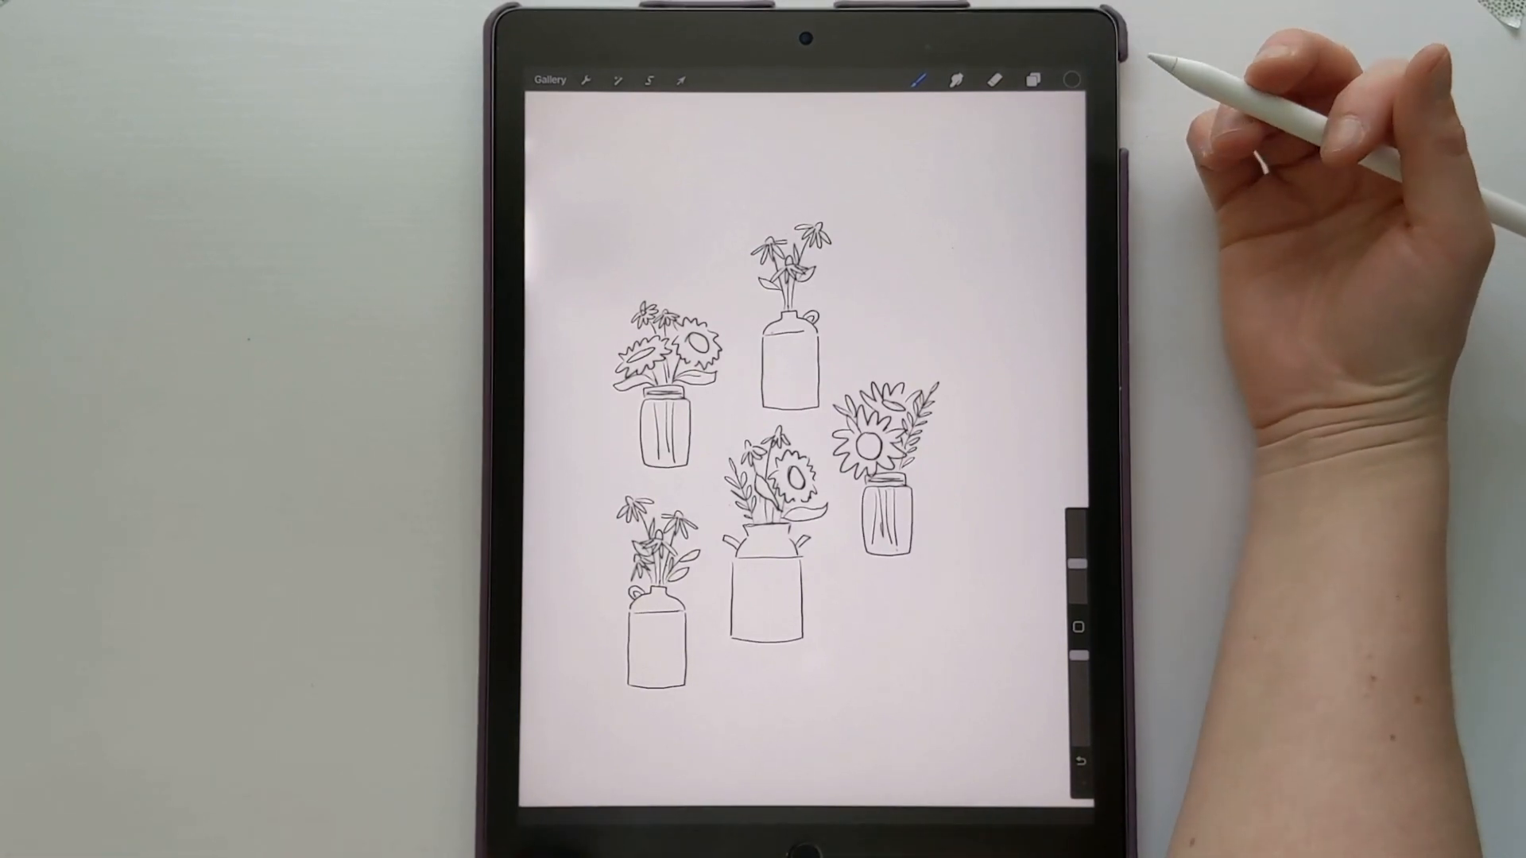
Step: Lower the opacity of the flower and jug sketch layer to 34%
scroll(965, 487, "up", 3)
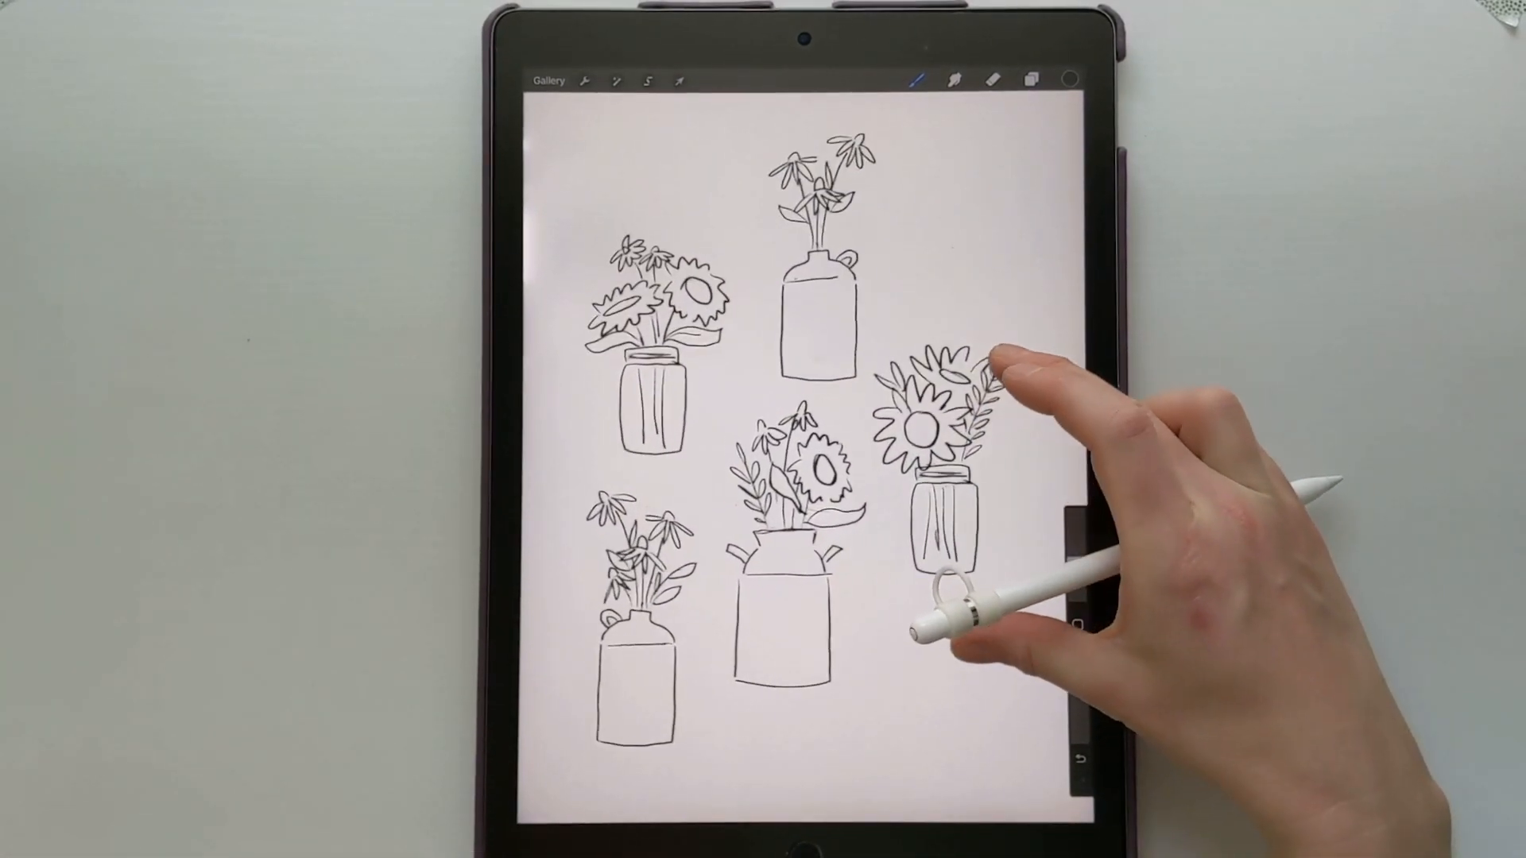
left_click(1033, 79)
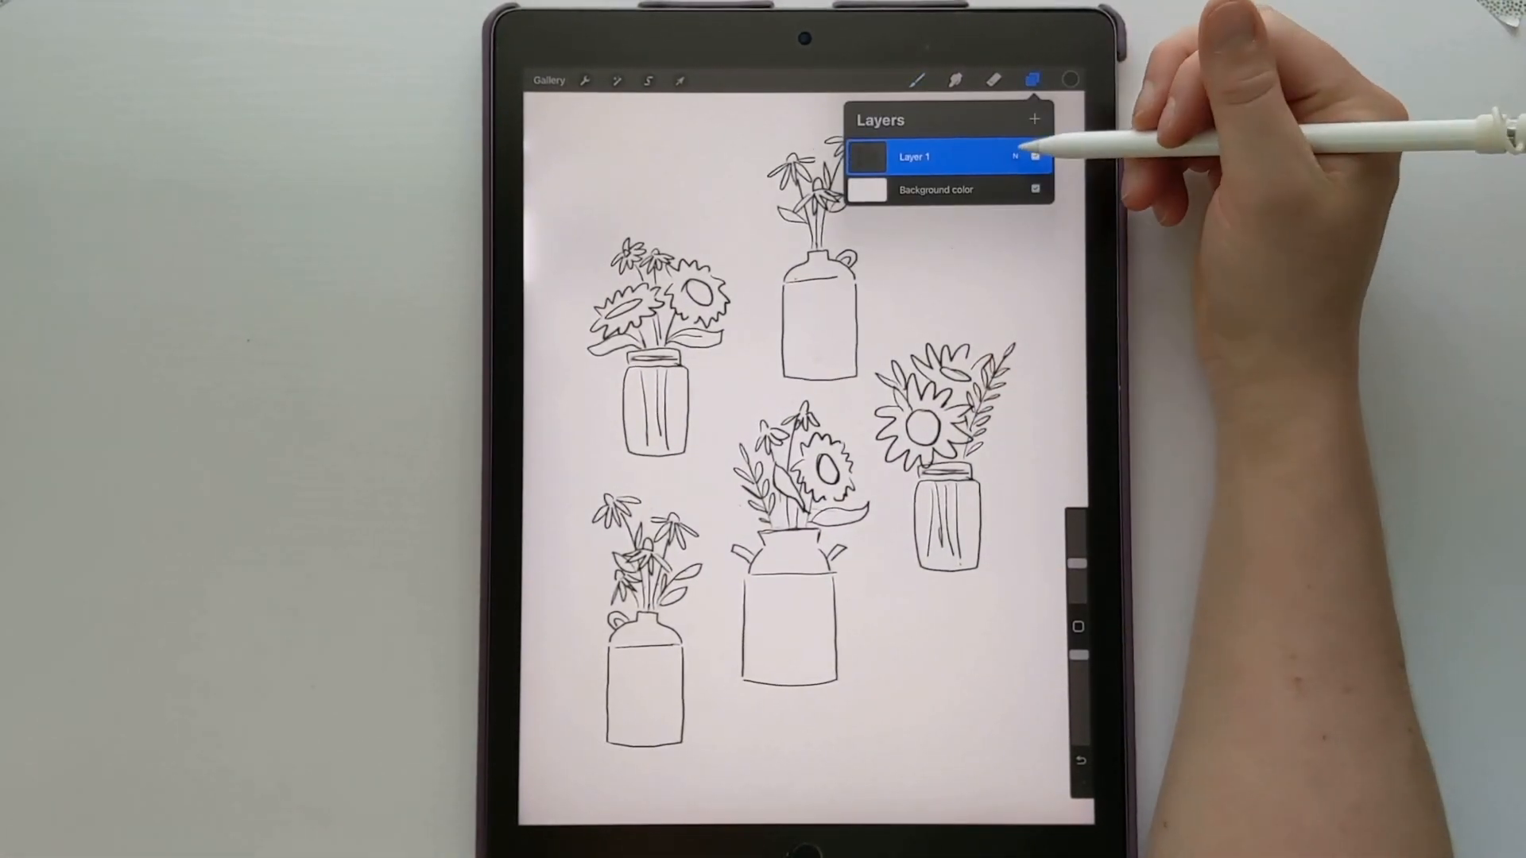
left_click(1015, 155)
left_click_drag(1041, 202, 928, 202)
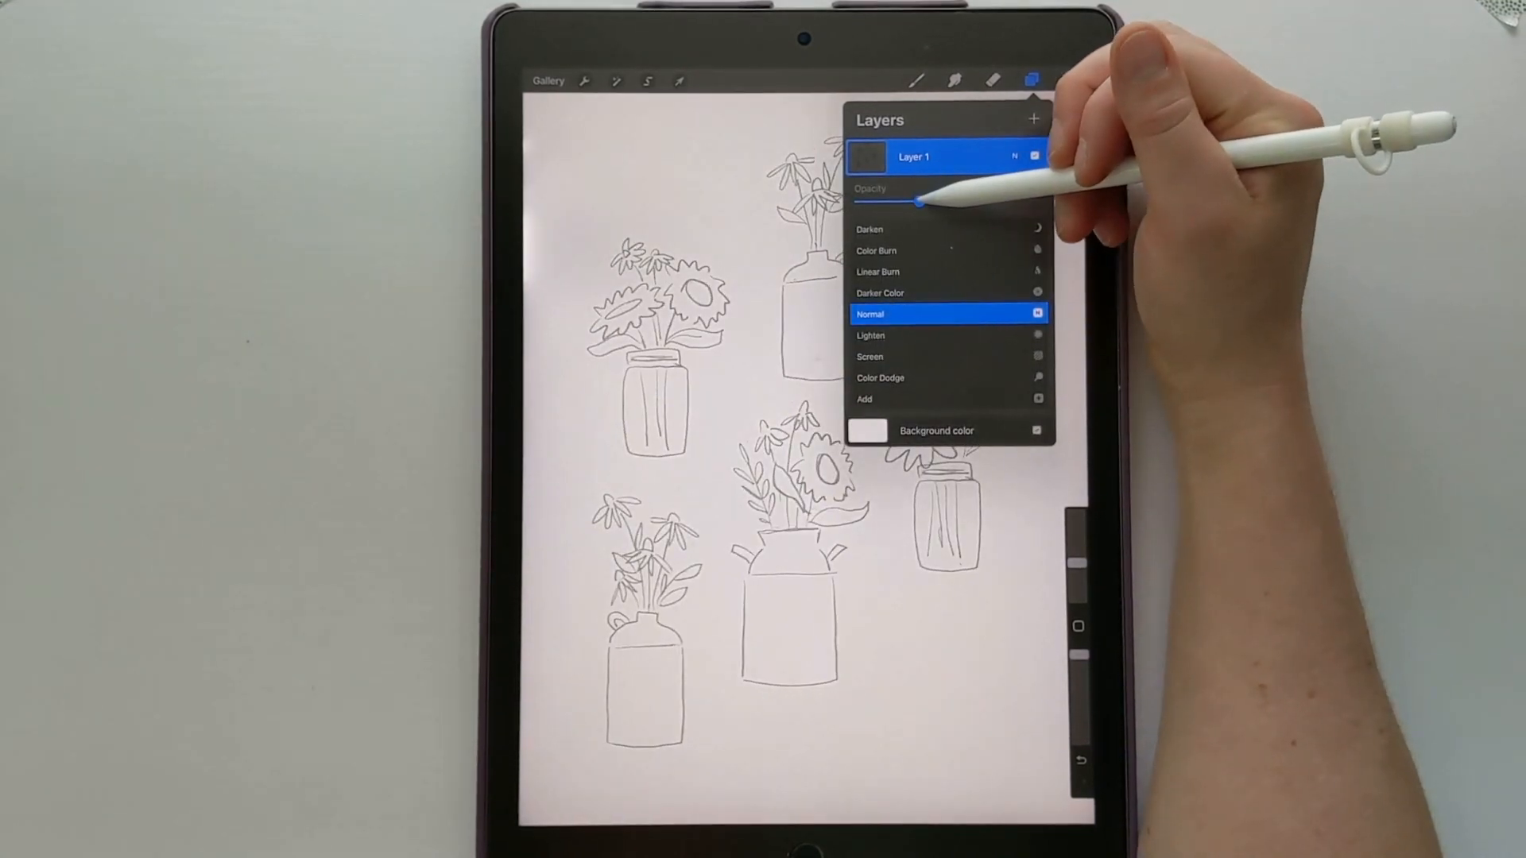
left_click(1015, 156)
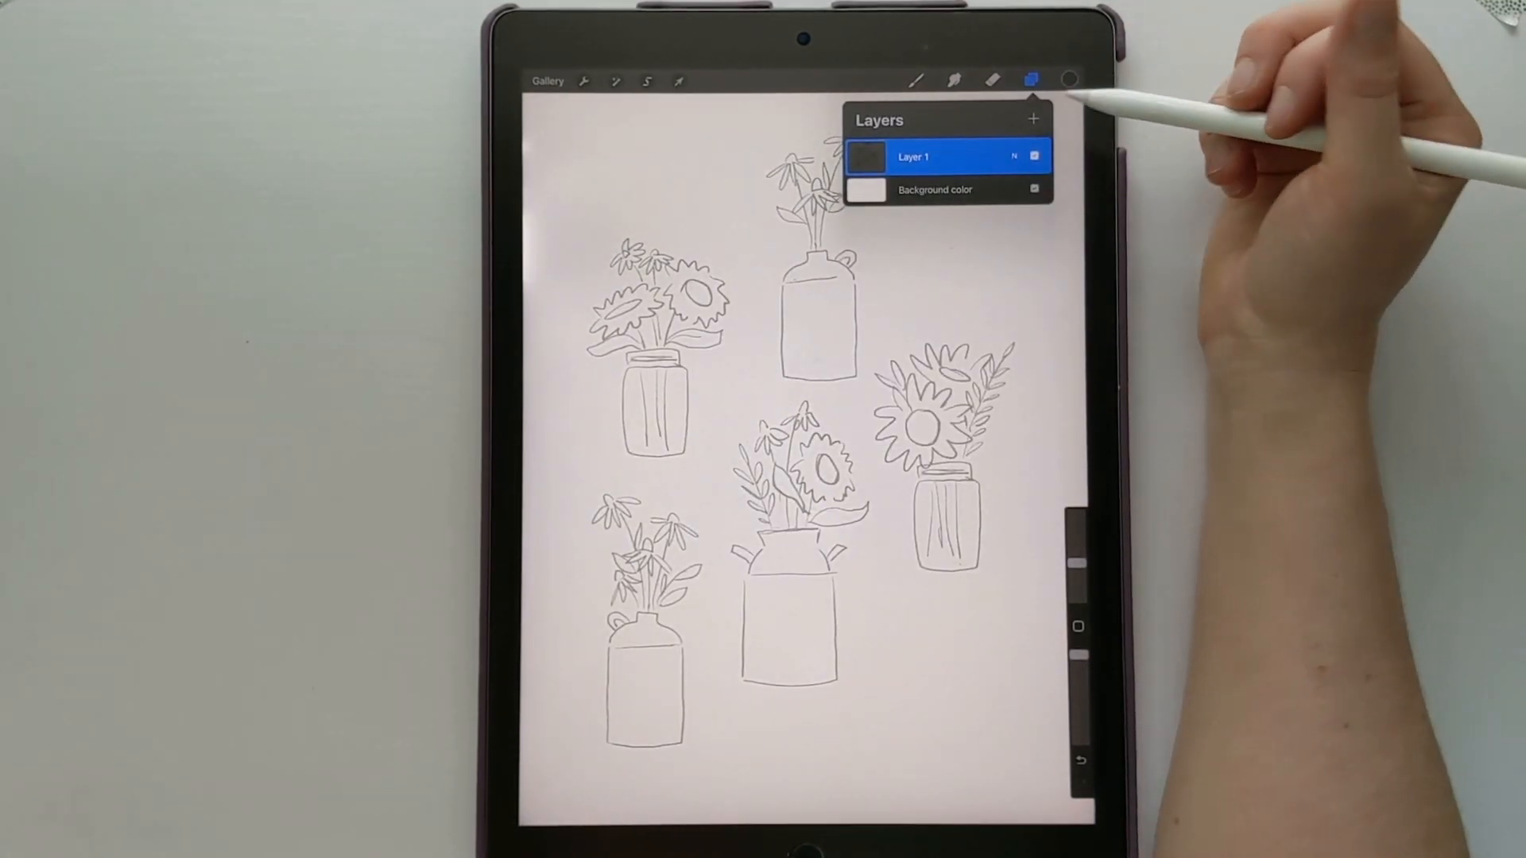
Step: Set the sketch layer's blend mode to Multiply and place a new empty layer beneath it
left_click(1033, 119)
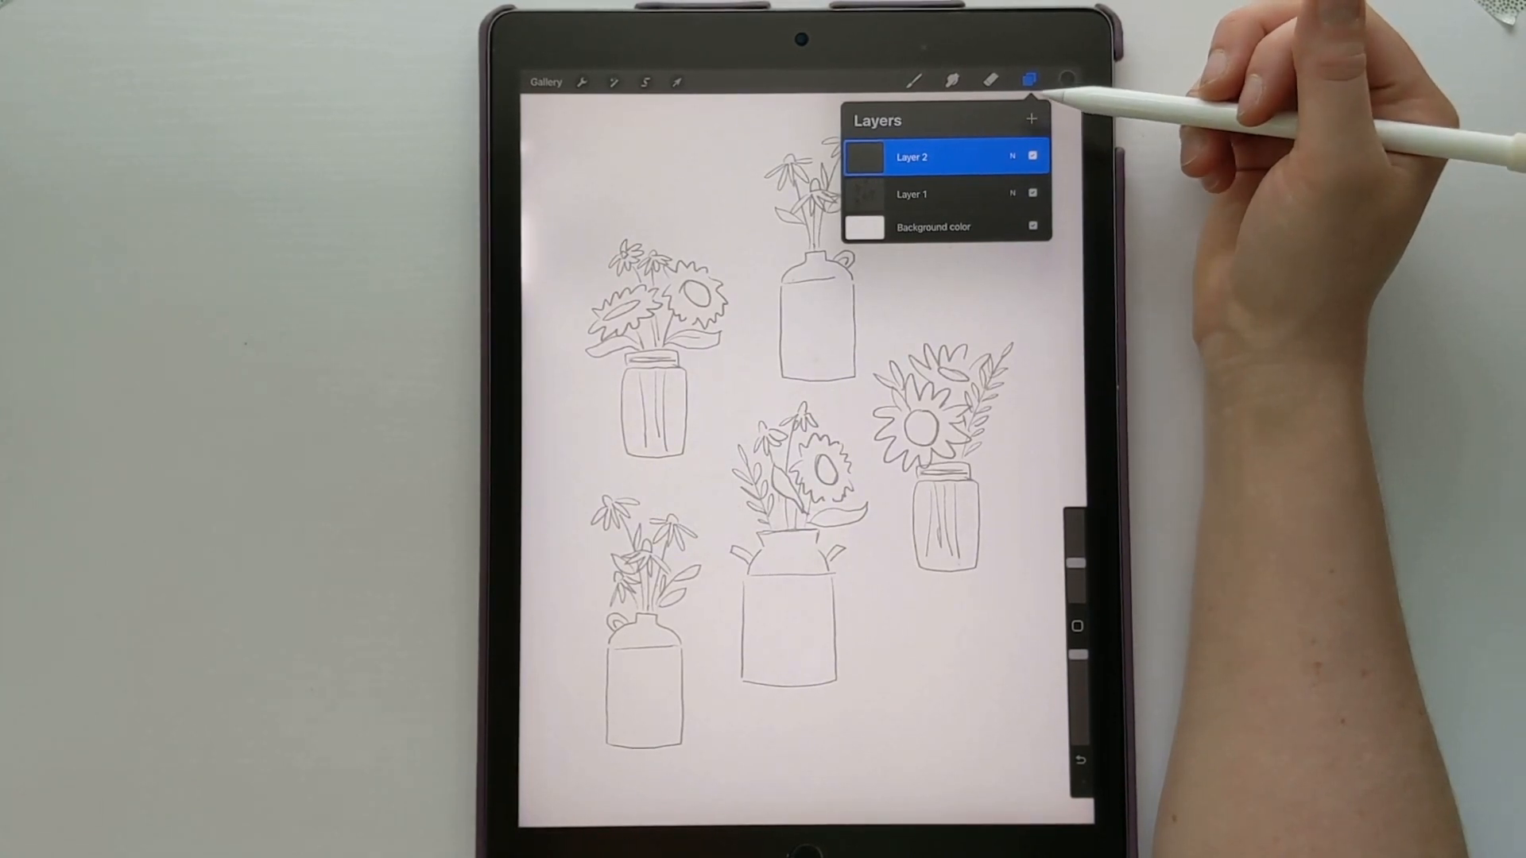
left_click(1013, 194)
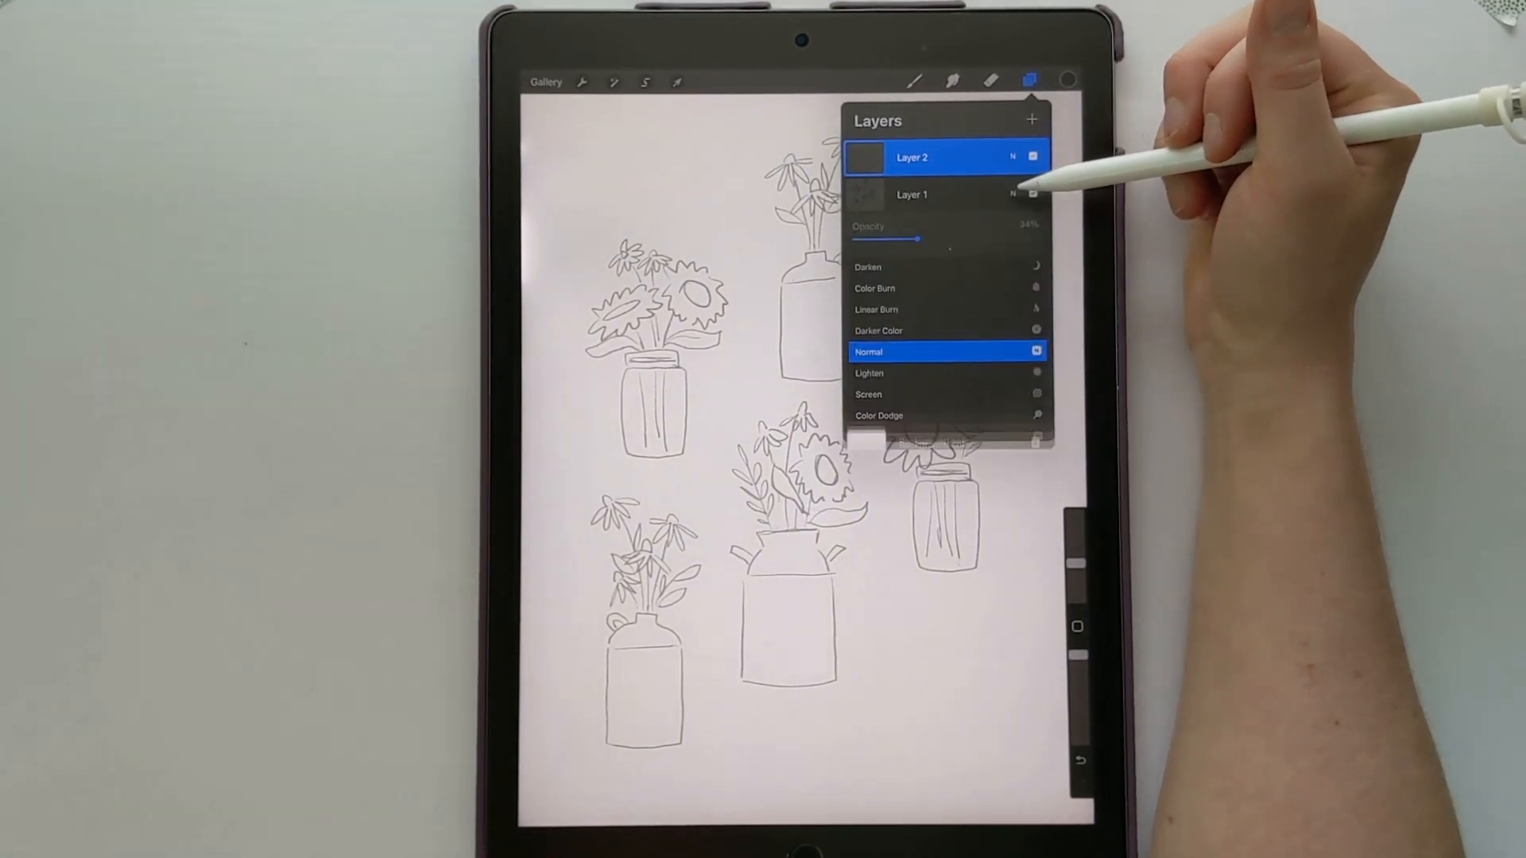
left_click_drag(938, 302, 938, 410)
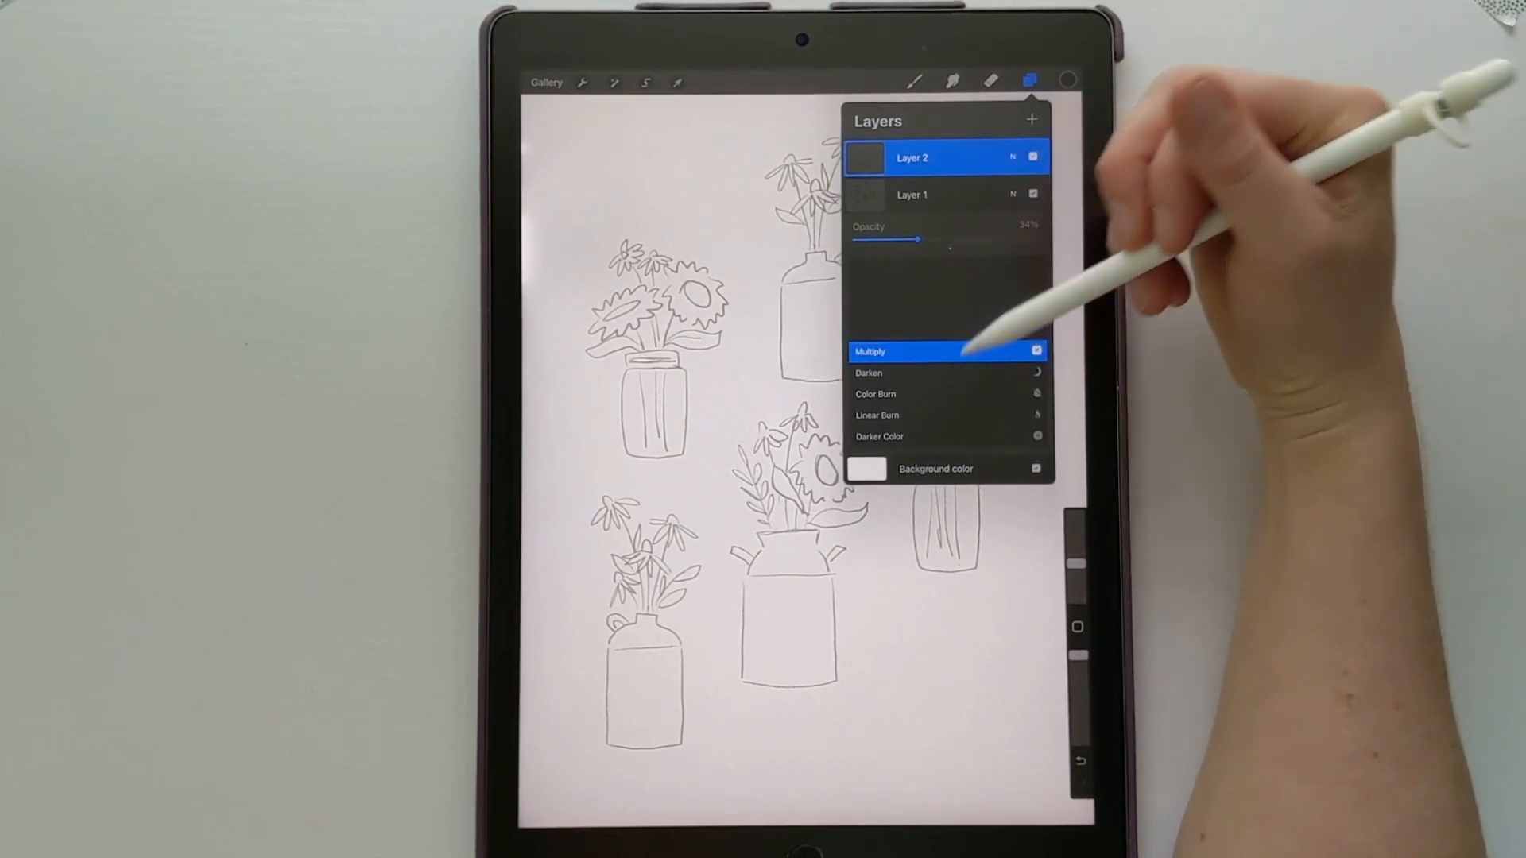
left_click(975, 159)
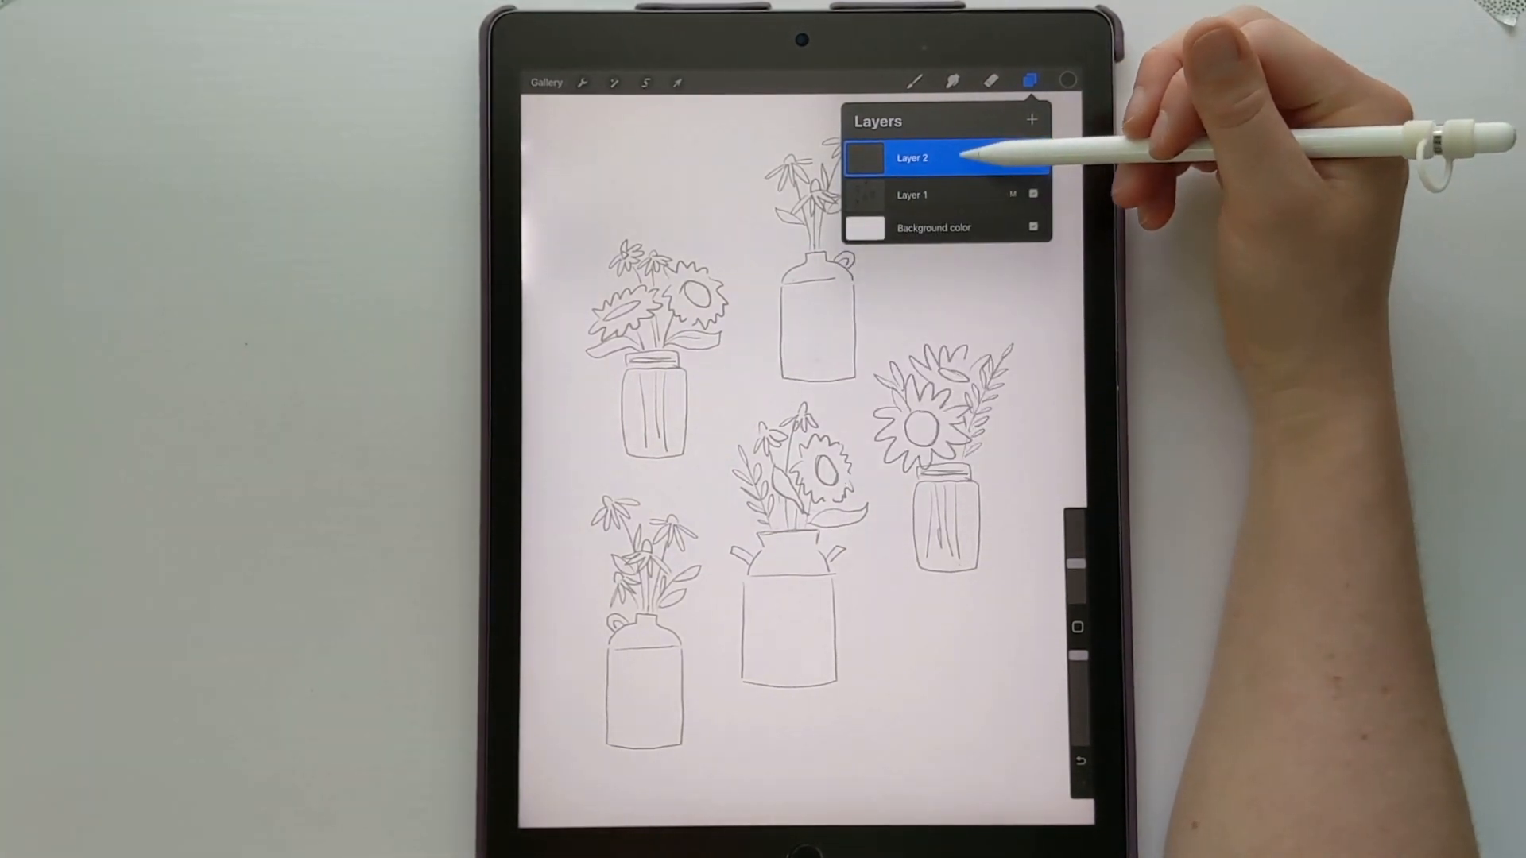
left_click_drag(963, 198, 965, 196)
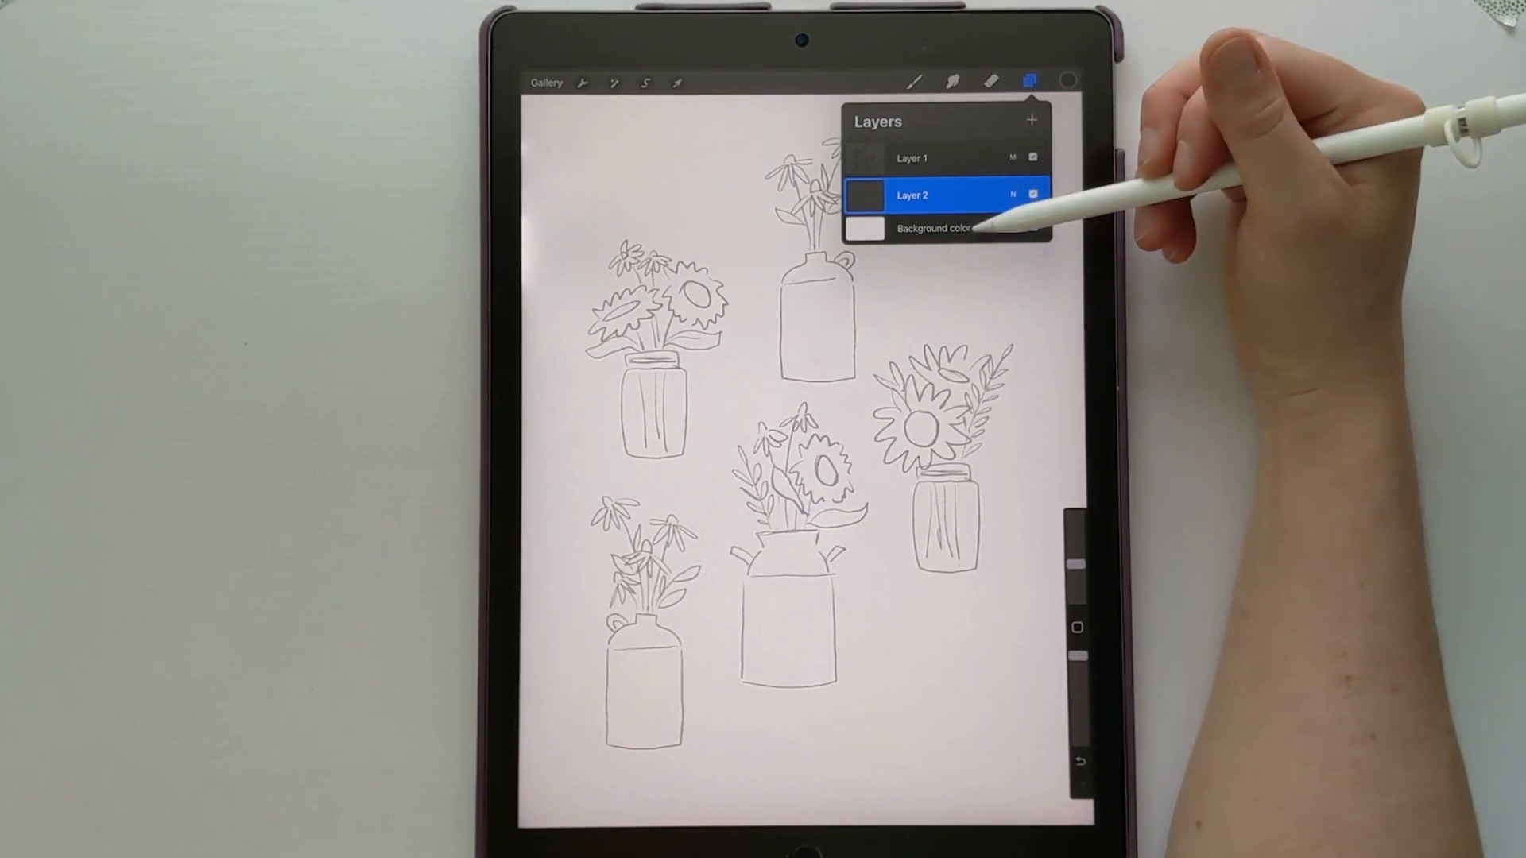
Step: Change the canvas background color to the medium blue from the saved palette
left_click(976, 228)
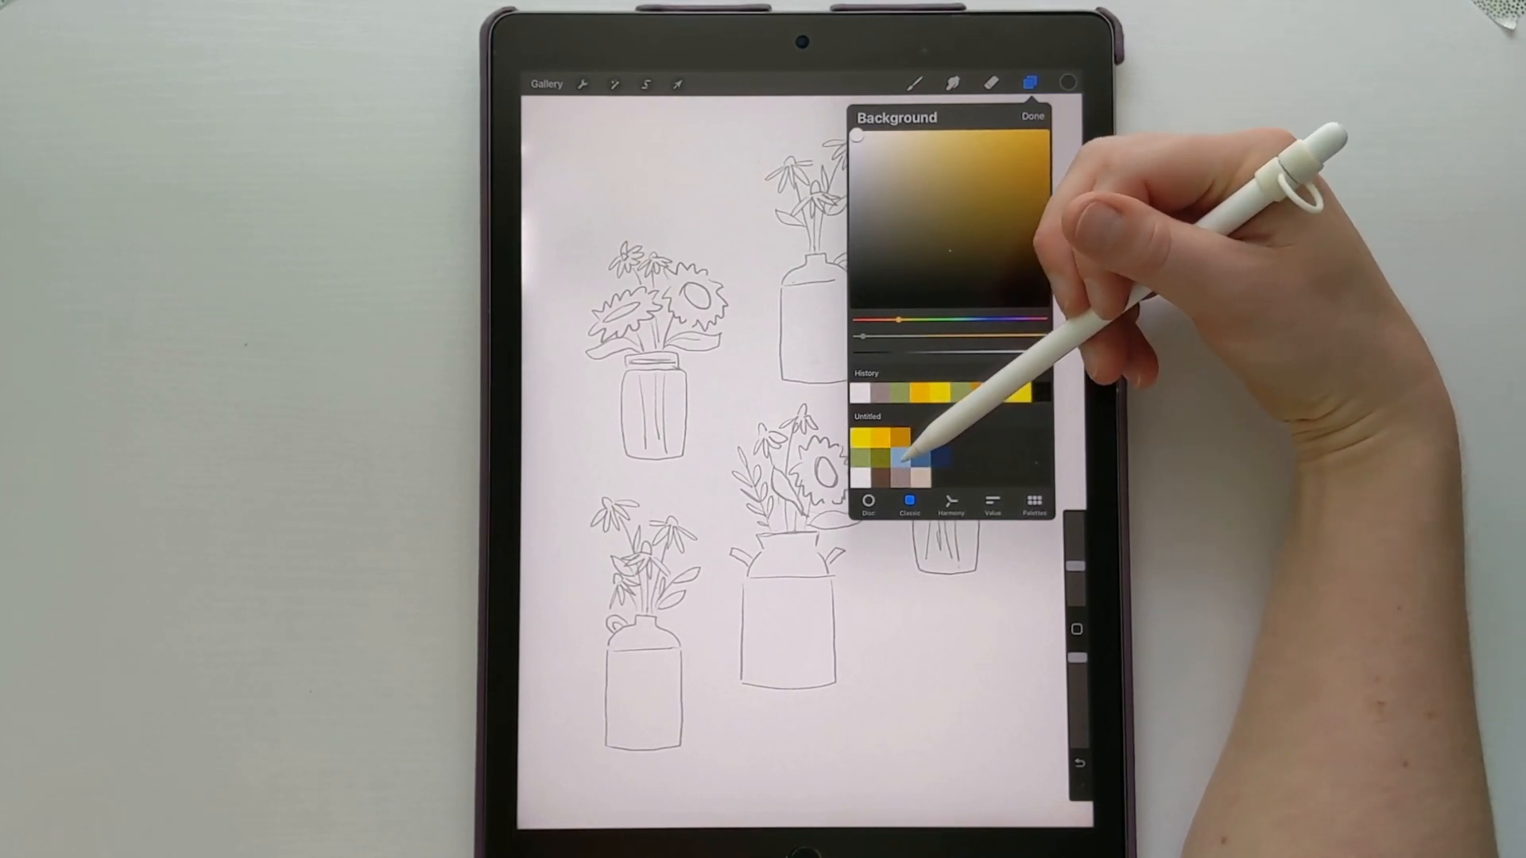
left_click(941, 458)
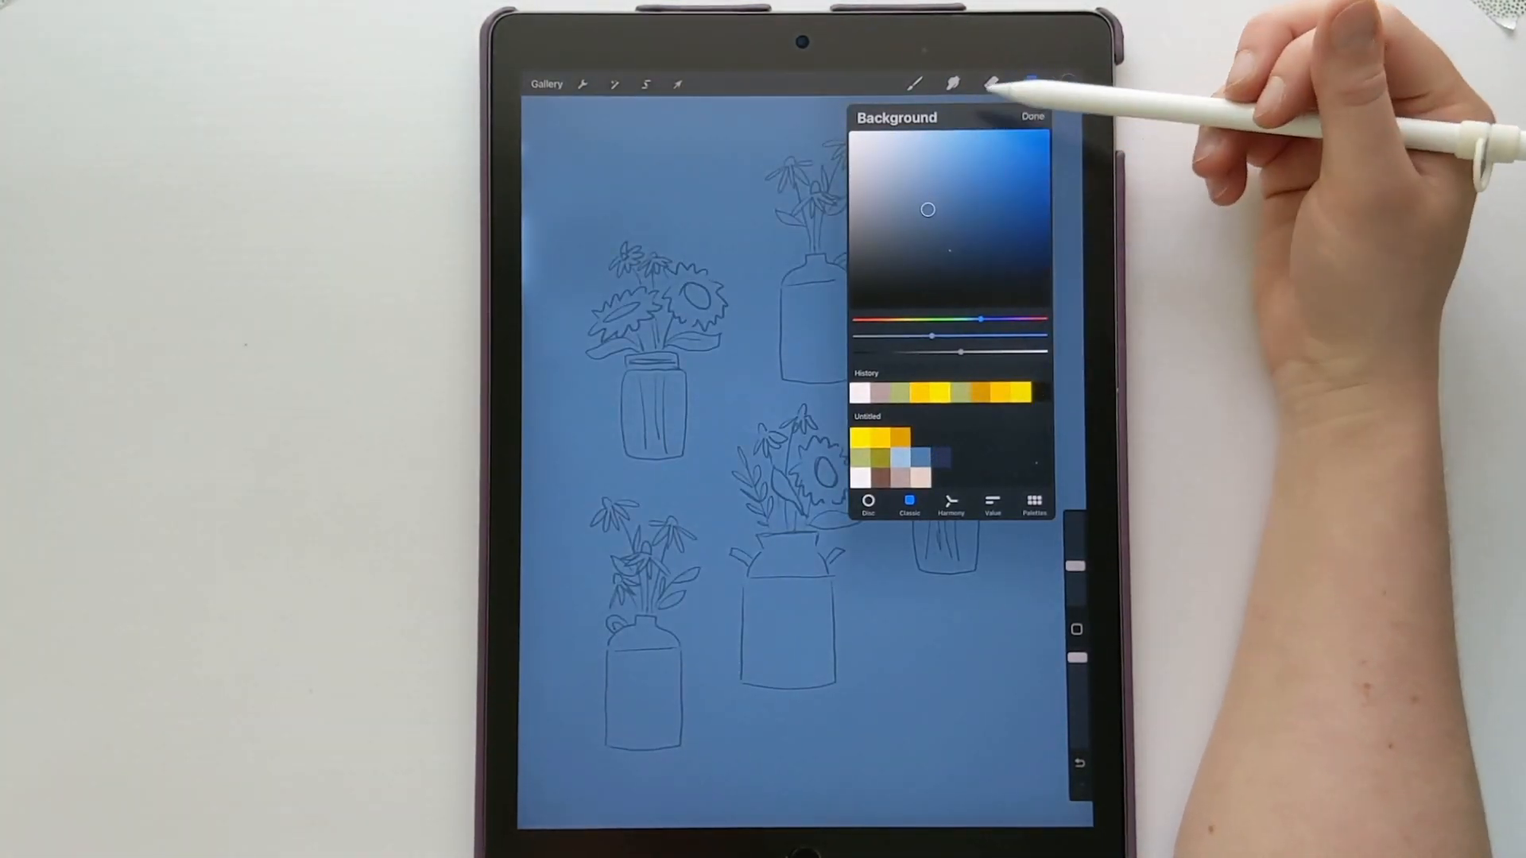
left_click(1030, 82)
left_click(1030, 83)
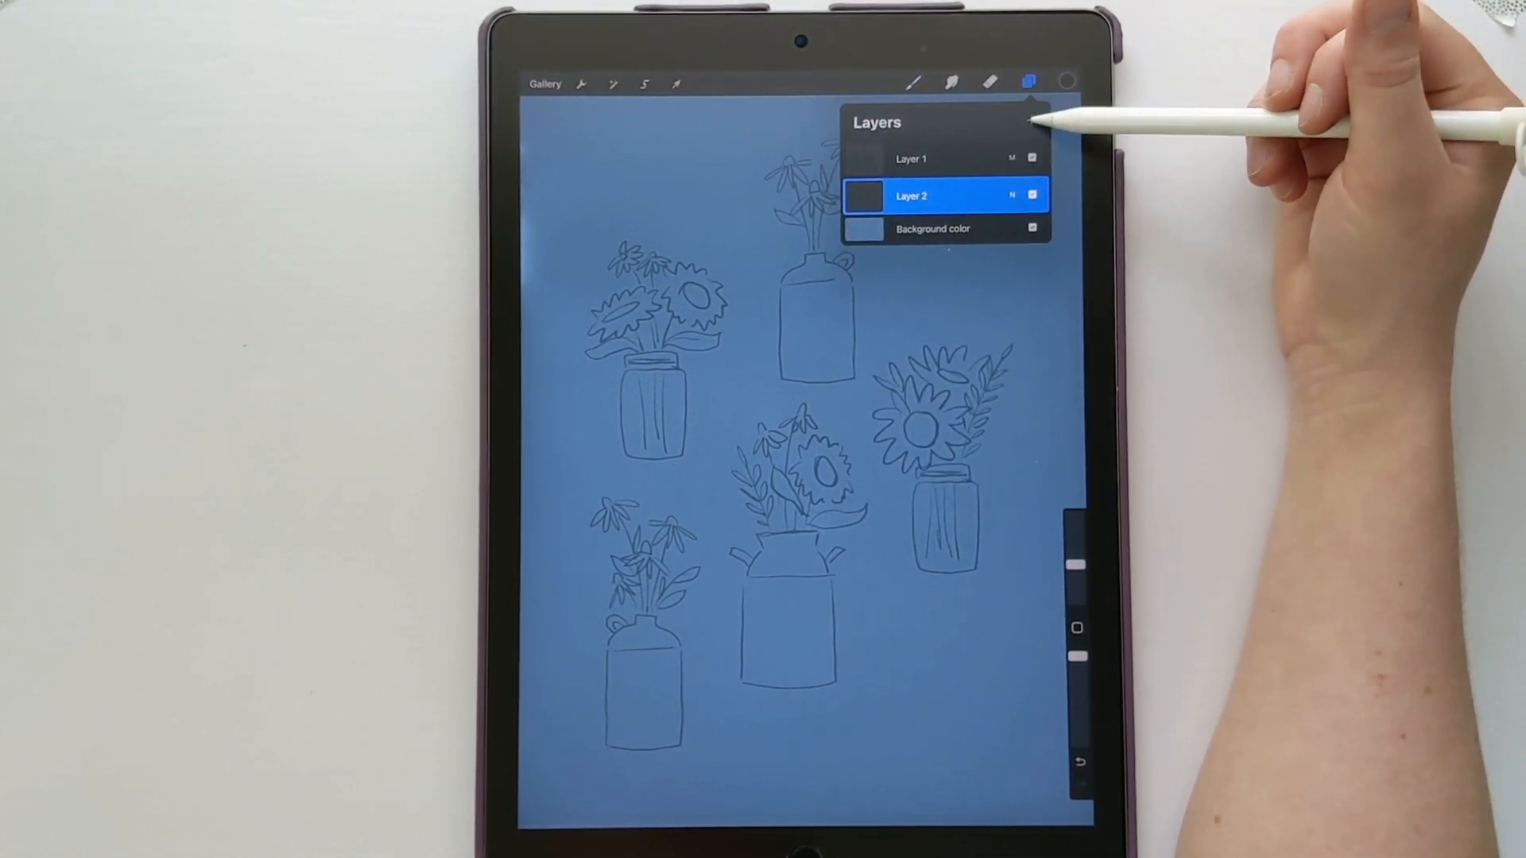
Step: Add another layer beneath the sketch and choose a pale cream color for painting with the Technical Pen brush
left_click(1032, 121)
left_click(914, 82)
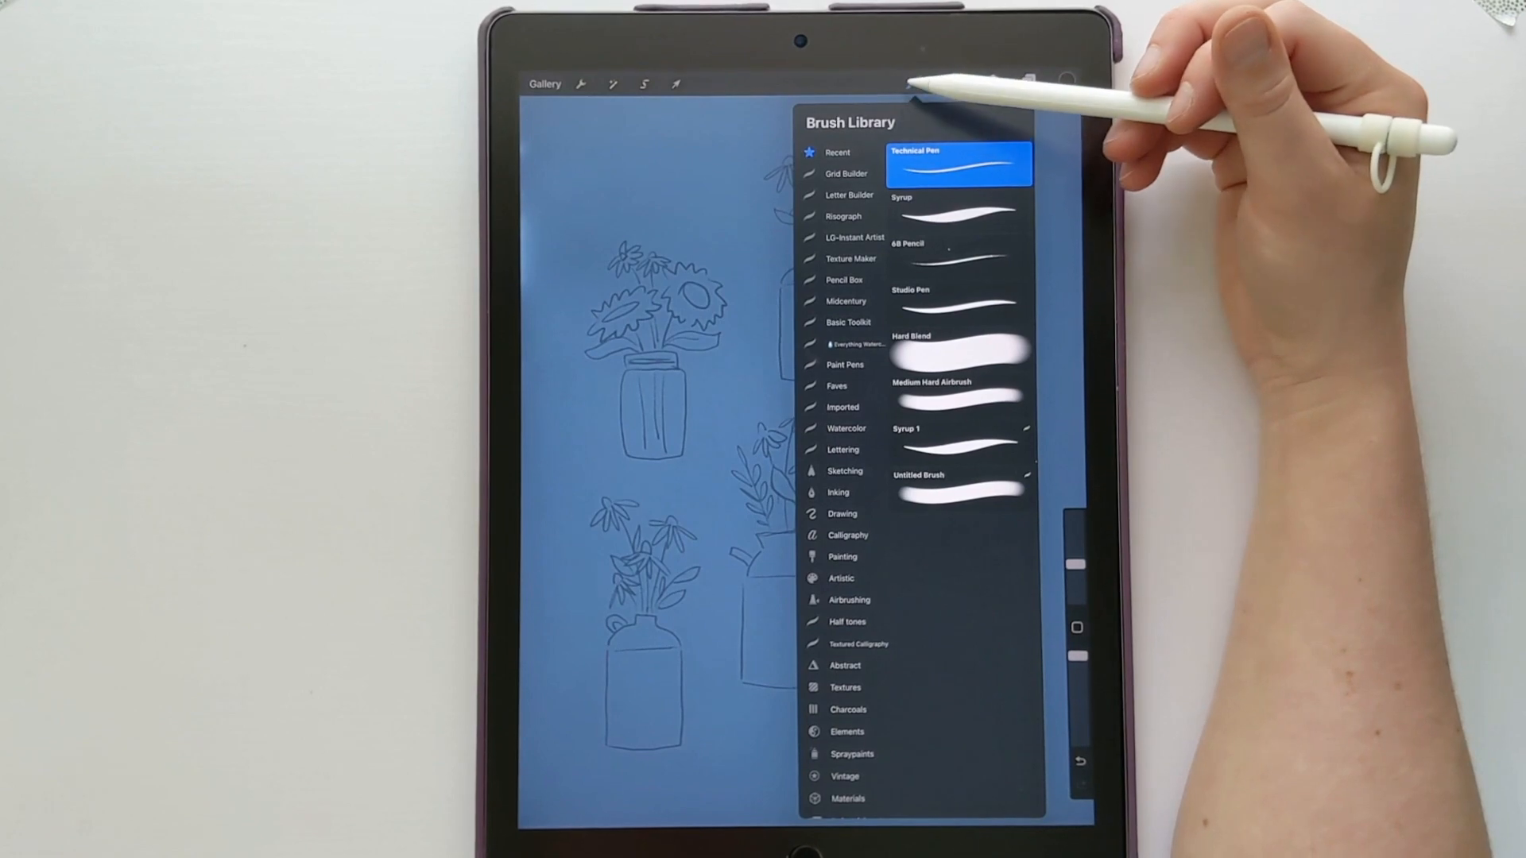
left_click(914, 83)
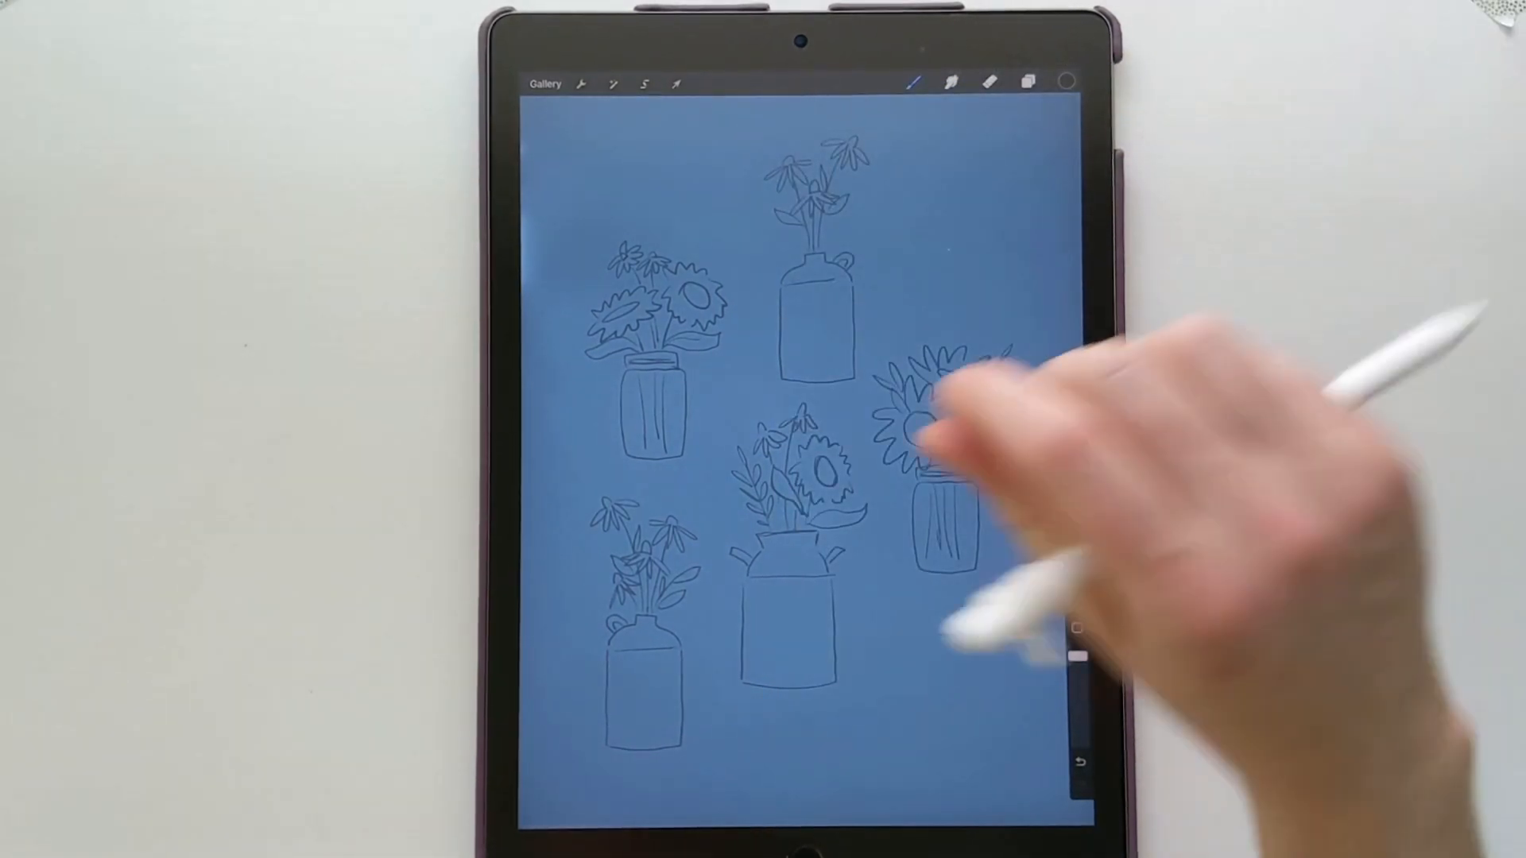
scroll(794, 589, "up", 5)
scroll(937, 660, "down", 1)
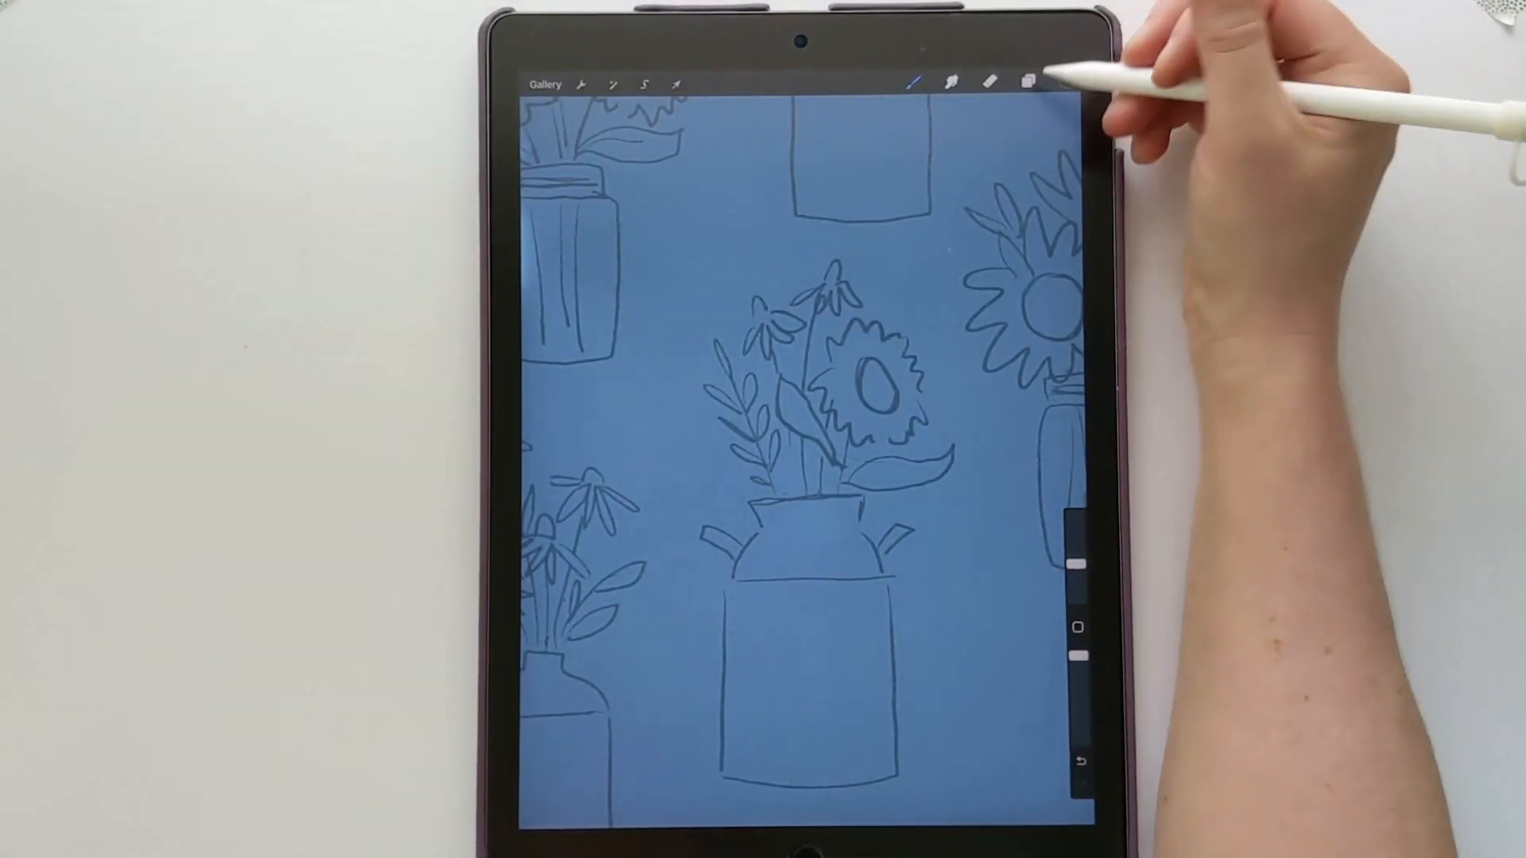
left_click(1029, 82)
left_click(1069, 81)
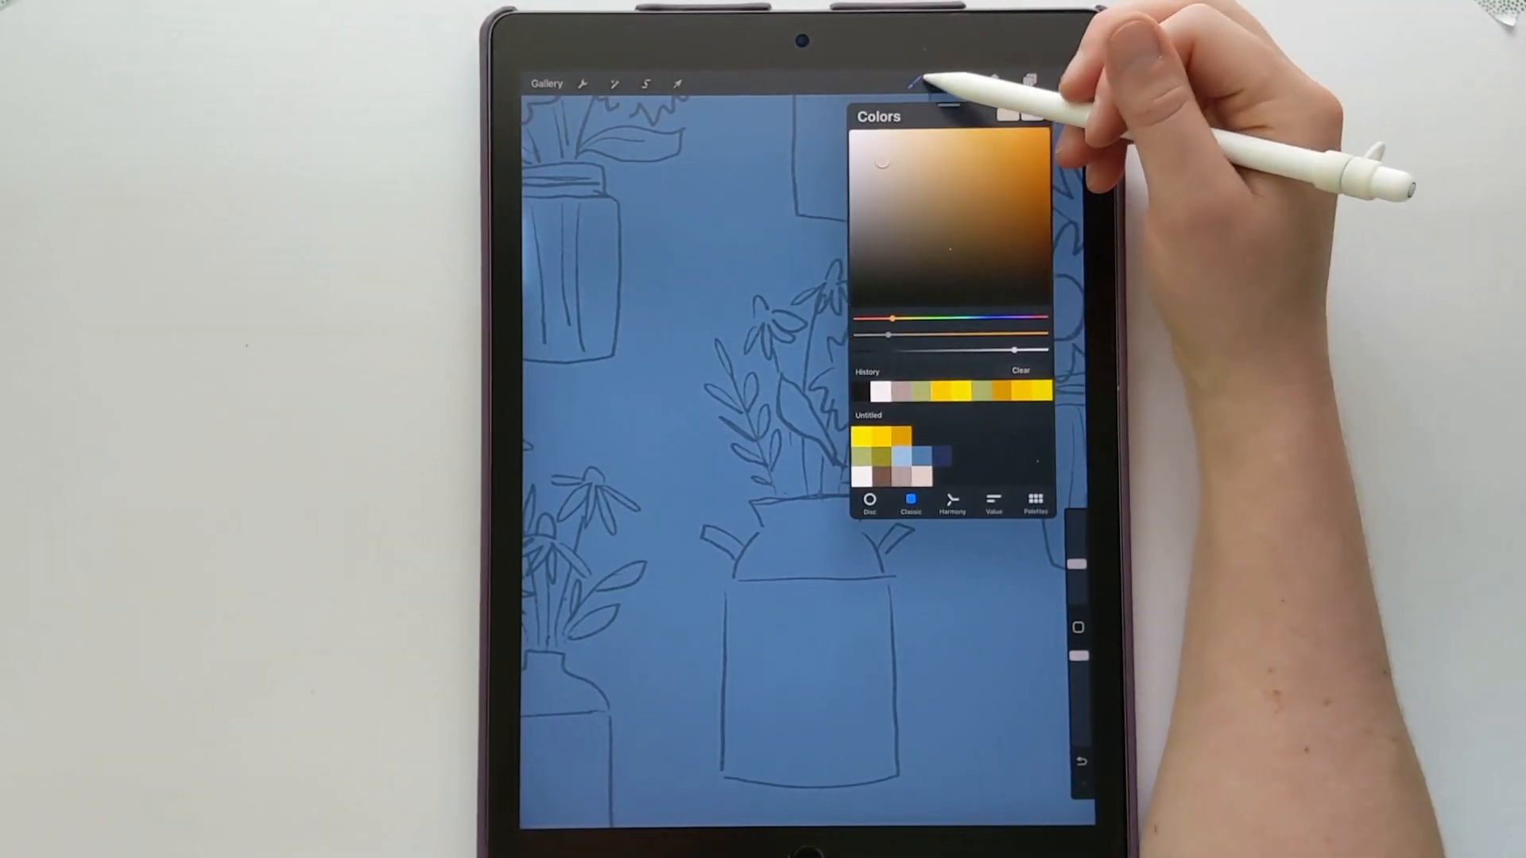
left_click(917, 82)
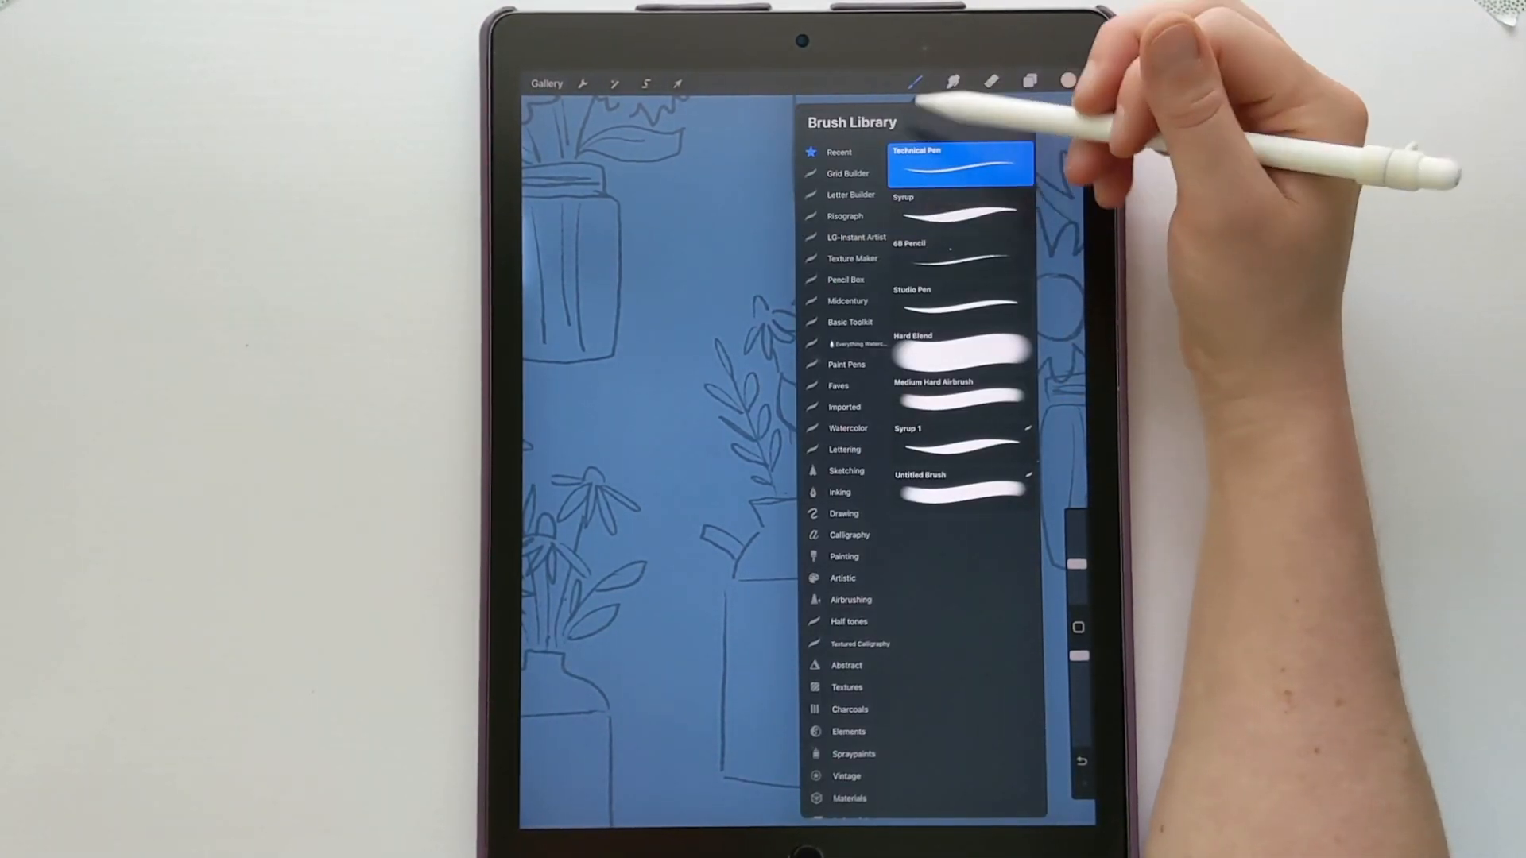
left_click(916, 82)
Step: Trace the left half of the central milk can in cream, from the rim down to the base, including its handle
scroll(803, 541, "up", 5)
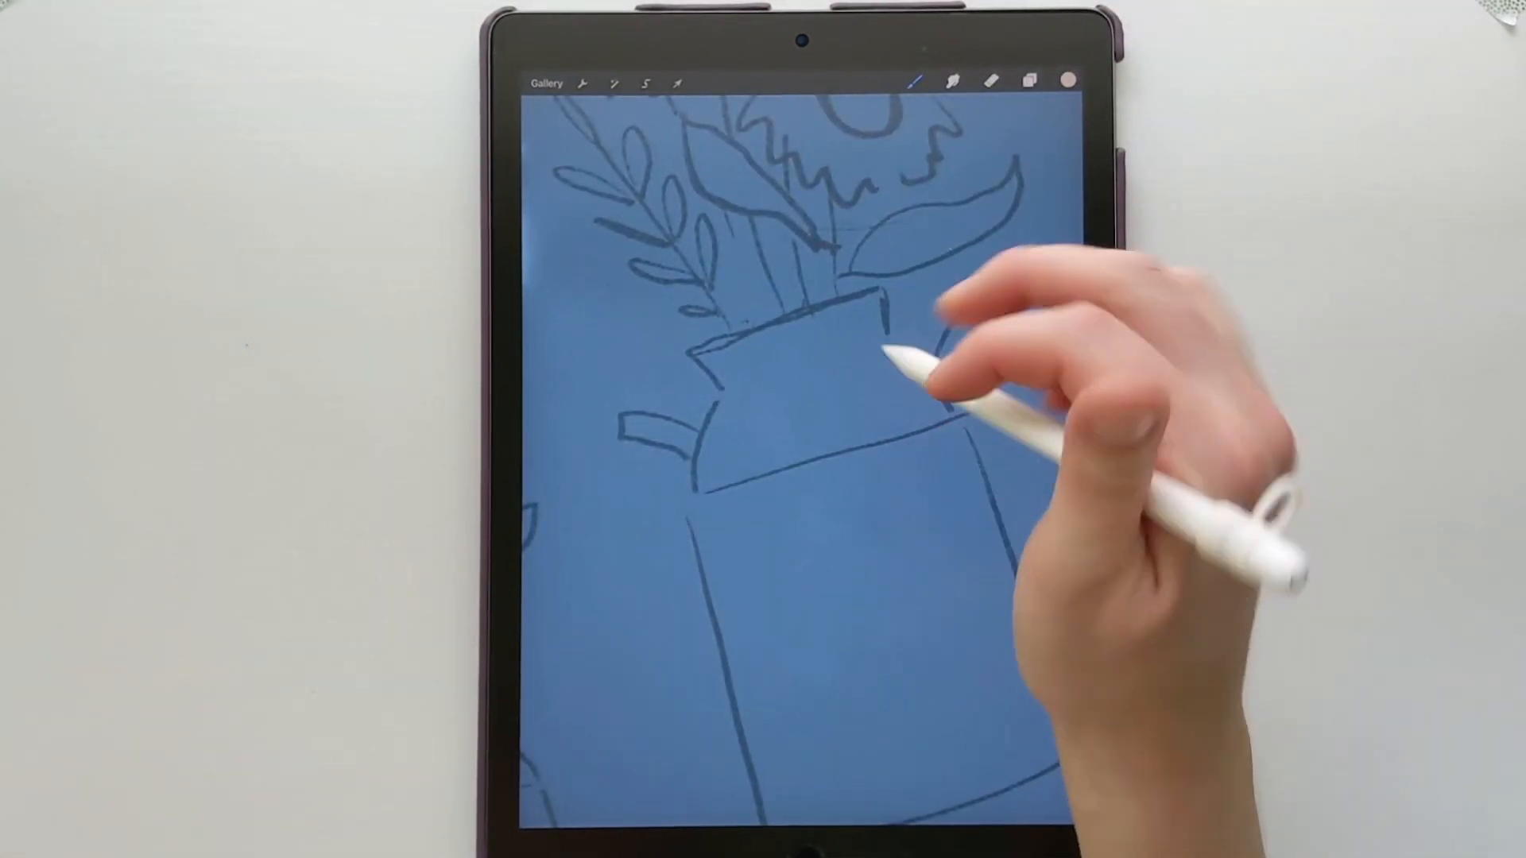
mouse_move(693, 352)
left_mouse_down()
mouse_move(721, 387)
mouse_move(688, 505)
mouse_move(771, 804)
left_mouse_up()
scroll(846, 540, "down", 2)
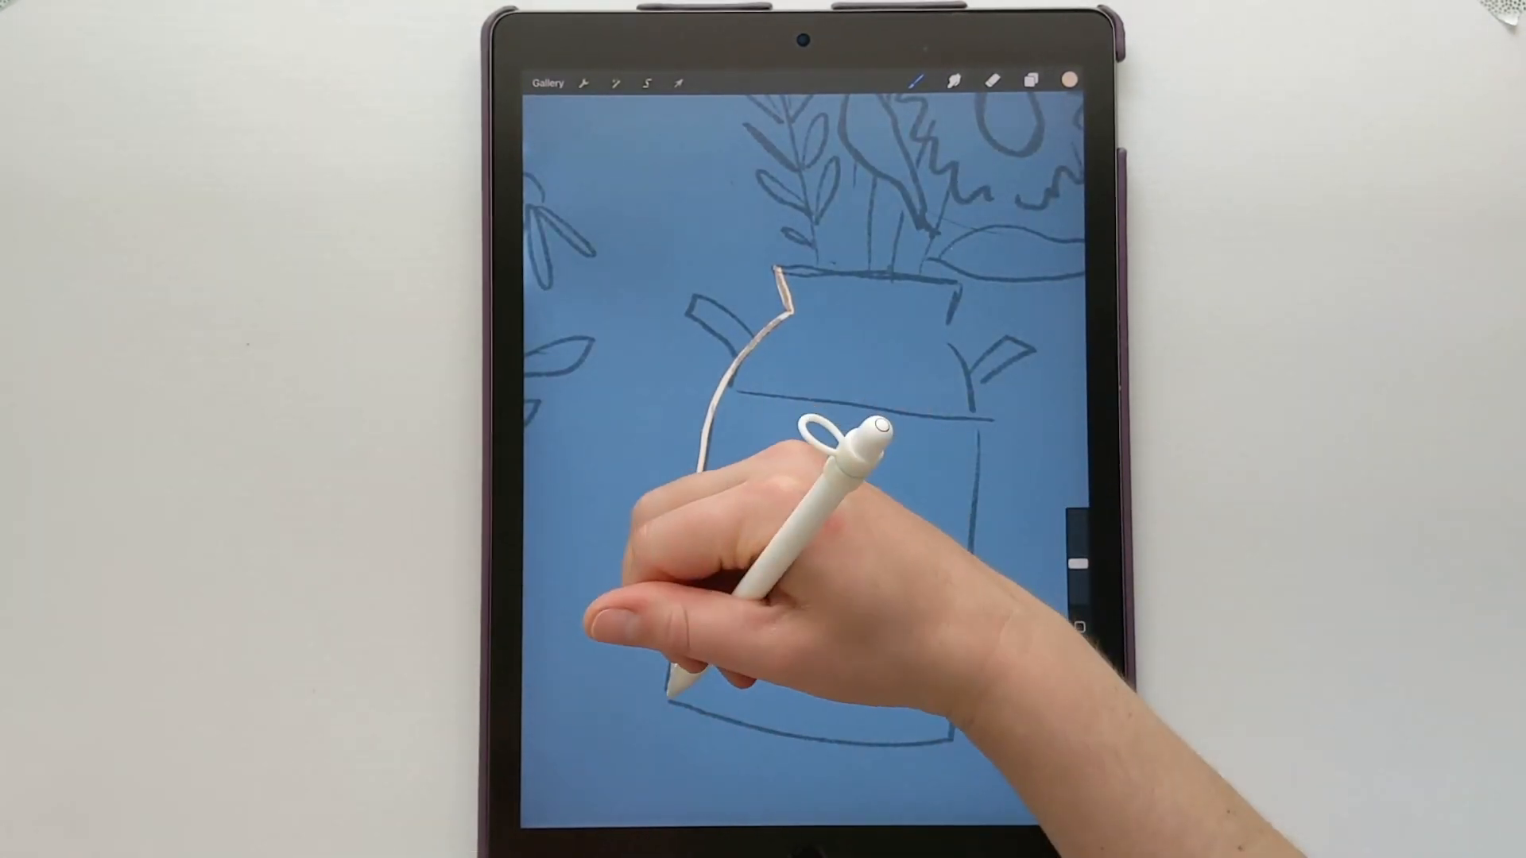
left_click_drag(672, 691, 817, 725)
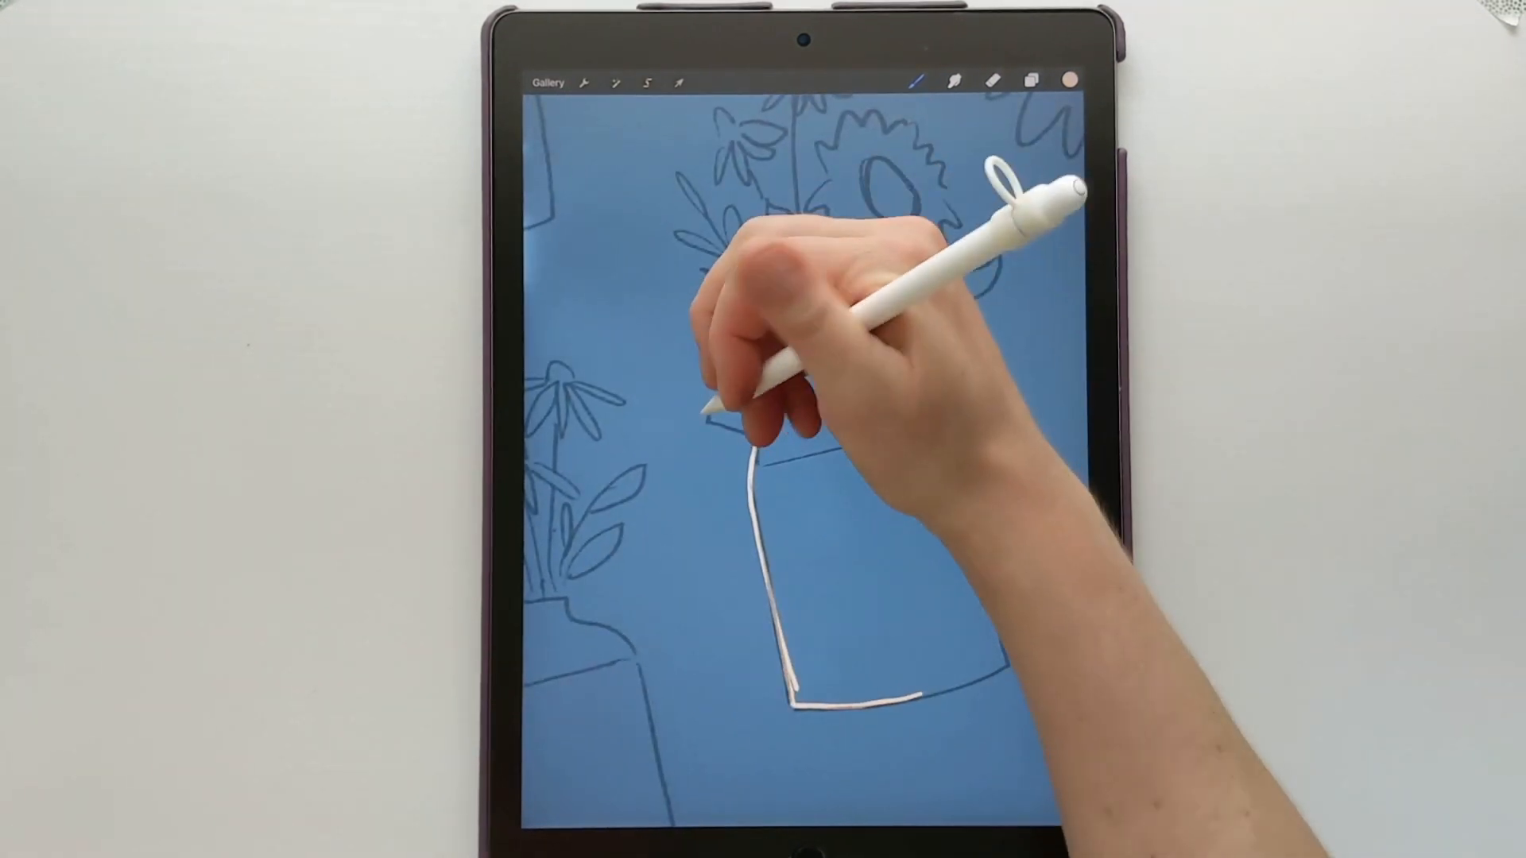
left_click_drag(707, 409, 770, 448)
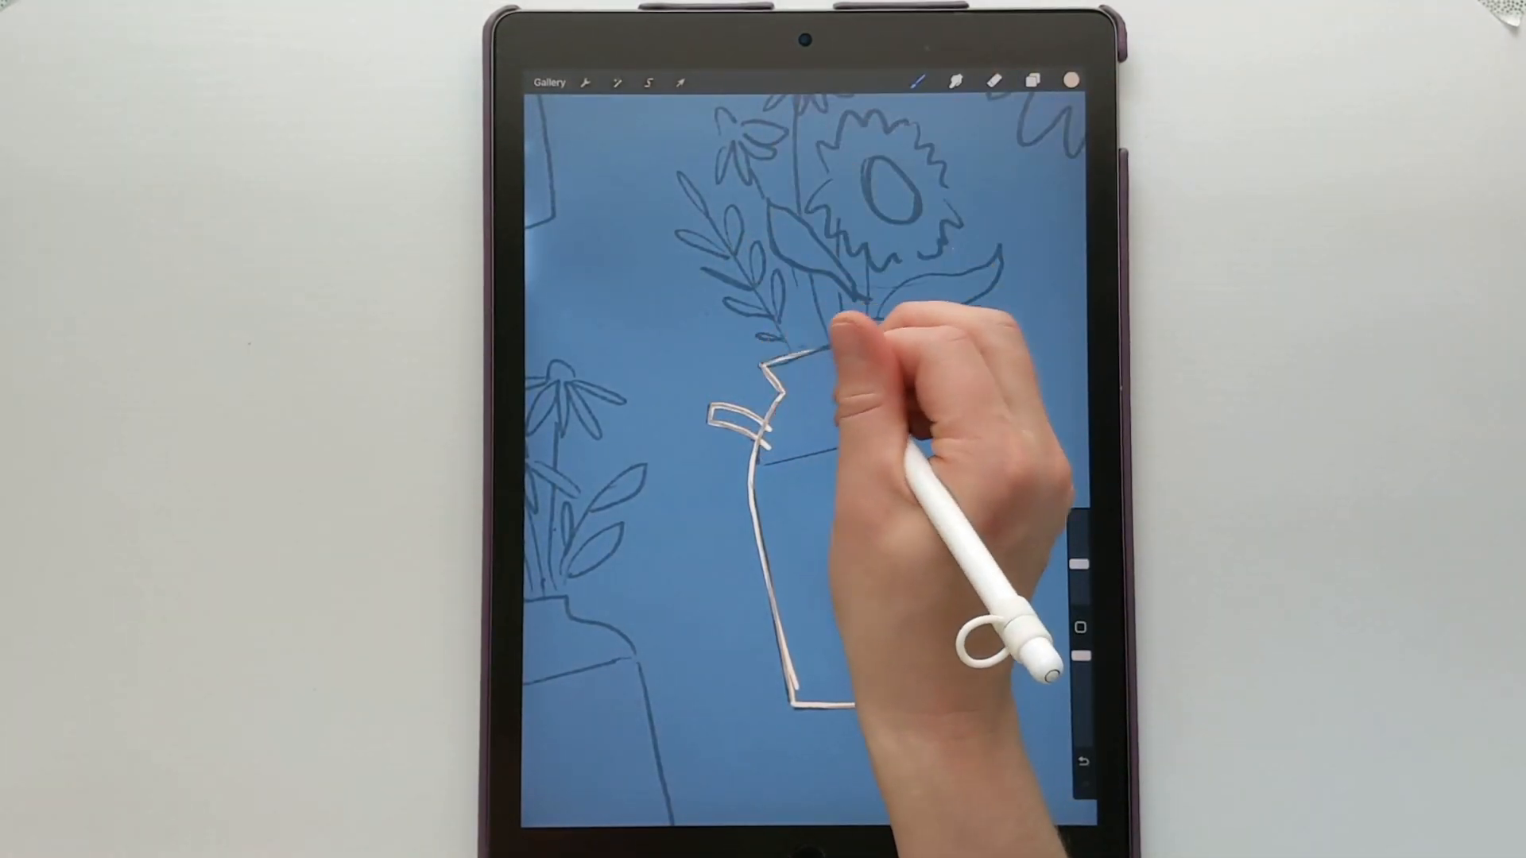
Step: Duplicate the milk can's half outline, flip the copy horizontally and align it with the sketch's right side
left_click(1032, 80)
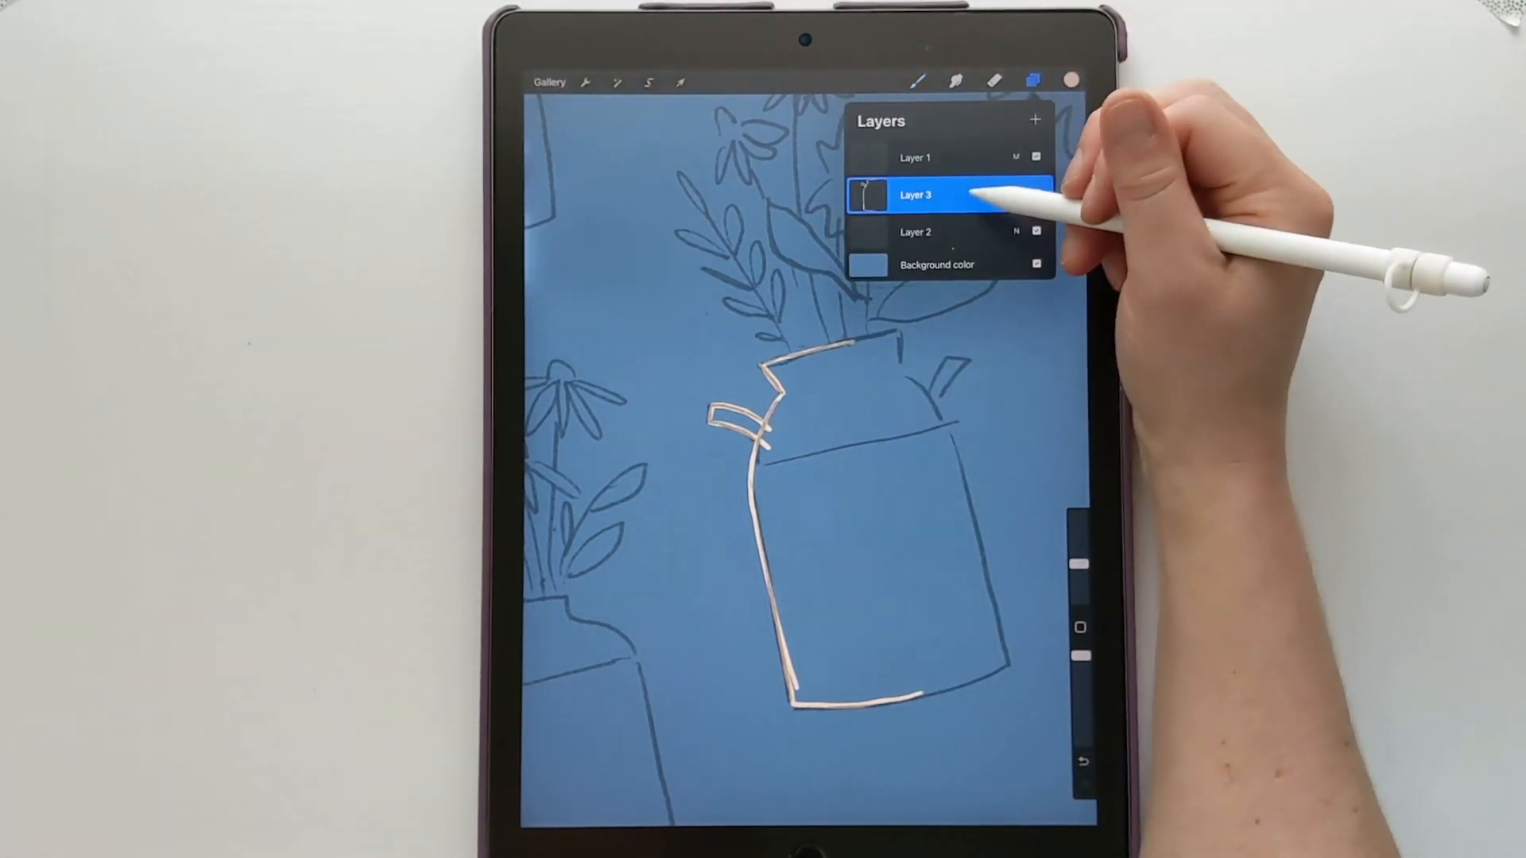
left_click_drag(1025, 197, 954, 159)
left_click(978, 194)
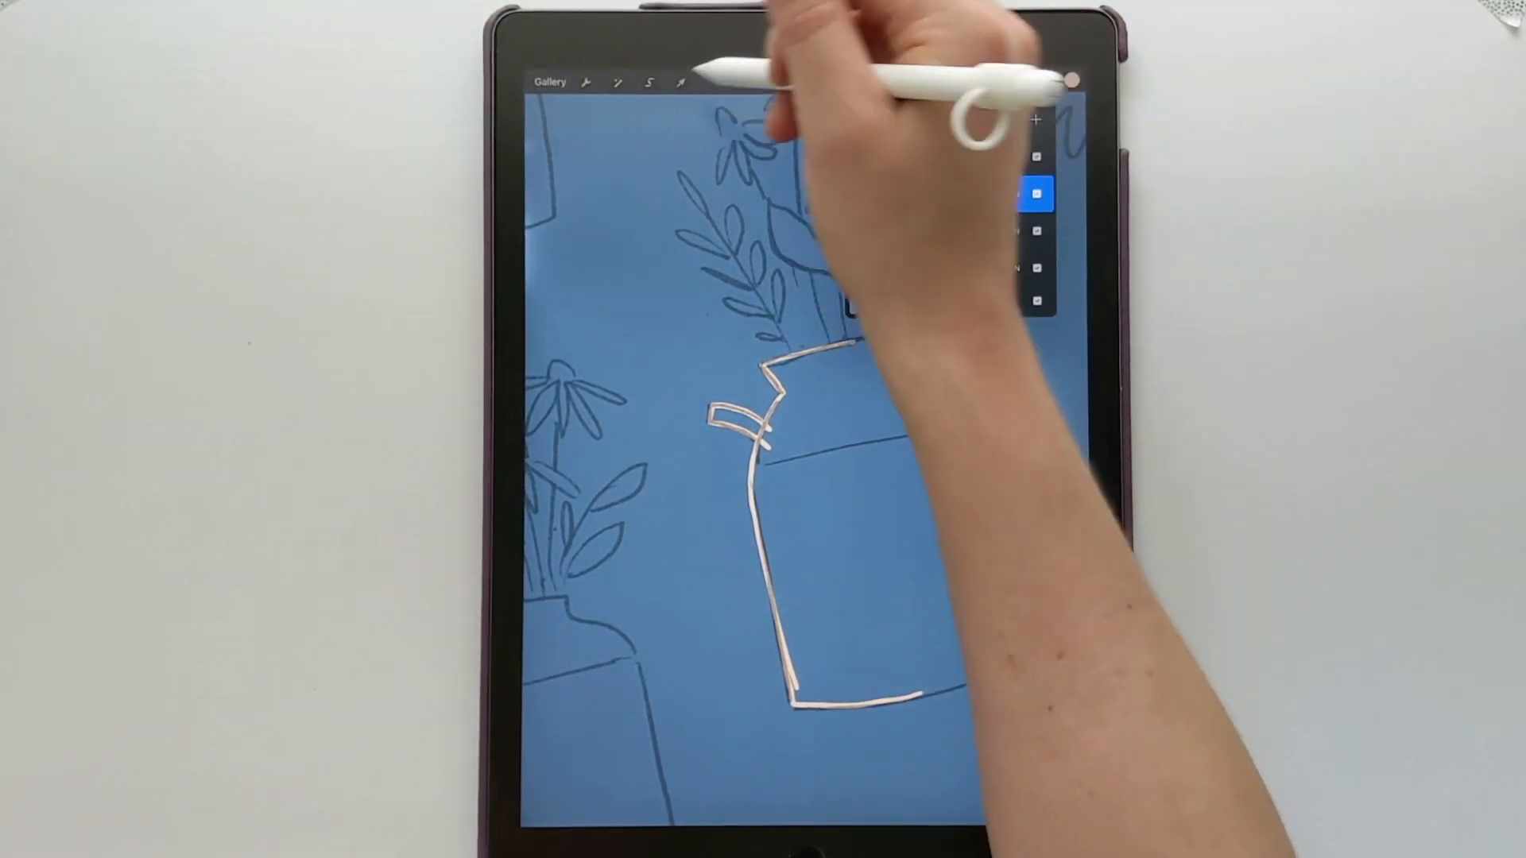
left_click(682, 82)
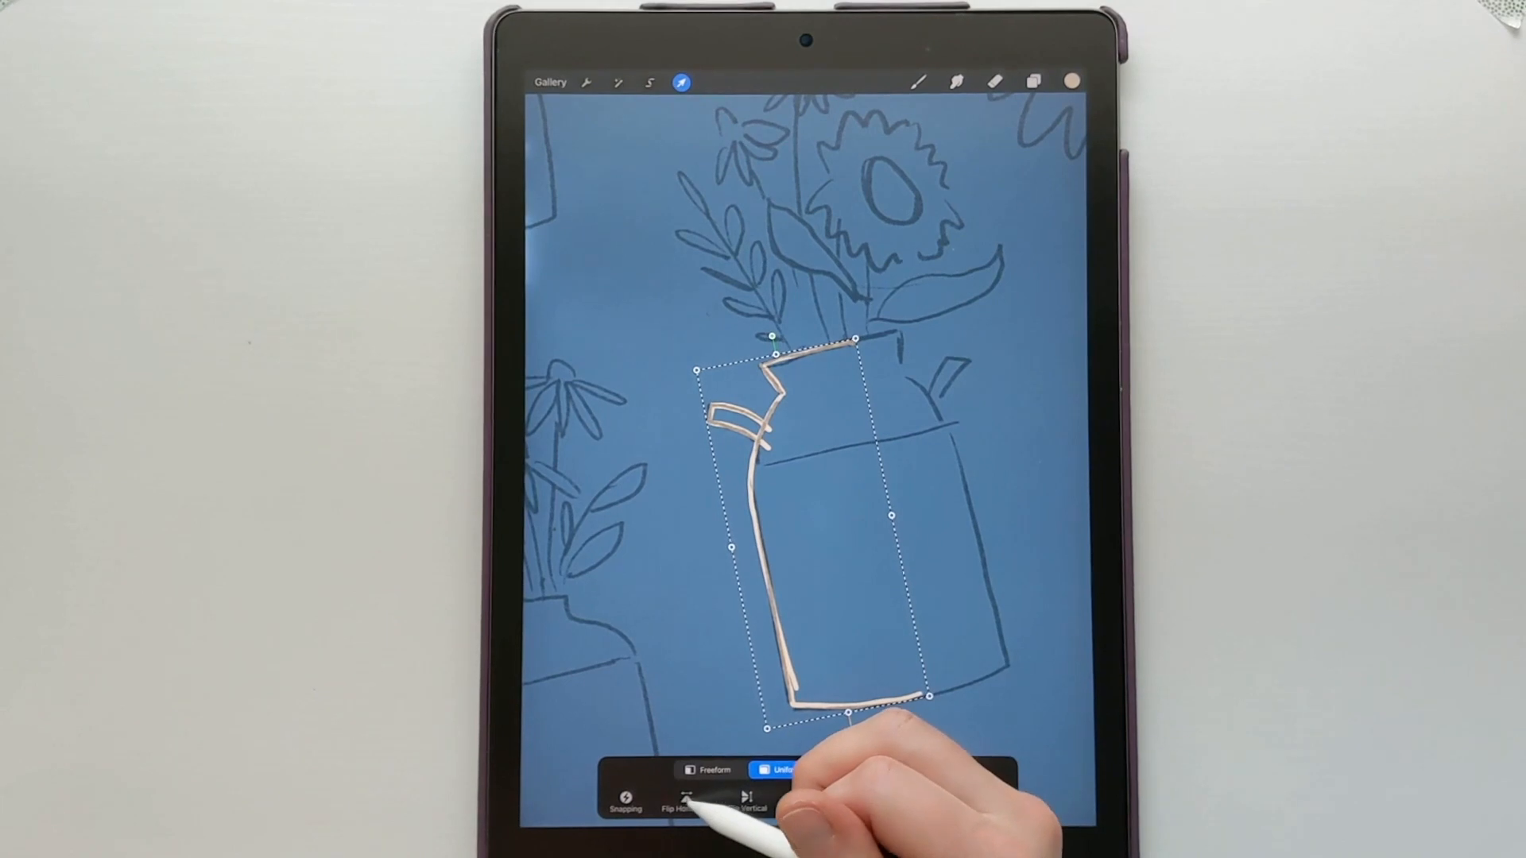
left_click(686, 799)
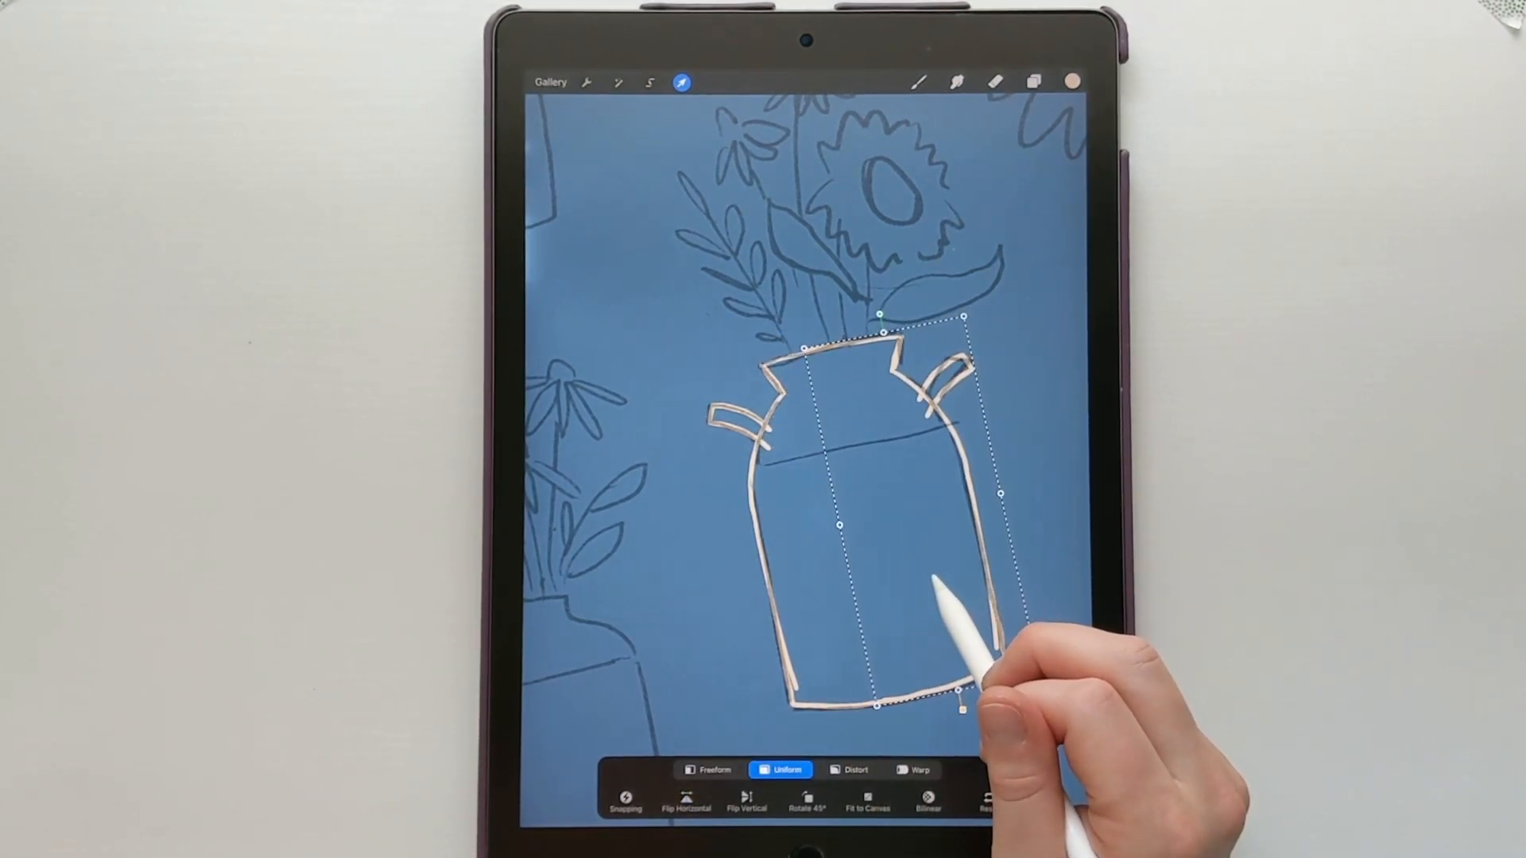
Step: Merge the two milk can outline layers and fill the body and both handles with cream using ColorDrop
left_click(1033, 81)
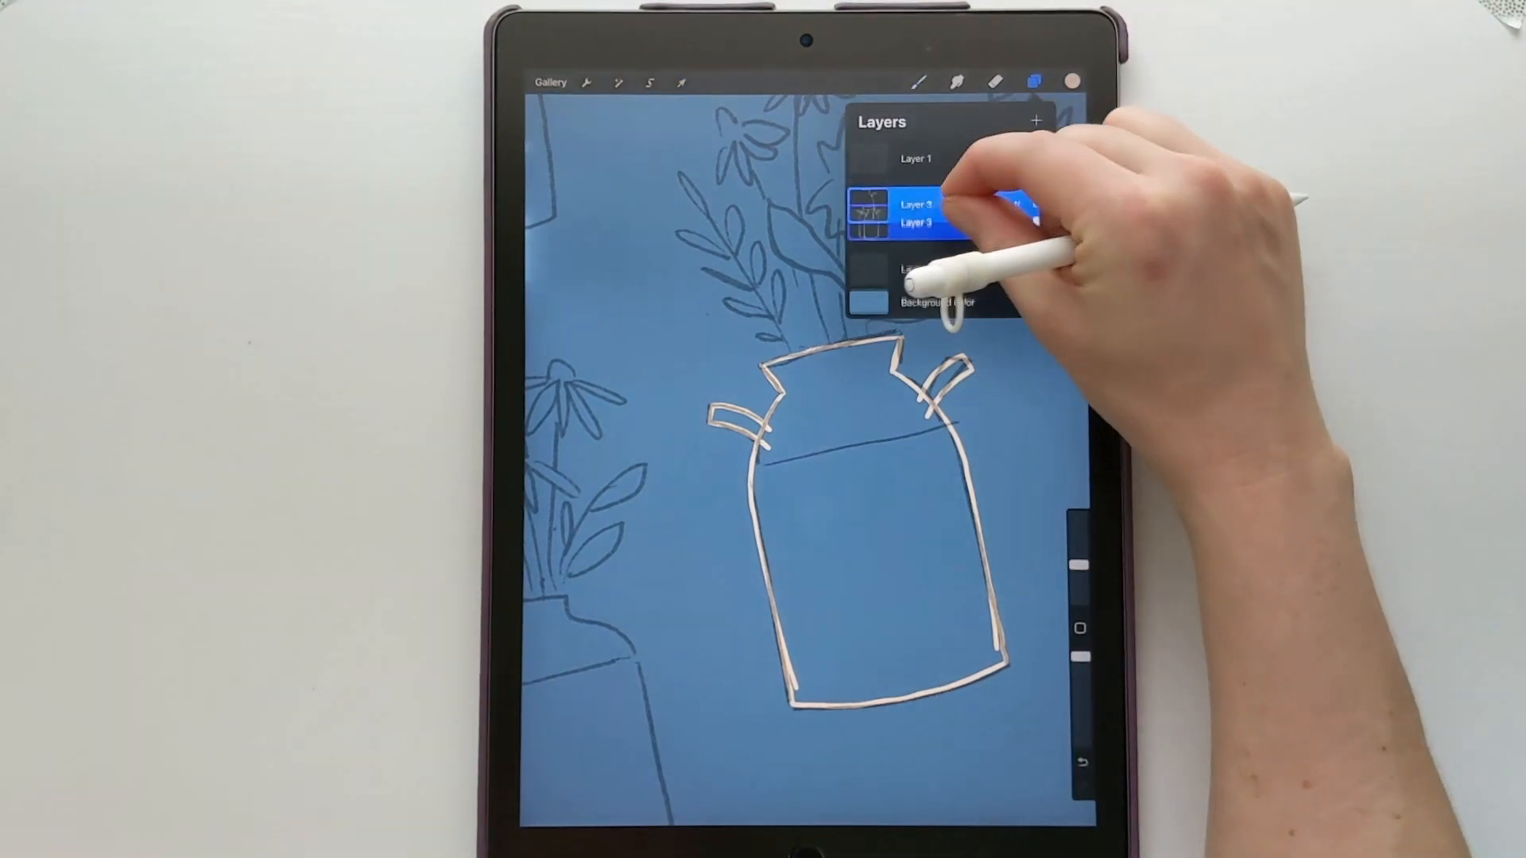
left_click_drag(1072, 81, 859, 461)
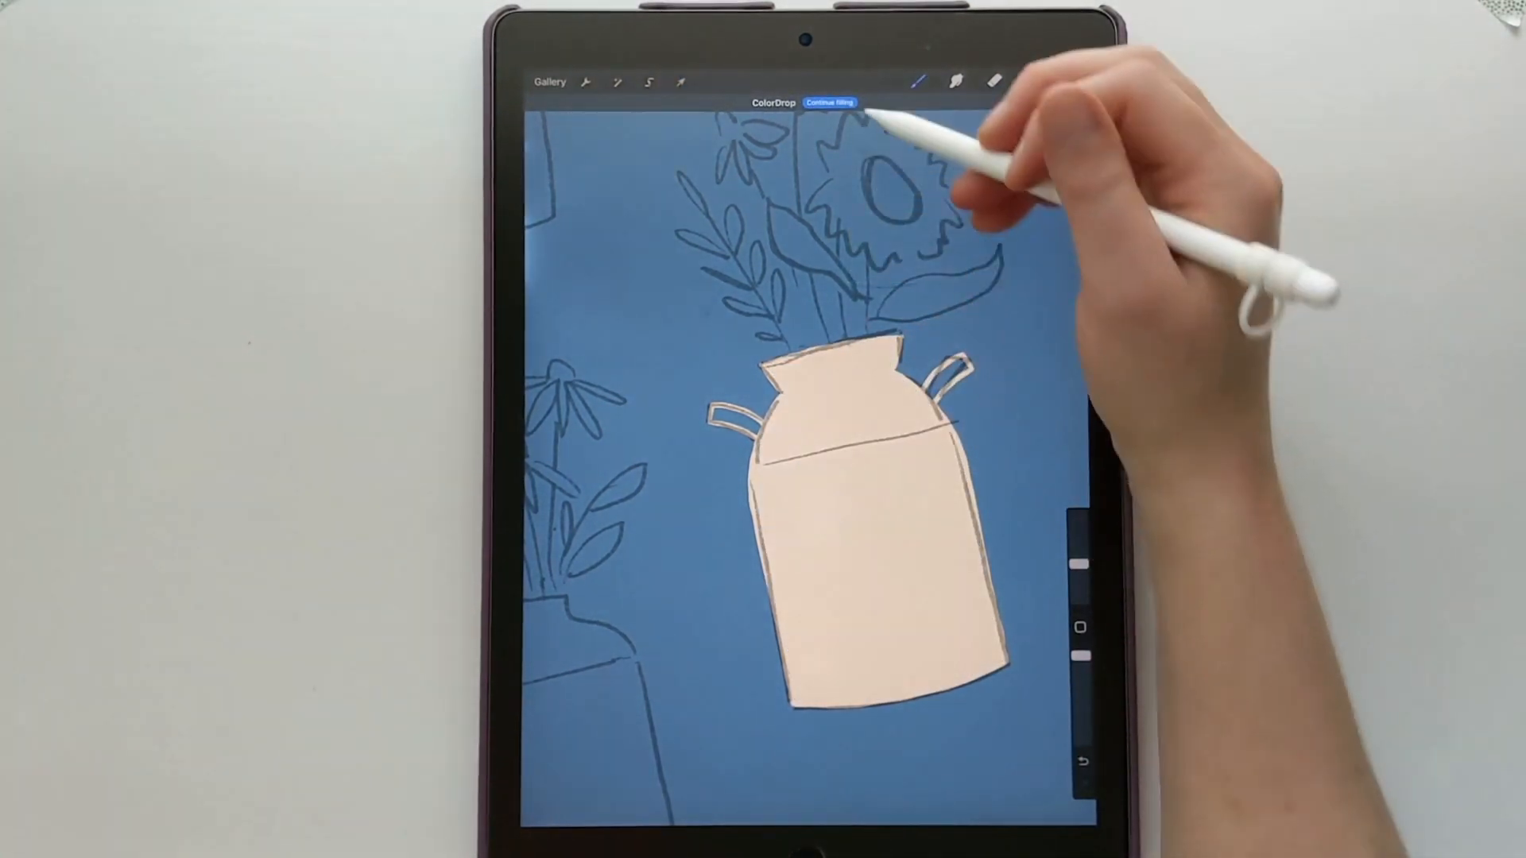
left_click(830, 102)
left_click(725, 417)
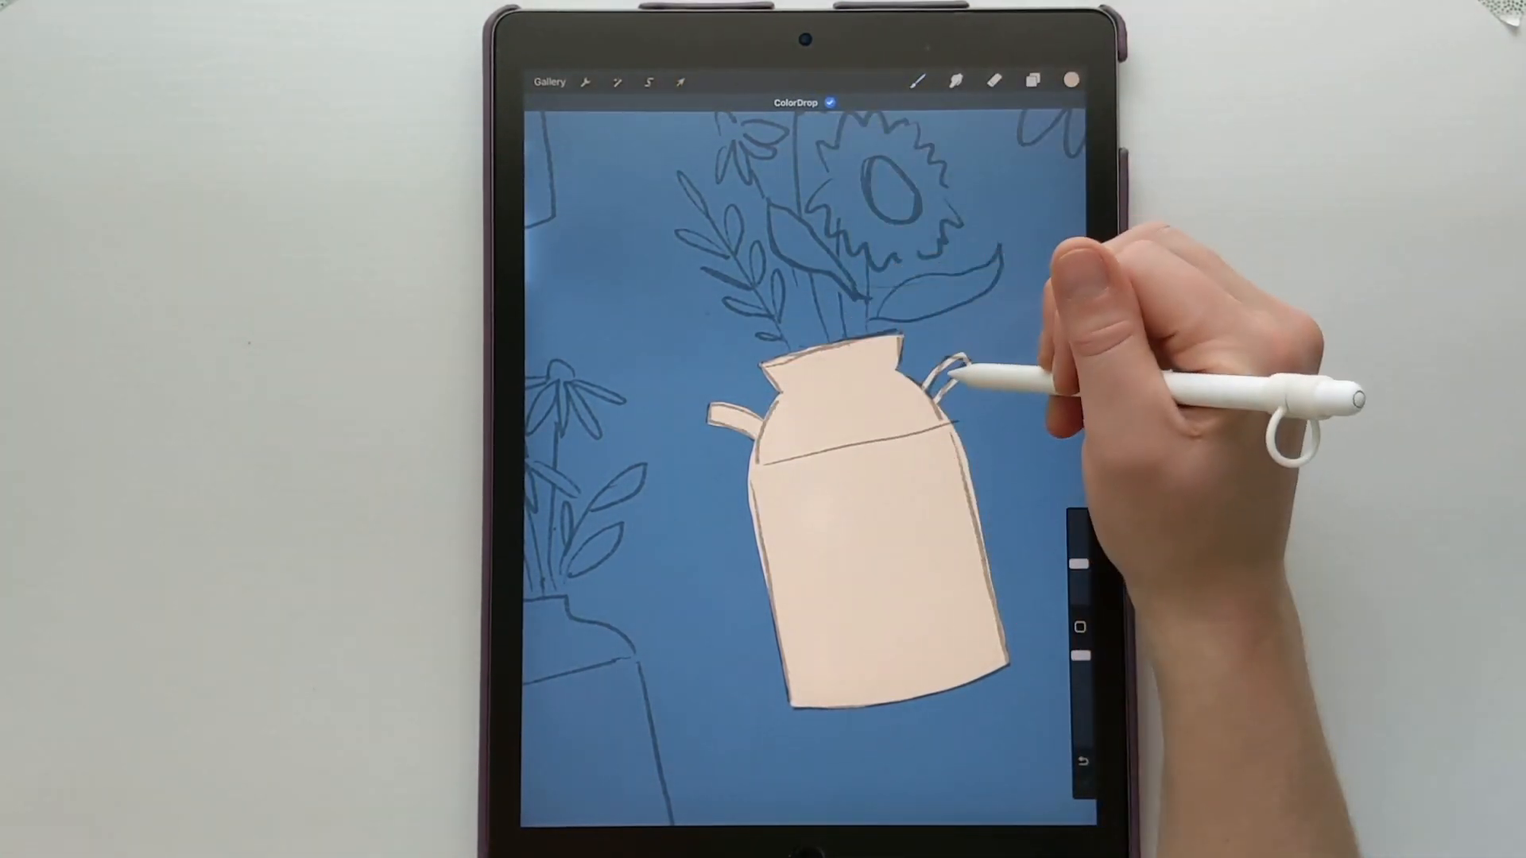
left_click(950, 376)
Step: Trace the left half of the lower-left jug in cream, from its neck to its base, undoing misplaced strokes
scroll(883, 532, "down", 4)
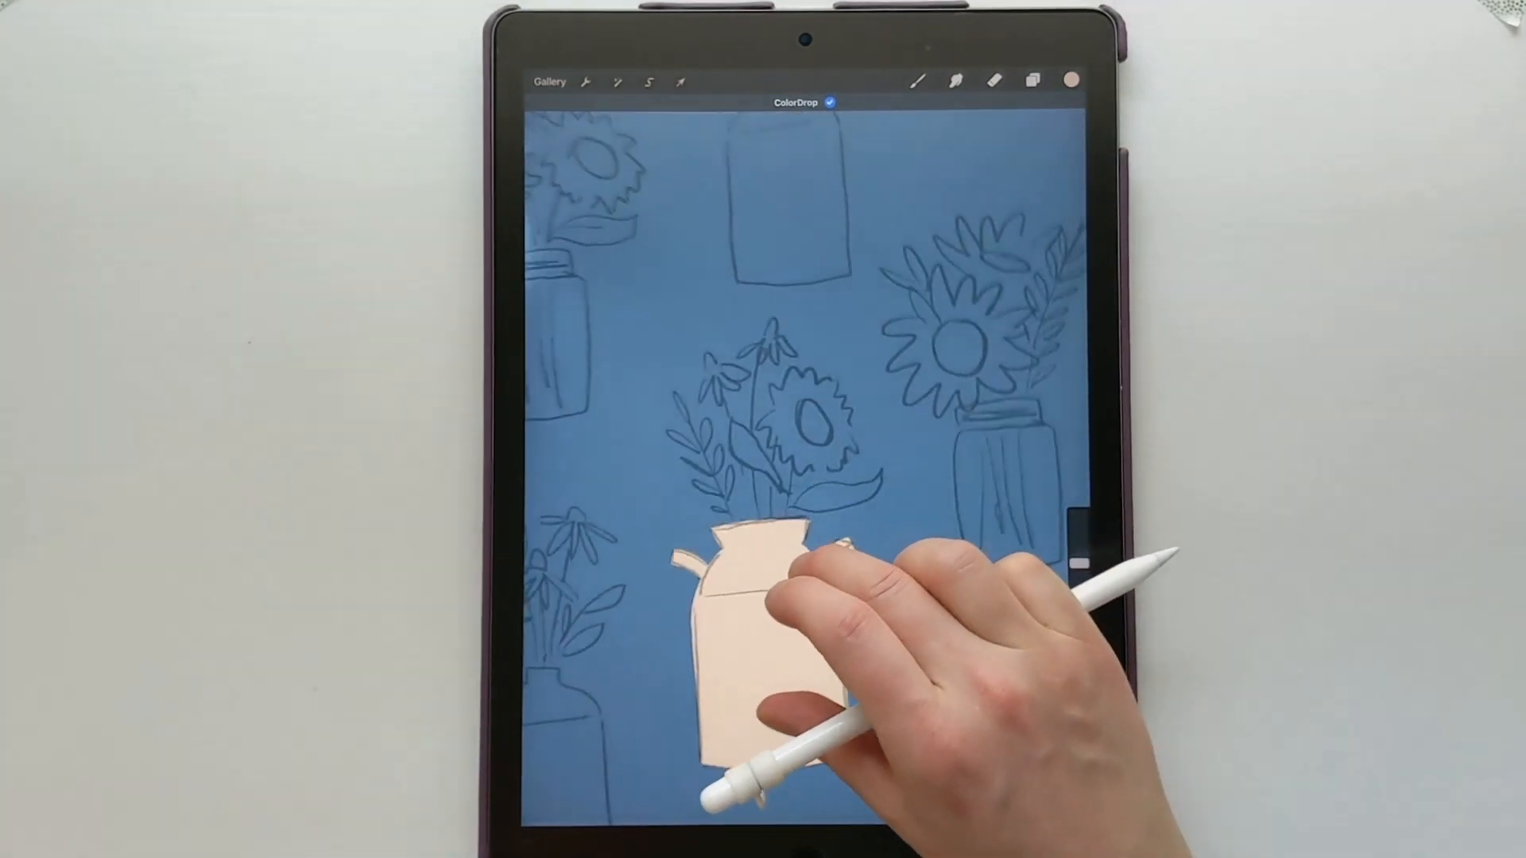
scroll(874, 556, "up", 5)
left_click(918, 81)
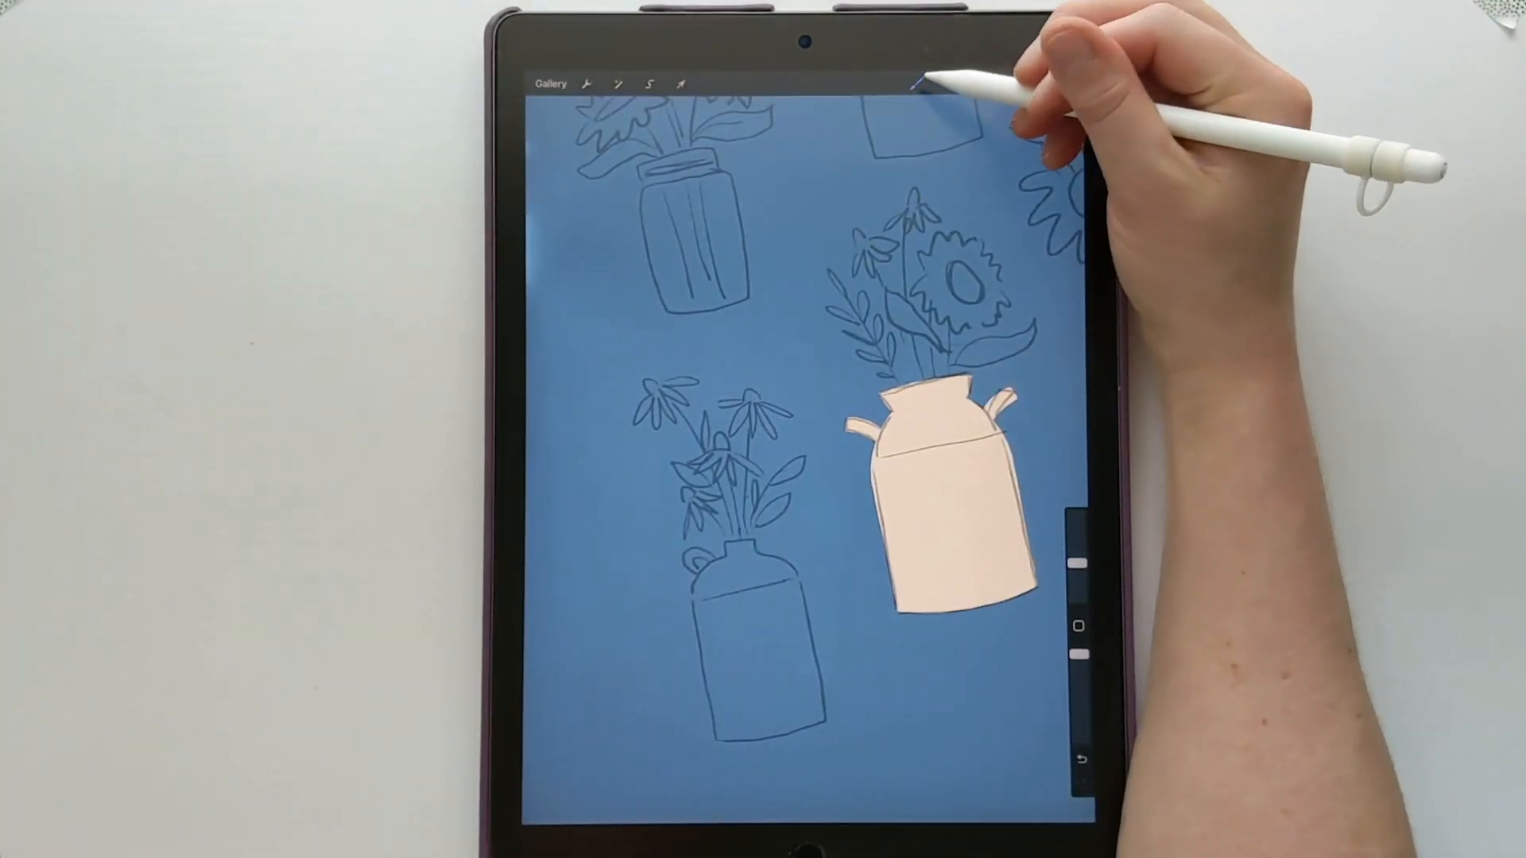
scroll(755, 556, "up", 5)
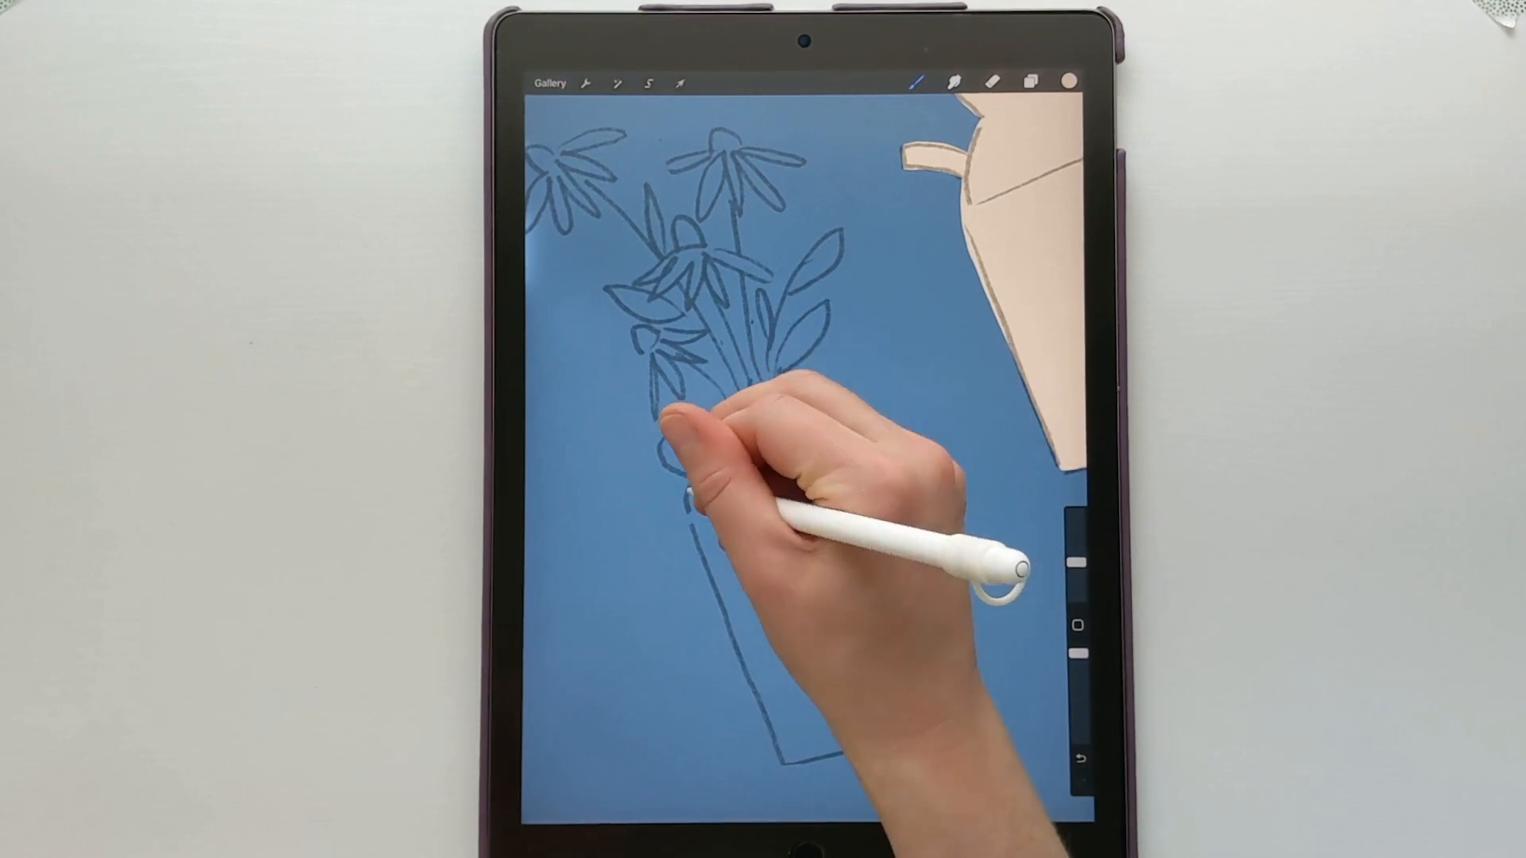
mouse_move(690, 492)
left_mouse_down()
mouse_move(706, 600)
mouse_move(773, 747)
left_mouse_up()
key("ctrl+z")
mouse_move(737, 434)
left_mouse_down()
mouse_move(690, 552)
mouse_move(737, 645)
left_mouse_up()
key("ctrl+z")
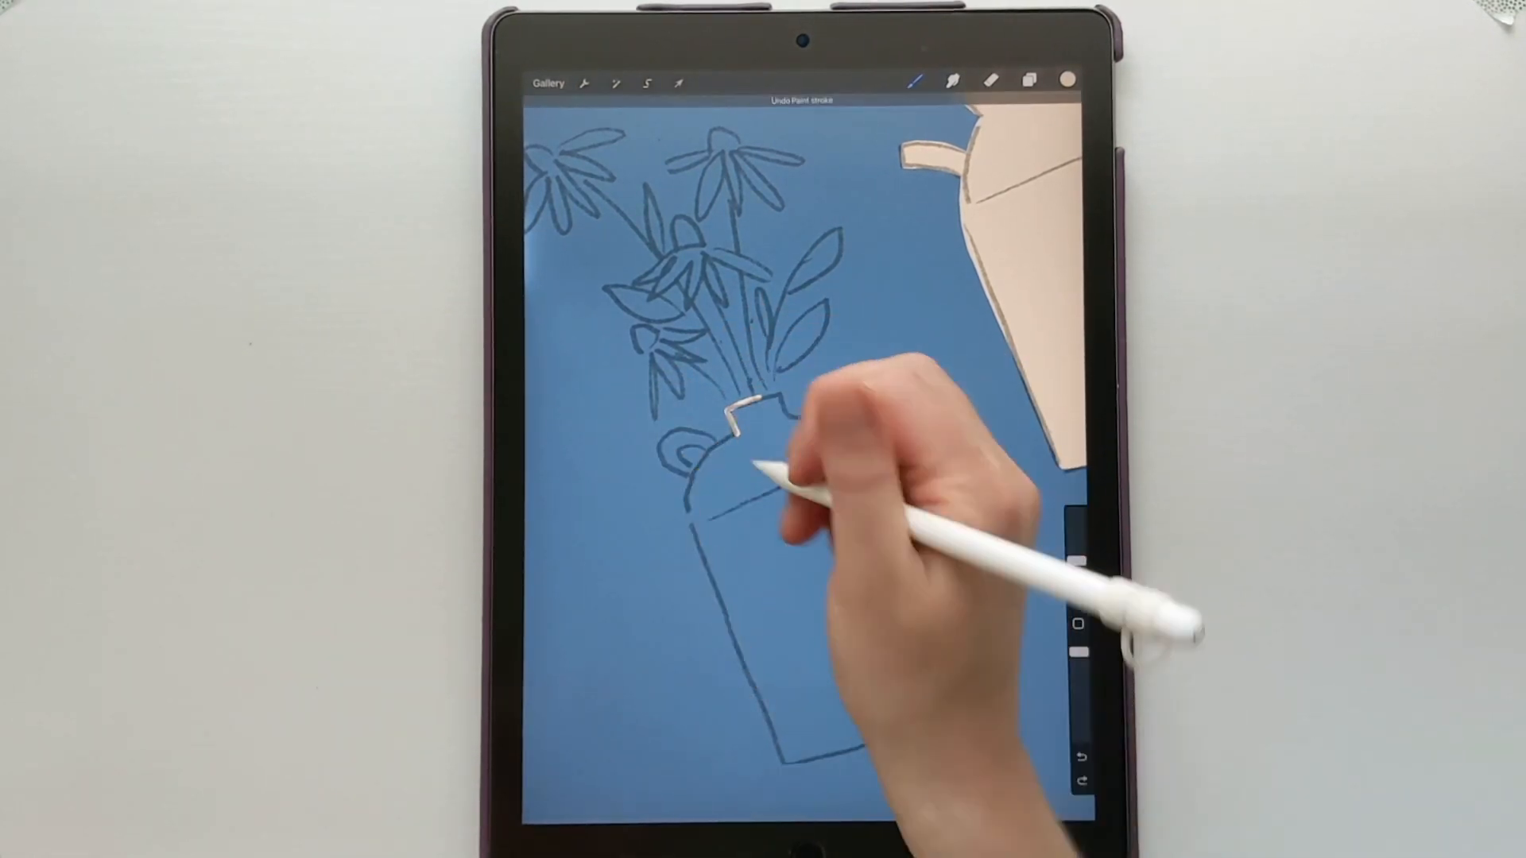
Step: Duplicate the lower-left jug's half outline, flip the copy horizontally and align it with the sketch's right side
scroll(803, 461, "down", 3)
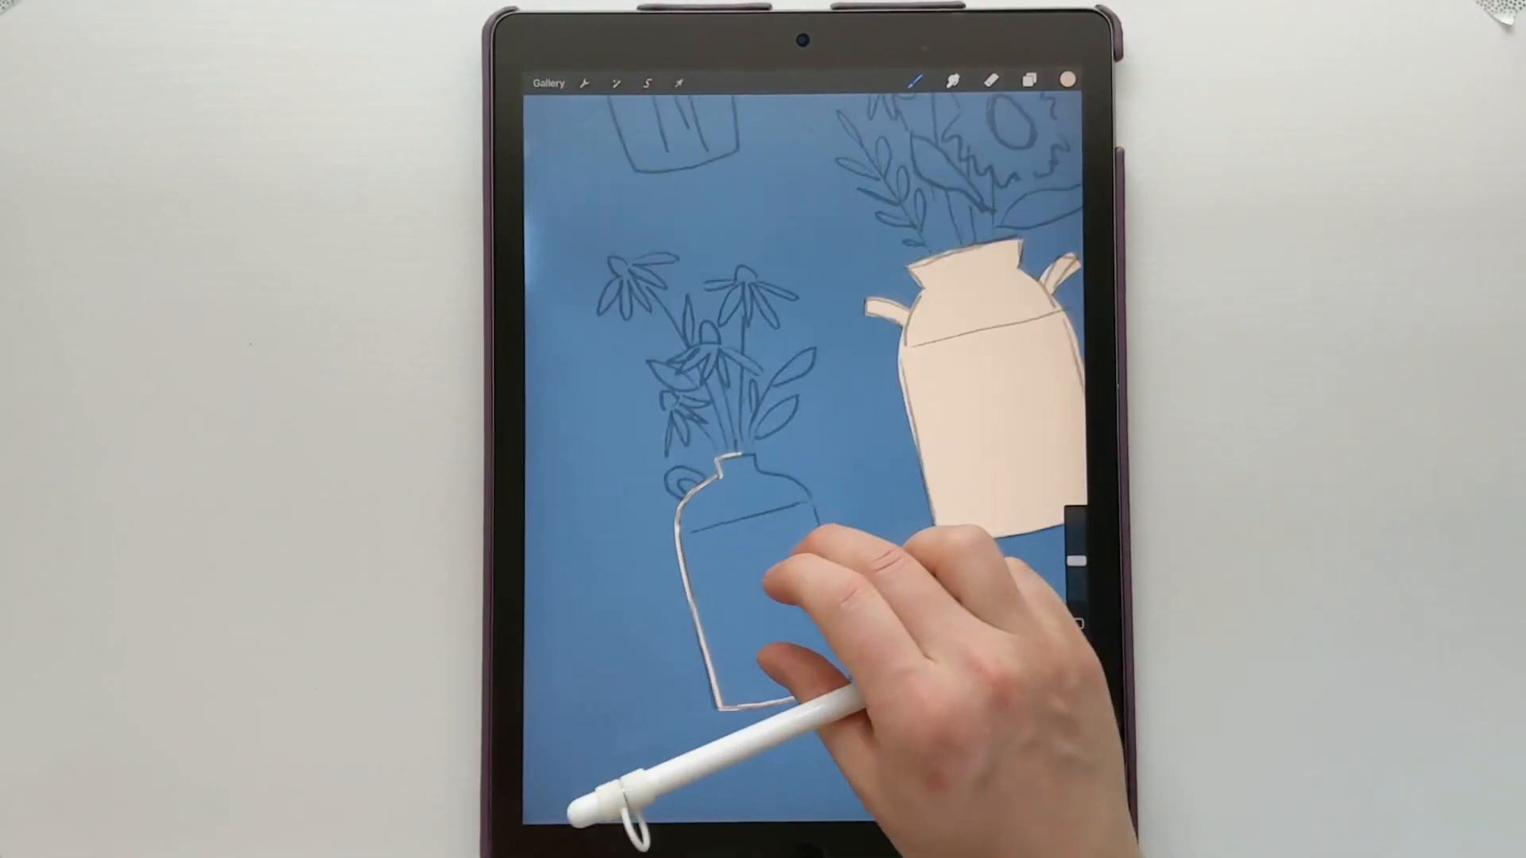
left_click(648, 83)
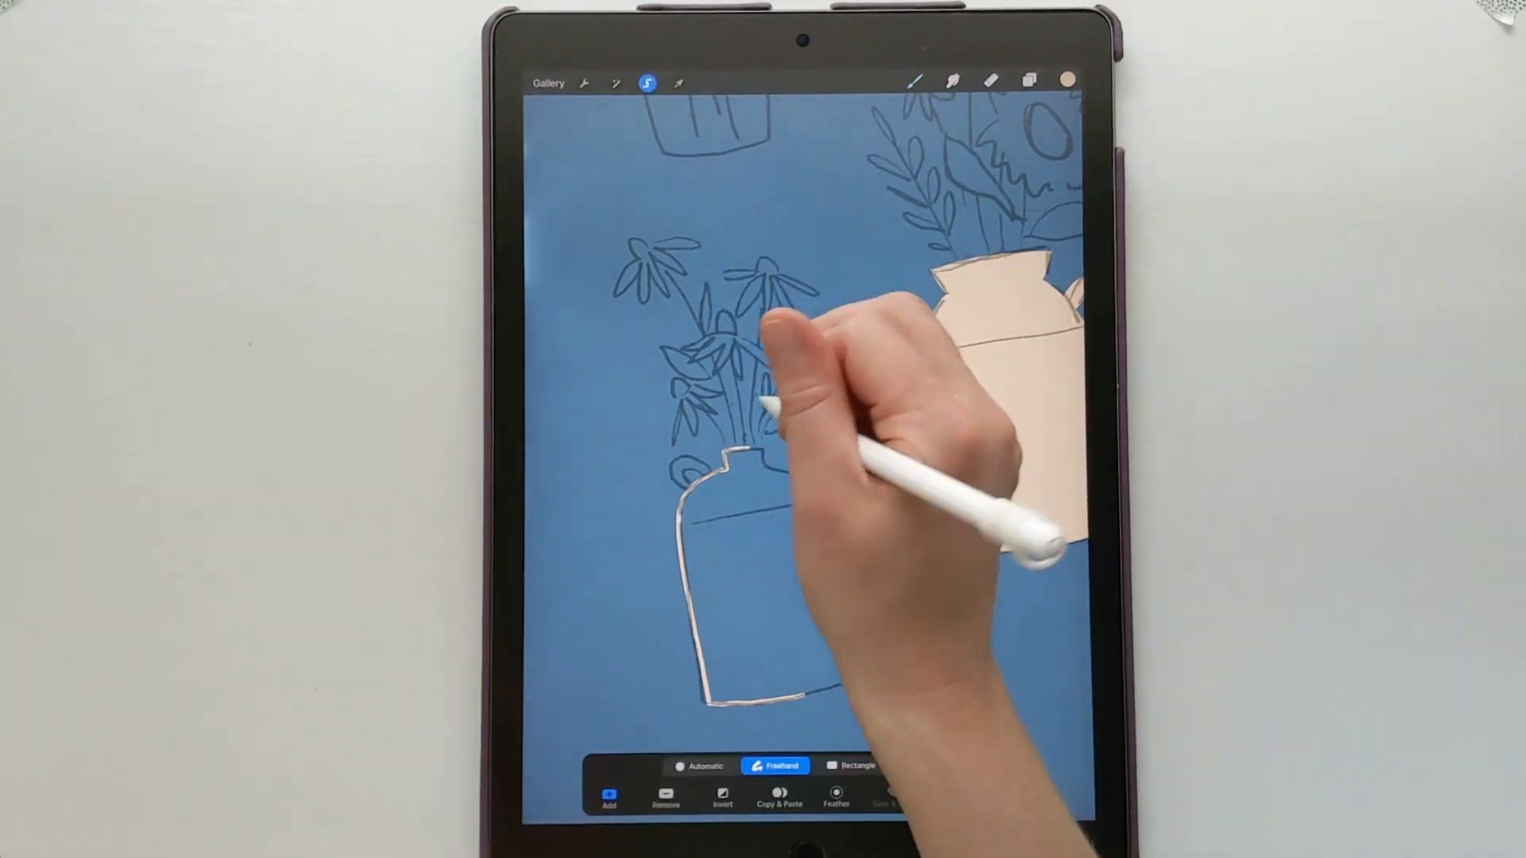
left_click(680, 83)
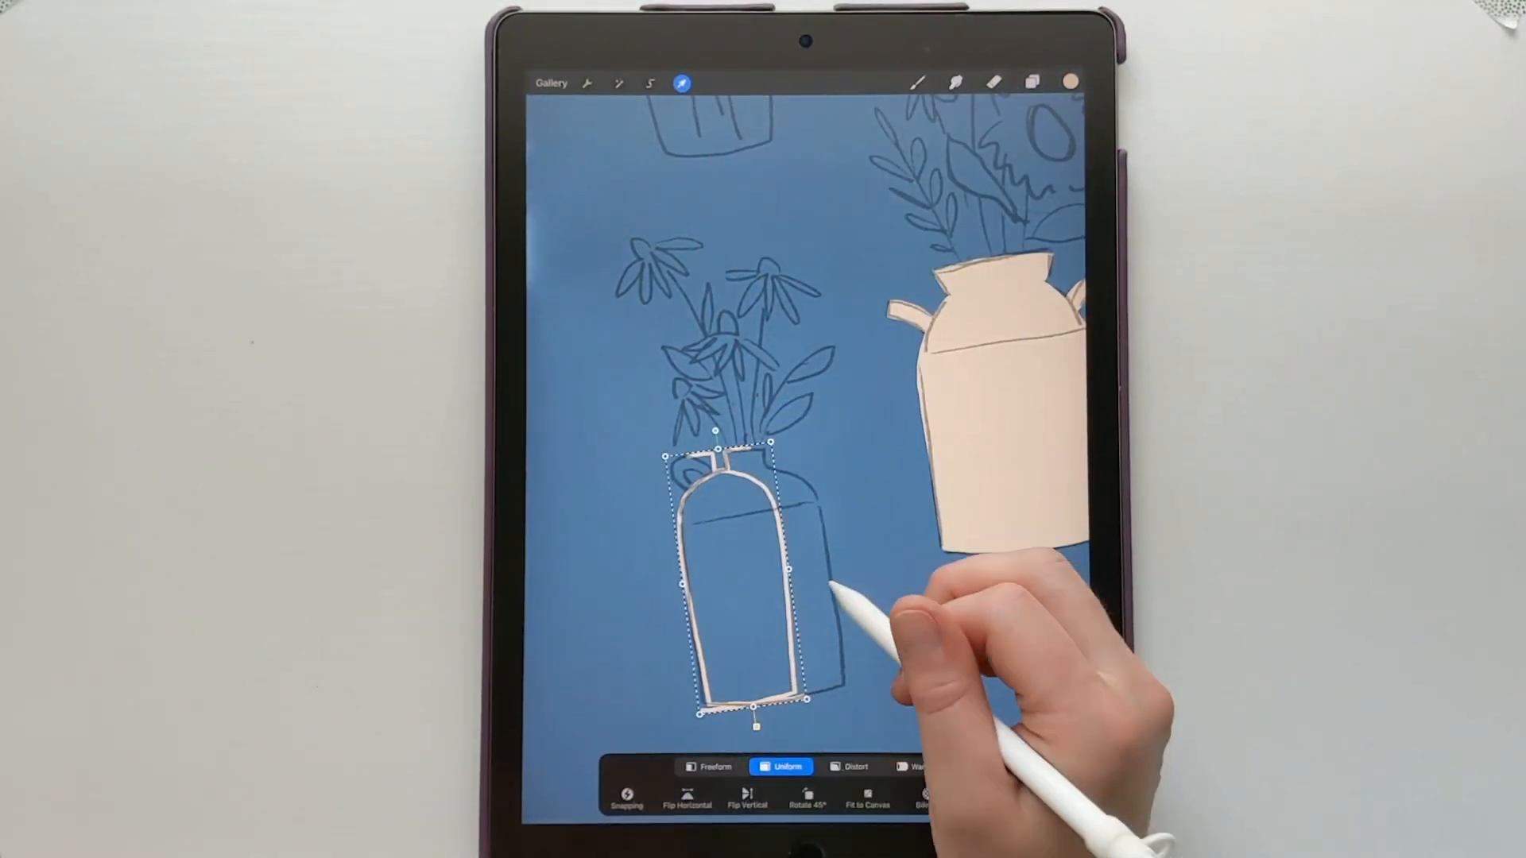
left_click(933, 637)
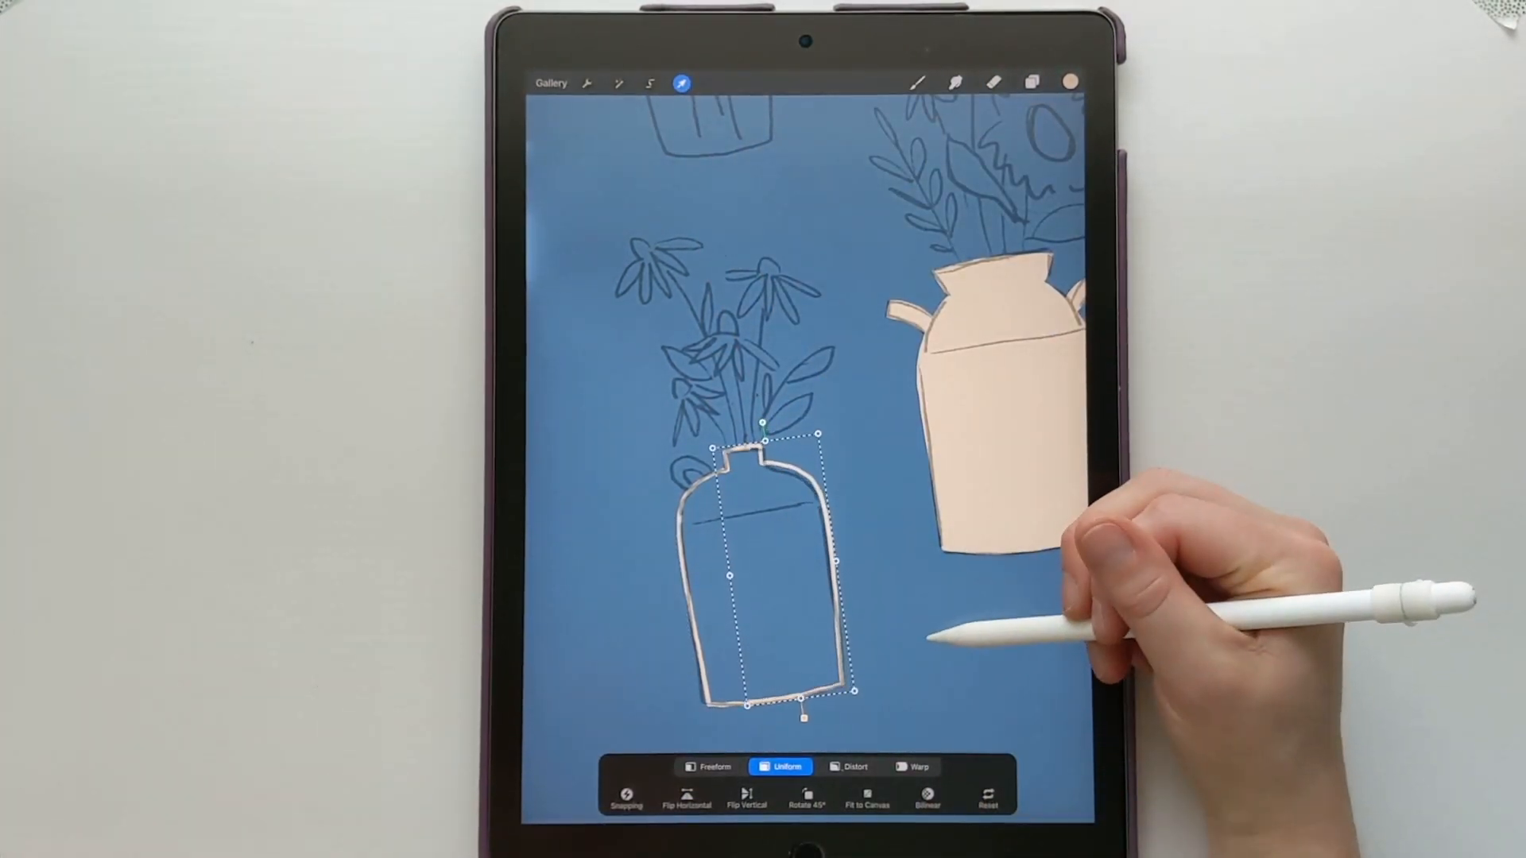
Step: Merge the two jug outline layers and fill the jug body with cream using ColorDrop
left_click(1032, 83)
left_click_drag(1009, 196, 1010, 232)
left_click_drag(1070, 83, 765, 556)
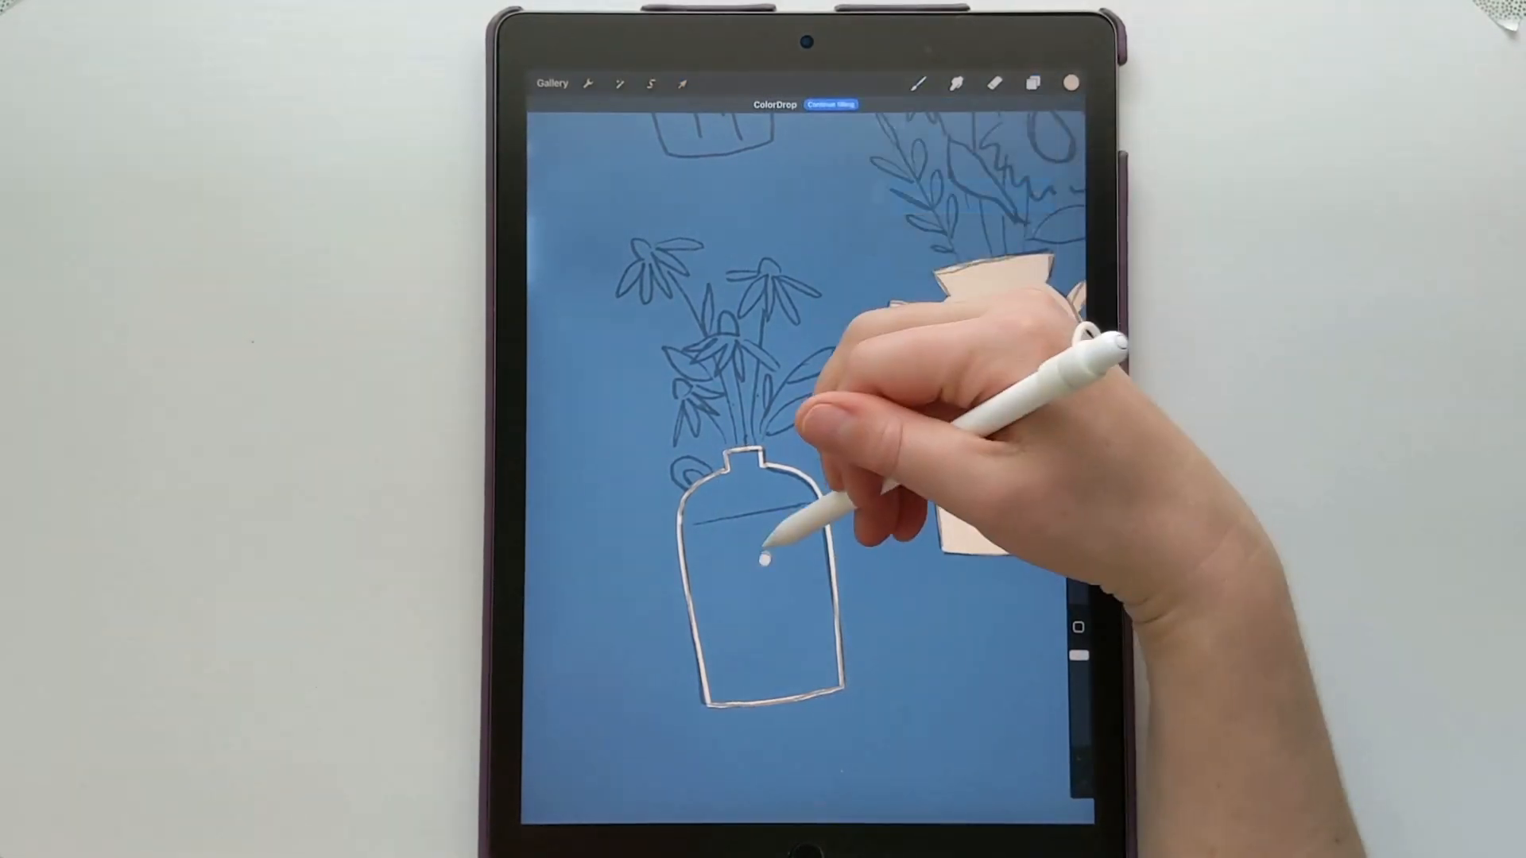
Step: Draw the lower-left jug's ring handle, fill it with cream and touch up the jug's edges and base
scroll(811, 509, "up", 5)
mouse_move(704, 457)
left_mouse_down()
mouse_move(669, 470)
mouse_move(693, 499)
left_mouse_up()
mouse_move(1070, 81)
left_mouse_down()
mouse_move(654, 481)
mouse_move(608, 403)
left_mouse_up()
scroll(819, 509, "up", 2)
scroll(811, 509, "down", 1)
scroll(795, 493, "down", 4)
scroll(795, 493, "up", 6)
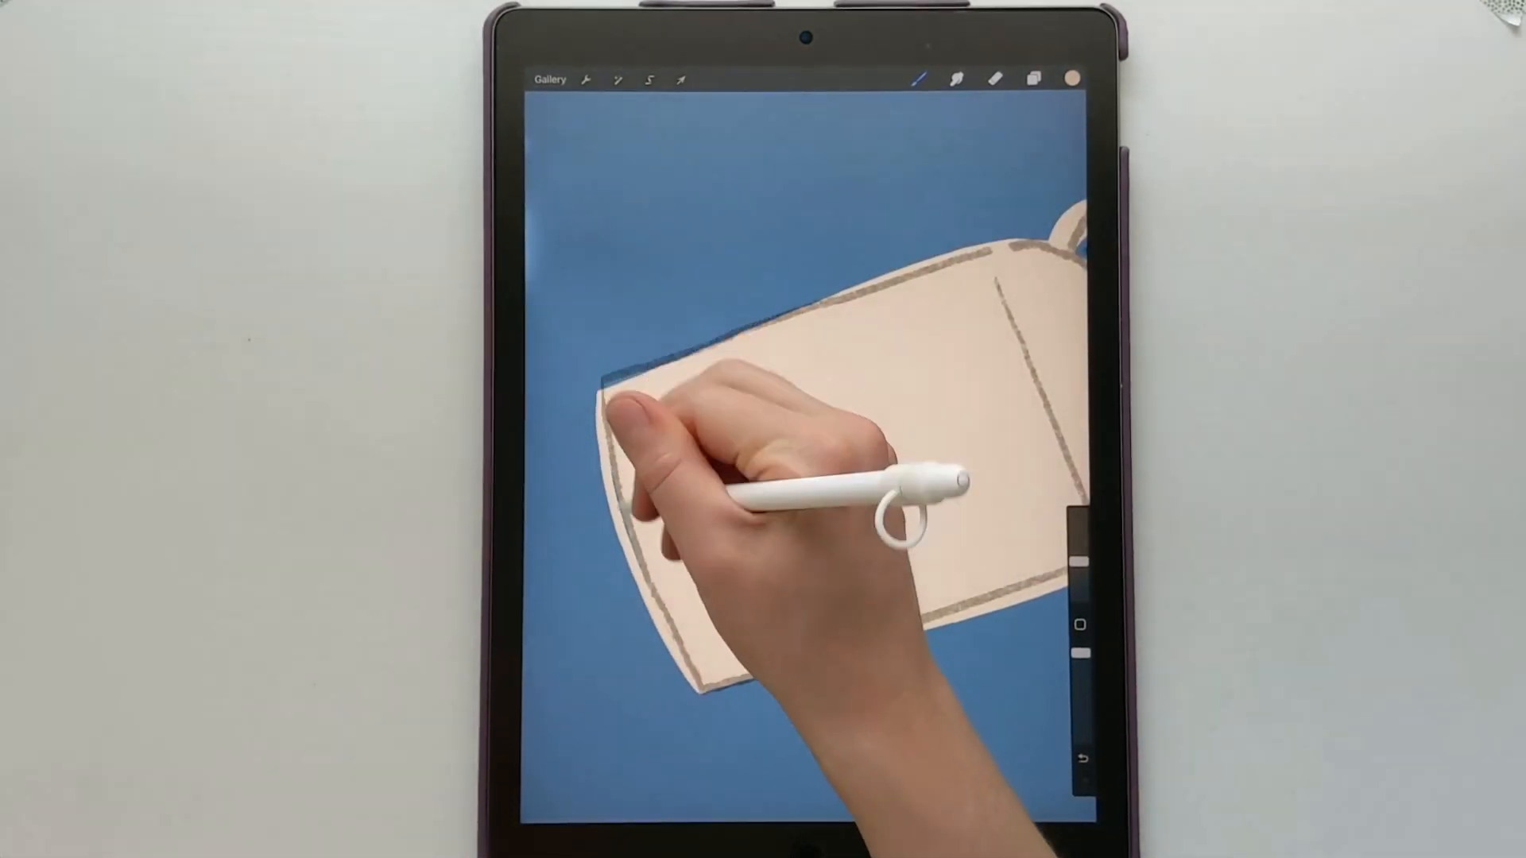
scroll(826, 477, "down", 5)
scroll(795, 445, "up", 4)
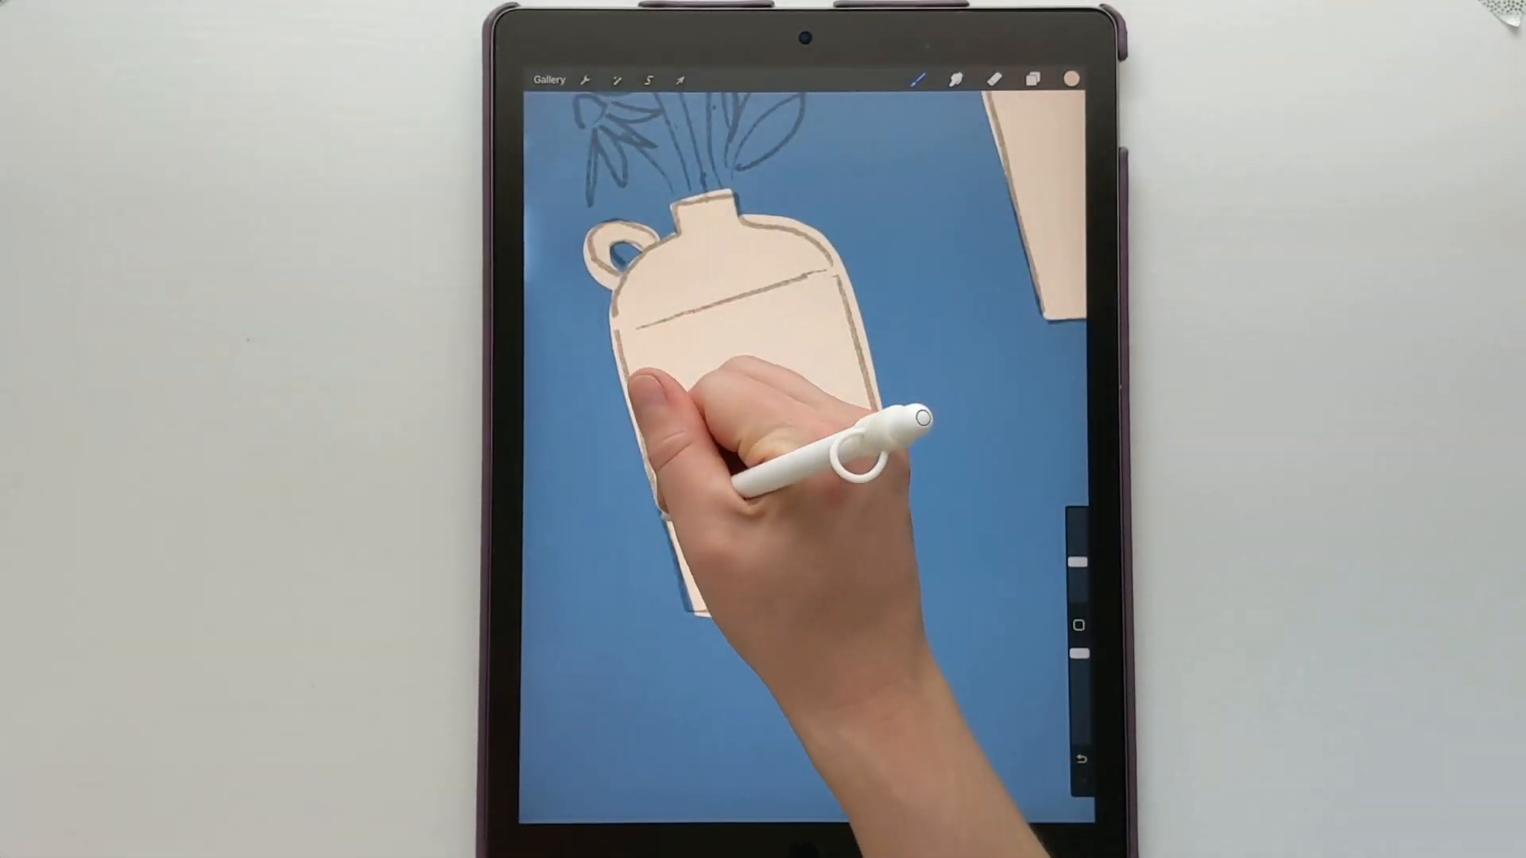
scroll(803, 445, "up", 2)
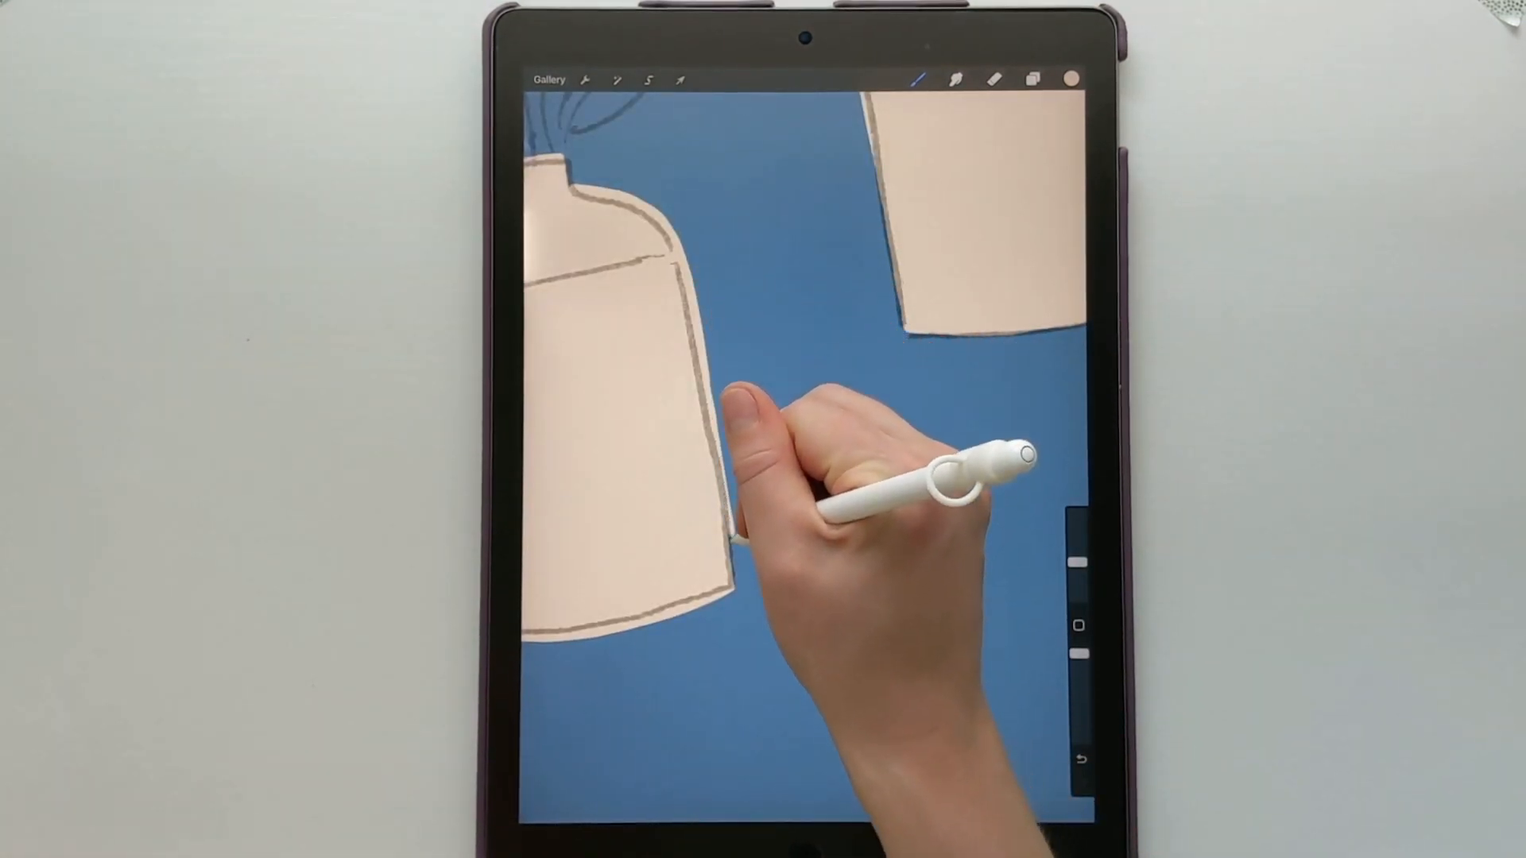
scroll(835, 469, "down", 6)
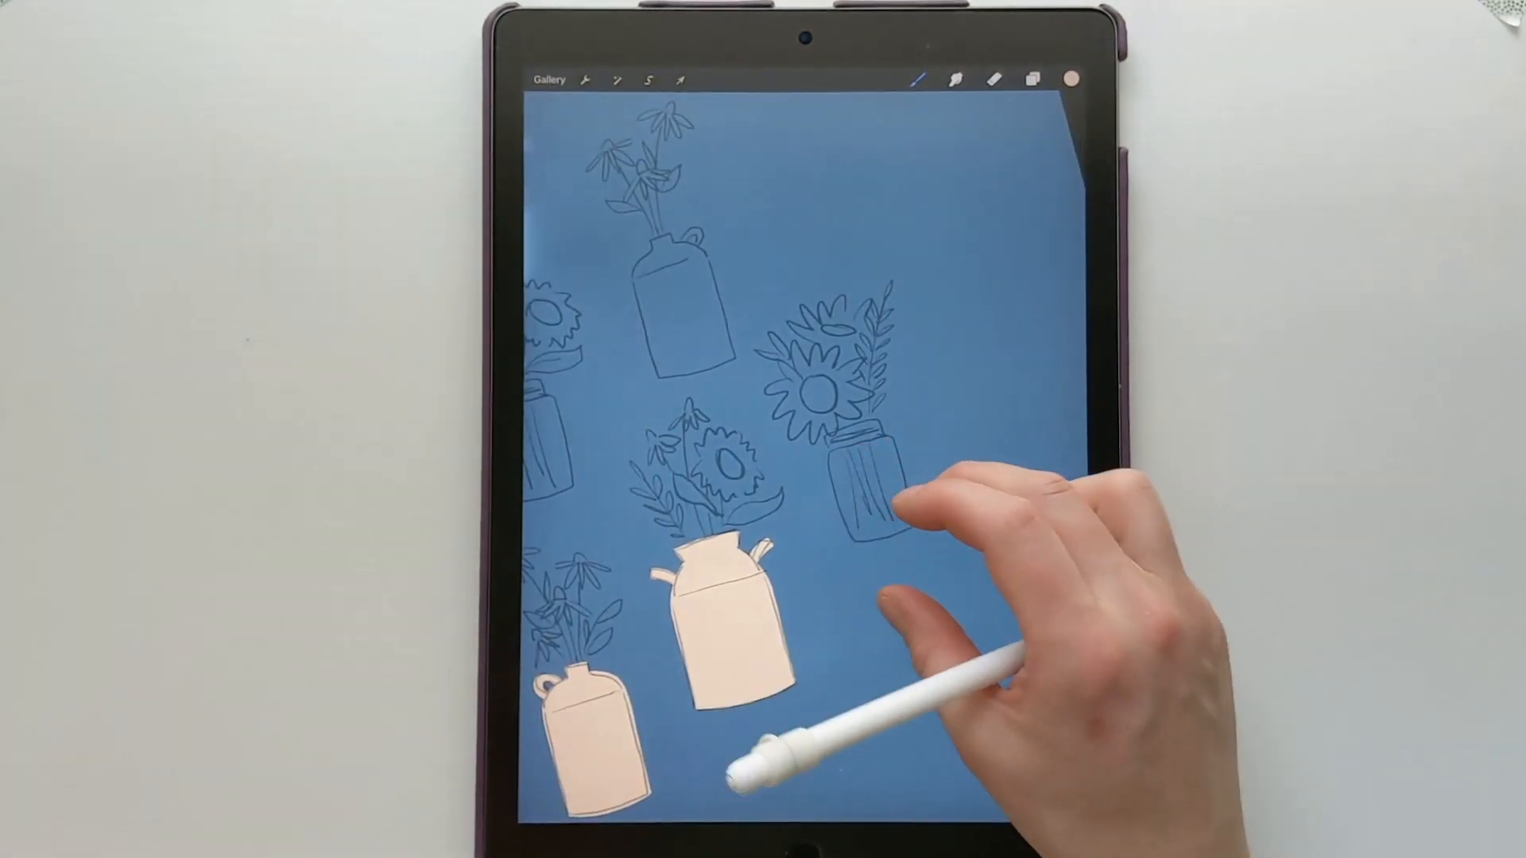
Step: Trace the left half of the right-hand glass jar in white with the Technical Pen, from rim to base
scroll(851, 525, "up", 5)
left_click(1034, 79)
left_click(918, 79)
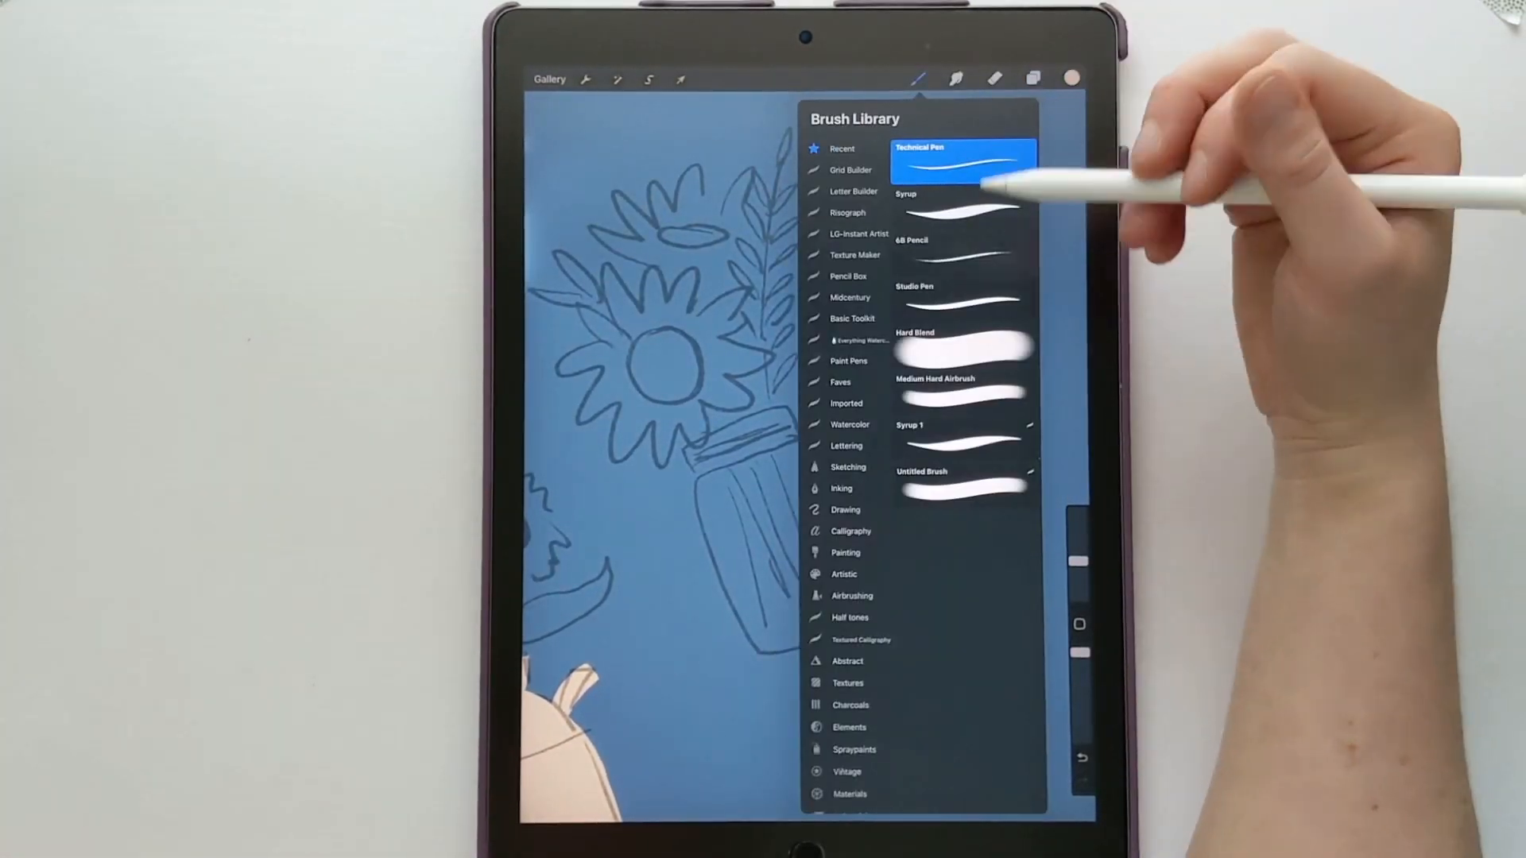
left_click(1072, 78)
left_click(864, 473)
scroll(850, 485, "up", 3)
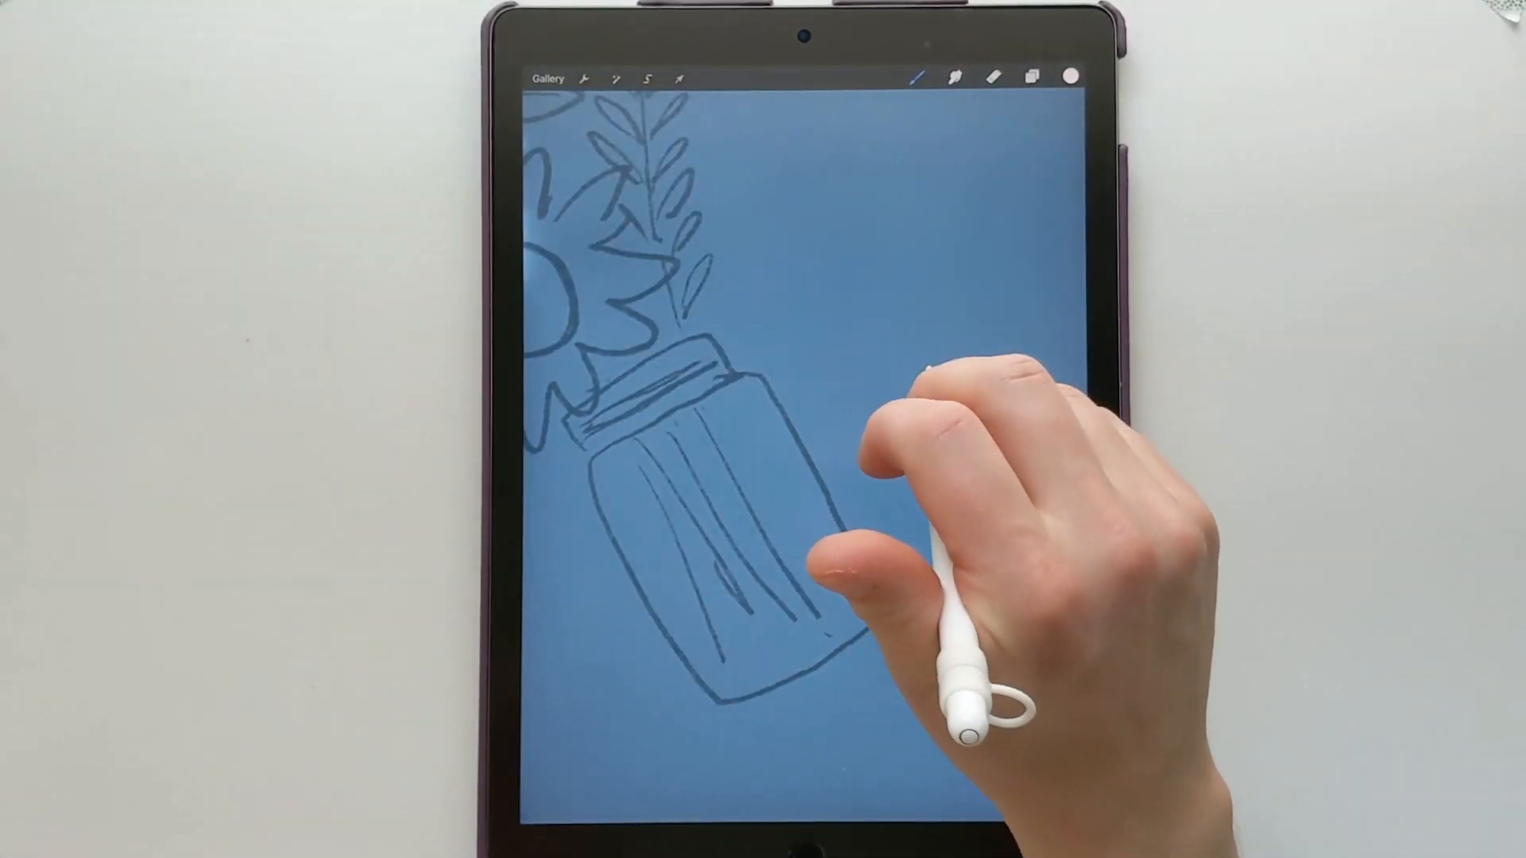
key("ctrl+z")
left_click_drag(584, 410, 575, 440)
Step: Duplicate the glass jar's half outline, flip the copy horizontally, align it with the right side and merge both halves
left_click(650, 79)
left_click_drag(622, 340, 652, 679)
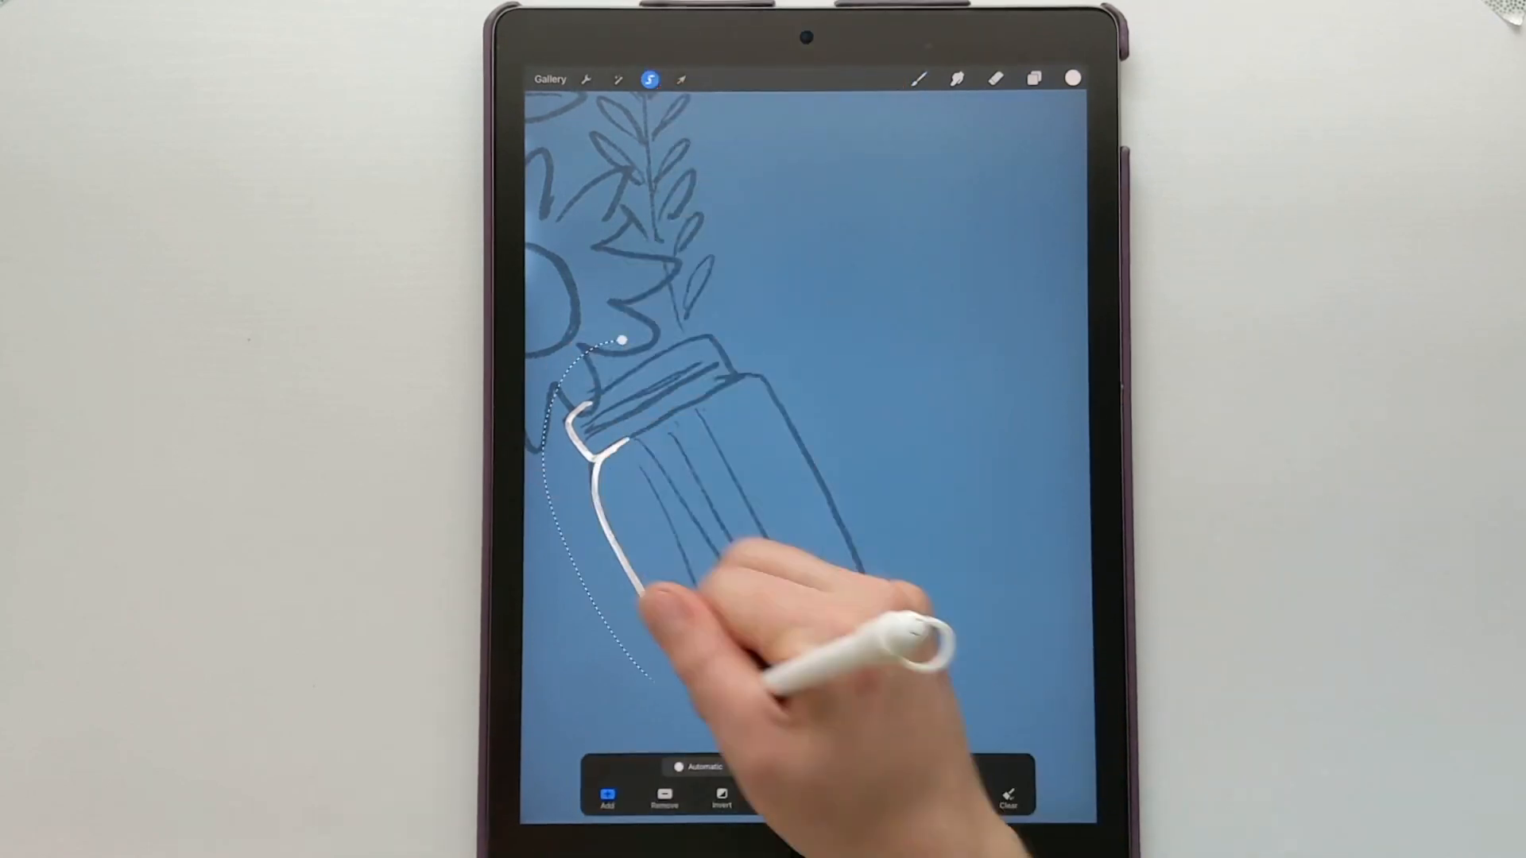
left_click(681, 79)
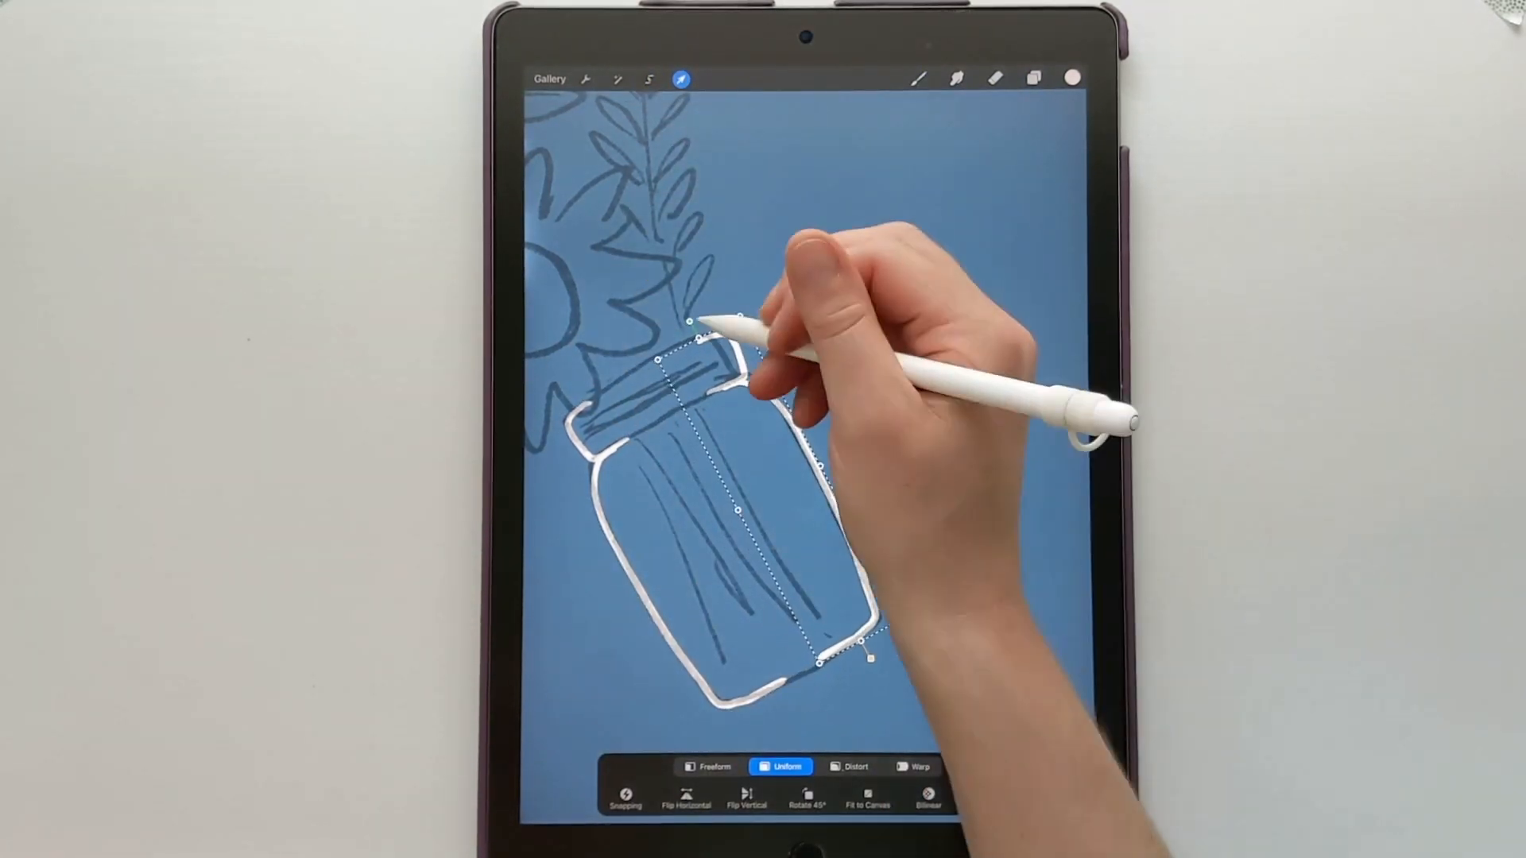
left_click_drag(692, 321, 682, 327)
left_click(919, 77)
left_click(1033, 78)
Step: Close the gaps in the glass jar's white outline along the base and across the top of the rim
scroll(731, 445, "up", 5)
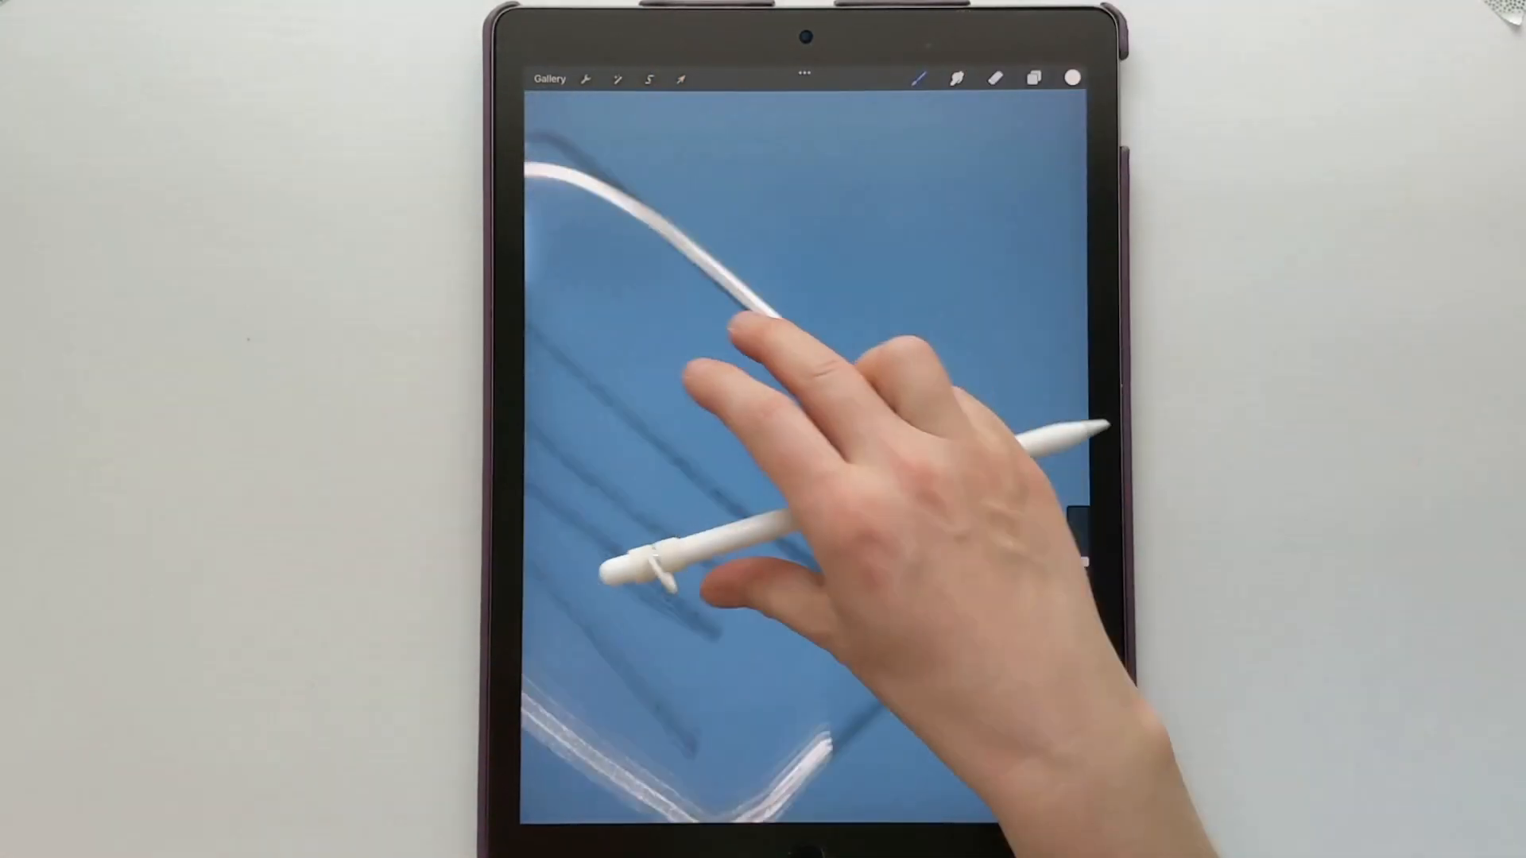
left_click_drag(676, 231, 857, 421)
scroll(763, 477, "down", 5)
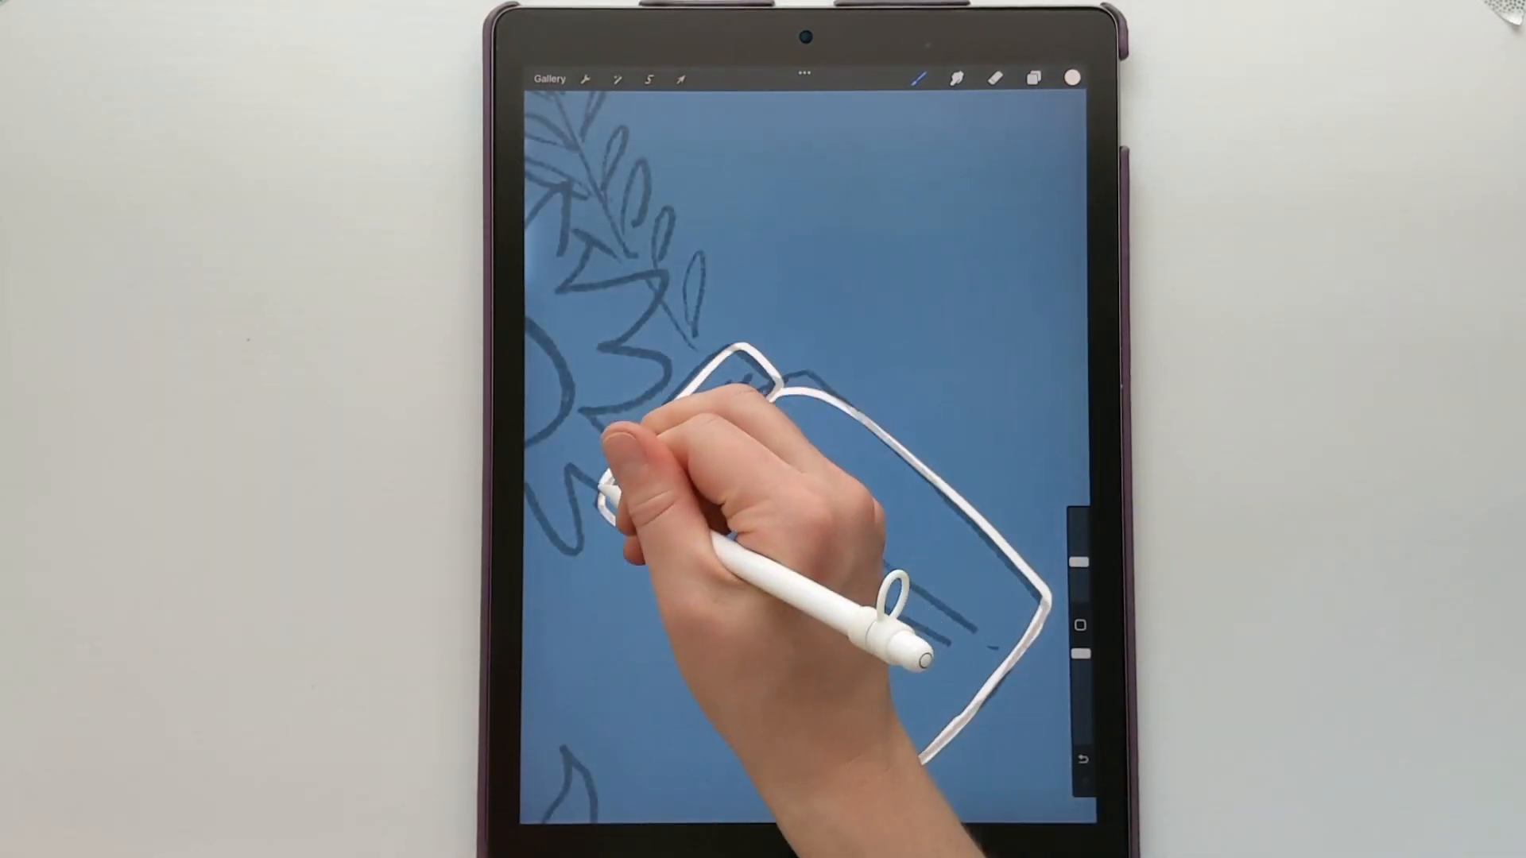
key("ctrl+z")
left_click_drag(609, 485, 664, 409)
Step: Erase and redraw the right end of the glass jar's rim and neck so the outline joins with rounded corners
scroll(834, 381, "up", 3)
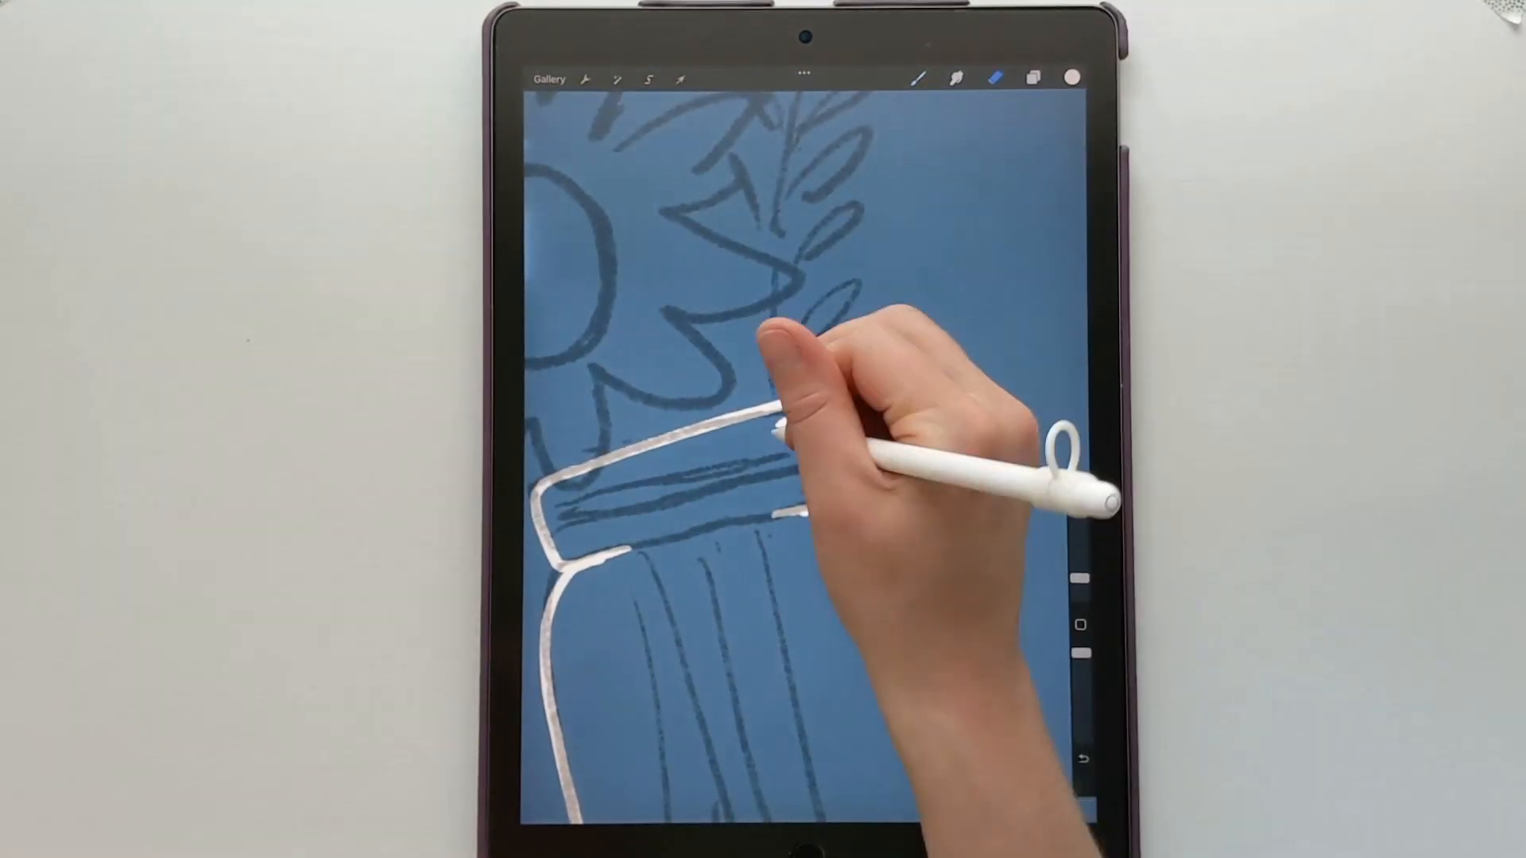
scroll(763, 477, "down", 2)
left_click_drag(756, 517, 819, 477)
left_click(918, 79)
left_click_drag(726, 538, 819, 469)
scroll(794, 446, "up", 3)
mouse_move(749, 390)
left_mouse_down()
mouse_move(804, 429)
mouse_move(747, 294)
mouse_move(791, 414)
left_mouse_up()
scroll(842, 524, "up", 1)
left_click(996, 79)
left_click(918, 79)
mouse_move(714, 302)
left_mouse_down()
mouse_move(779, 409)
mouse_move(769, 431)
left_mouse_up()
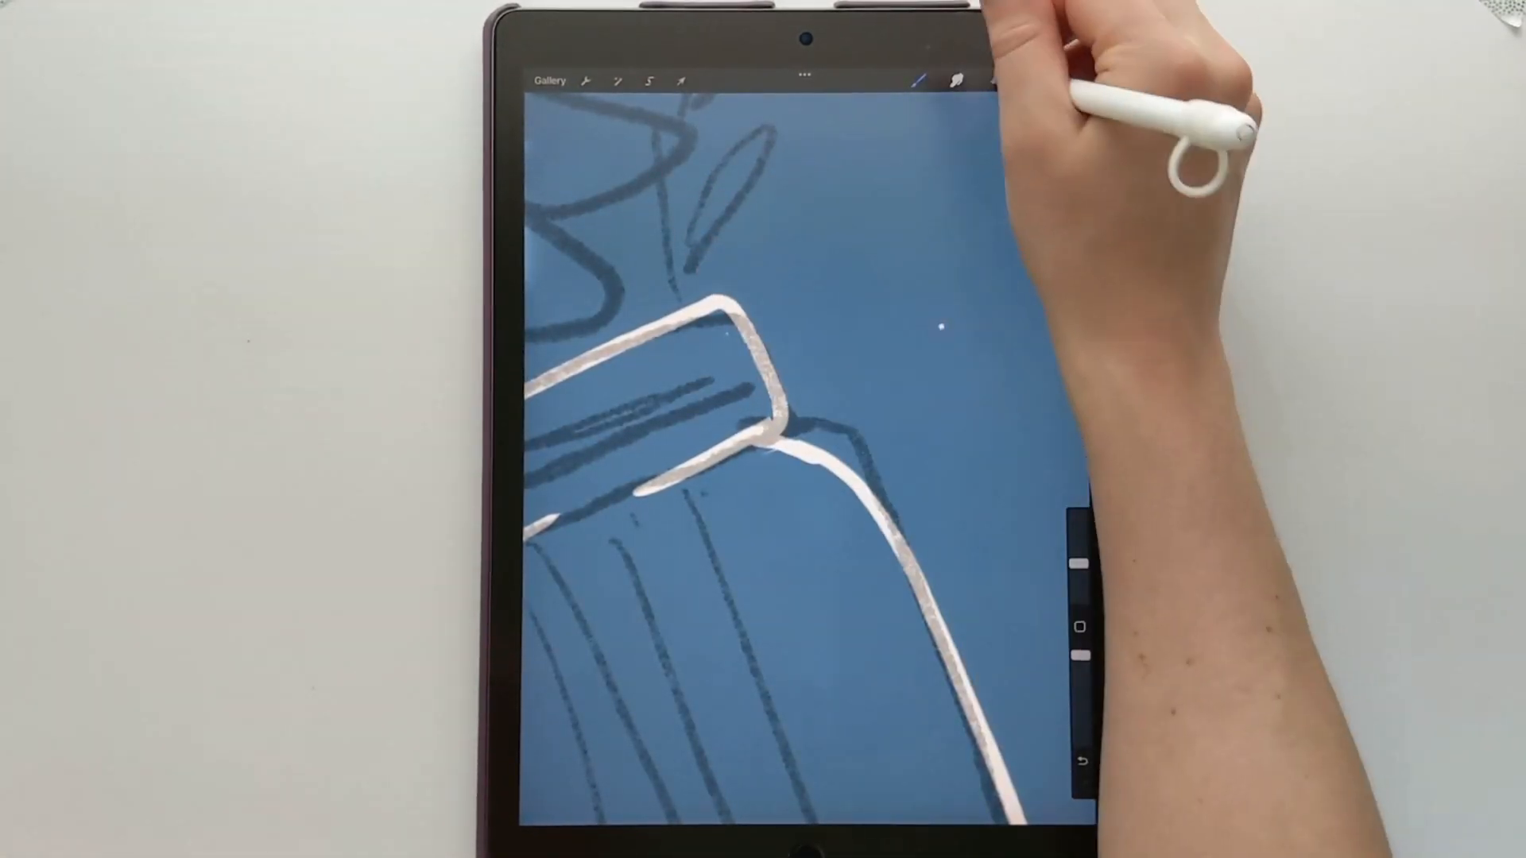
Step: Draw slanted white thread lines across the glass jar's neck, below the rim
scroll(794, 445, "down", 3)
left_click_drag(601, 507, 763, 378)
left_click_drag(691, 463, 806, 378)
left_click_drag(625, 527, 675, 491)
scroll(795, 477, "down", 2)
left_click_drag(645, 590, 733, 710)
left_click_drag(753, 288, 824, 343)
key("ctrl+z")
key("ctrl+z")
Step: Switch to the Syrup brush and draw white highlight strokes inside the glass jar's left shoulder and lower-left corner
left_click(918, 80)
left_click(918, 214)
left_click(918, 79)
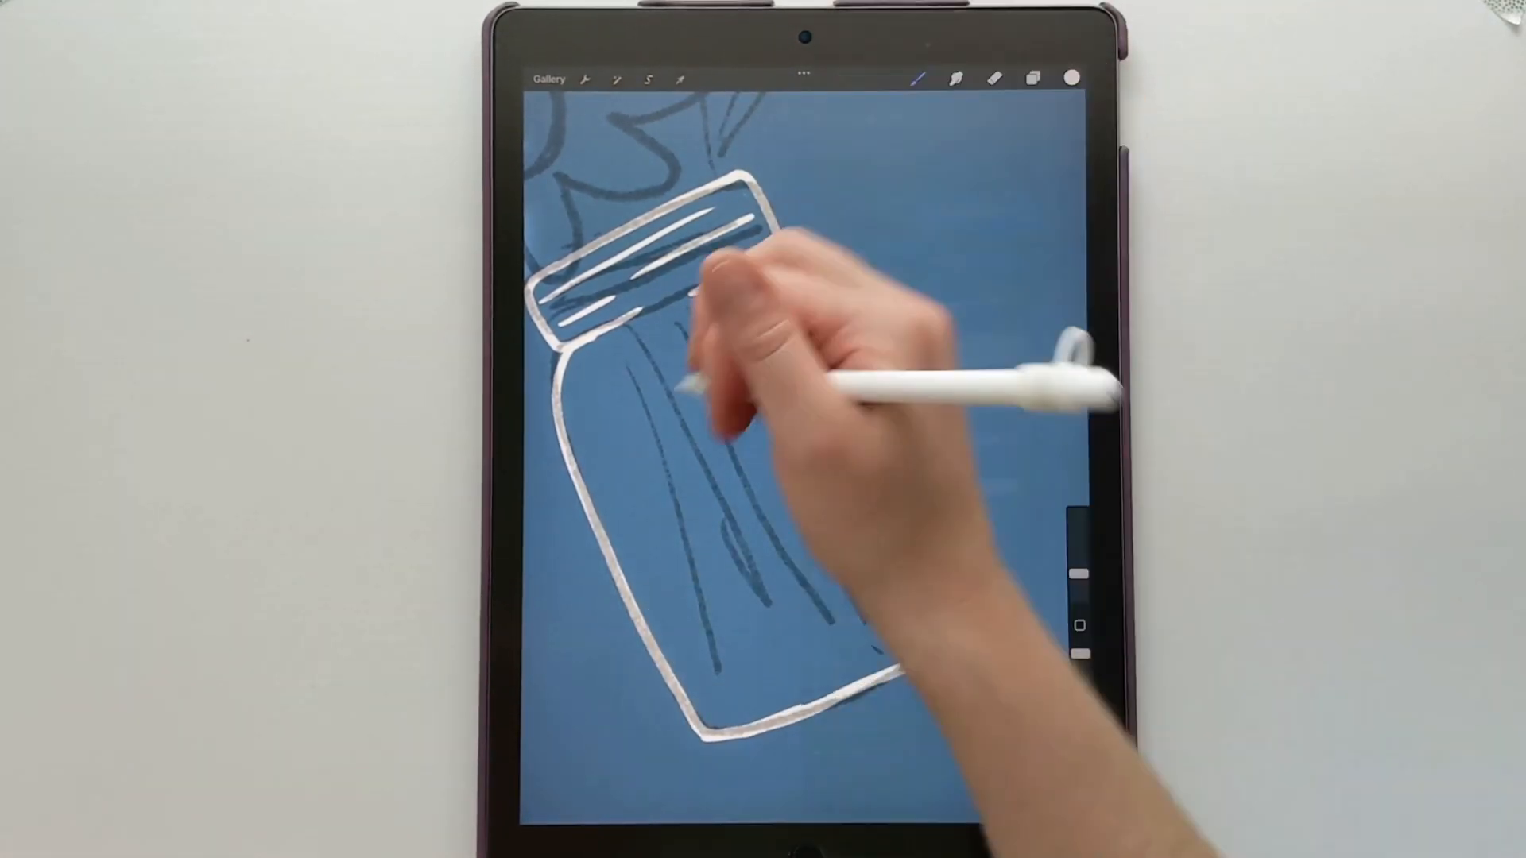
left_click_drag(595, 365, 607, 479)
left_click_drag(694, 670, 714, 703)
Step: Add a white highlight inside the glass jar's lower right and rework the outline along its right side
scroll(803, 453, "down", 3)
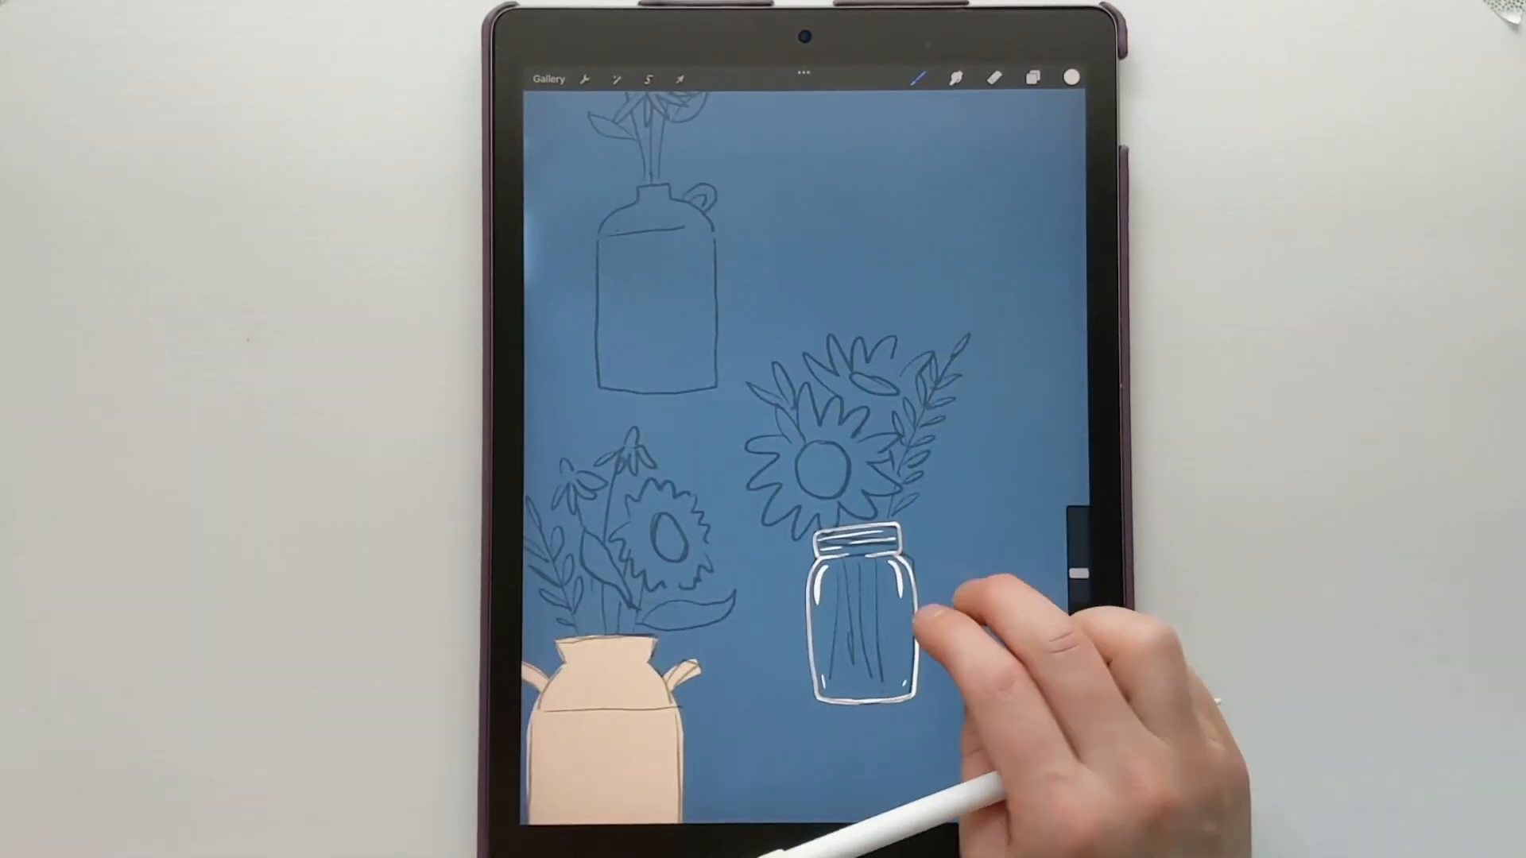
left_click_drag(909, 649, 908, 682)
scroll(858, 612, "up", 3)
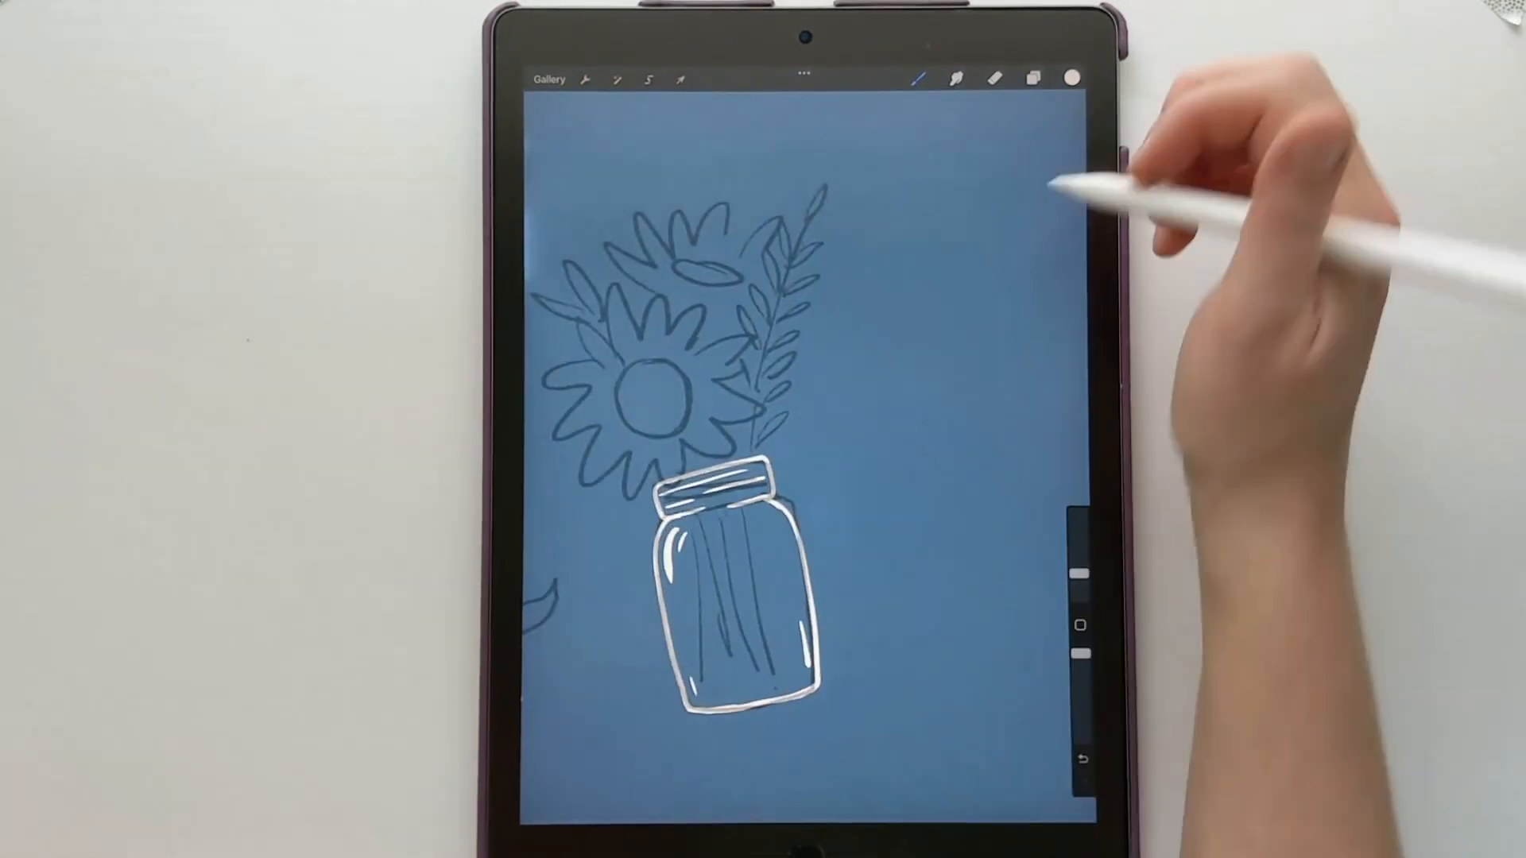
left_click_drag(818, 655, 816, 685)
left_click(918, 79)
left_click(918, 79)
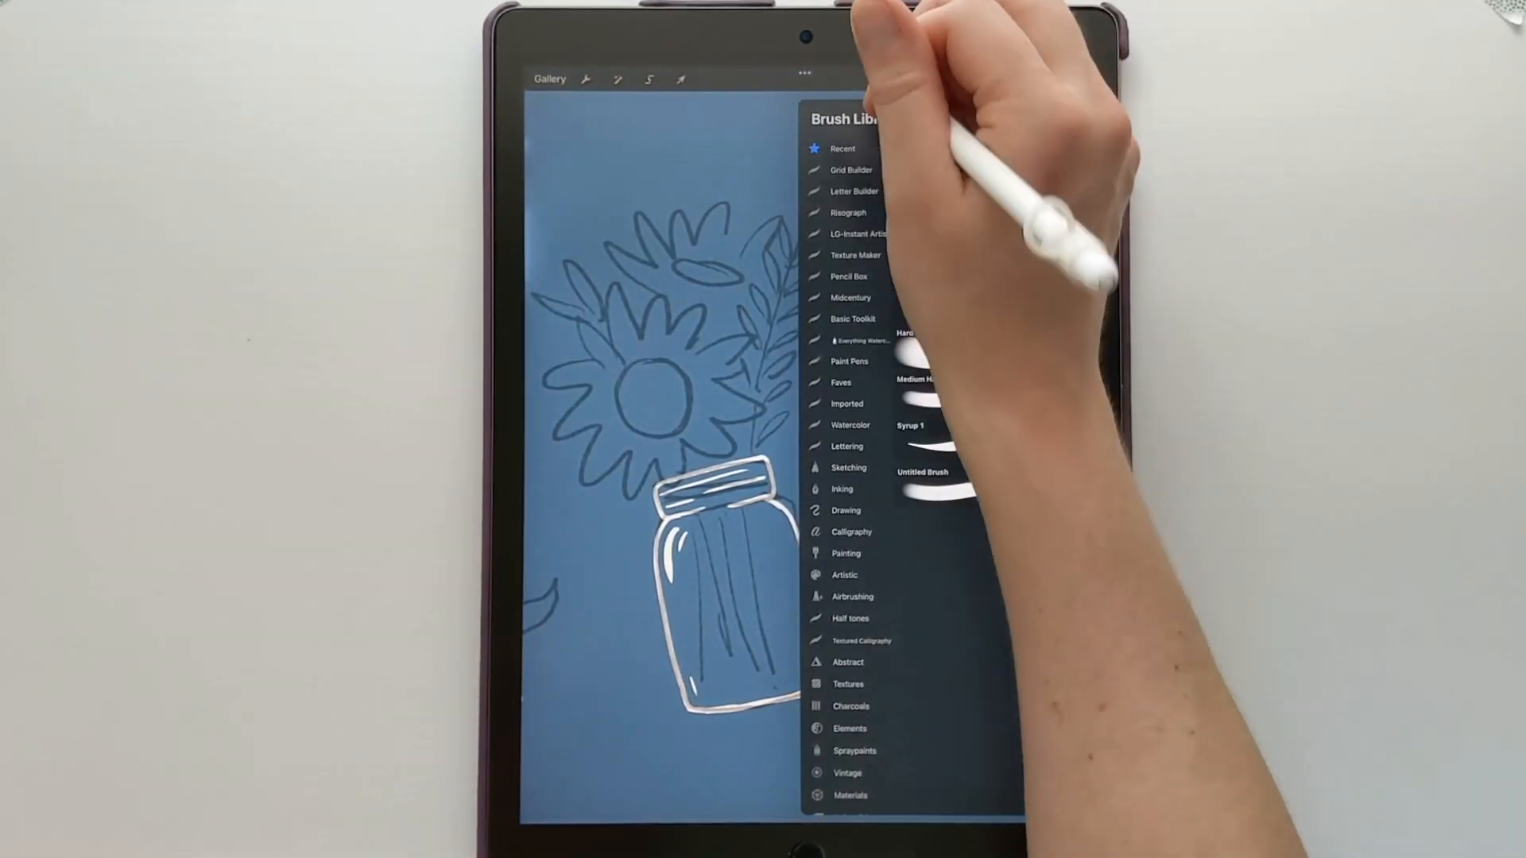
left_click(918, 79)
scroll(843, 596, "up", 3)
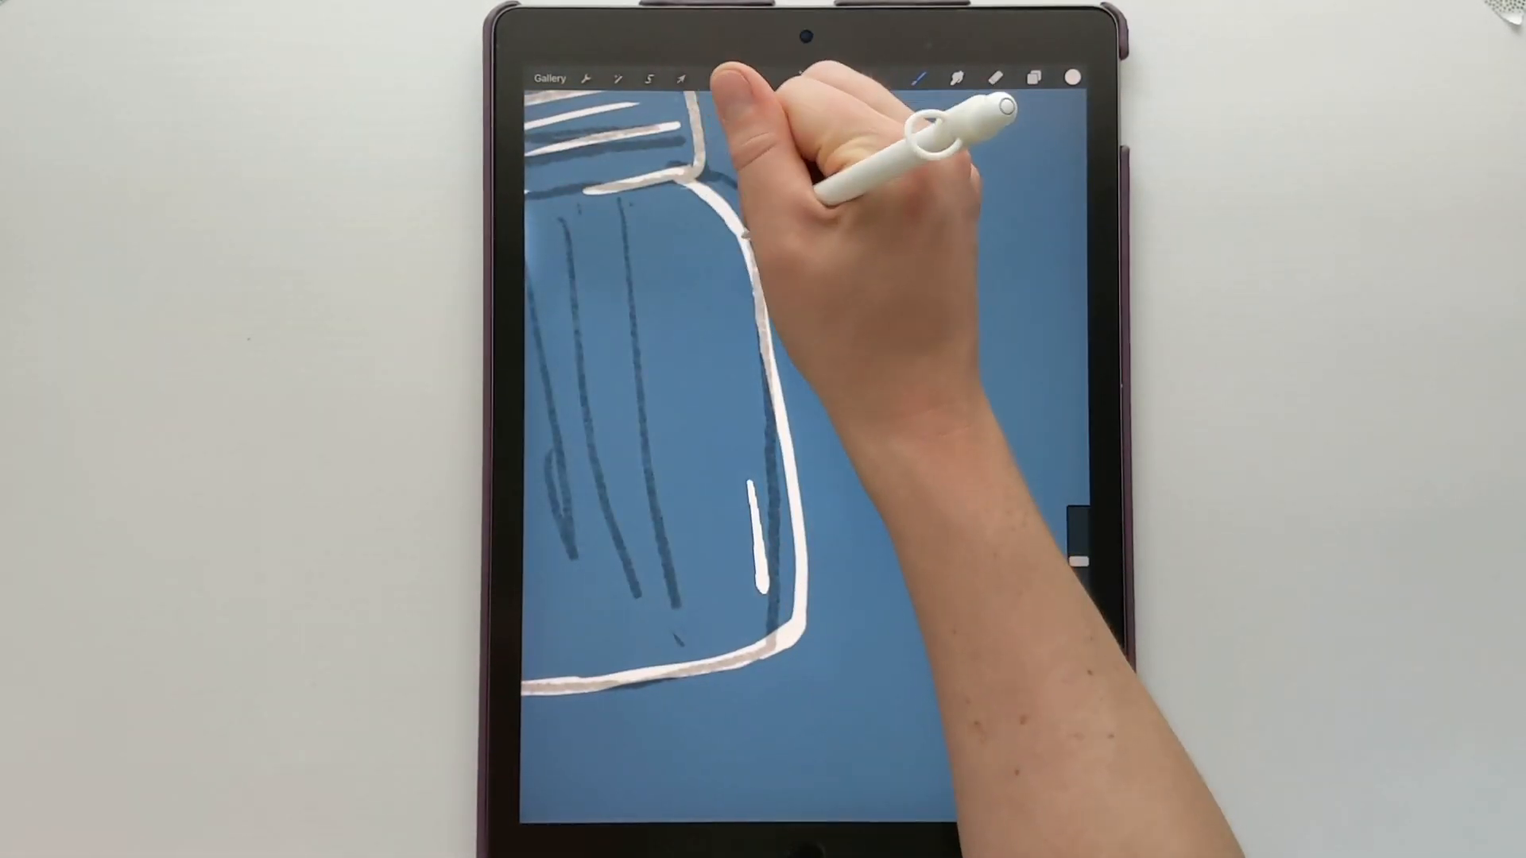
Step: Select the finished glass jar freehand, duplicate it and place the copy over the left-hand jar sketch
scroll(946, 596, "down", 5)
scroll(986, 620, "up", 2)
left_click(649, 78)
left_click_drag(871, 650, 926, 515)
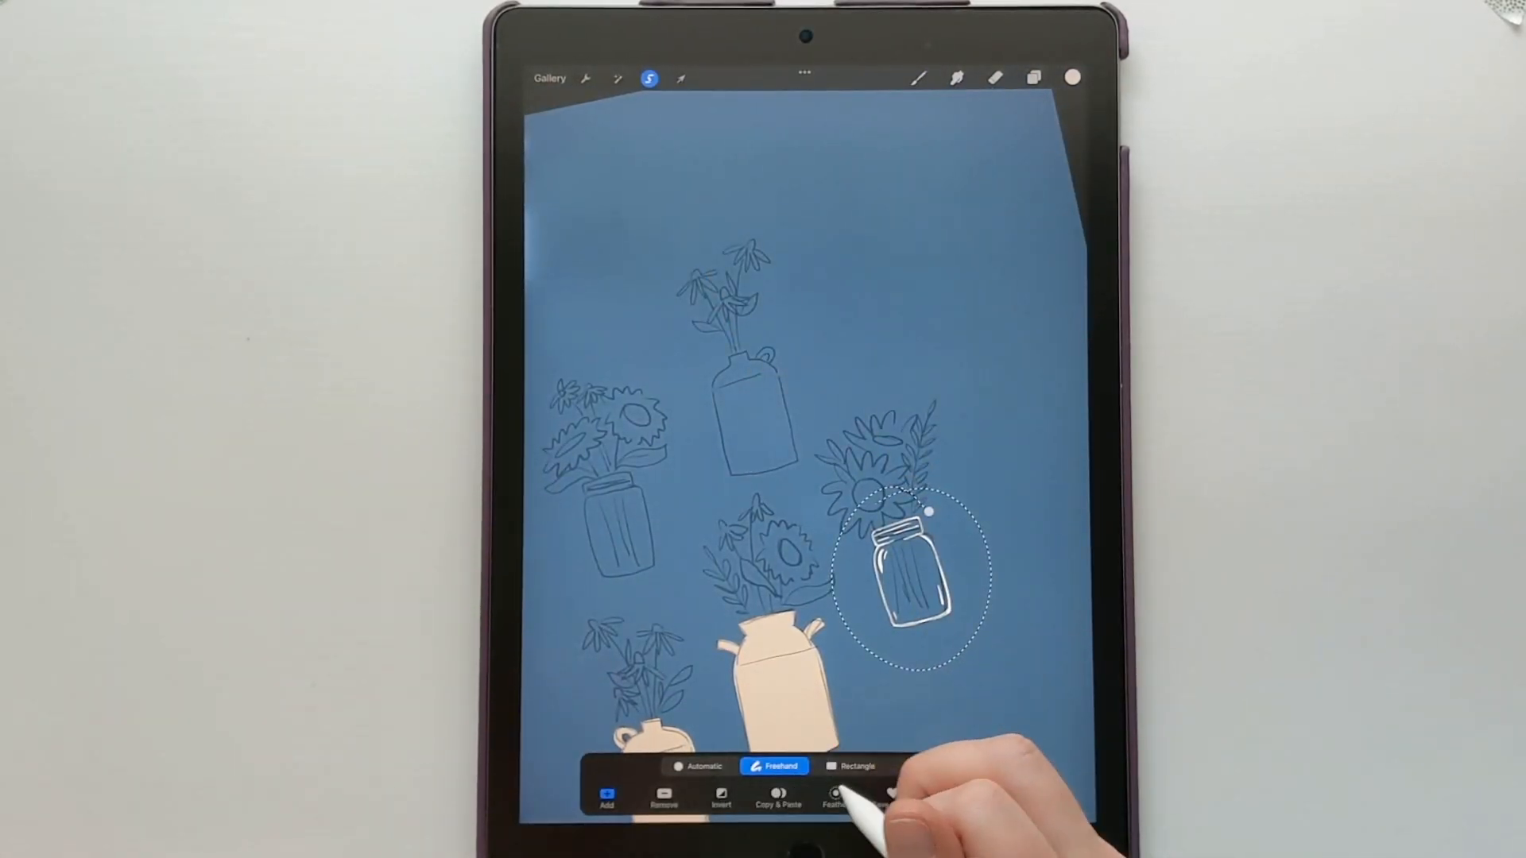
scroll(624, 525, "up", 3)
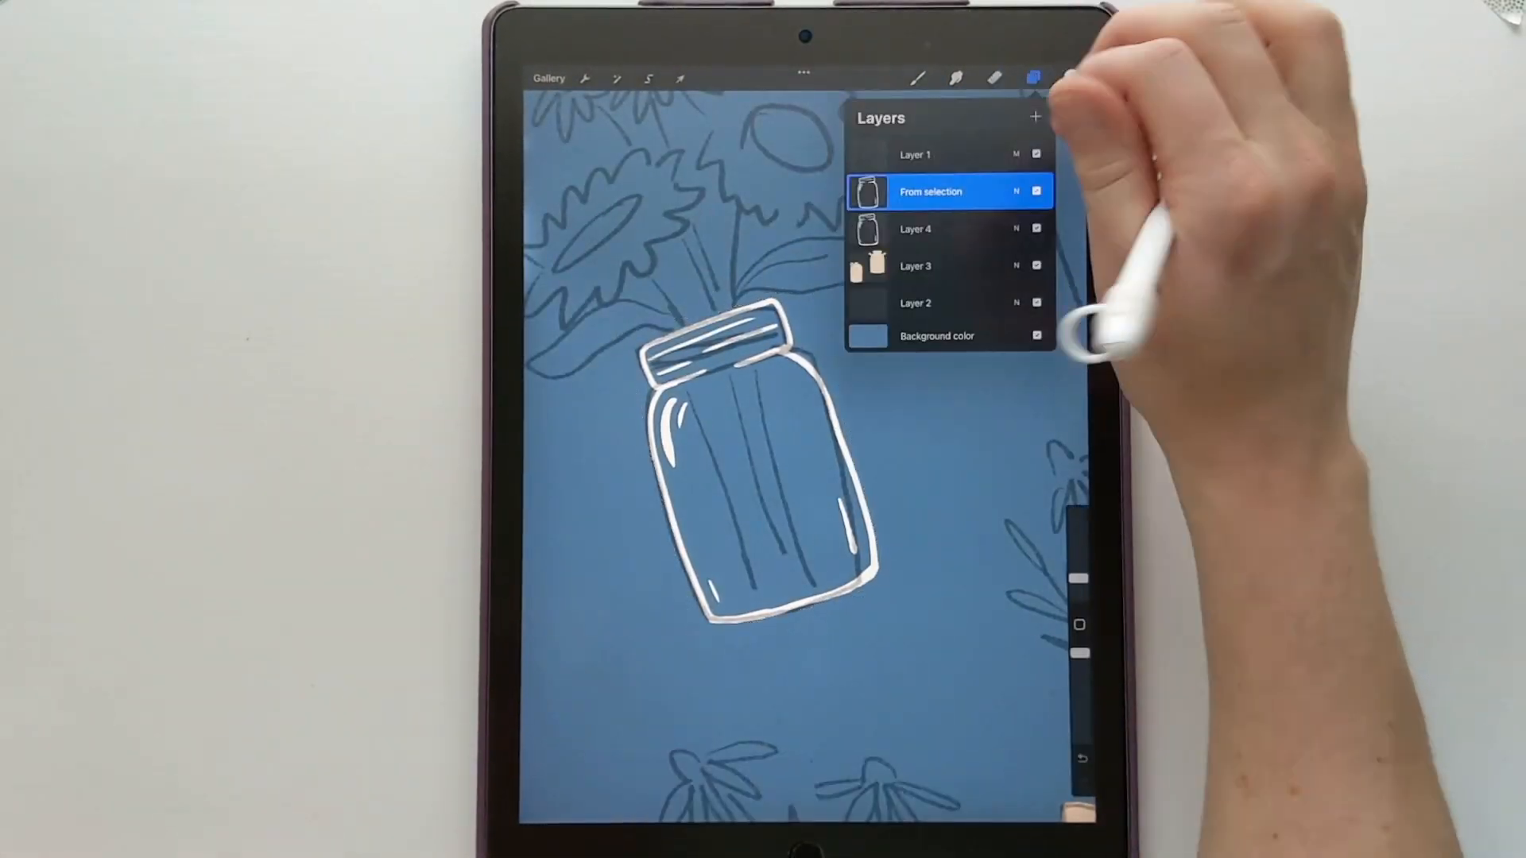
Step: Erase the left-hand jar's shoulder highlights and redraw them along its right side in white
left_click(995, 77)
left_click_drag(671, 461, 673, 404)
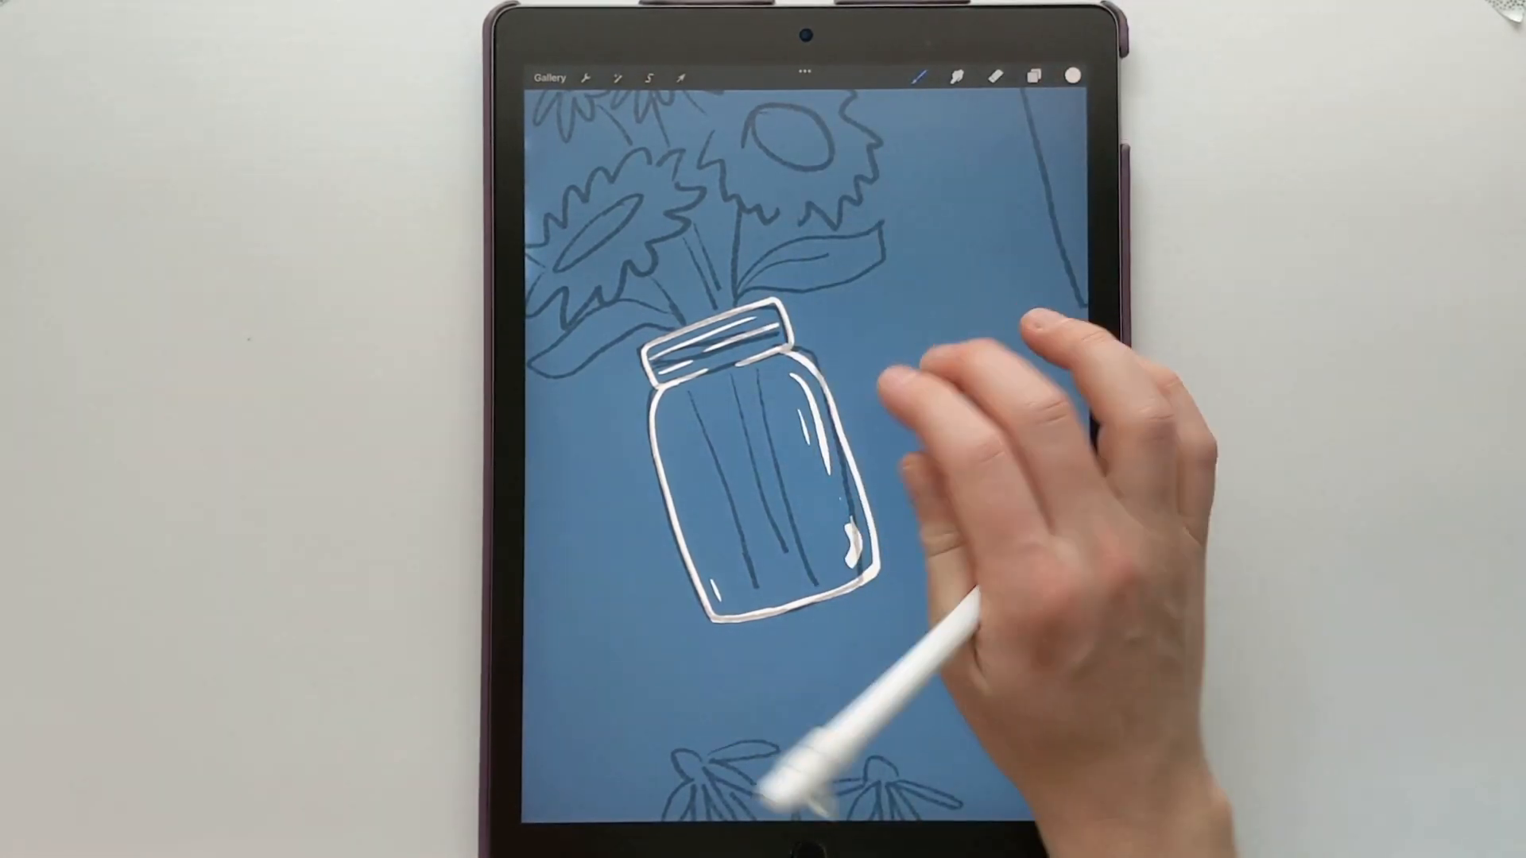
scroll(803, 453, "down", 5)
Step: Copy and paste the lower-left jug, flip the copy horizontally and place it over the top jug sketch
left_click(1033, 76)
scroll(803, 508, "down", 1)
mouse_move(657, 551)
left_mouse_down()
mouse_move(740, 660)
mouse_move(658, 552)
left_mouse_up()
left_click(777, 798)
left_click(681, 79)
left_click_drag(664, 667, 771, 252)
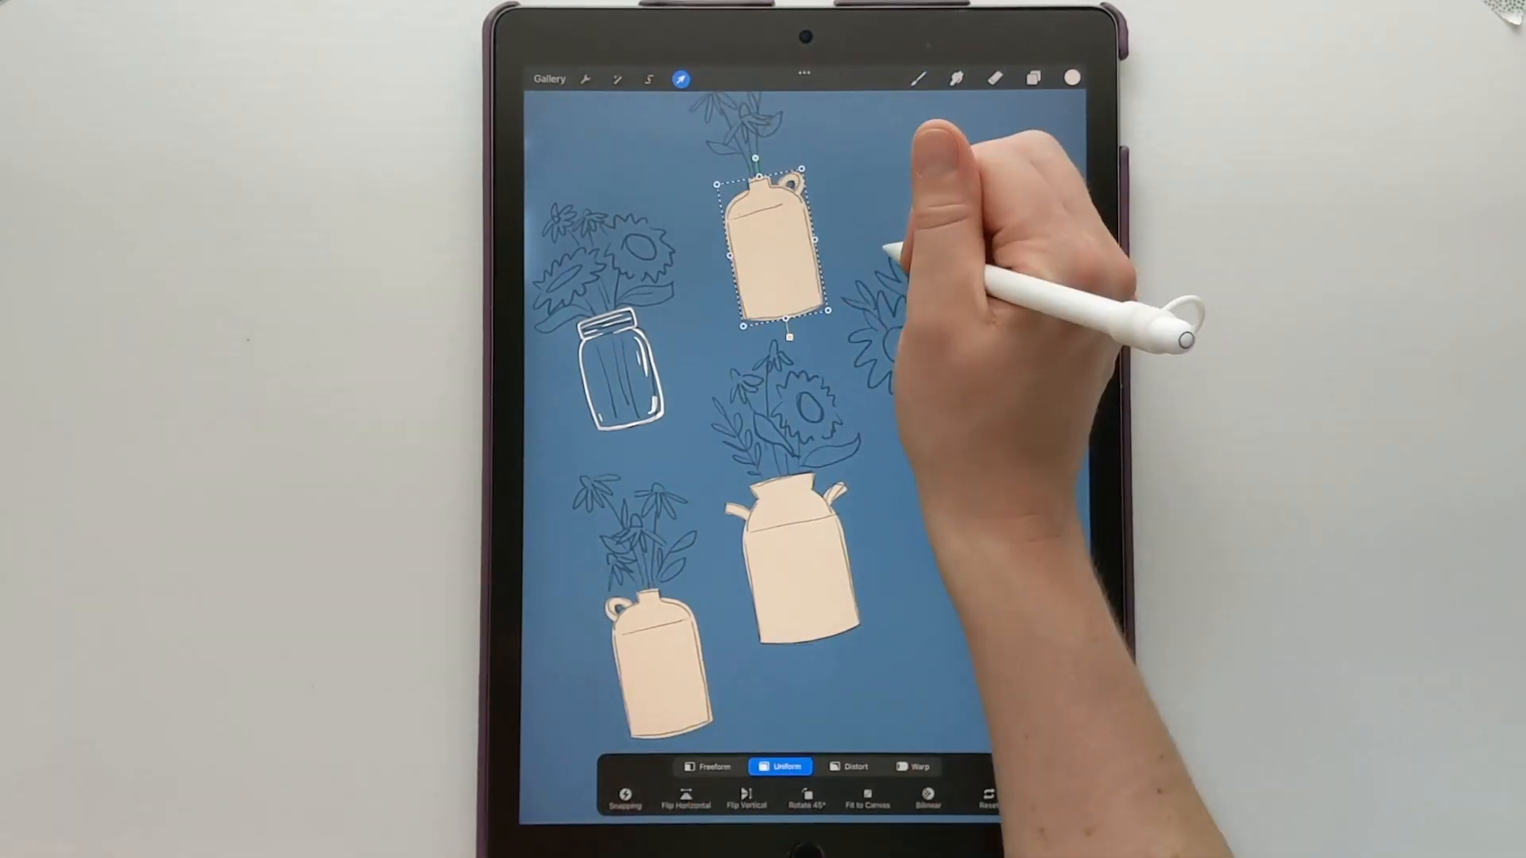
Step: Add a layer beneath the containers and draw a yellow-green leafy branch with its stem in the right-hand jar
left_click(918, 78)
scroll(803, 453, "down", 5)
scroll(802, 453, "up", 5)
left_click(1036, 116)
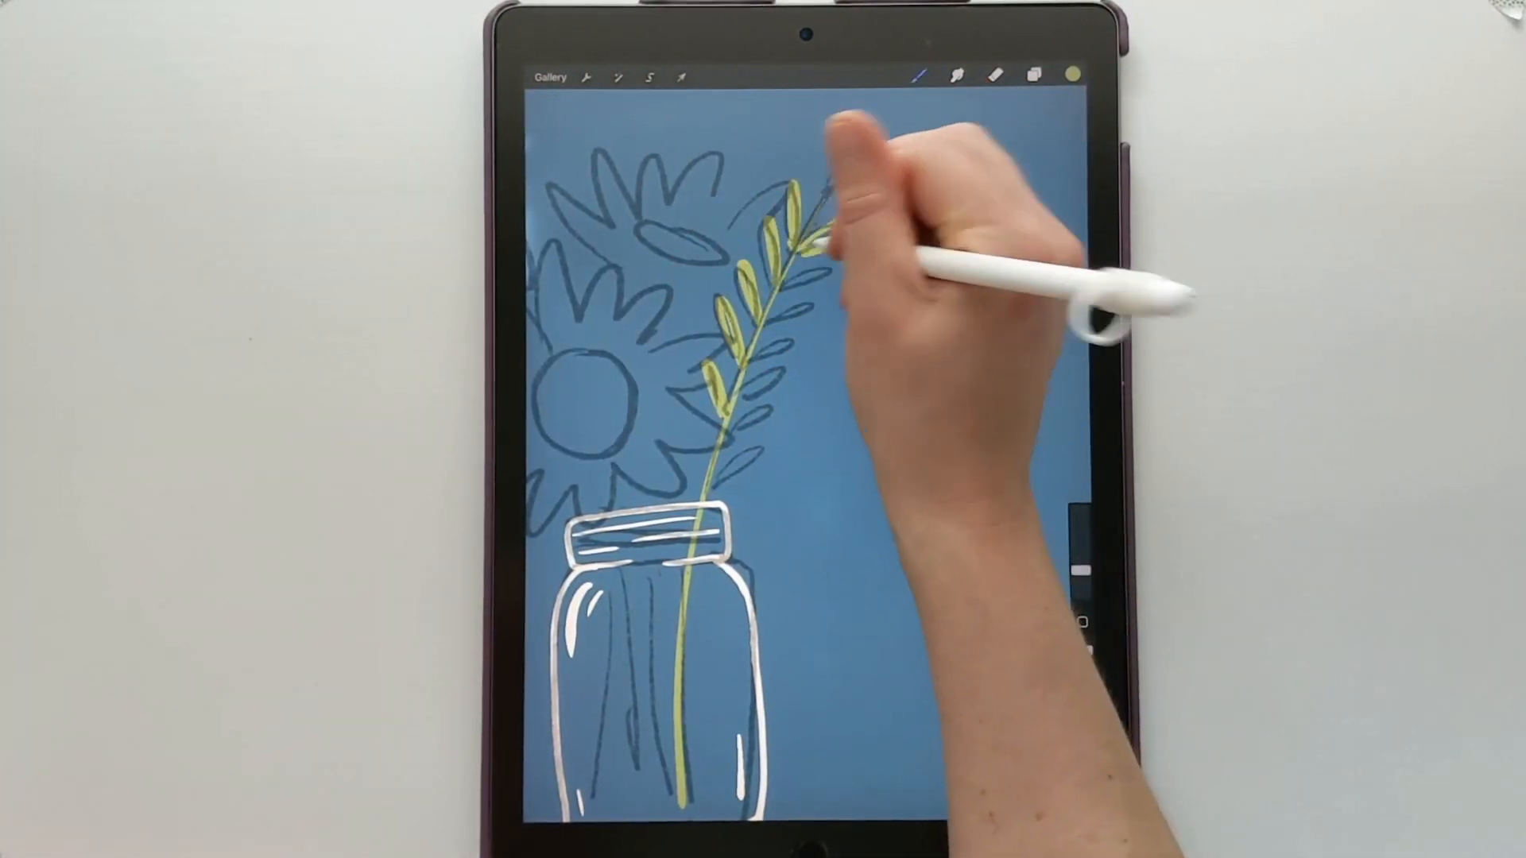
Step: Lower the opacity of the sketch layer, Layer 1, so the line drawing is only faint
left_click(1034, 75)
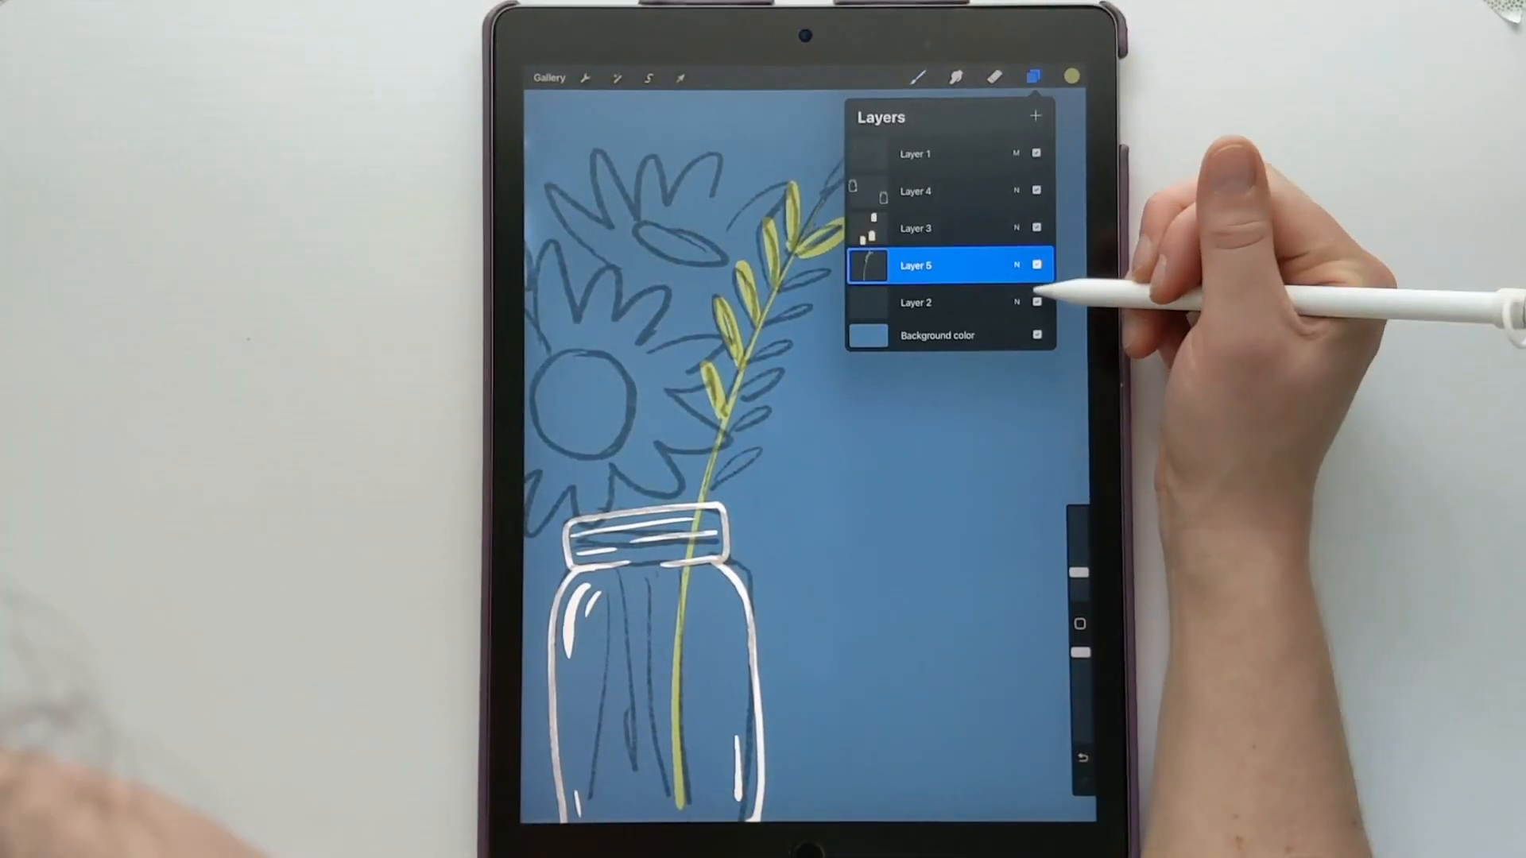
left_click(1019, 153)
left_click_drag(1033, 199, 878, 198)
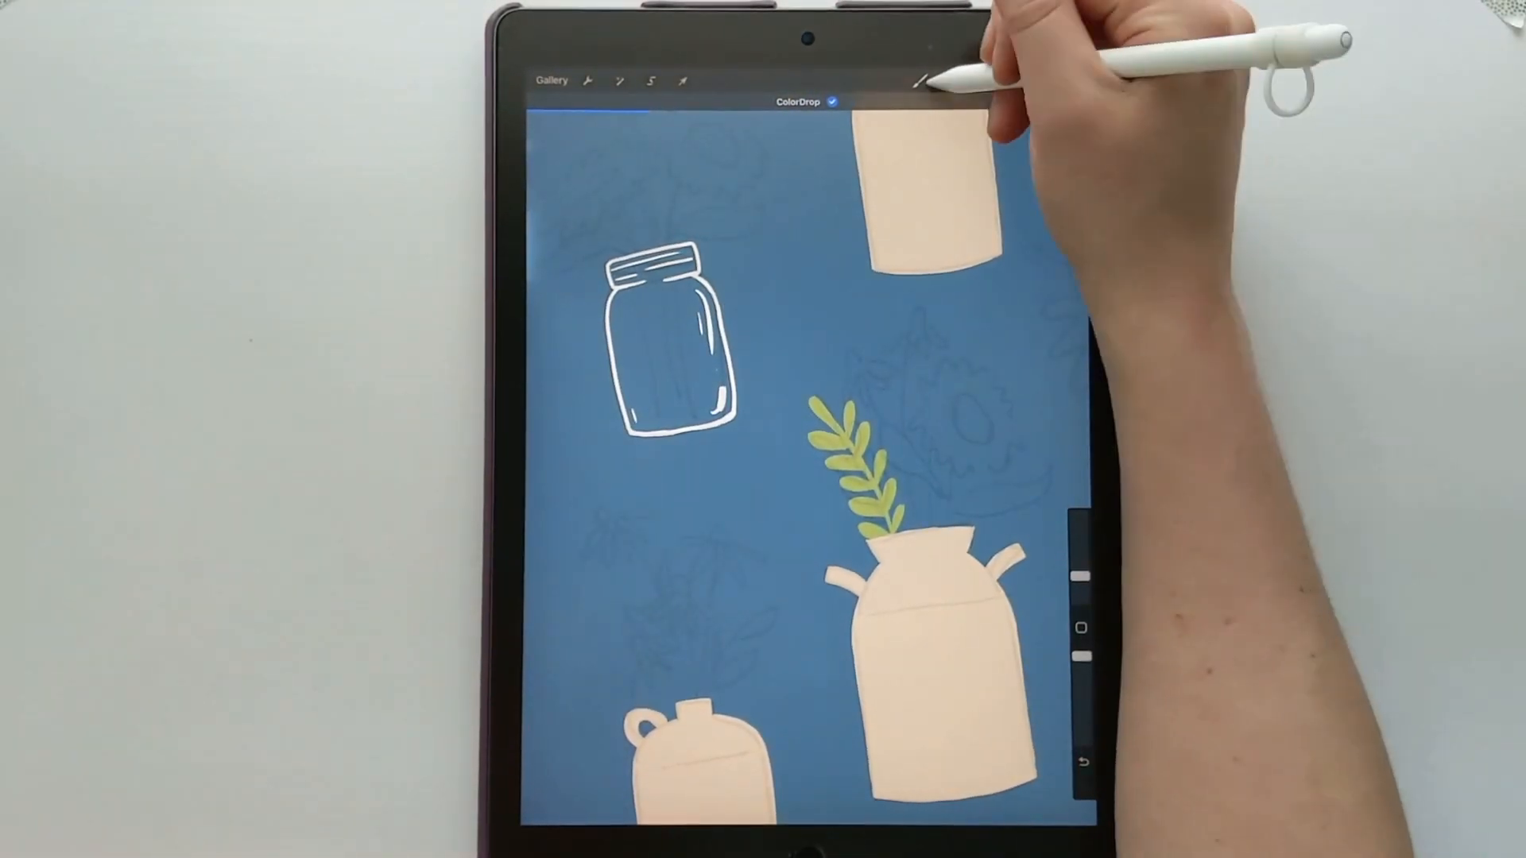
Step: Draw thin green flower stems fanning out of the remaining containers, following the faint sketch
scroll(715, 477, "up", 3)
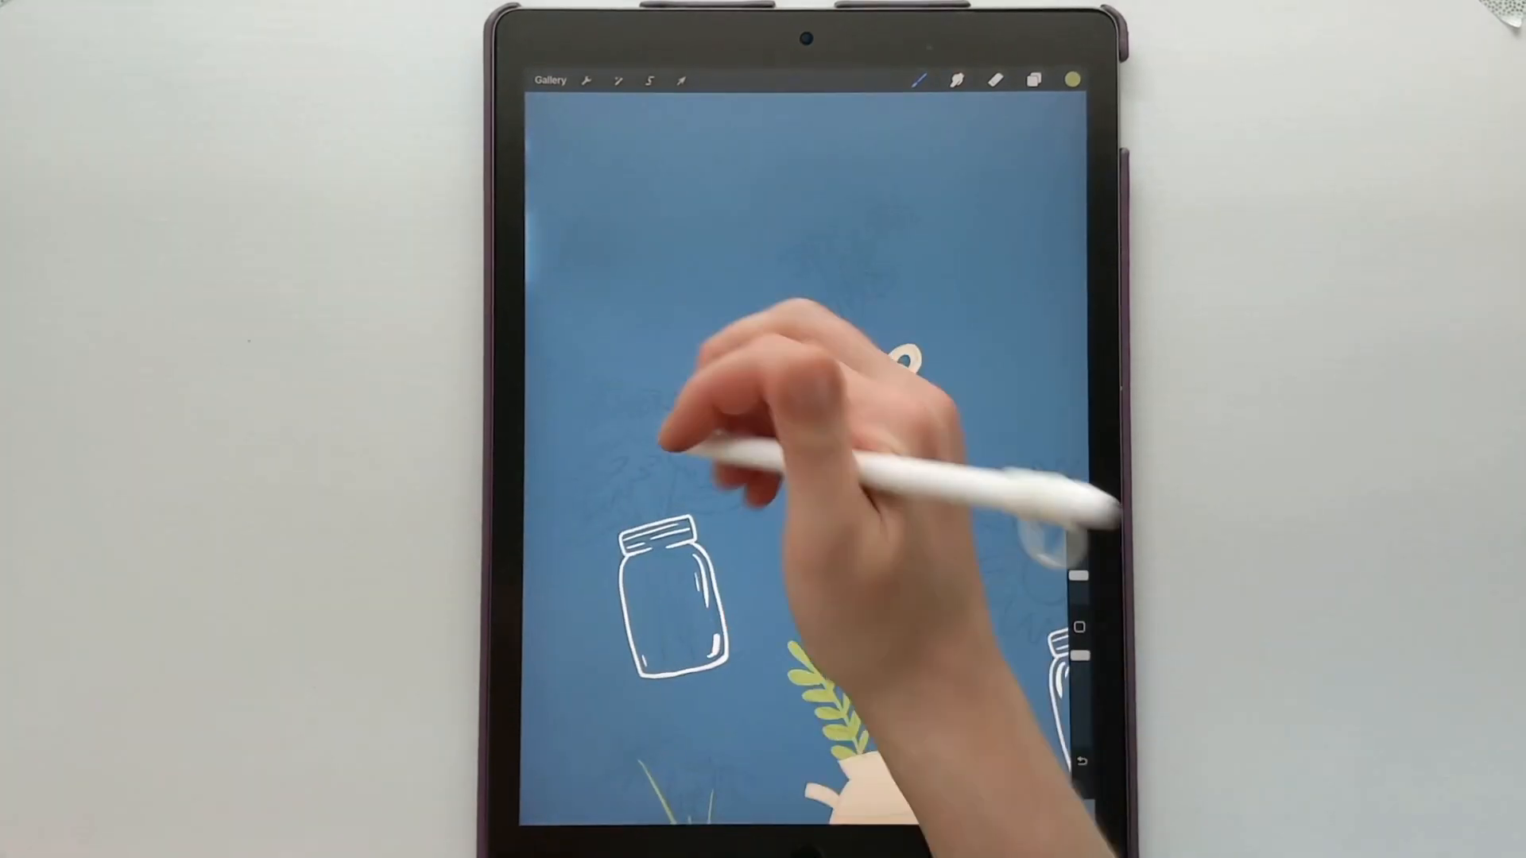
scroll(715, 477, "right", 3)
left_click_drag(636, 447, 597, 357)
left_click_drag(639, 446, 629, 363)
left_click_drag(642, 446, 662, 316)
scroll(795, 557, "down", 2)
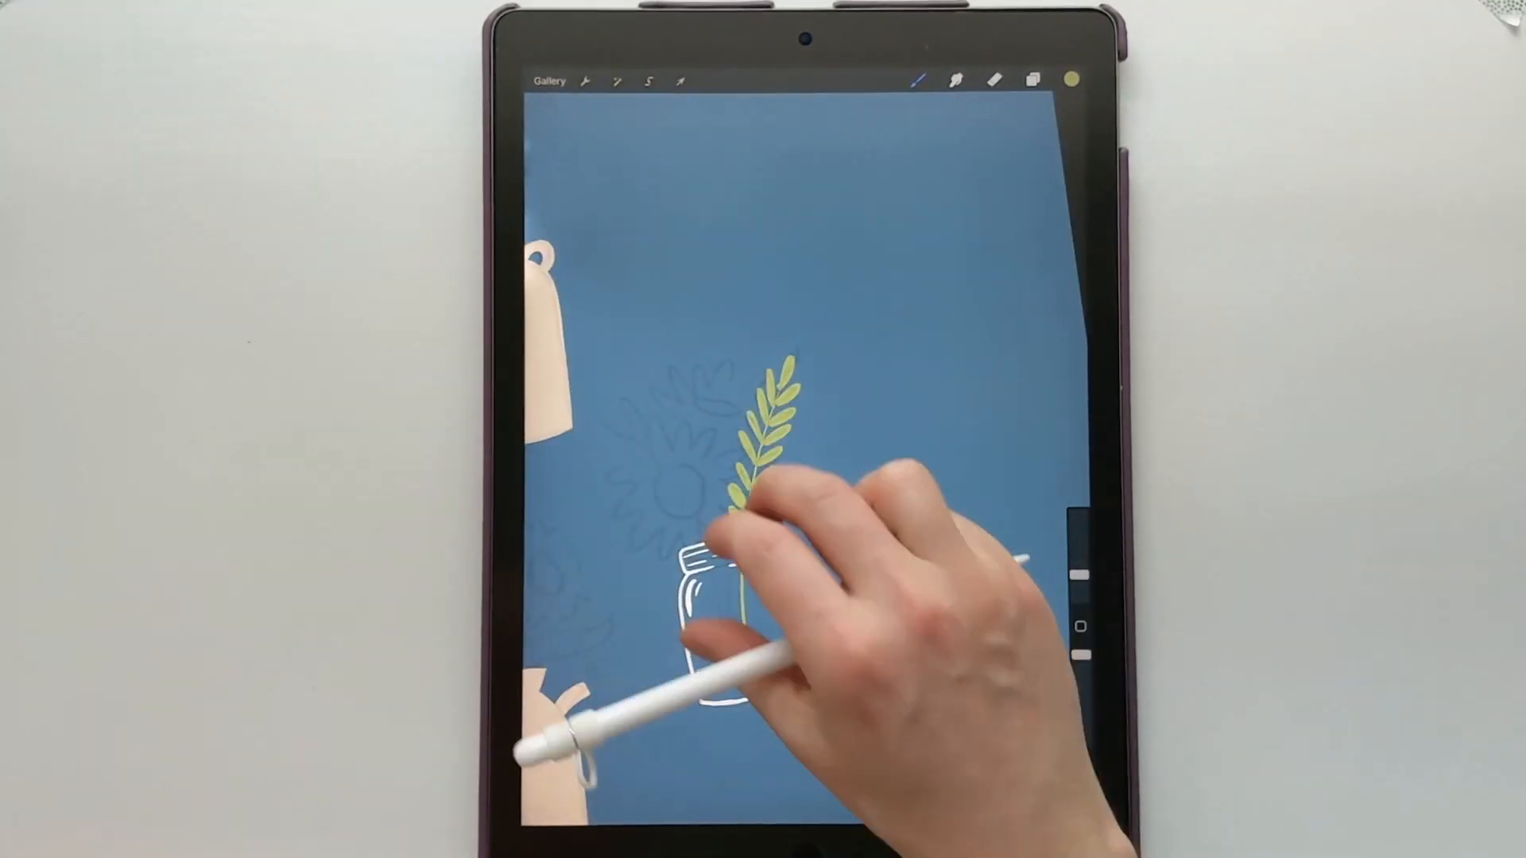
scroll(835, 493, "left", 3)
scroll(898, 589, "down", 5)
Step: On Layer 6, draw golden-yellow sunflower petals above both jars and the central jug, and fill the flowers with the same yellow
scroll(898, 588, "up", 4)
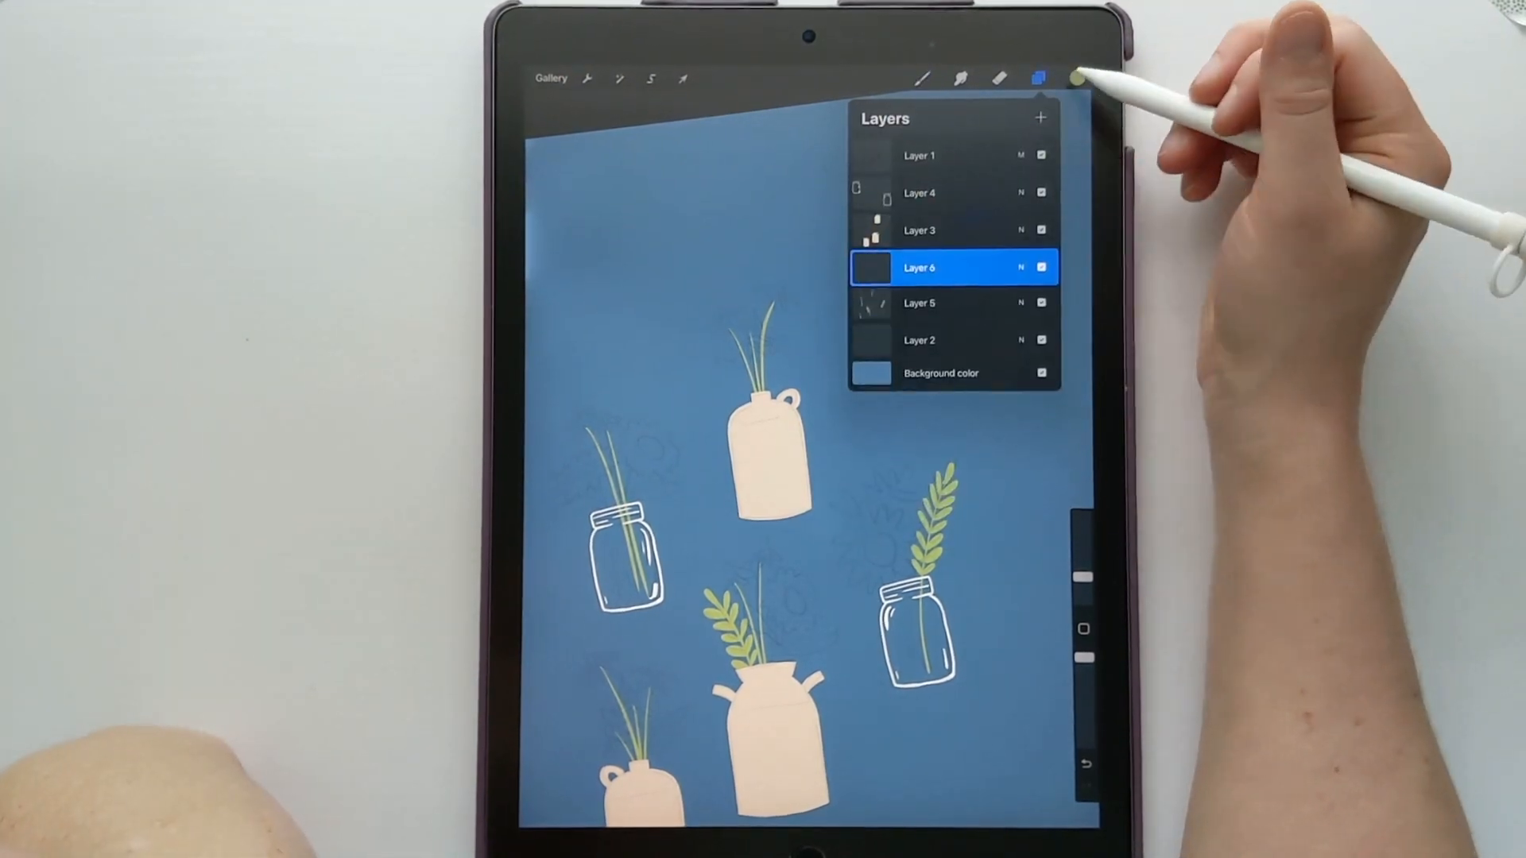
left_click(887, 433)
scroll(851, 485, "up", 3)
left_click_drag(710, 370, 720, 359)
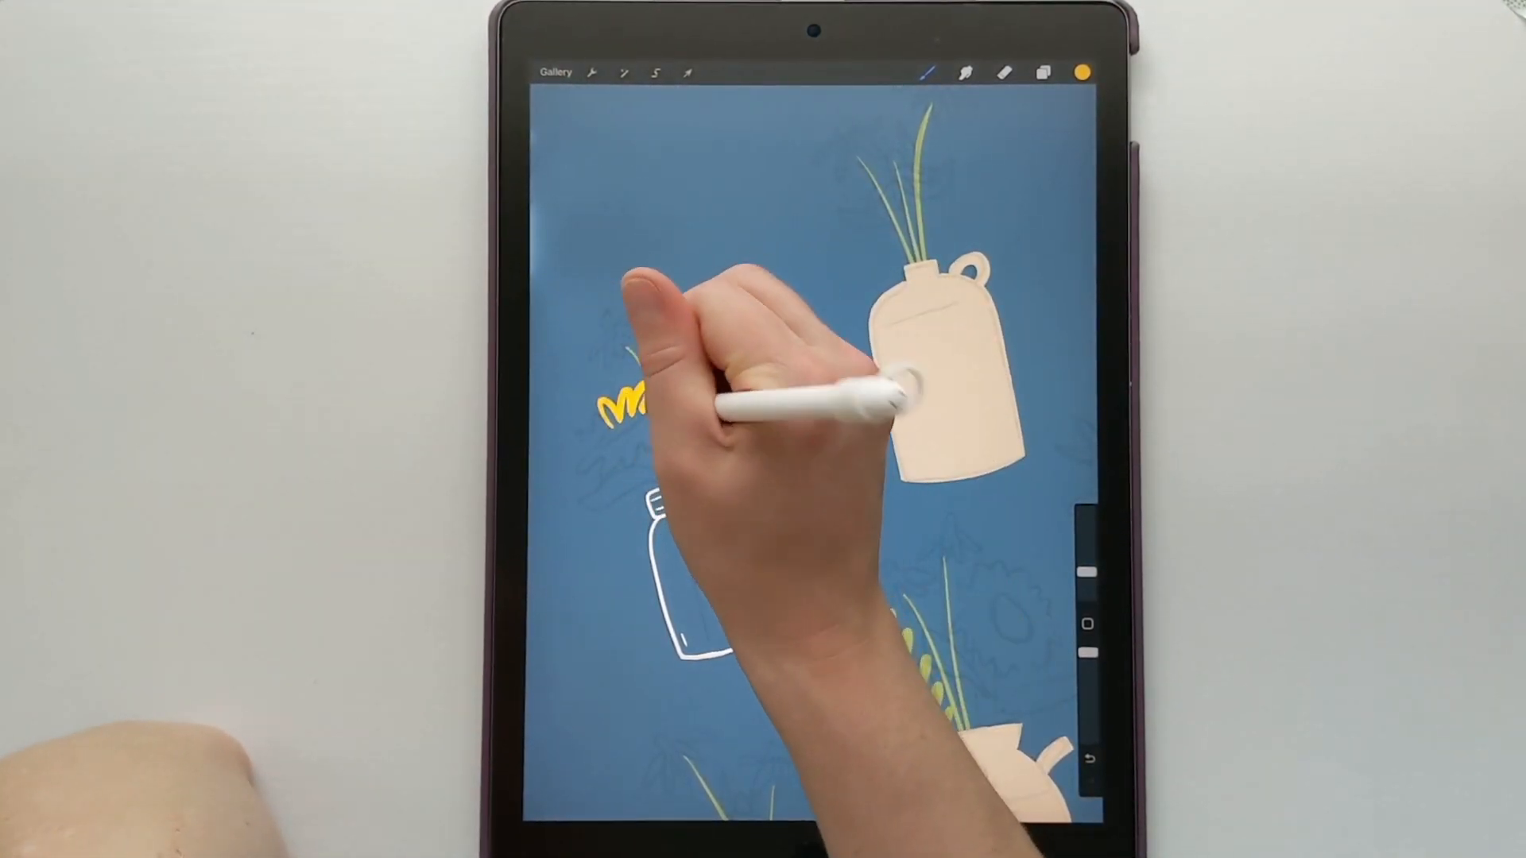
left_click_drag(636, 401, 660, 421)
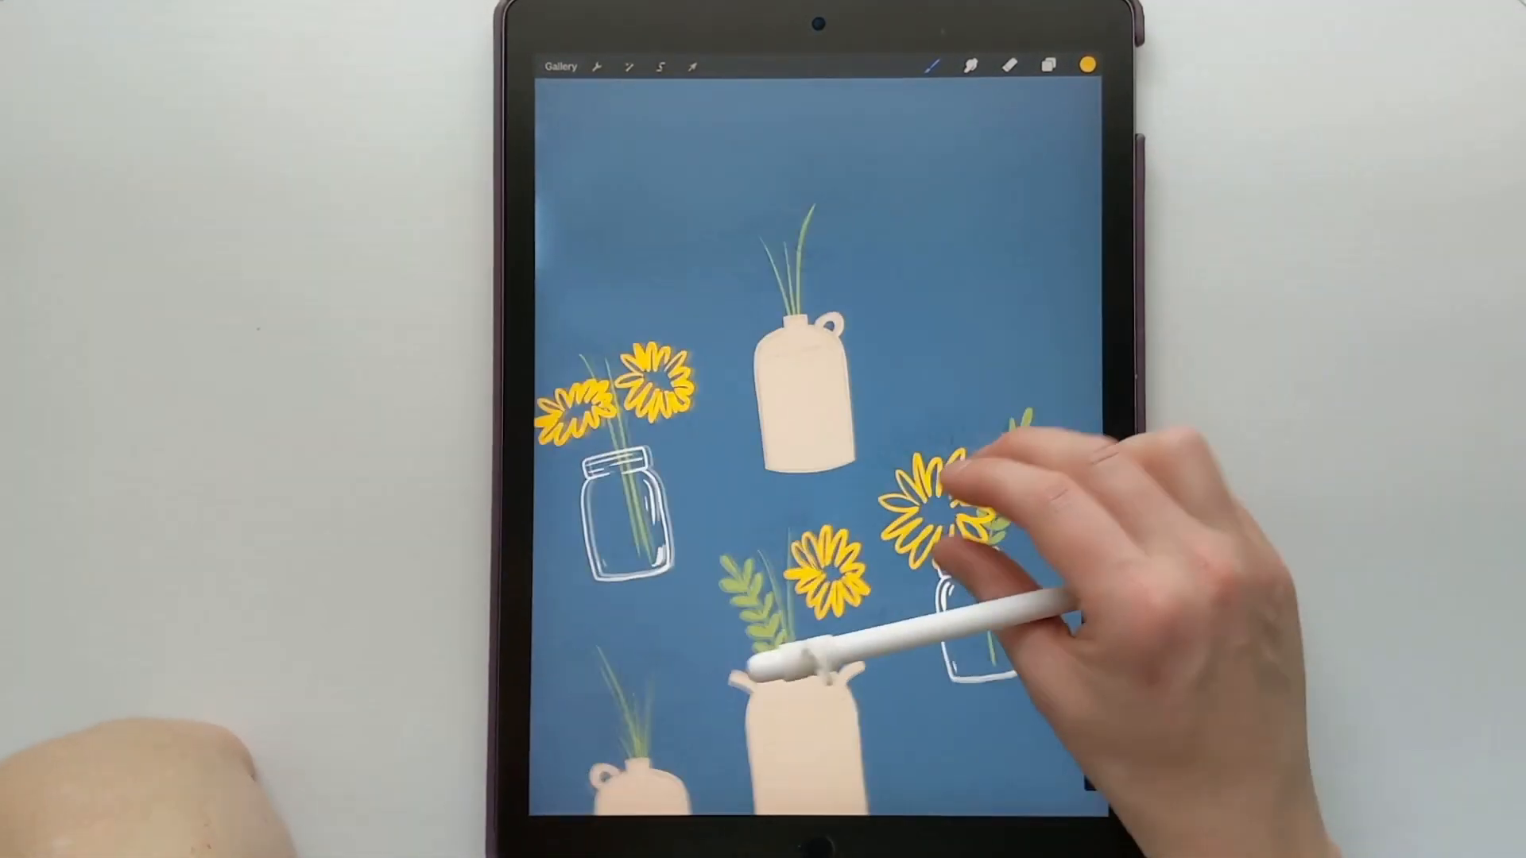
left_click_drag(1089, 65, 930, 489)
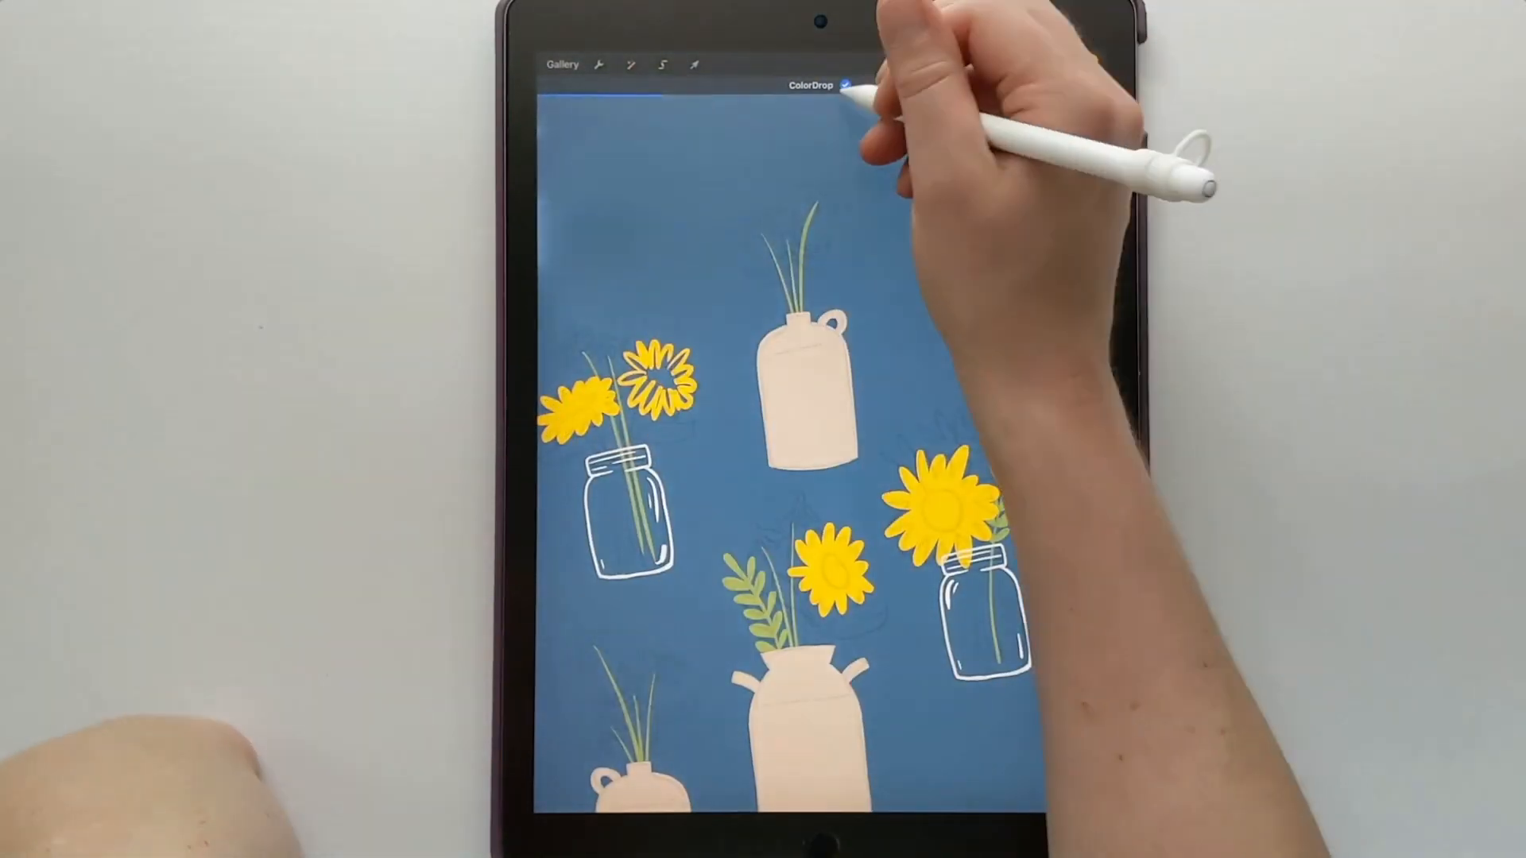
left_click_drag(1089, 65, 584, 409)
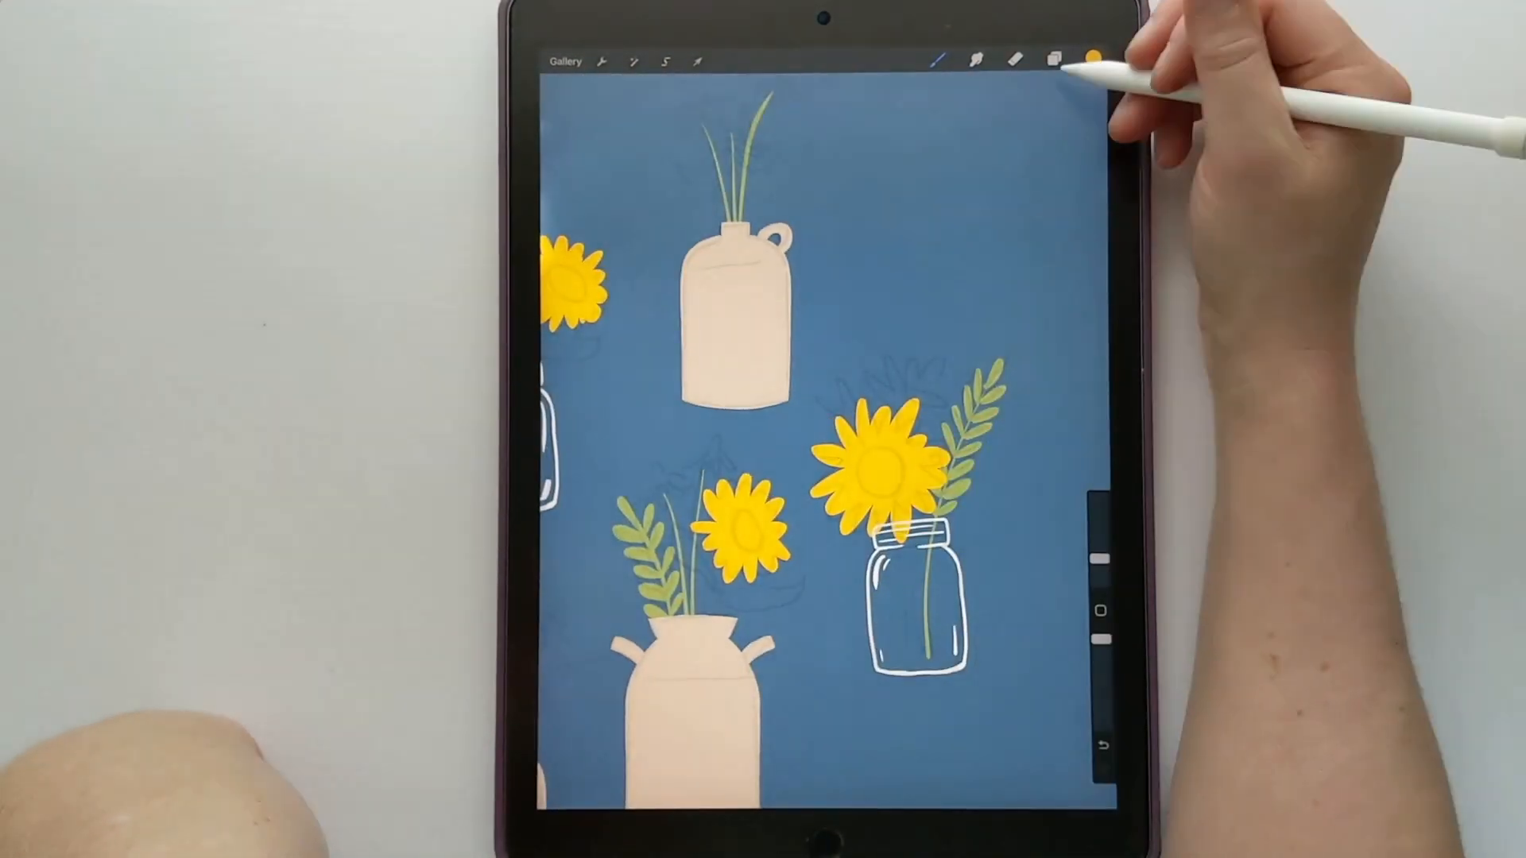
Step: Add a layer beneath the sunflowers and draw a second yellow-filled sunflower behind the one in the right-hand jar
left_click(1054, 61)
left_click(937, 62)
left_click_drag(870, 401, 942, 354)
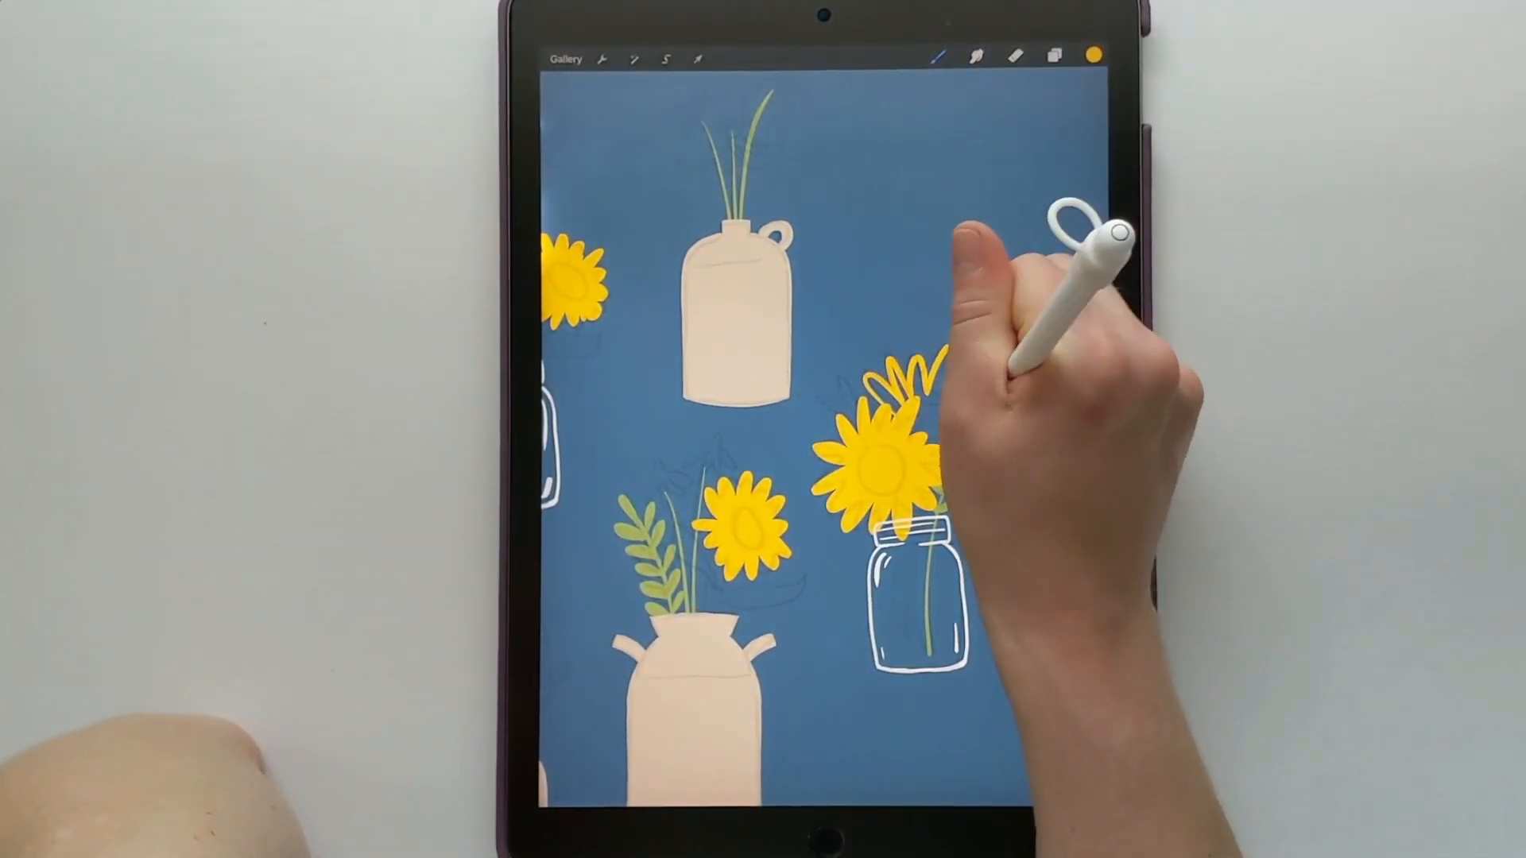
left_click_drag(1094, 55, 922, 381)
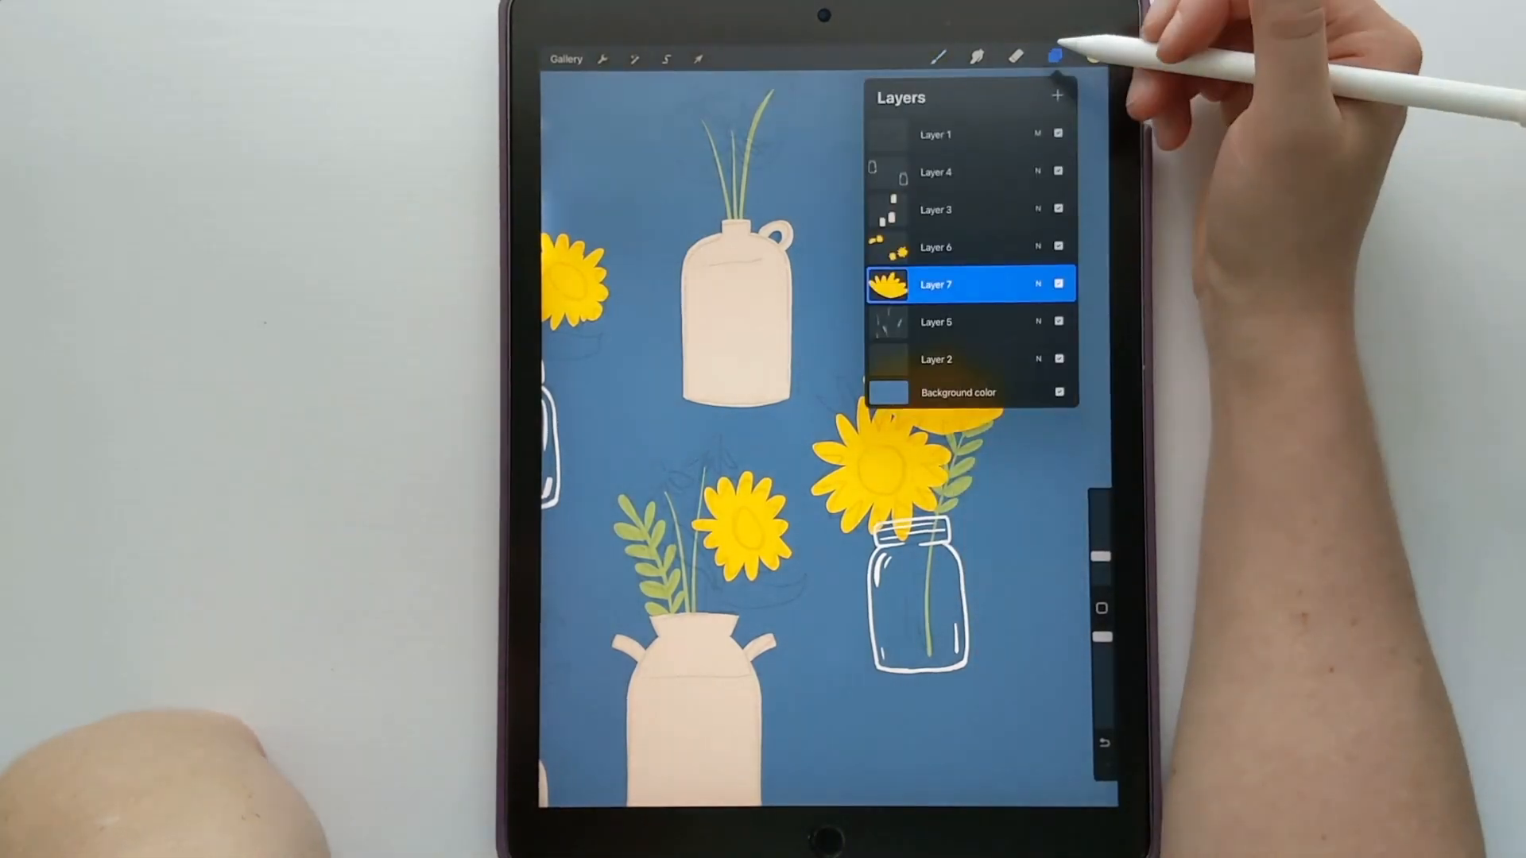
Step: Draw orange centers on the sunflowers on a new layer above the petals, tidying them with the eraser
left_click(1093, 55)
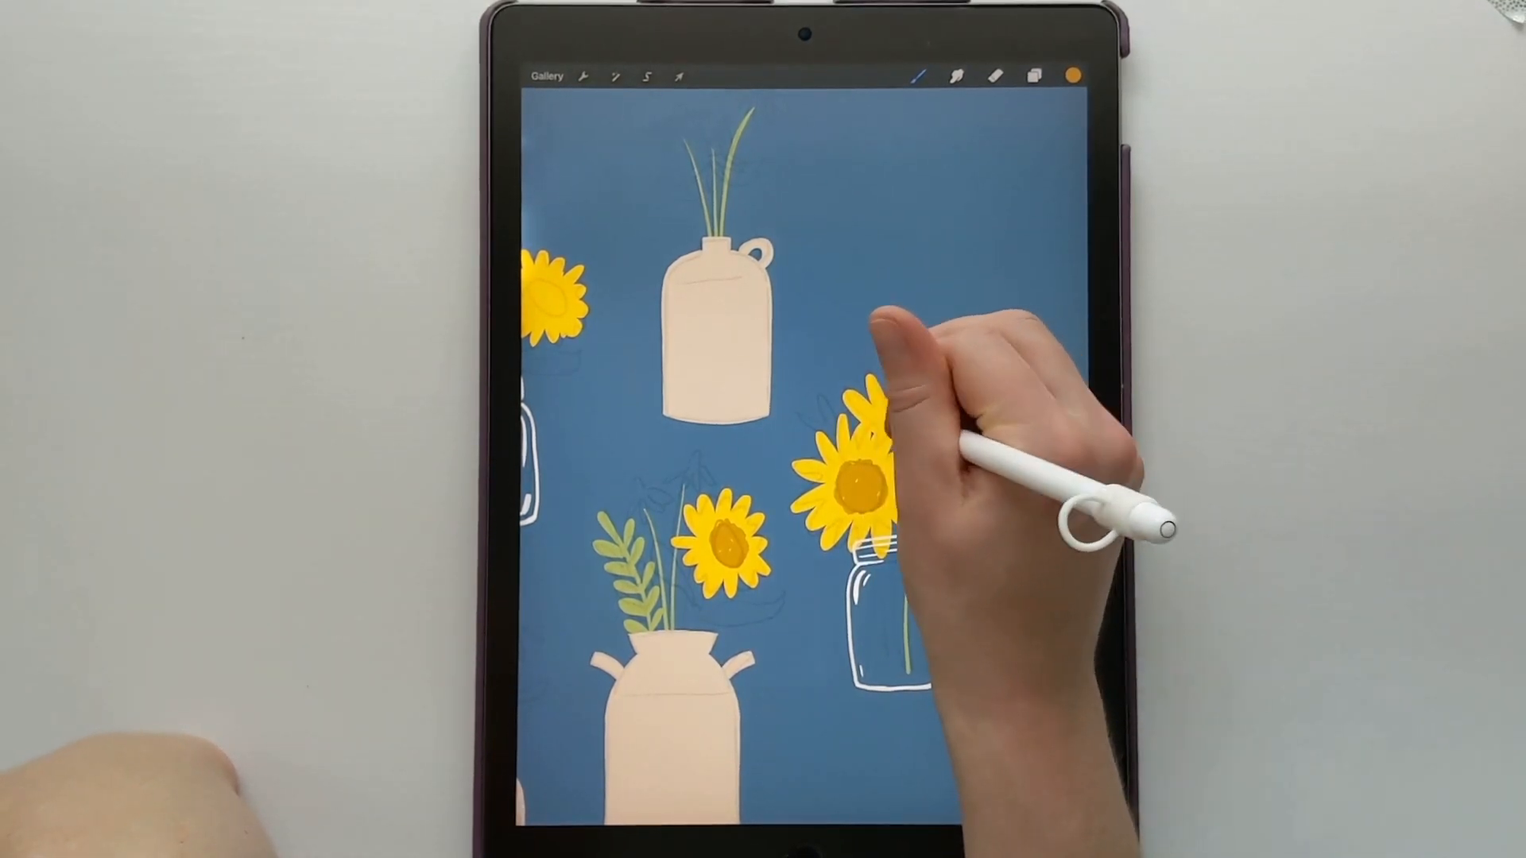
left_click(996, 76)
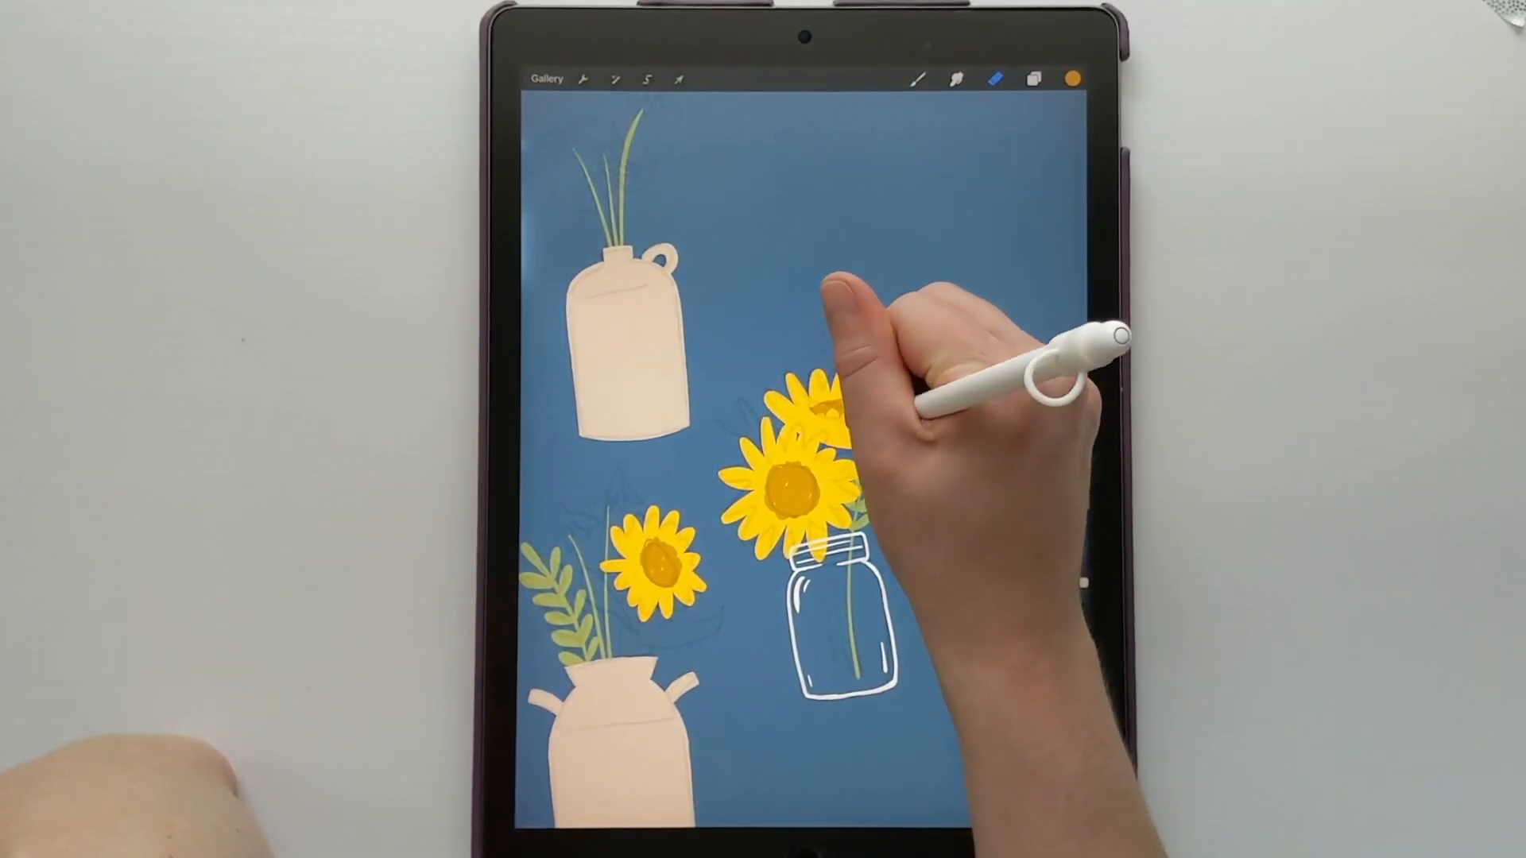
scroll(795, 477, "down", 3)
scroll(795, 556, "up", 3)
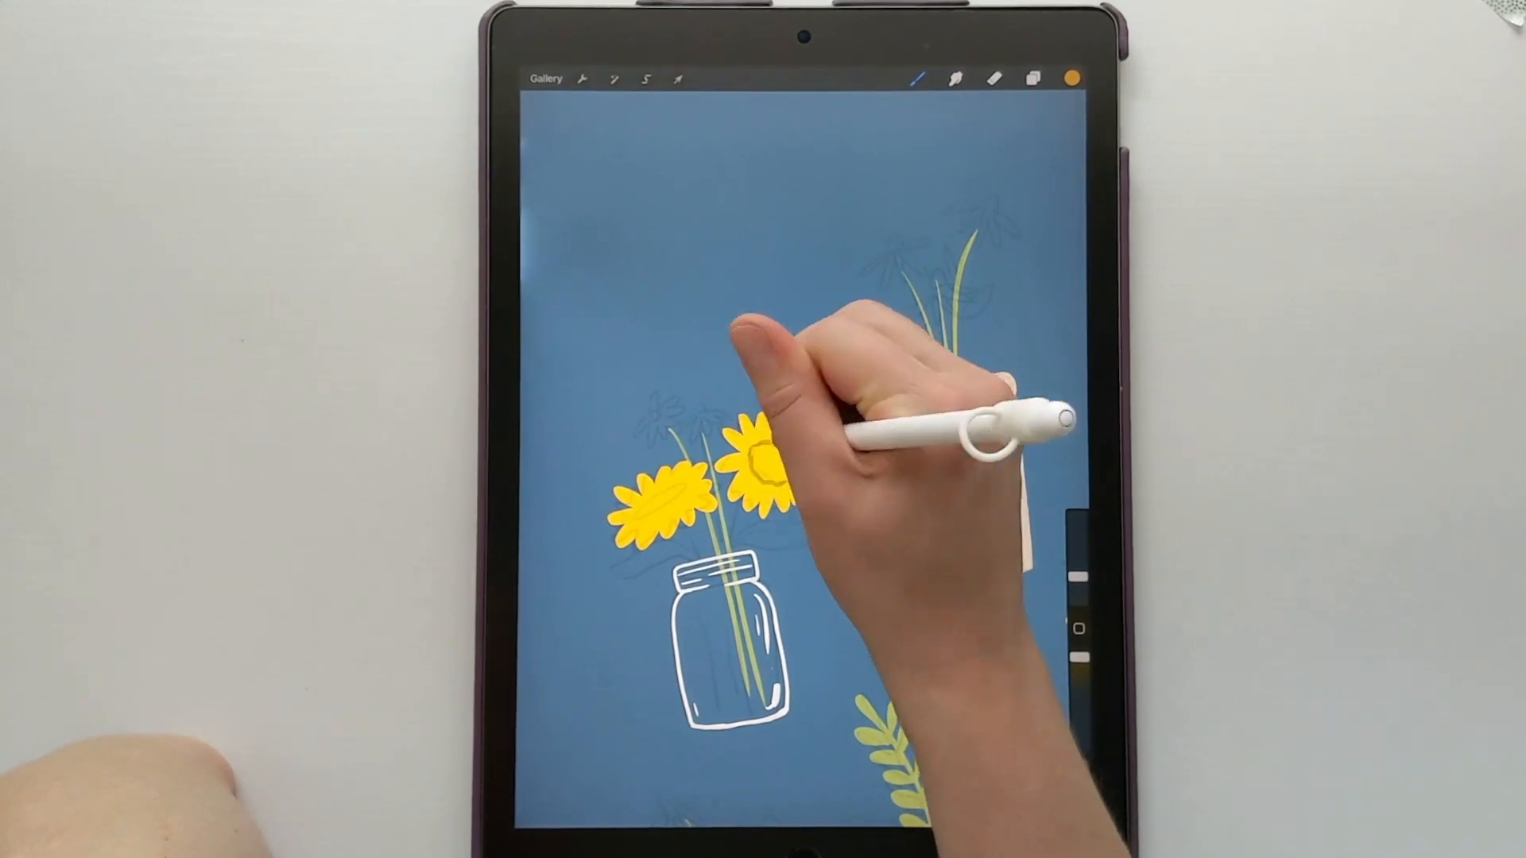
mouse_move(783, 447)
left_mouse_down()
mouse_move(767, 481)
mouse_move(640, 512)
mouse_move(773, 480)
left_mouse_up()
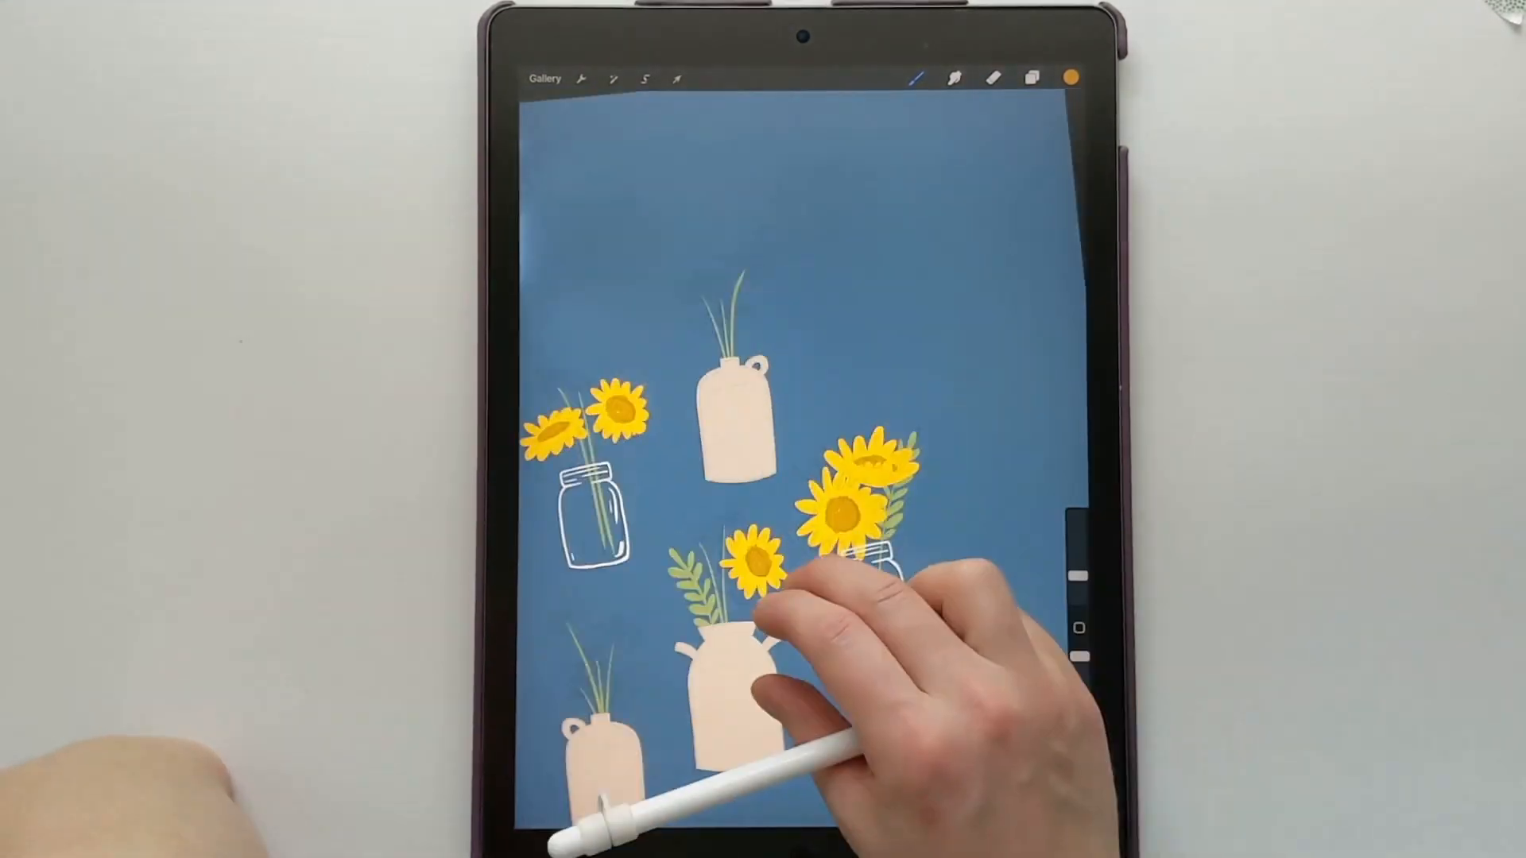
Step: Choose an off-white color and draw daisy petals over the faint flower sketch above the top jug
left_click(1033, 77)
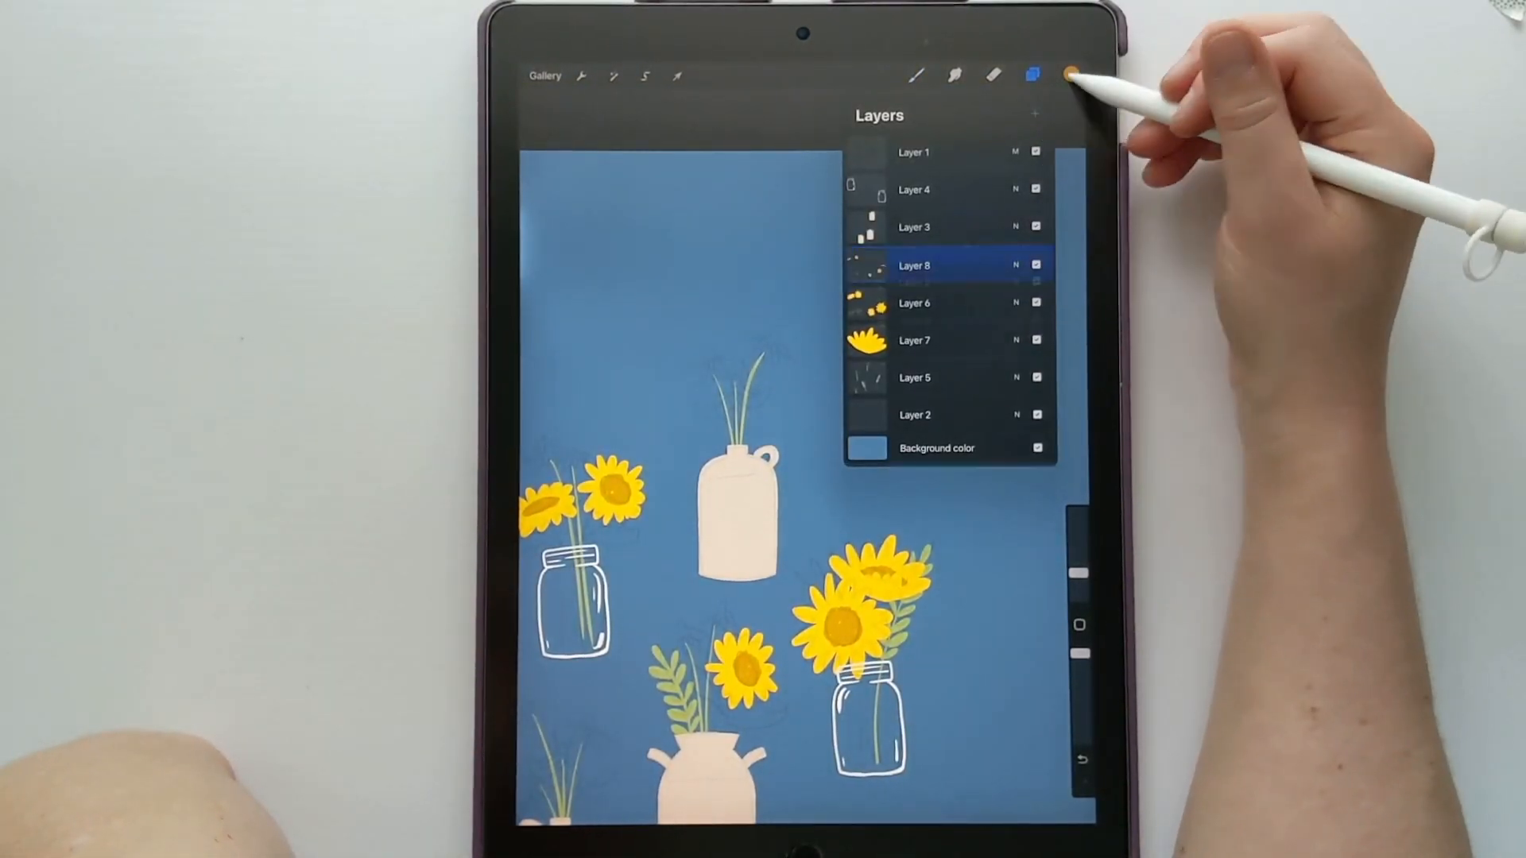
left_click(1072, 75)
left_click(970, 305)
left_click(1071, 75)
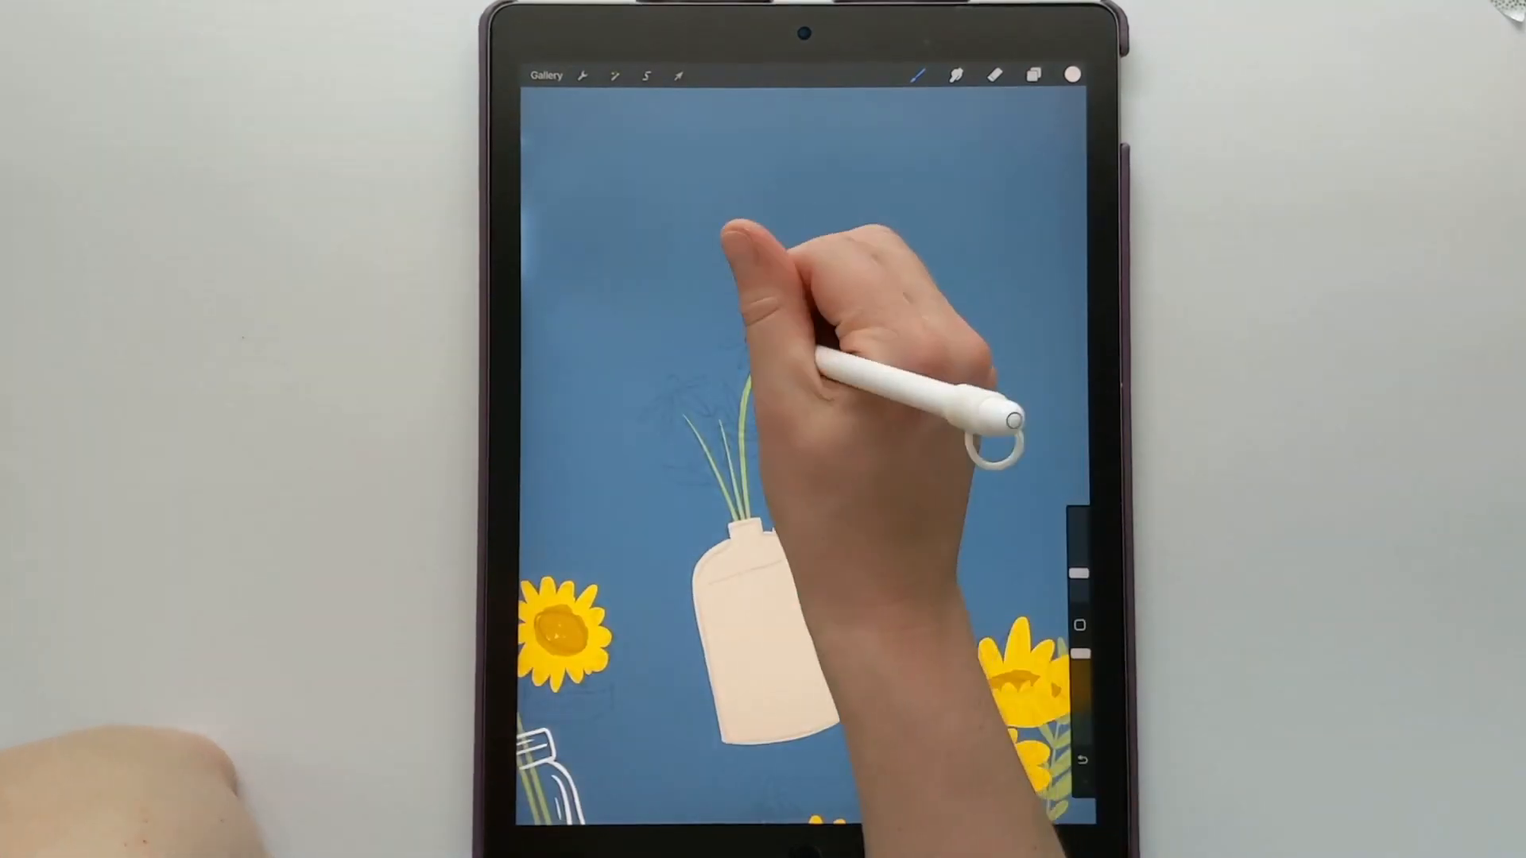
mouse_move(724, 343)
left_mouse_down()
mouse_move(775, 366)
mouse_move(732, 340)
left_mouse_up()
left_click_drag(680, 402, 647, 402)
left_click_drag(720, 445, 698, 443)
mouse_move(759, 344)
left_mouse_down()
mouse_move(783, 350)
mouse_move(773, 329)
left_mouse_up()
Step: Switch to a white swatch and draw daisy petals above the left-hand jar's sunflowers, filling them with color
left_click(1075, 74)
left_click(882, 435)
left_click(1075, 73)
left_click_drag(674, 389, 682, 387)
left_click_drag(722, 427, 729, 424)
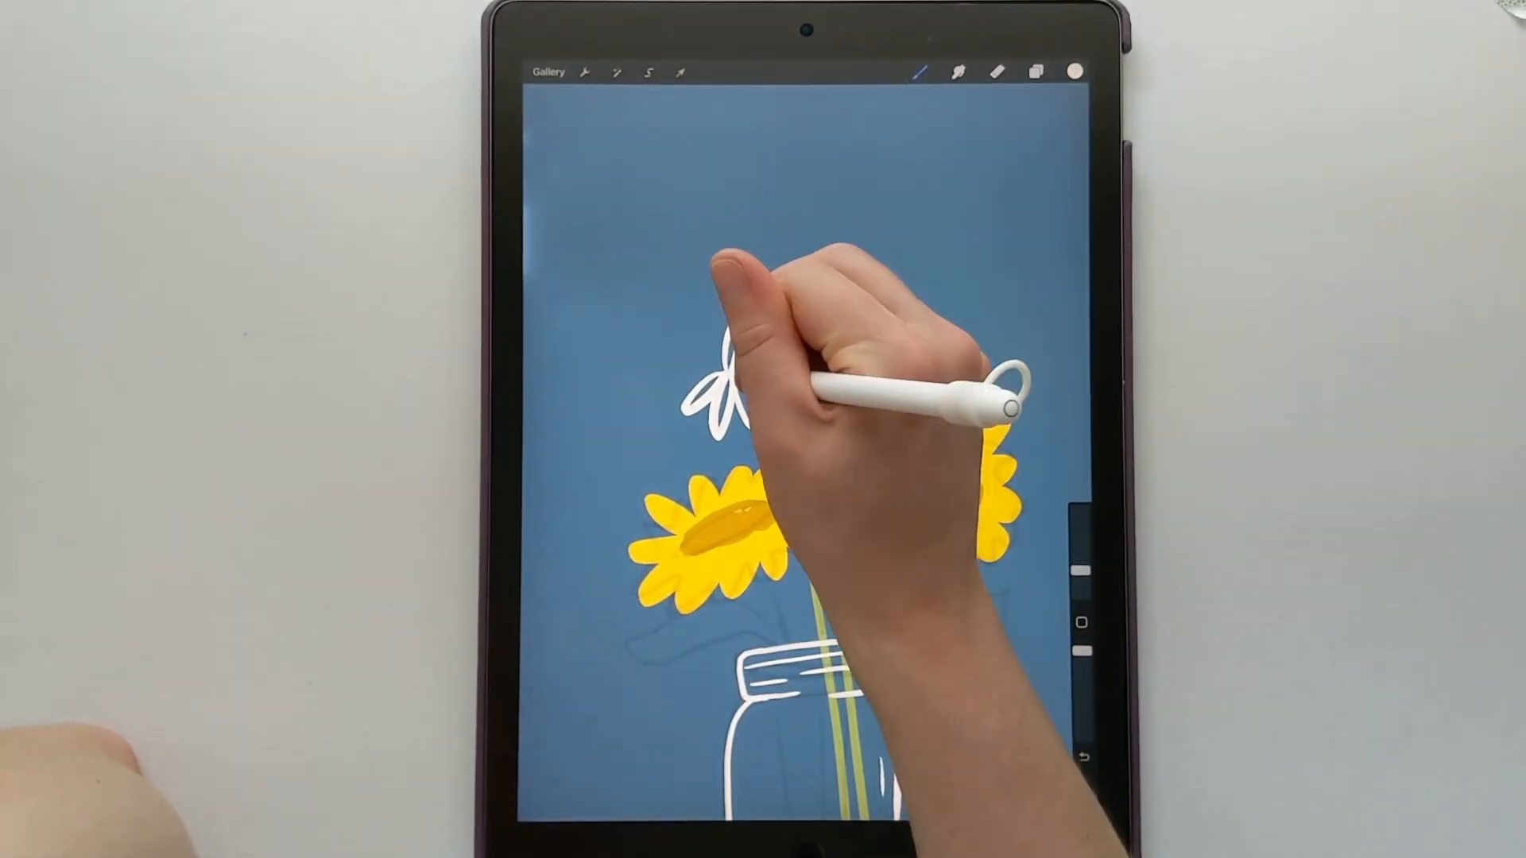
left_click_drag(787, 362, 851, 392)
left_click_drag(1076, 72, 756, 341)
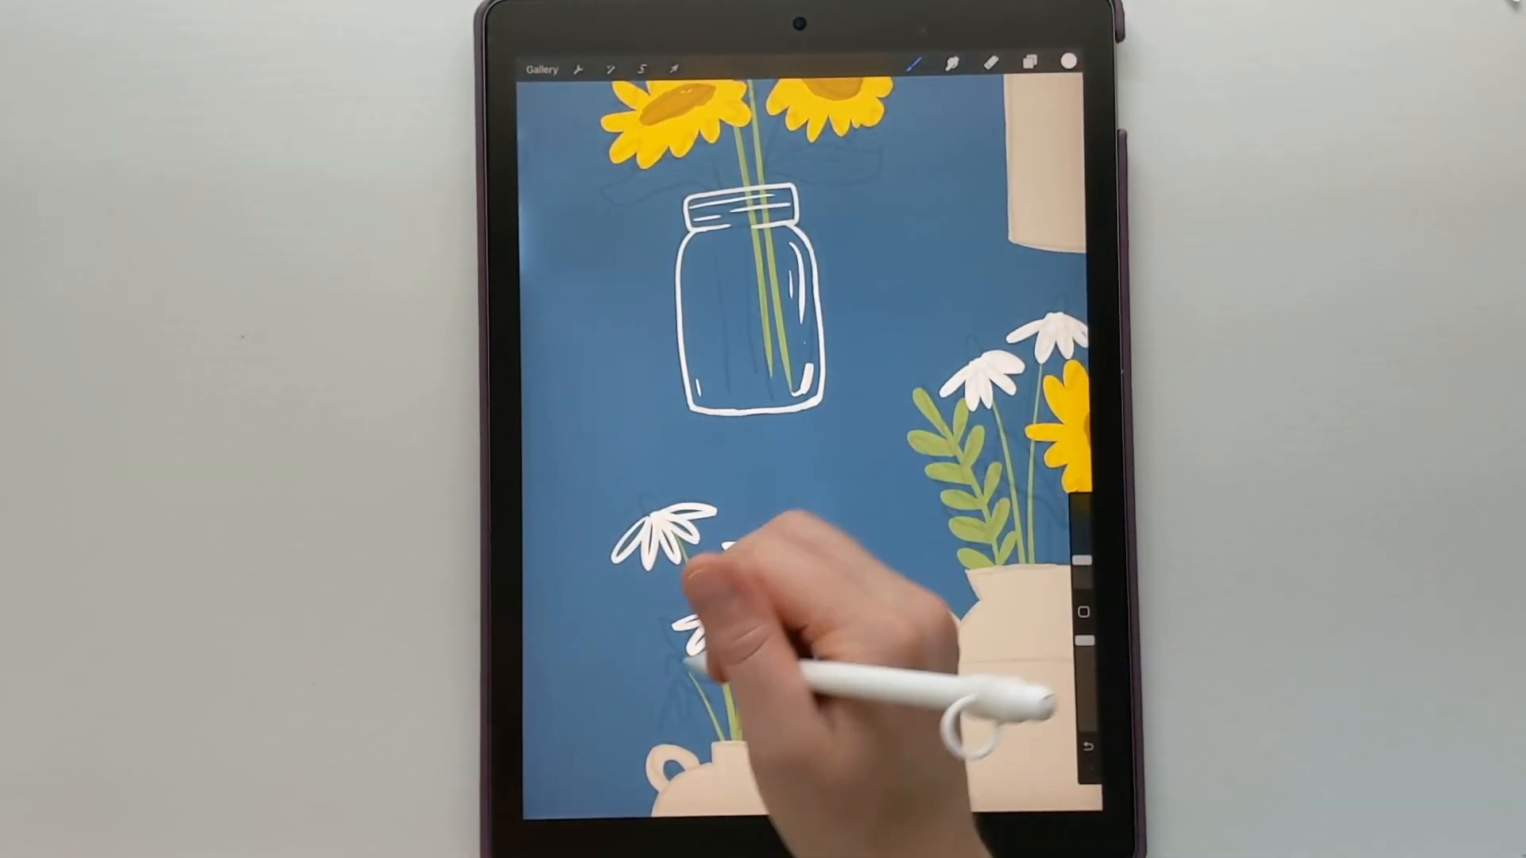
Step: Draw the white daisies on the stems of the lower-left jug and fill each petal with white
left_click_drag(679, 670, 646, 721)
left_click_drag(1068, 61, 693, 512)
left_click(685, 530)
left_click(669, 545)
left_click(651, 549)
left_click(629, 545)
left_click_drag(1025, 214, 782, 584)
left_click(827, 88)
left_click(801, 584)
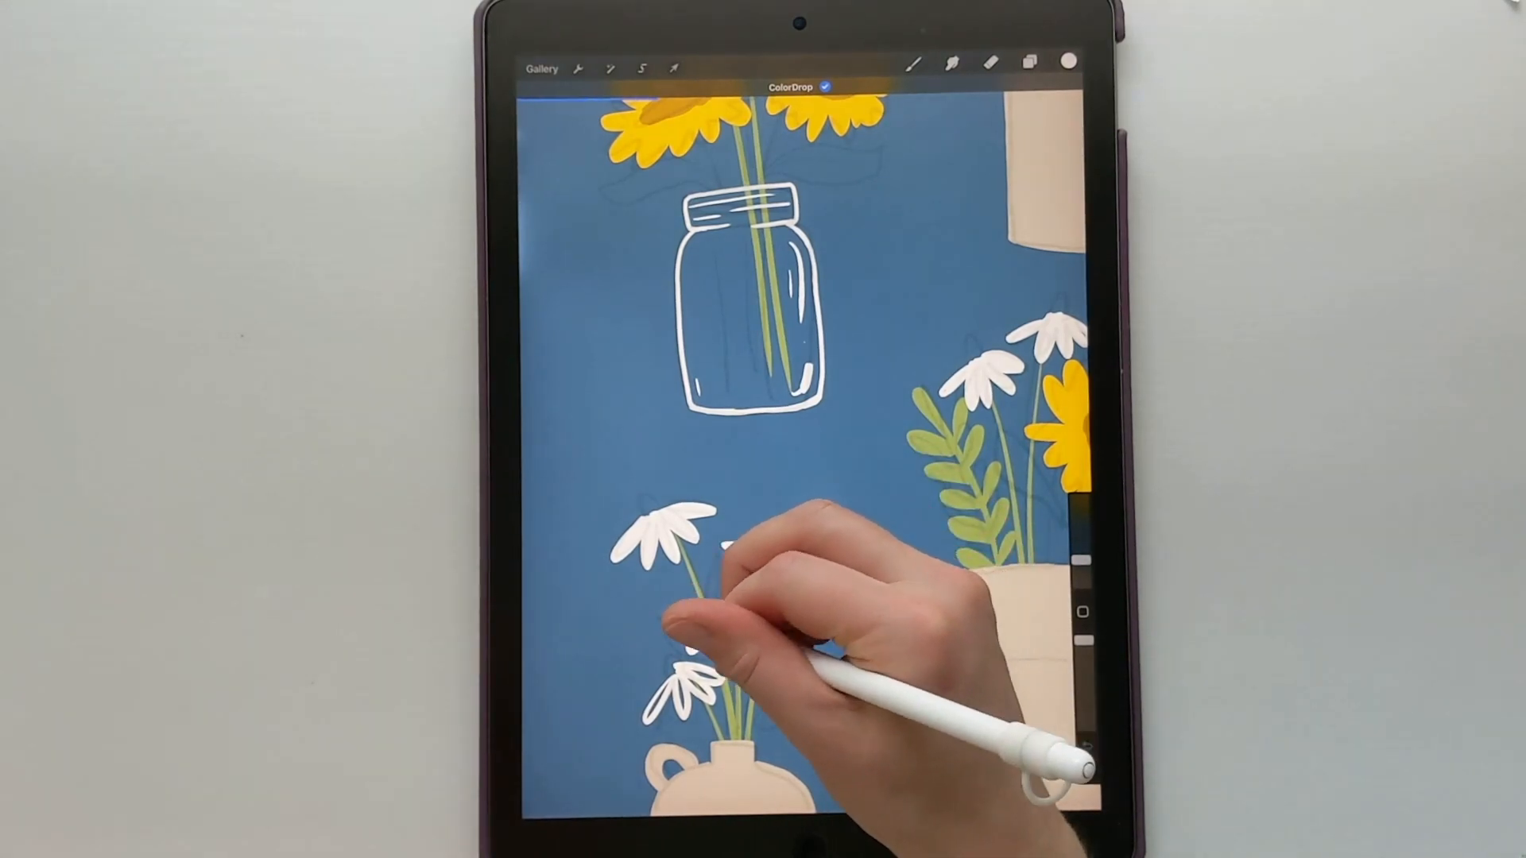
left_click_drag(719, 588, 834, 612)
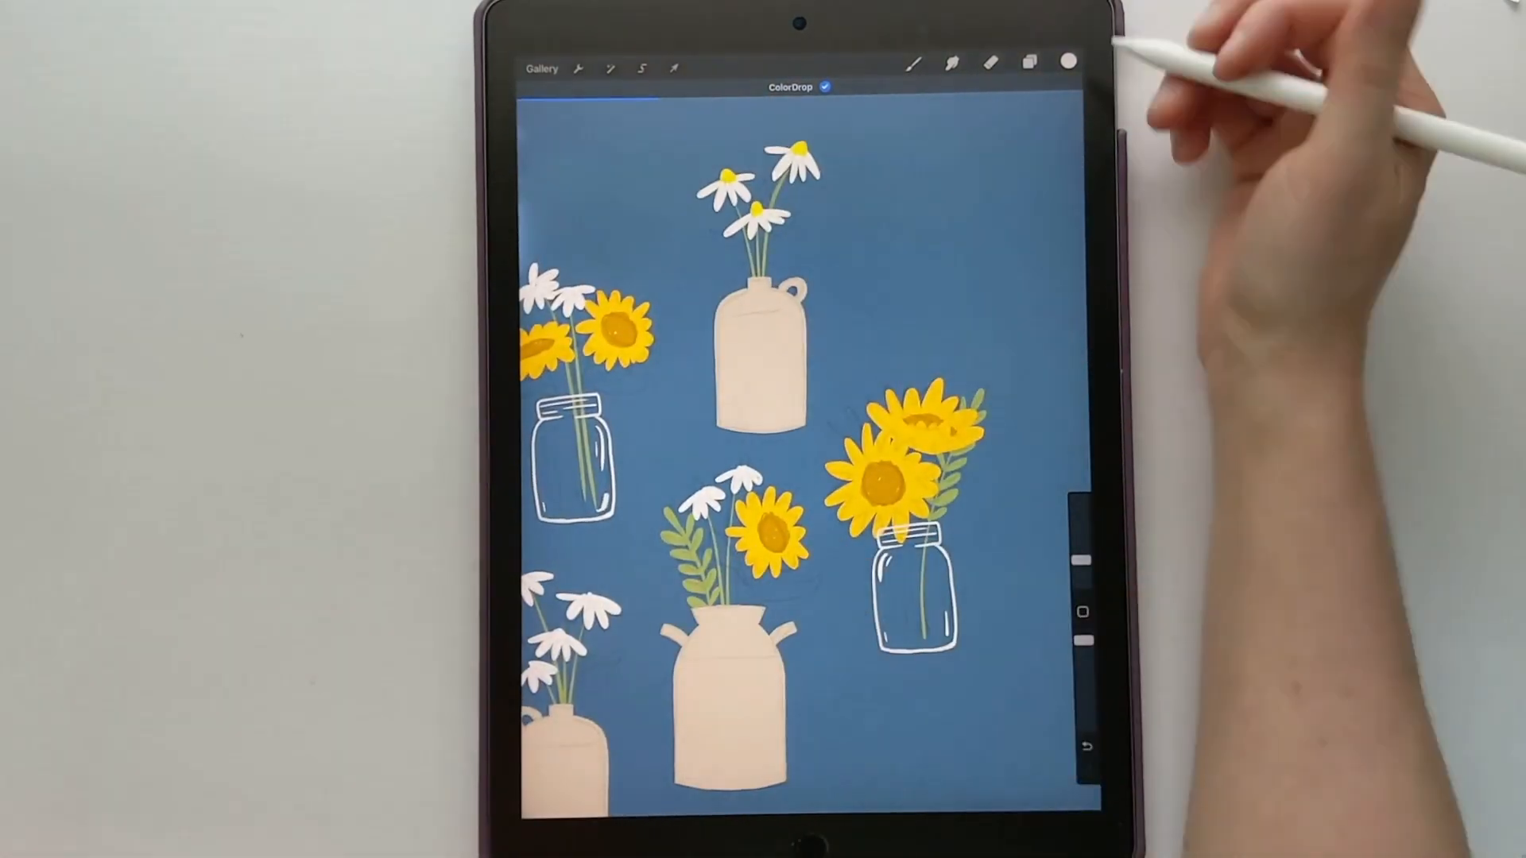
Step: Choose yellow and add centers to the white daisies in the central jug
left_click(1068, 62)
left_click(898, 366)
left_click(732, 497)
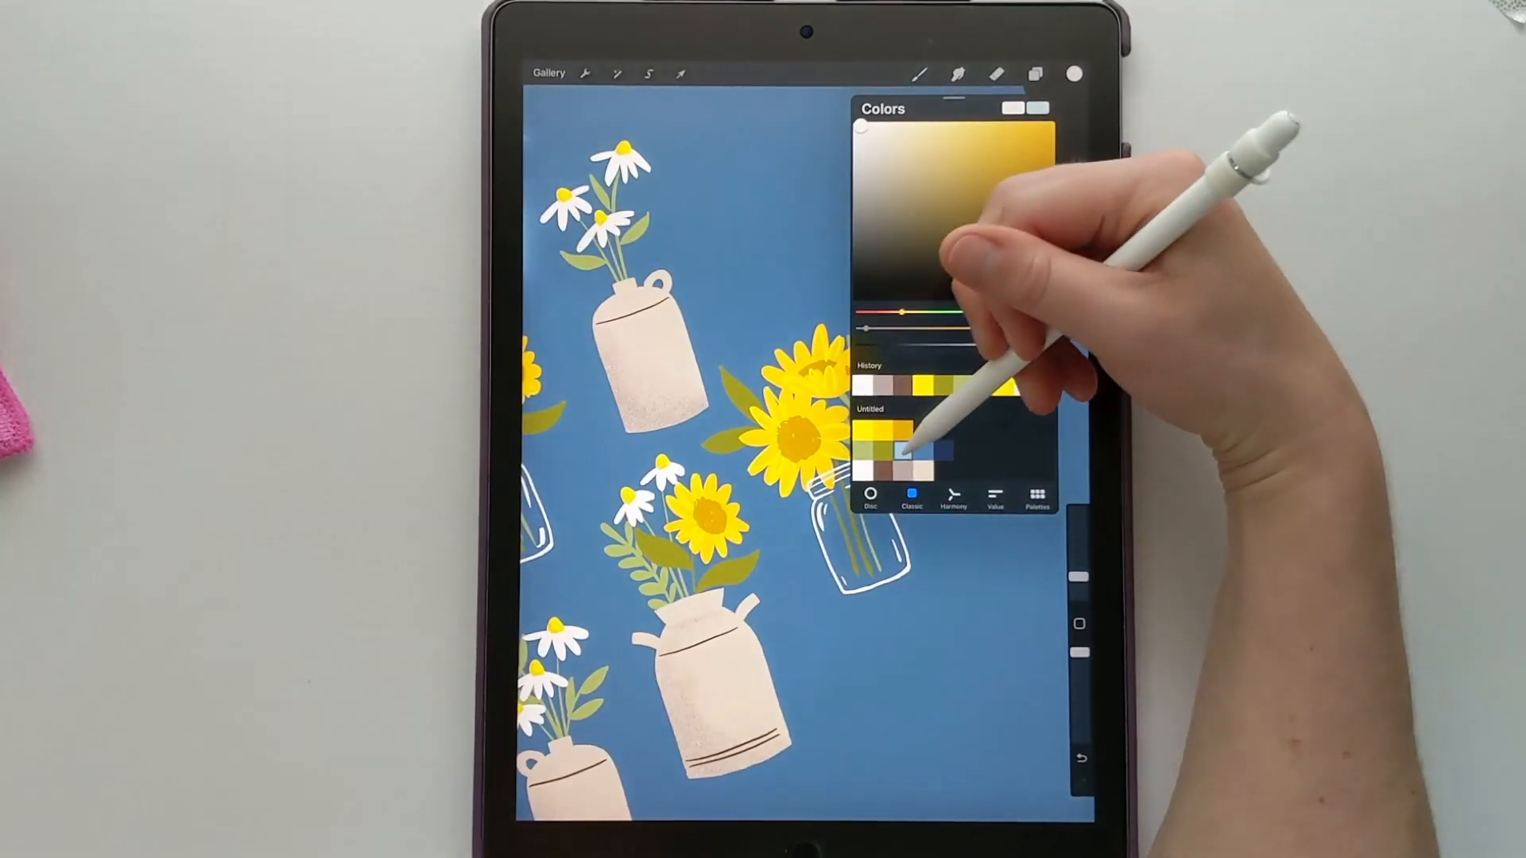
Step: Shade the insides of the glass jars in light blue with the AN Noise brush
left_click(922, 405)
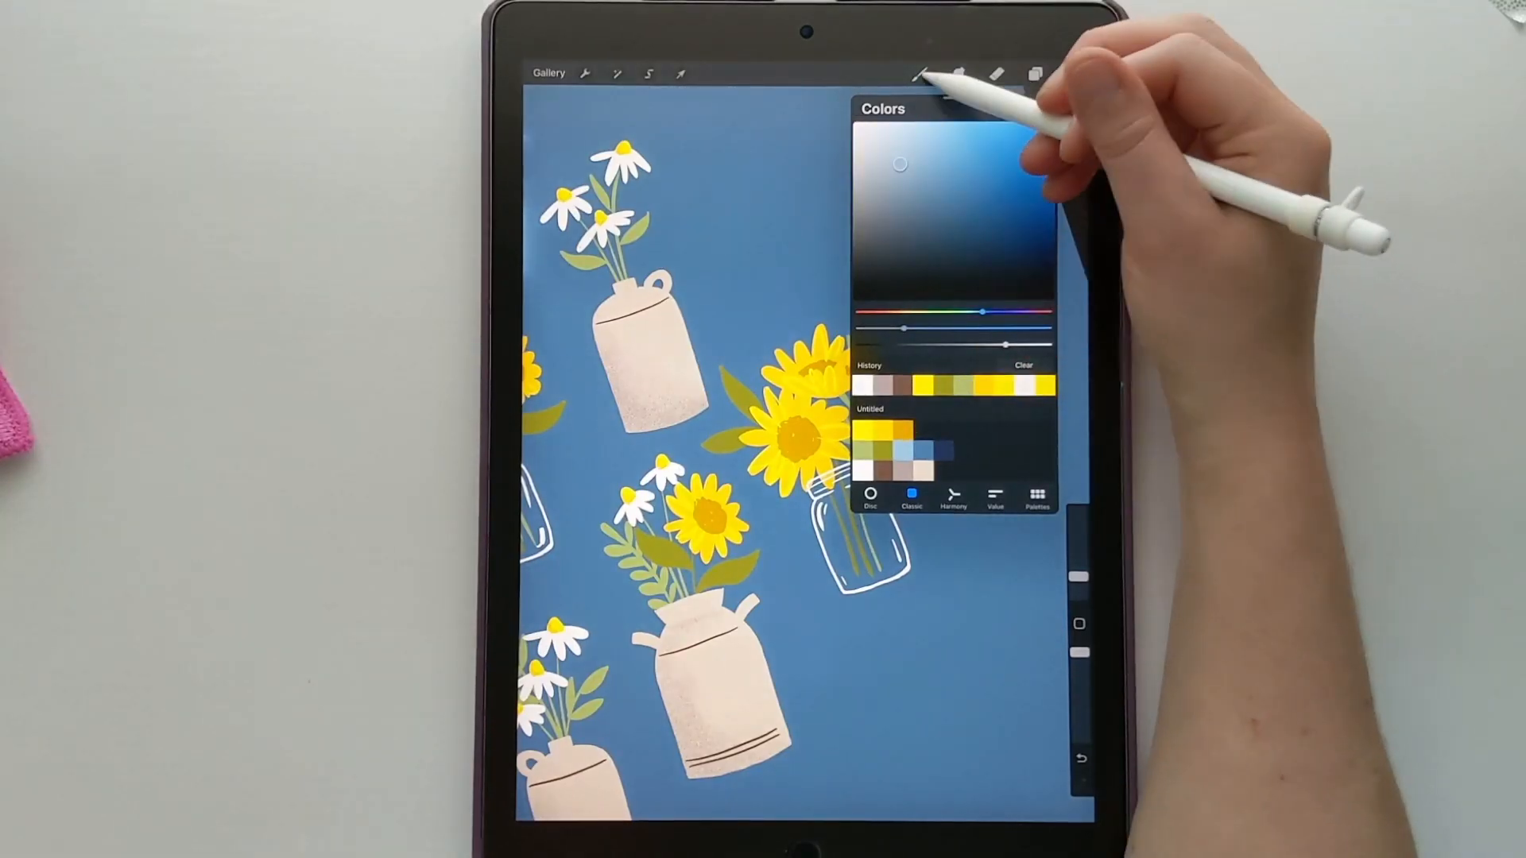
left_click(914, 64)
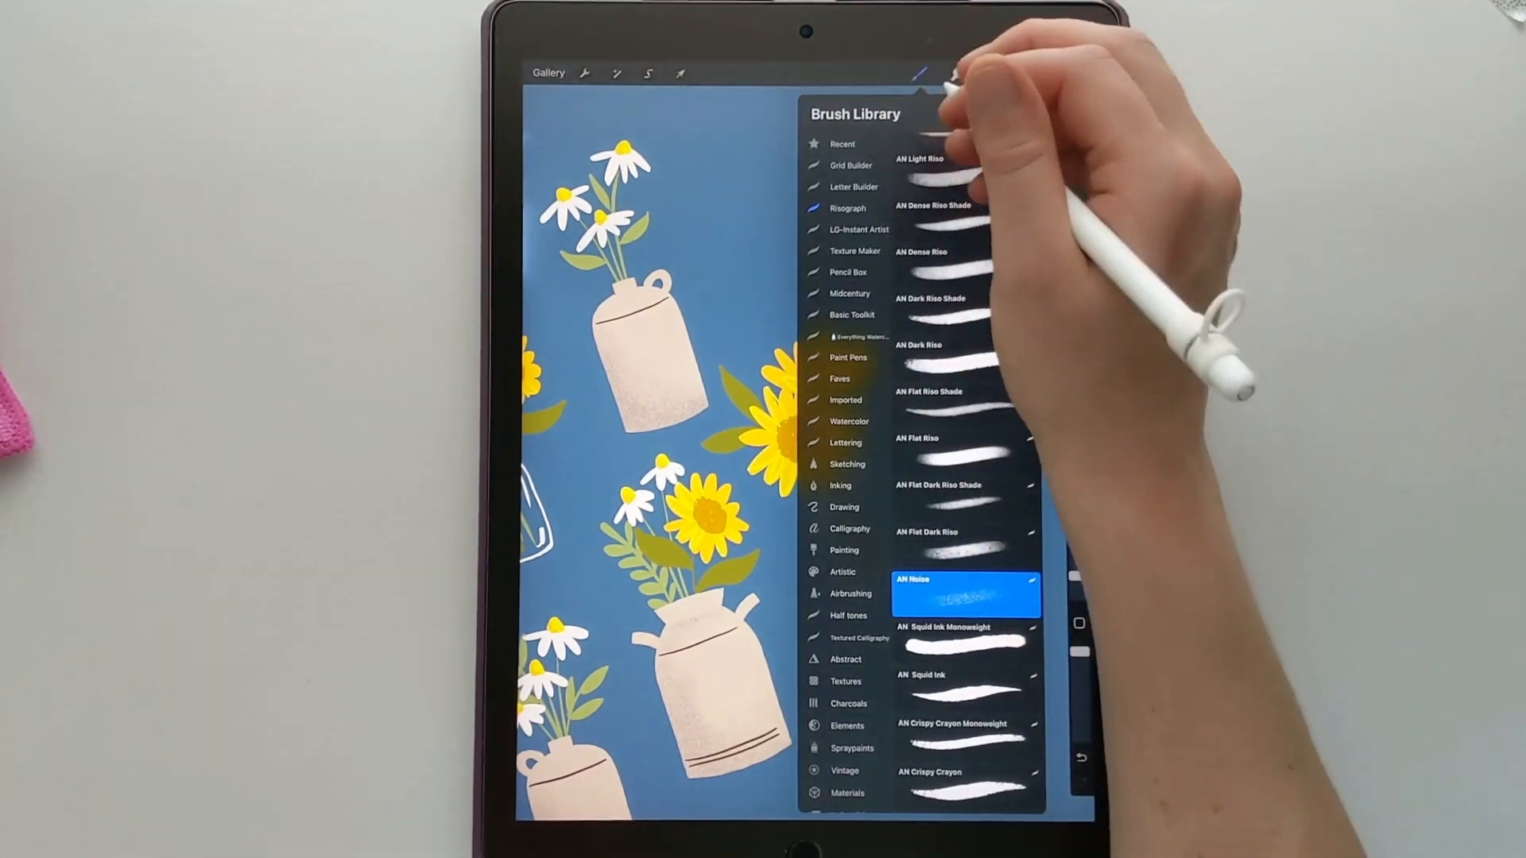
left_click(920, 73)
left_click_drag(830, 505, 839, 549)
mouse_move(715, 508)
left_mouse_down()
mouse_move(874, 549)
mouse_move(811, 588)
left_mouse_up()
scroll(842, 556, "down", 3)
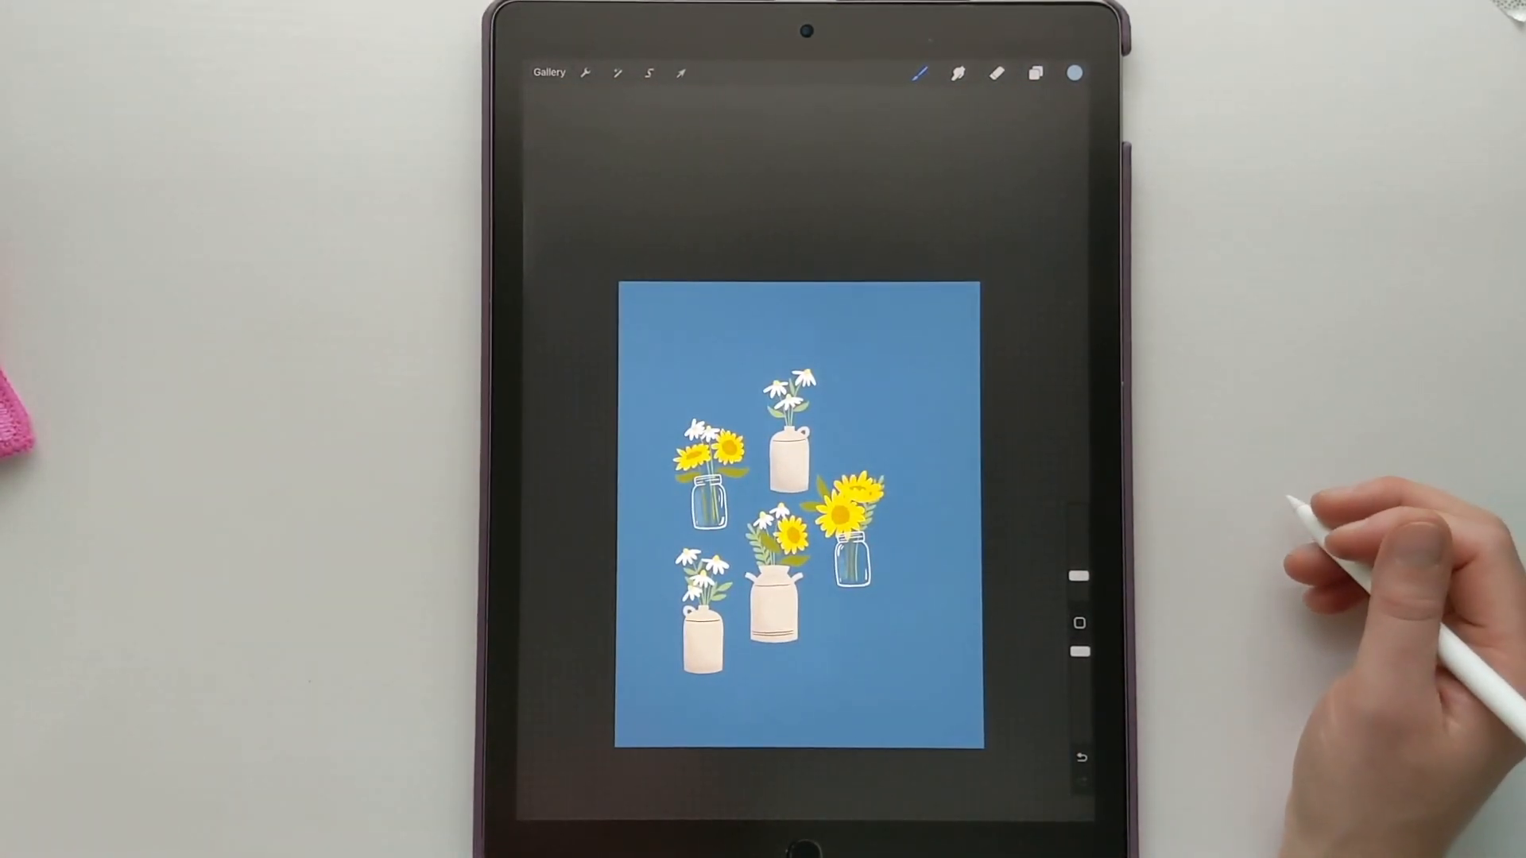
scroll(799, 593, "up", 5)
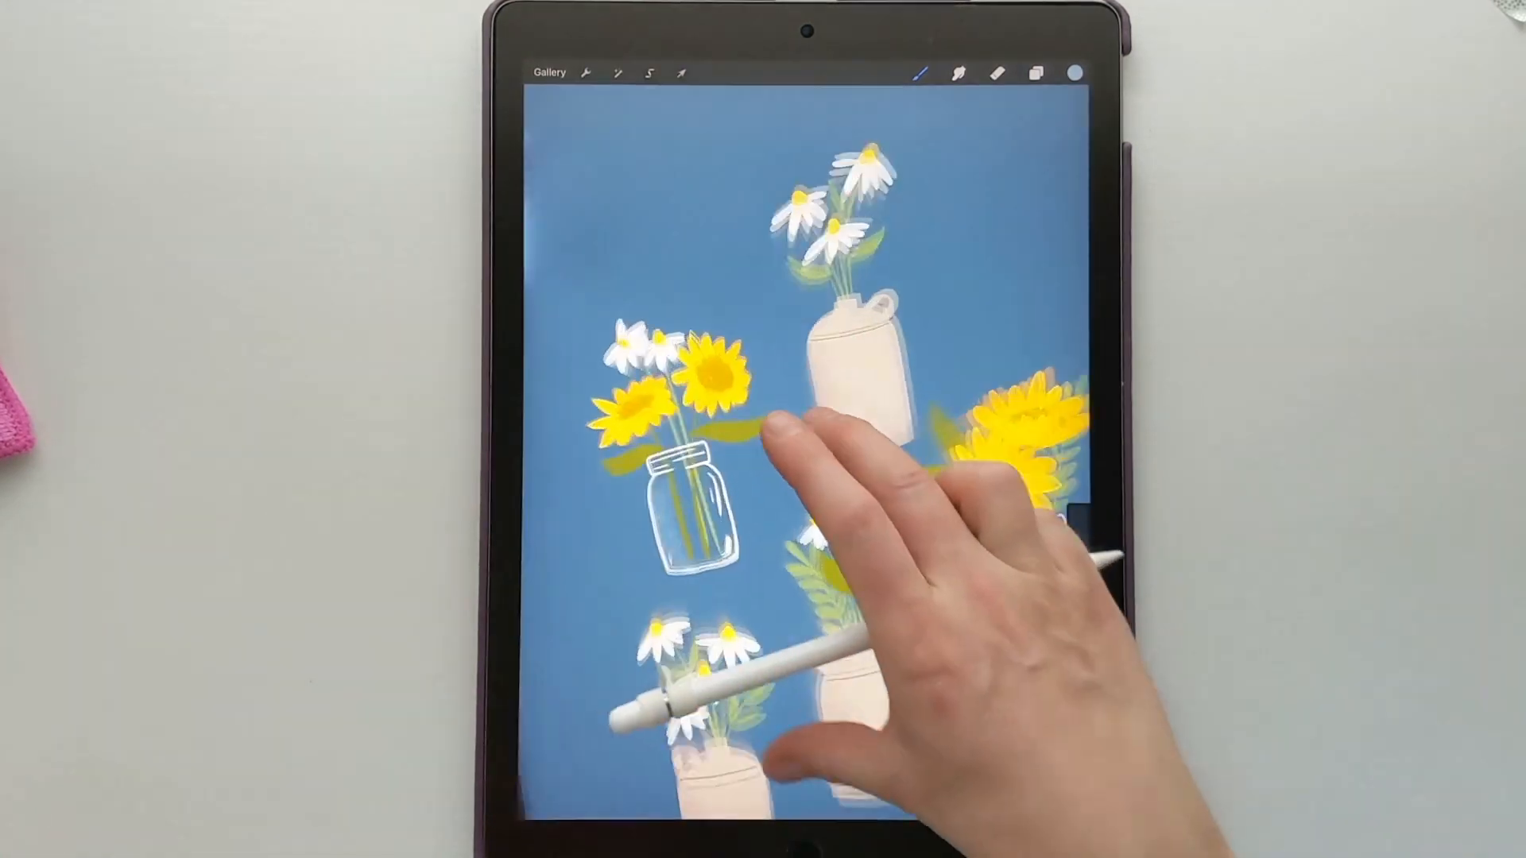
left_click_drag(799, 441, 788, 437)
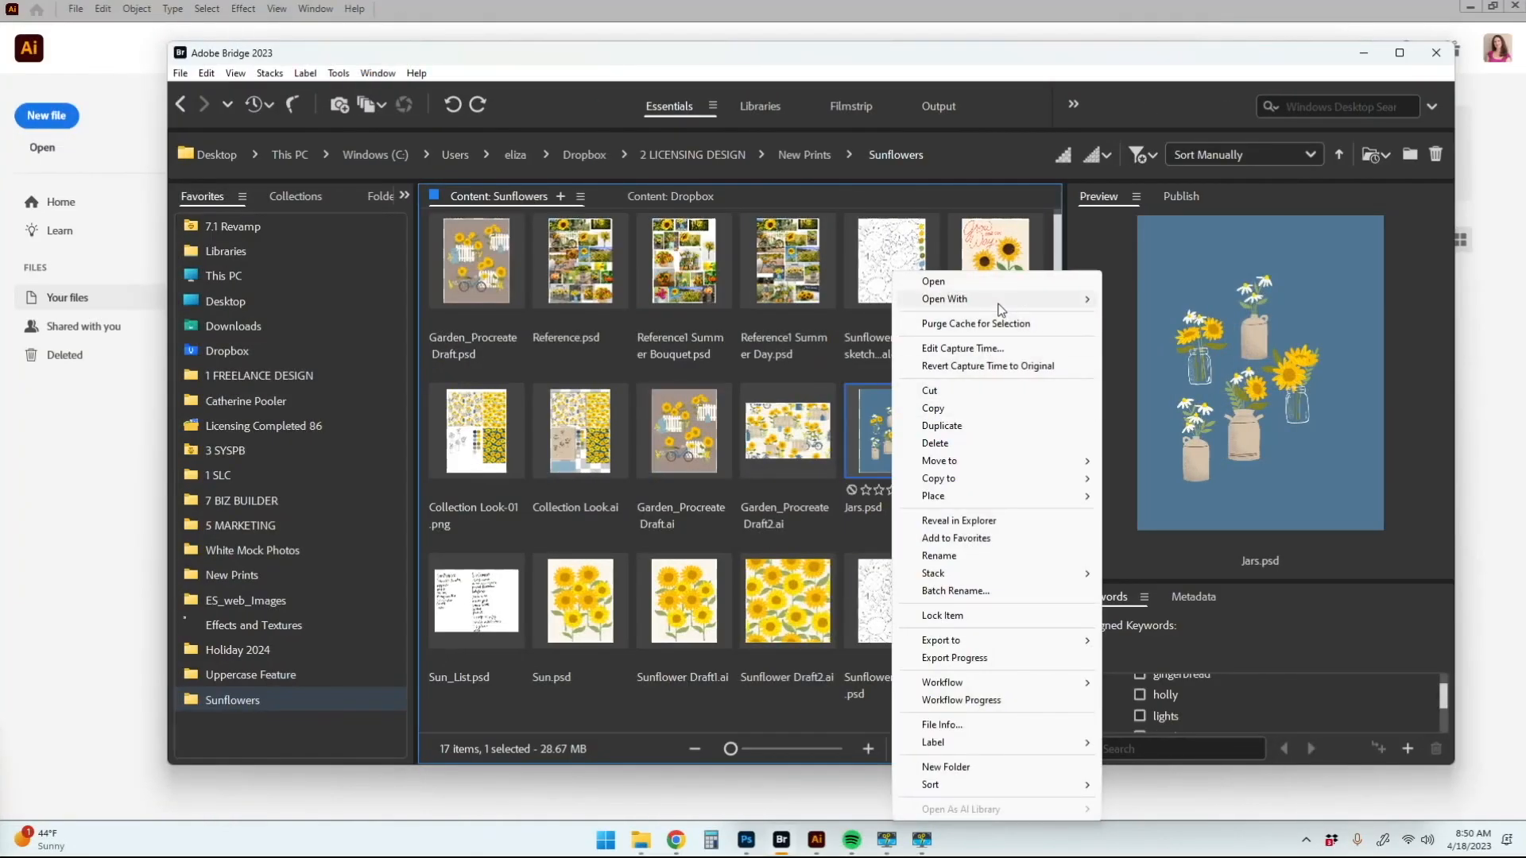
Step: Open Jars.psd from Adobe Bridge in Illustrator, converting its layers to objects on import
mouse_move(1033, 299)
left_click(1254, 298)
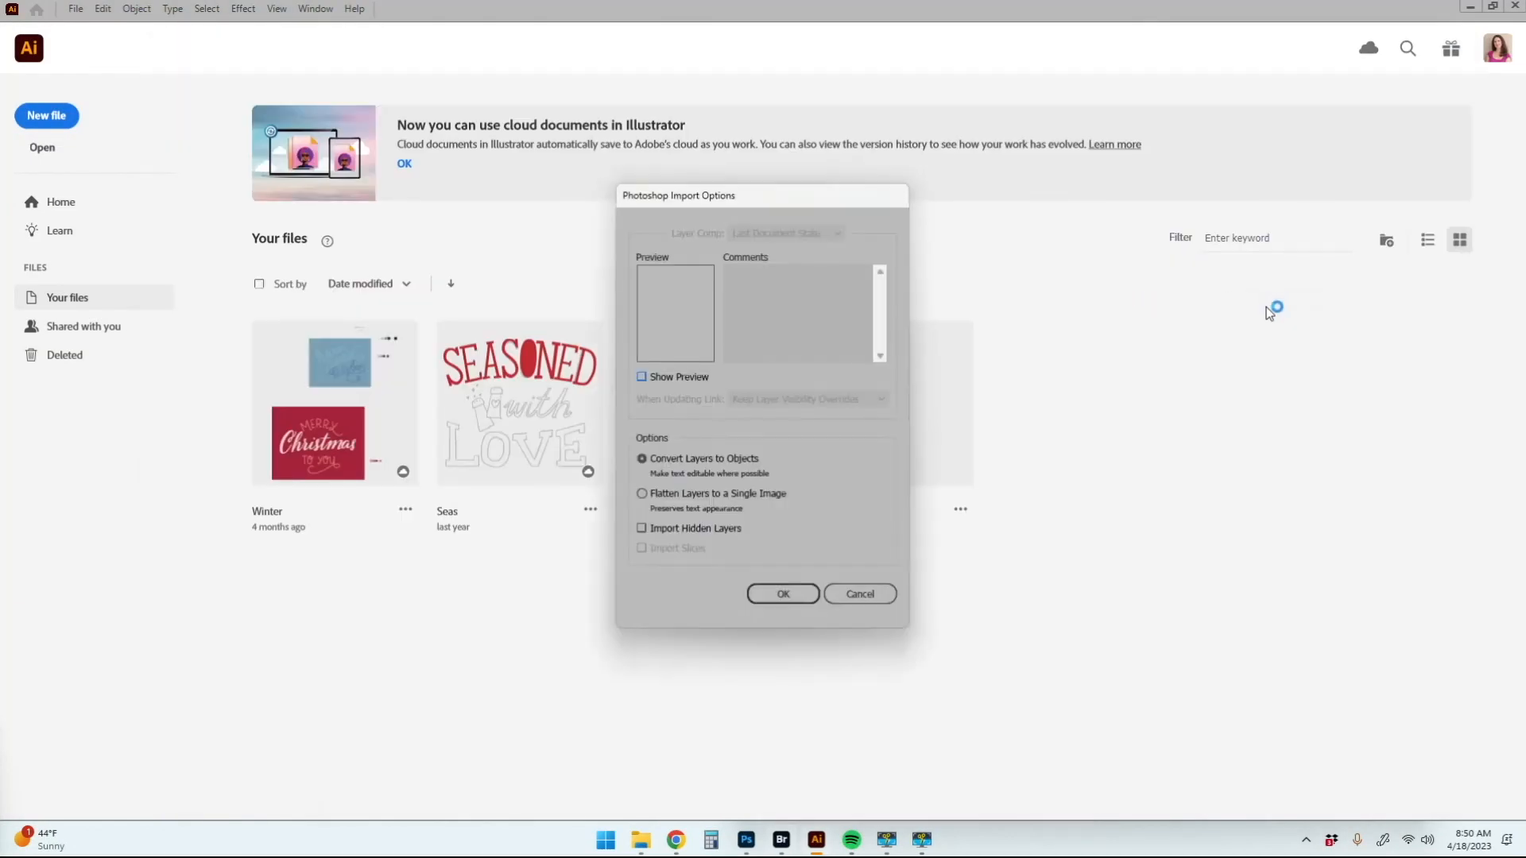
left_click(784, 595)
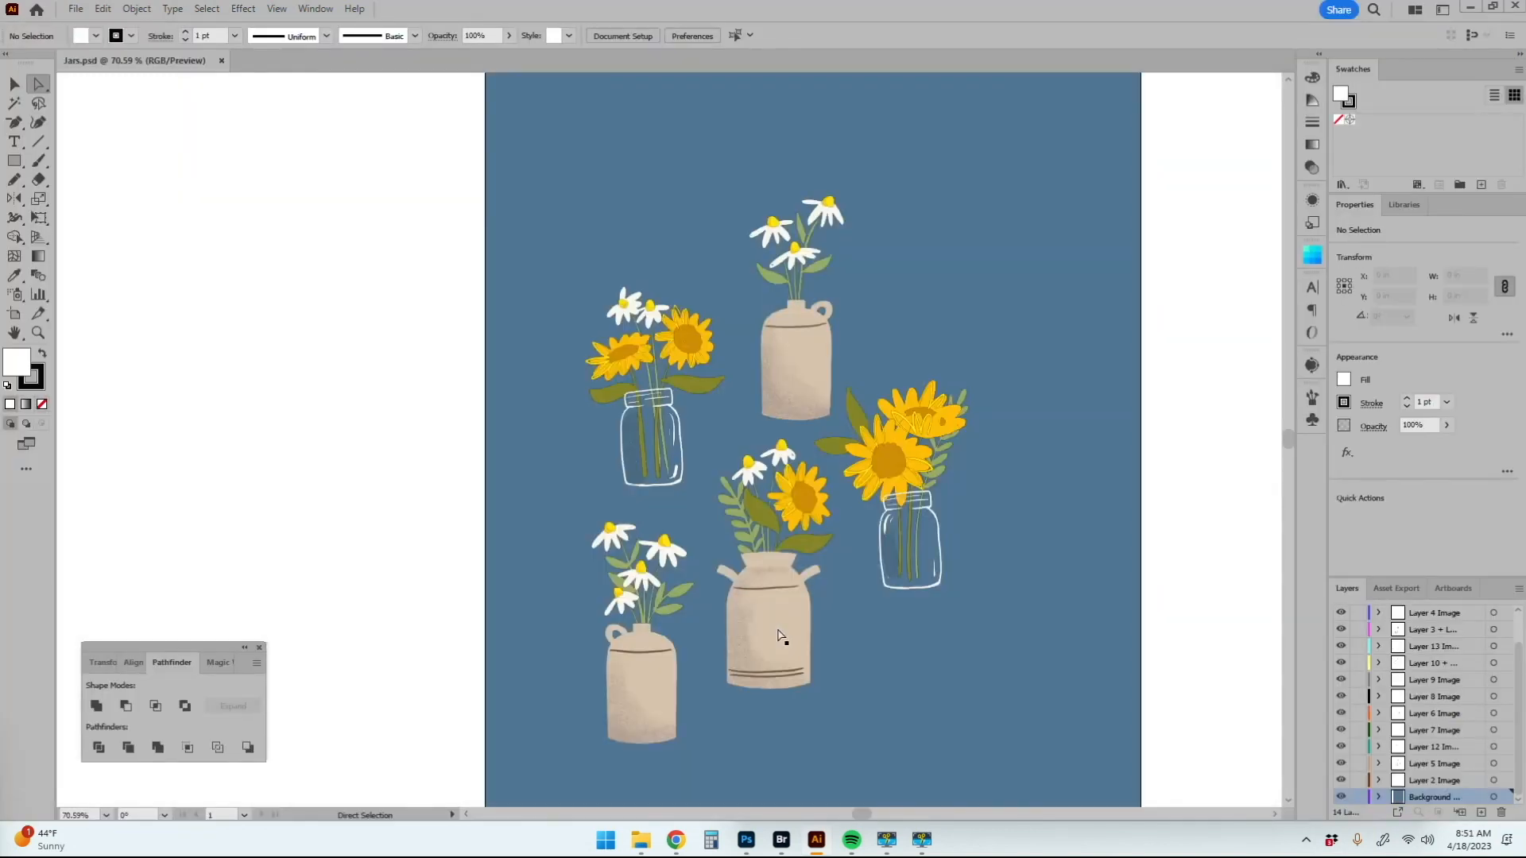
Step: Lock the Background layer and delete the Layer 2 Image layer above it
key("h")
left_click_drag(787, 546, 560, 466)
left_click(1359, 797)
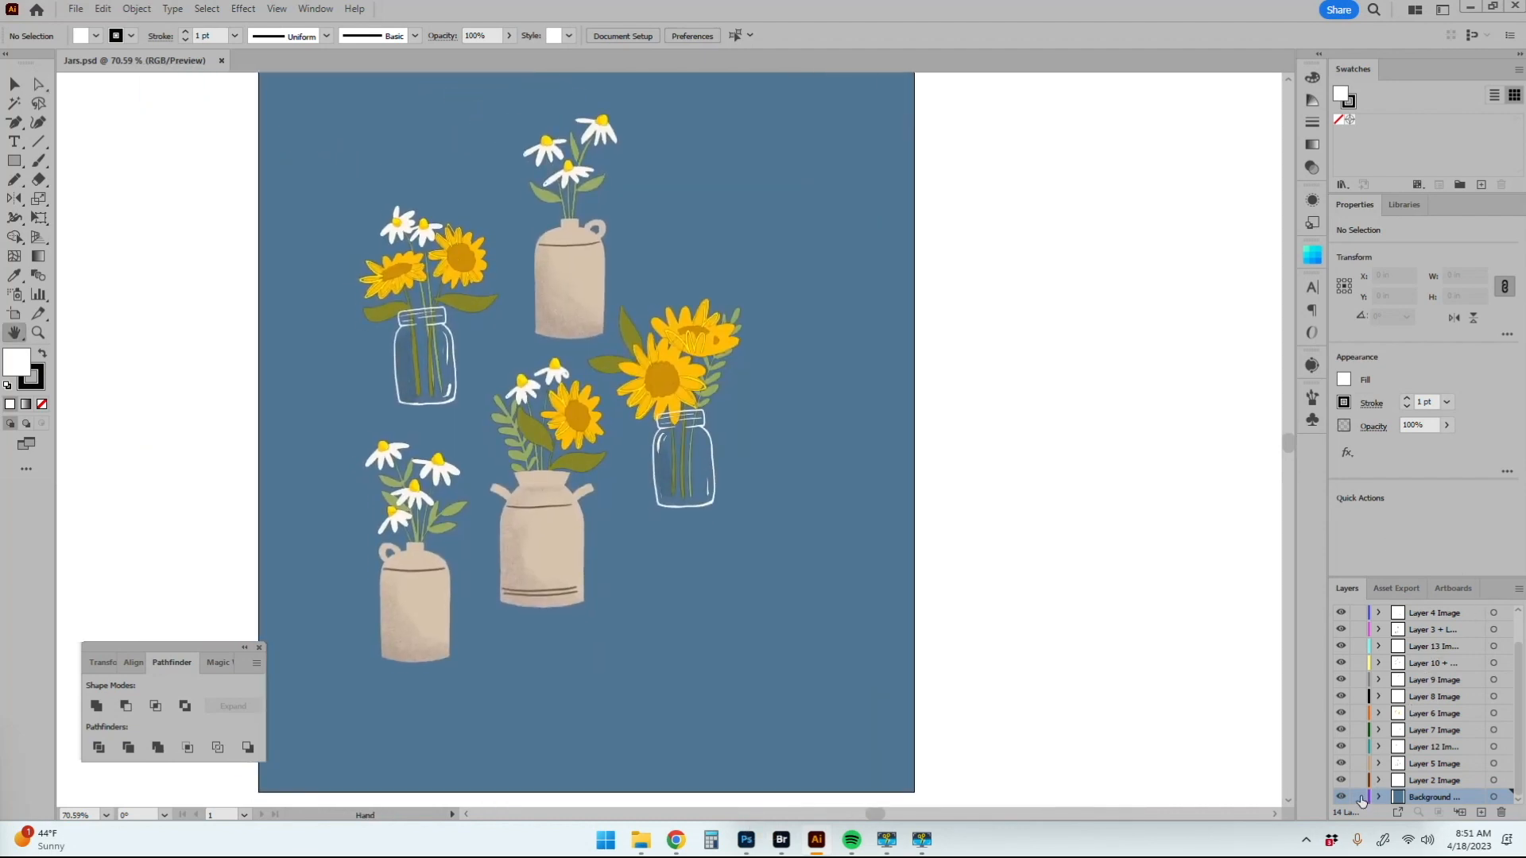
left_click(1342, 782)
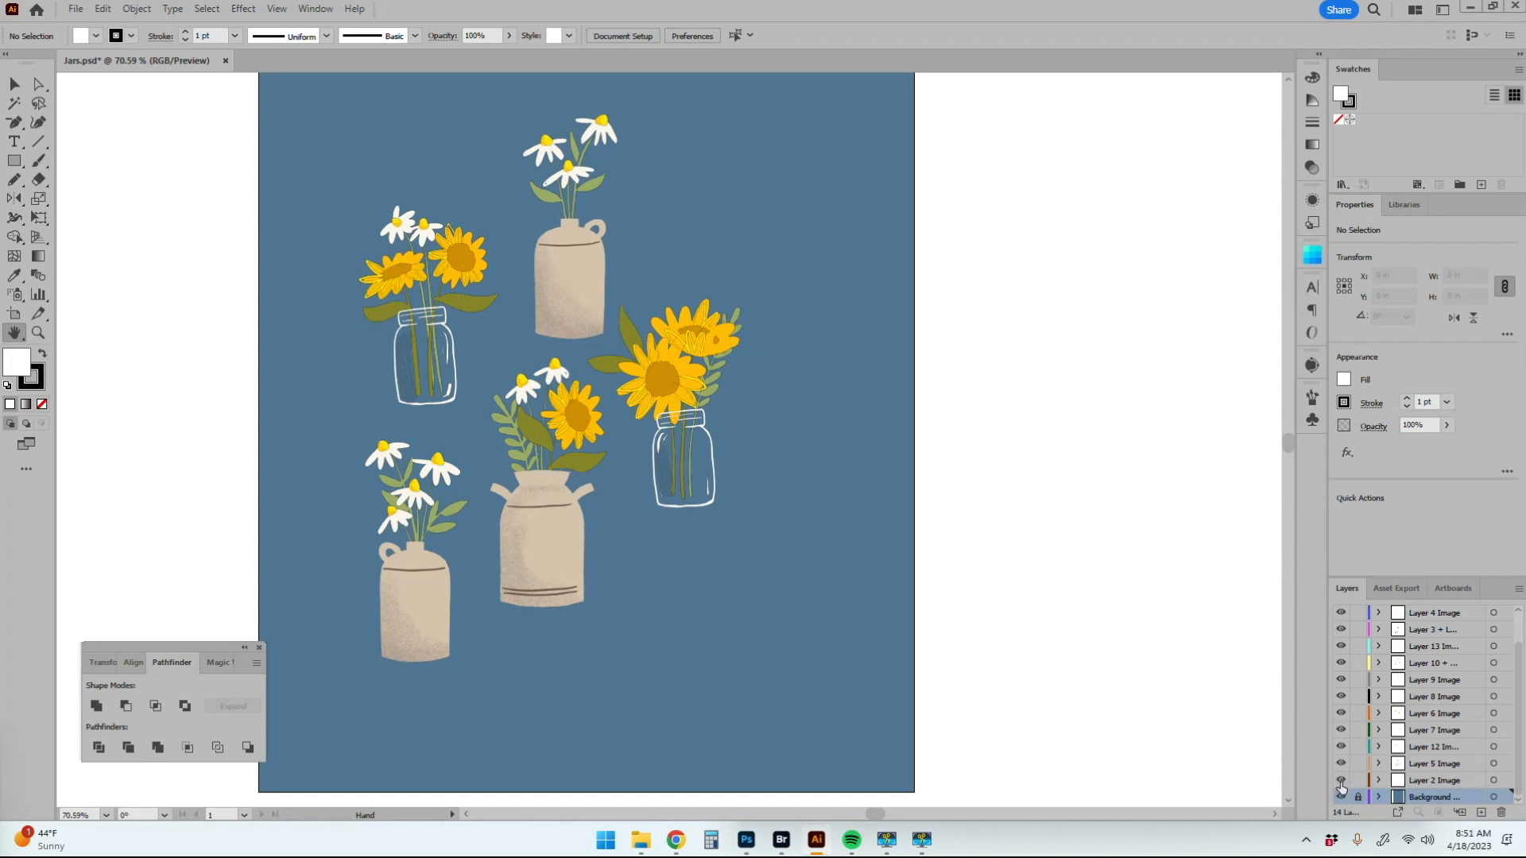
left_click(1342, 781)
left_click(1450, 781)
left_click(1502, 814)
Step: Select the green stems and leaves on the Layer 5 Image layer and trace them with the 3 Colors preset
left_click(1341, 781)
left_click(1341, 781)
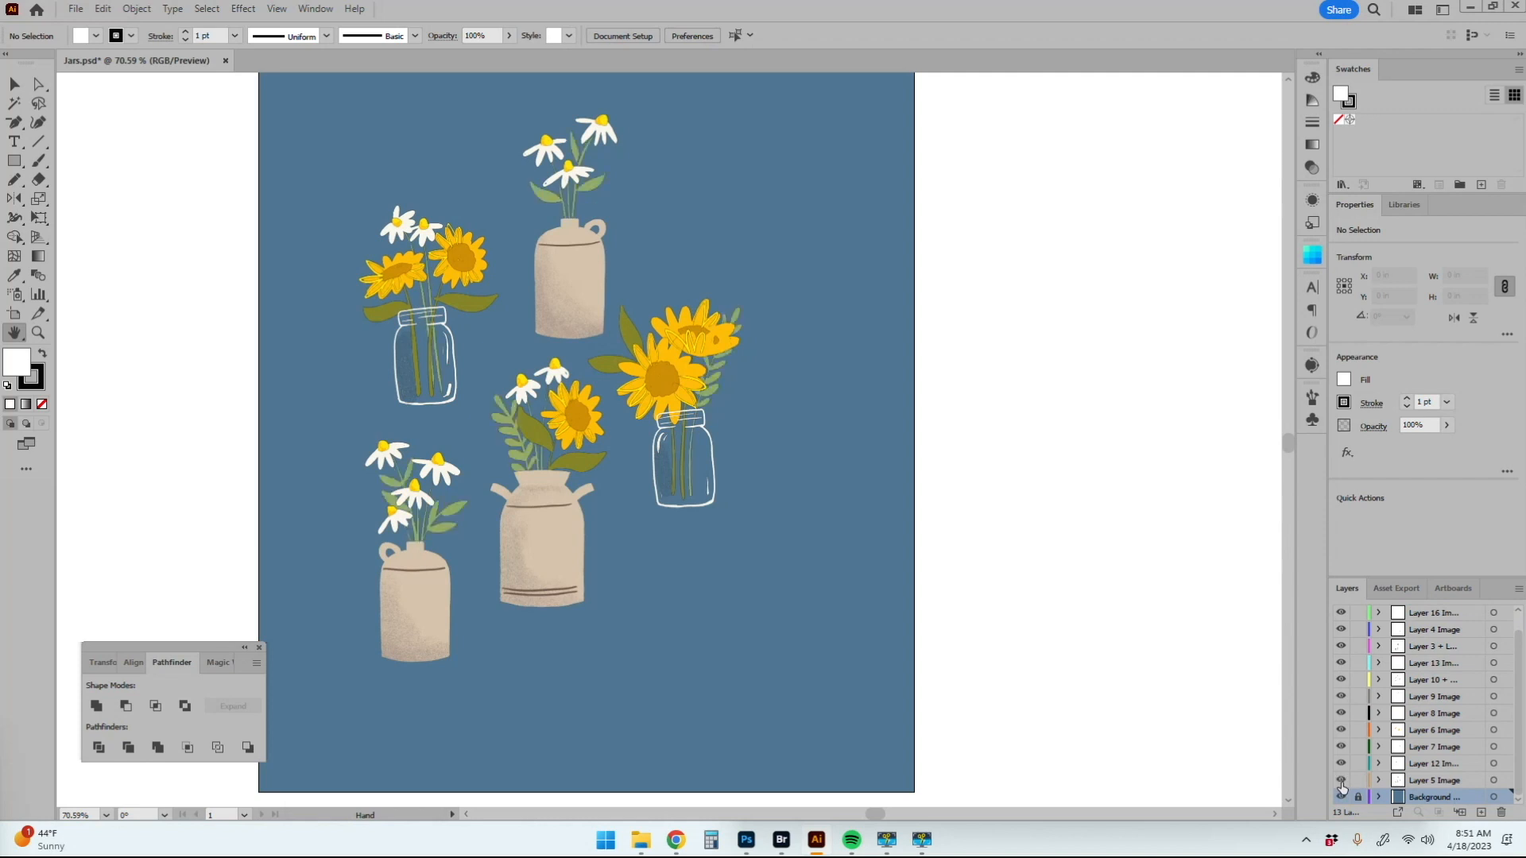
left_click(1504, 781)
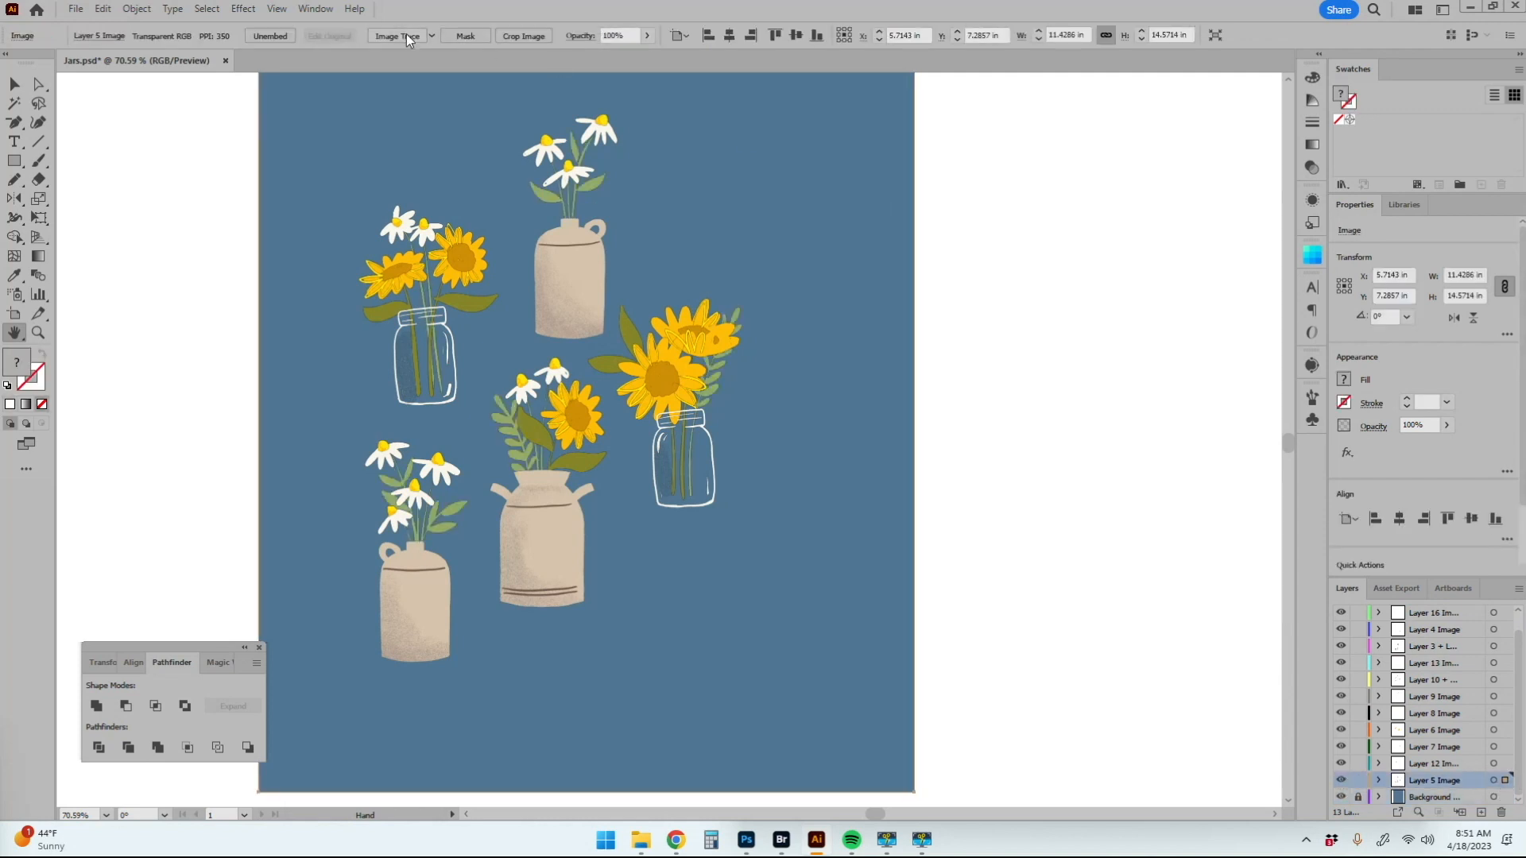
key("z")
left_click_drag(334, 151, 464, 202)
key("h")
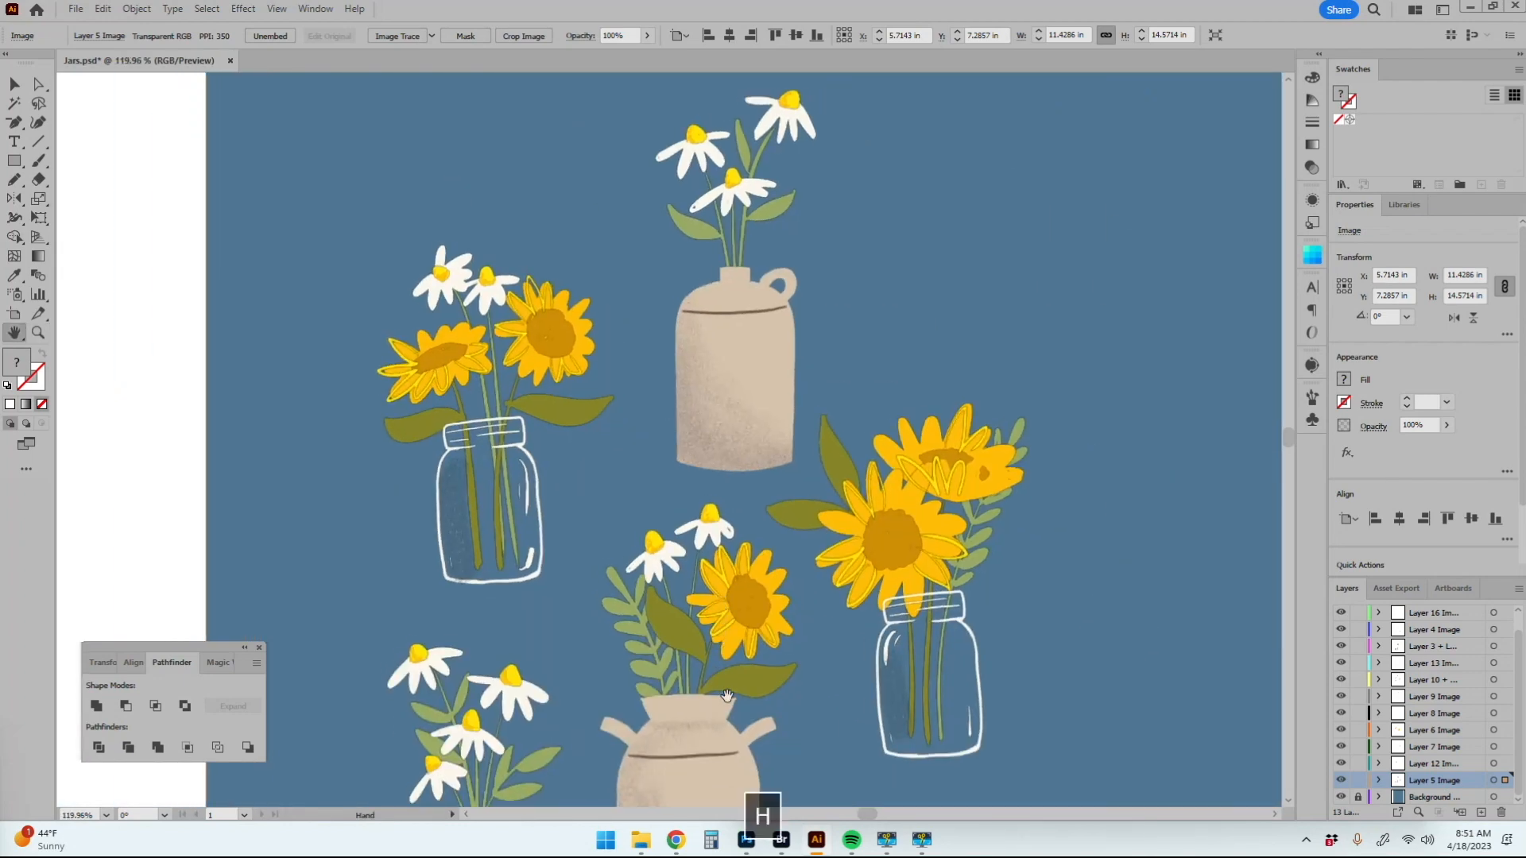
left_click_drag(703, 685, 635, 517)
scroll(635, 517, "down", 2)
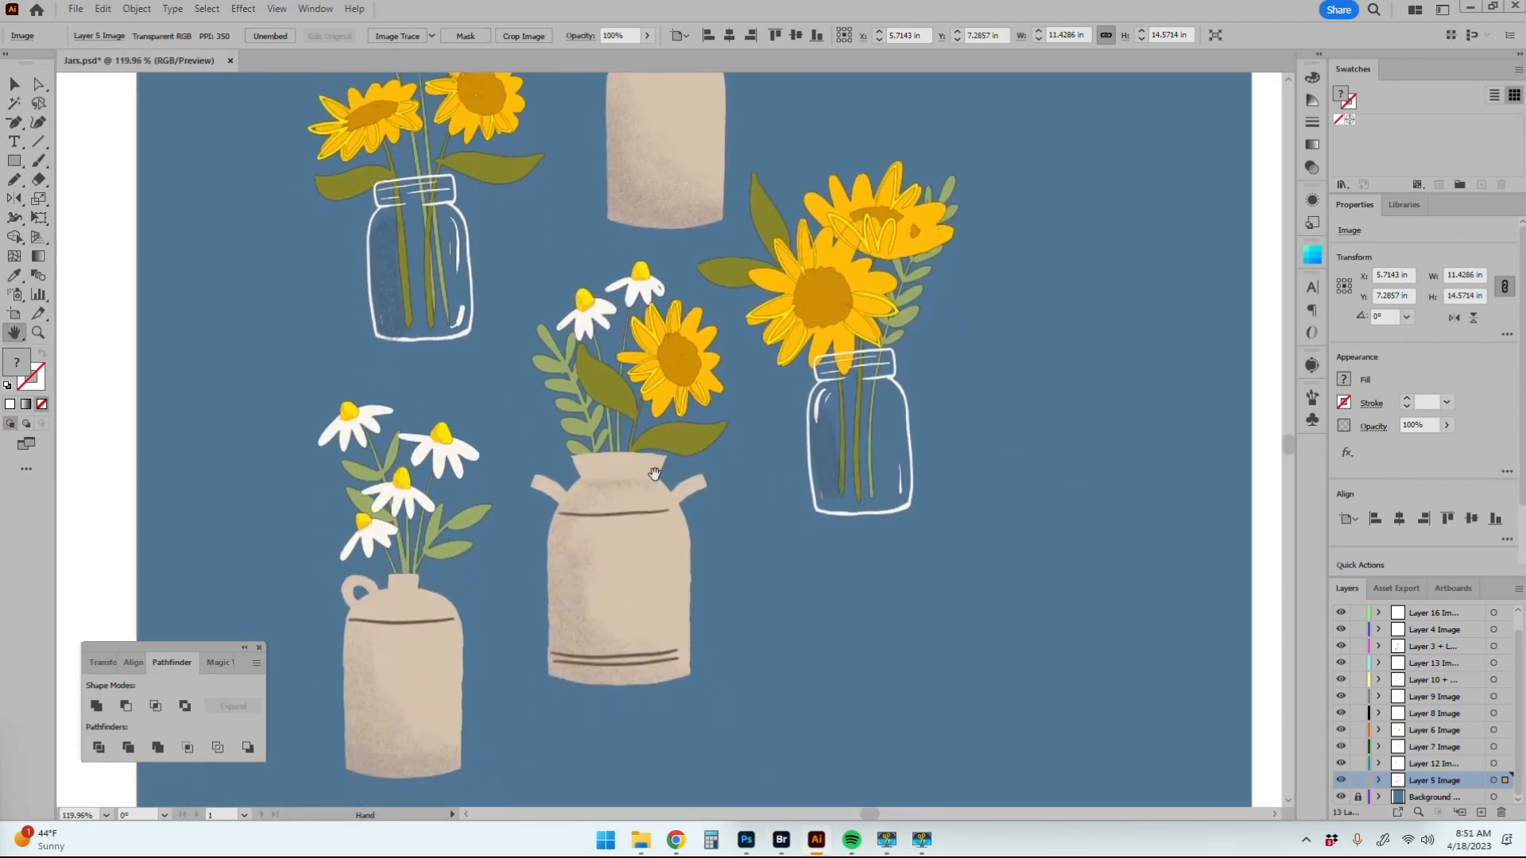
left_click(430, 37)
left_click(495, 128)
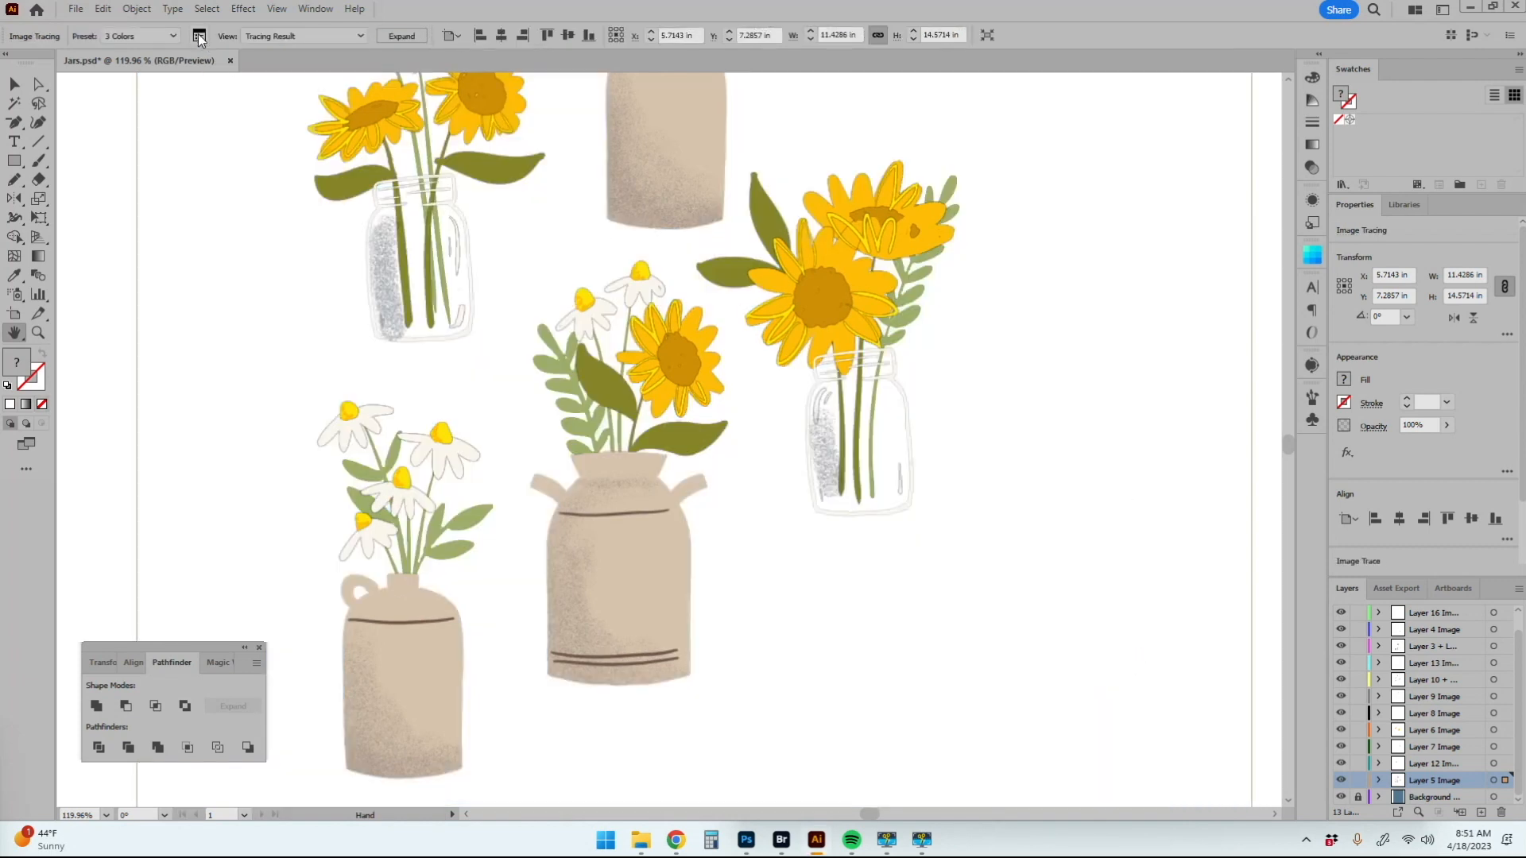
Step: Limit the Layer 5 image tracing to 2 colors in the Image Trace options
left_click(199, 36)
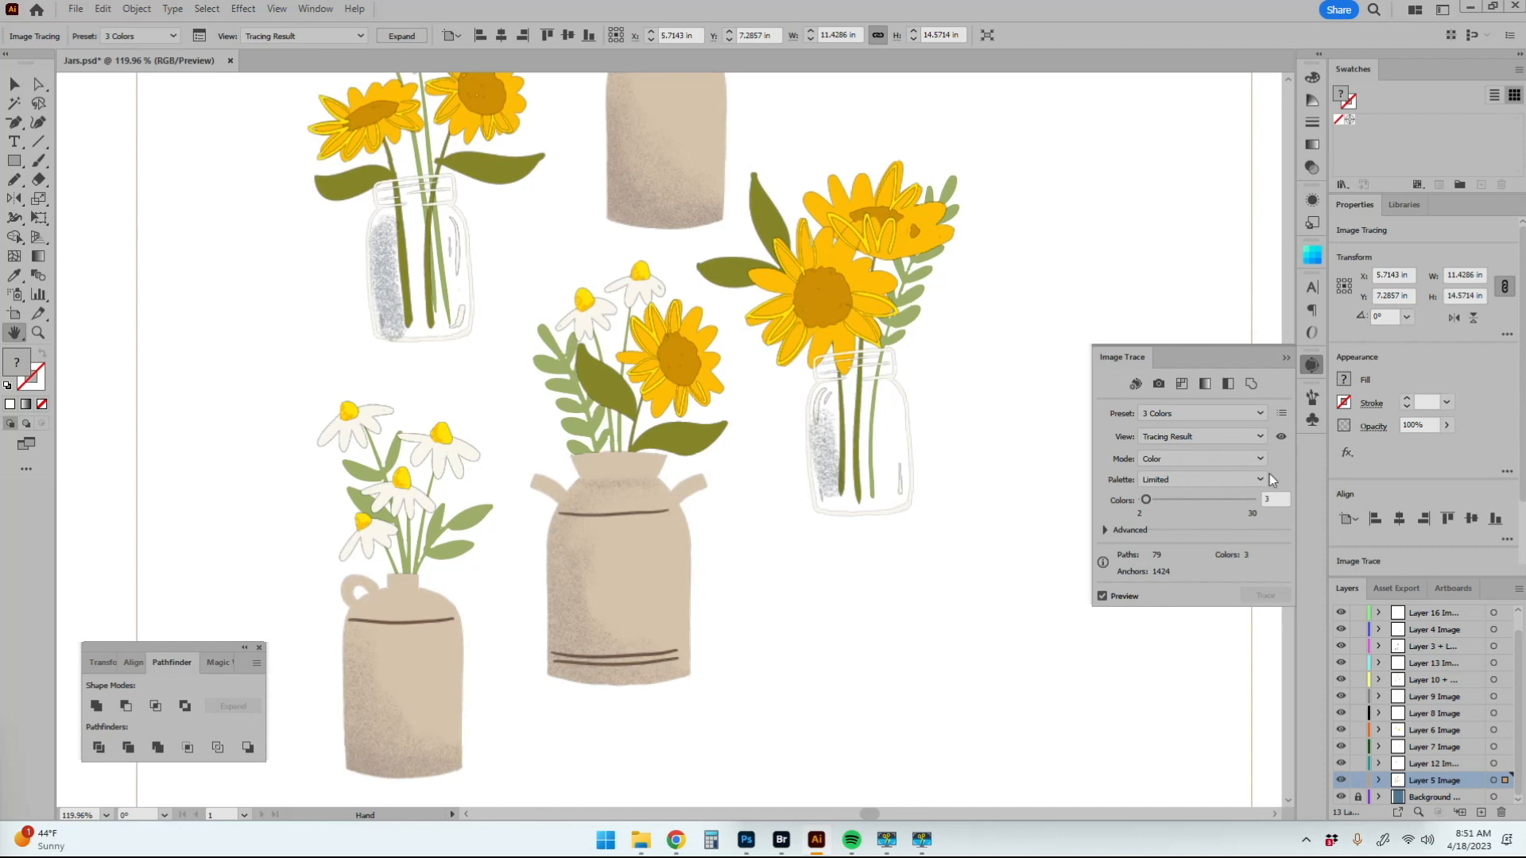
left_click(1268, 501)
type("2")
key("Return")
Step: Raise the Paths, Corners and Noise settings in the advanced trace options and expand the tracing into vector shapes
left_click(1126, 541)
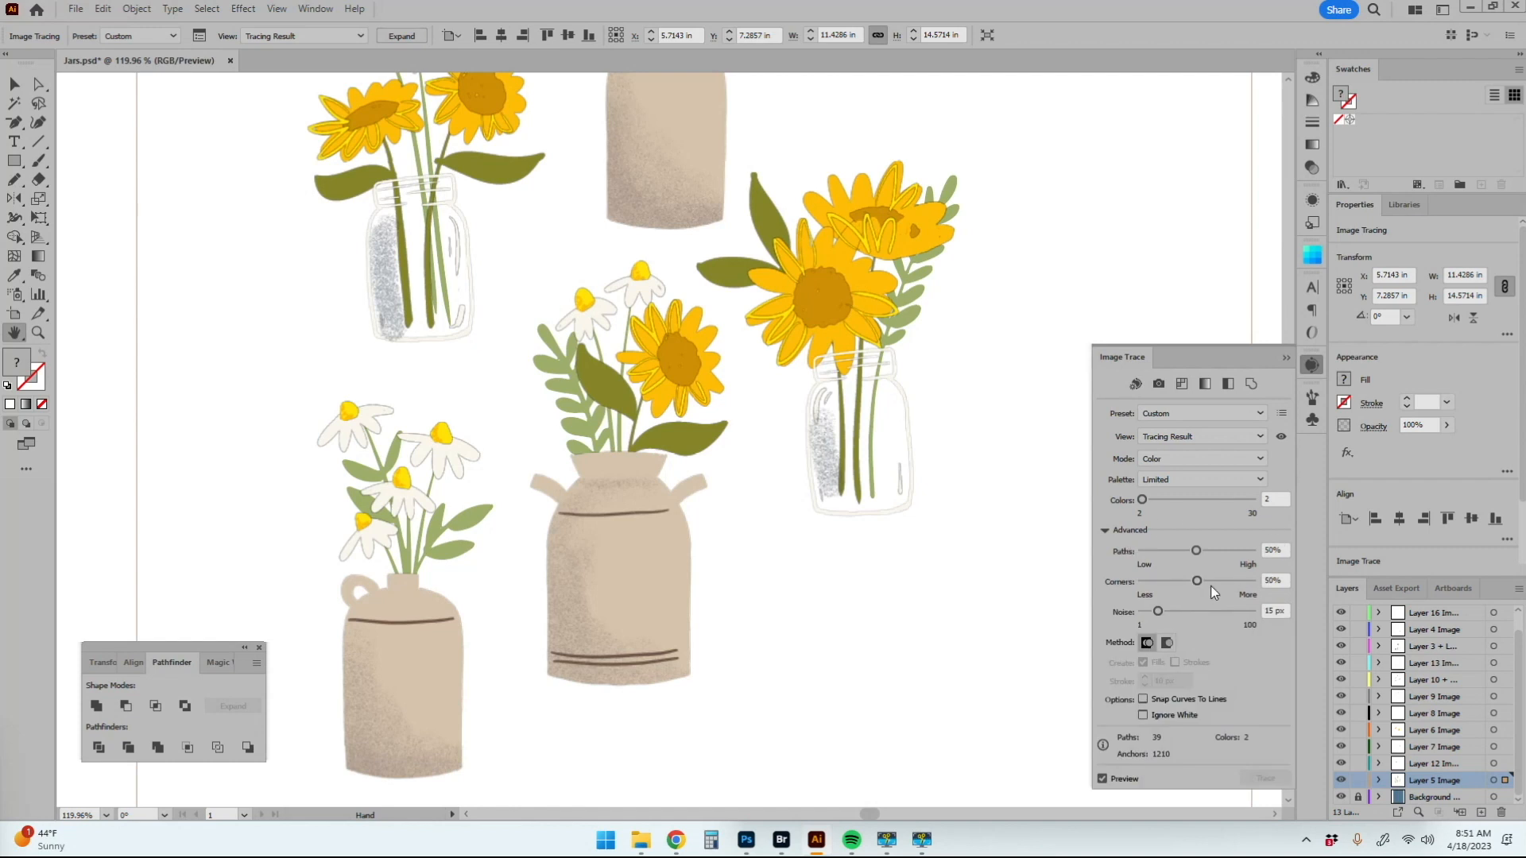
left_click_drag(1196, 552, 1228, 553)
left_click_drag(1197, 582, 1216, 585)
mouse_move(1158, 612)
left_mouse_down()
mouse_move(1146, 615)
mouse_move(1210, 613)
left_mouse_up()
left_click_drag(1211, 618, 1219, 613)
left_click(413, 36)
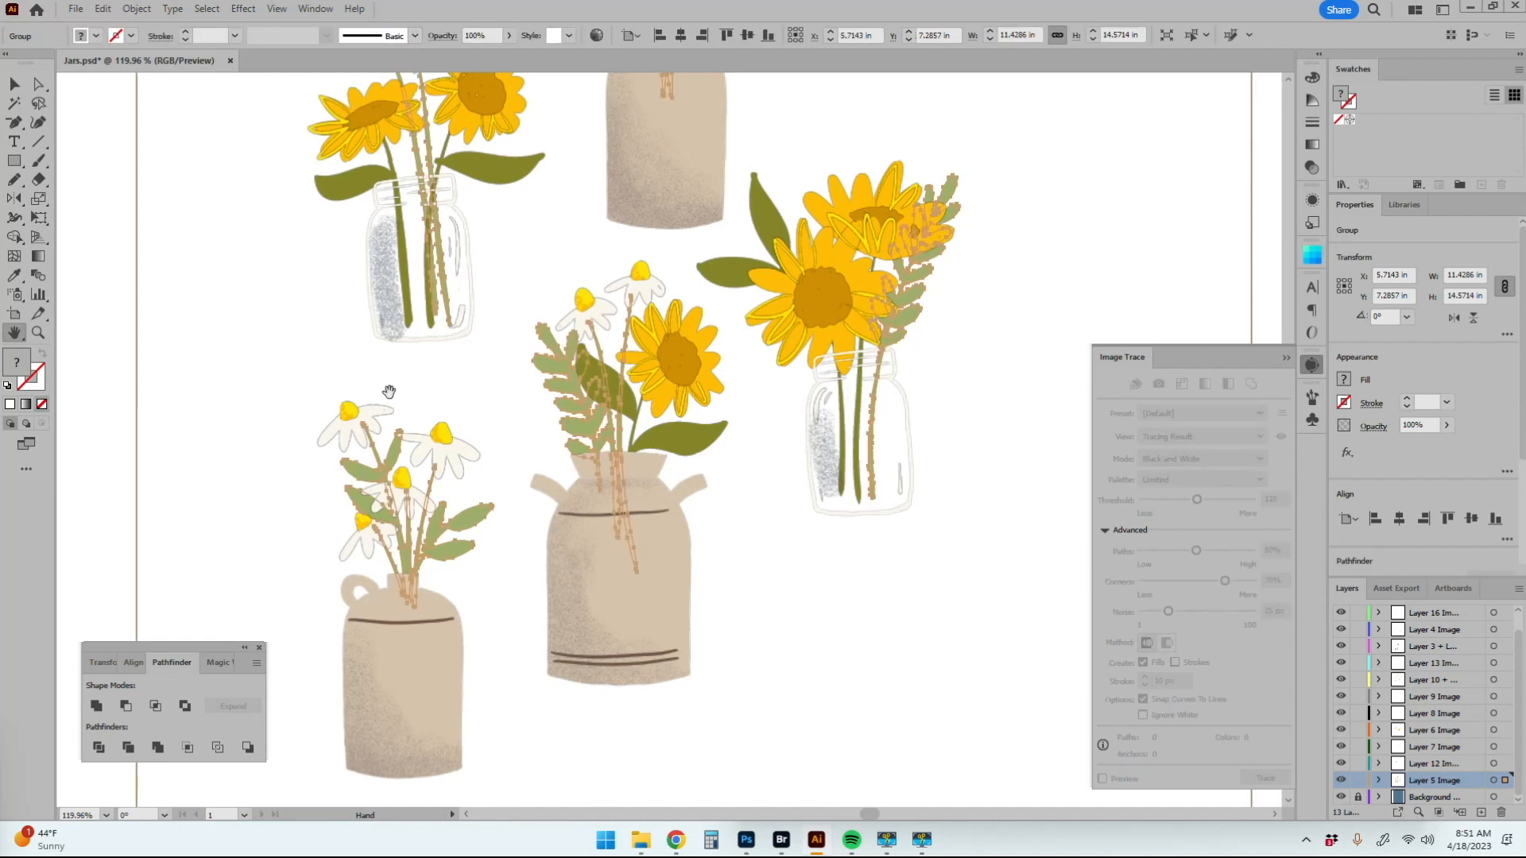
Step: Remove all white shapes from the expanded Layer 5 Image tracing with the Magic Wand and lock the layer
key("w")
left_click(121, 240)
left_click(264, 333)
key("ctrl+x")
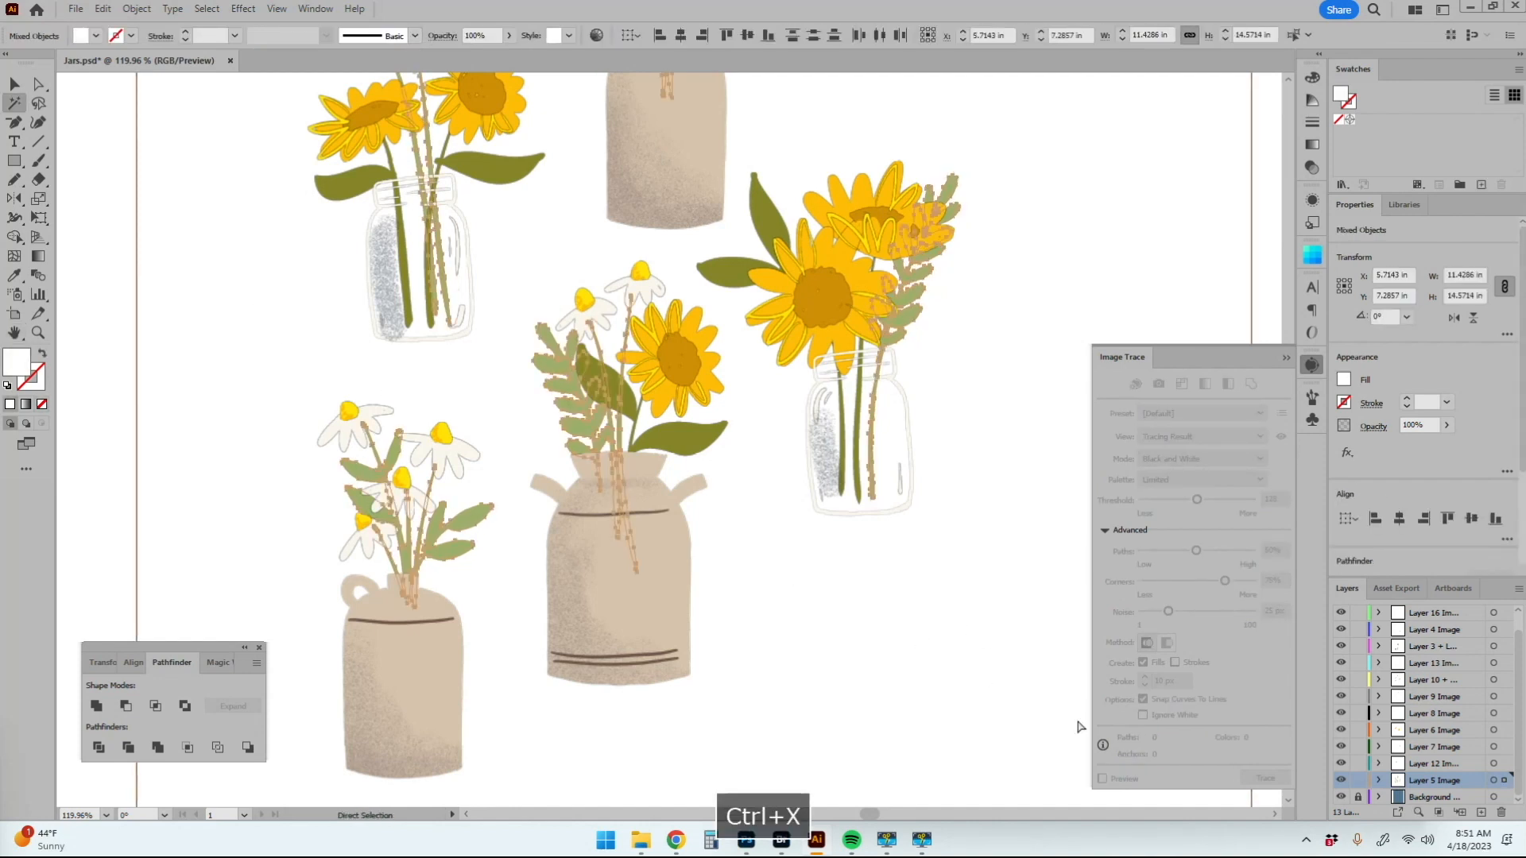
left_click(1359, 781)
Step: Trace the dark olive stems and leaves on Layer 12 Image with the 3 Colors preset and limit the tracing to 2 colors
left_click(1494, 764)
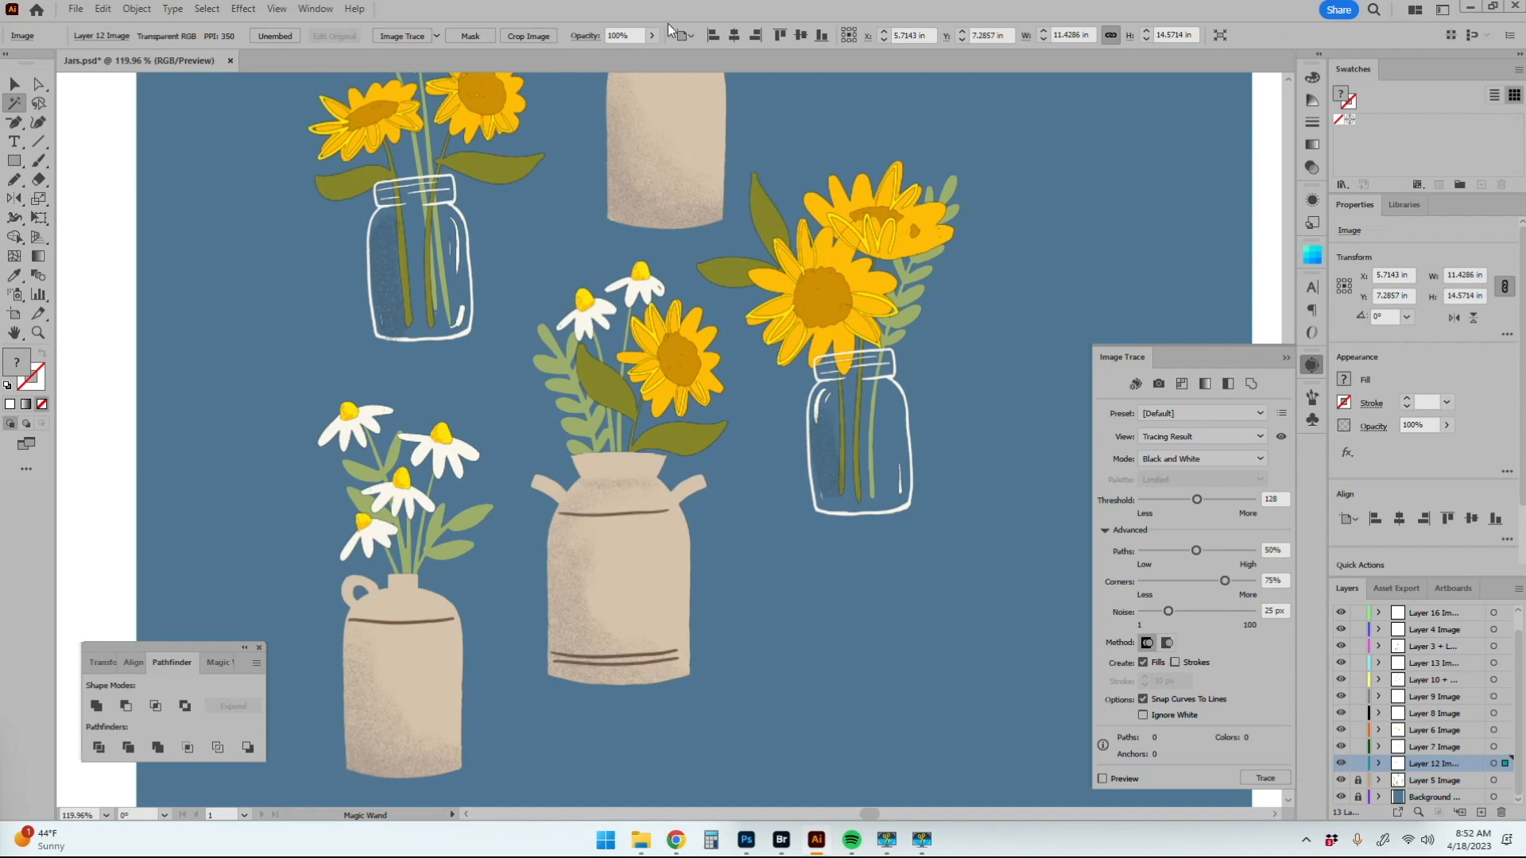
left_click(436, 35)
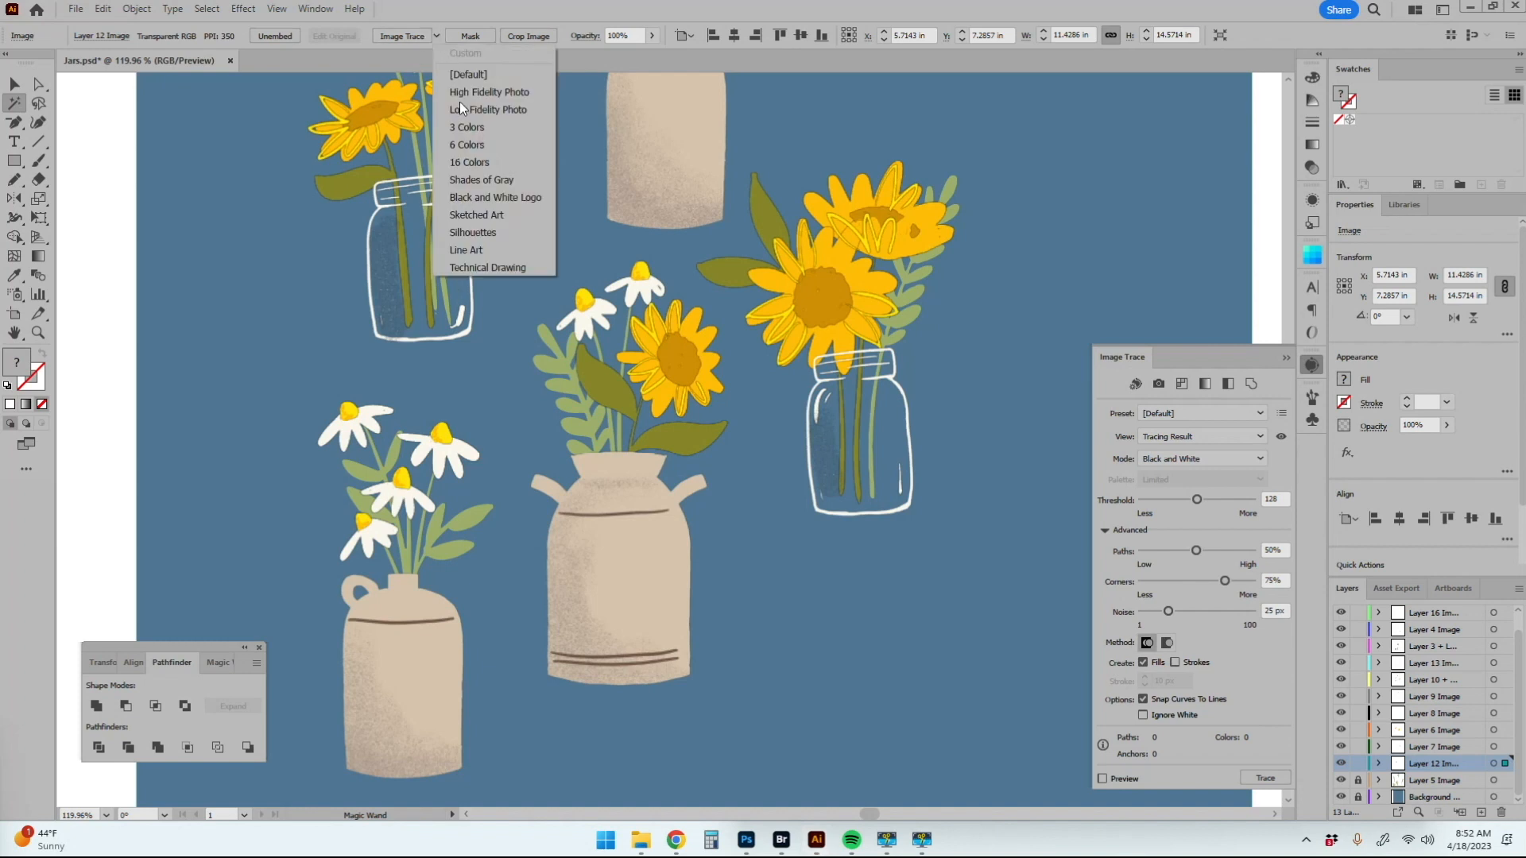
left_click(475, 127)
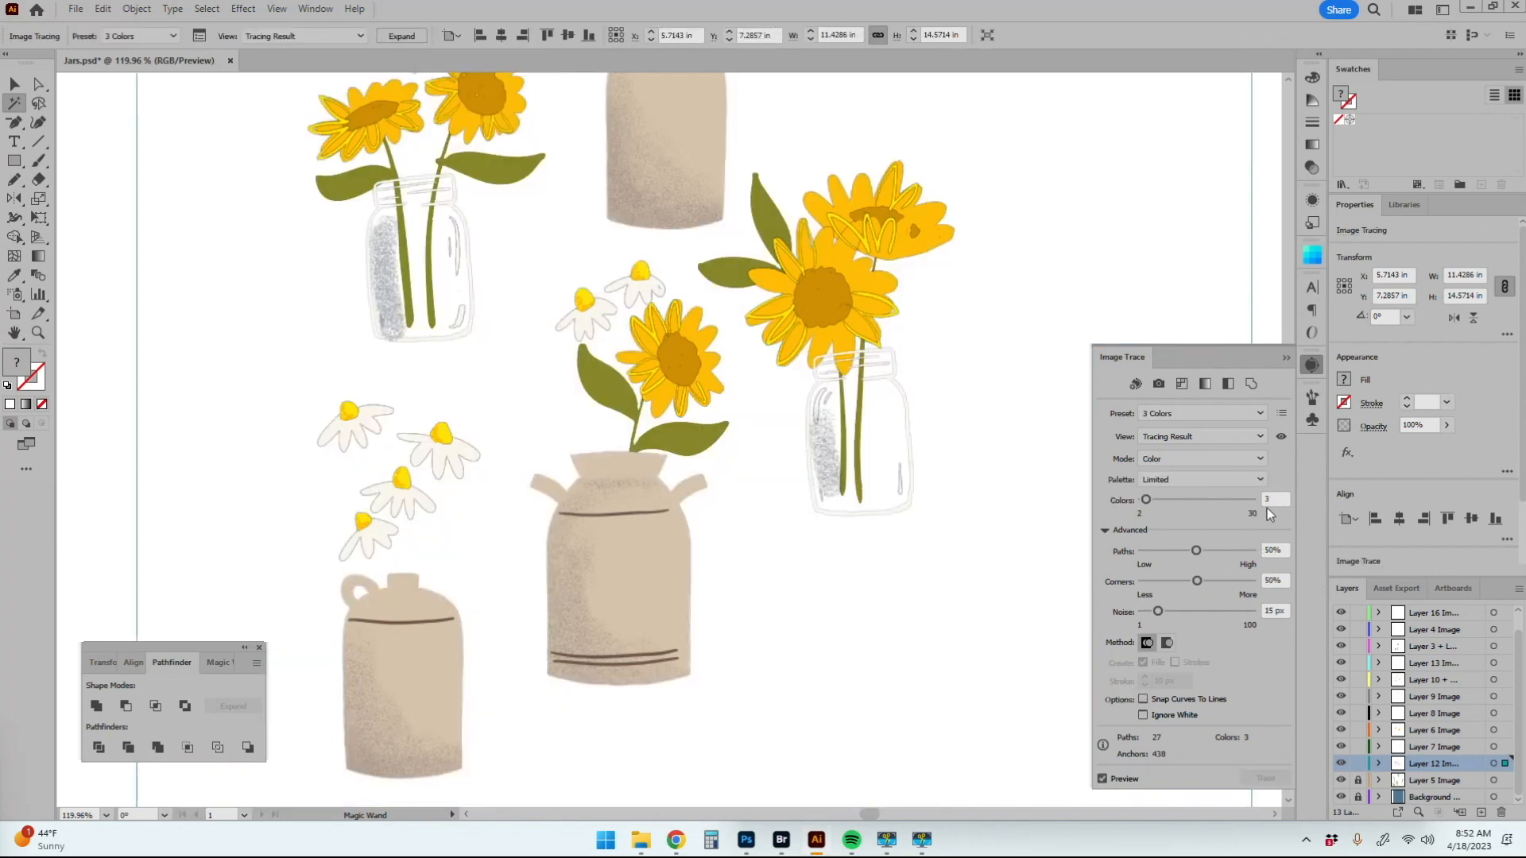
left_click(1269, 501)
type("2")
Step: Set the tracing's Paths to 61%, Corners to 67% and Noise to 51 px
left_click_drag(1197, 551, 1212, 556)
left_click_drag(1198, 581, 1215, 581)
left_click(1283, 414)
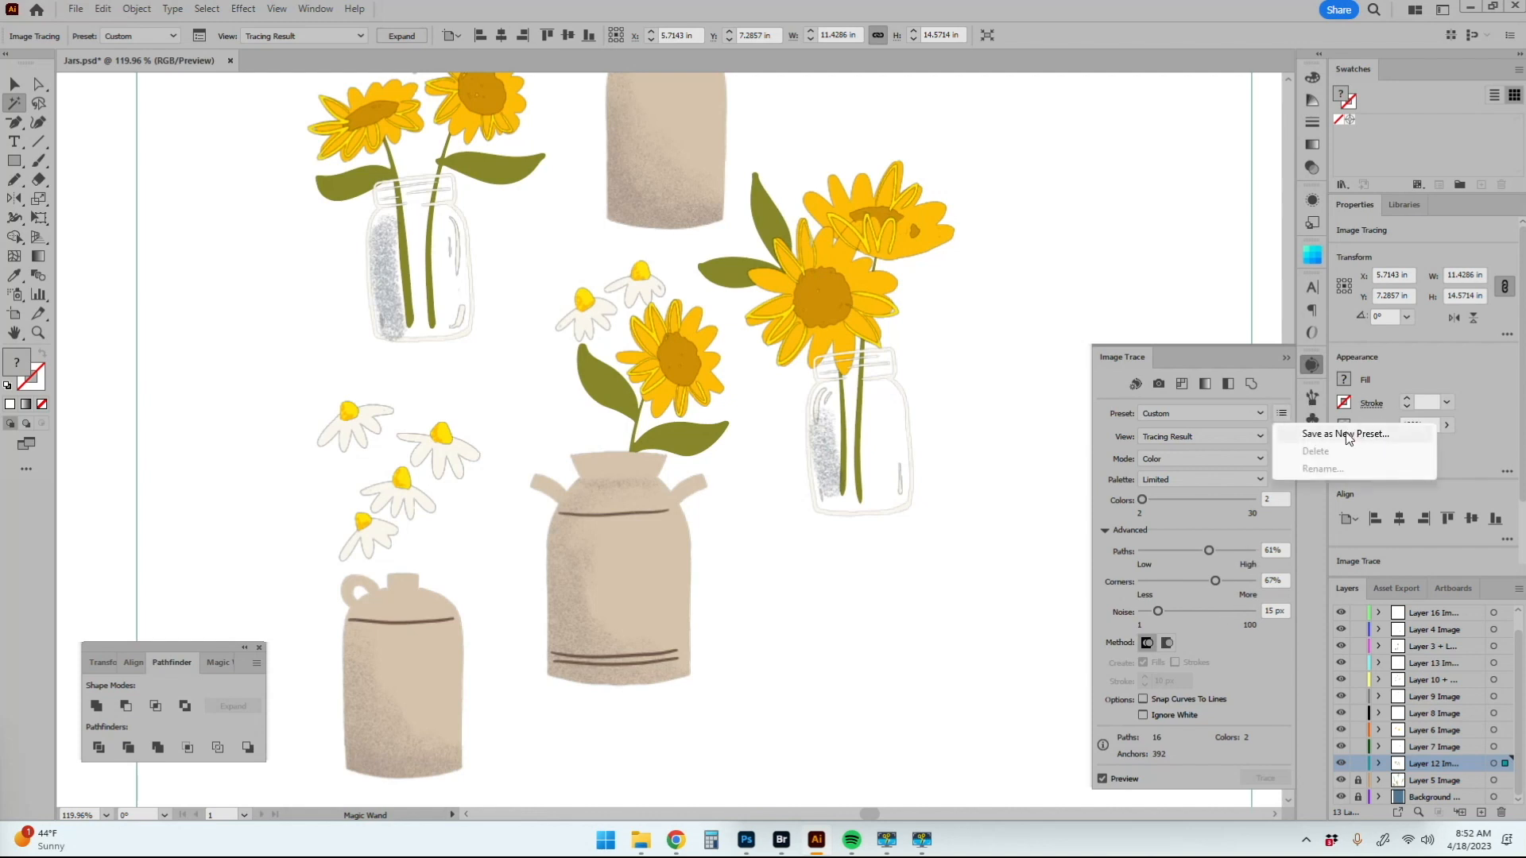
left_click(1275, 400)
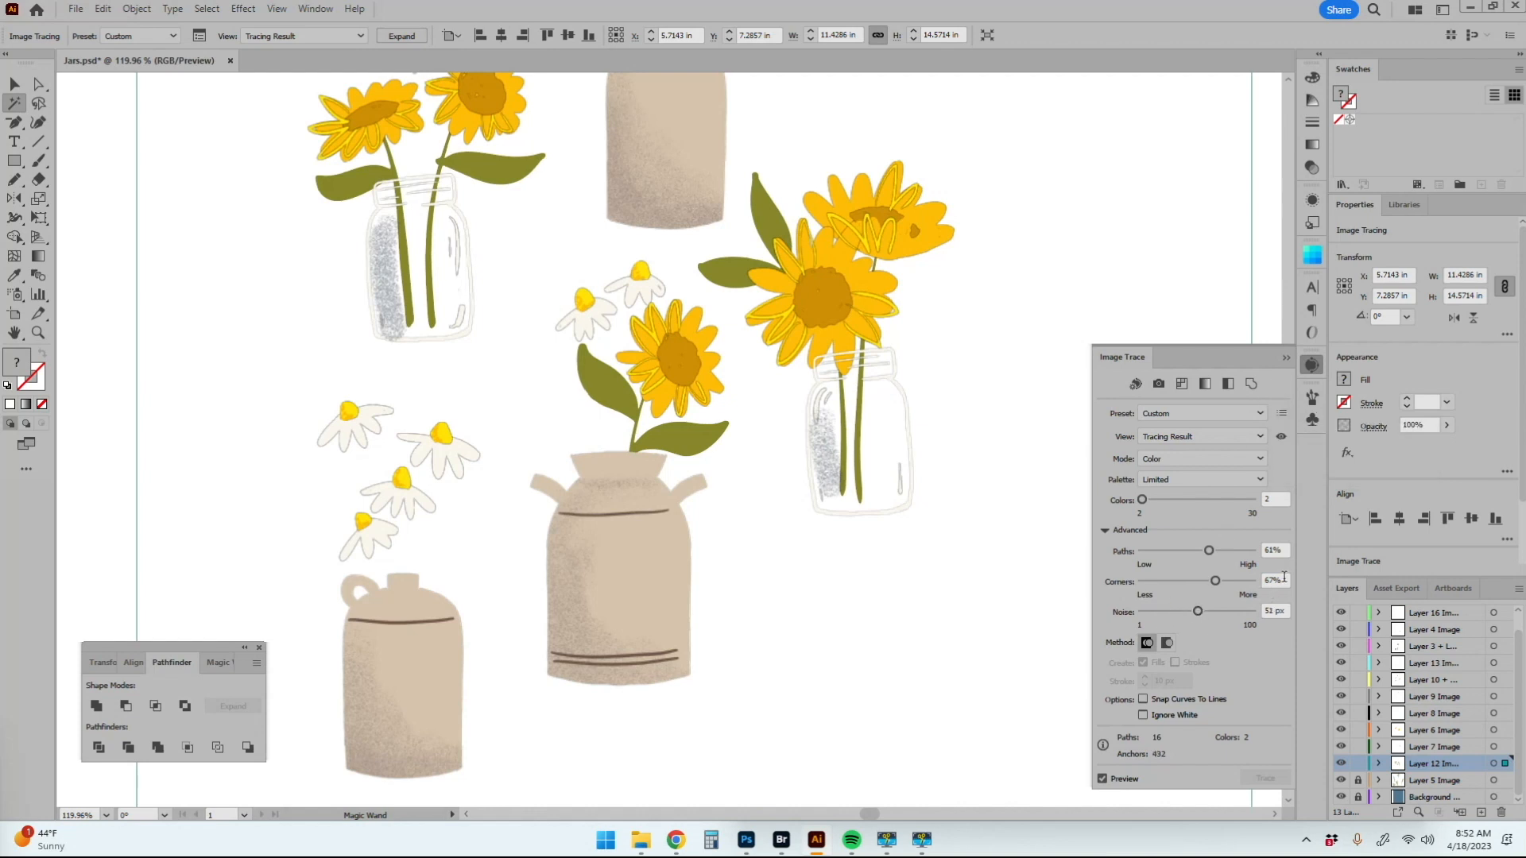
Step: Save the current tracing settings as a new Image Trace preset named Procreate
left_click(1282, 414)
left_click(1367, 435)
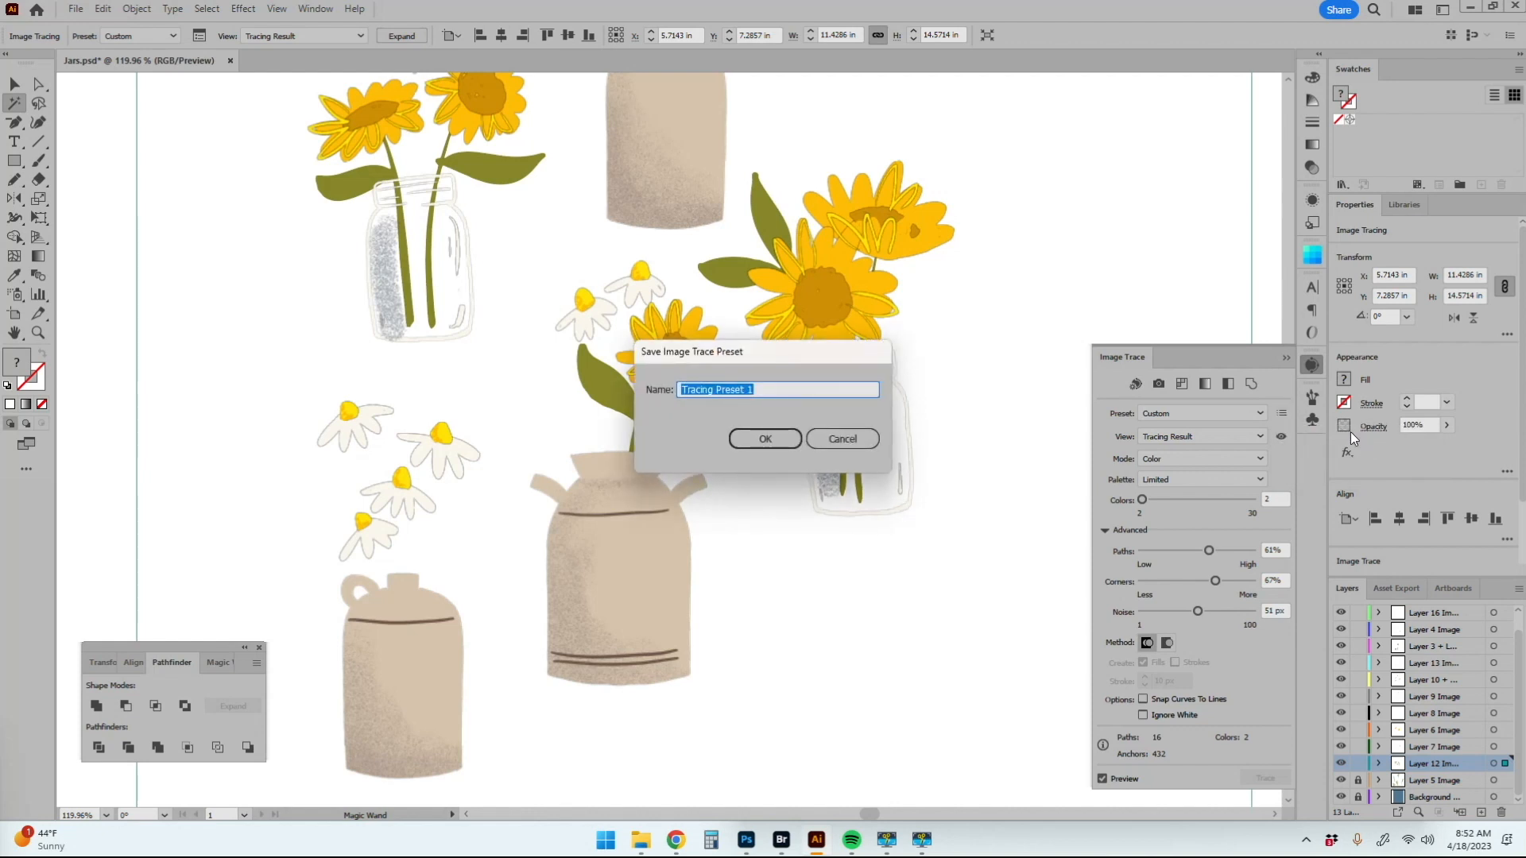
type("Procreate")
left_click(765, 439)
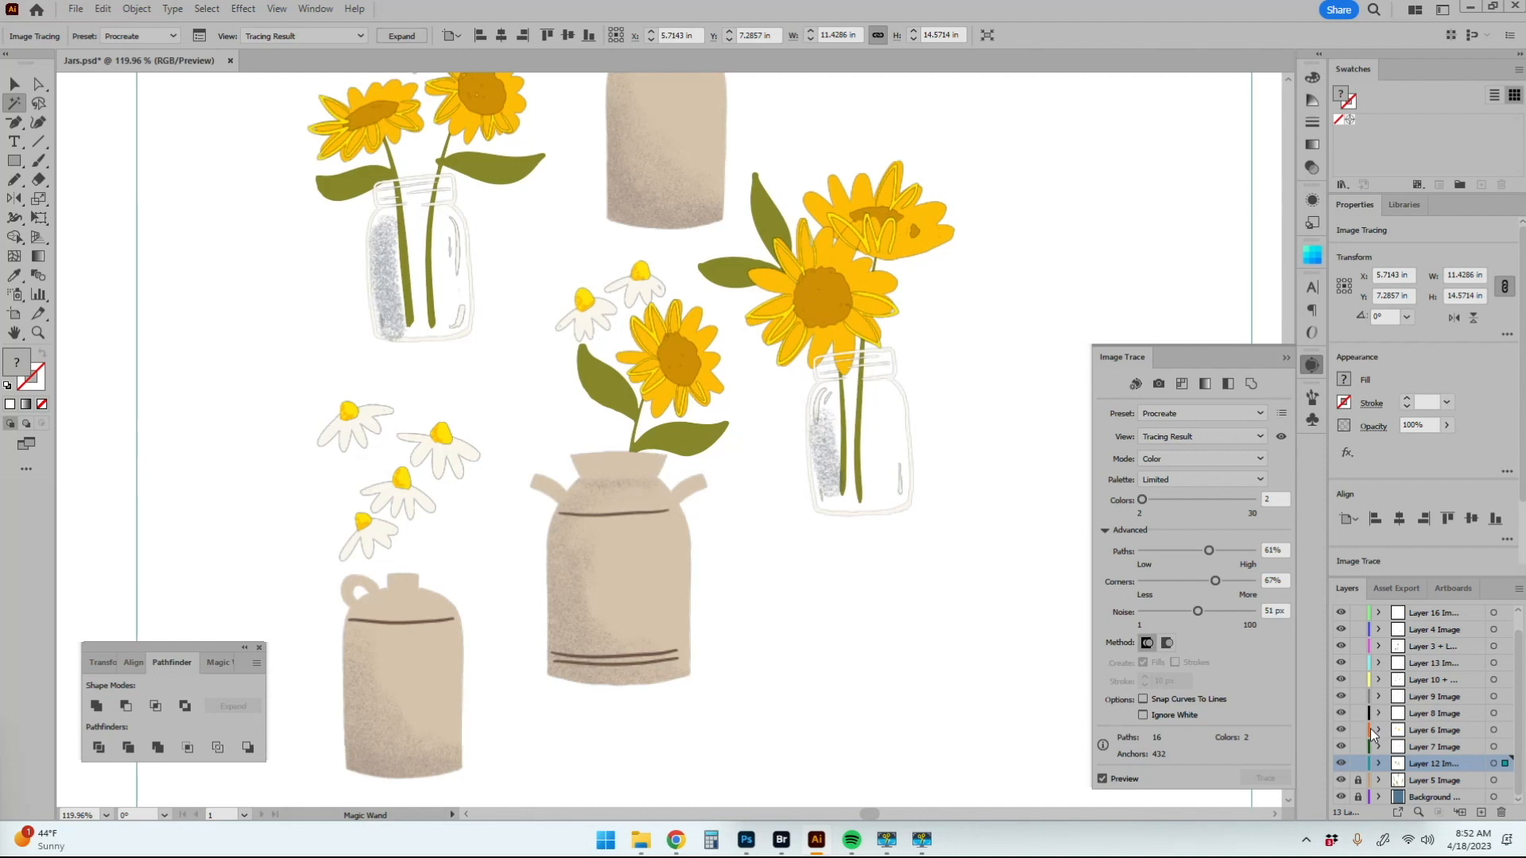
Step: Expand the Layer 12 Image tracing, cut away its white background shapes and lock the layer
left_click(420, 39)
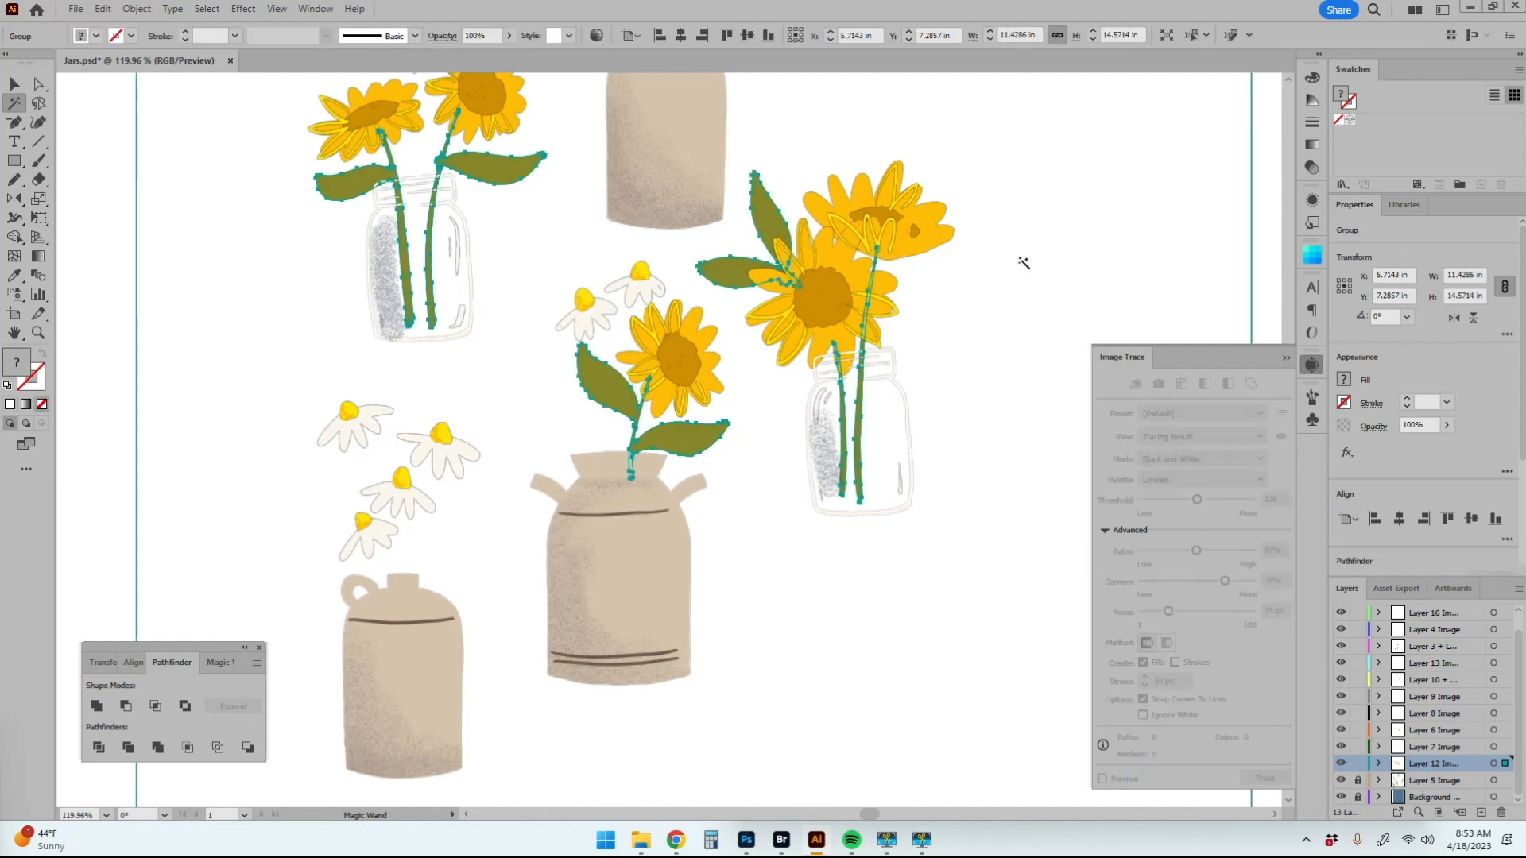
key("ctrl+8")
key("ctrl+x")
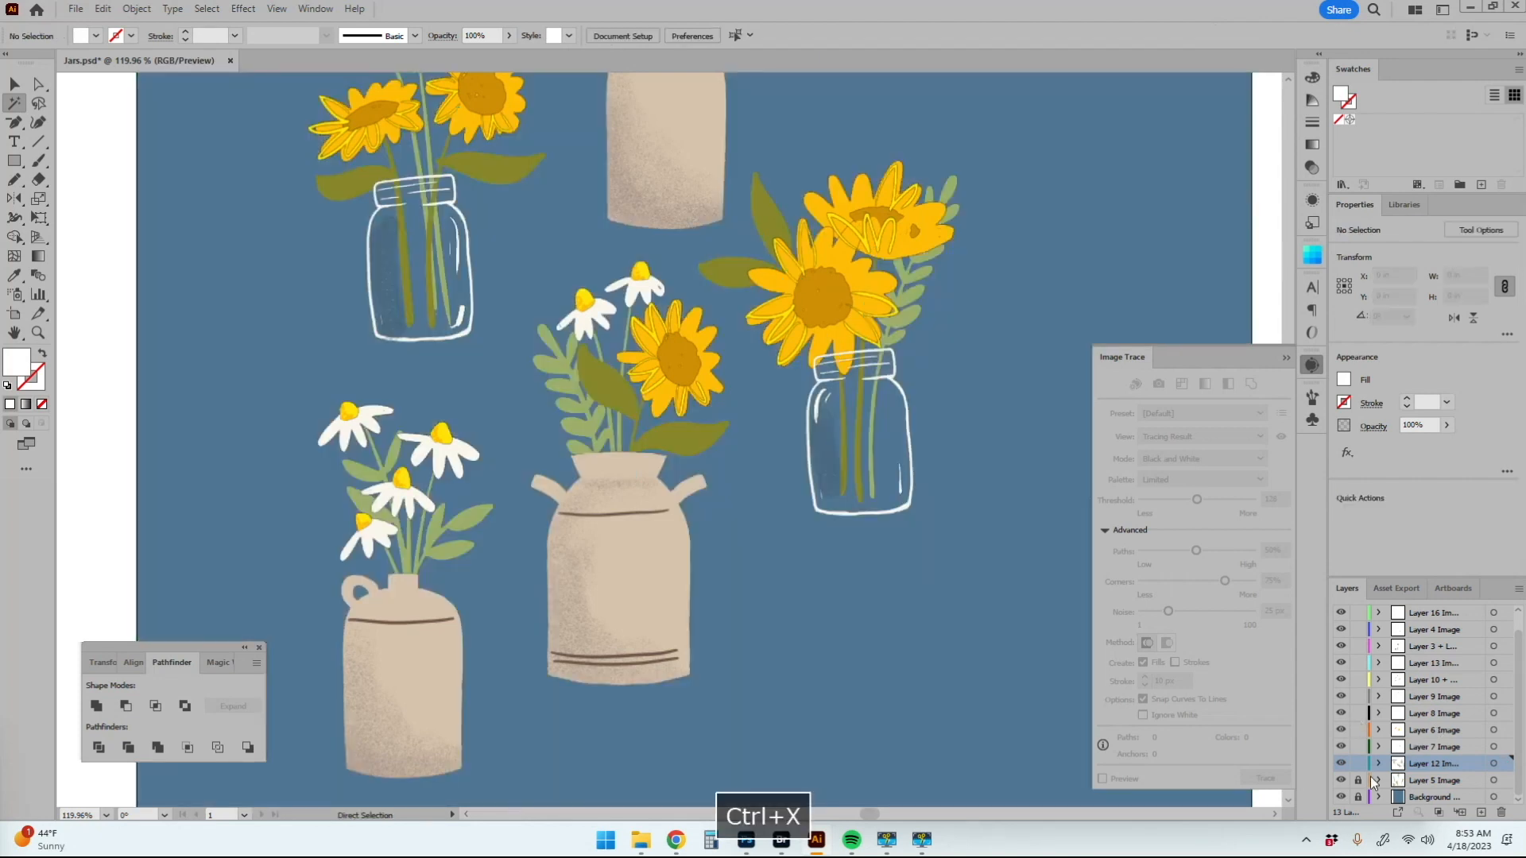
left_click(1358, 763)
Step: Select the rear sunflower's petals on Layer 7 Image and trace them with the Procreate preset
left_click(1508, 751)
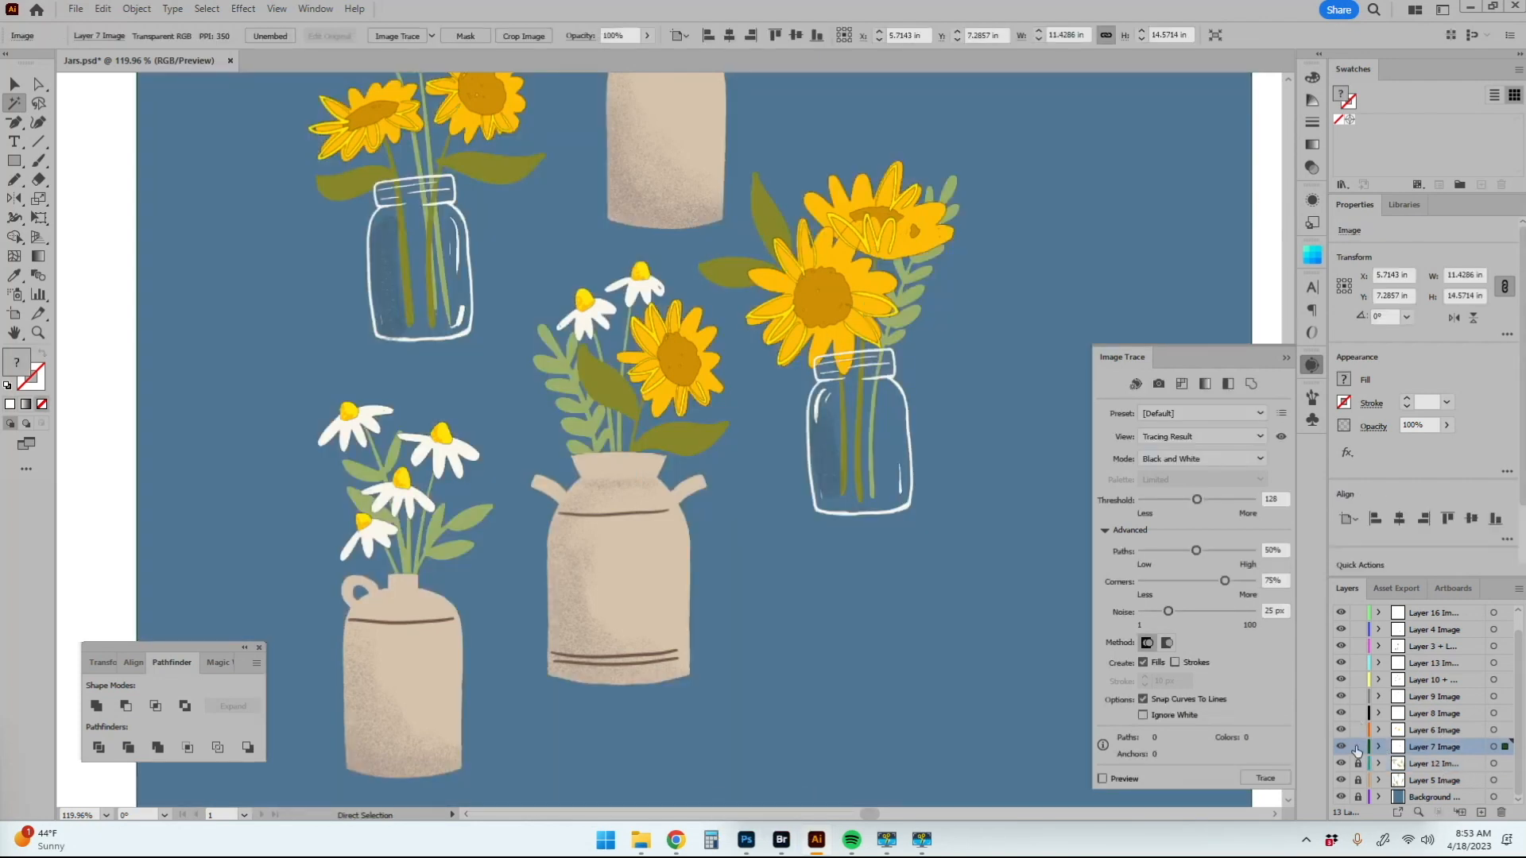
left_click(1342, 748)
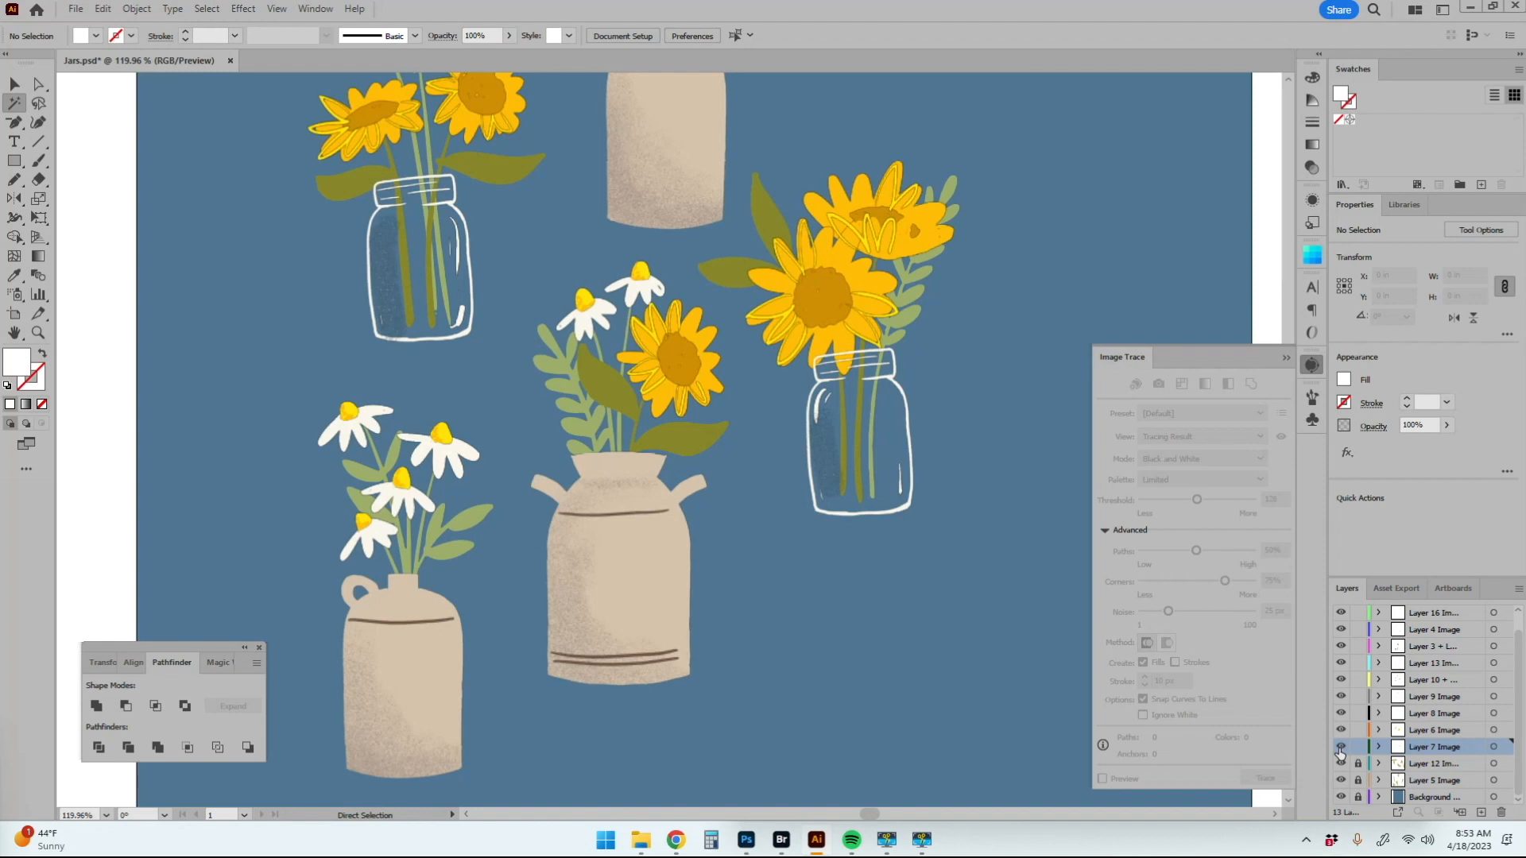
left_click(1504, 748)
left_click(431, 36)
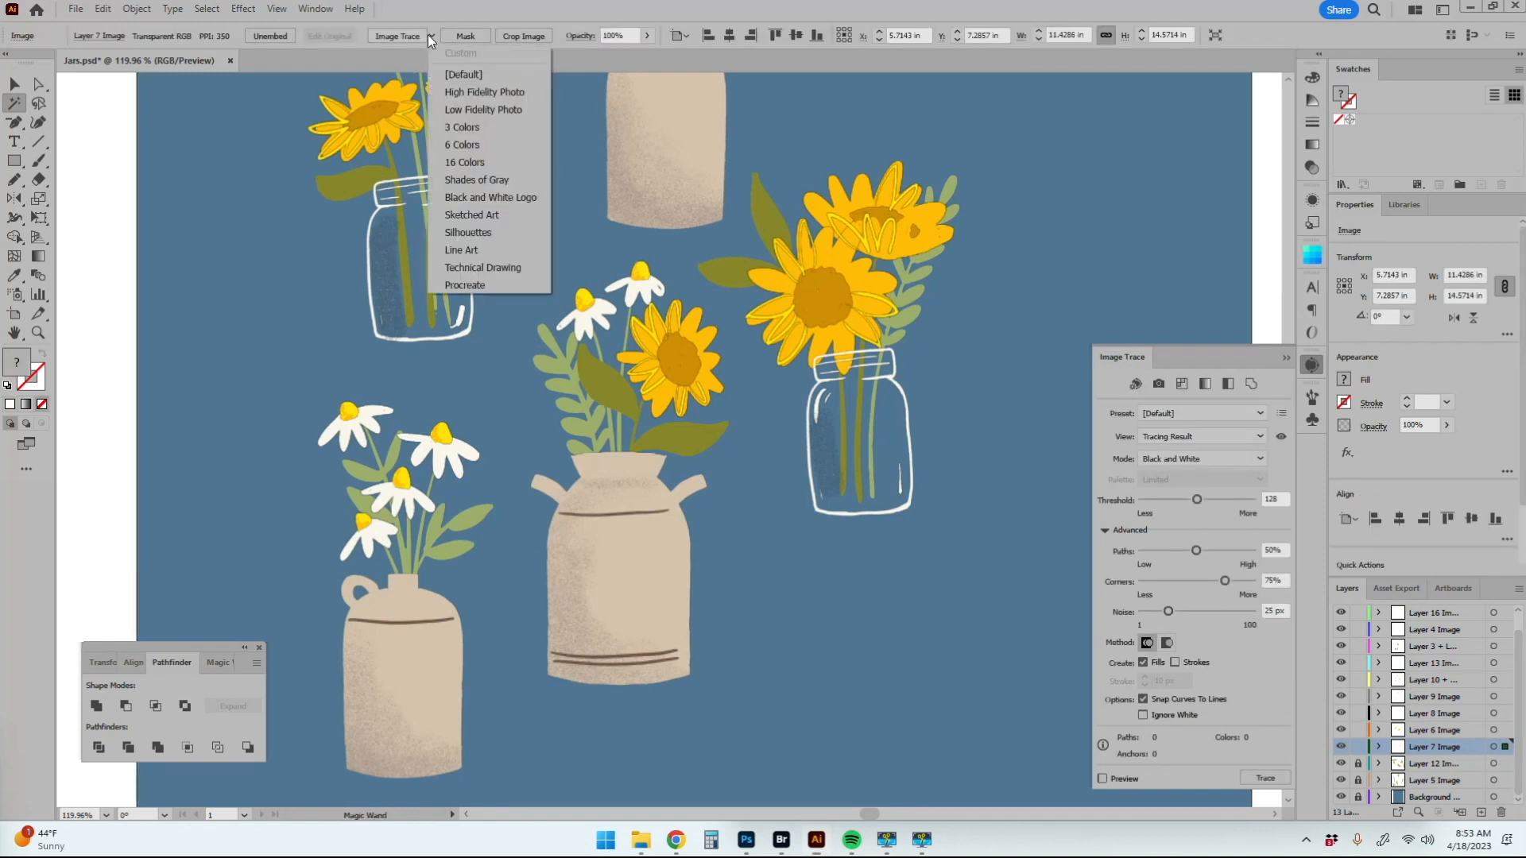
left_click(497, 283)
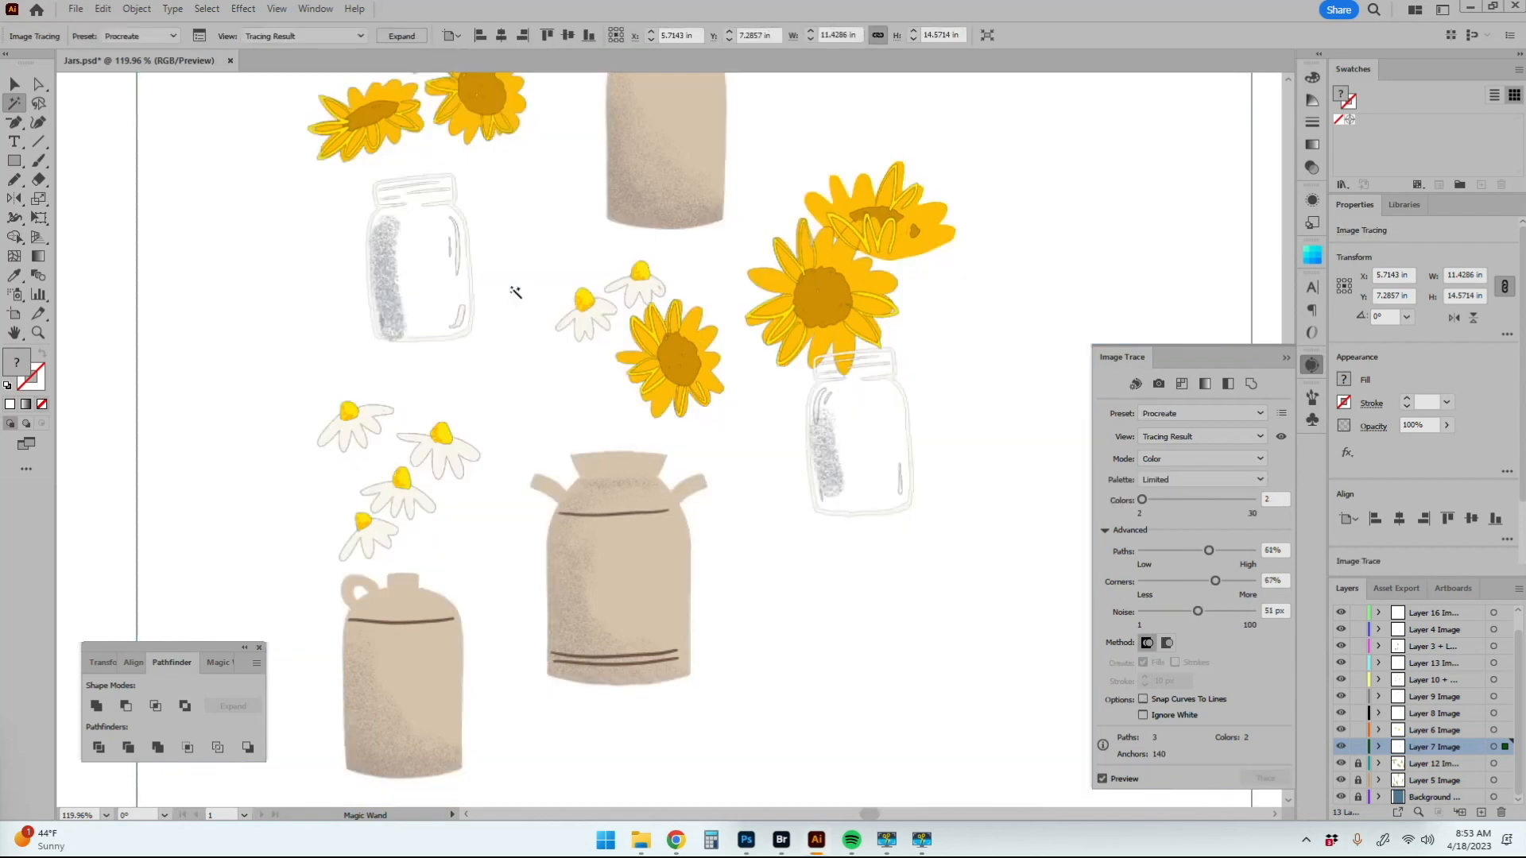
Step: Expand the Layer 7 Image tracing, cut away its white background and lock the layer
left_click(390, 36)
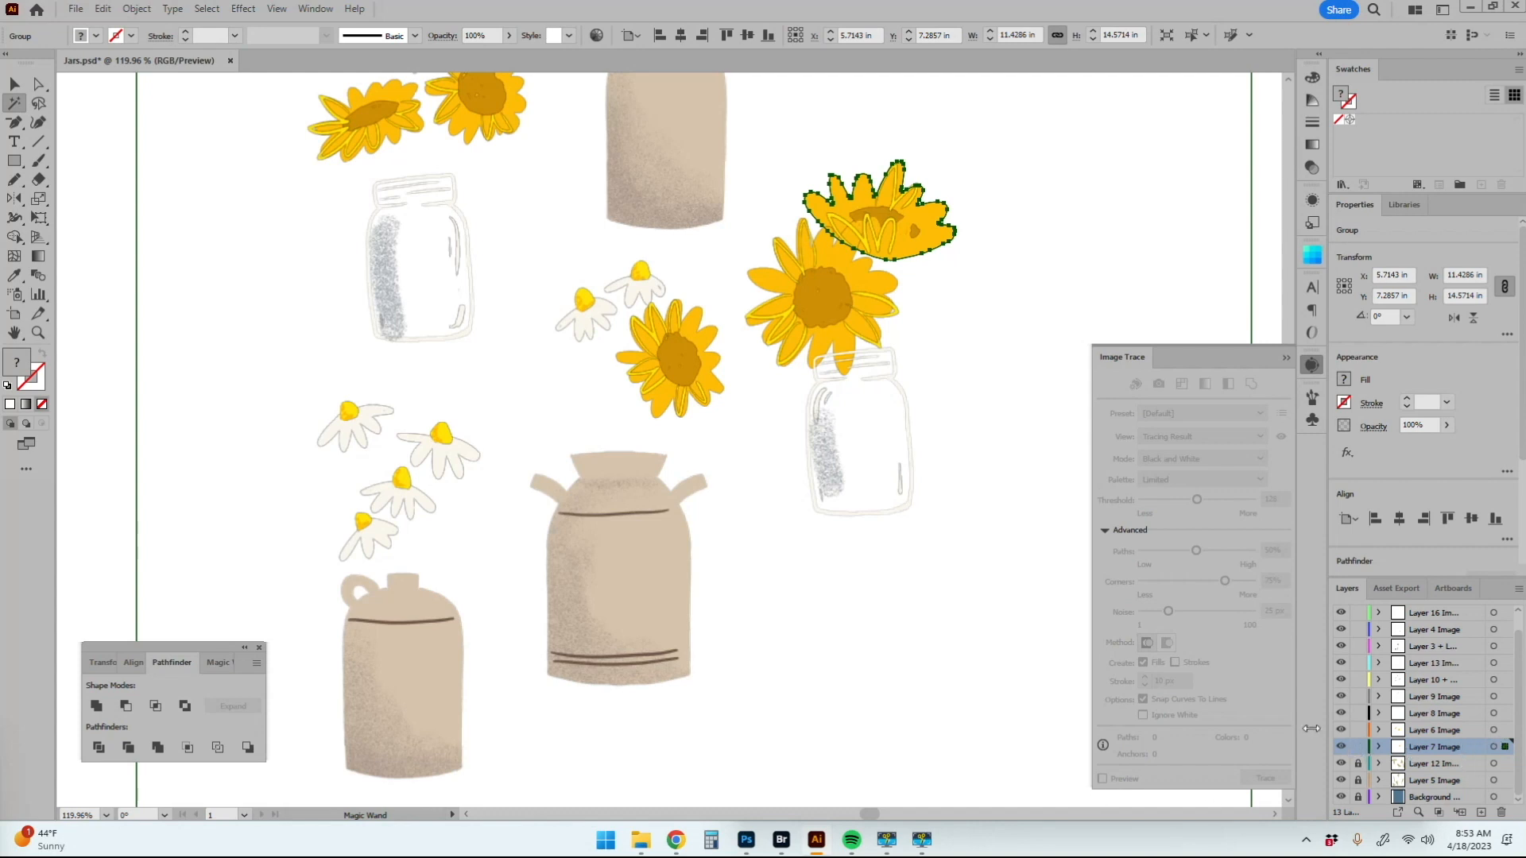
left_click(1358, 747)
key("ctrl+x")
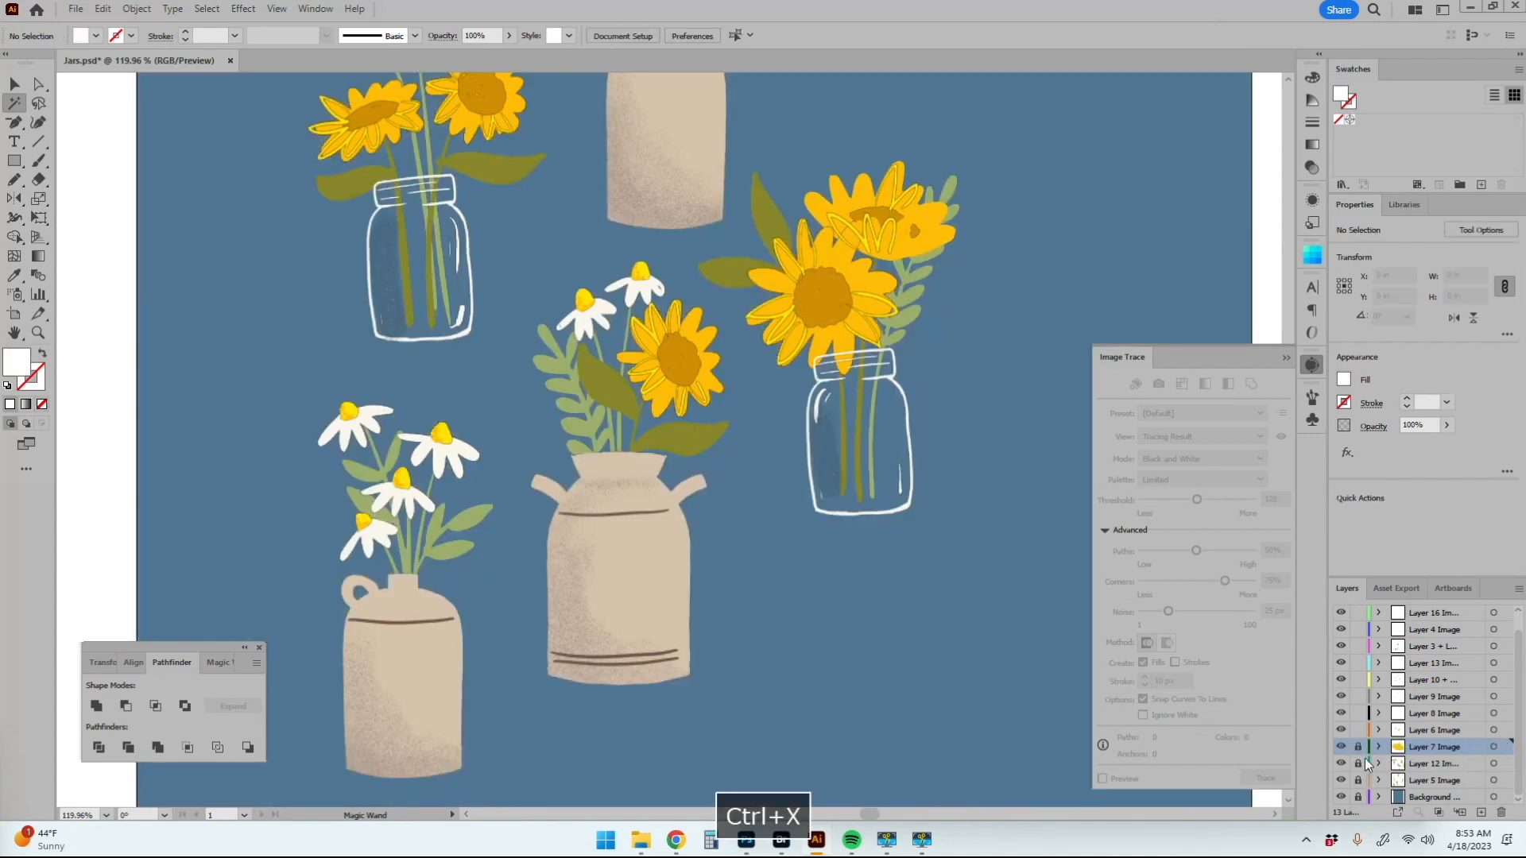
Step: Trace the sunflower petals on Layer 6 Image with the Procreate preset and raise the tracing's Noise setting
left_click(1505, 730)
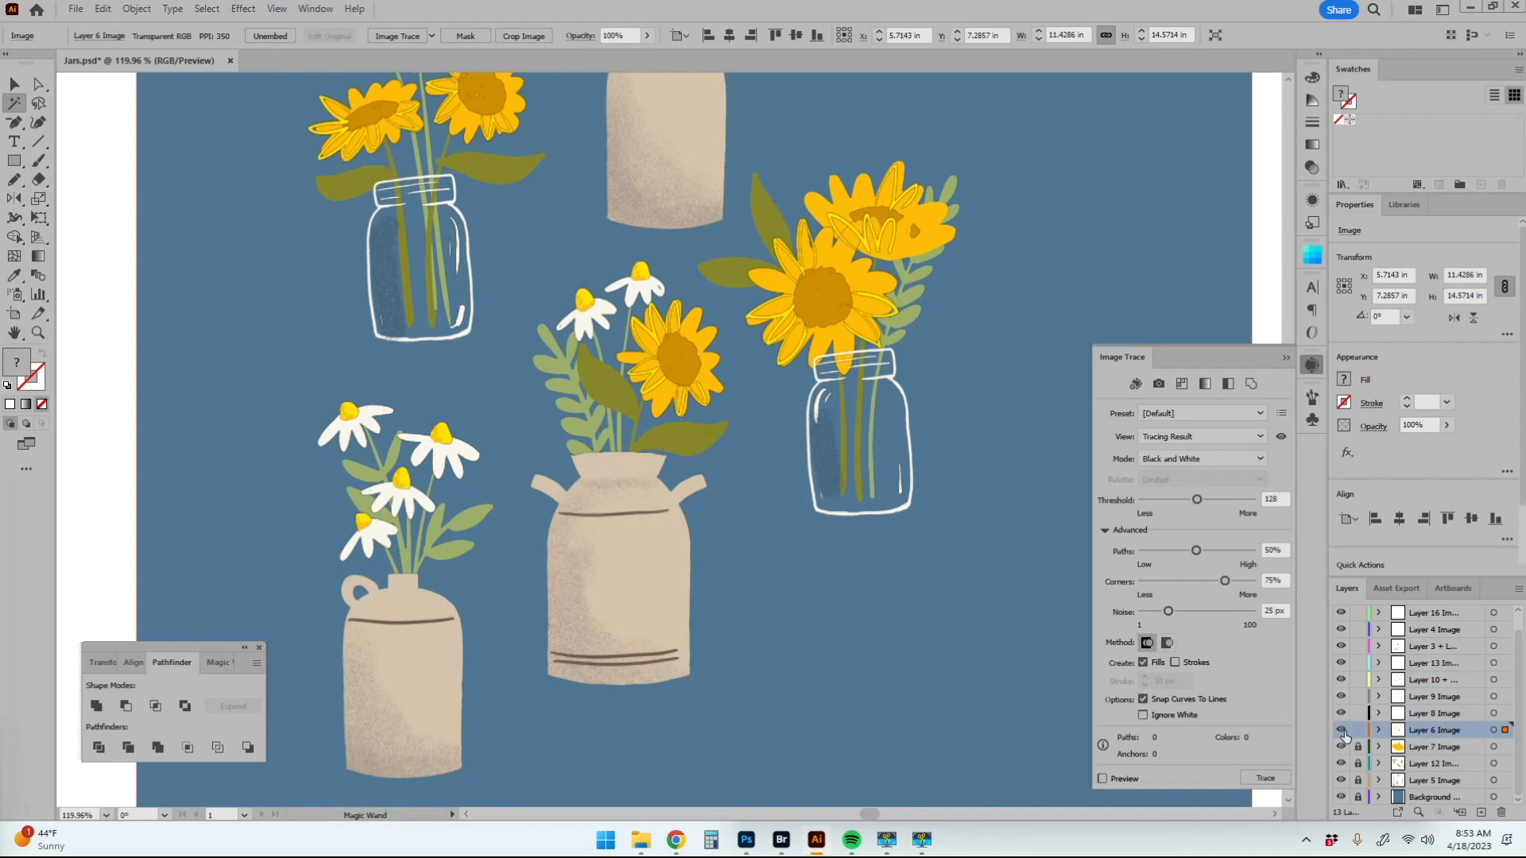
left_click(1342, 731)
left_click(1342, 731)
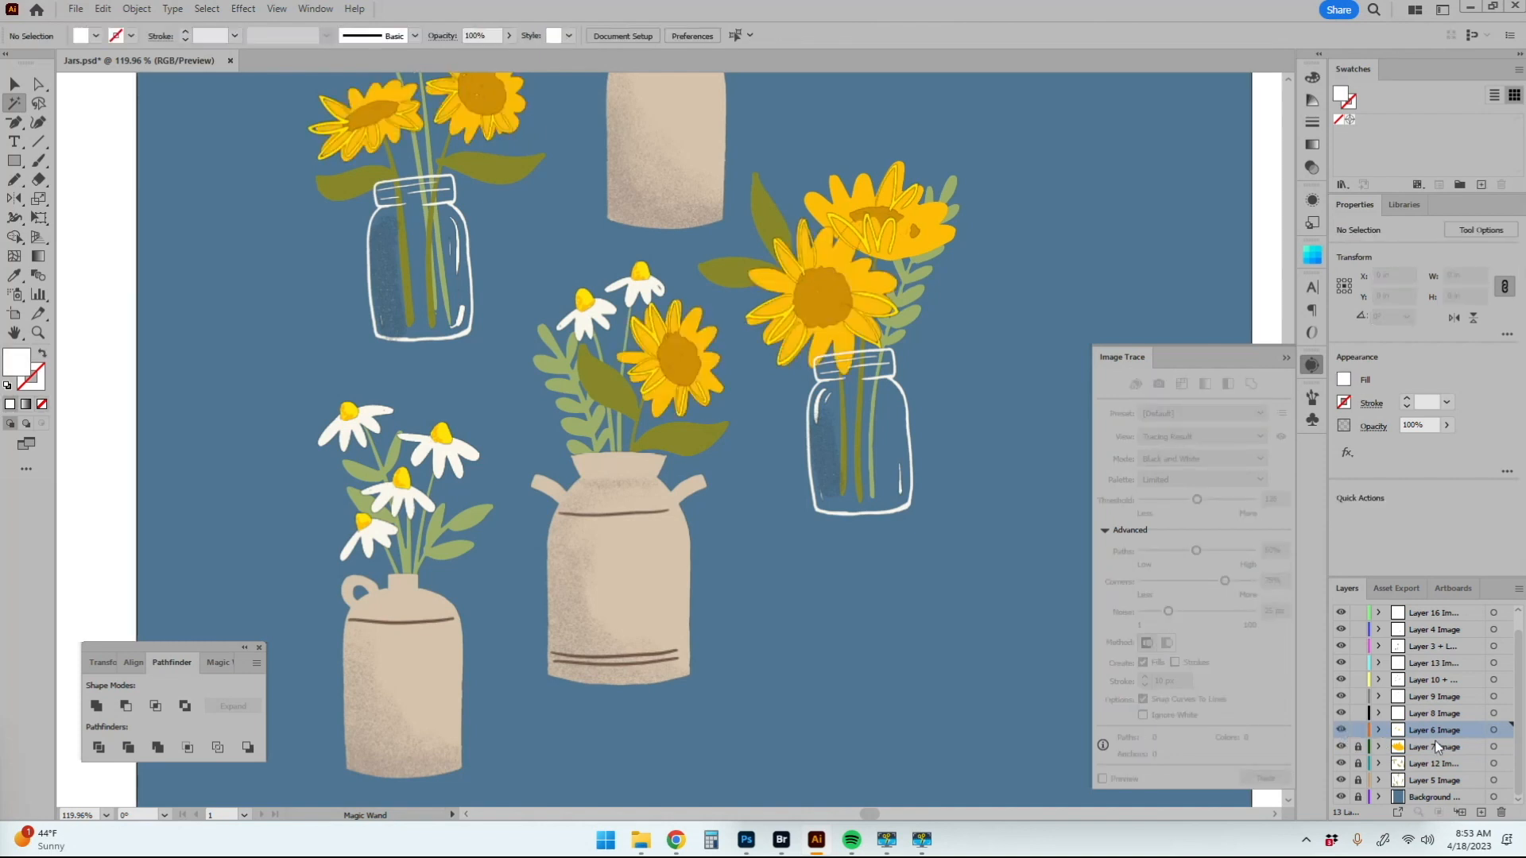
left_click(1496, 730)
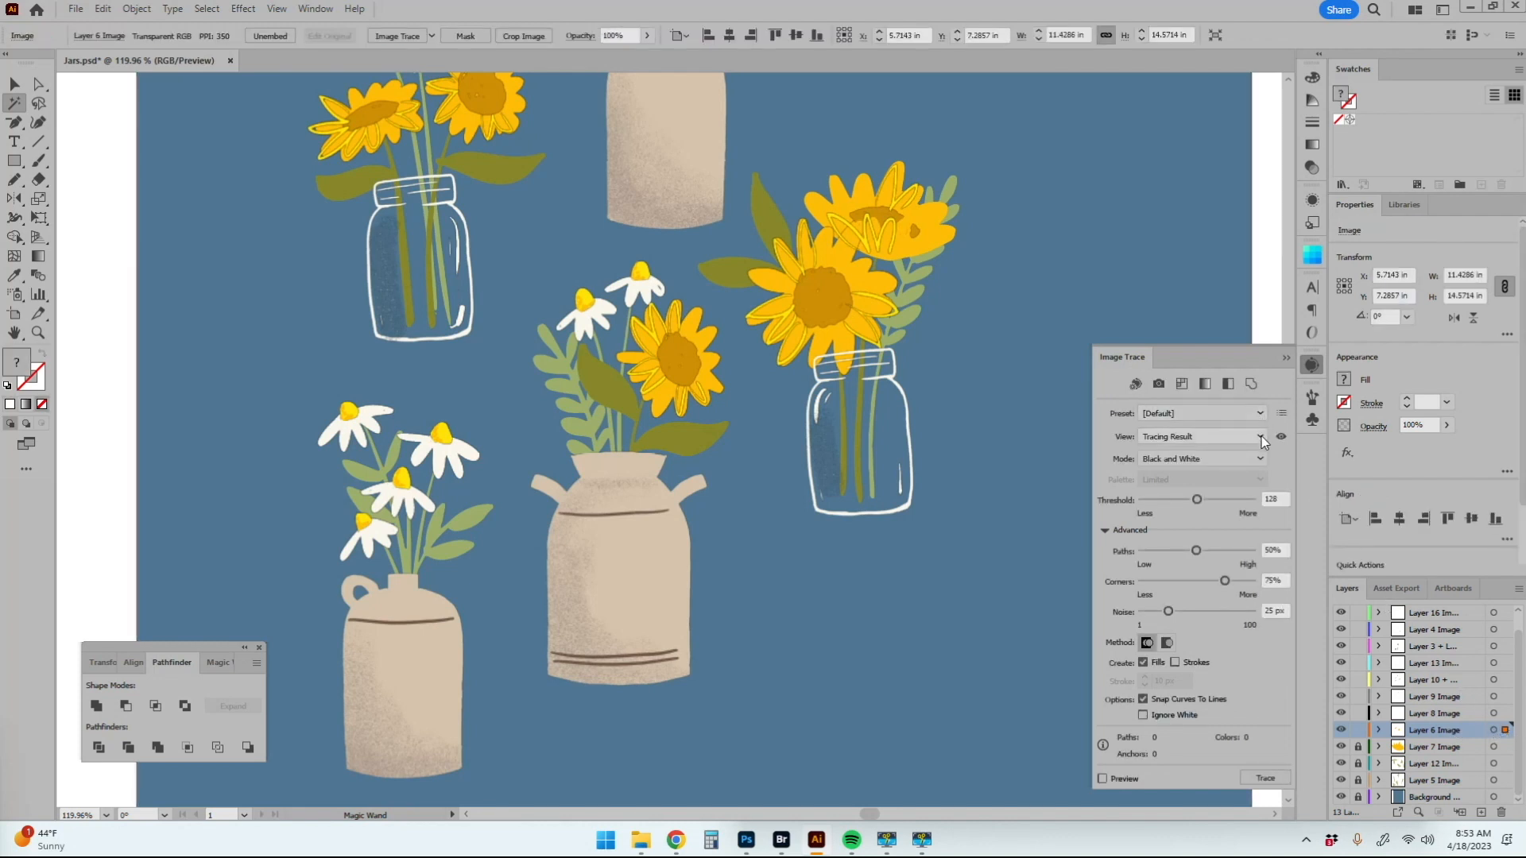
left_click(1260, 460)
left_click(1284, 457)
left_click(1263, 413)
left_click(1198, 664)
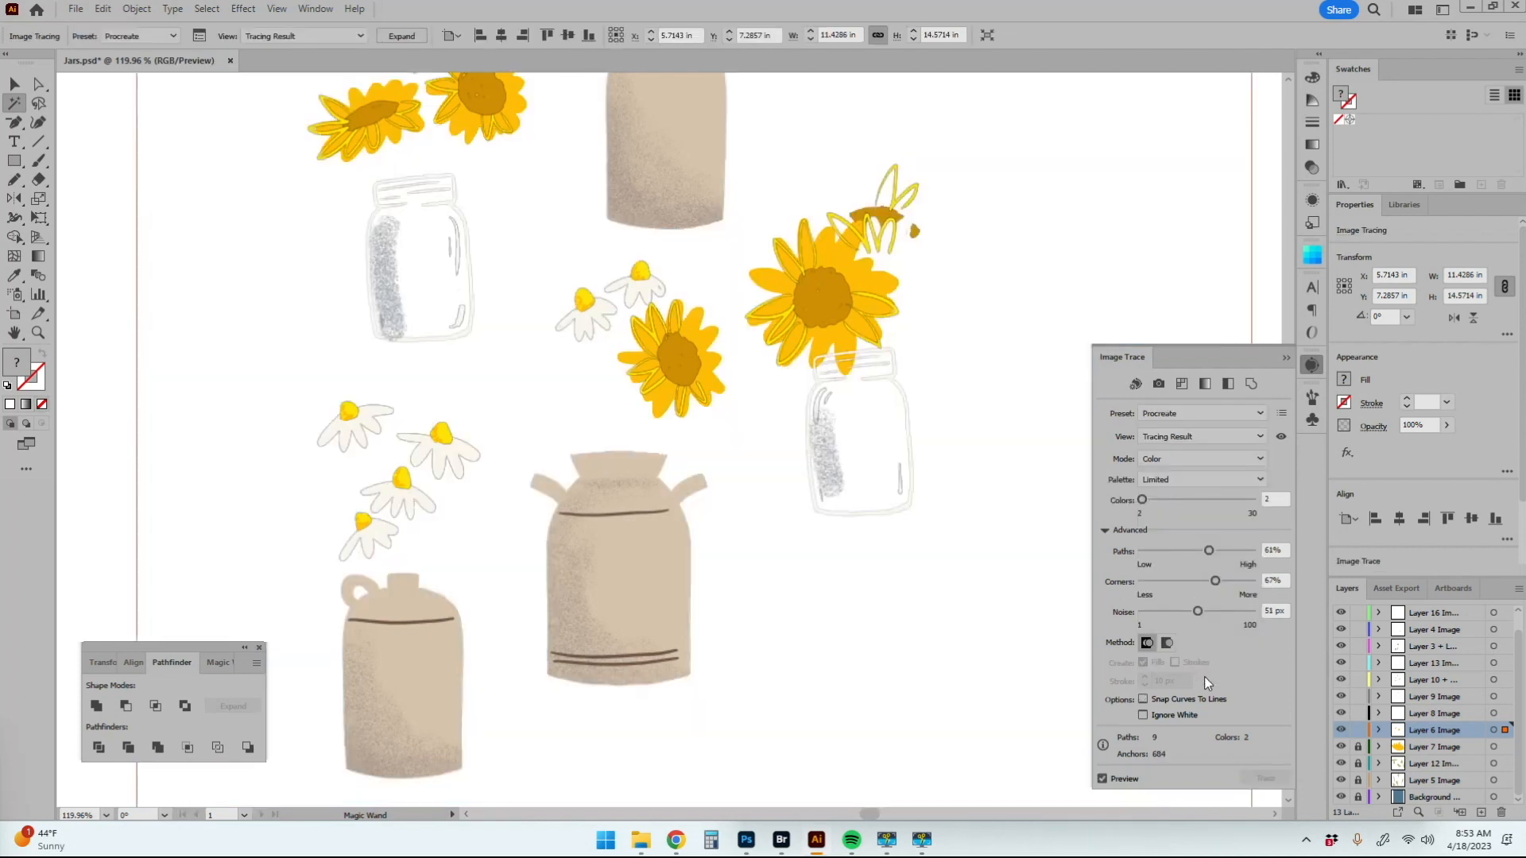
left_click(1224, 612)
Step: Expand the Layer 6 Image tracing, cut away its white background and lock the layer
left_click(402, 35)
key("ctrl+x")
left_click(1359, 729)
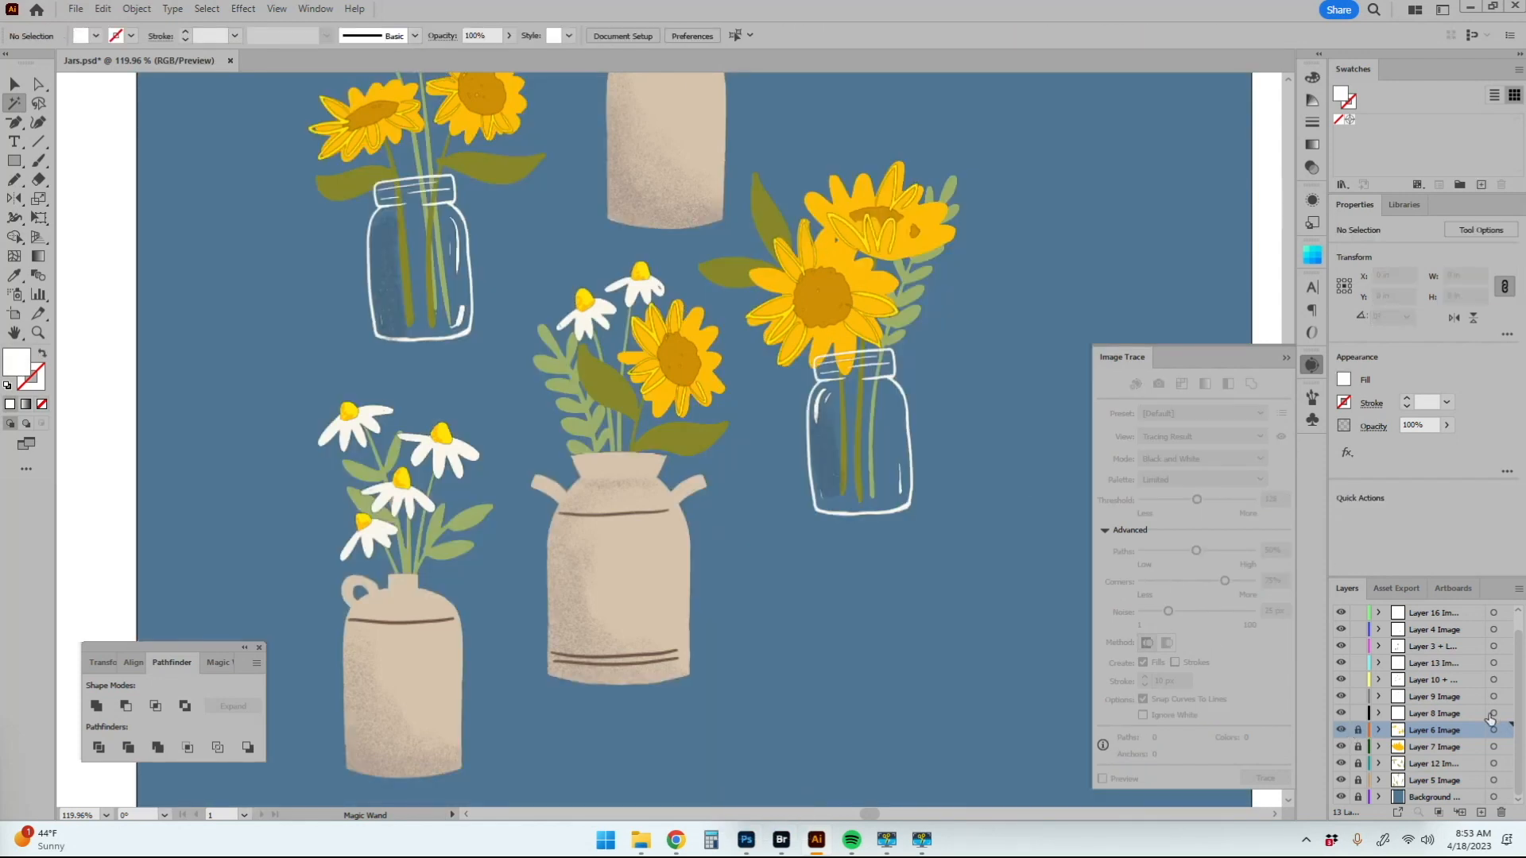
Step: Trace the sunflower centers on Layer 8 Image with the Procreate preset, raising Corners slightly and lowering Noise
left_click(1340, 715)
left_click(1506, 713)
left_click(1258, 414)
left_click(1183, 662)
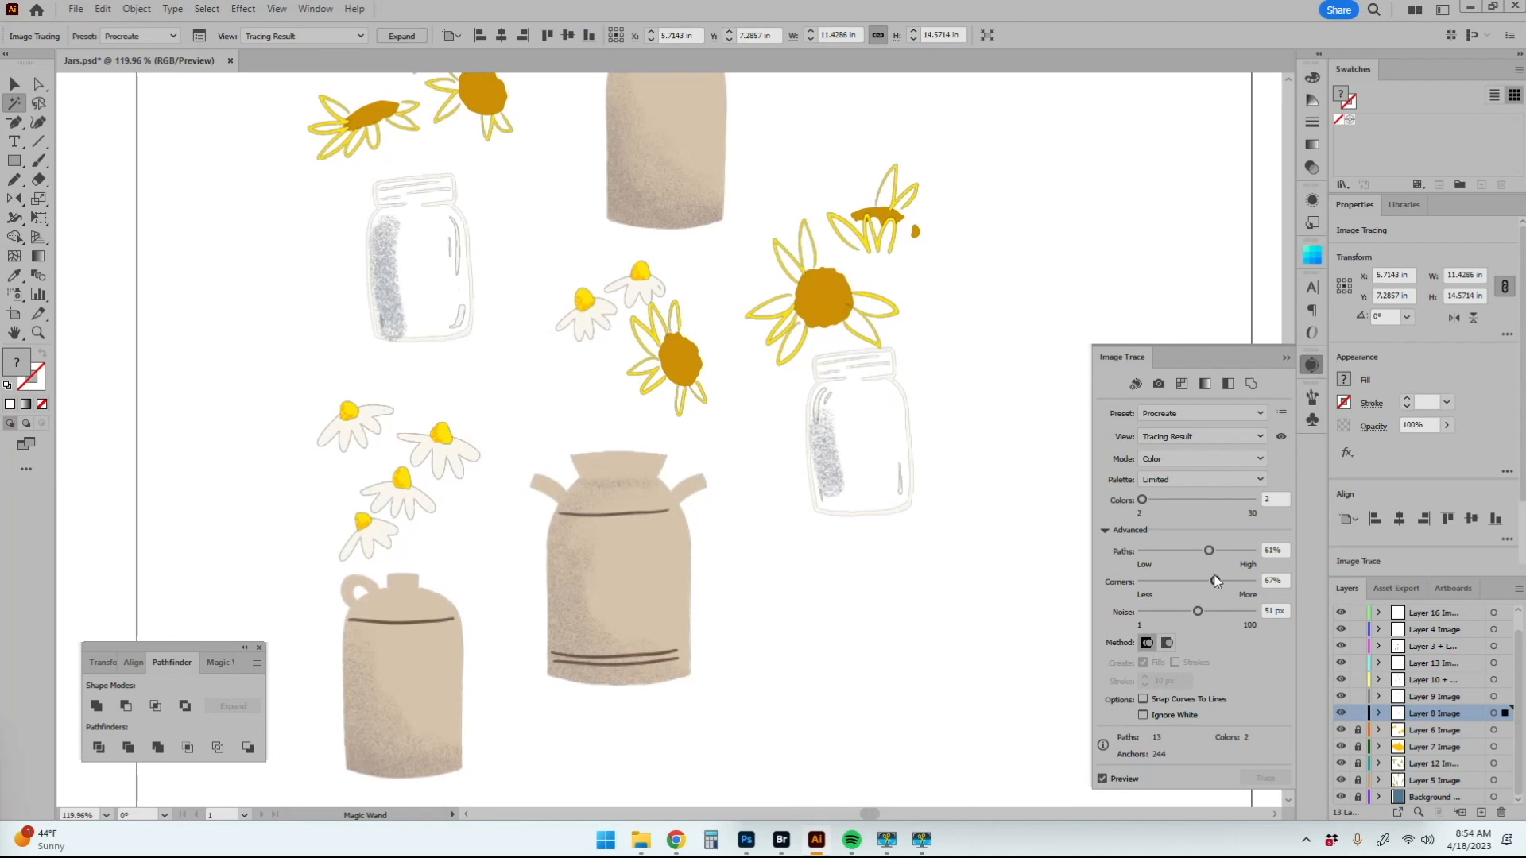
mouse_move(1215, 581)
left_mouse_down()
mouse_move(1234, 581)
mouse_move(1217, 581)
left_mouse_up()
mouse_move(1197, 611)
left_mouse_down()
mouse_move(1232, 611)
mouse_move(1170, 612)
left_mouse_up()
Step: Expand the Layer 8 Image tracing, remove its white background shapes with the Magic Wand and lock the layer
left_click(402, 36)
key("w")
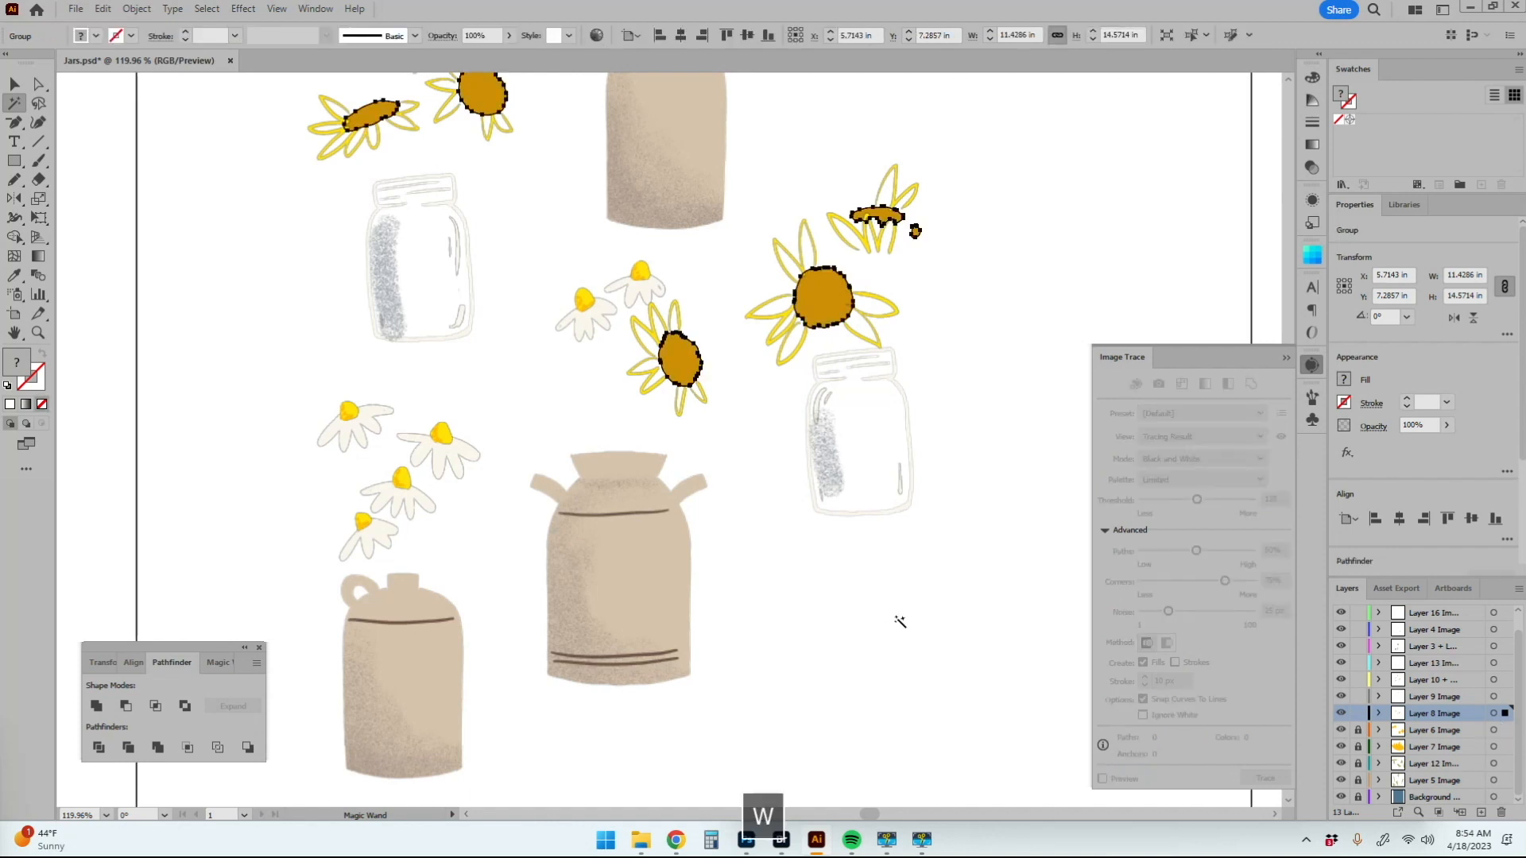
key("ctrl+x")
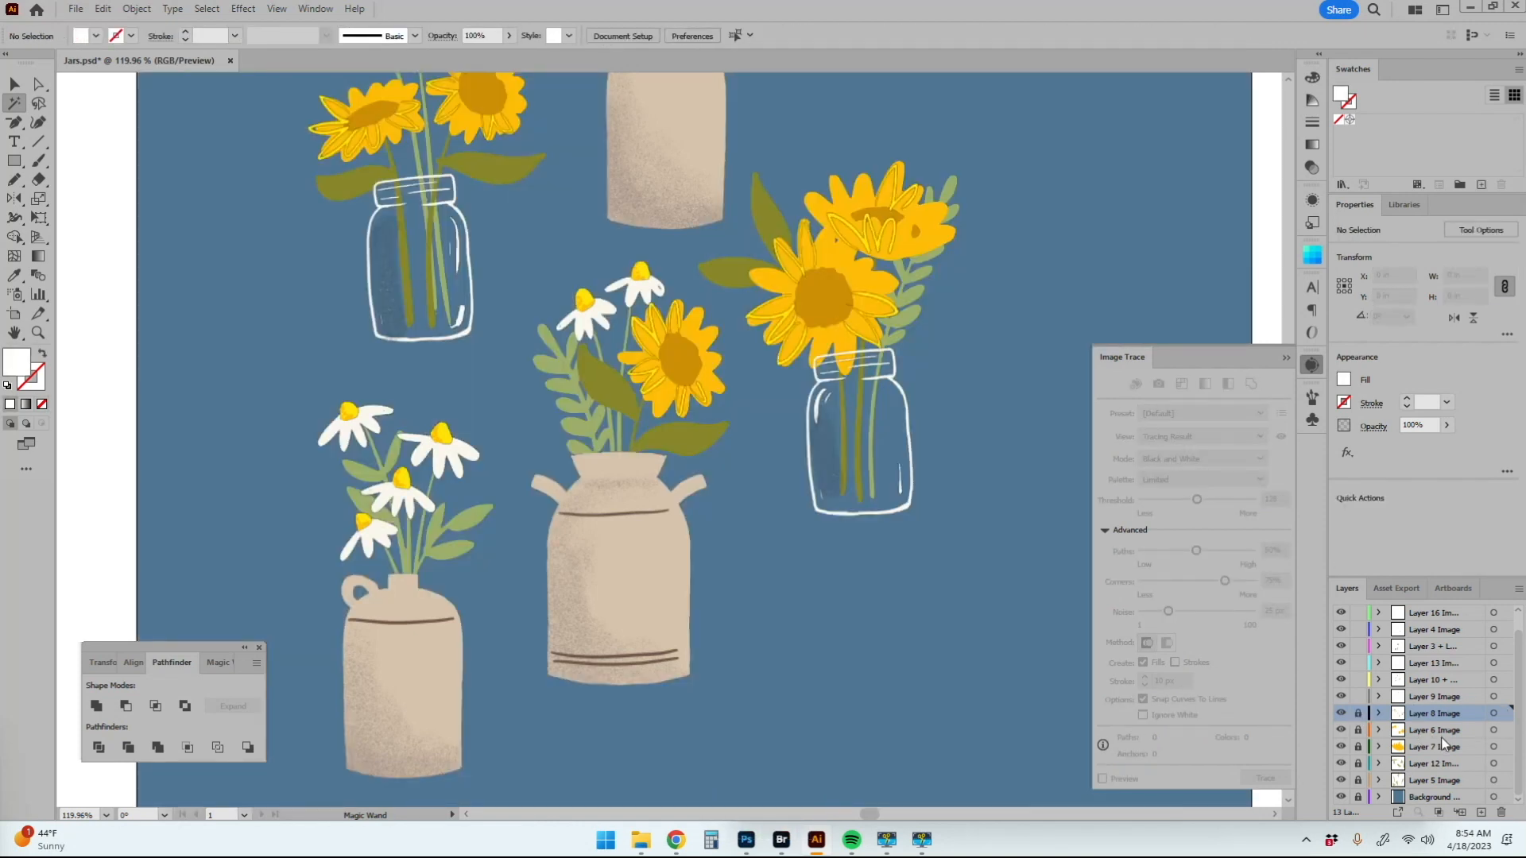
Step: Check what Layer 9 Image contains, then open Jars.psd in Photoshop from the Sunflowers folder in Bridge
left_click(1341, 697)
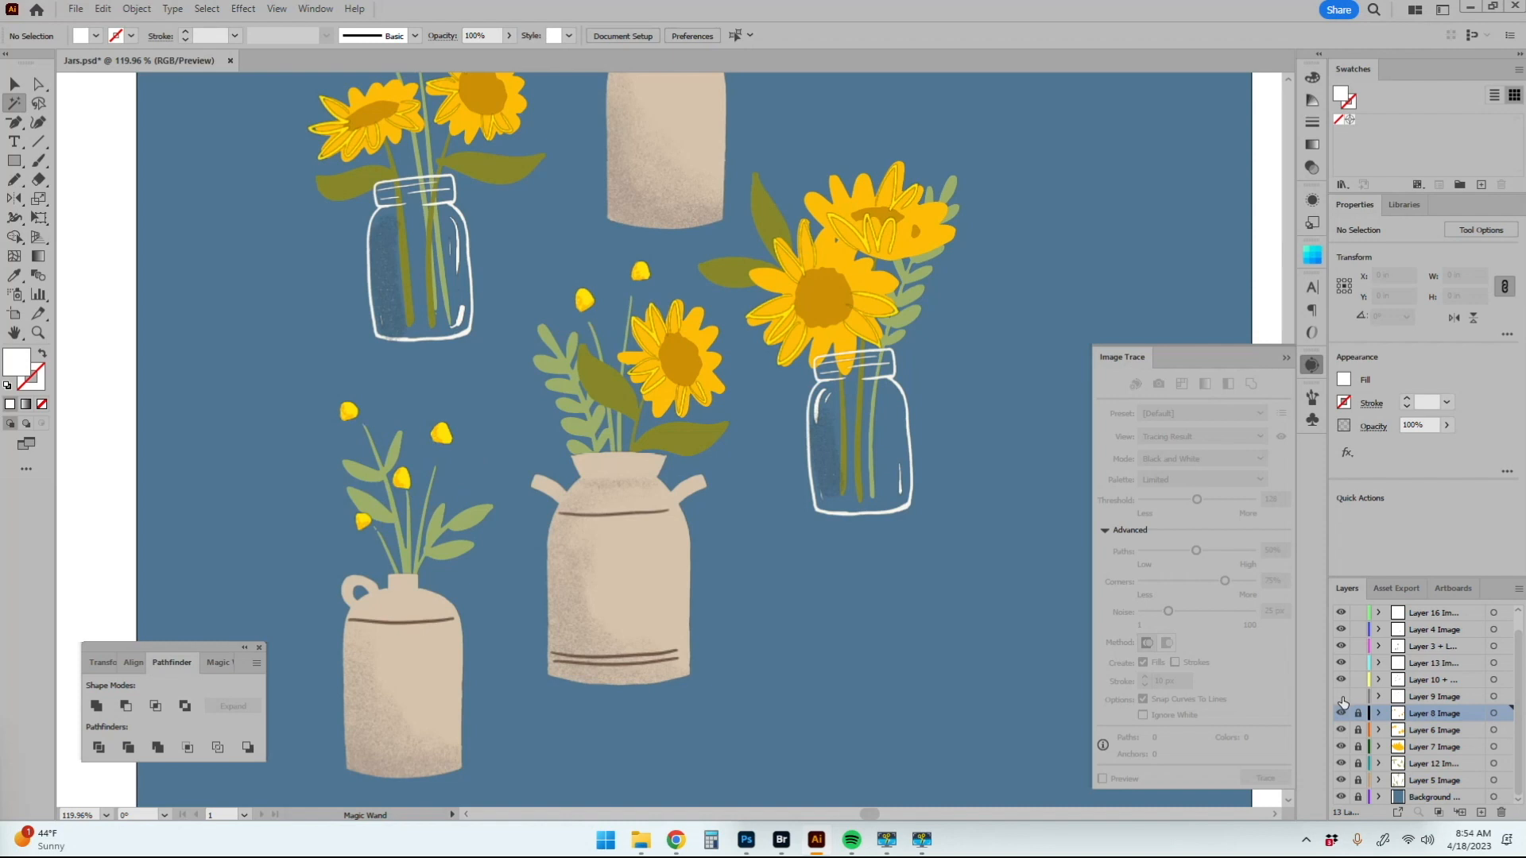
left_click(1341, 697)
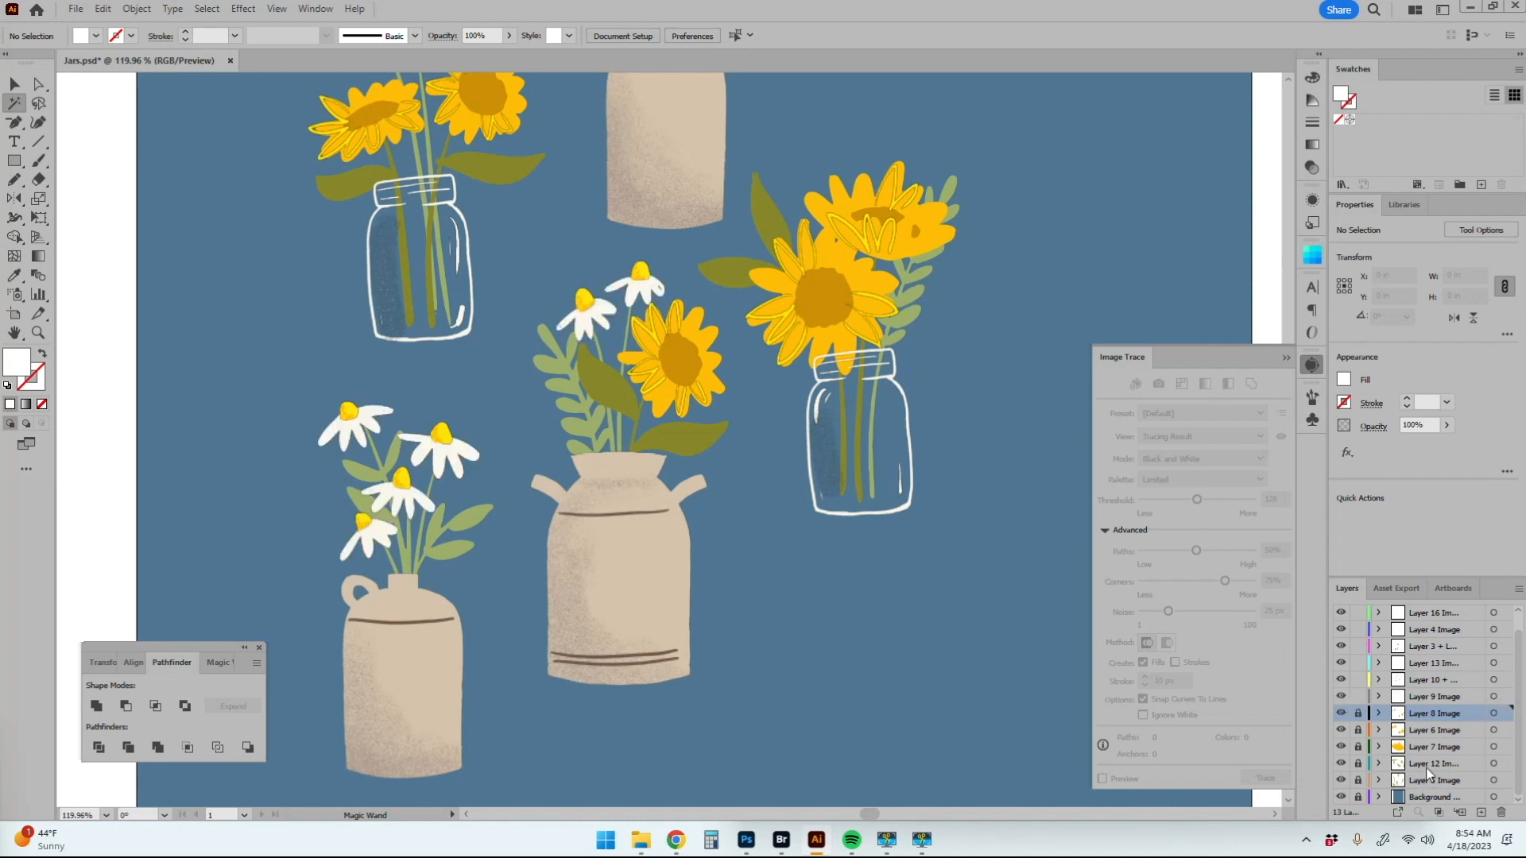
left_click(748, 844)
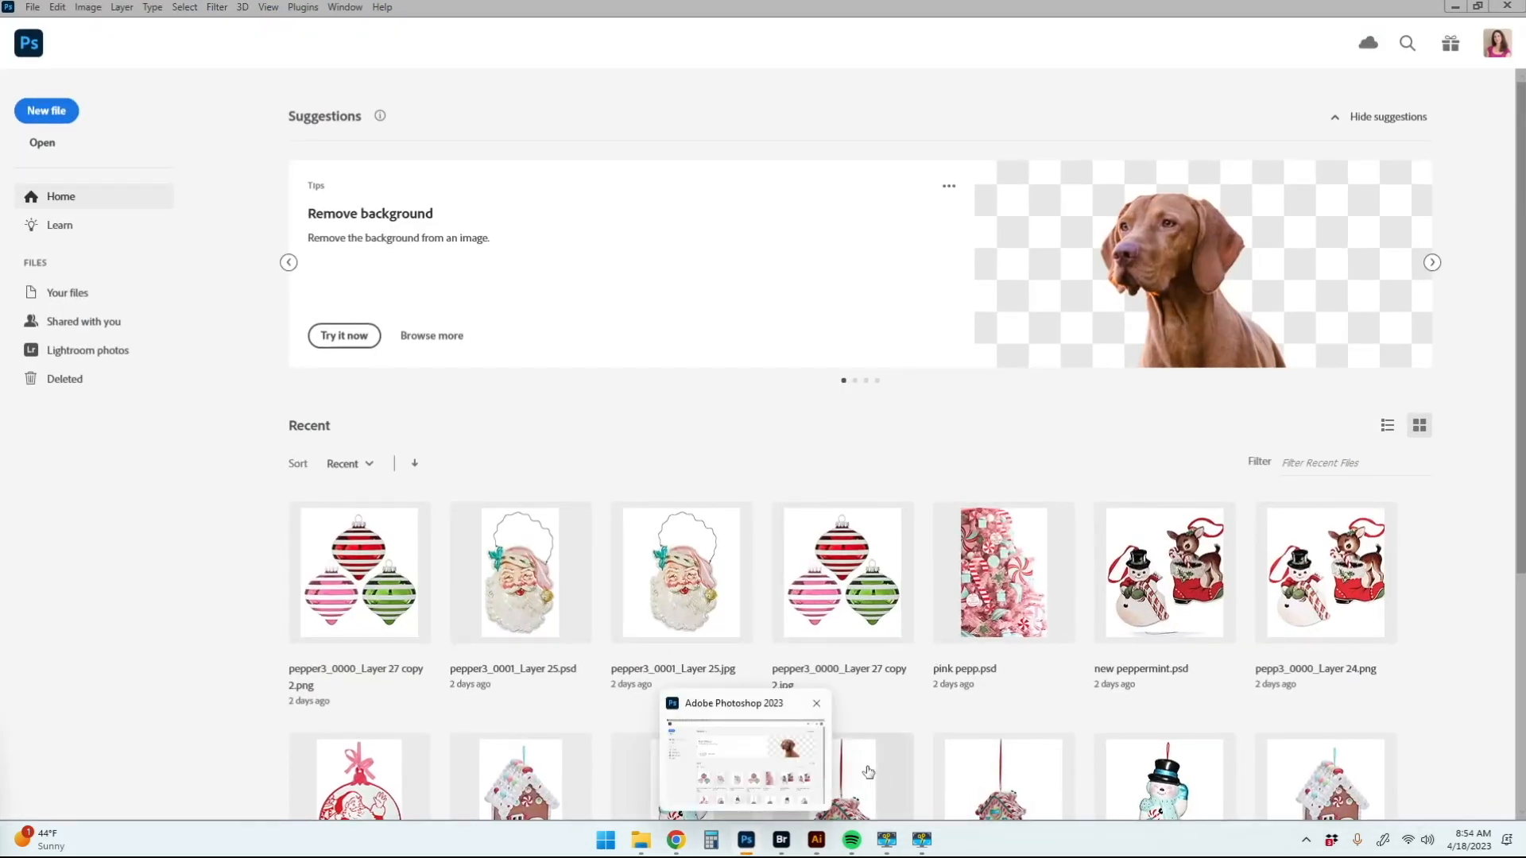
left_click(782, 841)
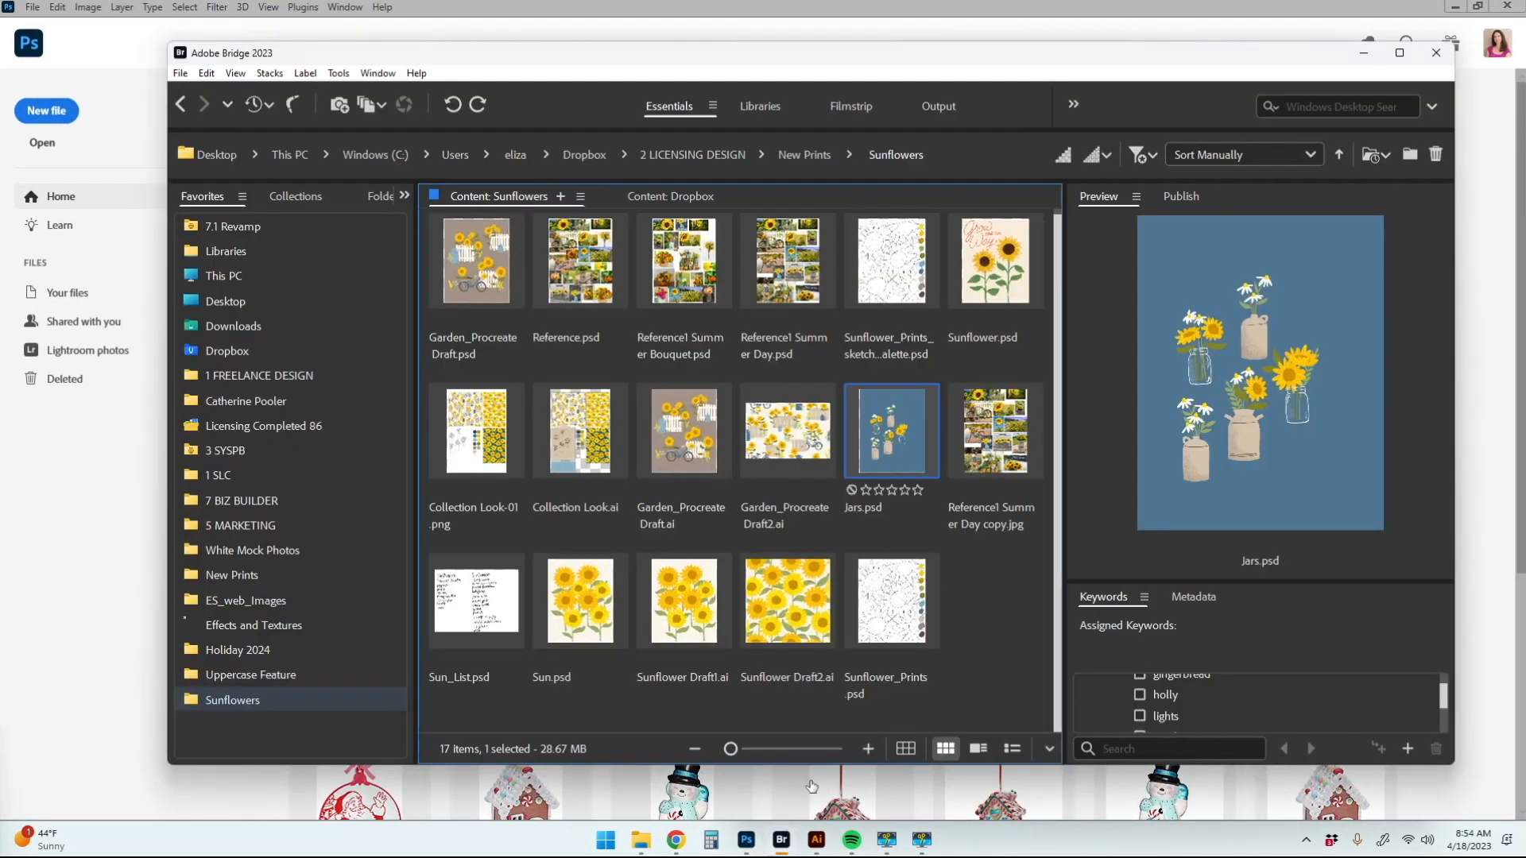
right_click(887, 427)
mouse_move(1006, 300)
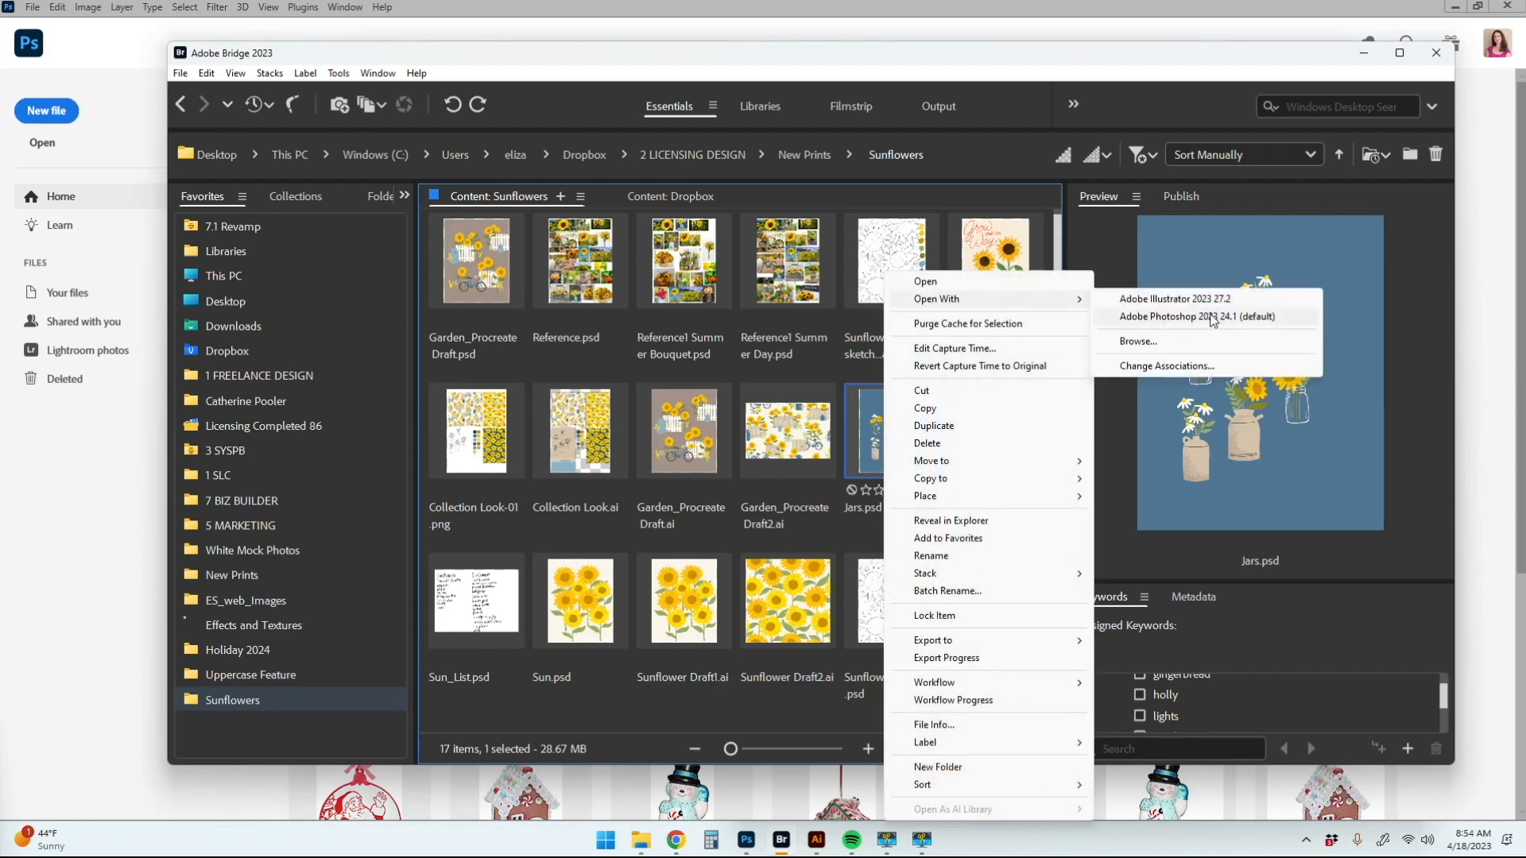
left_click(1215, 317)
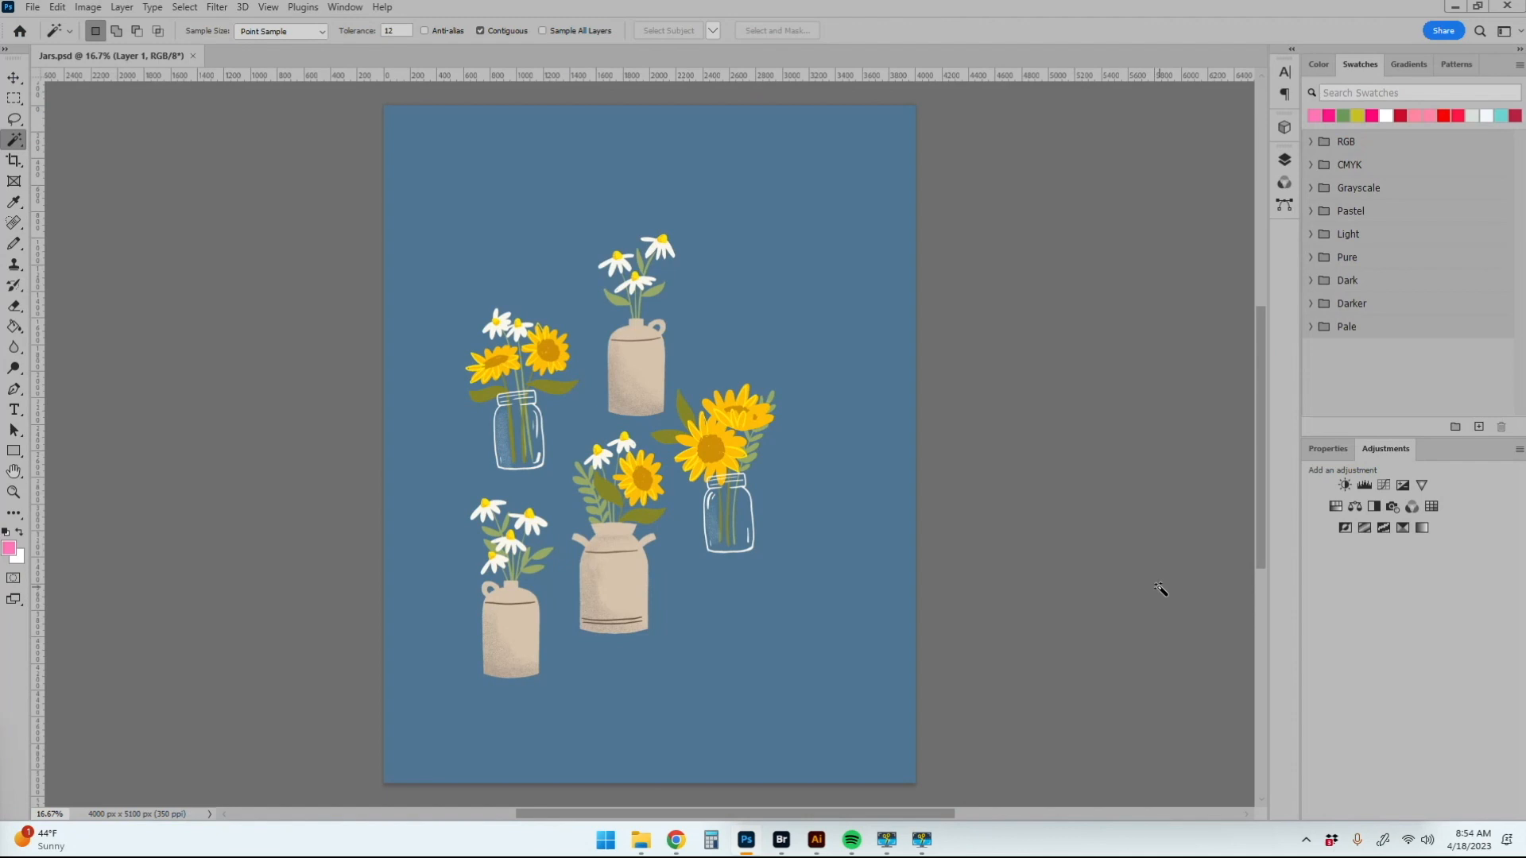
Step: Display the layer list, identify the layer holding the white daisy petals by toggling visibility, and select Layer 9
left_click(345, 7)
left_click(381, 375)
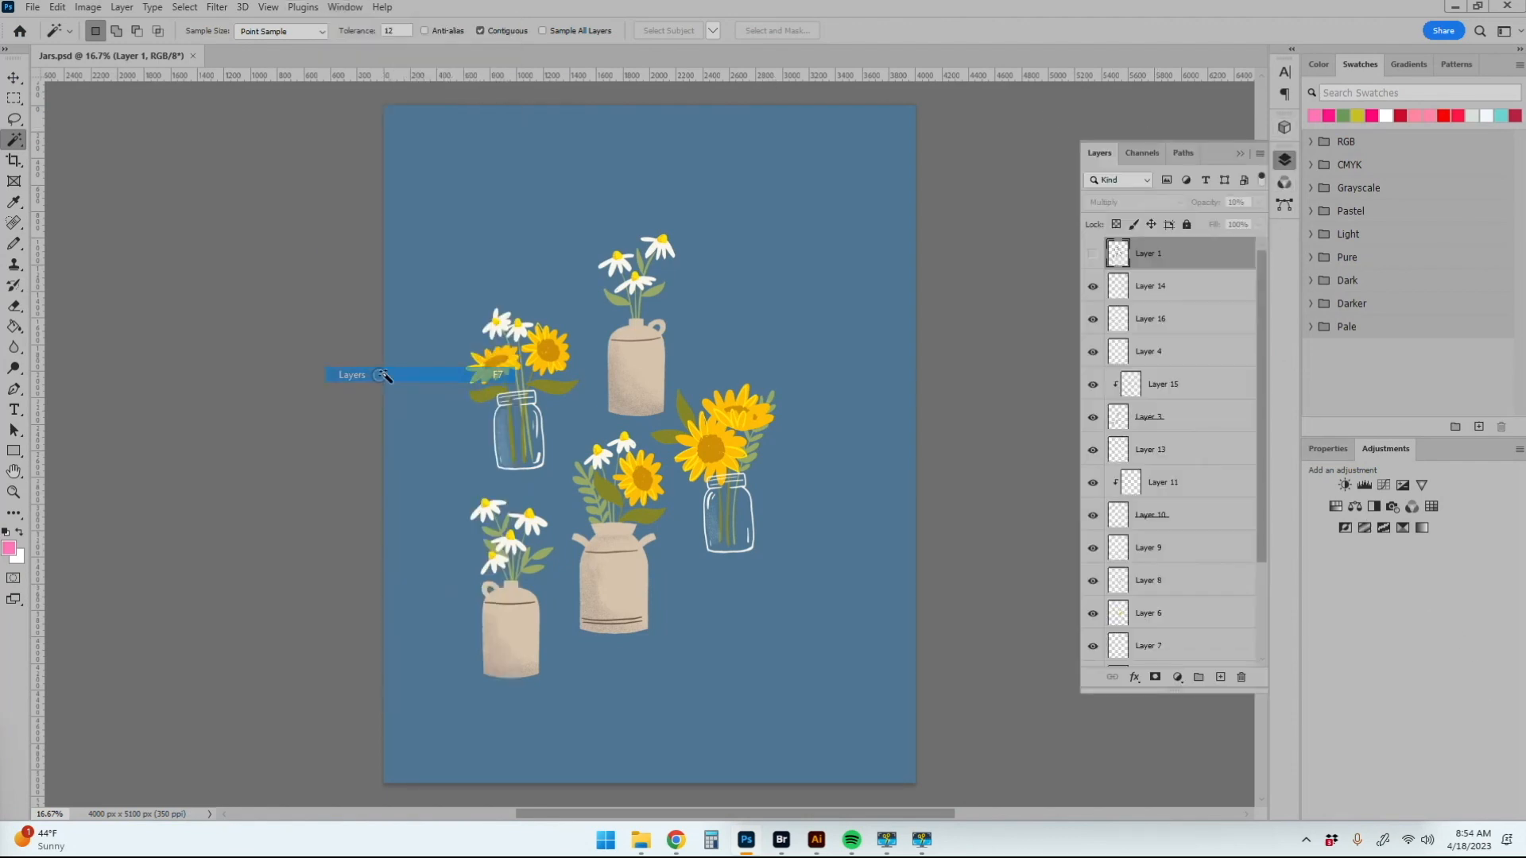
left_click(1092, 483)
left_click(1092, 519)
left_click(1092, 519)
left_click(1092, 549)
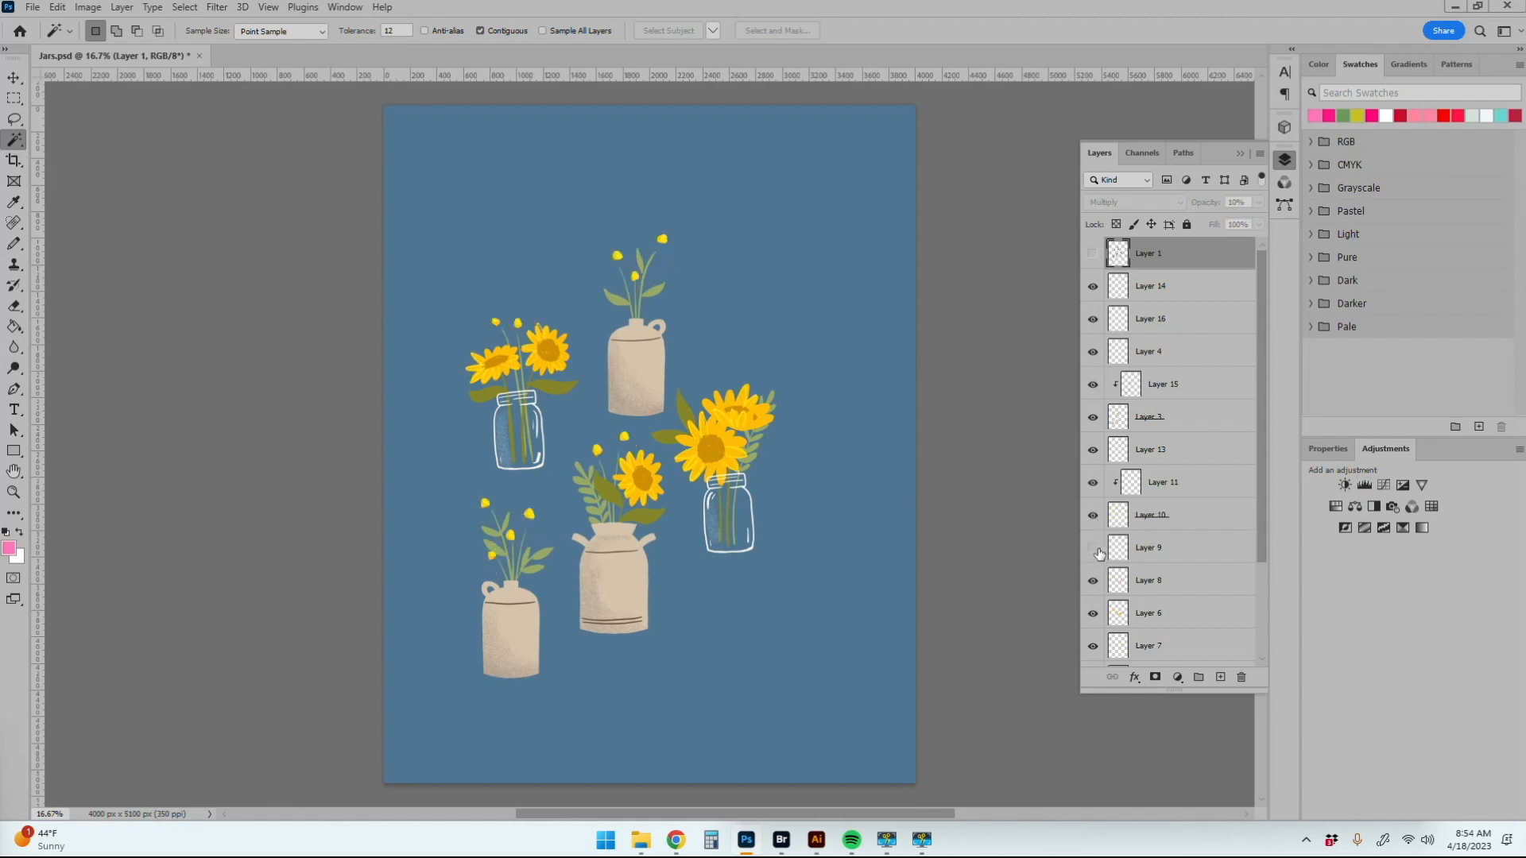
left_click(1092, 548)
left_click(1240, 554)
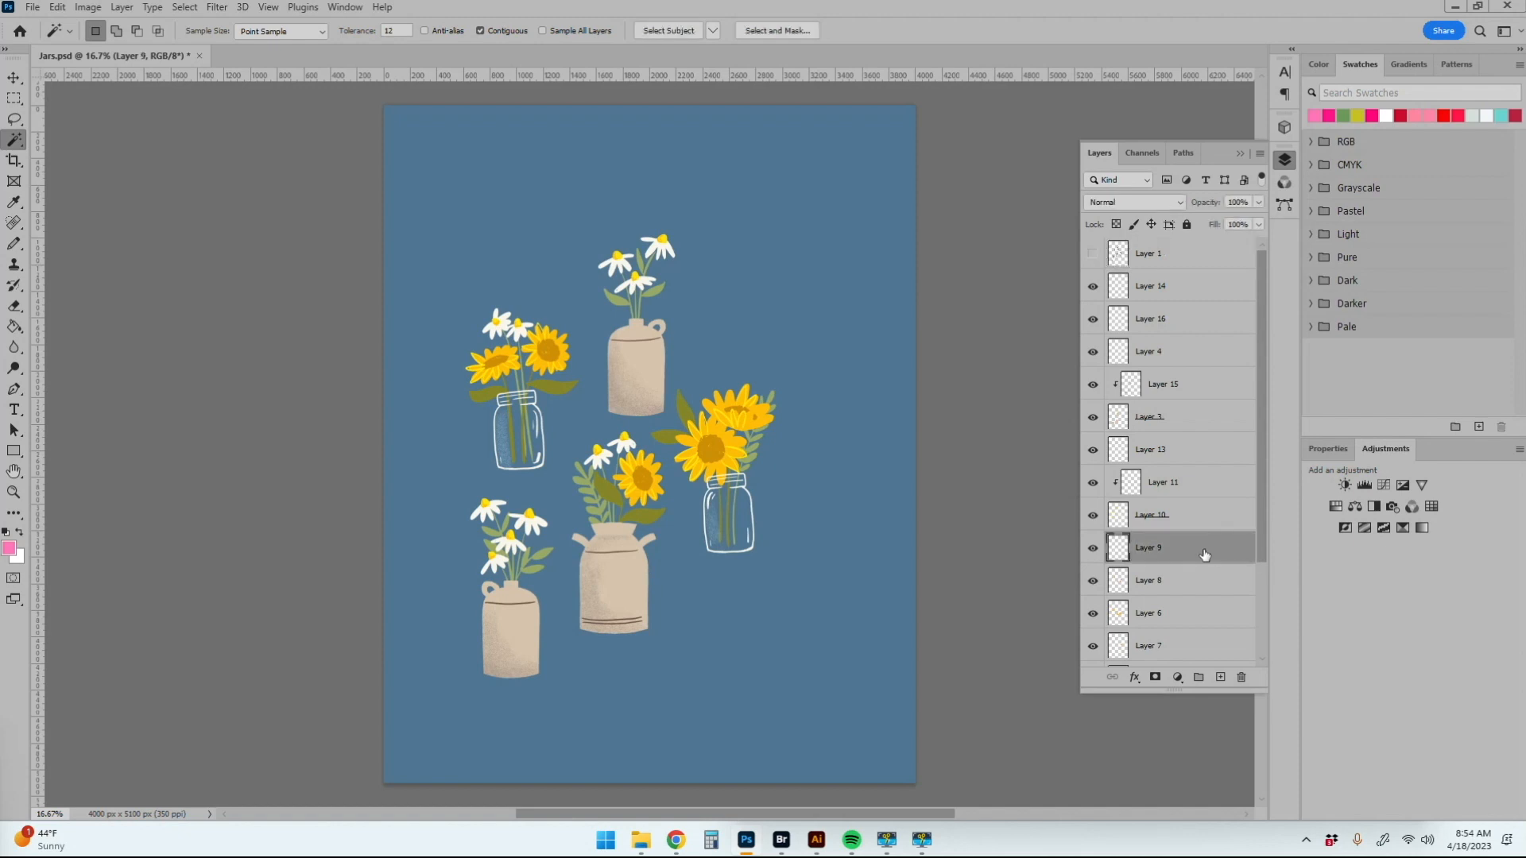
Step: Darken the white daisy petals on Layer 9 to black with a Hue/Saturation adjustment
key("ctrl+u")
left_click_drag(974, 355, 837, 343)
left_click(1150, 194)
Step: Copy the full contents of the black petal layer and switch back to Illustrator
key("ctrl+a")
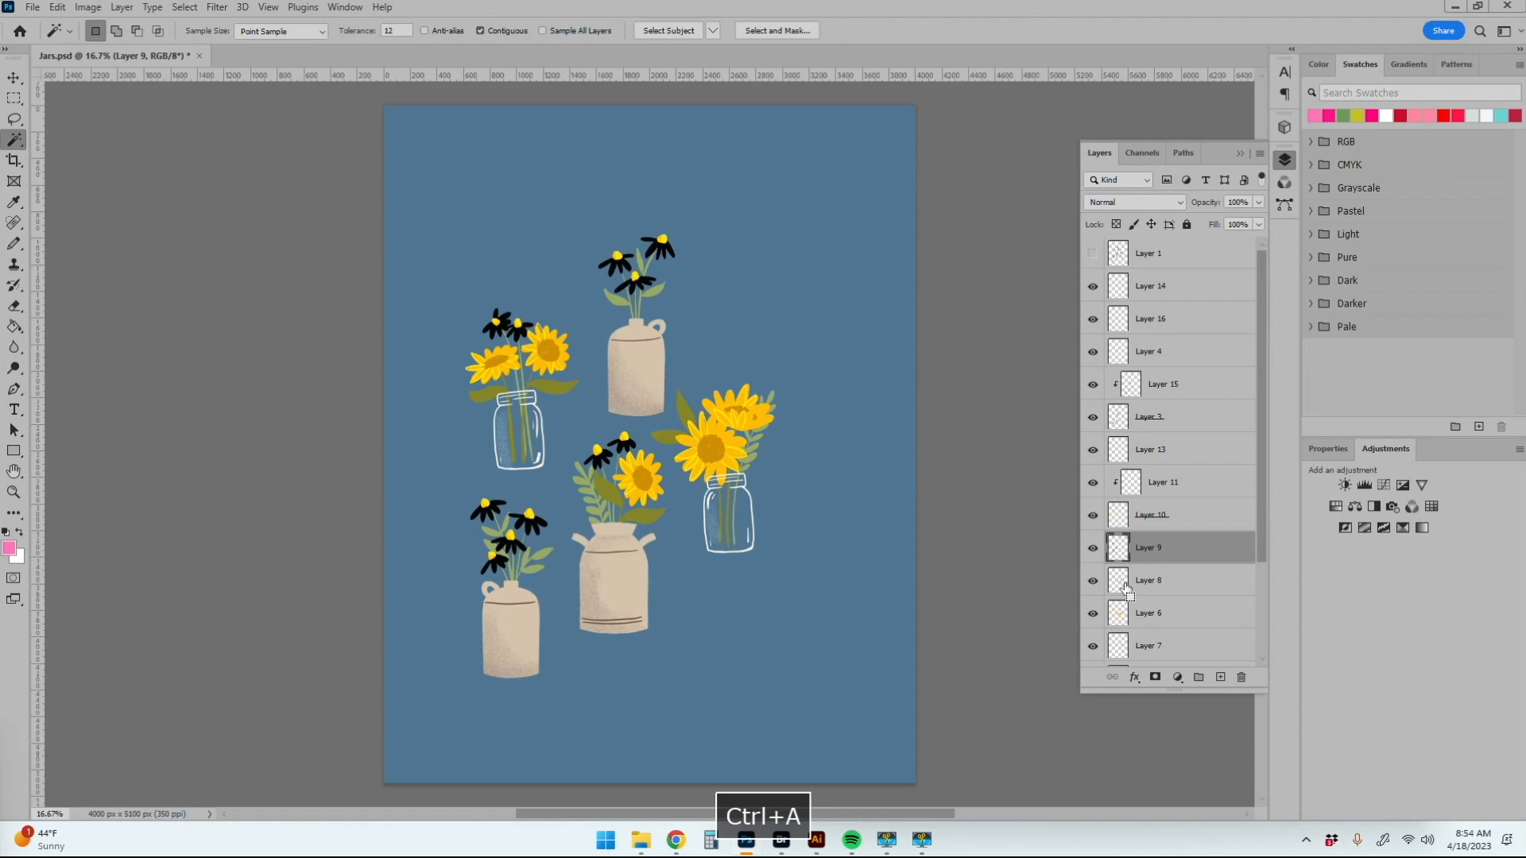
key("ctrl+c")
left_click(819, 841)
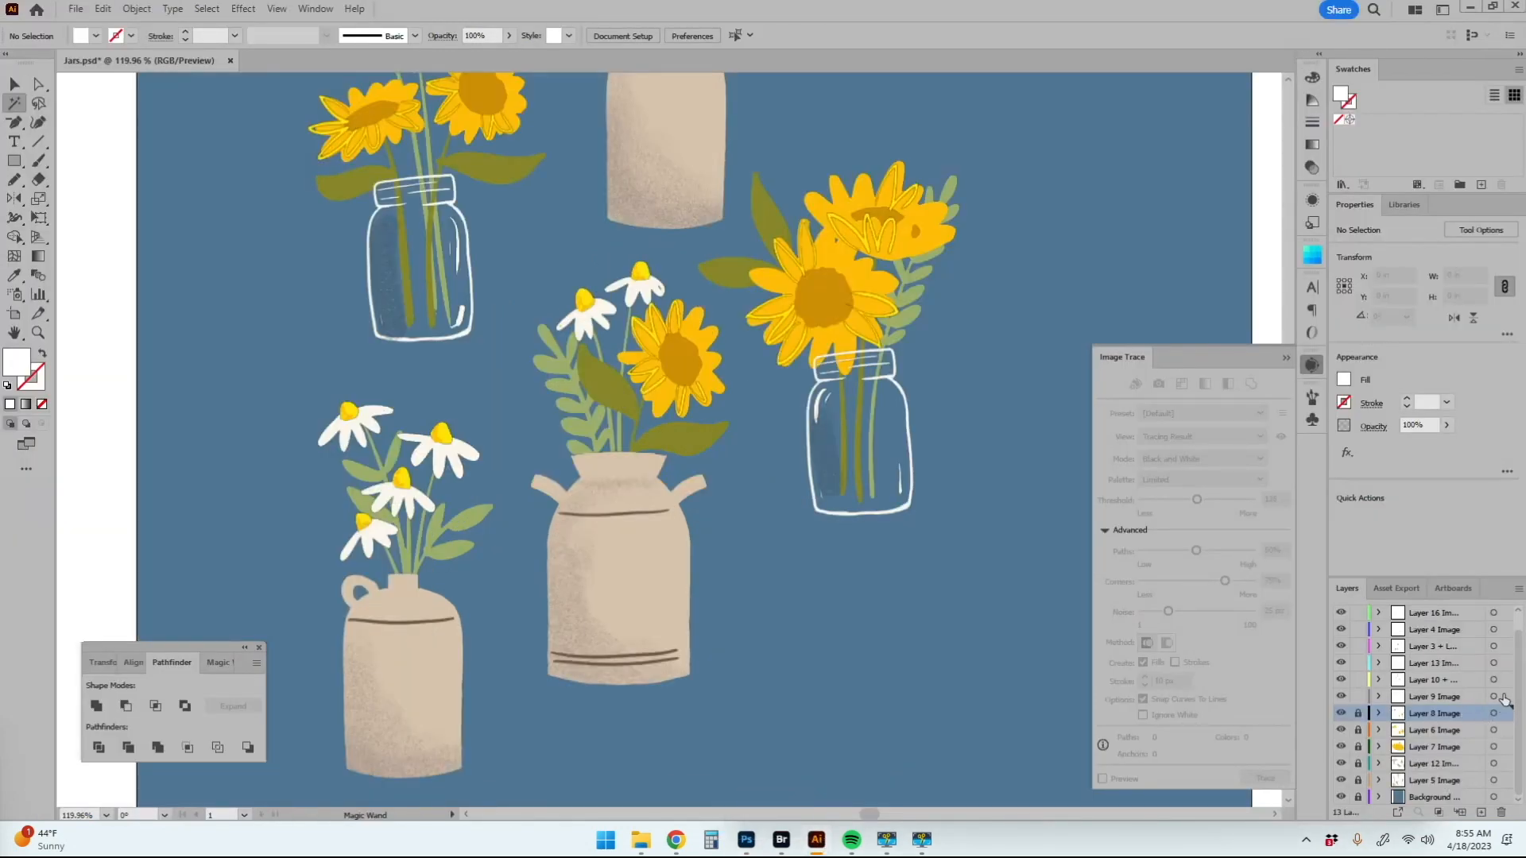
Step: Paste the copied black daisy petals into Layer 9 Image, accepting the color profile conversion
left_click(1456, 702)
key("ctrl+v")
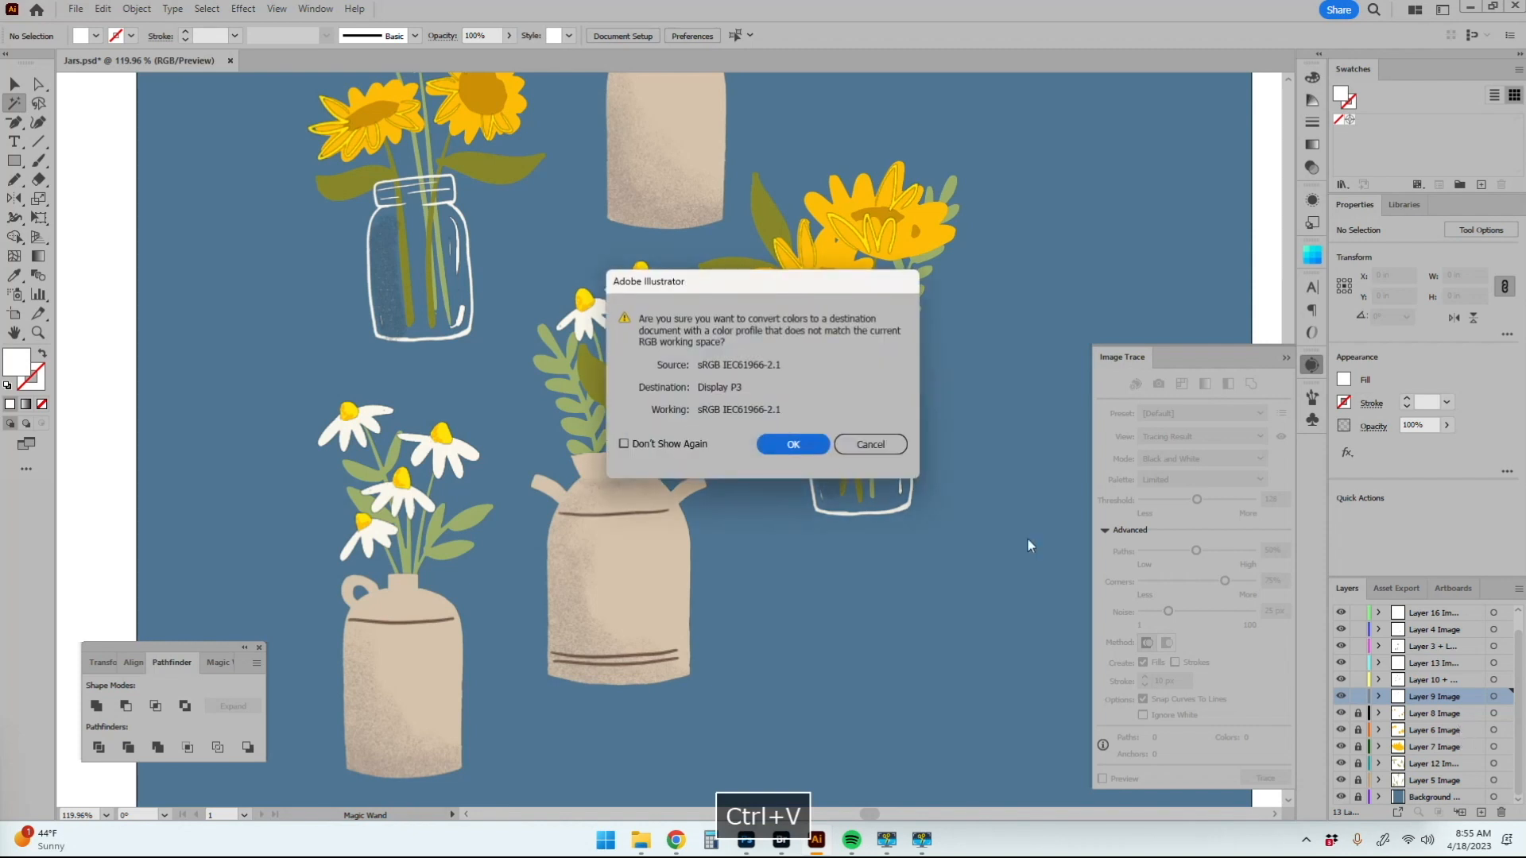
left_click(801, 449)
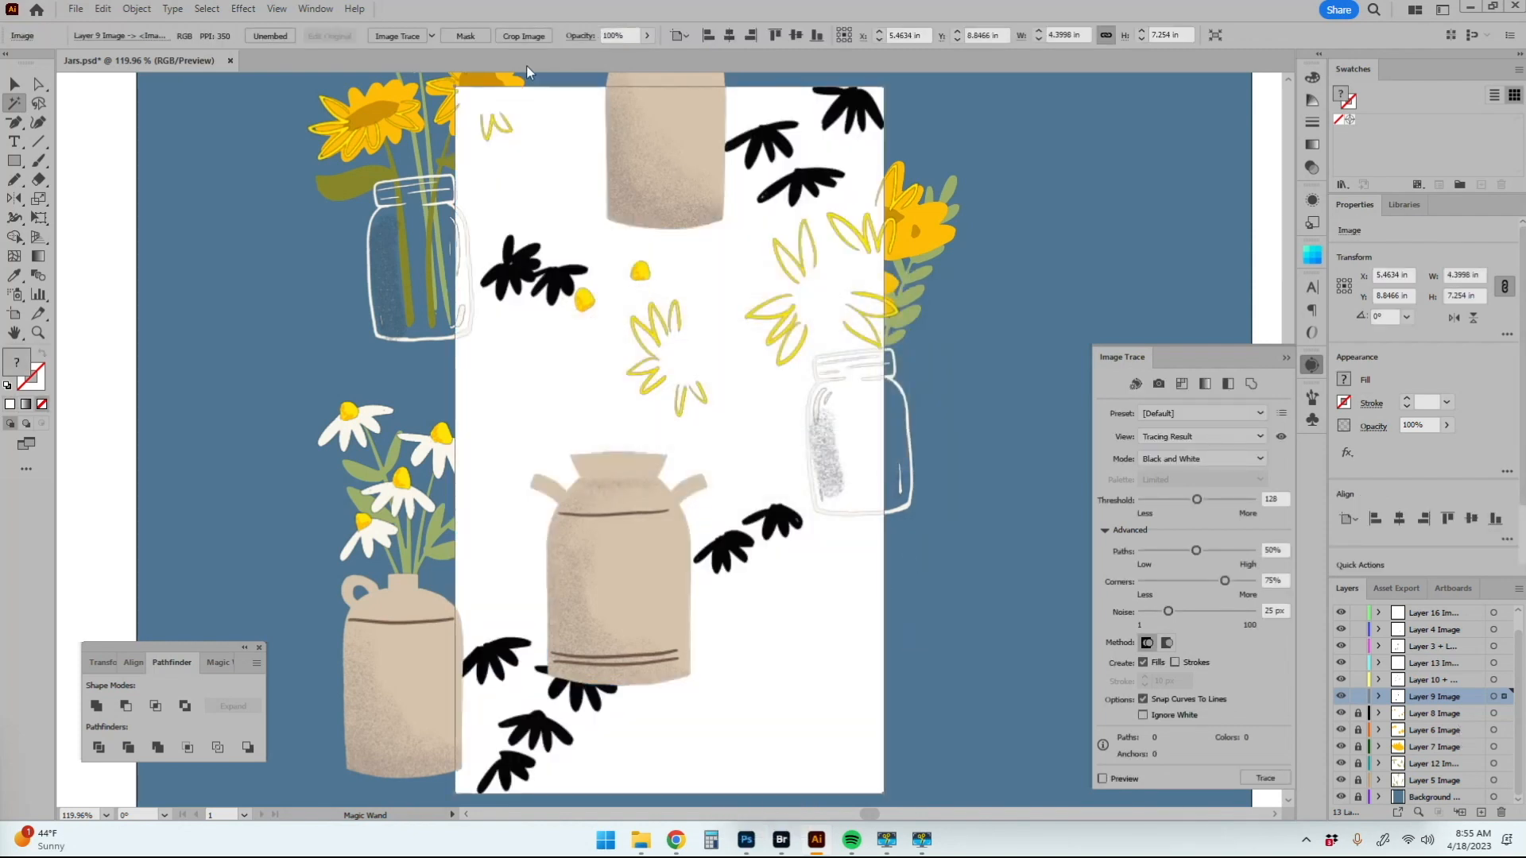
Step: Trace the pasted petal image with the Sketched Art preset and expand it into vector shapes
left_click(433, 35)
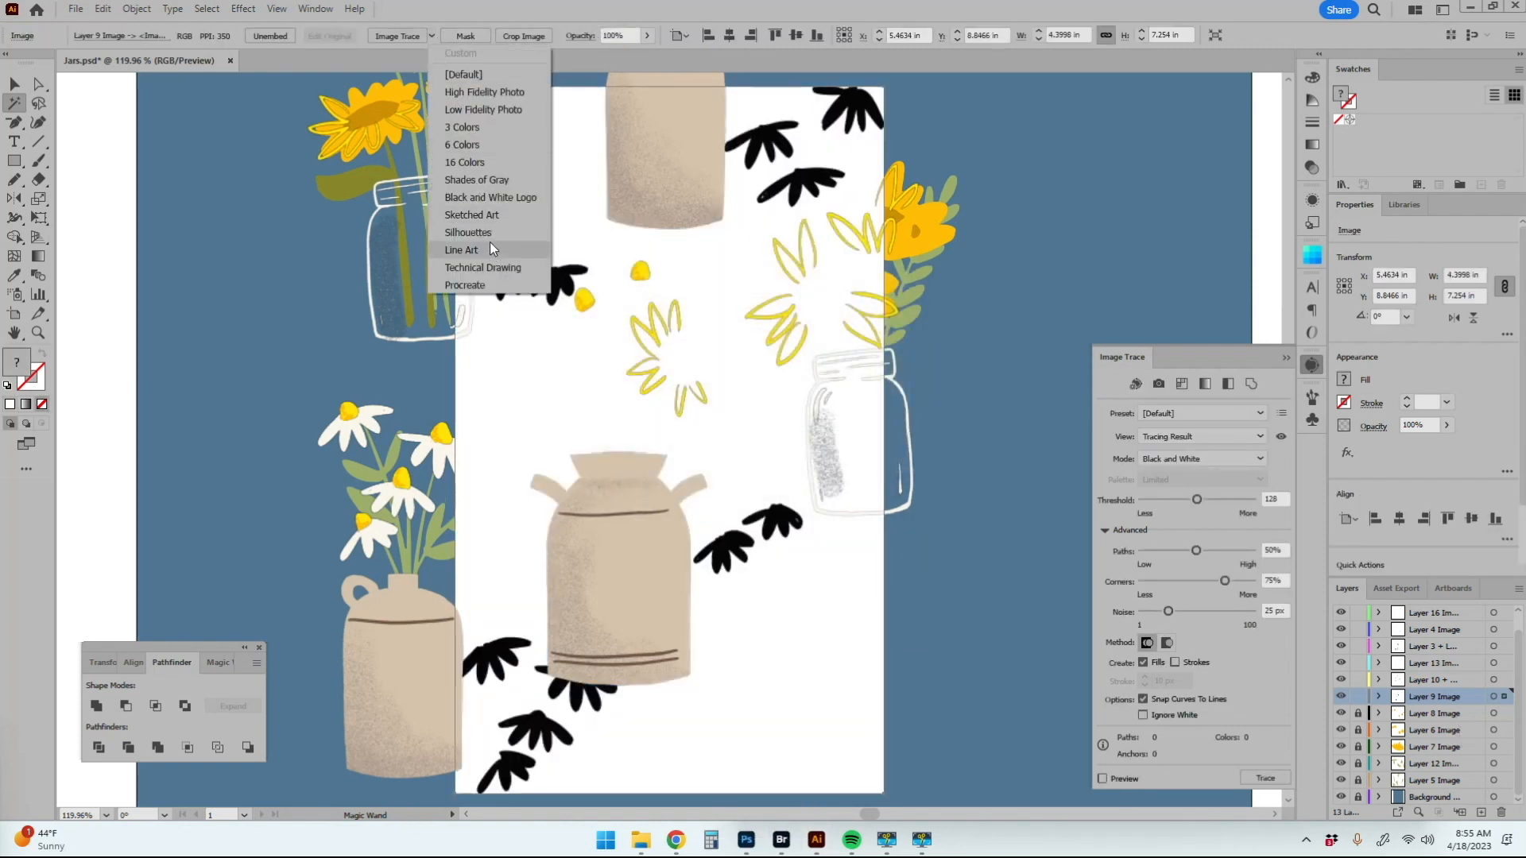
left_click(500, 216)
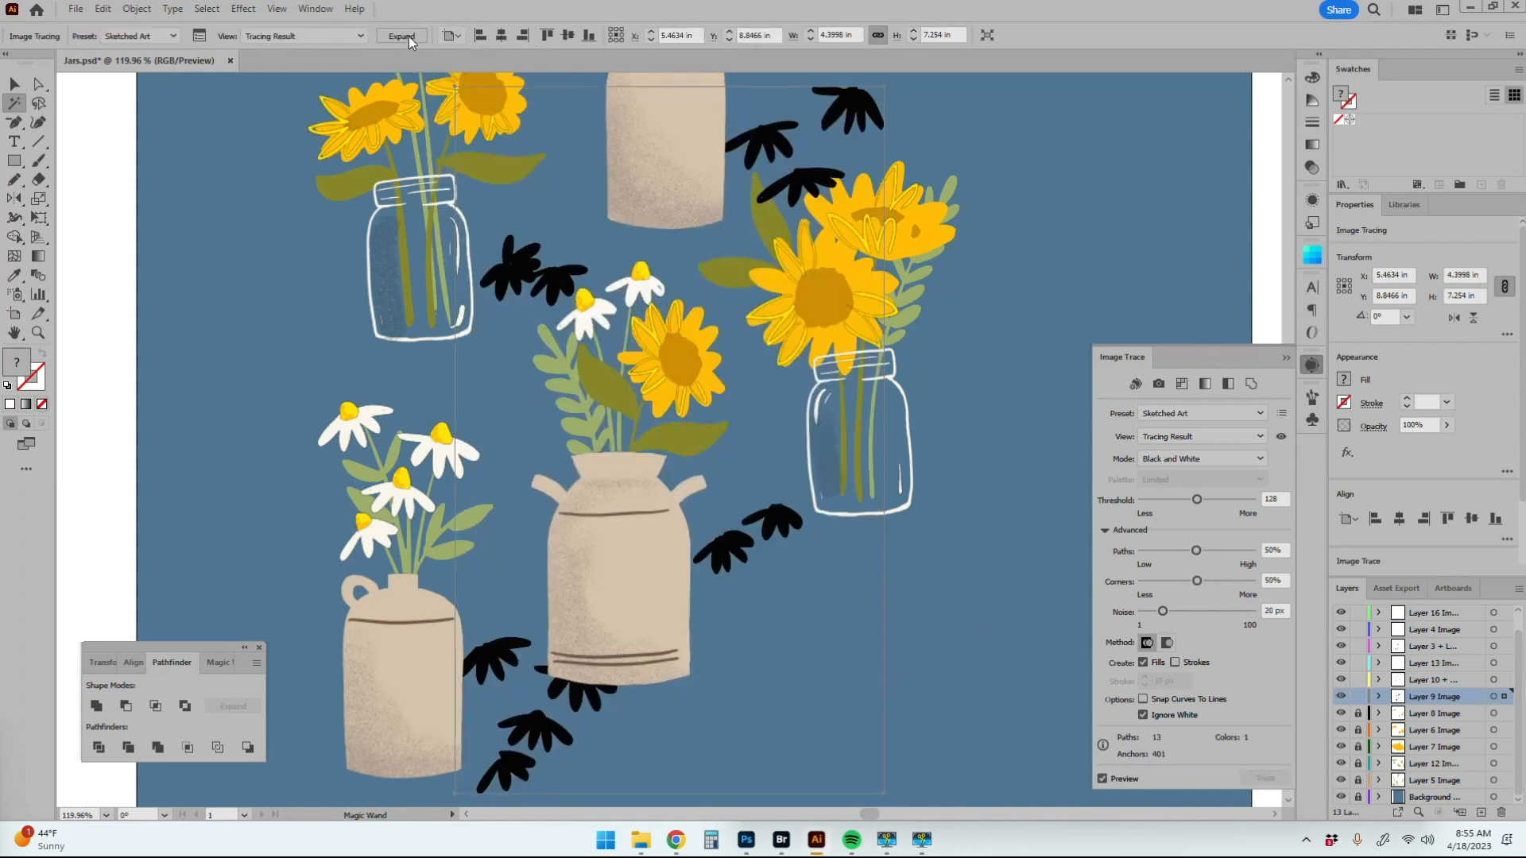
left_click(409, 36)
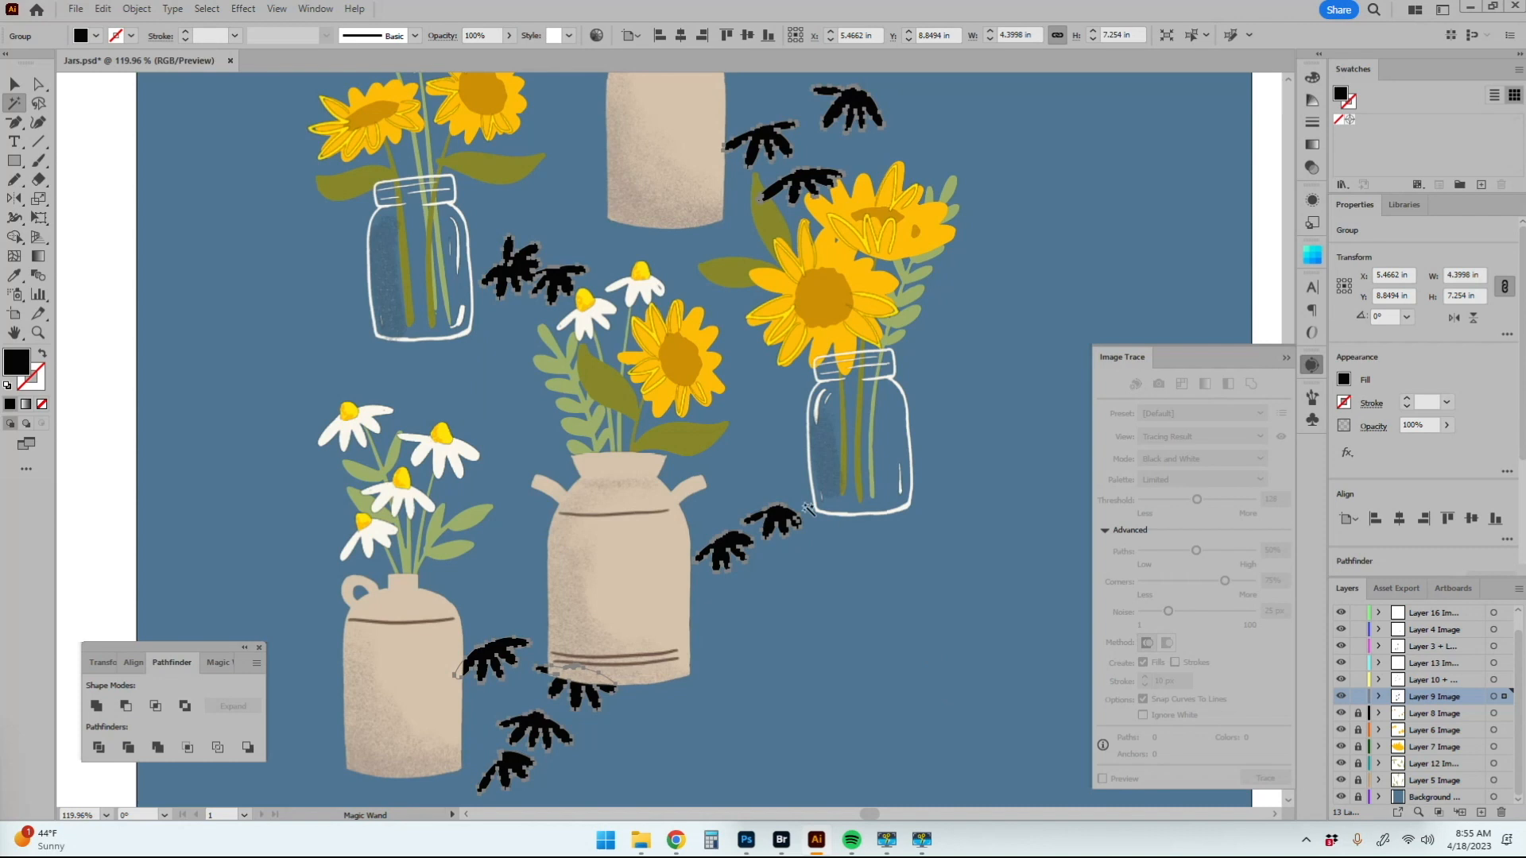
Step: Move the traced black petals to the original daisies and remove the original white petal image from Layer 9
key("v")
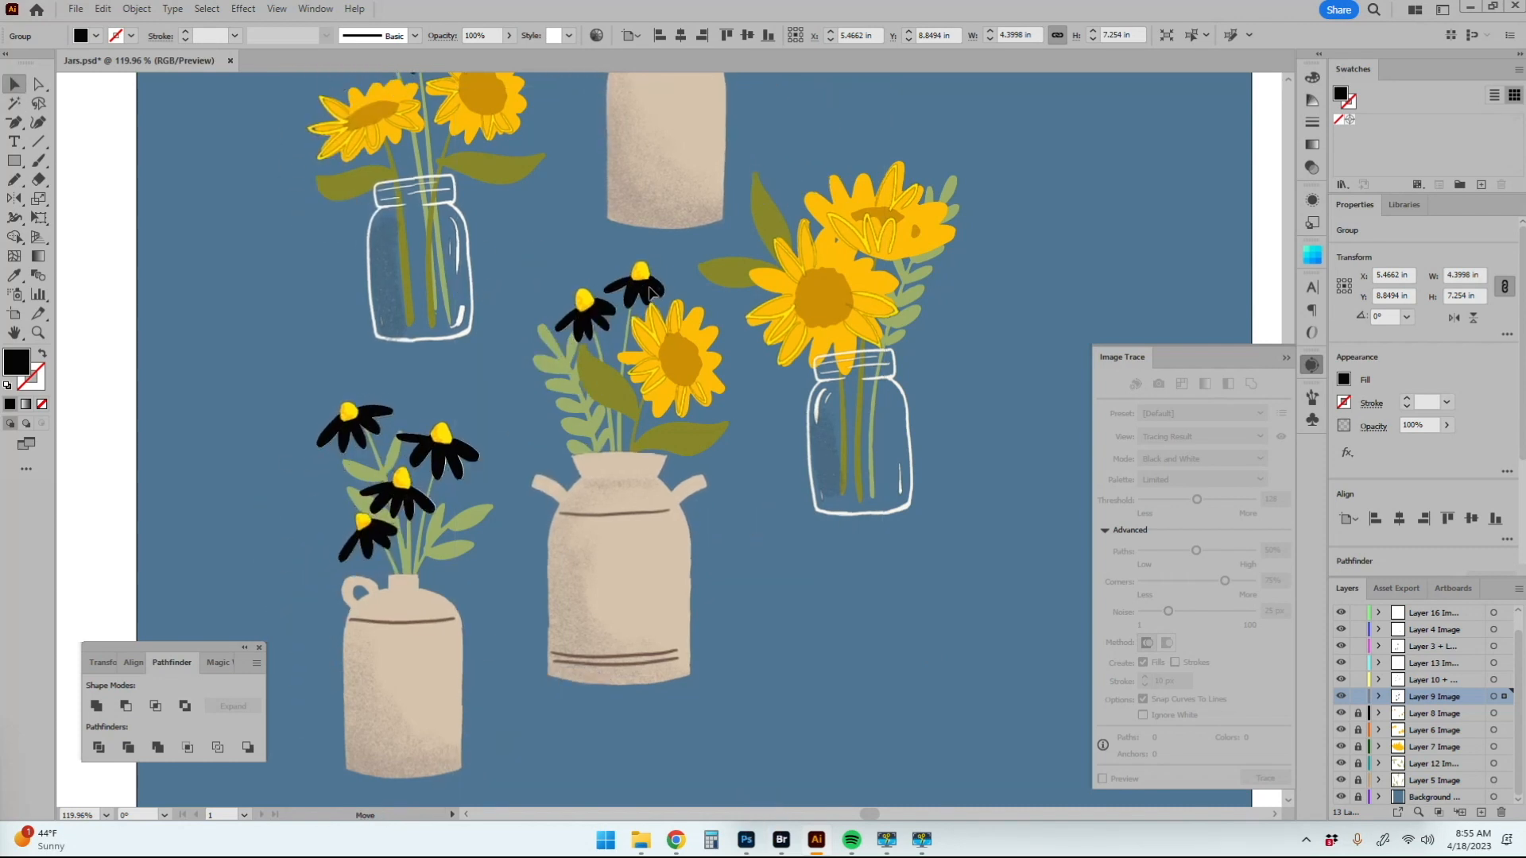
left_click_drag(649, 287, 629, 282)
left_click(668, 290)
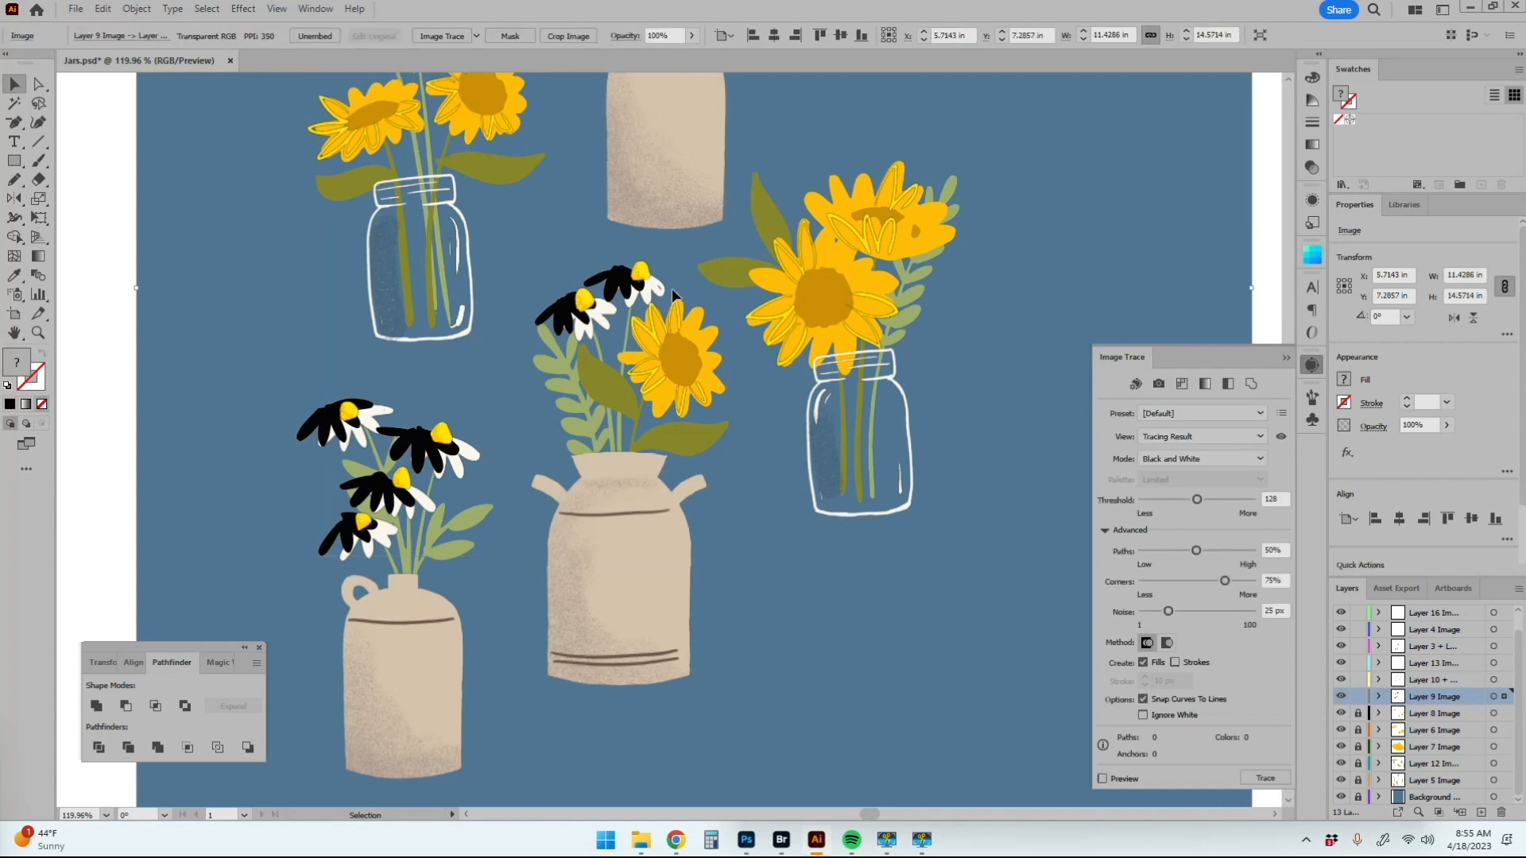
key("ctrl+shift+a")
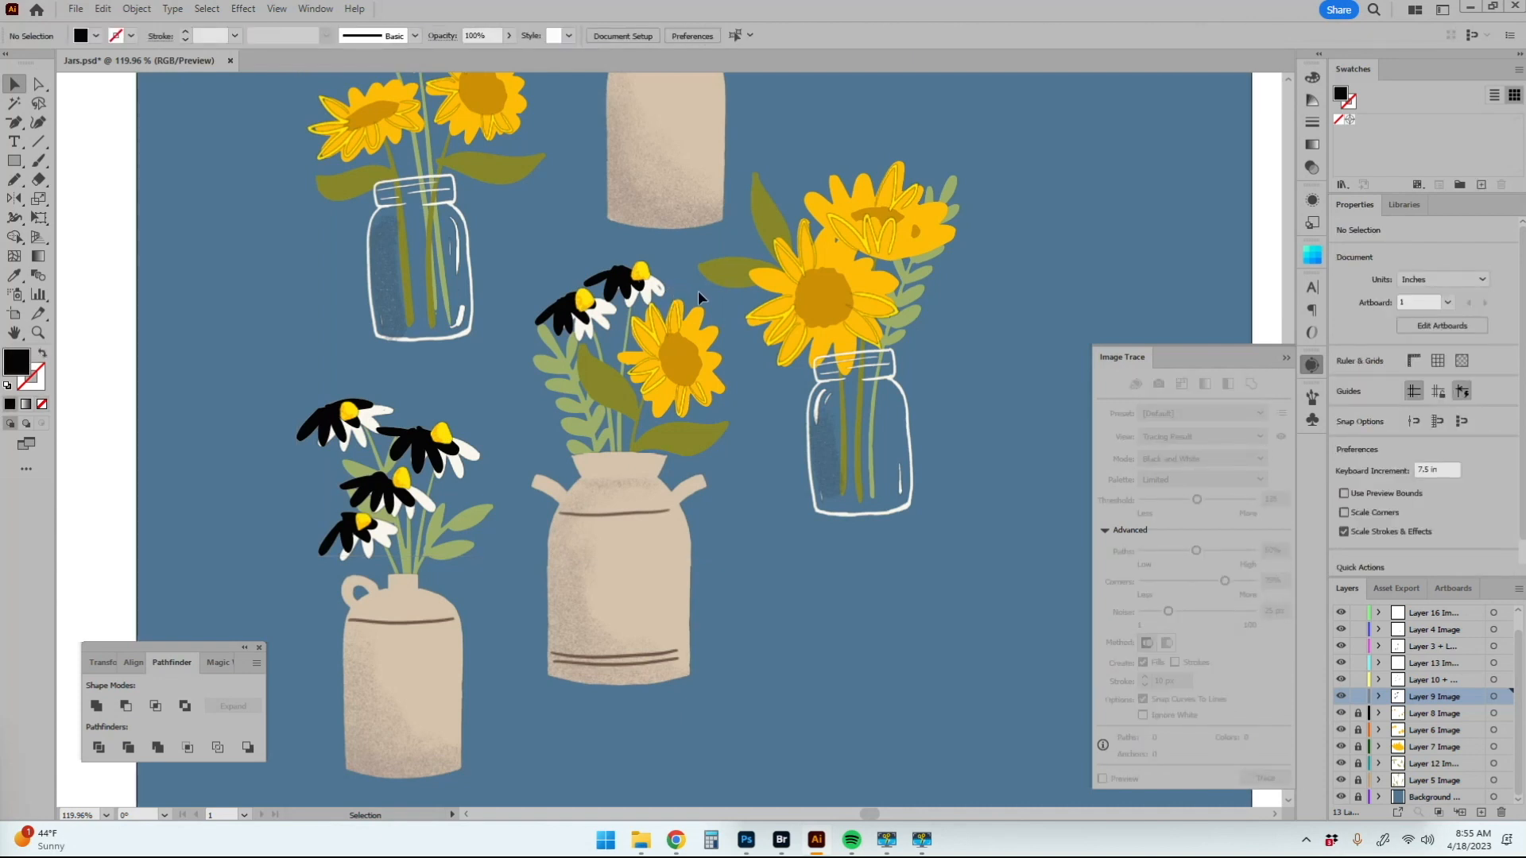
key("ctrl+x")
left_click(423, 455)
key("ctrl+x")
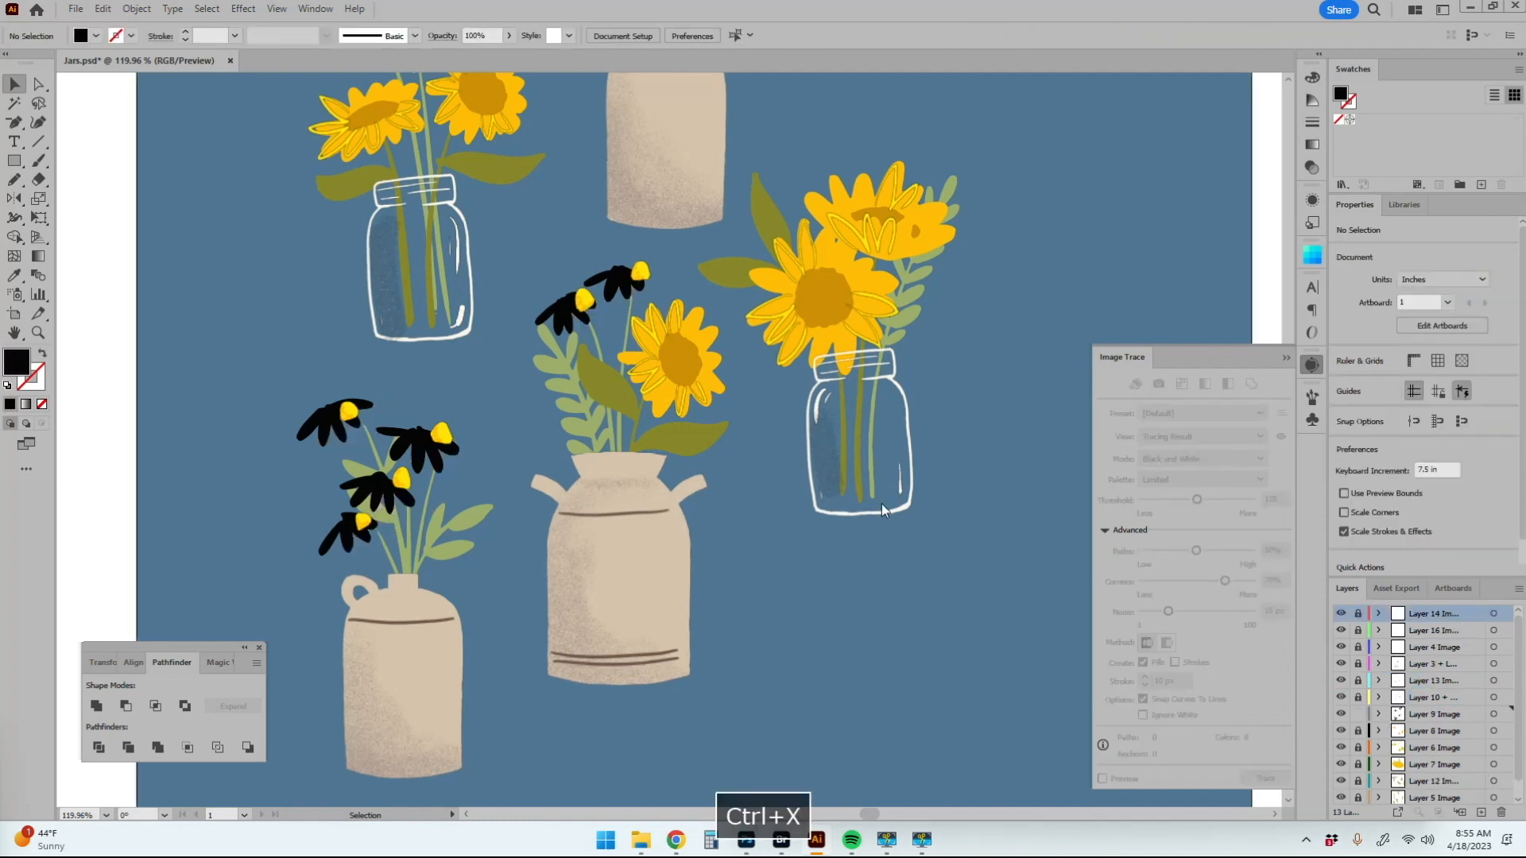
Step: Align the traced black petals beneath the yellow daisy centers
key("a")
left_click_drag(424, 454, 441, 456)
key("ctrl+z")
key("v")
left_click(562, 320)
left_click_drag(560, 318, 579, 323)
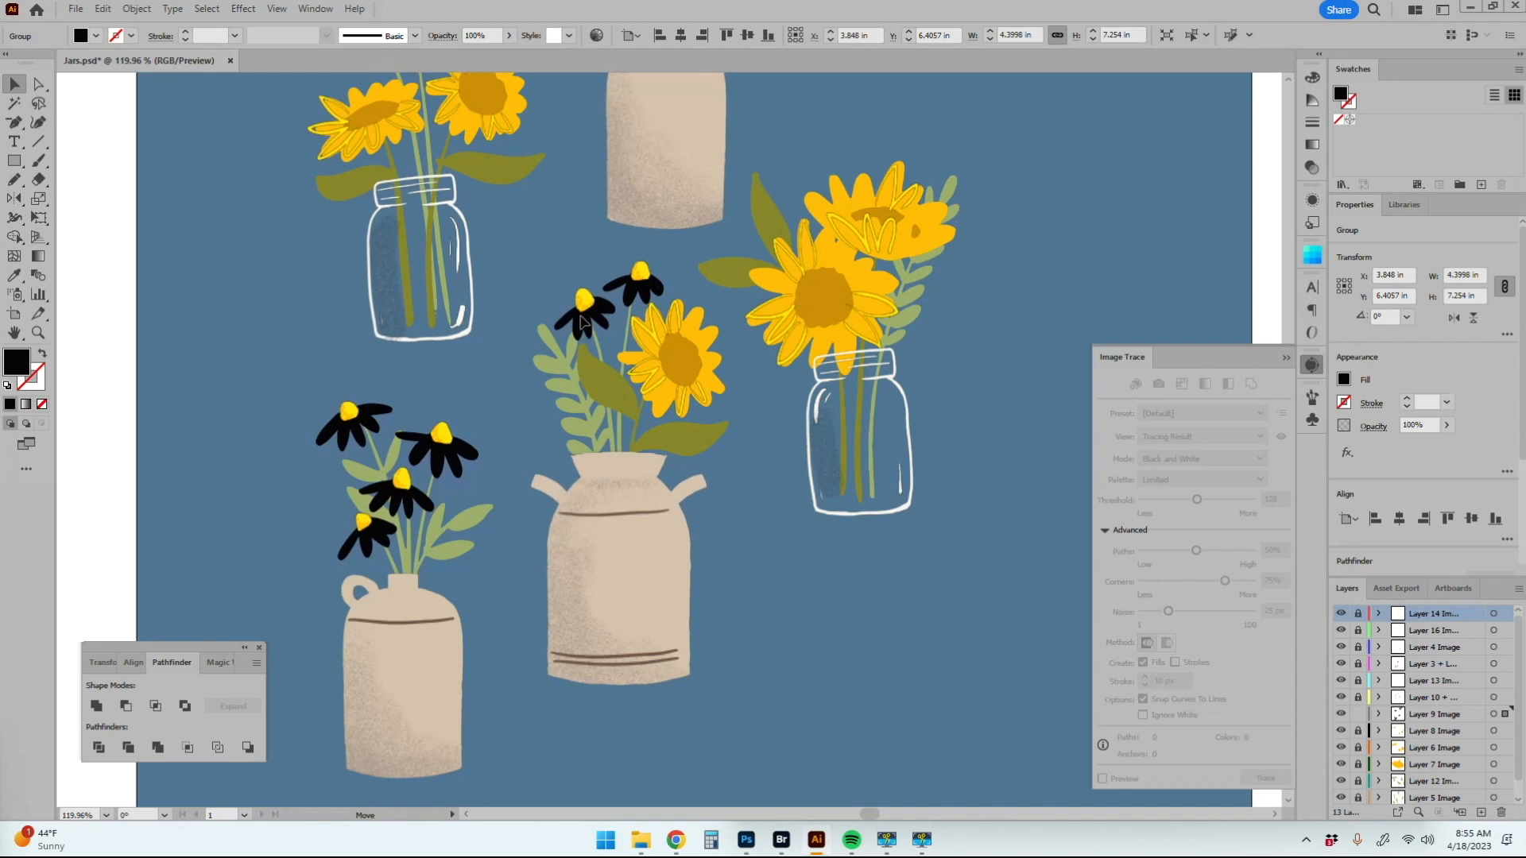
Step: Recolor the traced daisy petals white by sampling white with the Eyedropper
key("i")
left_click(83, 344)
key("a")
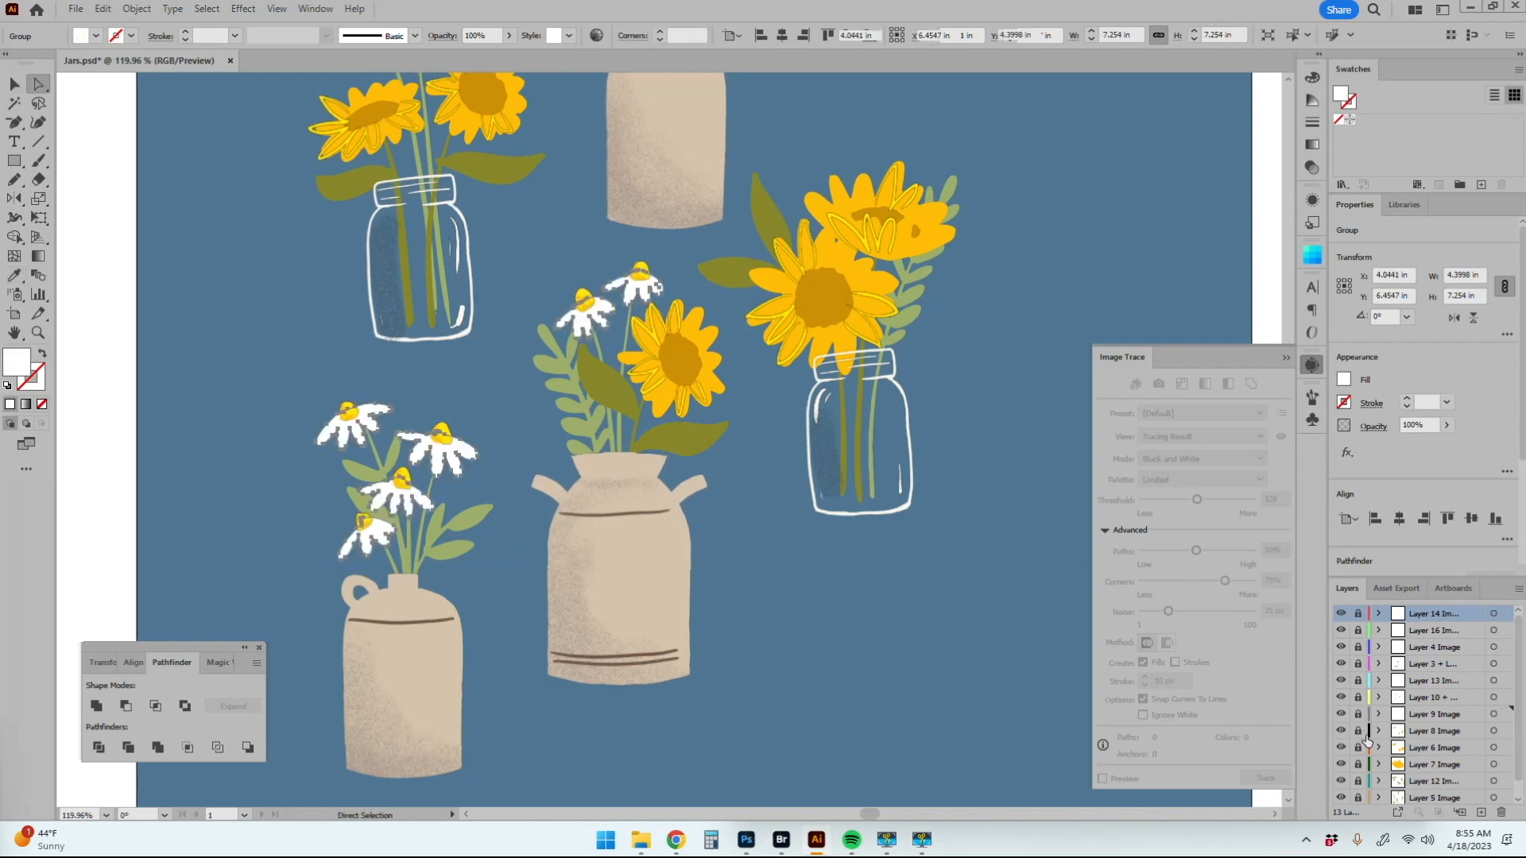
Step: Lock Layer 9 Image, unlock the layers above it, and check what the Layer 10 image contains
left_click(1359, 714)
left_click_drag(1359, 701, 1361, 614)
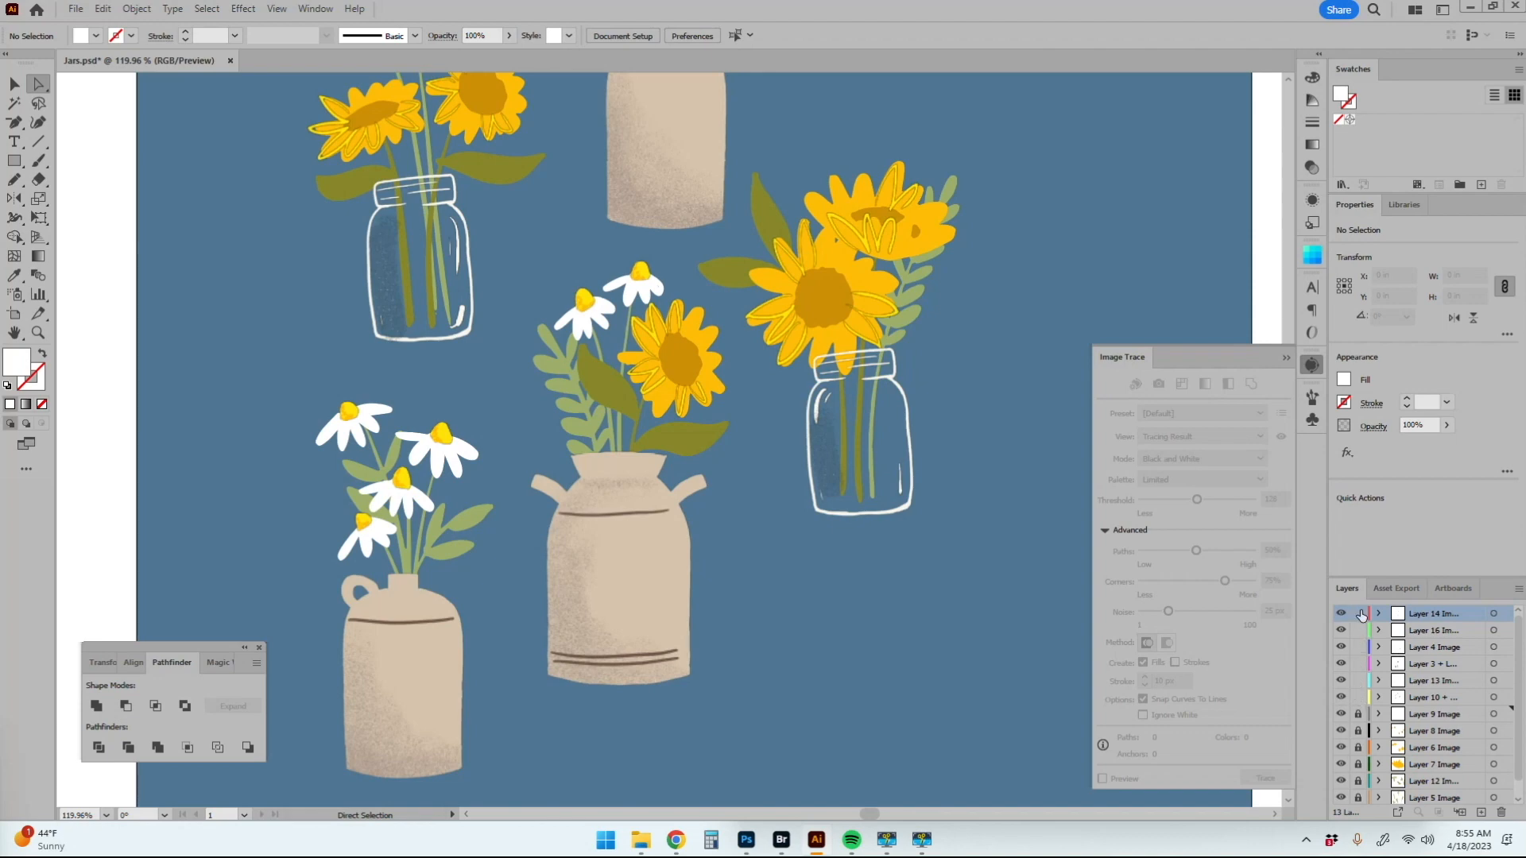
left_click(1341, 697)
left_click(1341, 700)
Step: Switch to Photoshop, undo the black adjustment on the Layer 9 petals, and clear the selection
left_click(782, 841)
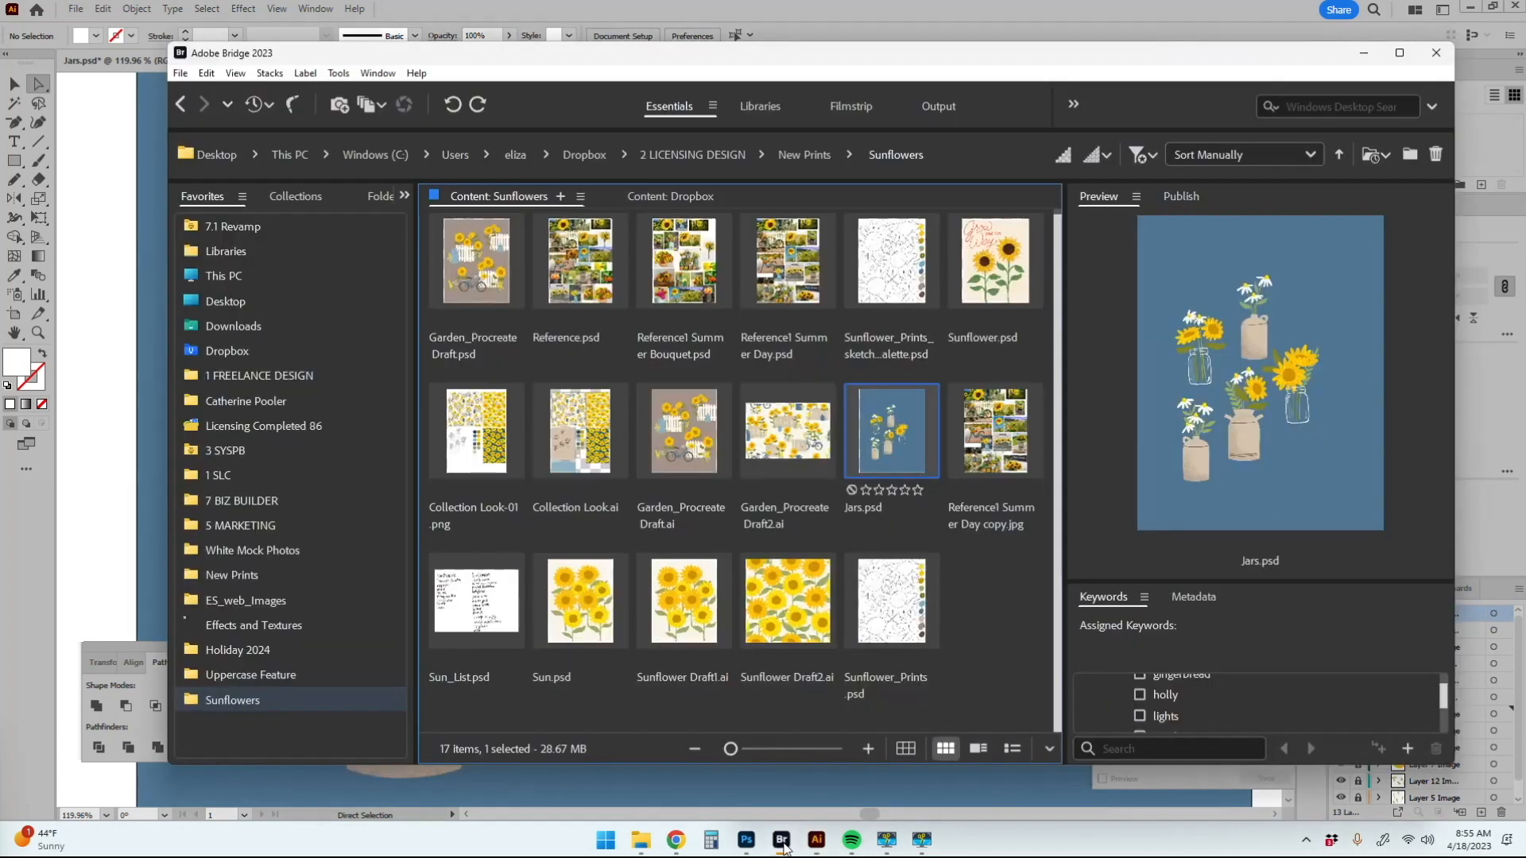
left_click(817, 841)
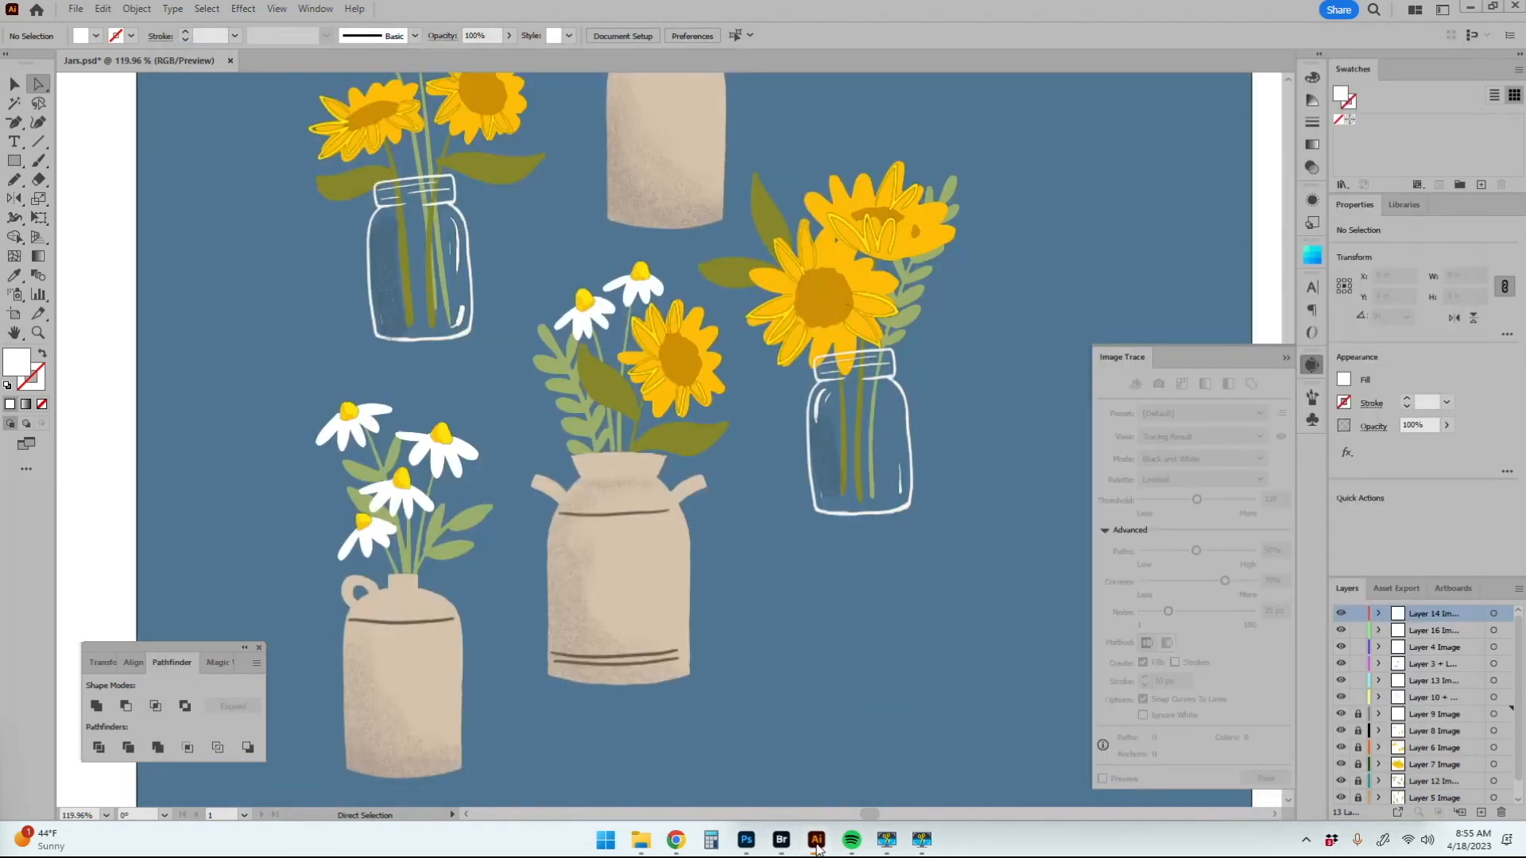
left_click(745, 841)
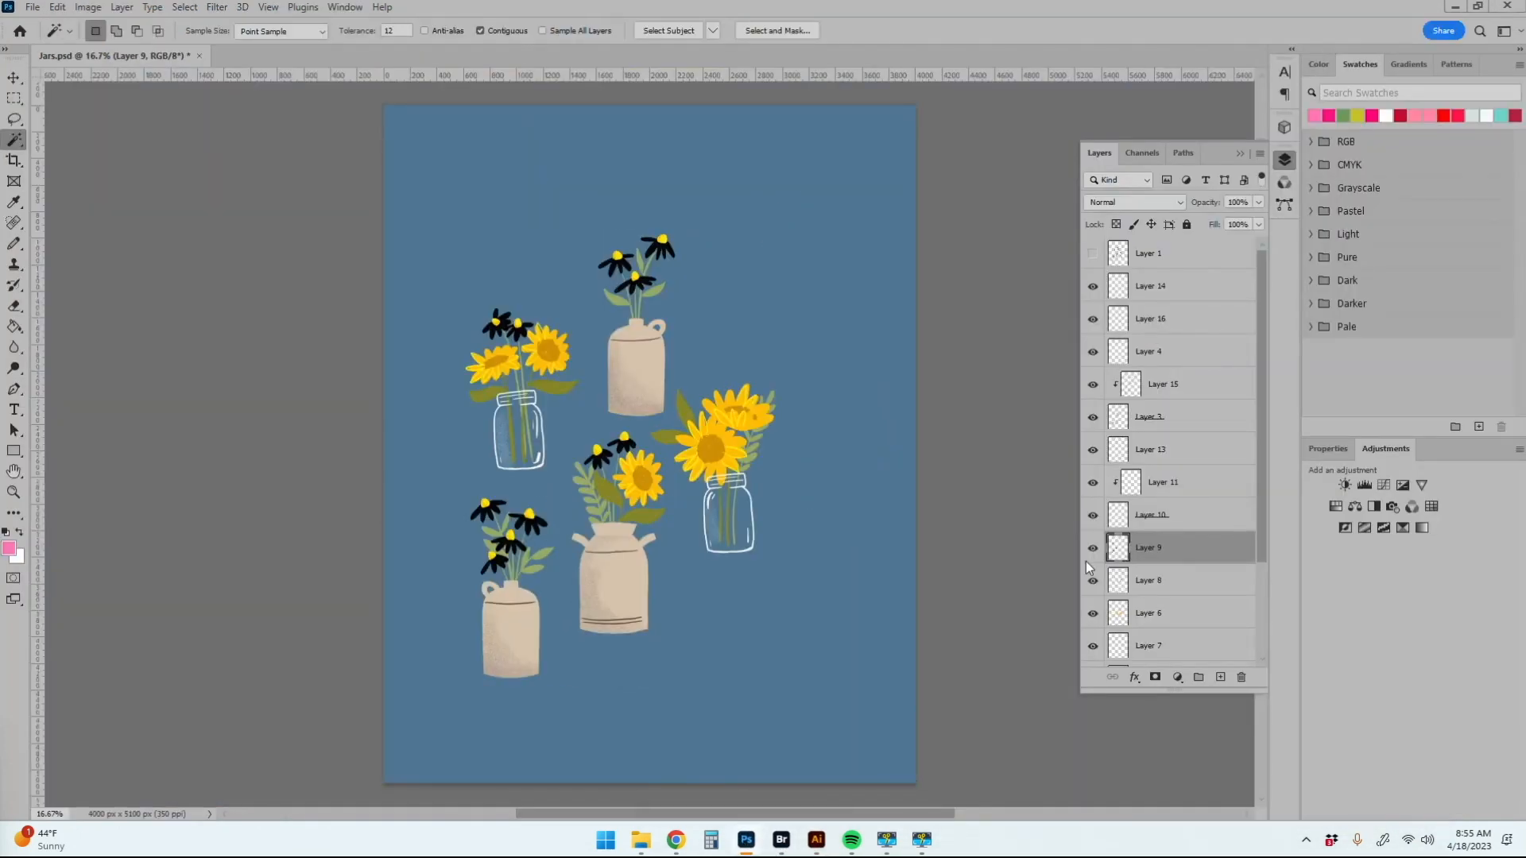
key("ctrl+z")
key("ctrl+z")
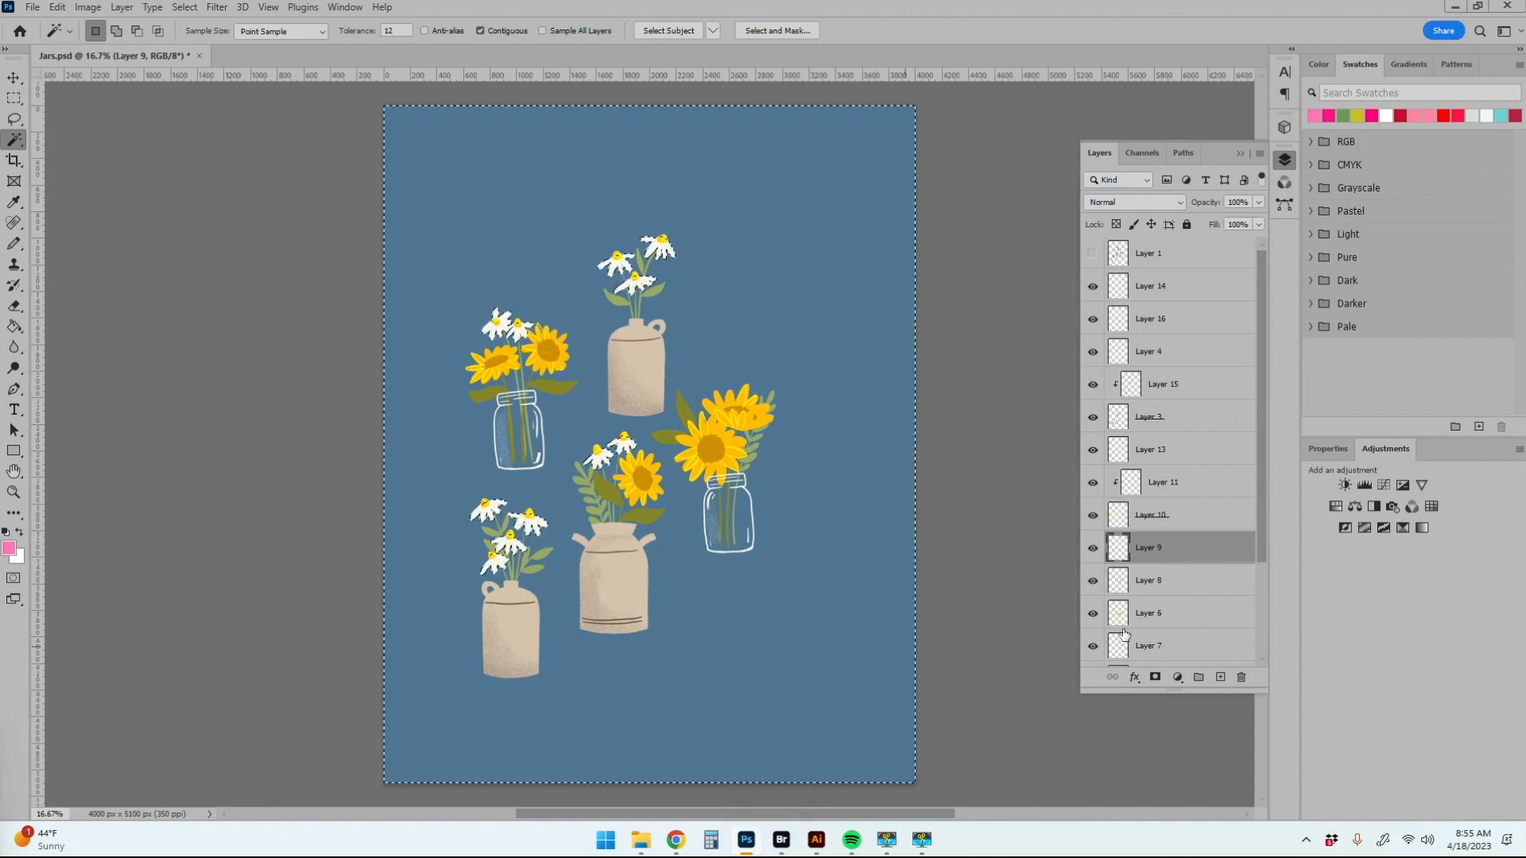
key("ctrl+d")
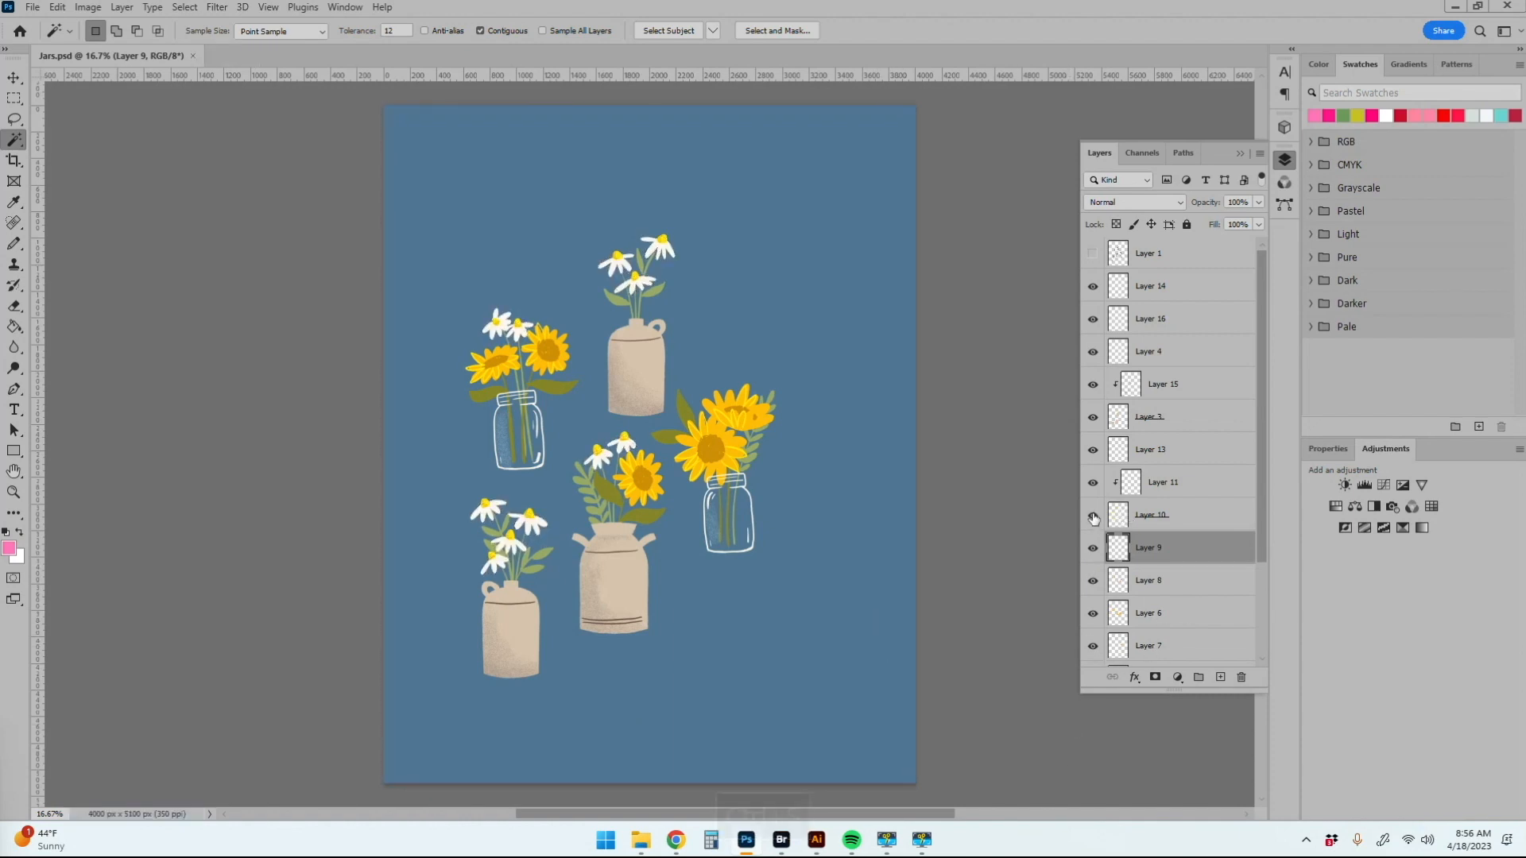
Step: Darken the yellow petal lines and daisy centers on Layer 10 to black with a Hue/Saturation adjustment
left_click(1093, 518)
left_click(1214, 517)
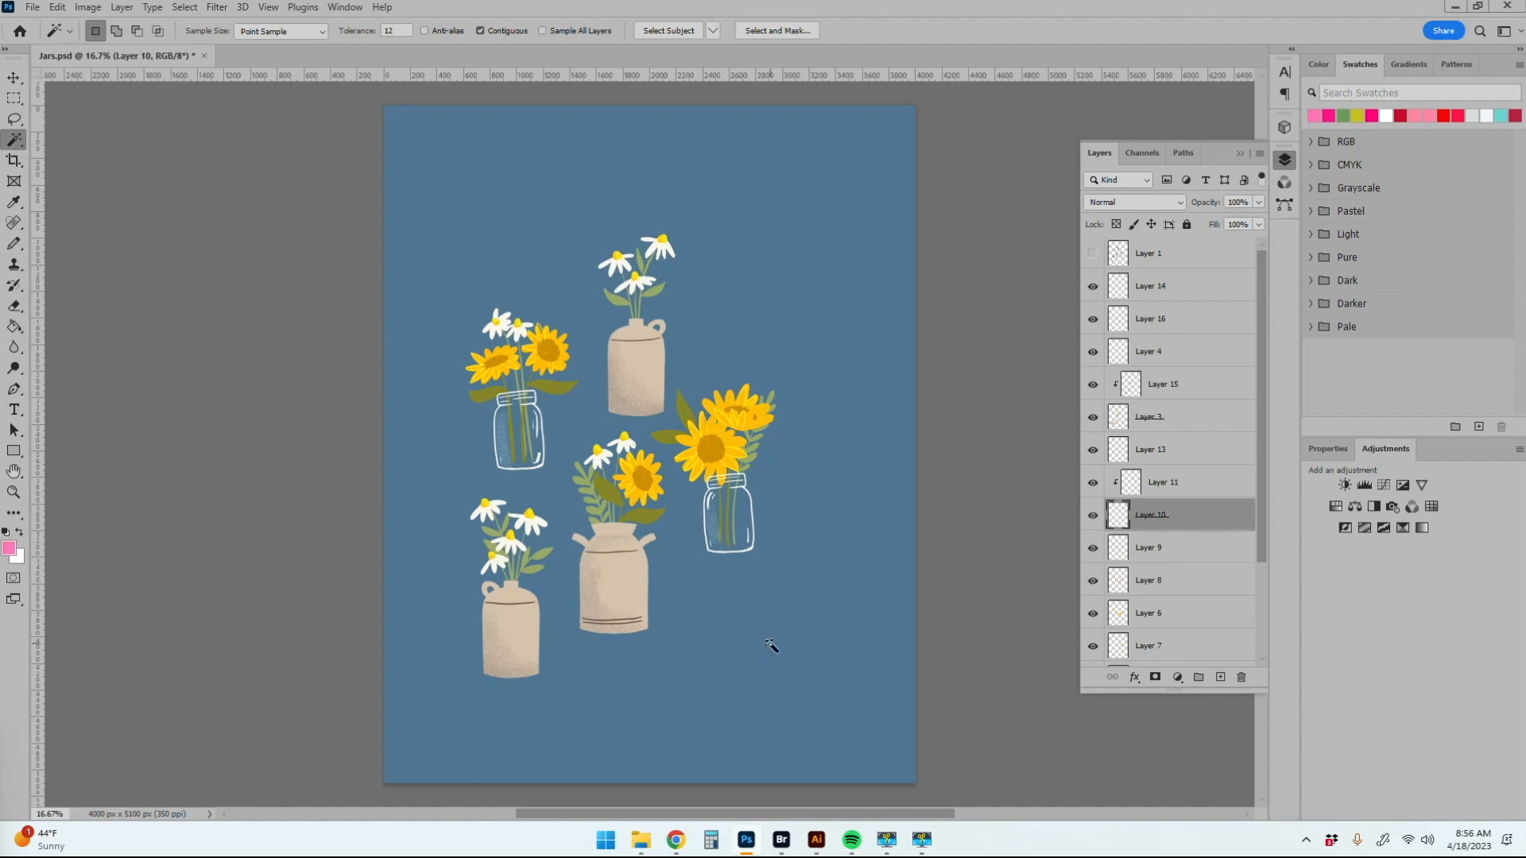
key("ctrl+a")
key("ctrl+u")
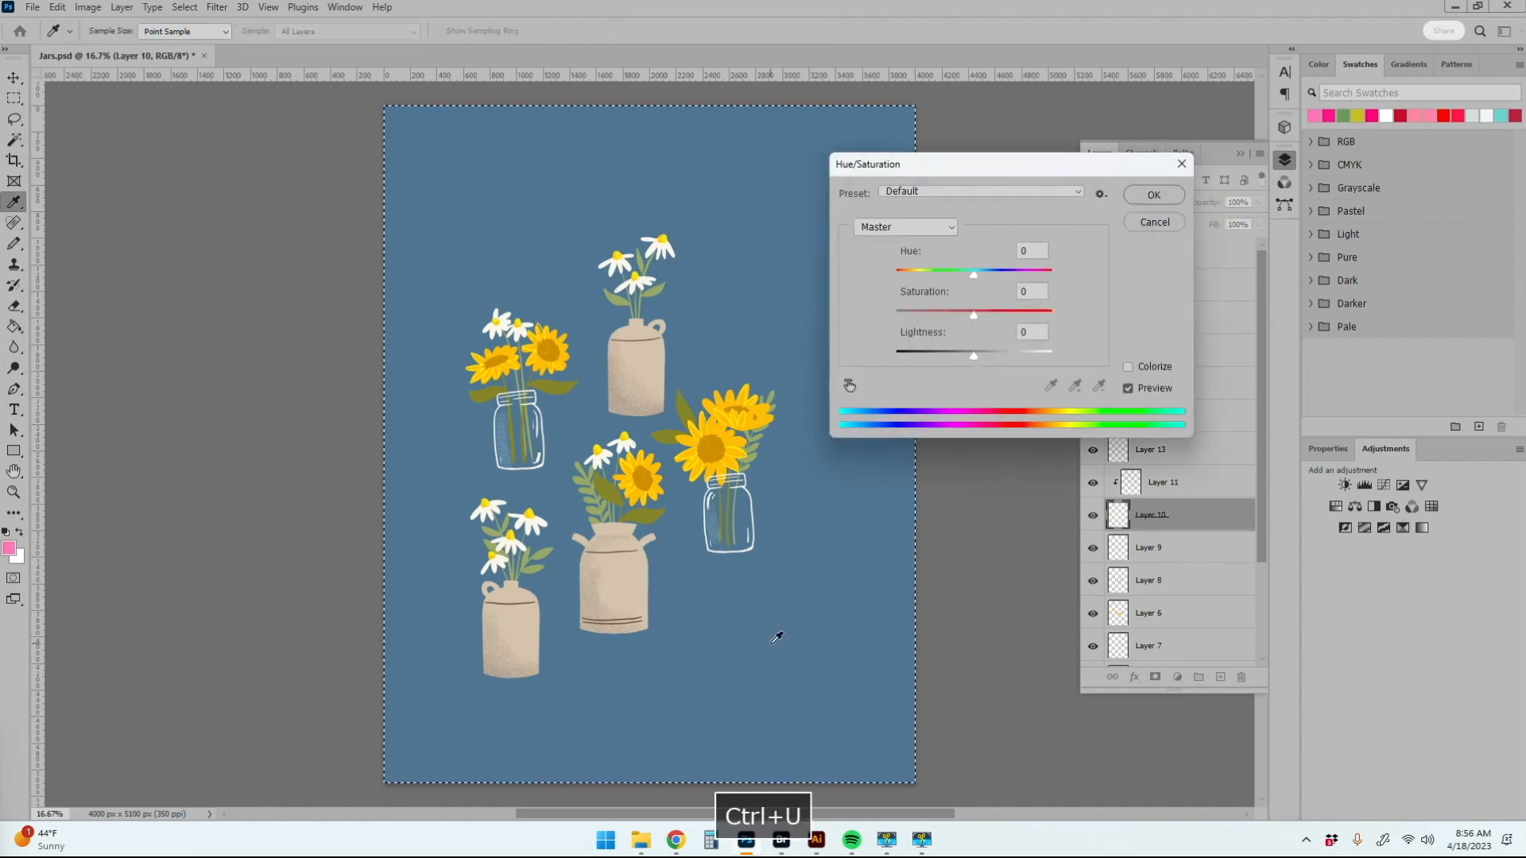
left_click_drag(964, 356, 896, 355)
key("Return")
key("w")
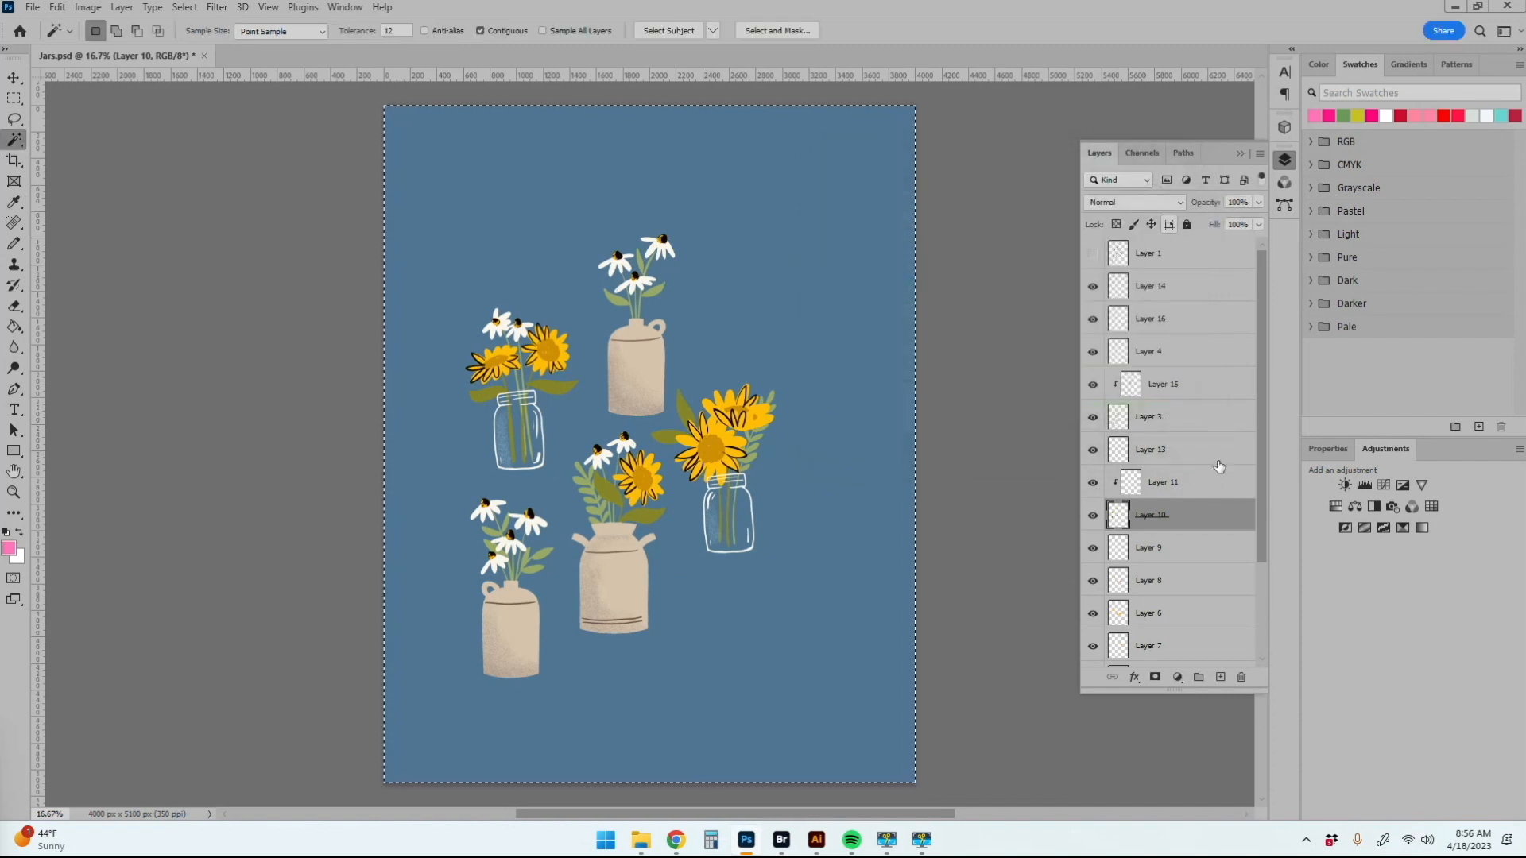
Step: Copy the blackened Layer 10 artwork and paste it into the Layer 10 + Layer 11 Image layer in Illustrator, accepting the color conversion
key("ctrl+c")
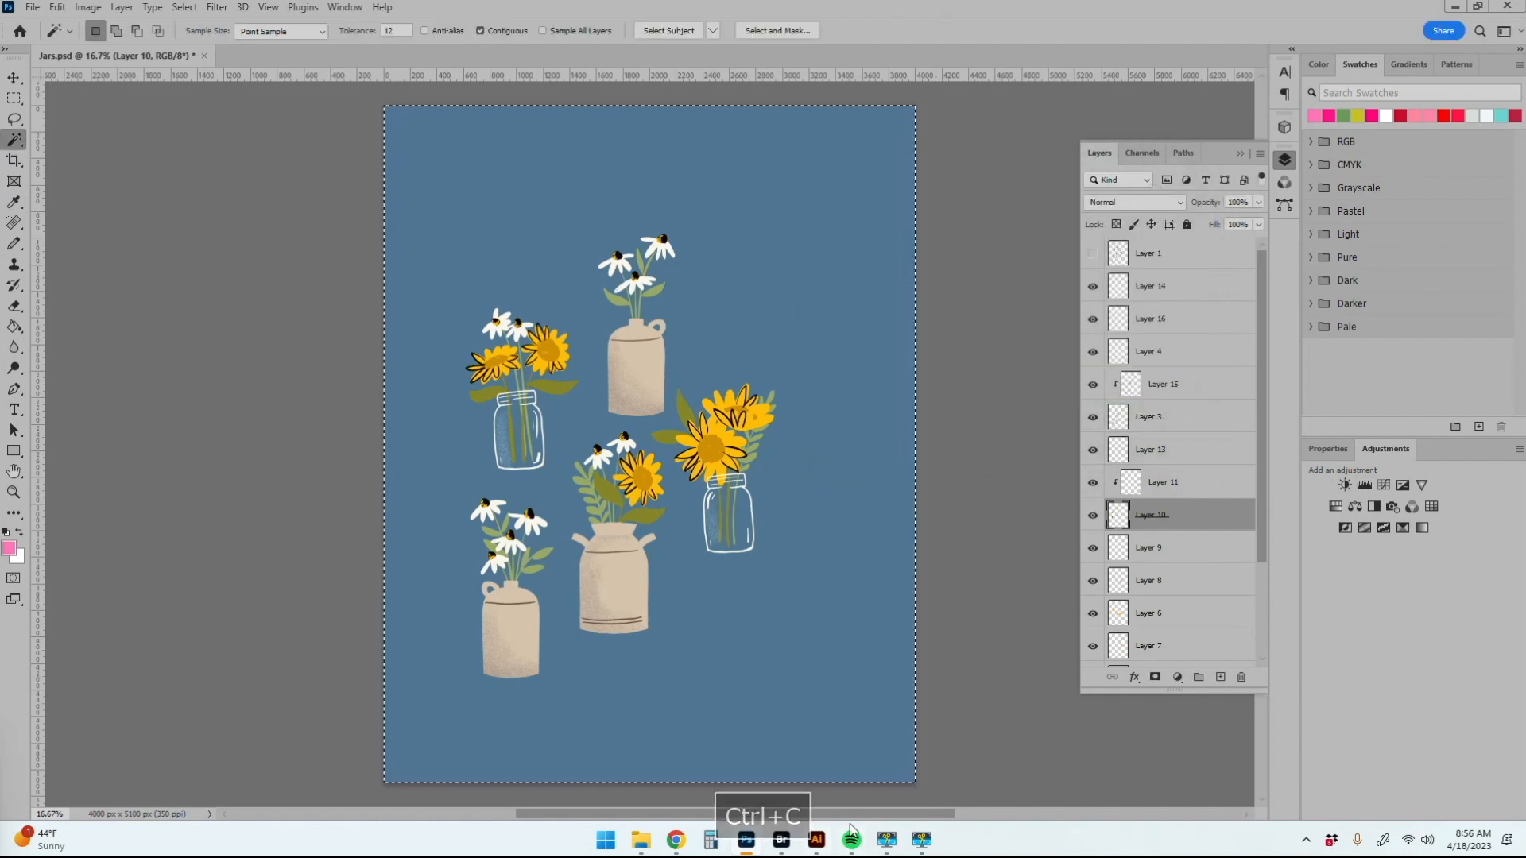
left_click(818, 841)
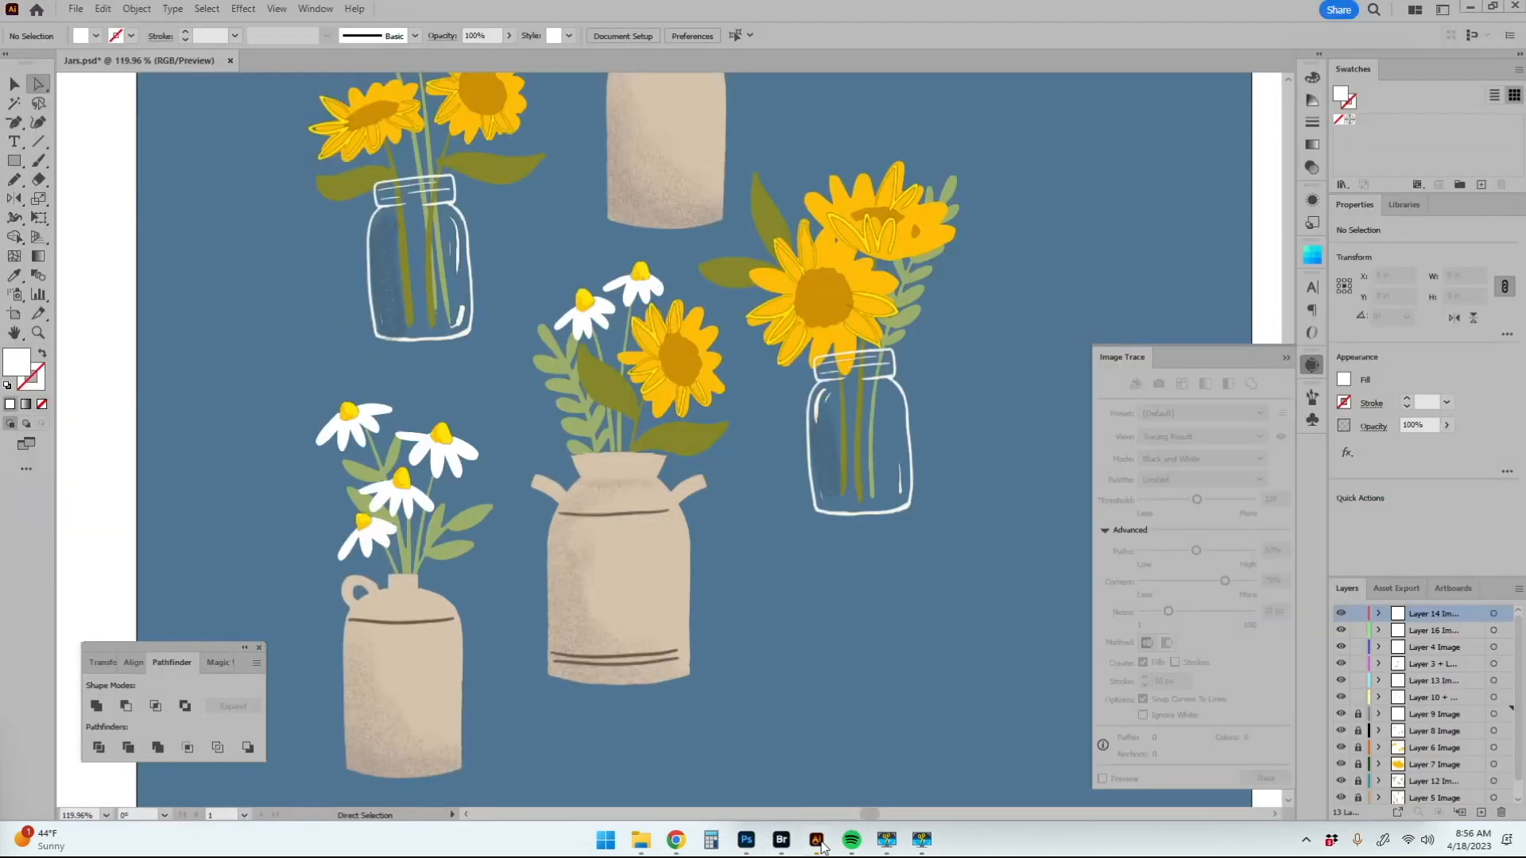
left_click(1472, 703)
key("ctrl+v")
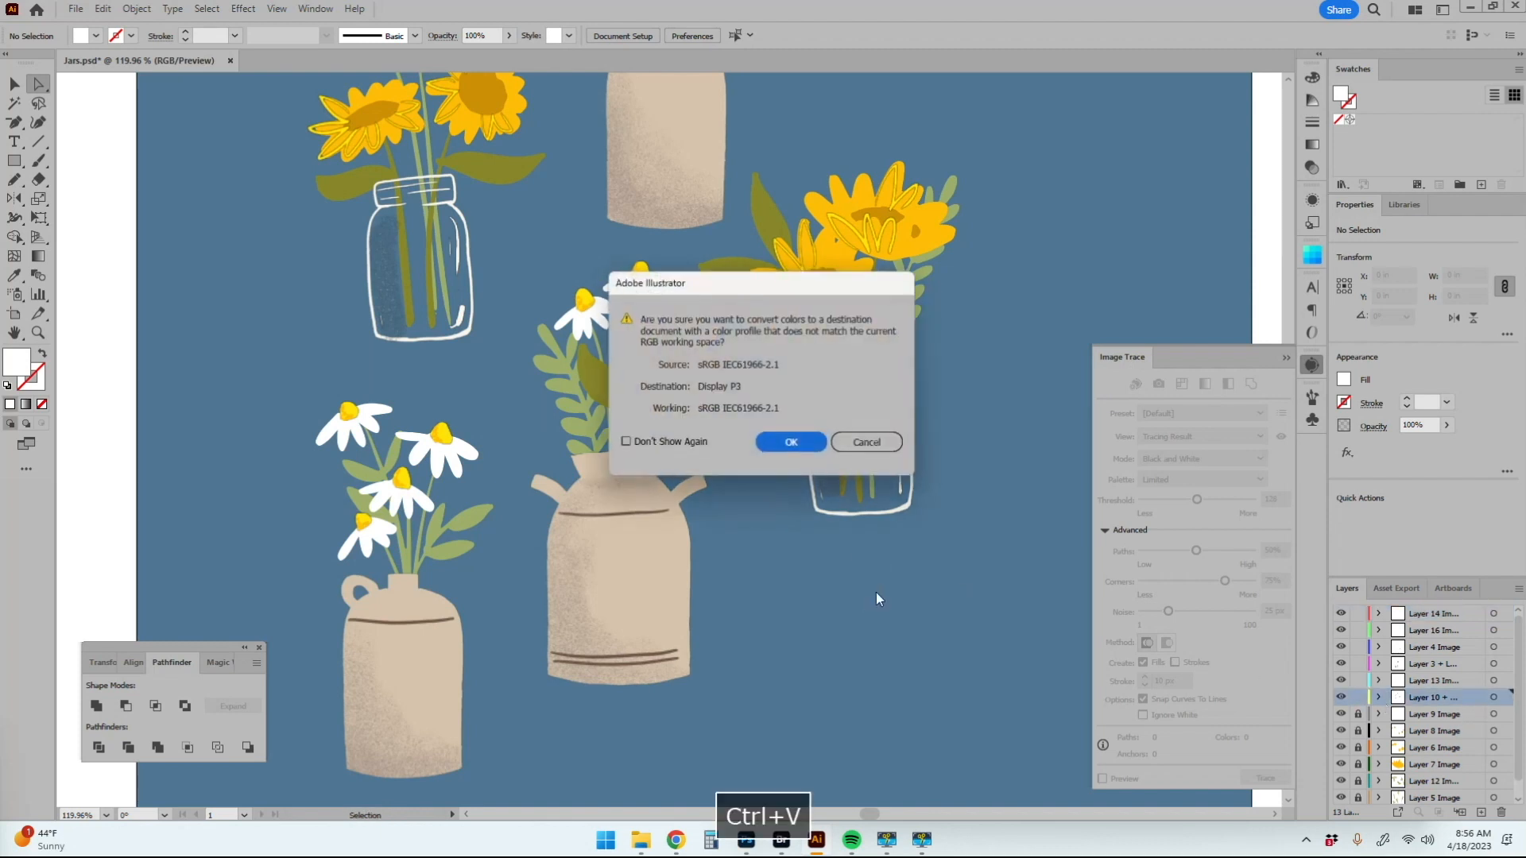
left_click(791, 442)
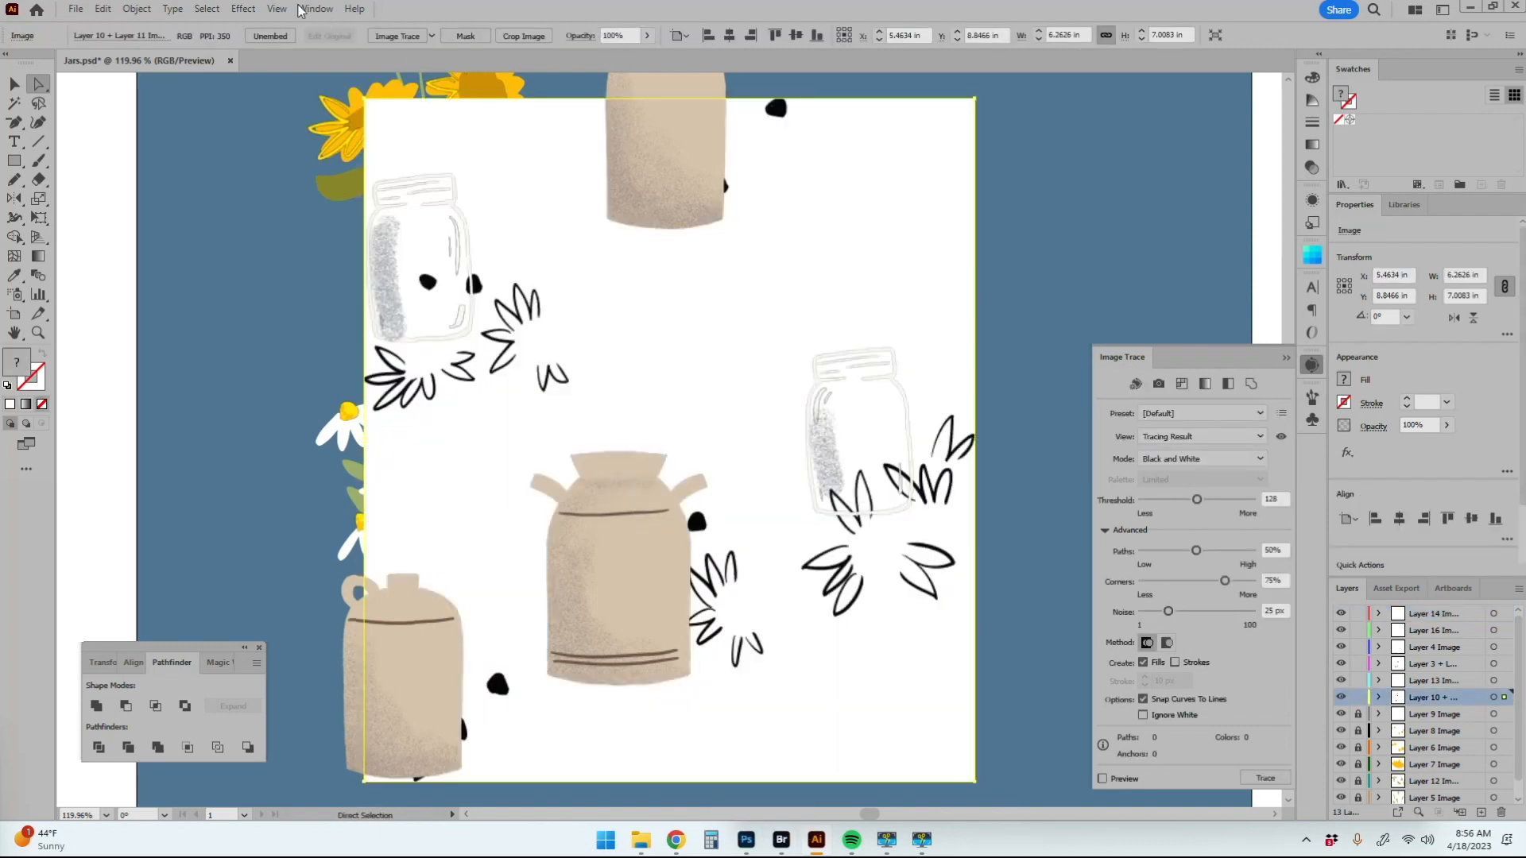
Step: Trace the pasted petal lines and daisy centers with the Sketched Art preset and expand the result
left_click(431, 35)
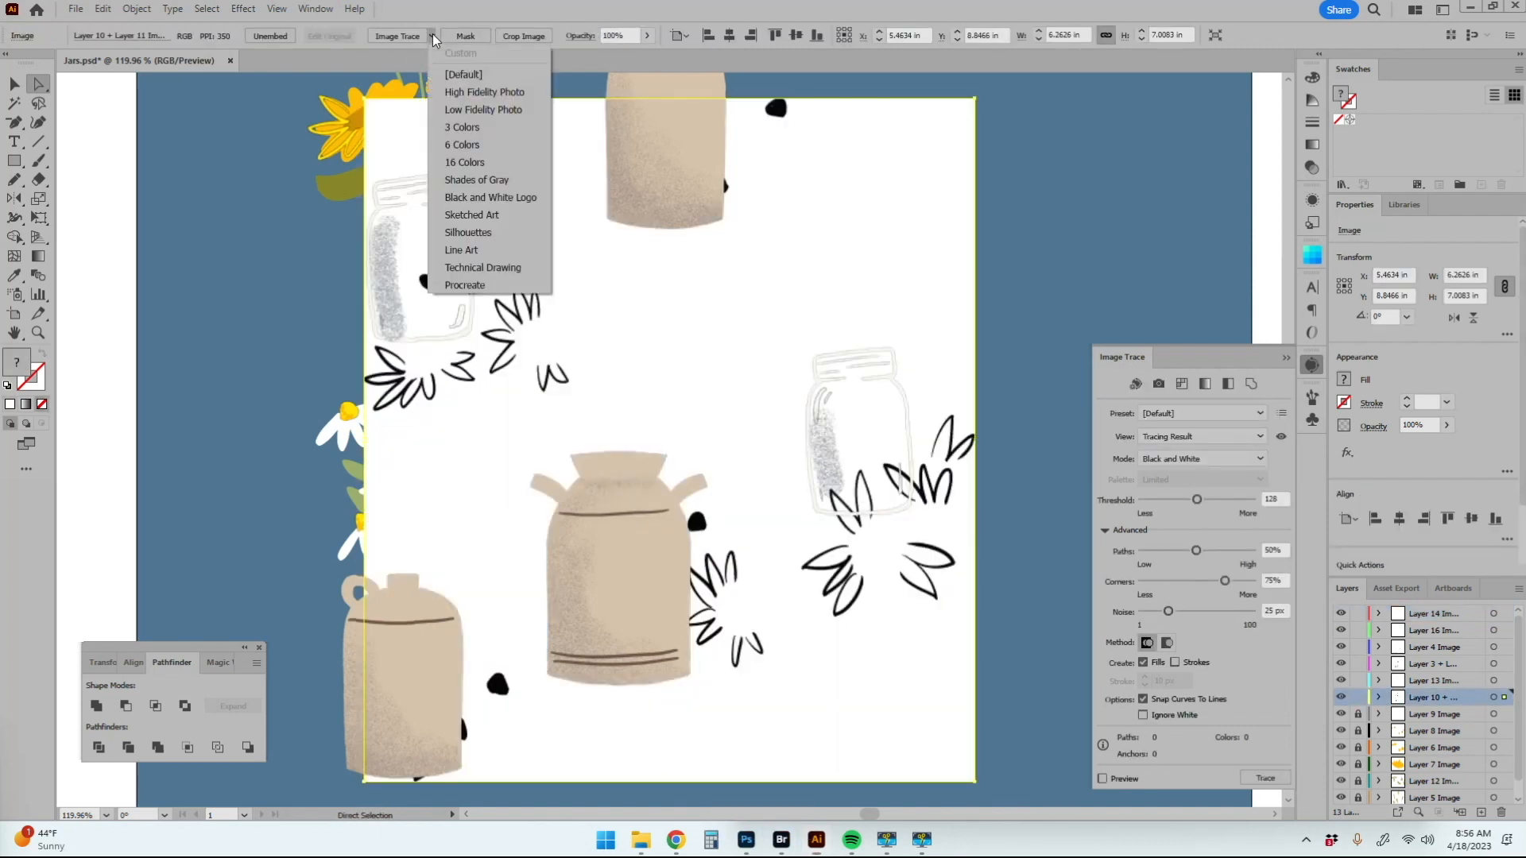
left_click(491, 213)
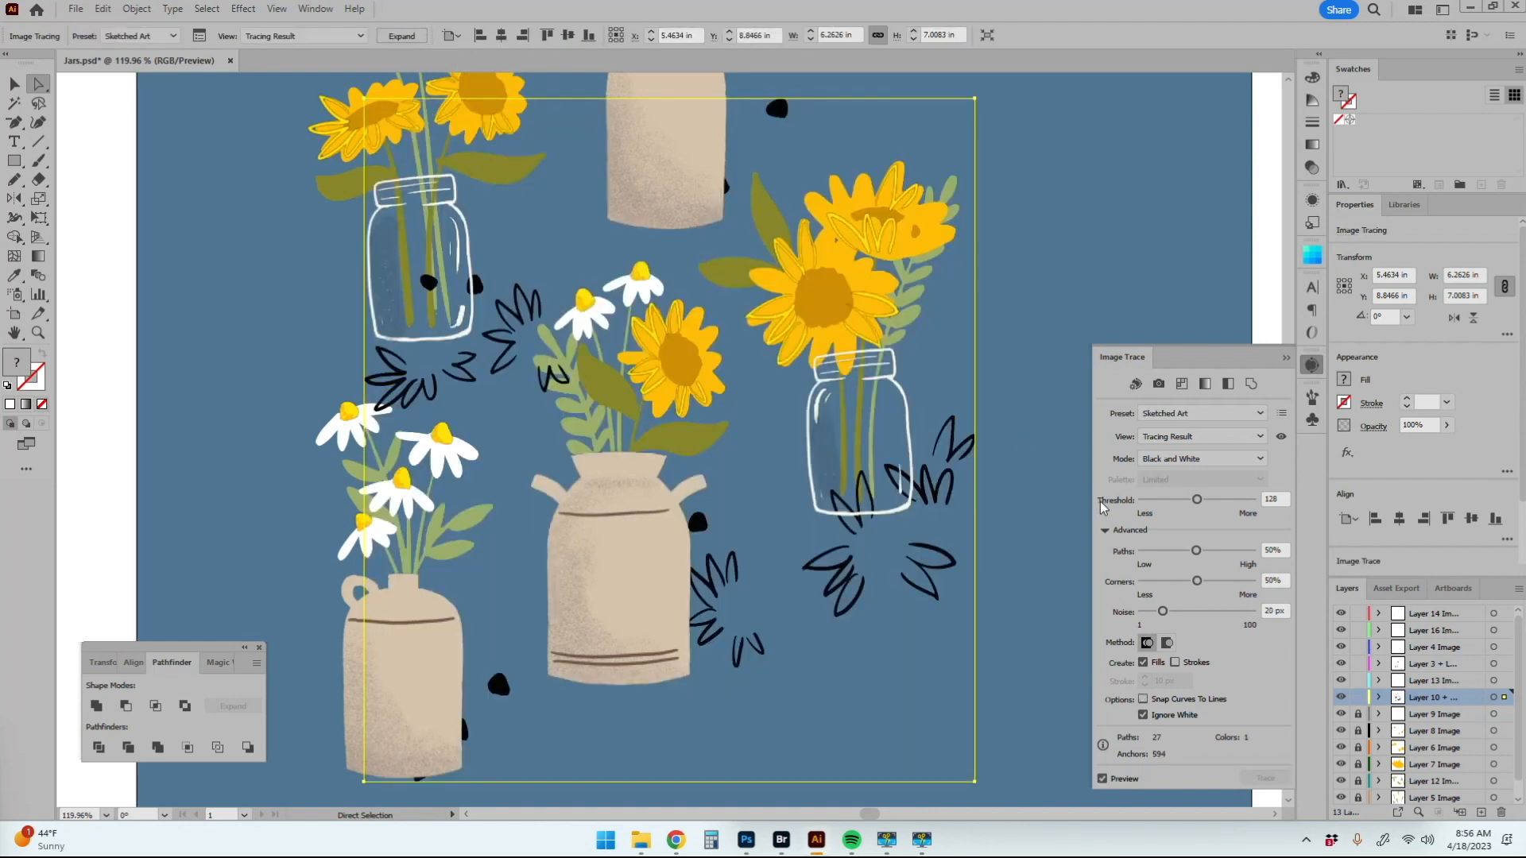
left_click(399, 36)
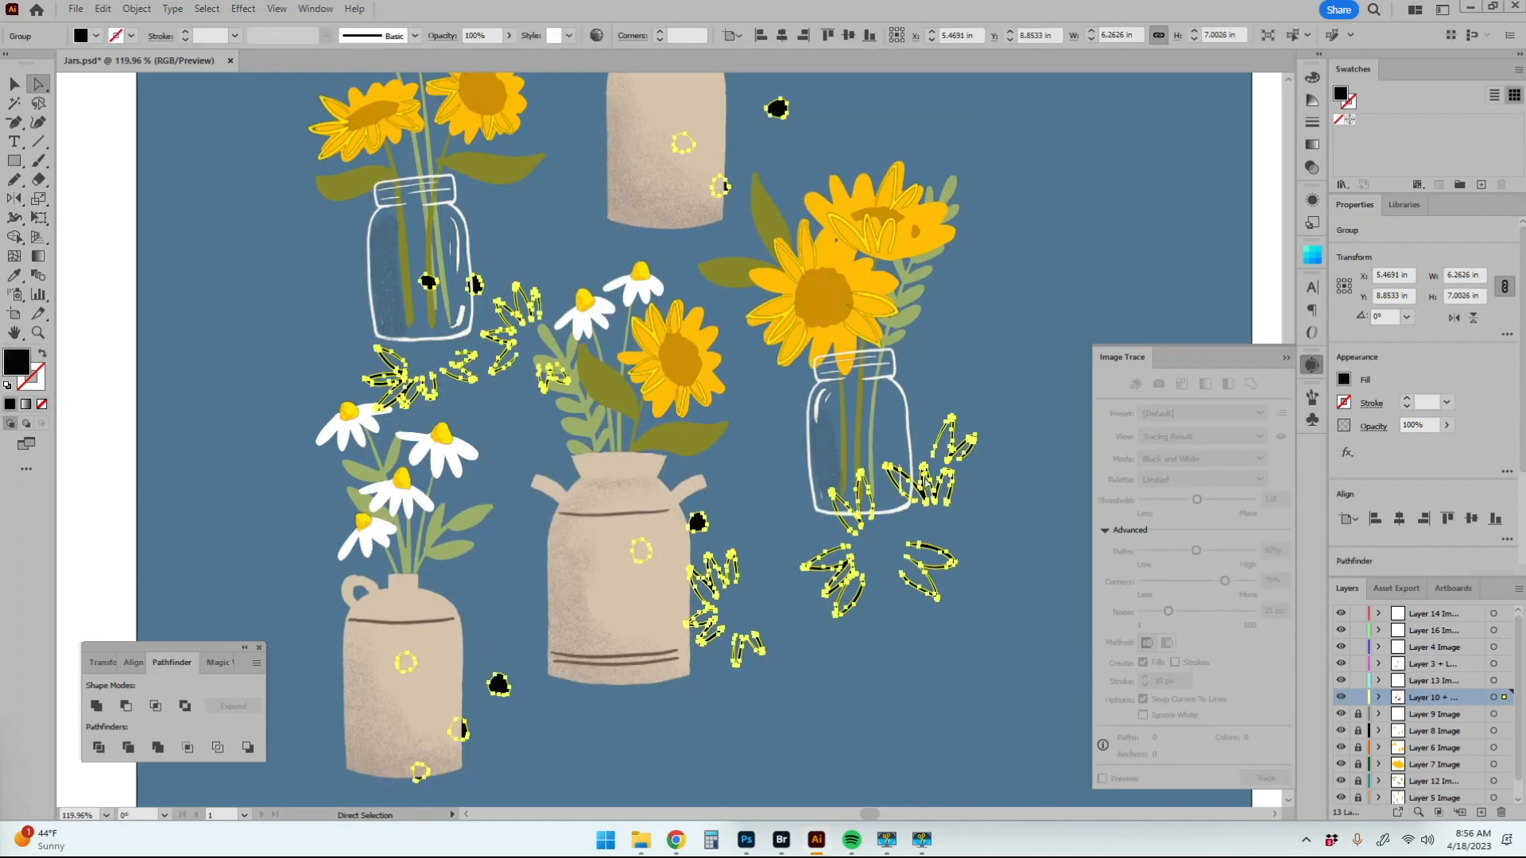
Step: Move the traced black petal lines and centers beside the artwork, clear of the original flower details
key("v")
mouse_move(956, 561)
left_mouse_down()
mouse_move(896, 312)
mouse_move(604, 306)
mouse_move(263, 364)
left_mouse_up()
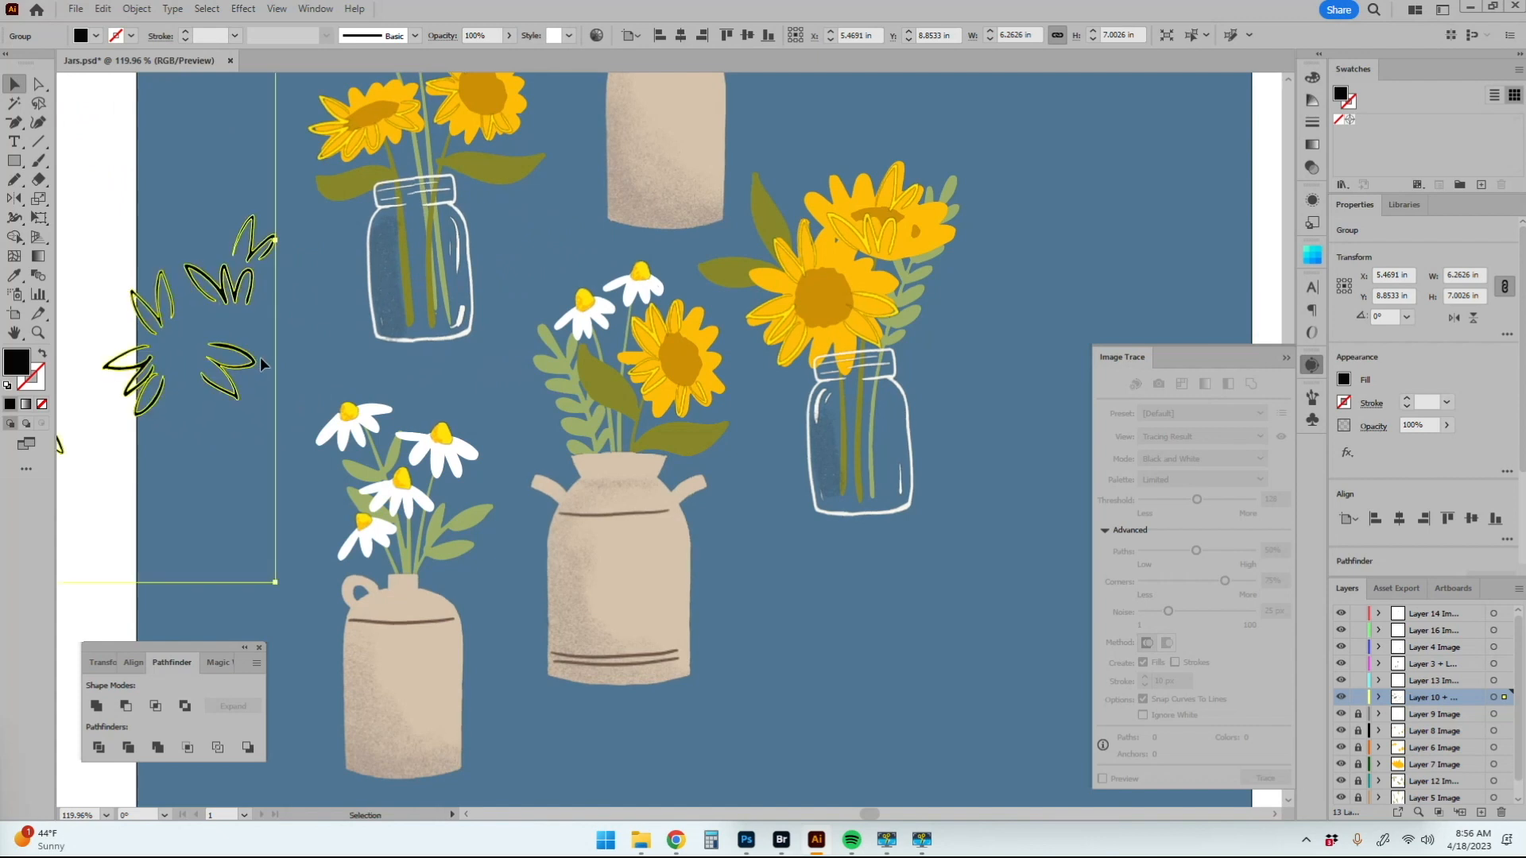
left_click(946, 337)
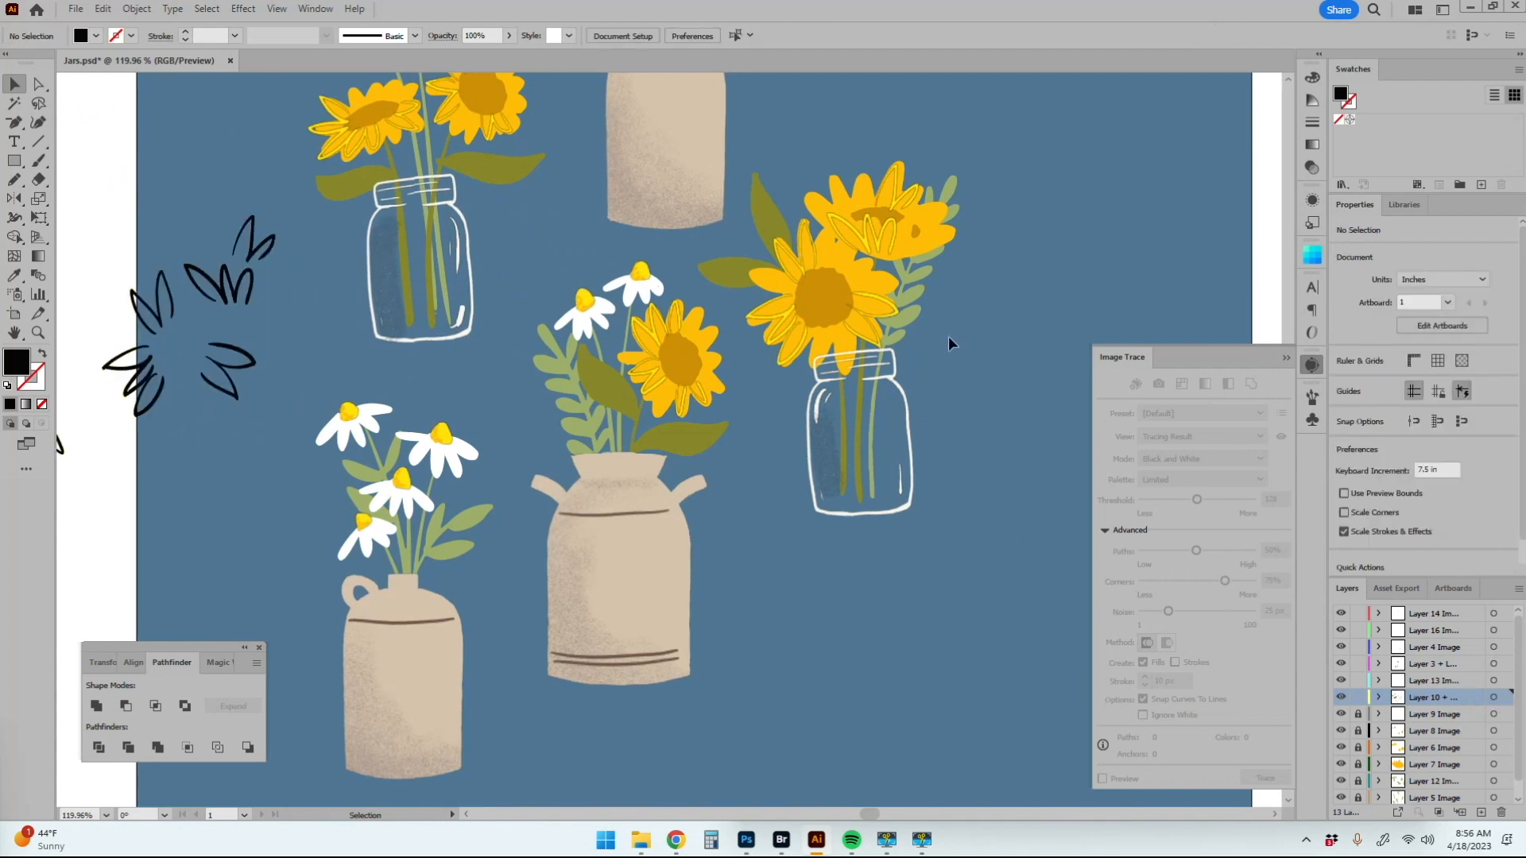
Step: Remove the original yellow detail image and place the traced black lines and centers over the flowers
key("ctrl+z")
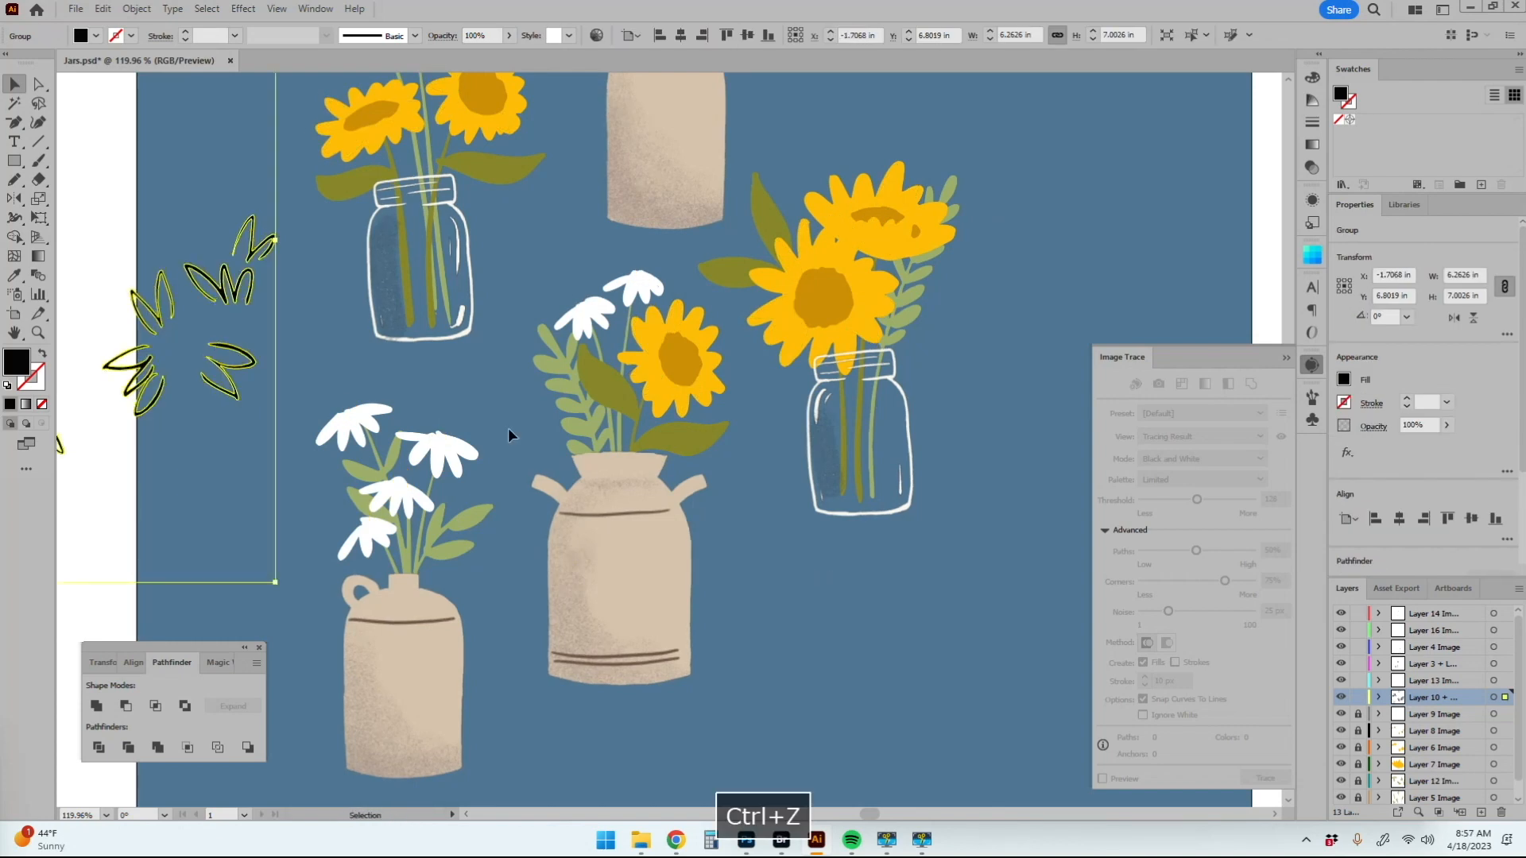
key("ctrl+z")
key("ctrl+z")
key("ctrl+z")
key("ctrl+z")
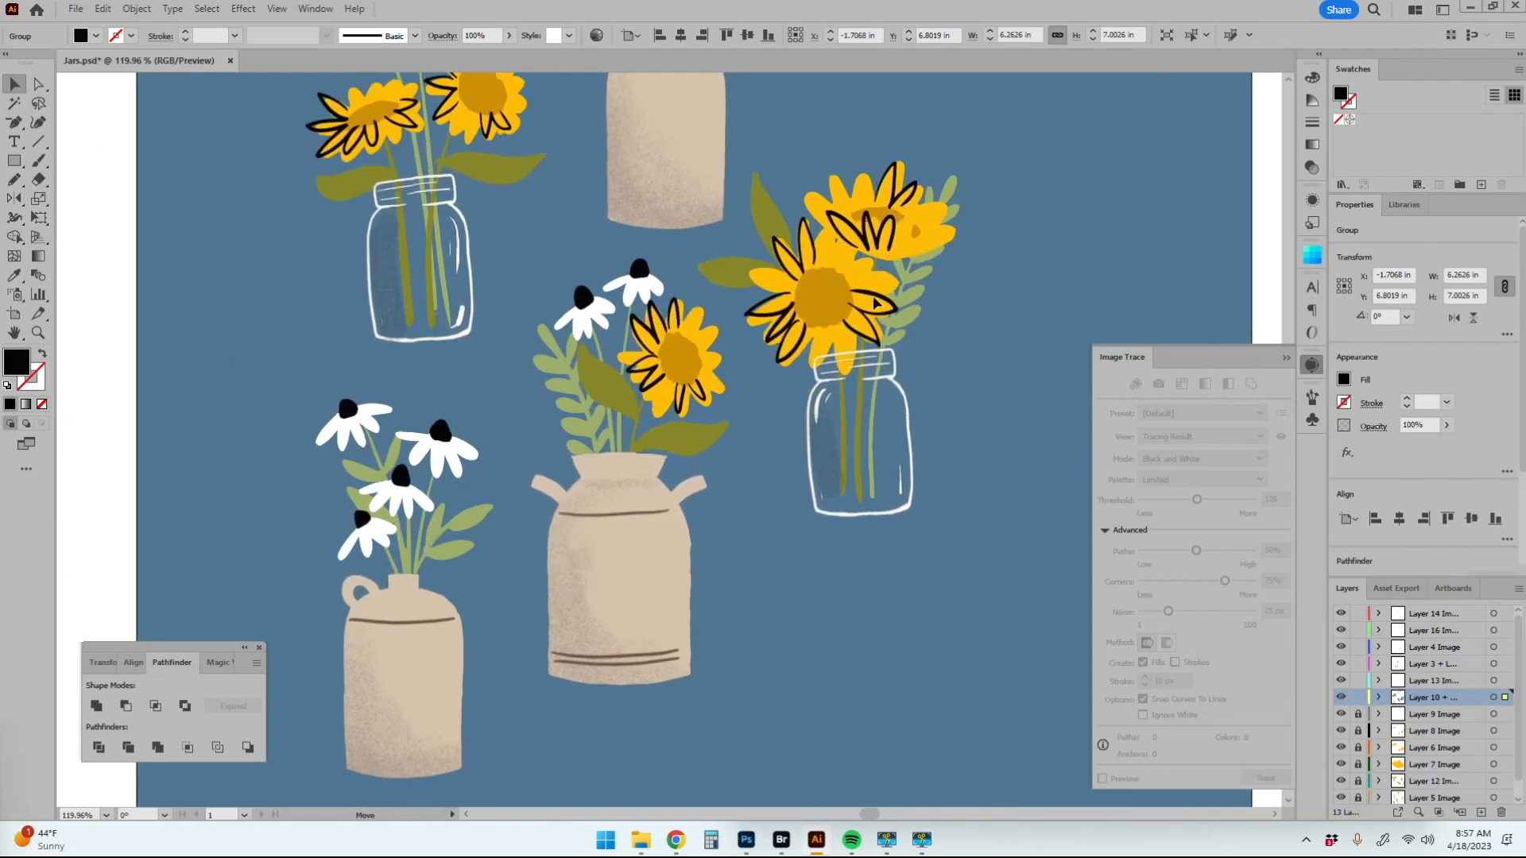
left_click_drag(874, 302, 877, 302)
Step: Change the fill of the traced petal lines and daisy centers from black to bright yellow
double_click(20, 366)
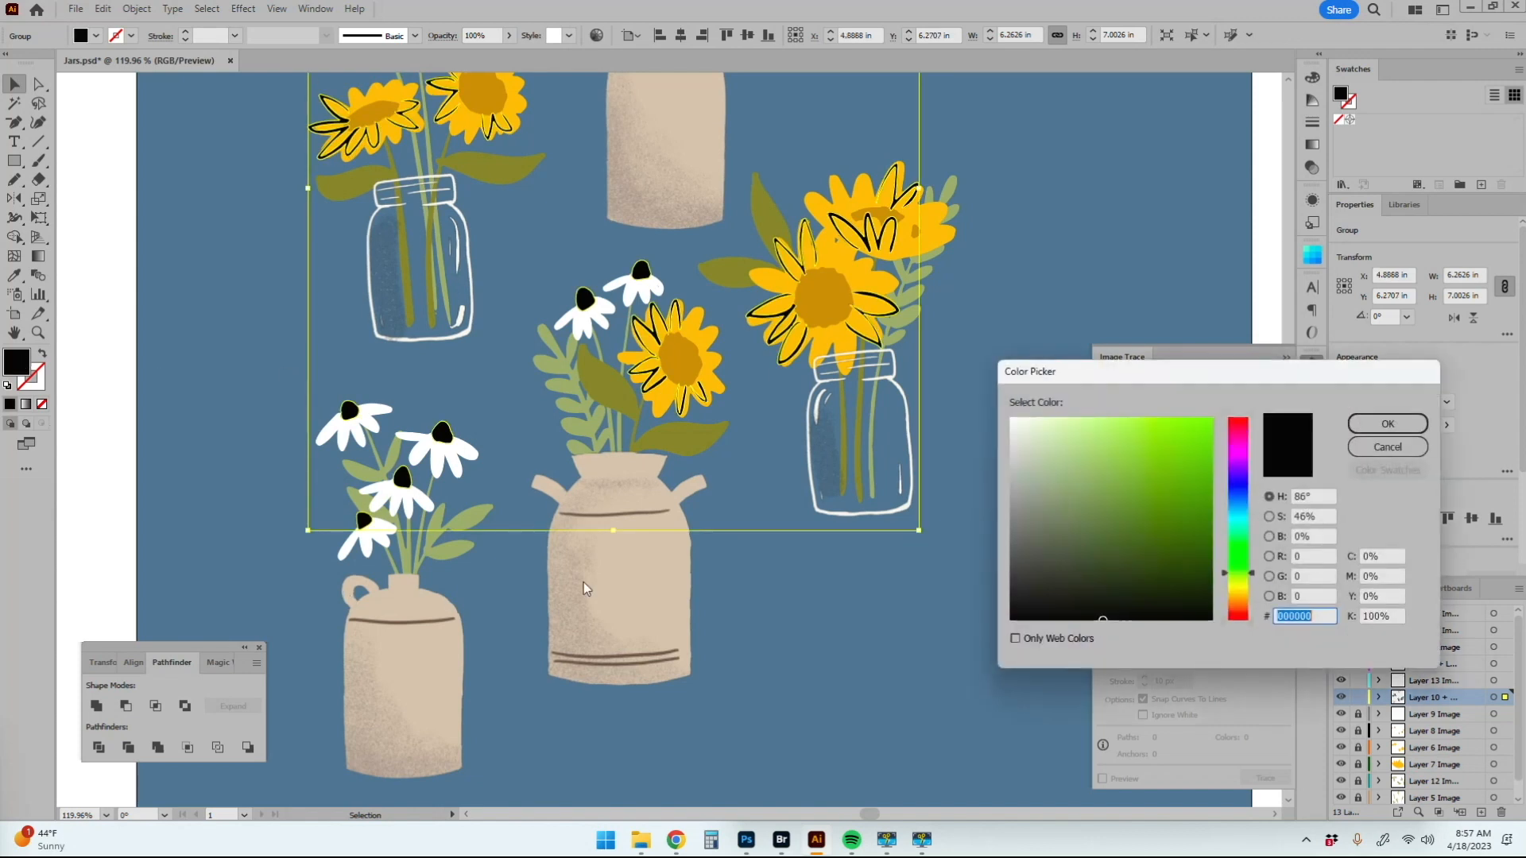
left_click(1240, 592)
mouse_move(1134, 433)
left_mouse_down()
mouse_move(1138, 419)
mouse_move(1124, 422)
mouse_move(1149, 426)
left_mouse_up()
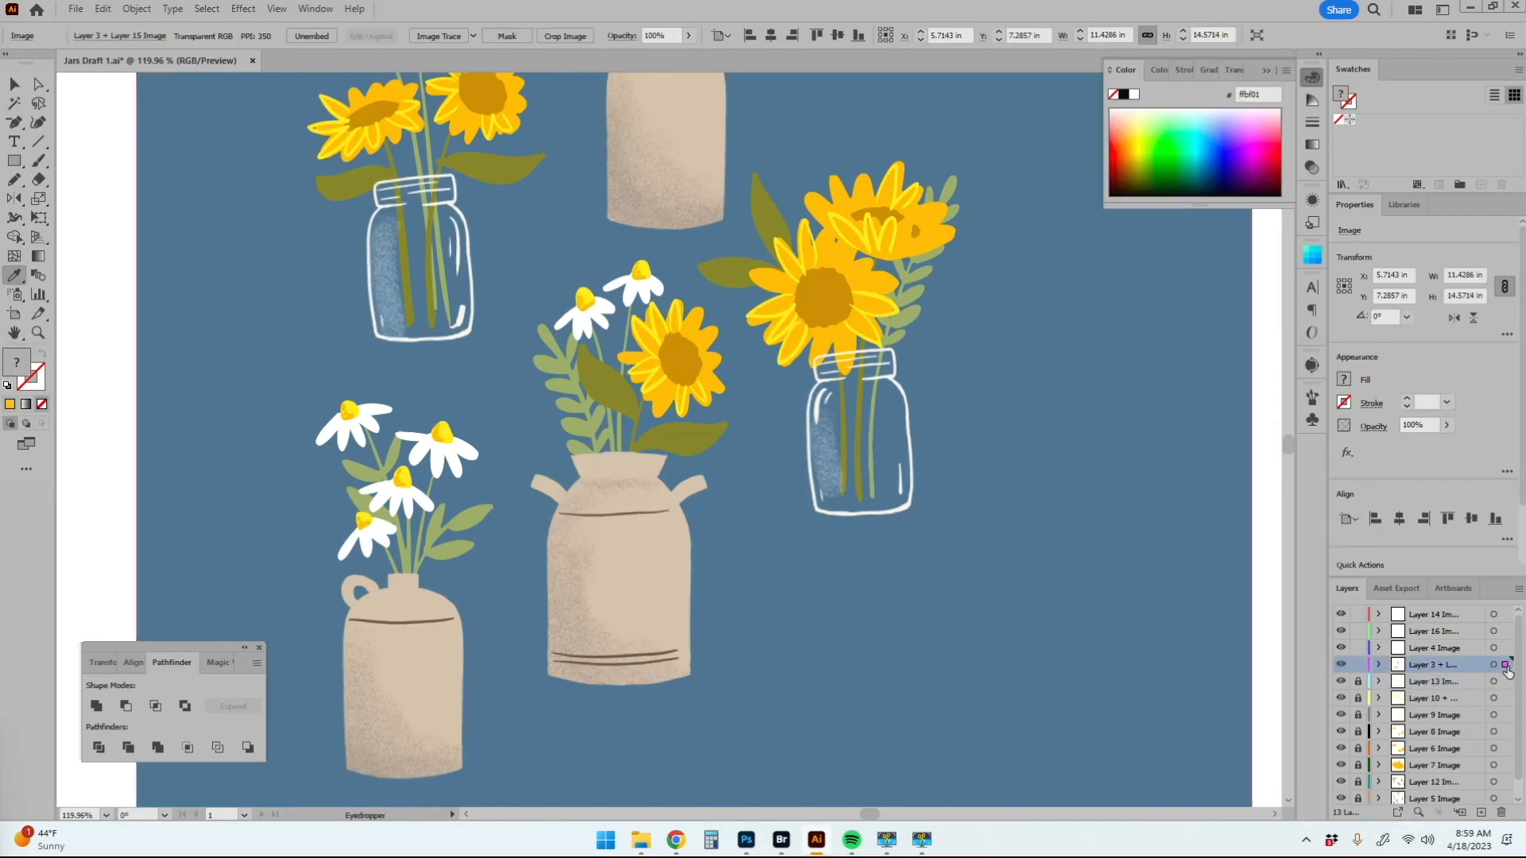
Step: Check what the Layer 3 + Layer 15 Image layer contains by toggling its visibility, and lock that layer
left_click(1340, 665)
left_click(1341, 667)
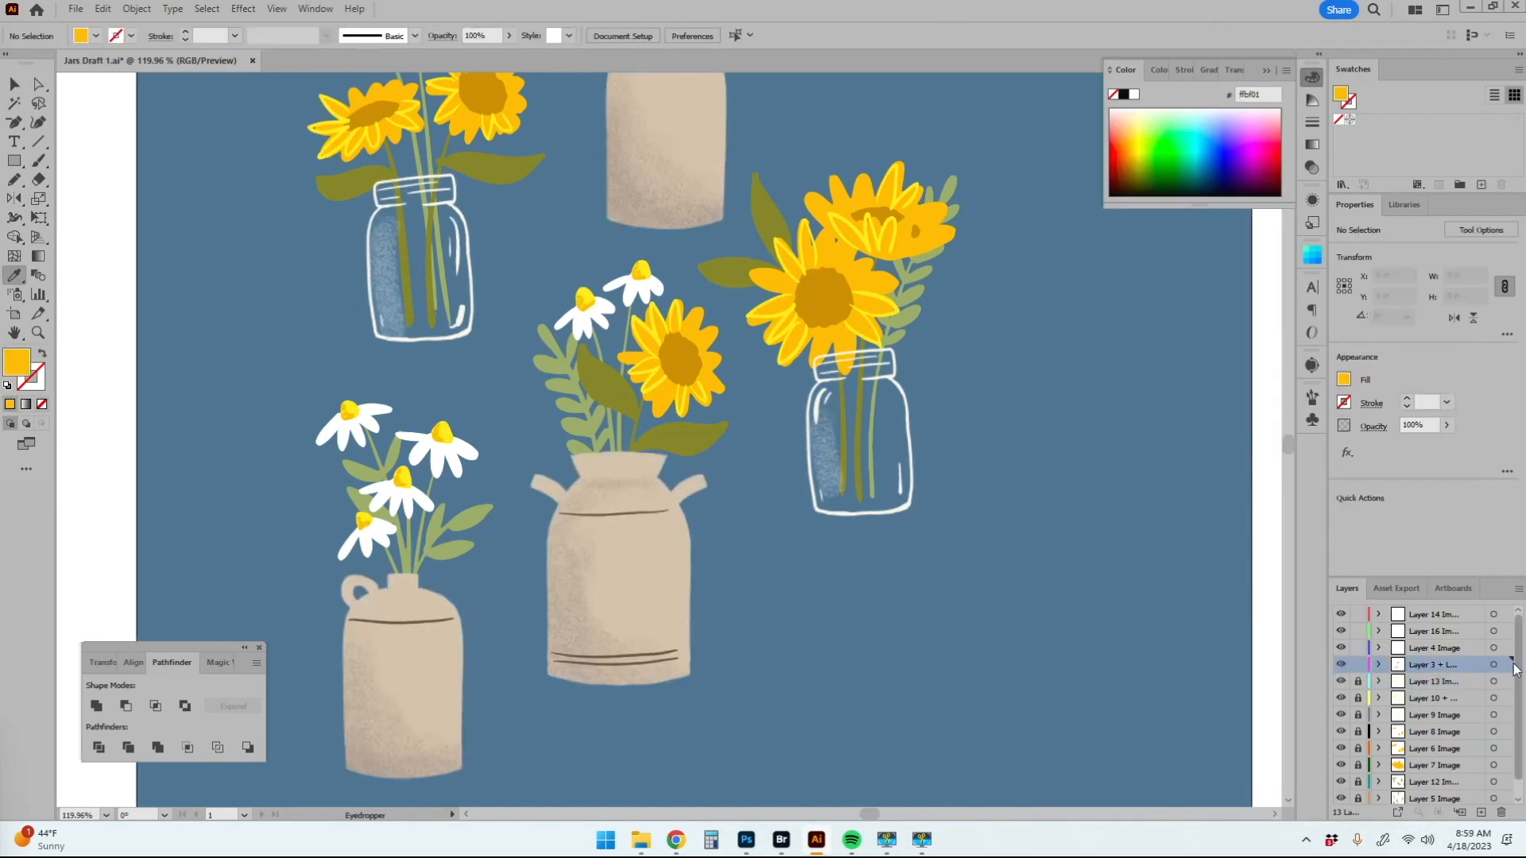
key("h")
left_click_drag(994, 397, 967, 460)
left_click(1493, 665)
left_click(1341, 665)
left_click(1341, 665)
left_click(1357, 666)
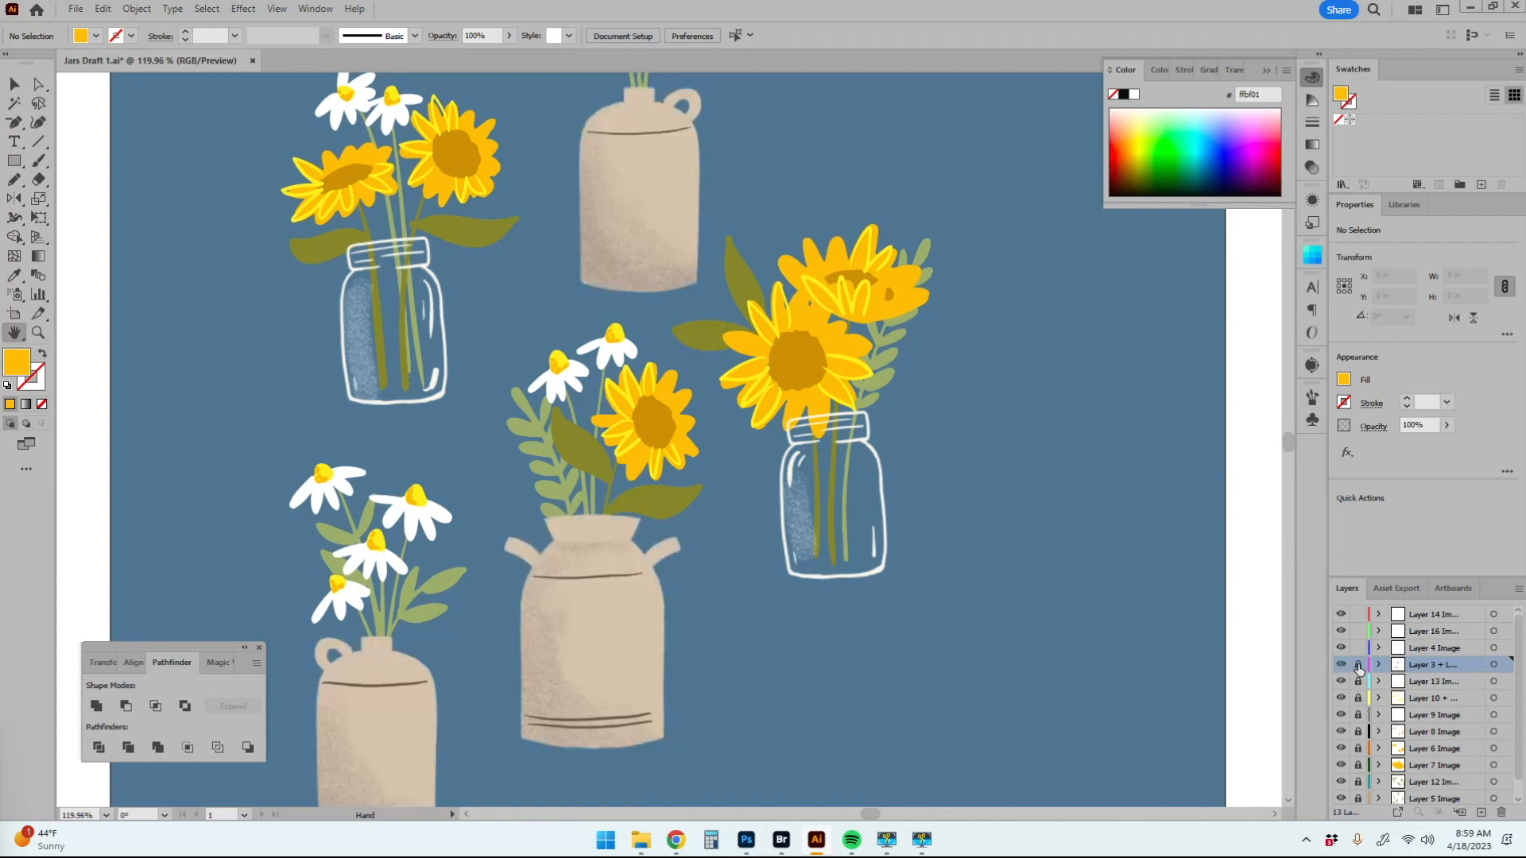
Step: Trace the Layer 3 jug image with the 3 Colors preset and reduce the trace to 2 colors
left_click(1507, 666)
left_click(471, 36)
left_click(519, 127)
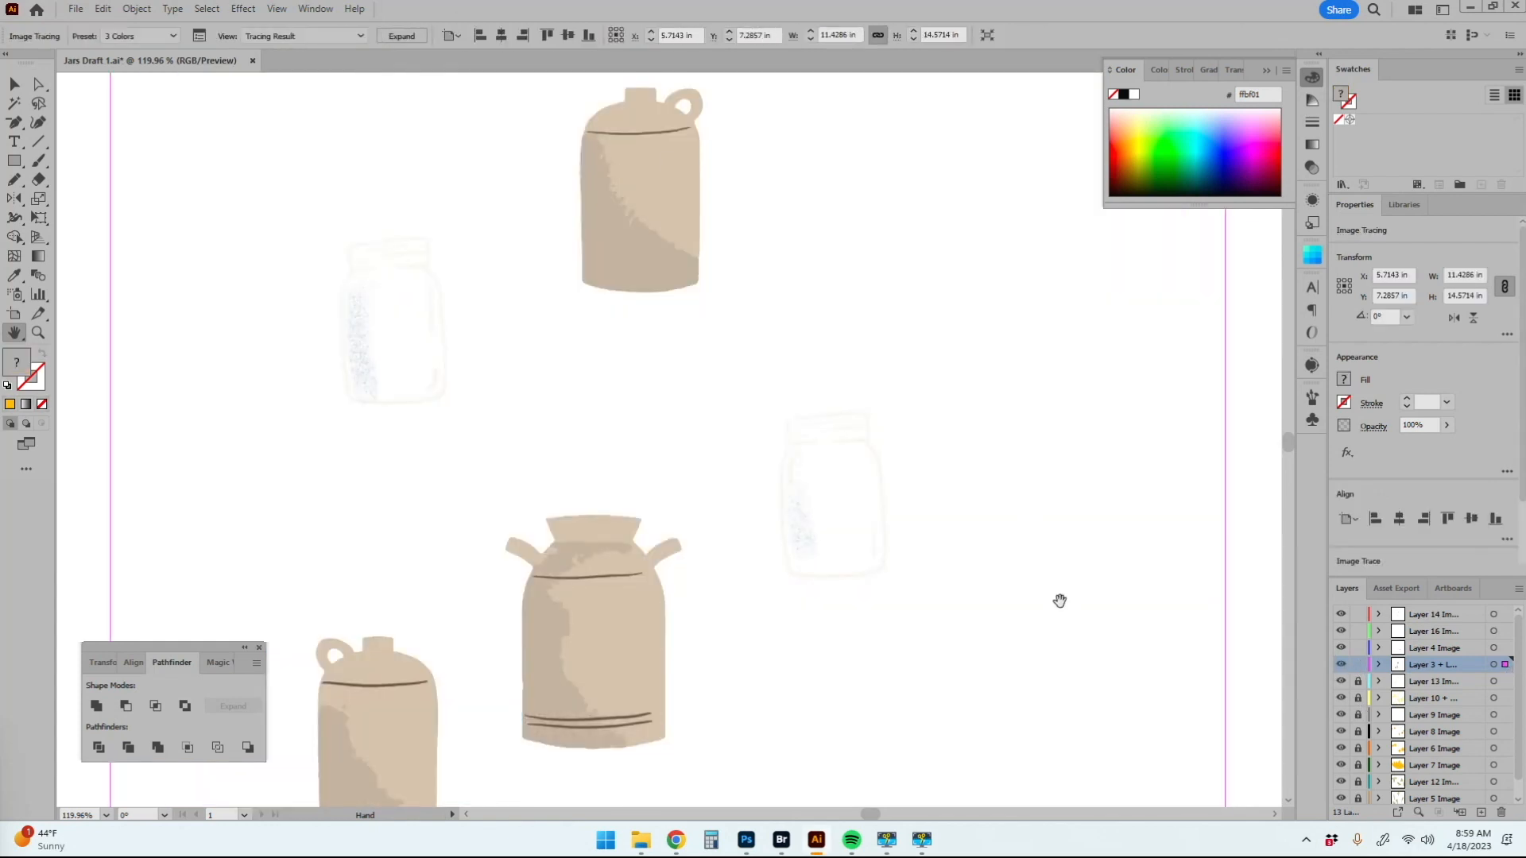
left_click(200, 36)
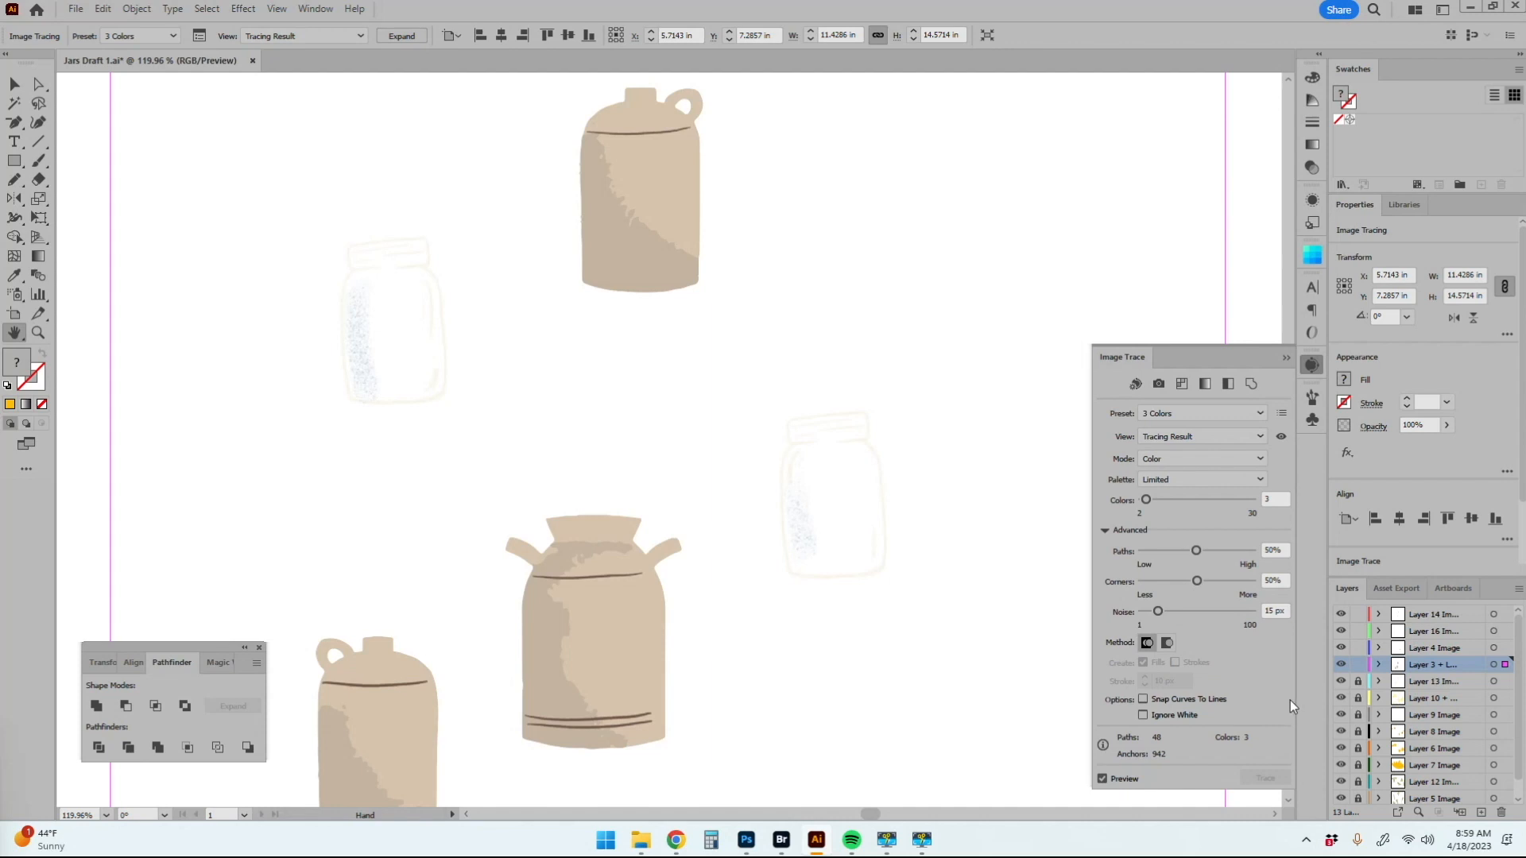
double_click(1270, 499)
type("2")
left_click(1279, 548)
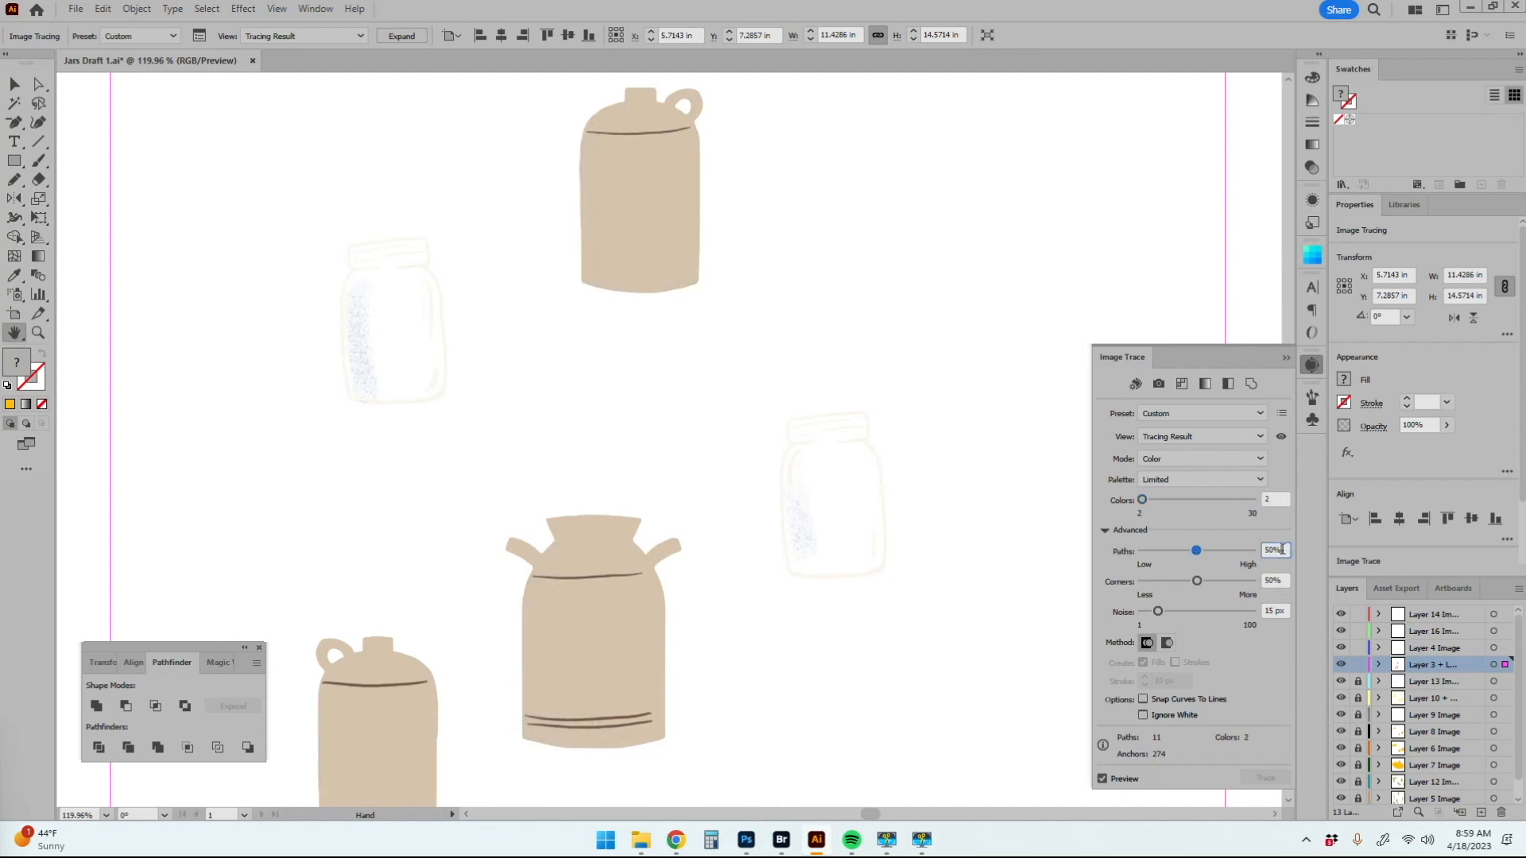
Step: Expand the jug tracing and remove its white background shapes
left_click(401, 36)
key("y")
left_click(981, 612)
key("ctrl+x")
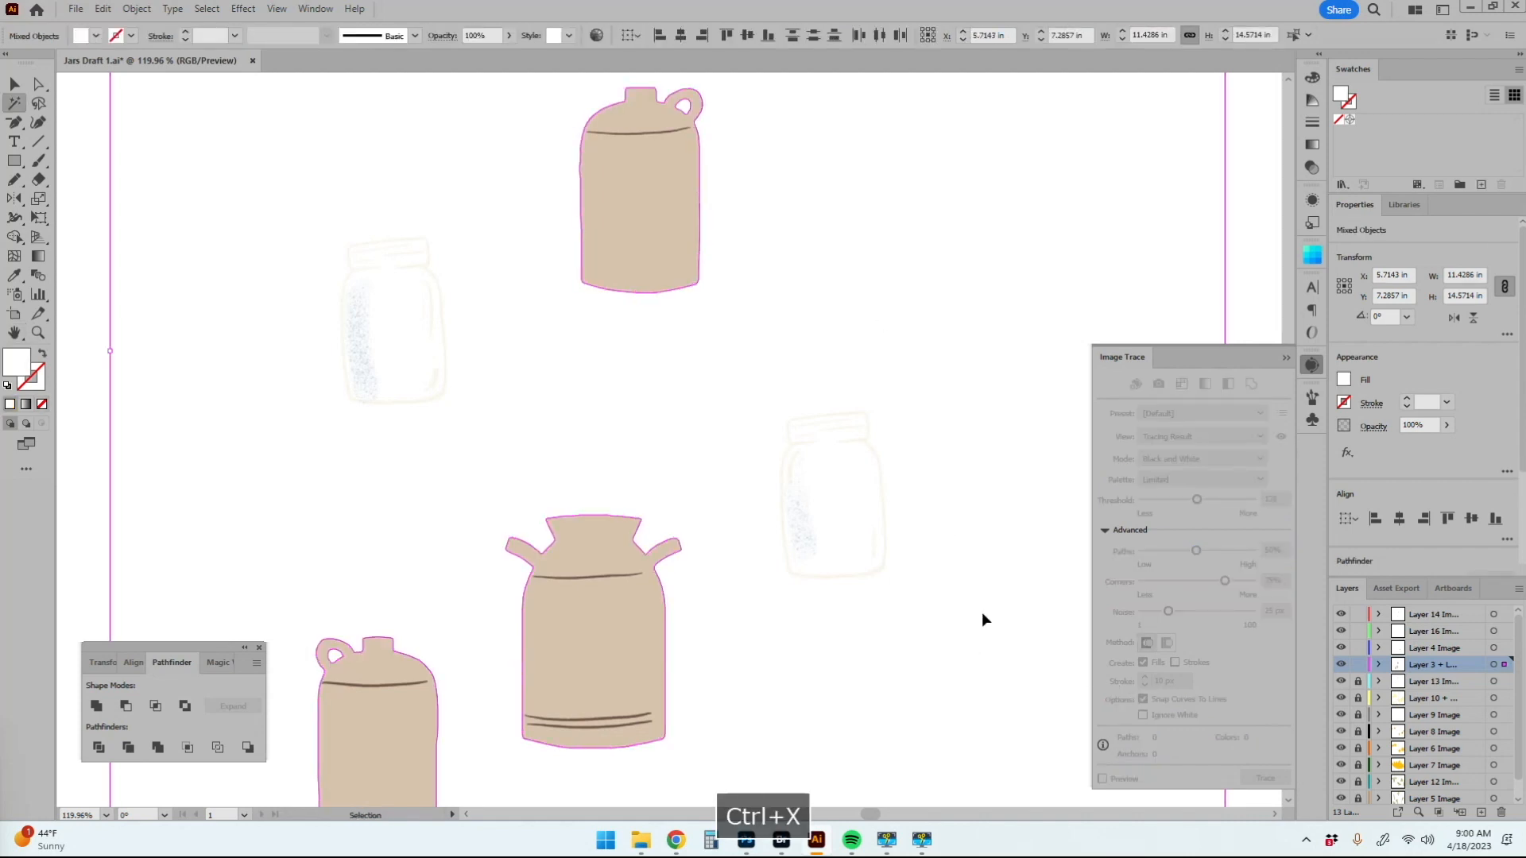
Step: Simplify the paths of the three tan jug bodies and lock their layer
key("a")
left_click(623, 638)
left_click(379, 723, "shift")
left_click(614, 182, "shift")
left_click(136, 10)
mouse_move(189, 418)
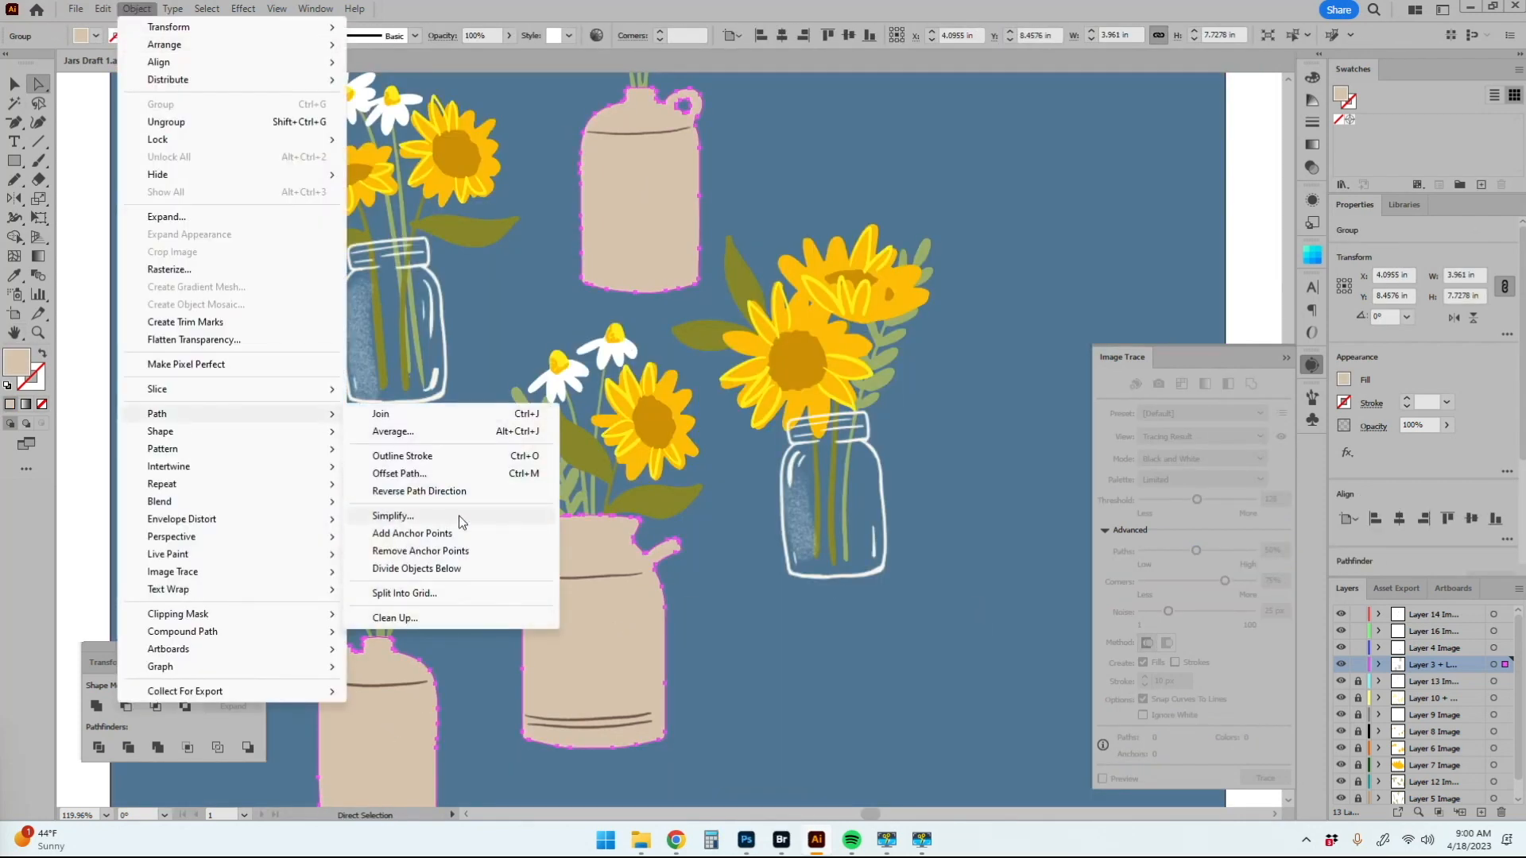
left_click(460, 518)
key("a")
left_click(903, 674)
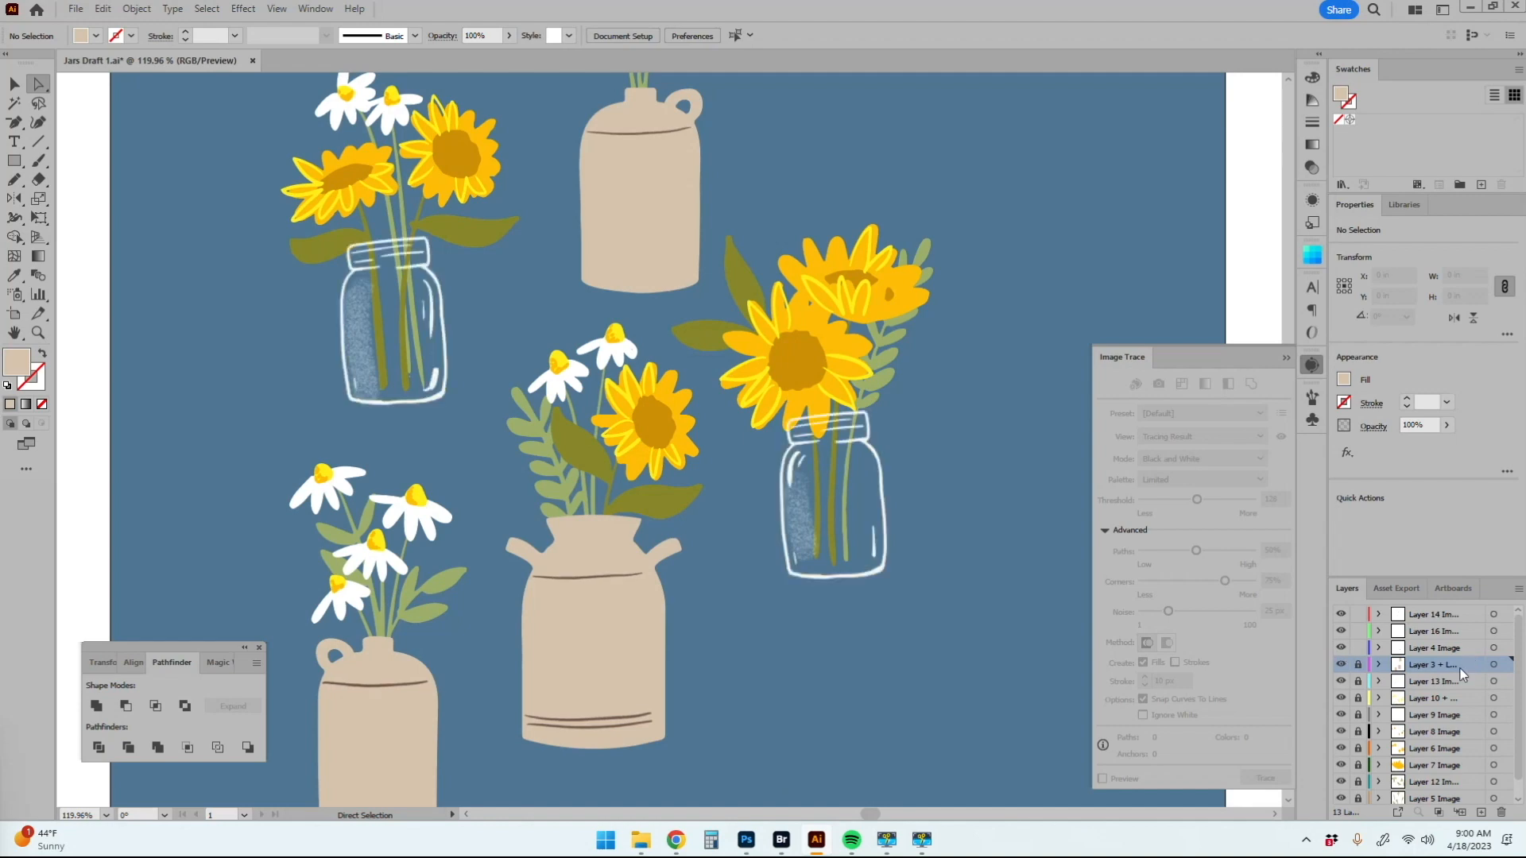
Step: Switch to Photoshop and undo the creation and blackening of the Layer 11 copy
left_click(746, 839)
key("ctrl+z")
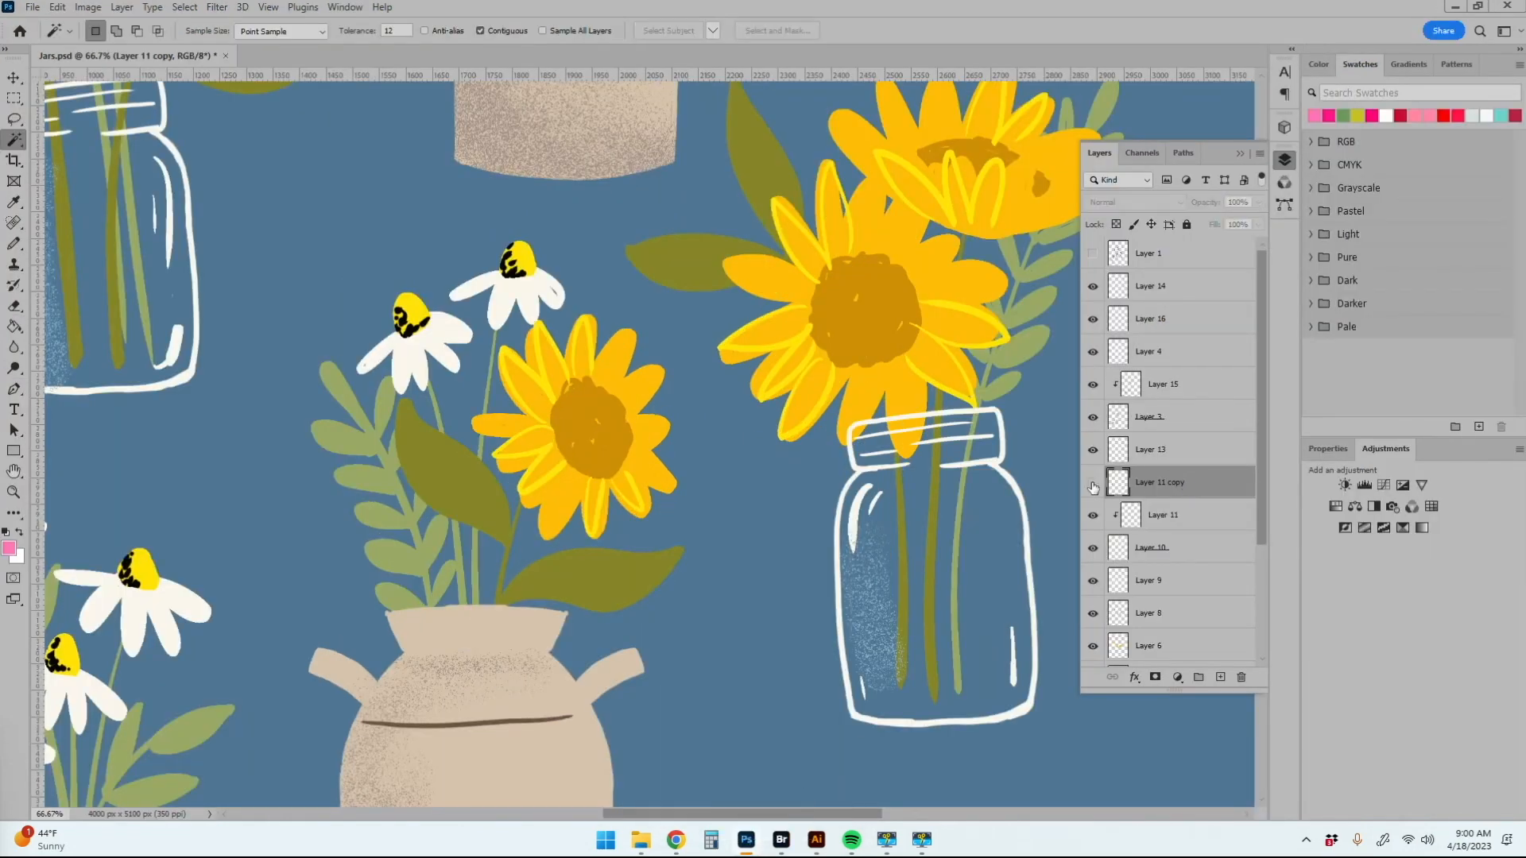
key("ctrl+z")
Step: Set the lightness of Layer 4, the white jar outlines, to -100 with Hue/Saturation and copy the layer's contents
left_click(1093, 351)
left_click(1093, 351)
left_click(1194, 351)
key("ctrl+u")
left_click_drag(974, 356, 896, 356)
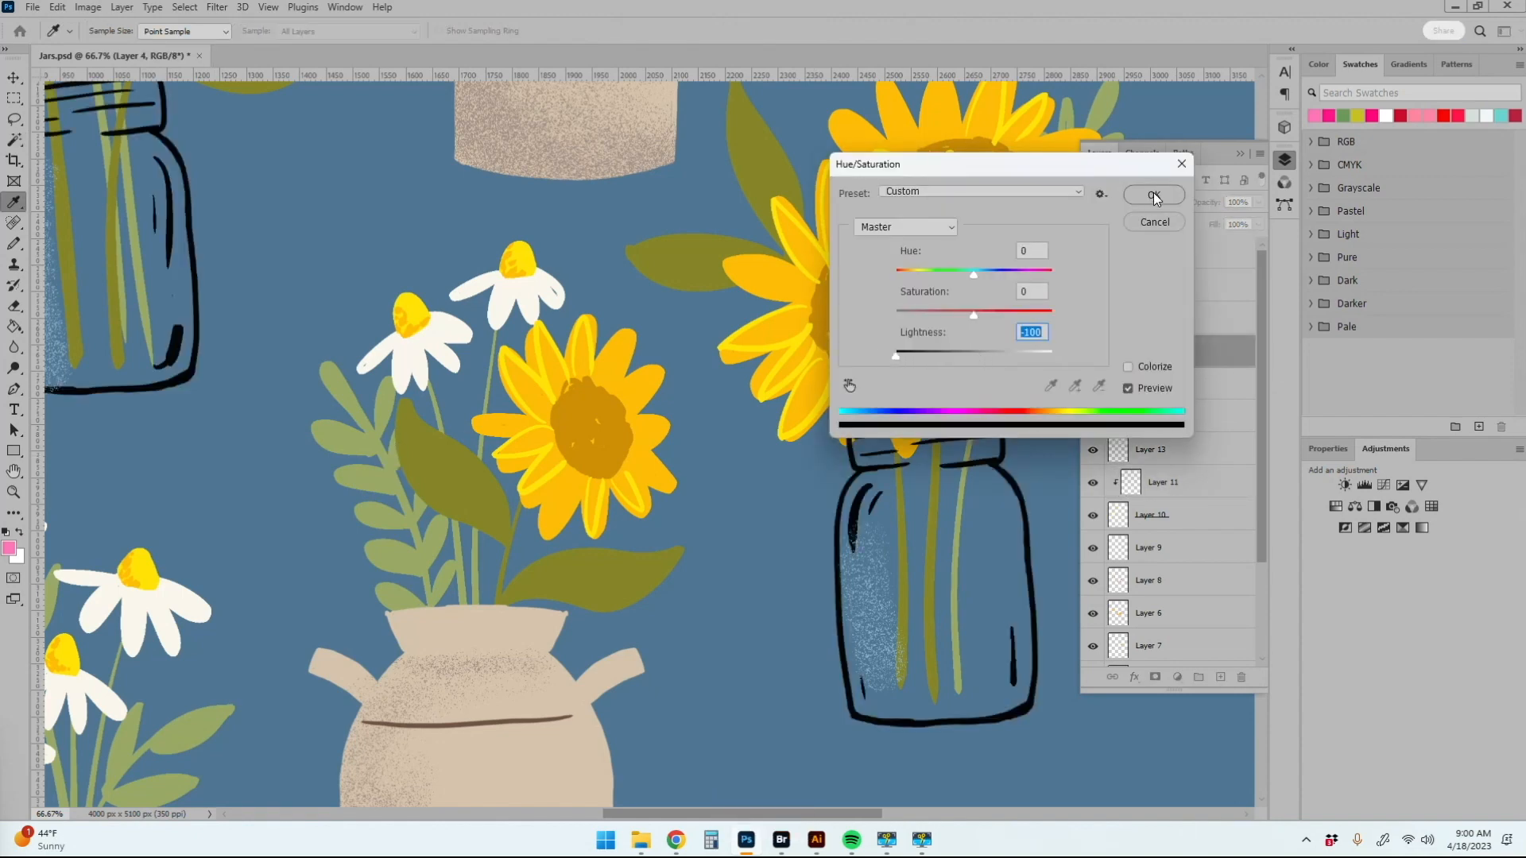
left_click(1154, 196)
key("ctrl+a")
key("ctrl+c")
Step: Switch to Illustrator, paste the black jar outlines into the Layer 4 Image layer, then trace them with the Sketched Art preset and expand
left_click(817, 840)
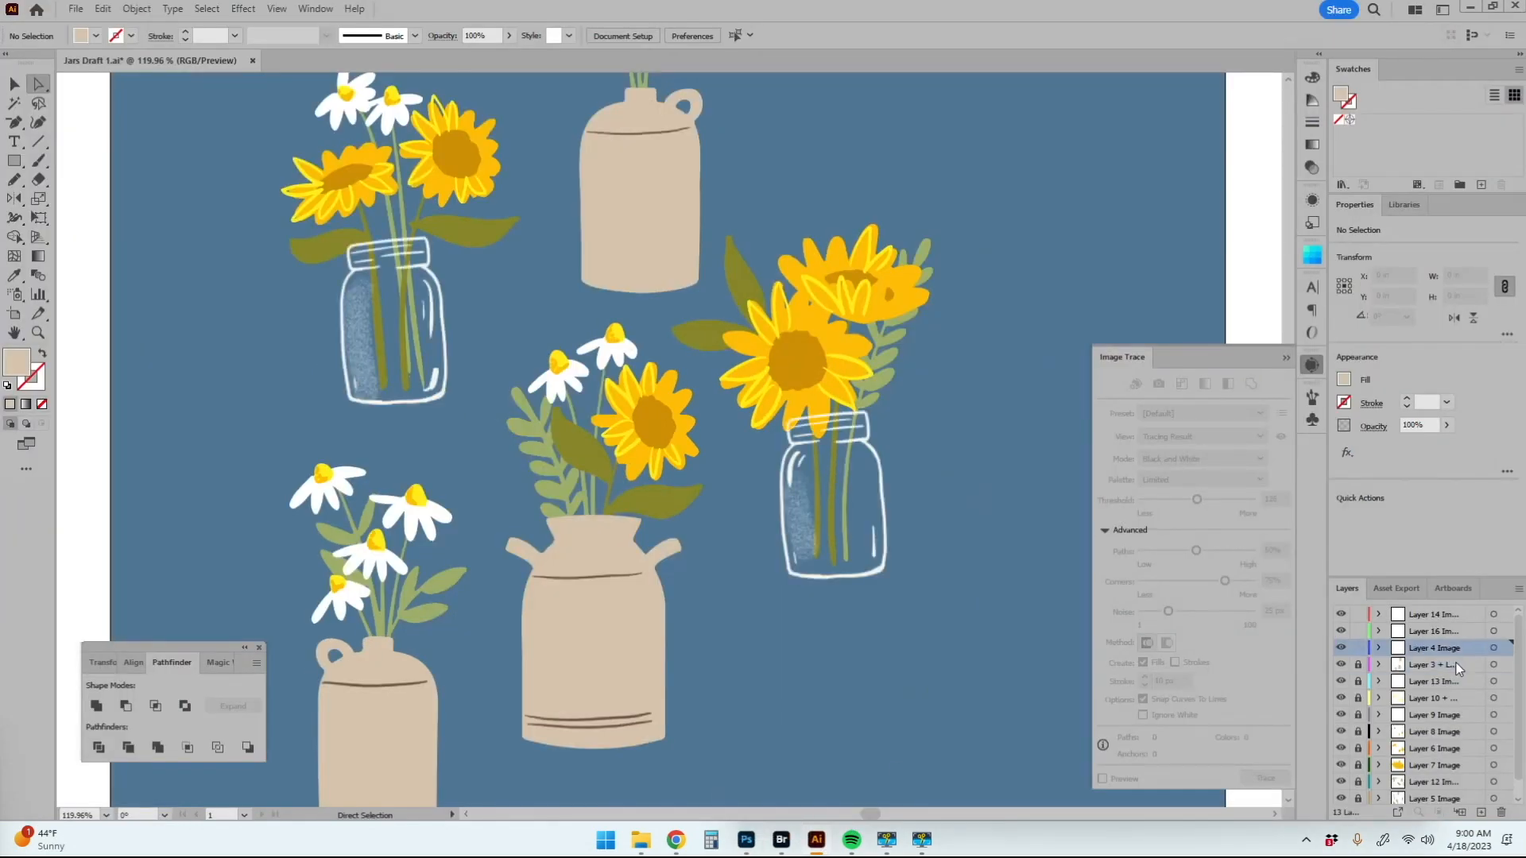
key("ctrl+v")
left_click(786, 443)
left_click(427, 36)
left_click(445, 217)
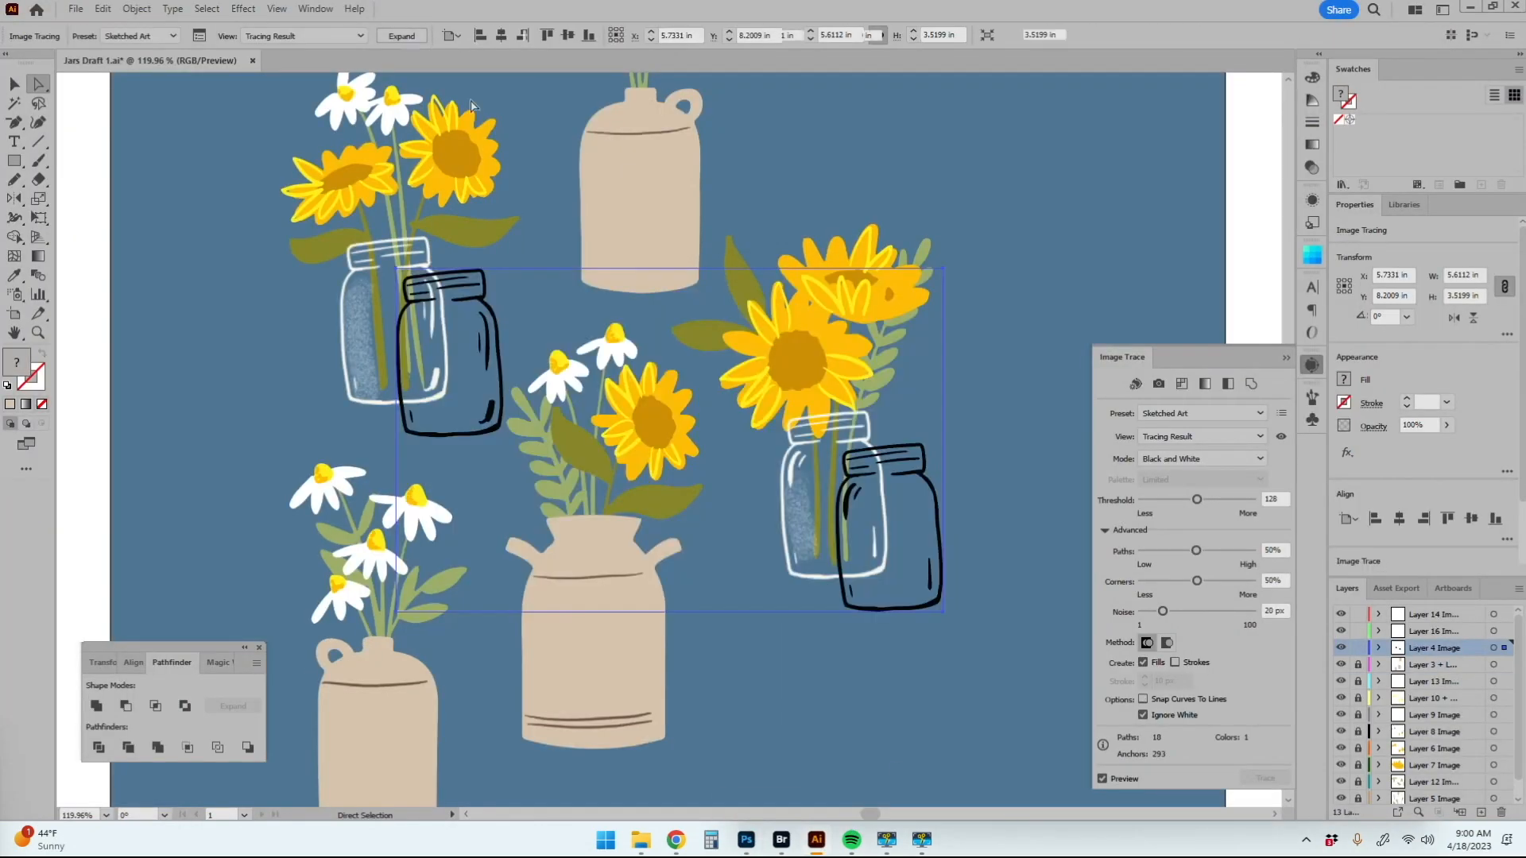
left_click(404, 37)
Step: Place the traced black outlines over the original jars and remove the original white outline image
key("v")
mouse_move(940, 524)
left_mouse_down()
mouse_move(837, 499)
mouse_move(875, 465)
left_mouse_up()
left_click(884, 502)
key("ctrl+x")
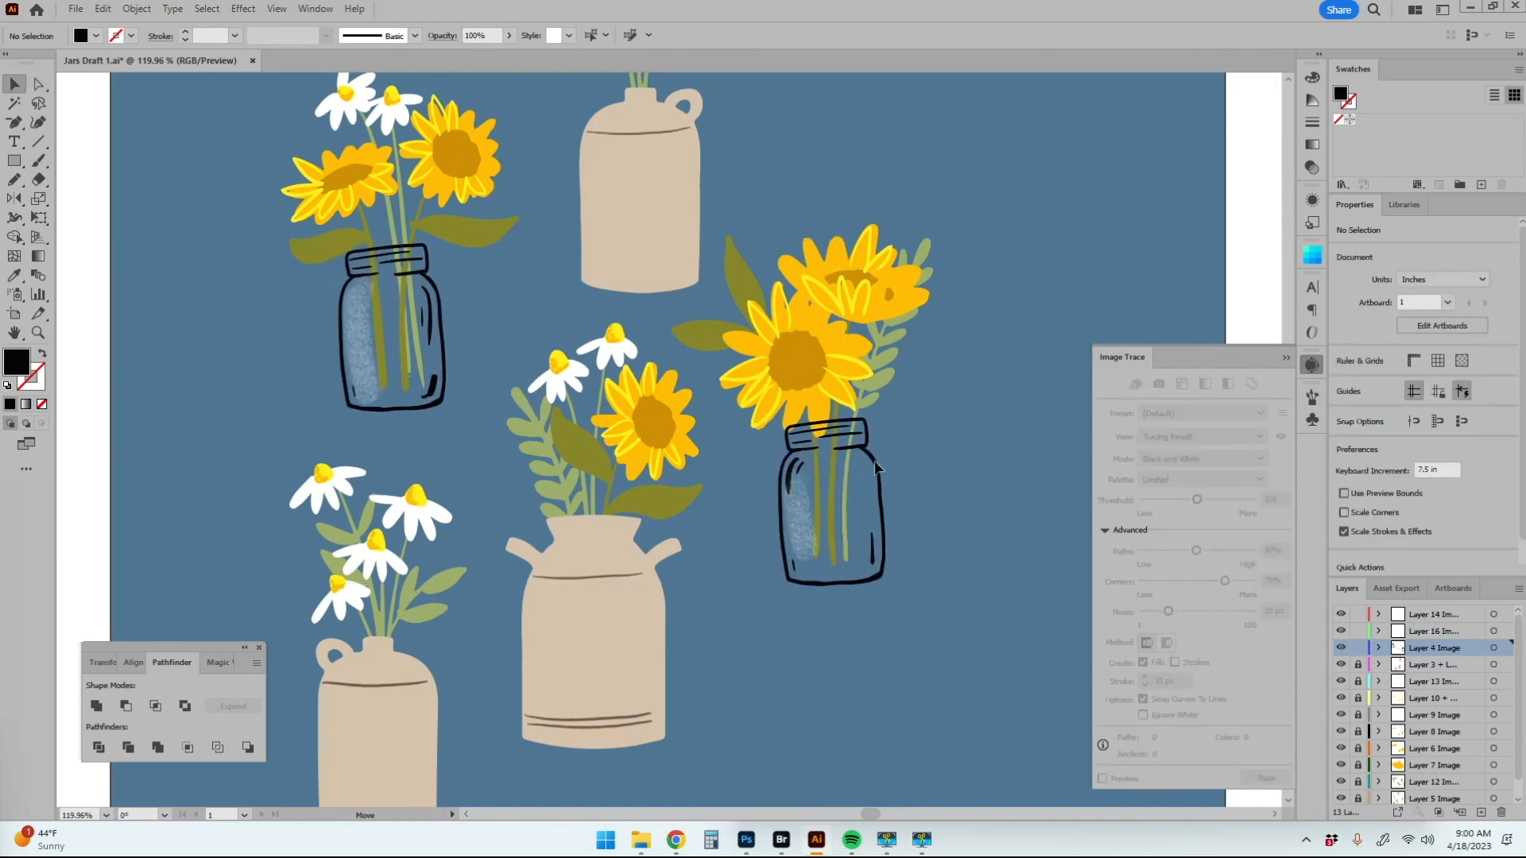
Step: Change the fill of the traced jar outlines to white and lock the Layer 4 Image layer
left_click(877, 469)
double_click(17, 370)
left_click(1018, 423)
left_click(1376, 426)
left_click(1357, 648)
Step: Identify the jar shading on Layer 16, blacken that layer in Photoshop with a lightness of -100, and copy its contents
left_click(1340, 633)
left_click(1340, 632)
left_click(1504, 633)
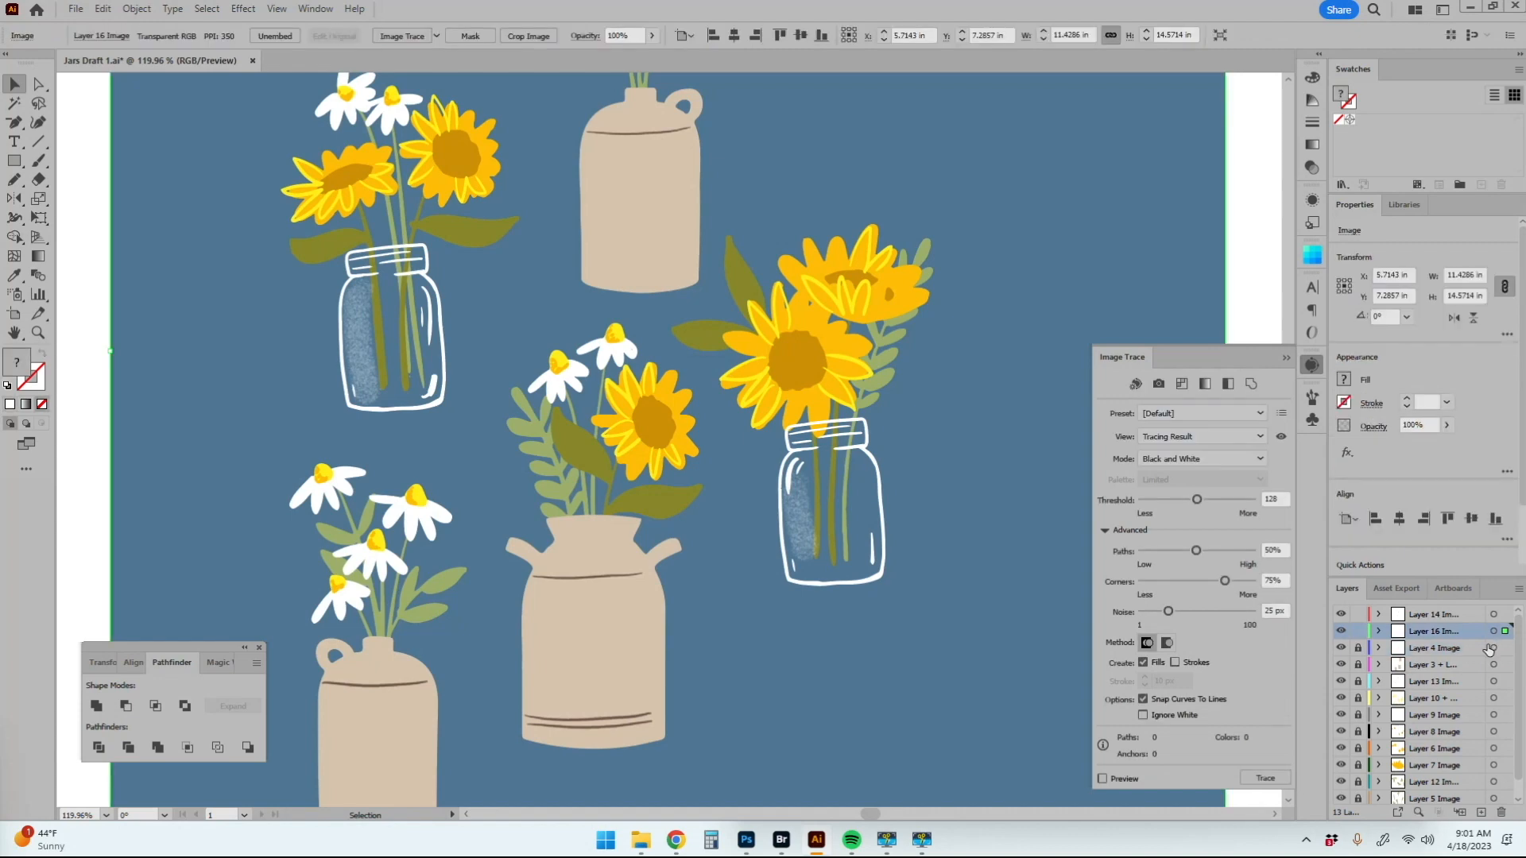
left_click(746, 840)
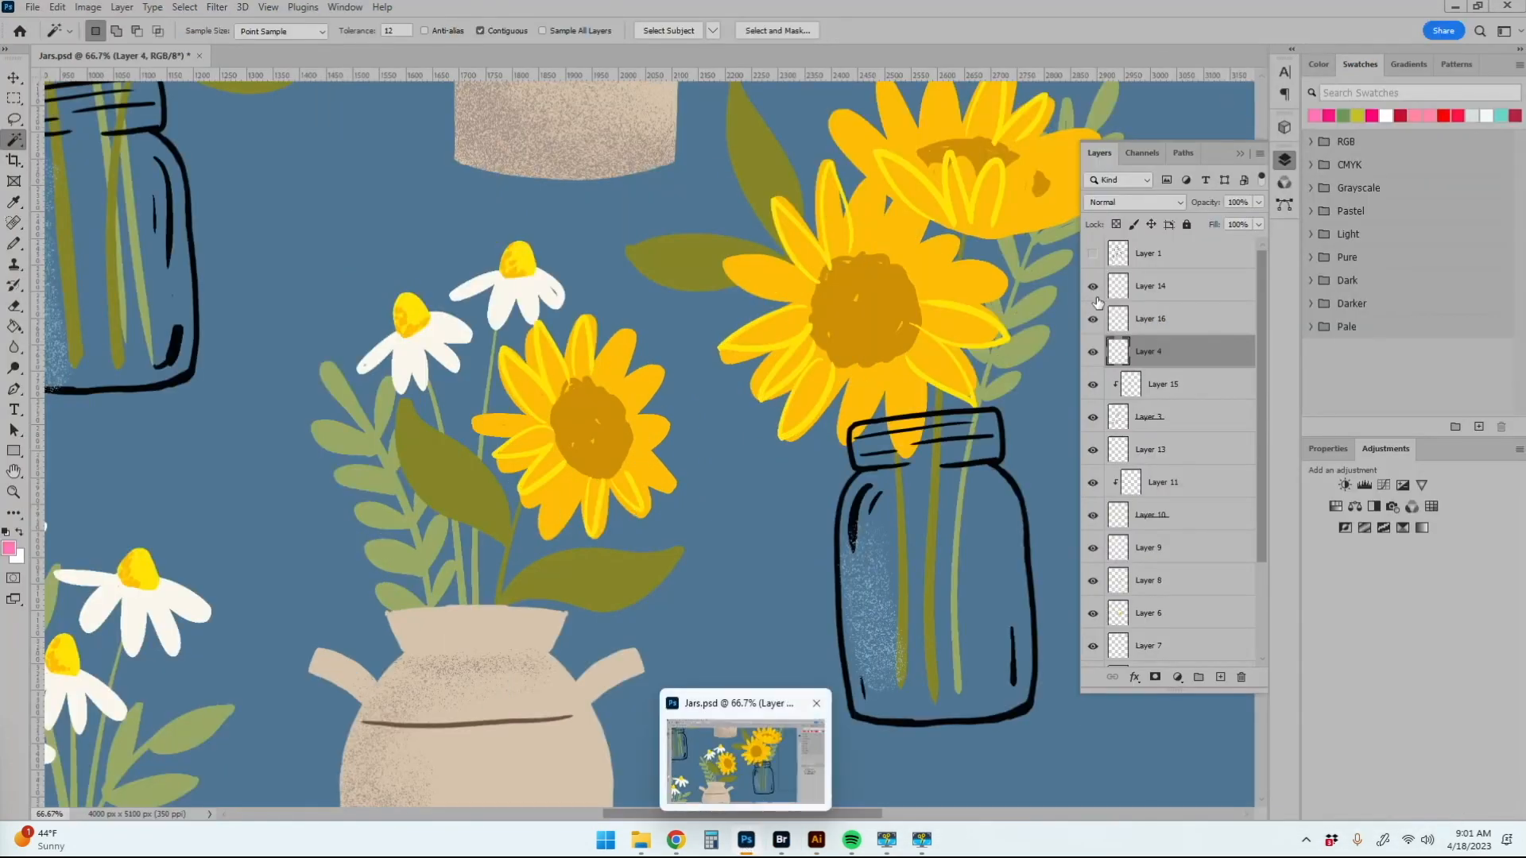
left_click(1094, 318)
left_click(1182, 324)
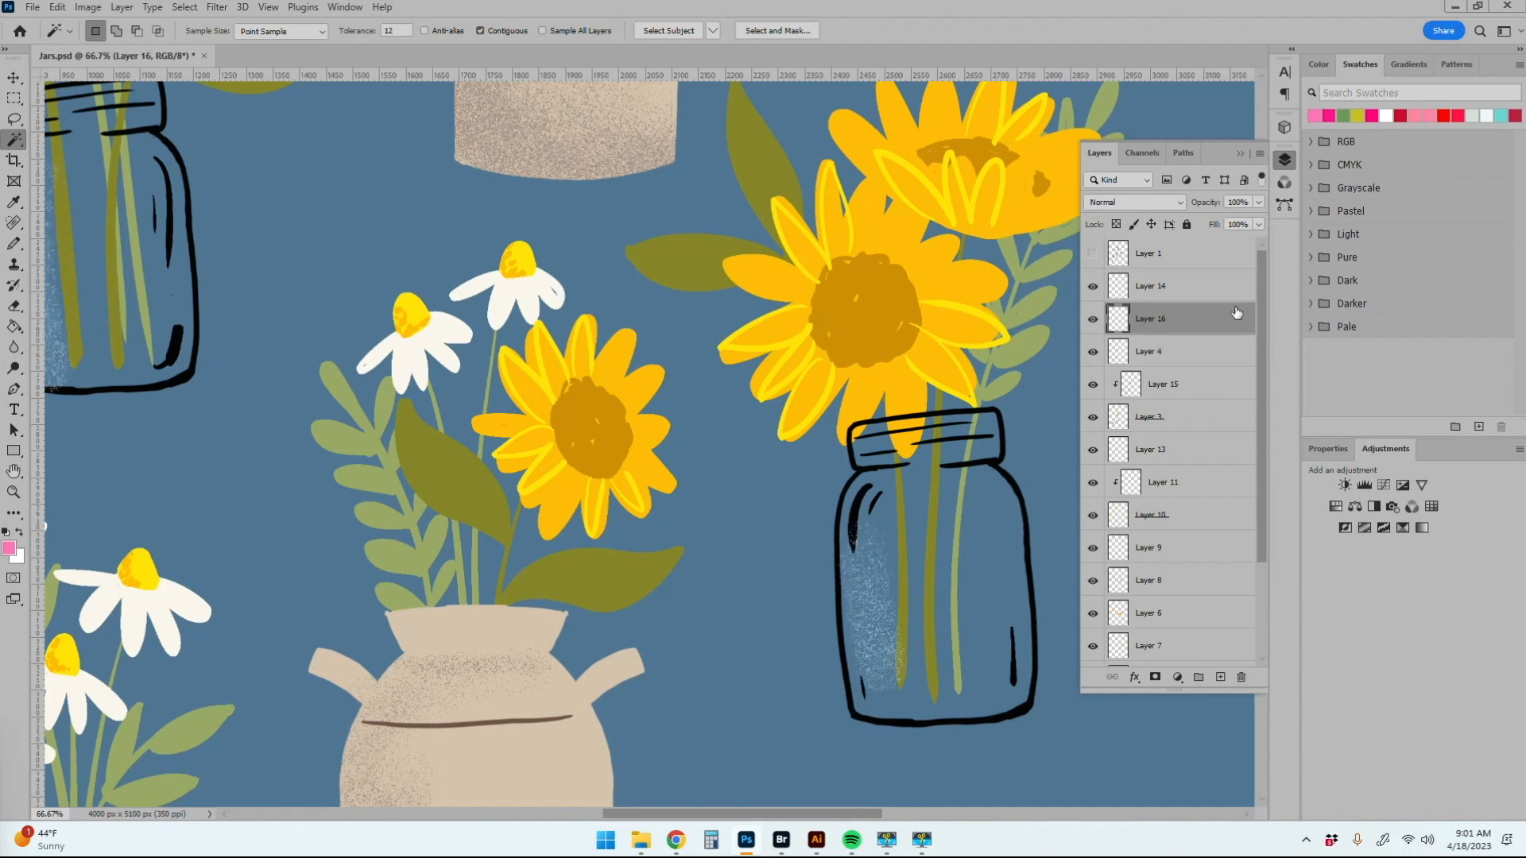
key("ctrl+u")
left_click_drag(974, 354, 846, 336)
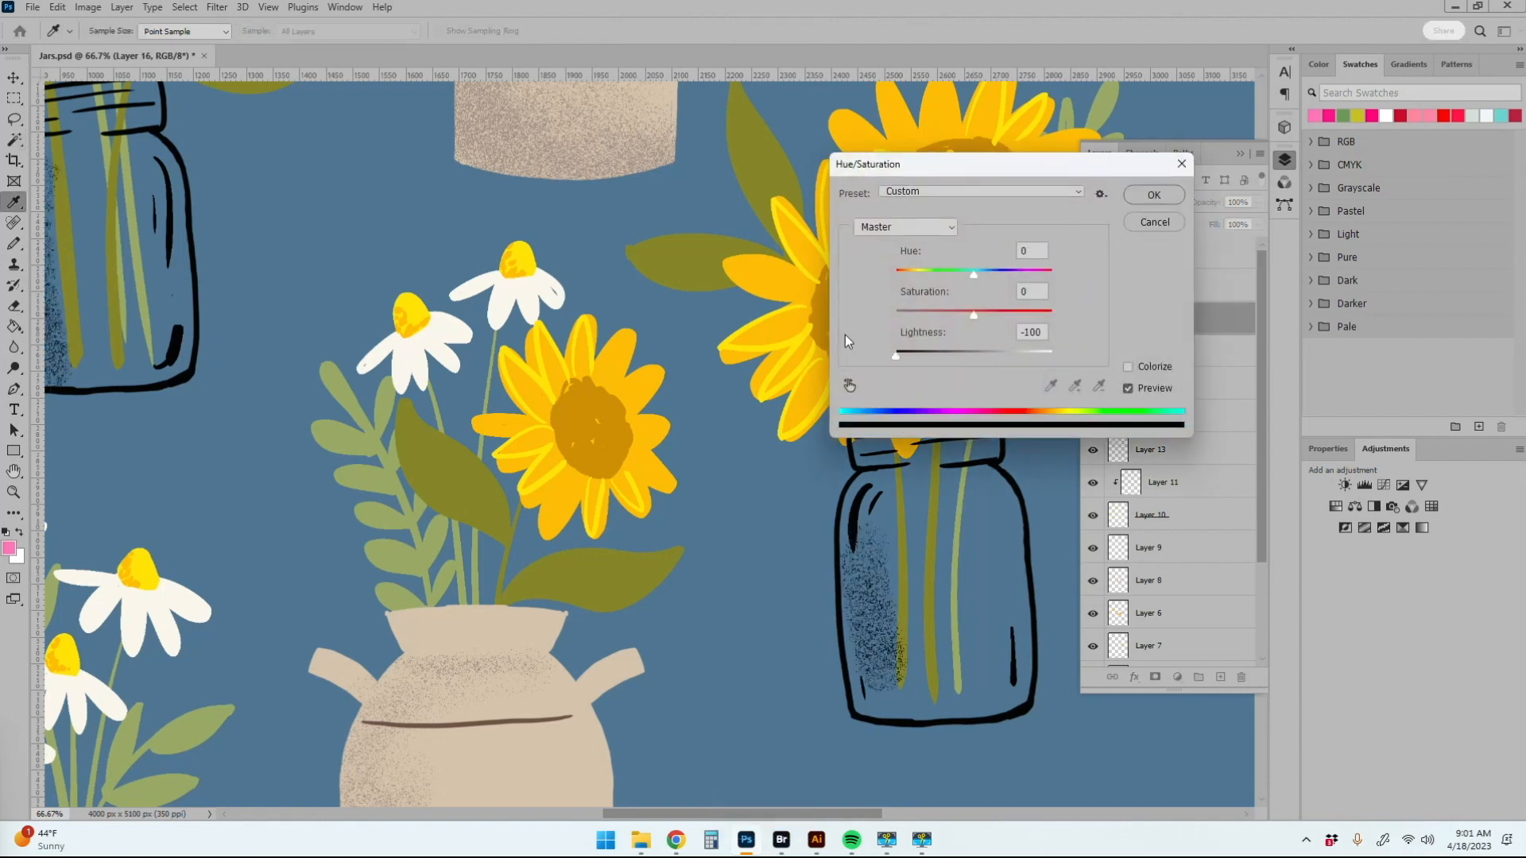
left_click(1132, 198)
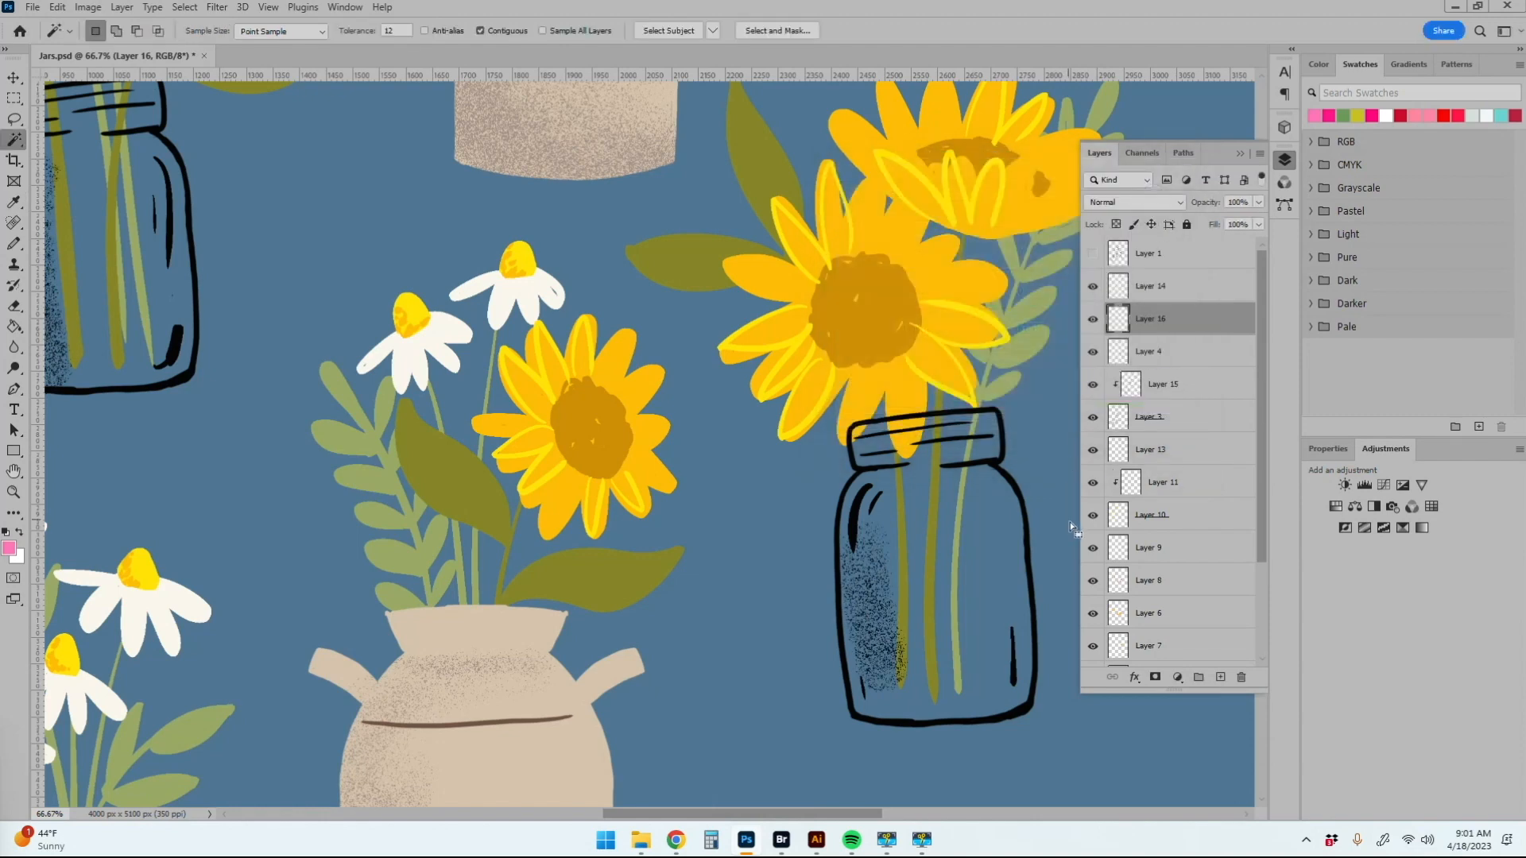
key("ctrl+a")
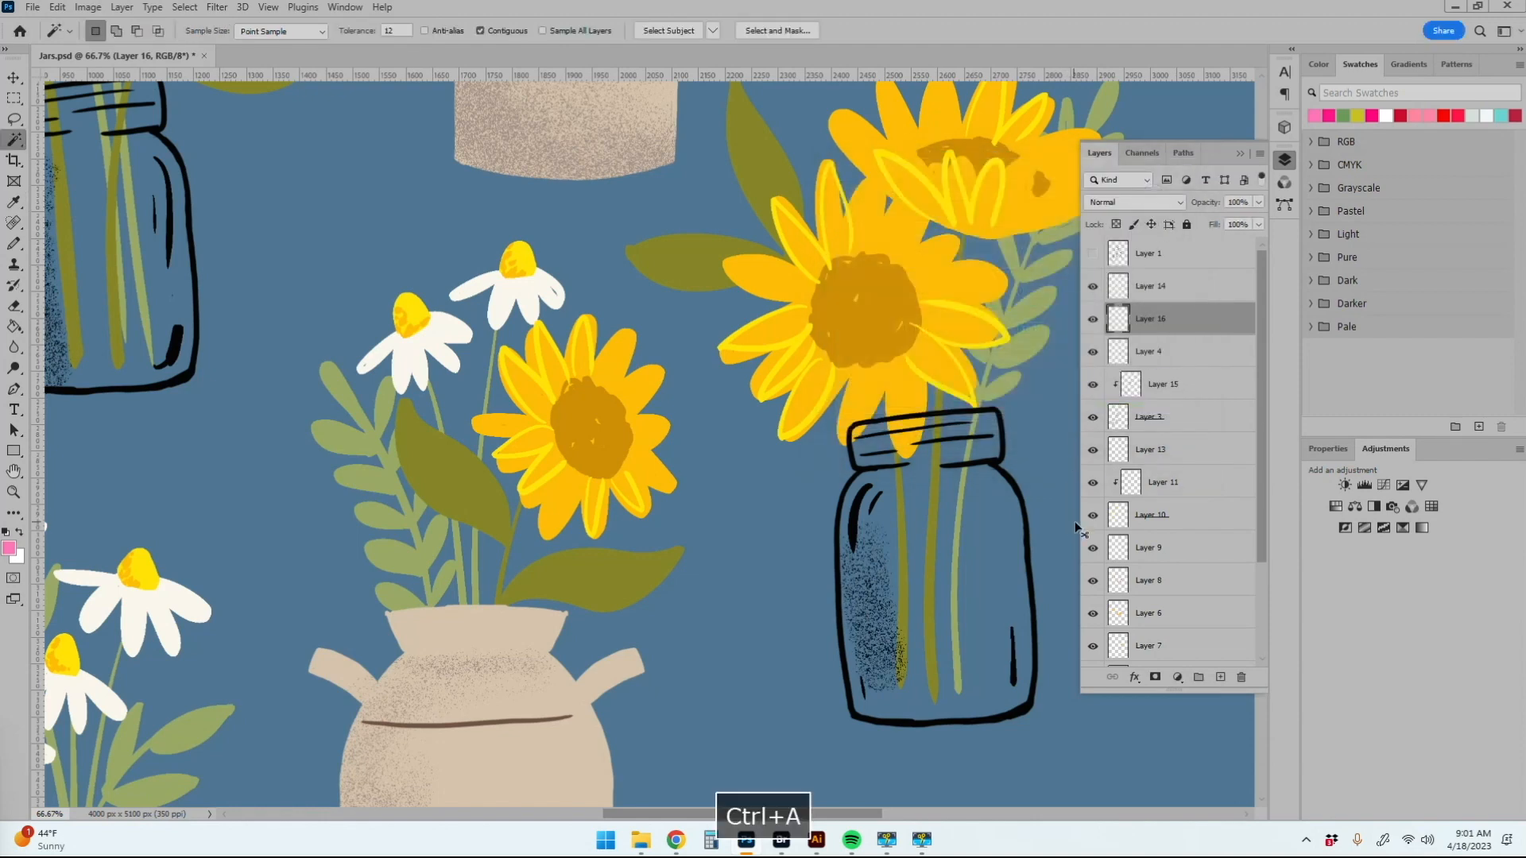
Step: Switch to Illustrator, paste the black jar shading into the Layer 16 layer, and trace it with High Fidelity Photo at 1 px noise
left_click(820, 844)
key("ctrl+v")
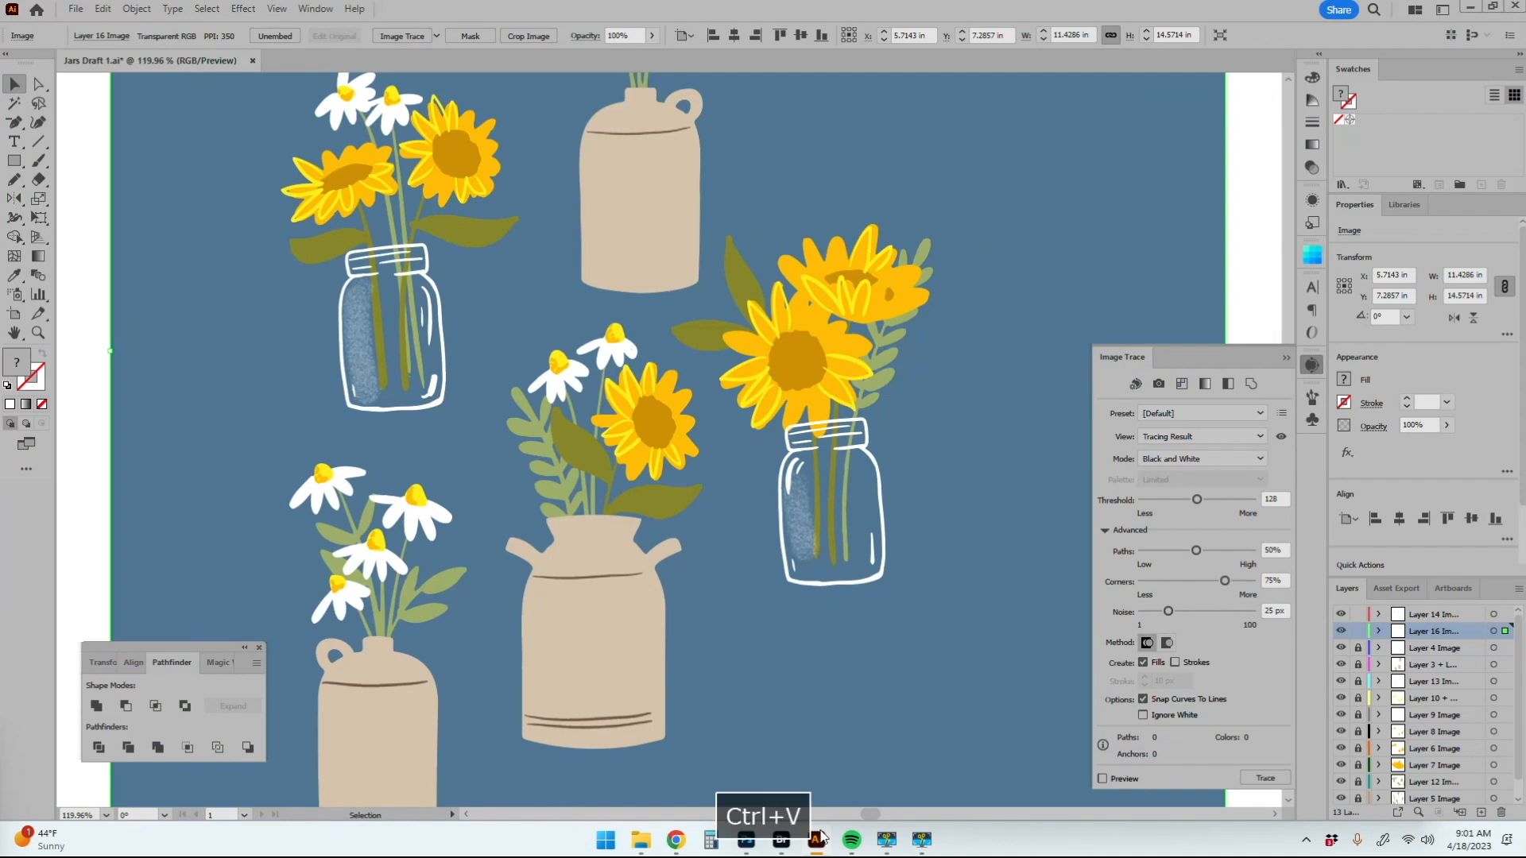
left_click(808, 451)
key("z")
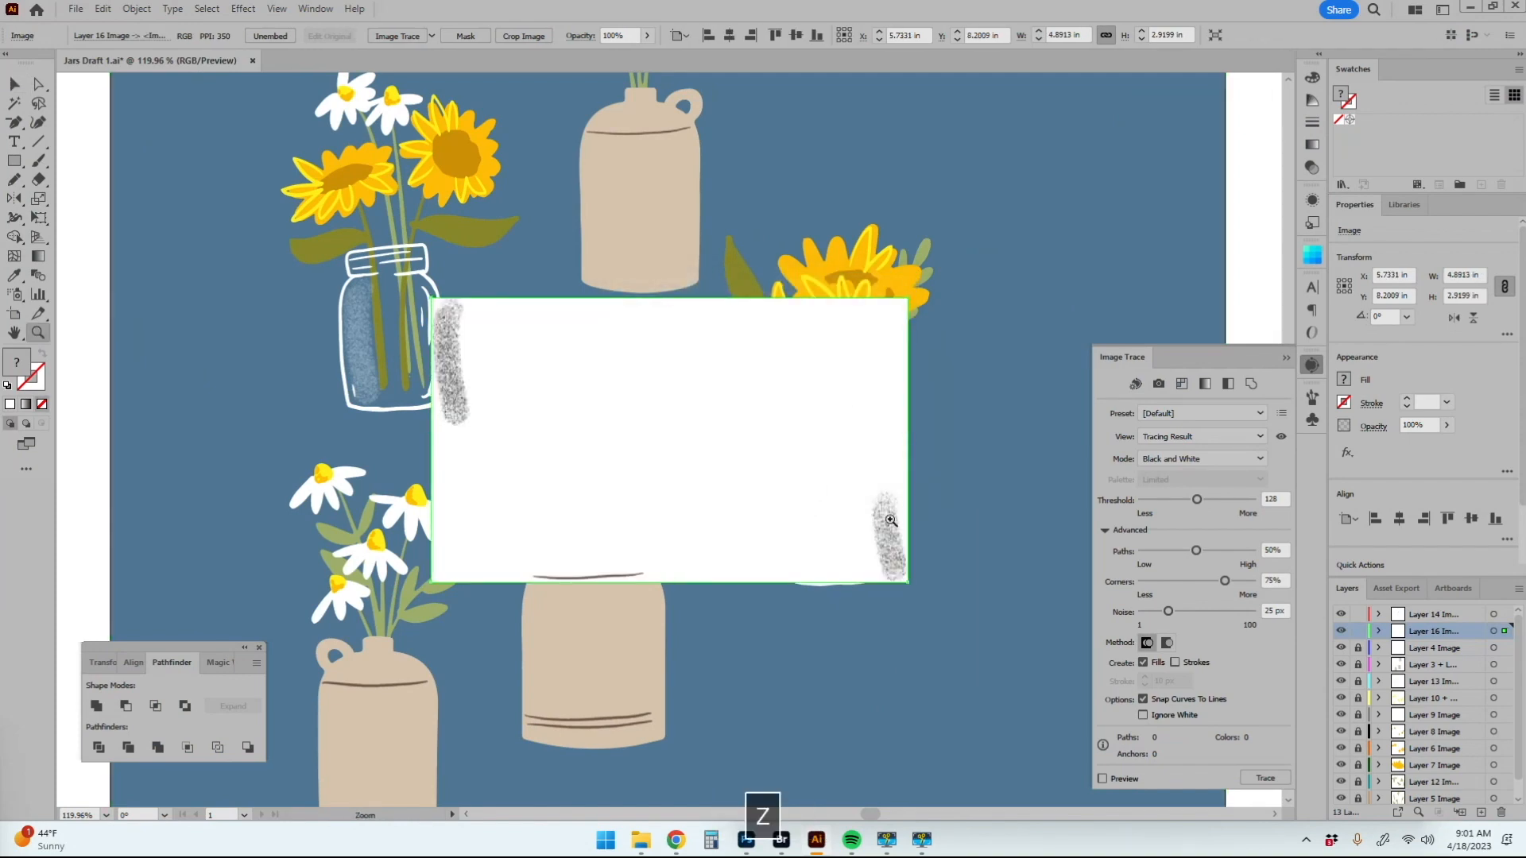
left_click(880, 518)
left_click(663, 433)
left_click(678, 413)
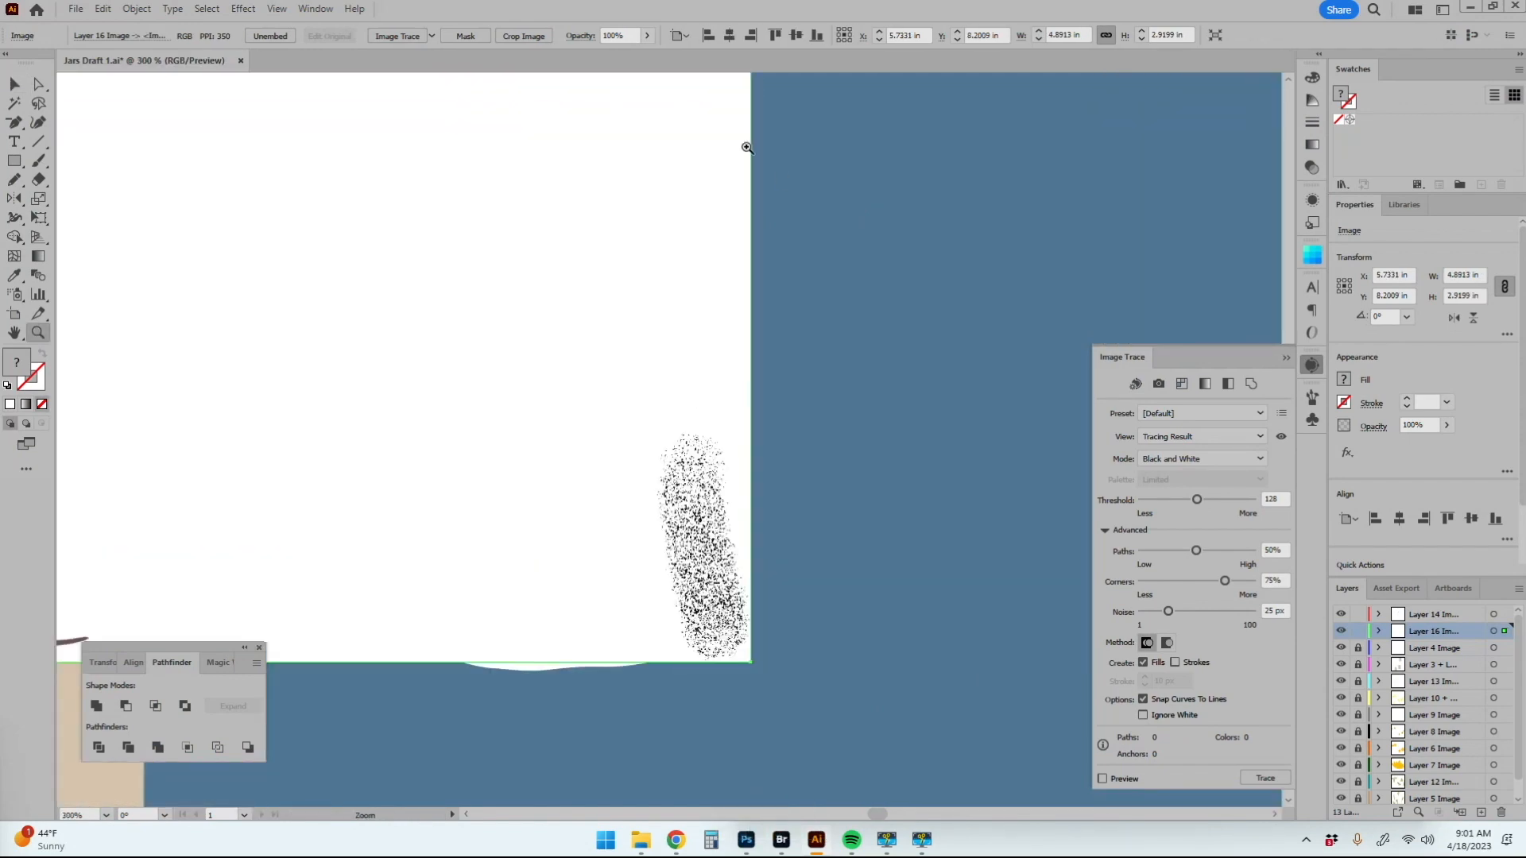
left_click(432, 36)
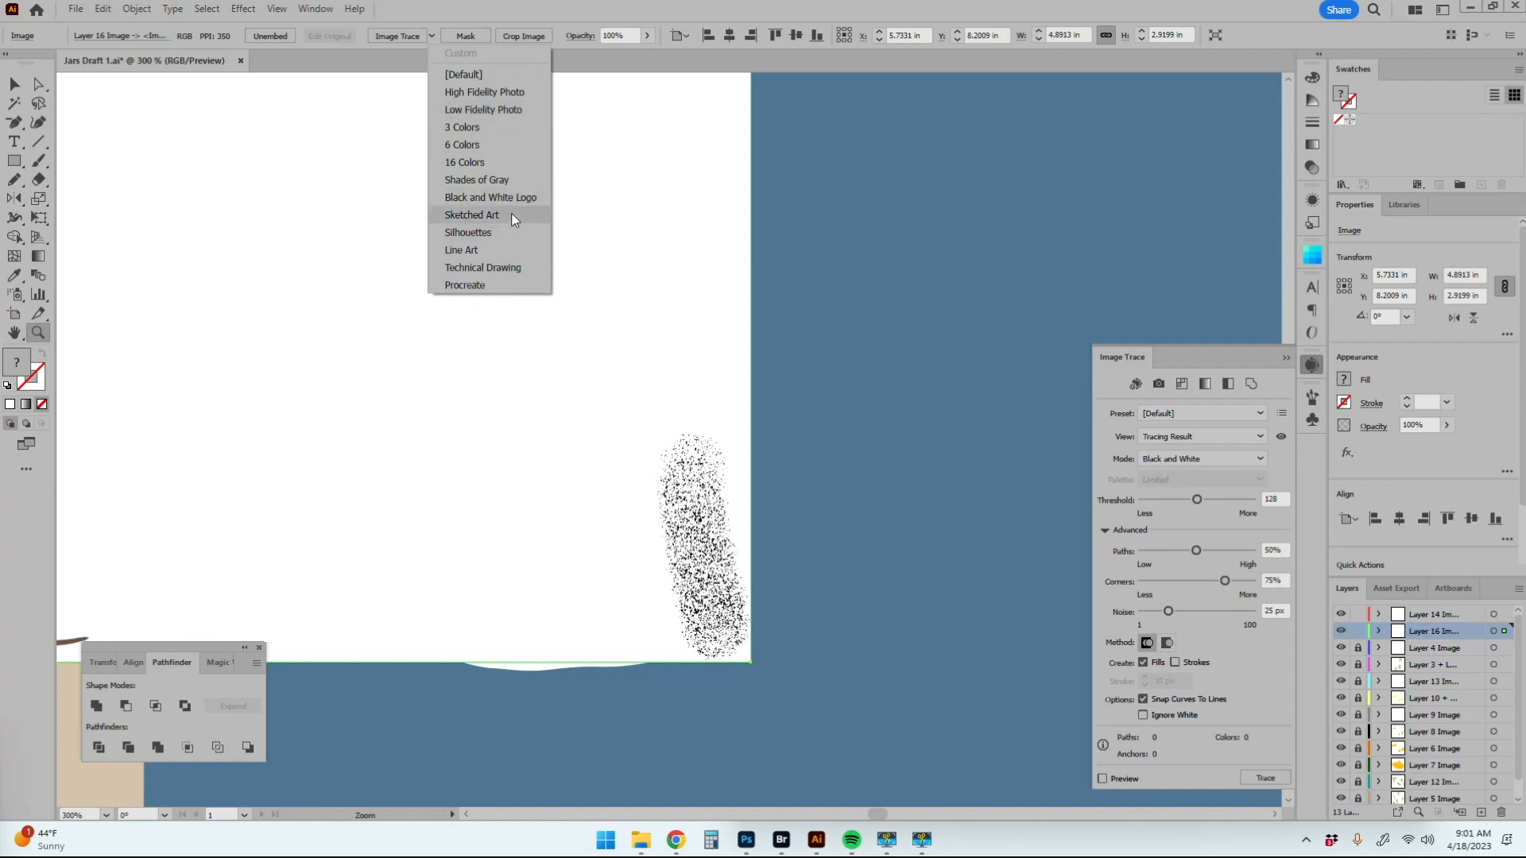
left_click(518, 92)
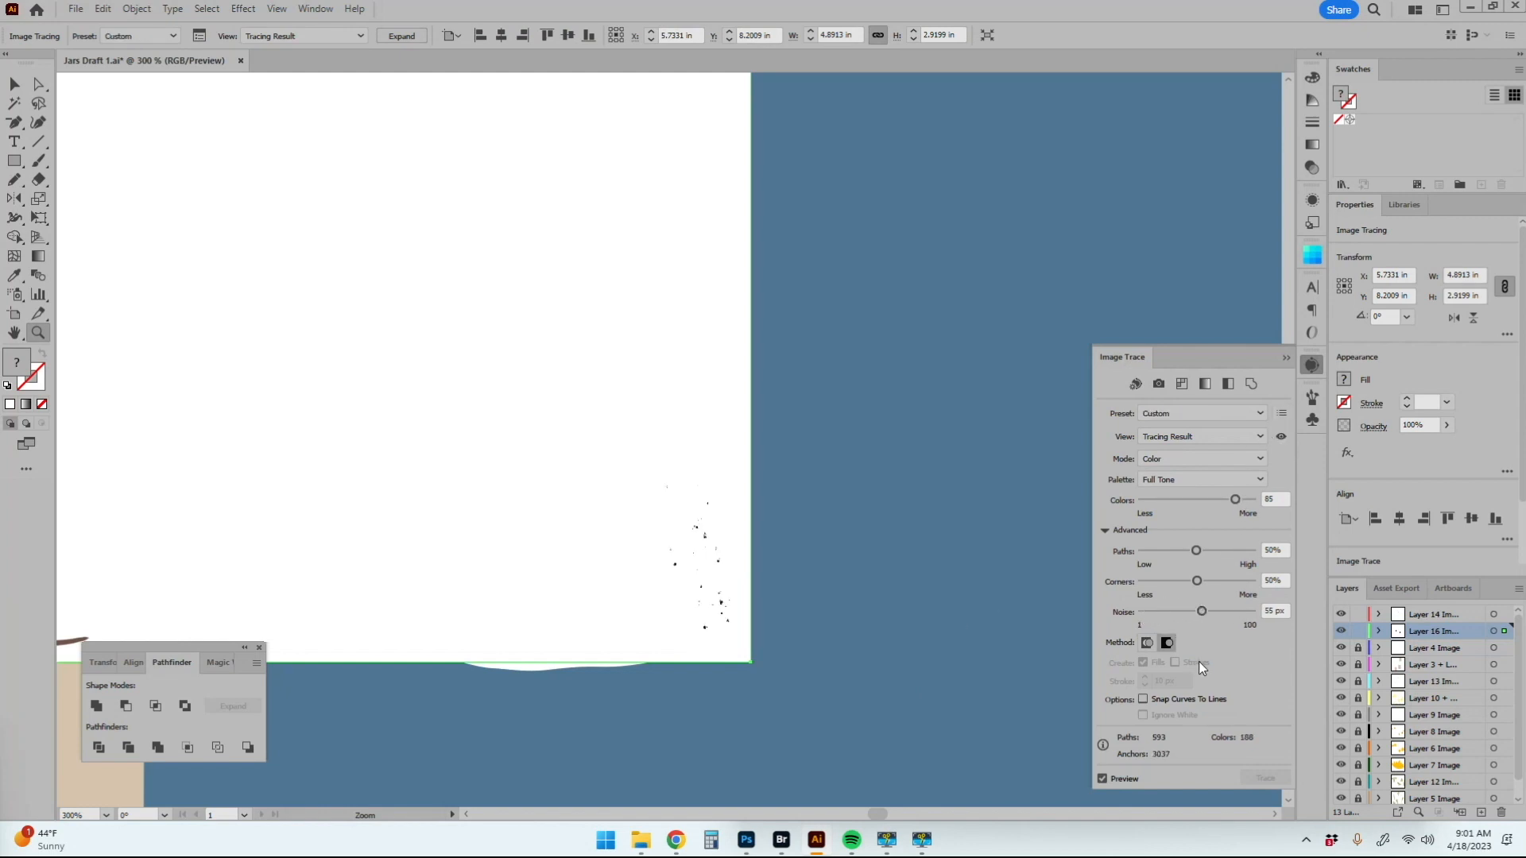
left_click_drag(1201, 611, 1139, 614)
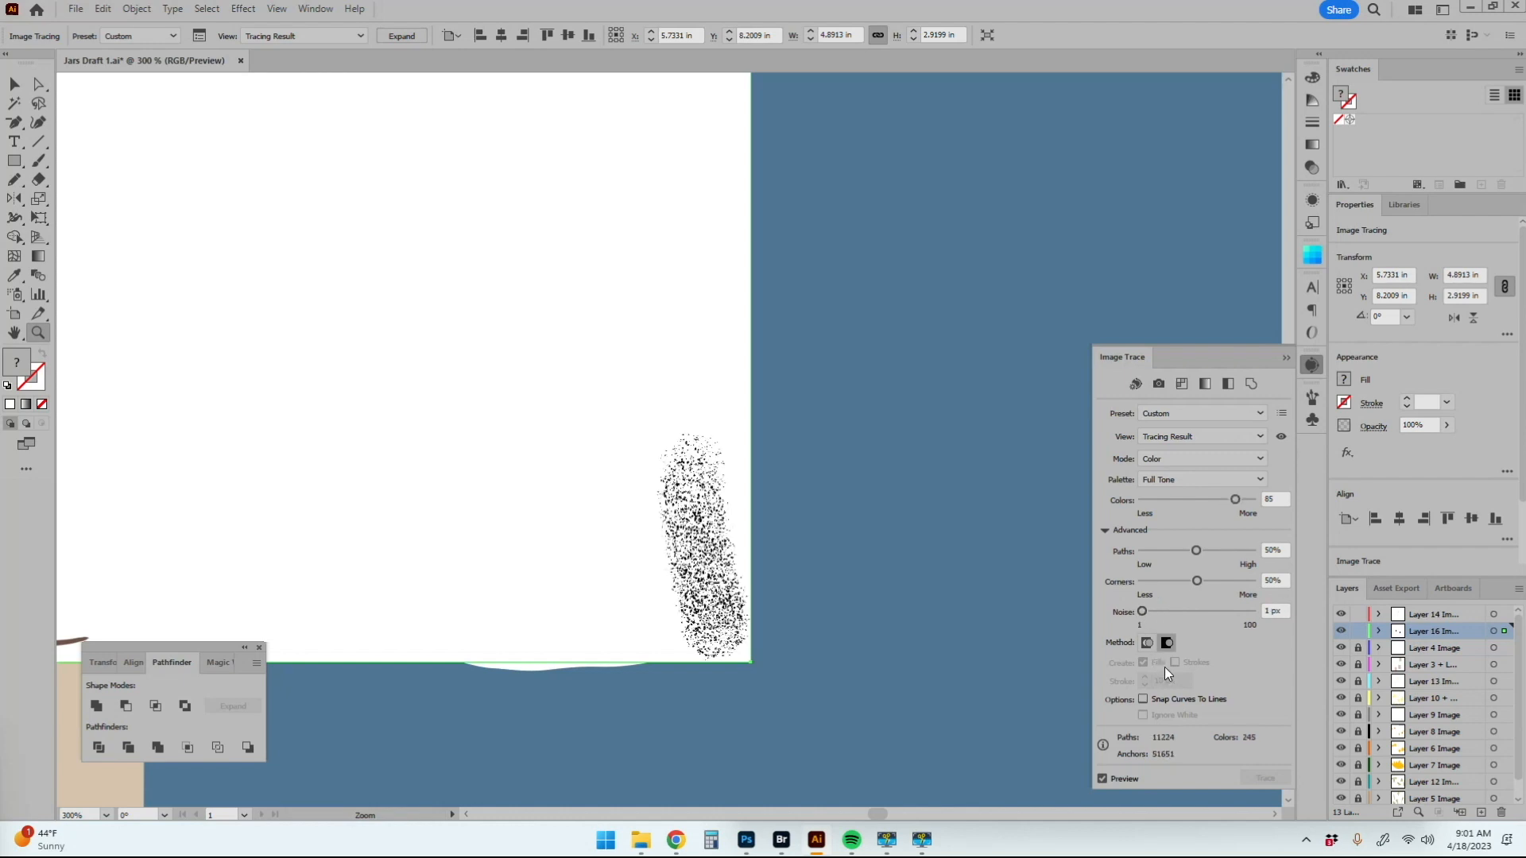
Step: Expand the shading trace and remove its white background shapes
left_click(401, 37)
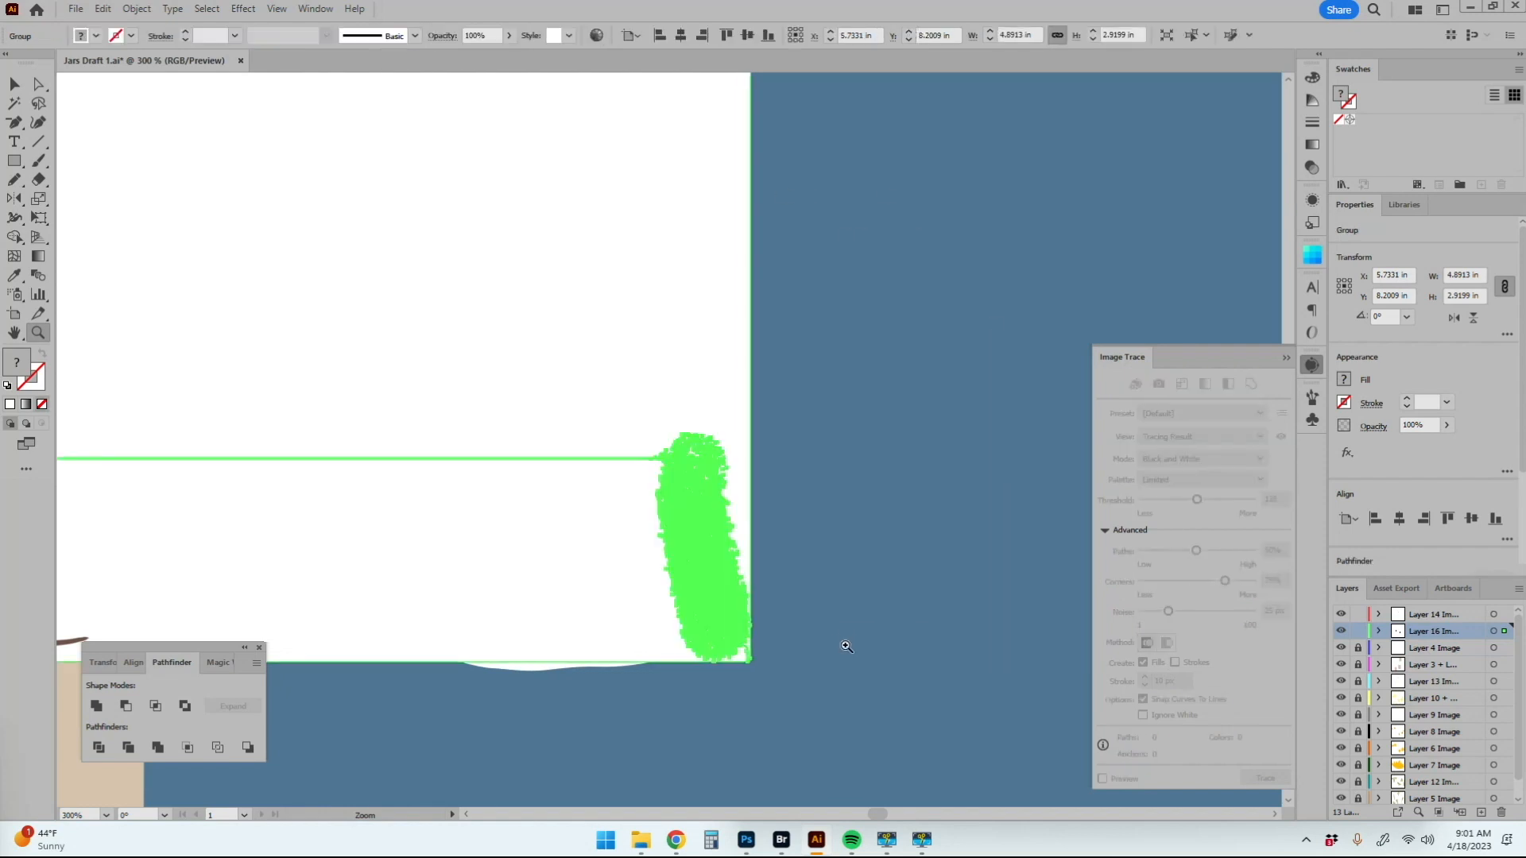
left_click(624, 377)
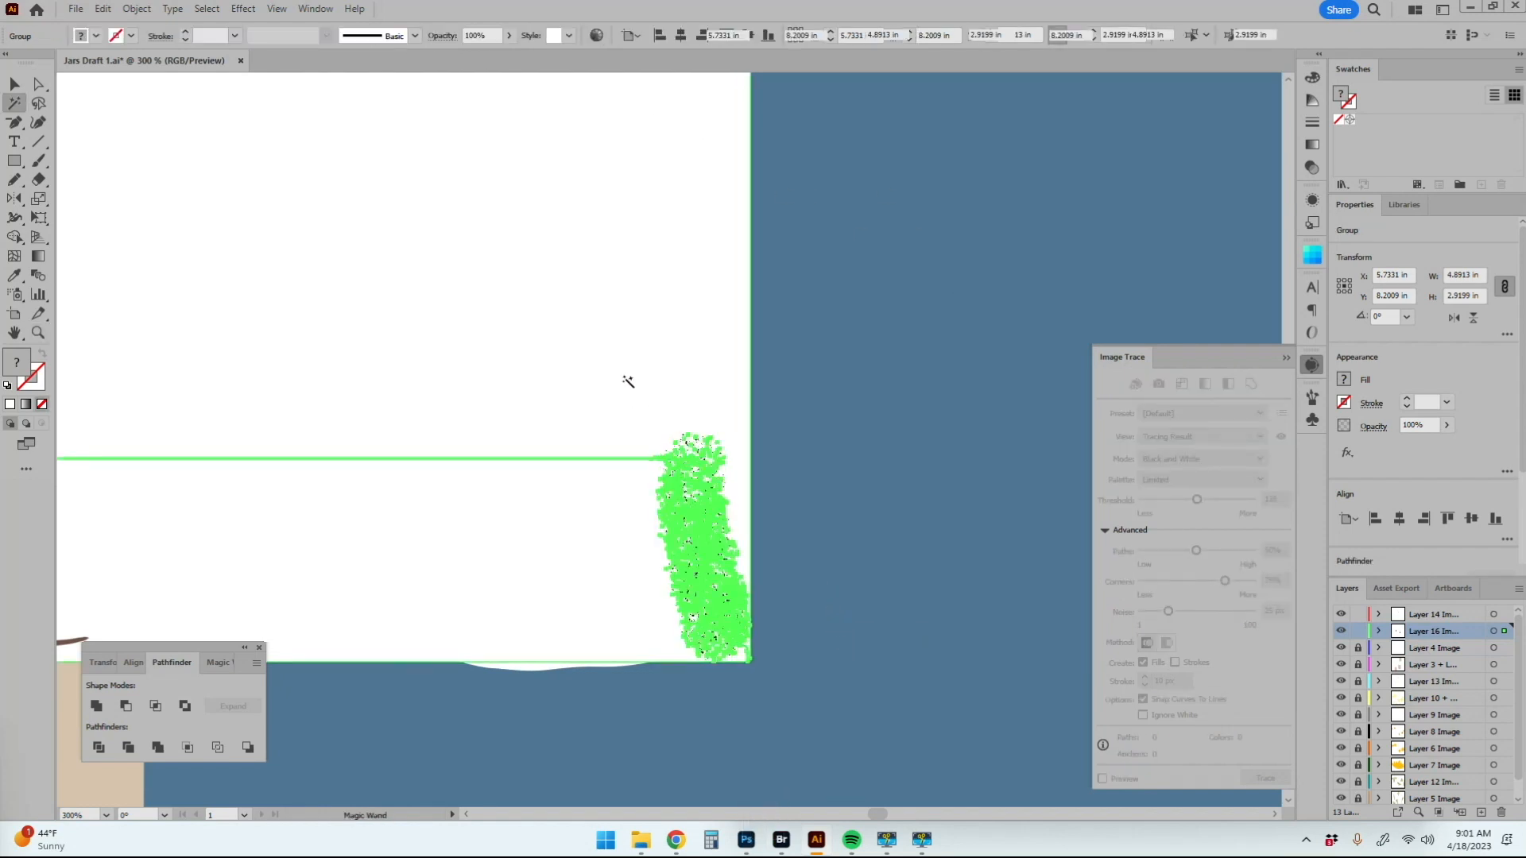
key("ctrl+x")
Step: Remove the light gray specks from the traced shading and recolor the remaining specks solid black
key("z")
left_click(684, 459)
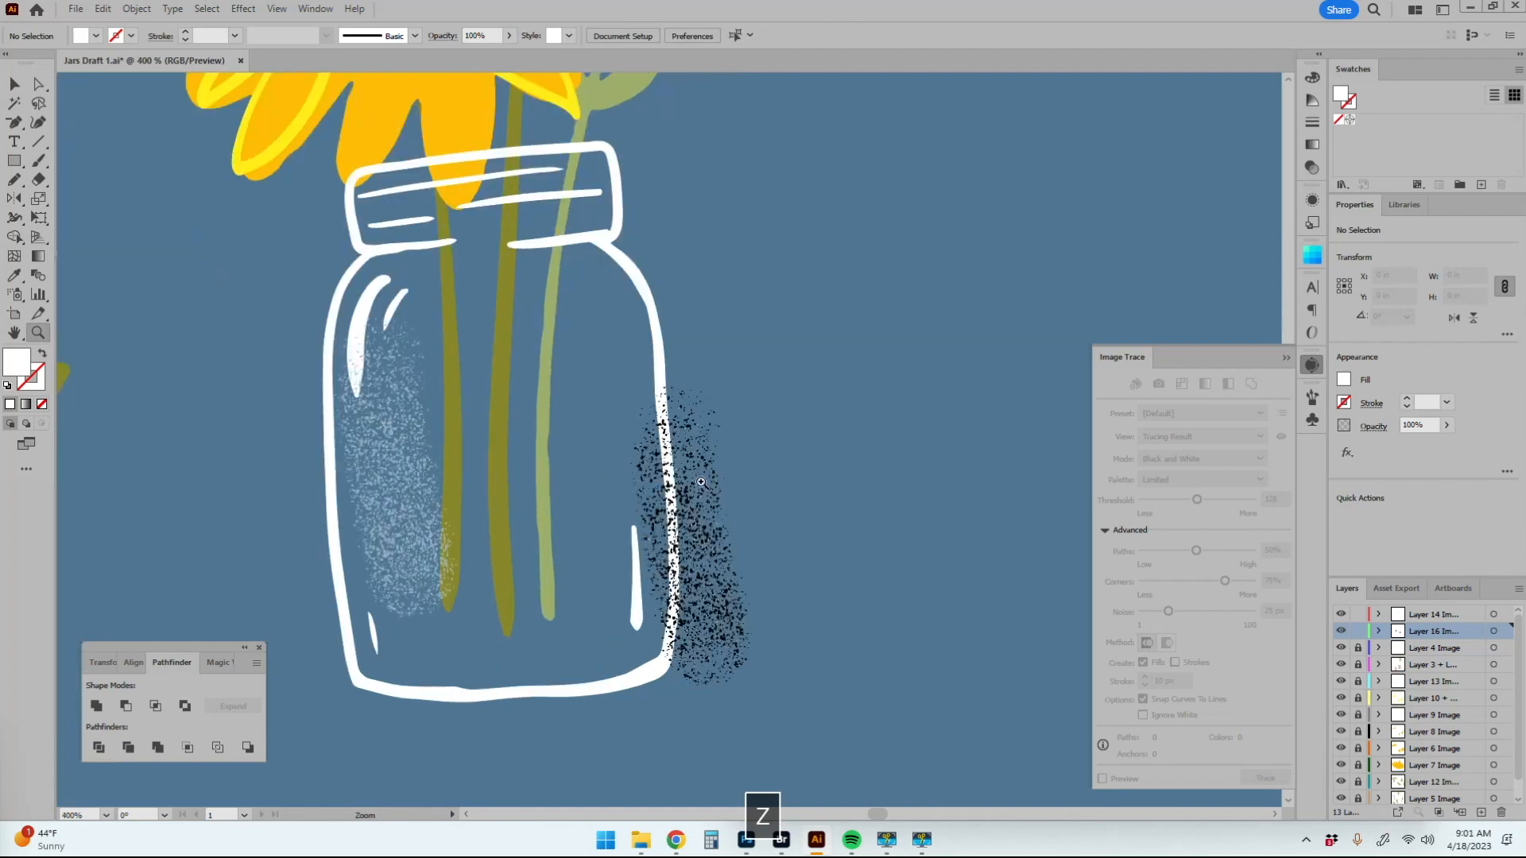
left_click(676, 455)
left_click(663, 450)
left_click(652, 447)
left_click(643, 445)
key("shift+e")
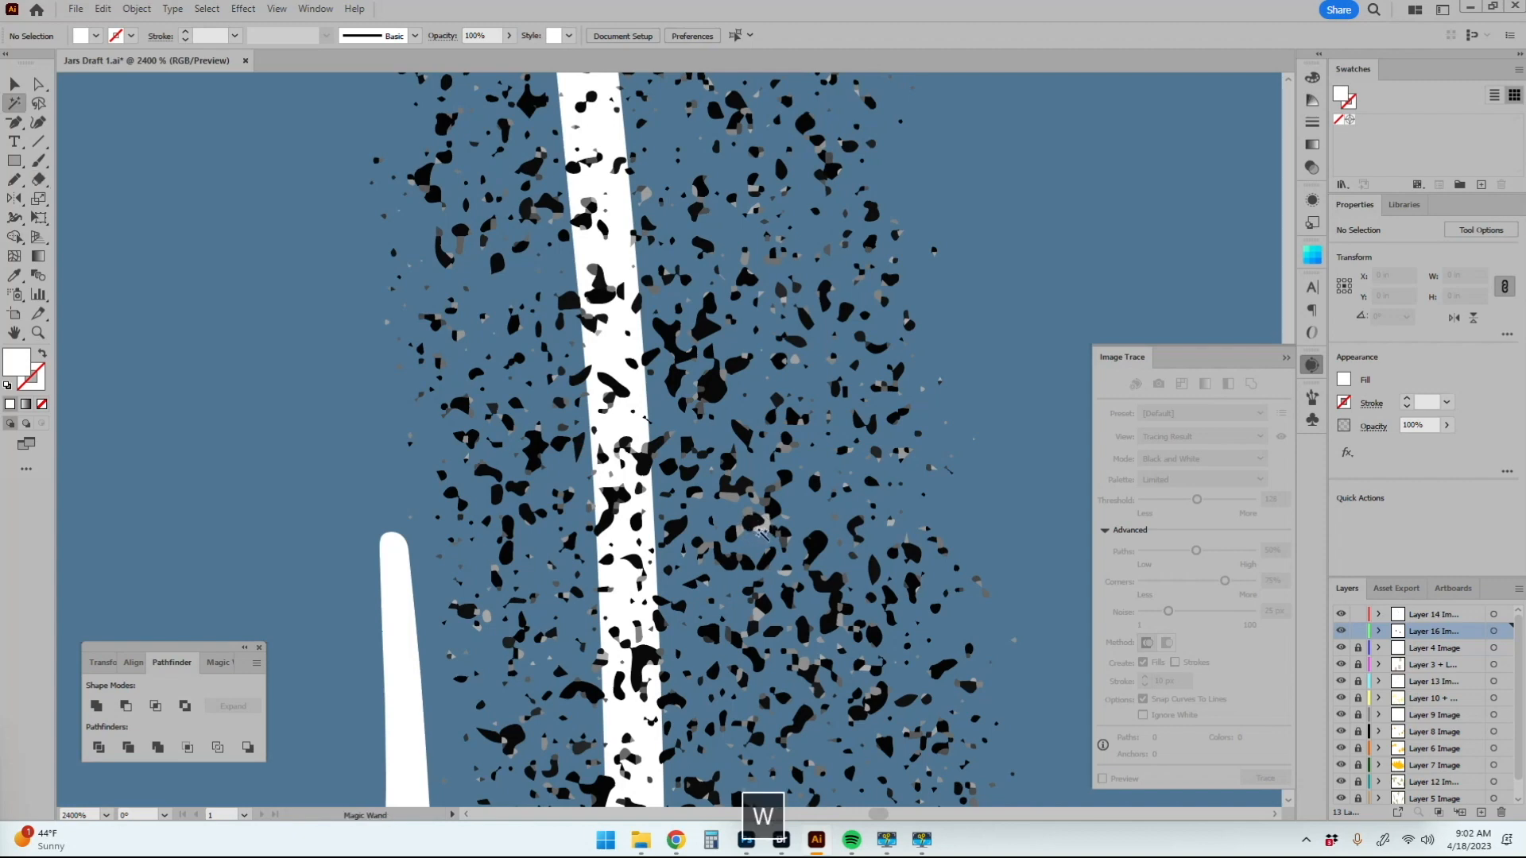
left_click(765, 531)
key("ctrl+x")
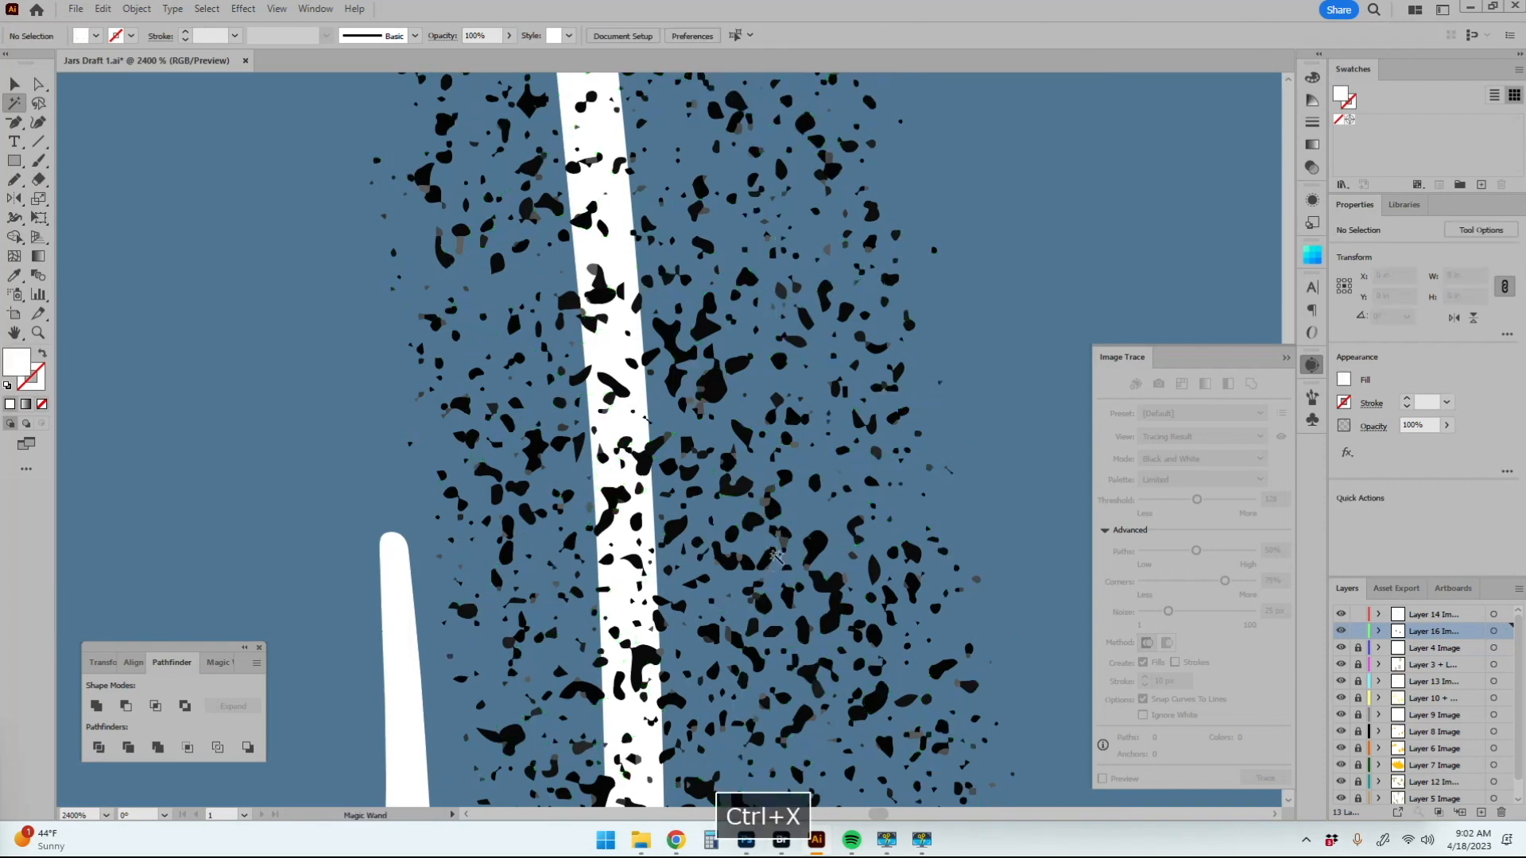
left_click(776, 492)
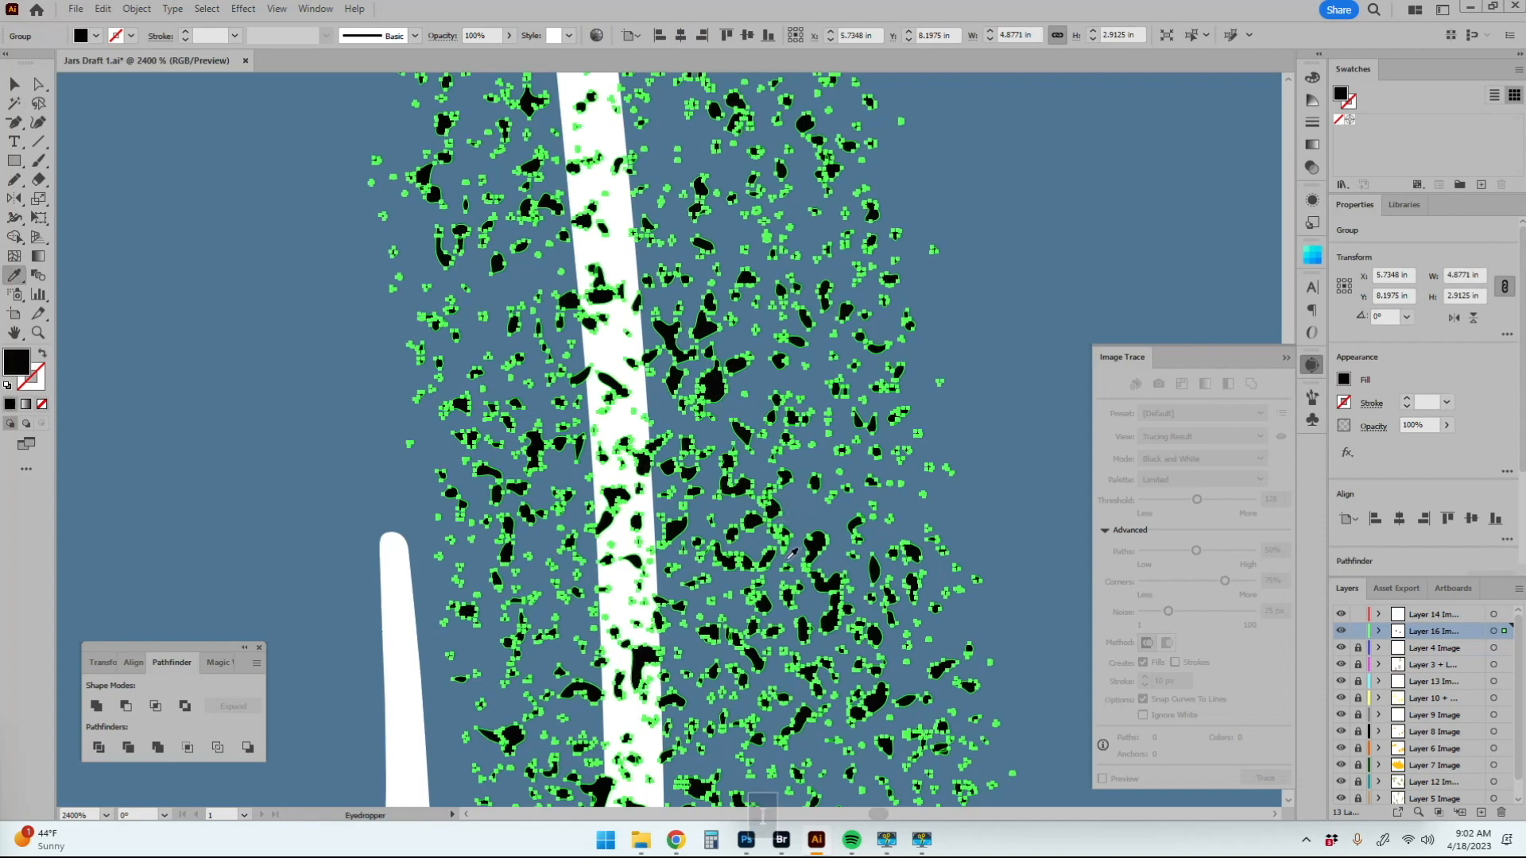
Step: Move the traced black speckle shading over the original shading inside the two glass jars
key("z")
left_click(747, 548, "alt")
left_click(704, 543, "alt")
left_click(685, 509, "alt")
left_click(657, 432, "alt")
left_click(630, 365, "alt")
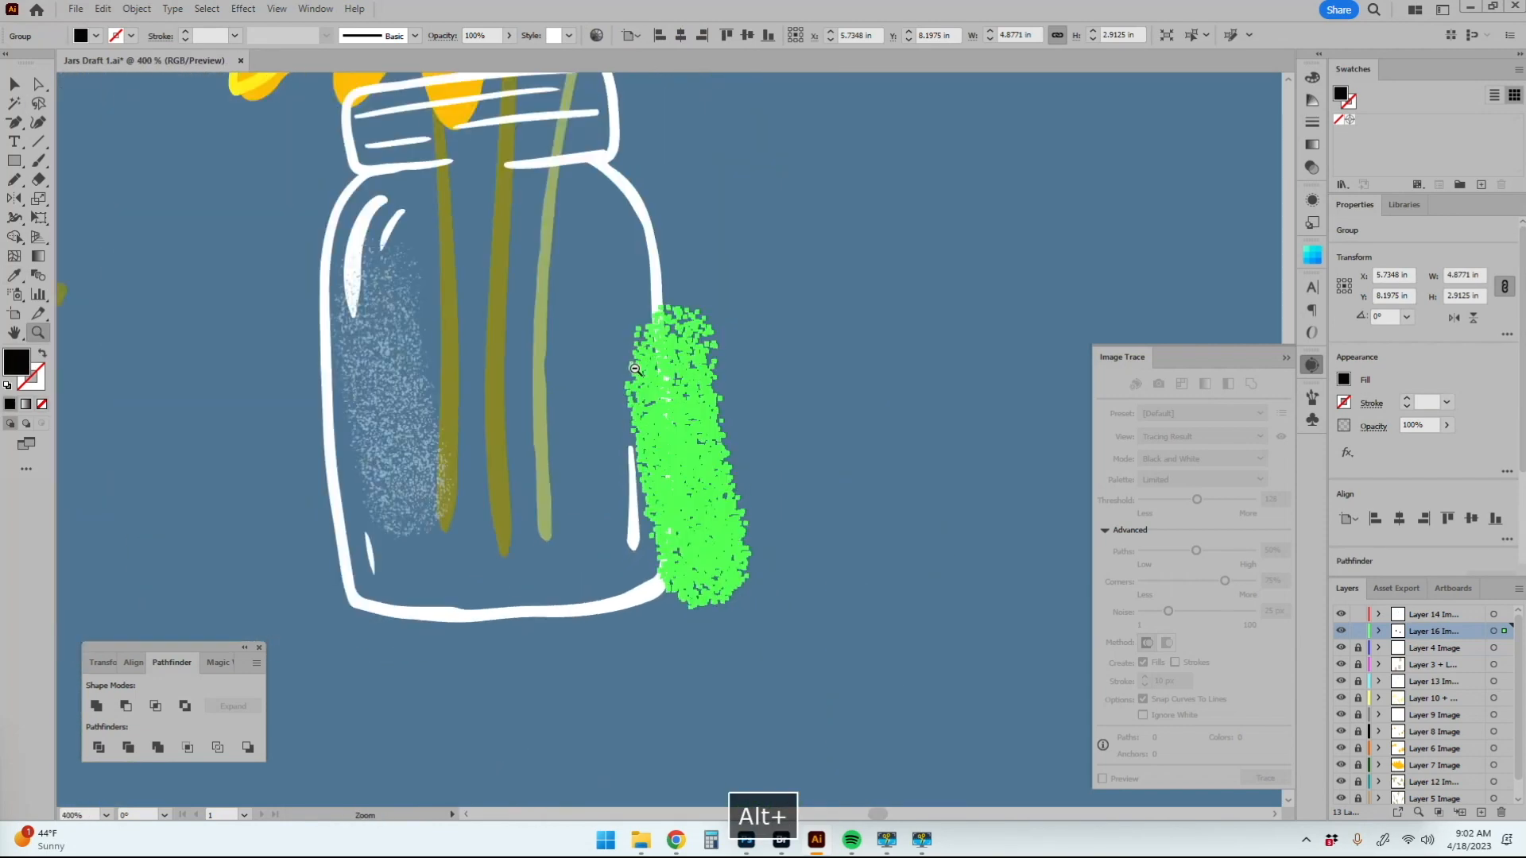
left_click(632, 370, "alt")
left_click(633, 370, "alt")
left_click(633, 370, "alt")
left_click(675, 429, "alt")
left_click(675, 430, "alt")
key("v")
left_click_drag(620, 474, 618, 480)
Step: Move the traced speckles beside the jars, clear of the original shading, and delete the original shading image
key("z")
left_click(672, 447)
left_click(693, 449)
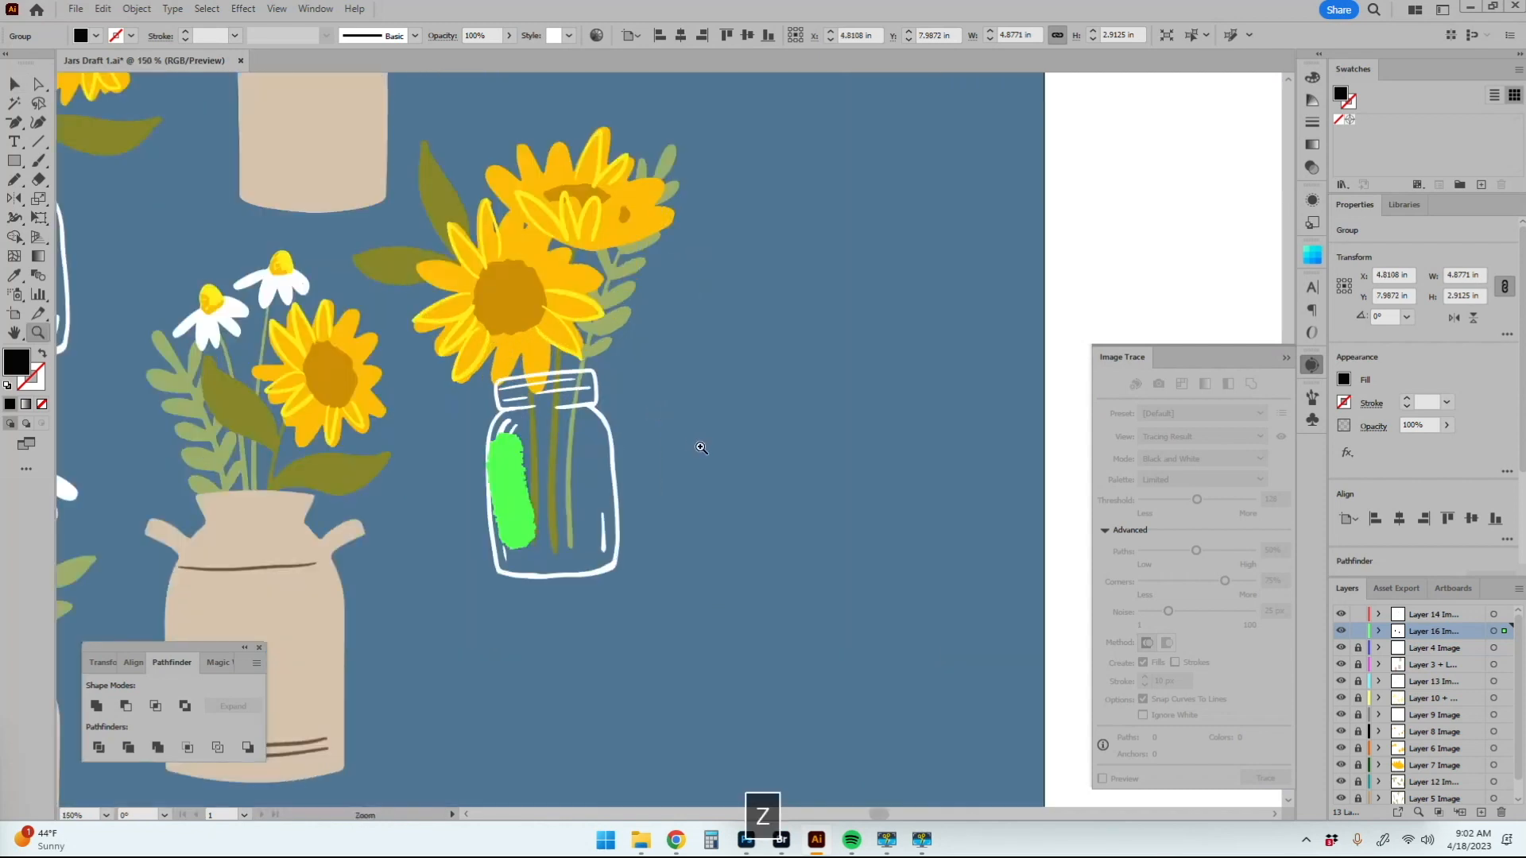
left_click(698, 447)
left_click(676, 448)
key("v")
key("v")
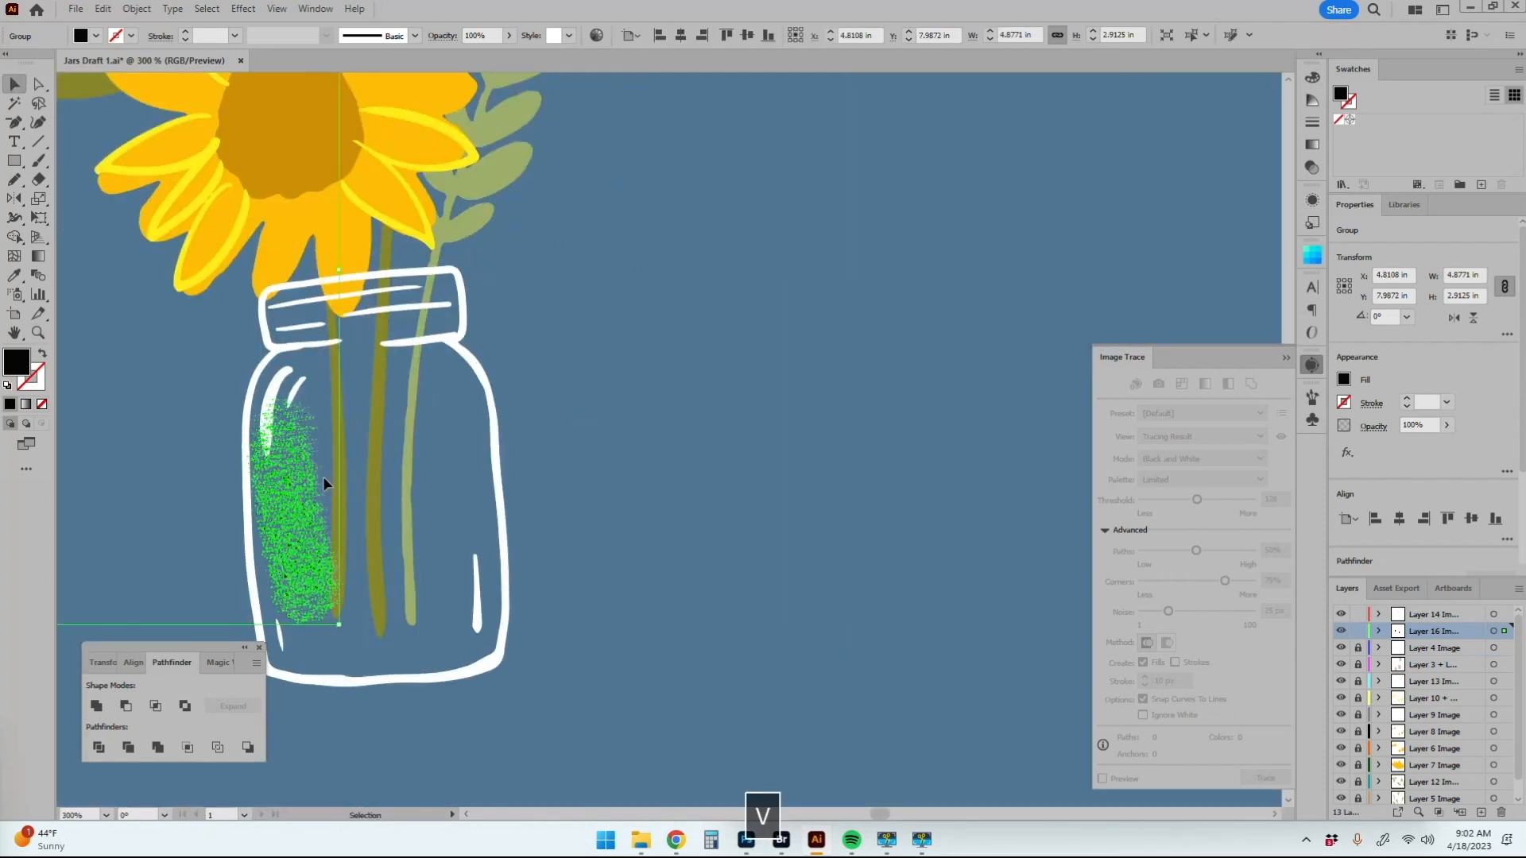
left_click_drag(302, 493, 193, 477)
left_click_drag(313, 504, 379, 548)
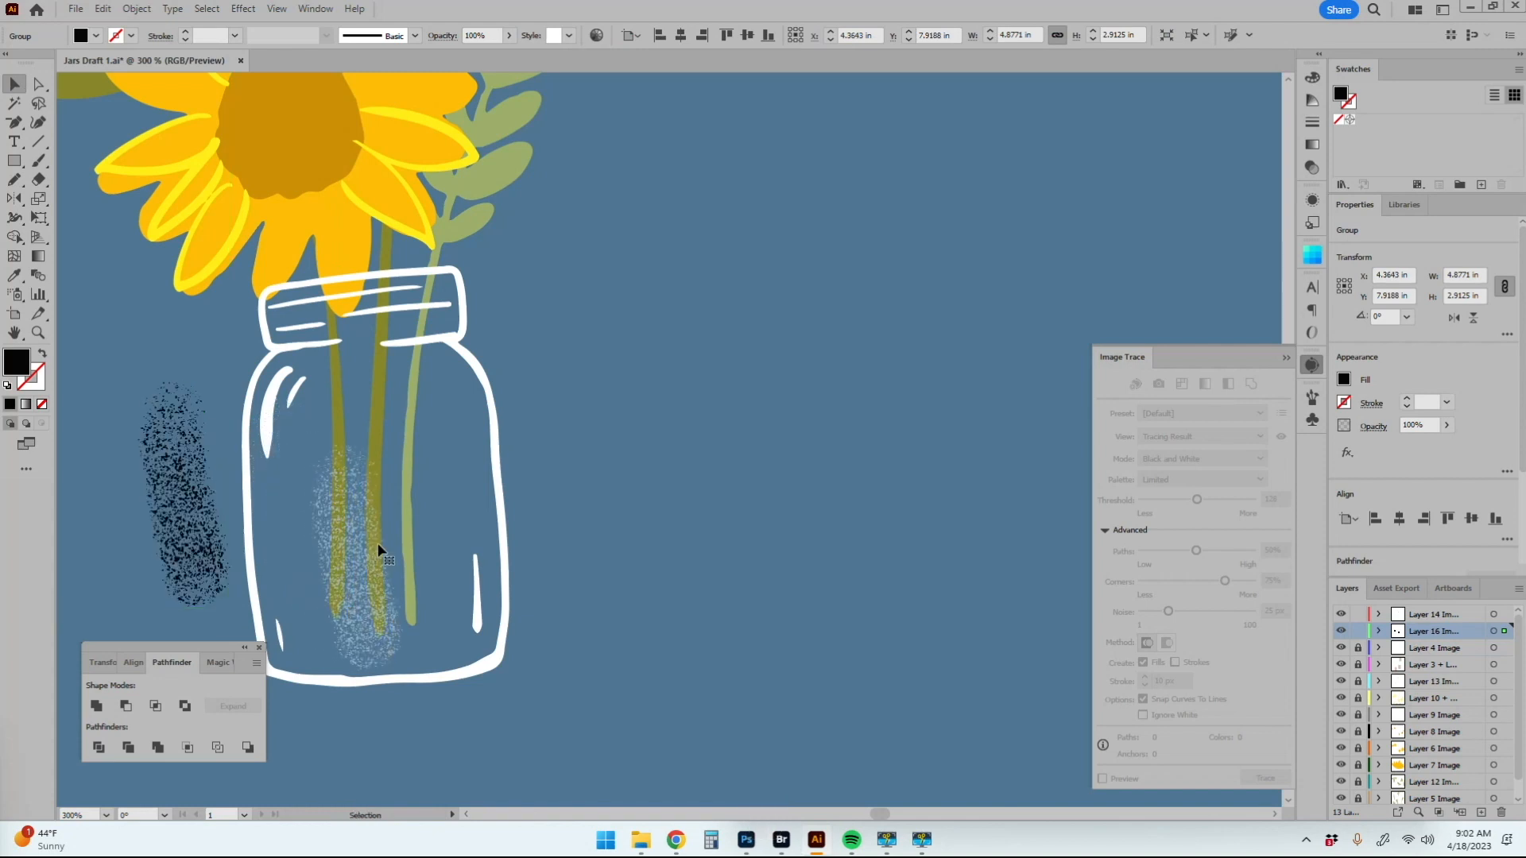
key("Delete")
Step: Place the traced black speckle shading back inside the shaded sides of both glass jars
key("z")
left_click(381, 429, "alt")
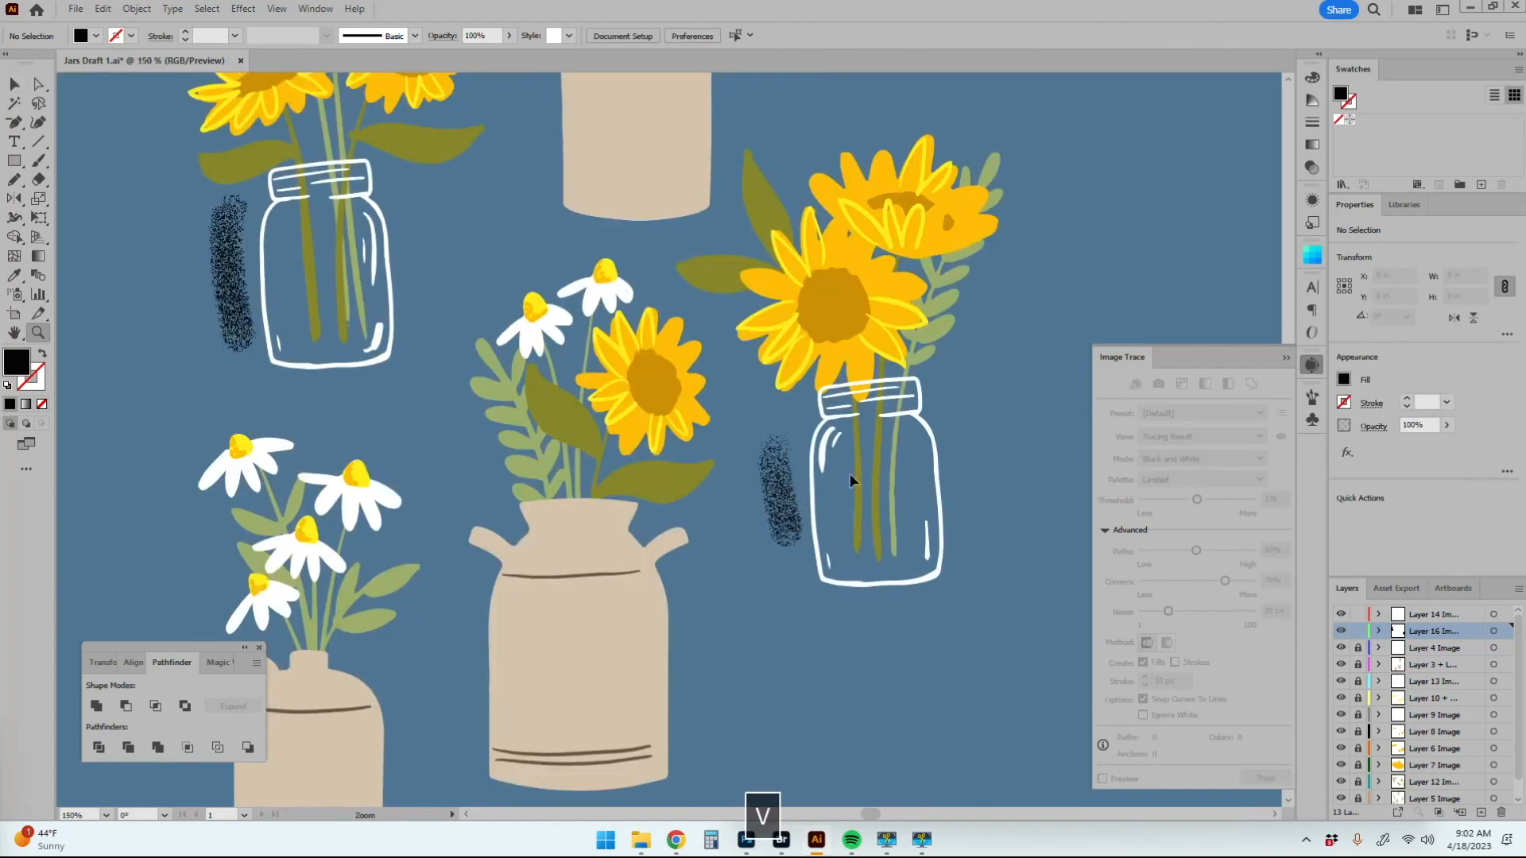
key("v")
left_click(778, 518)
left_click_drag(773, 517, 834, 506)
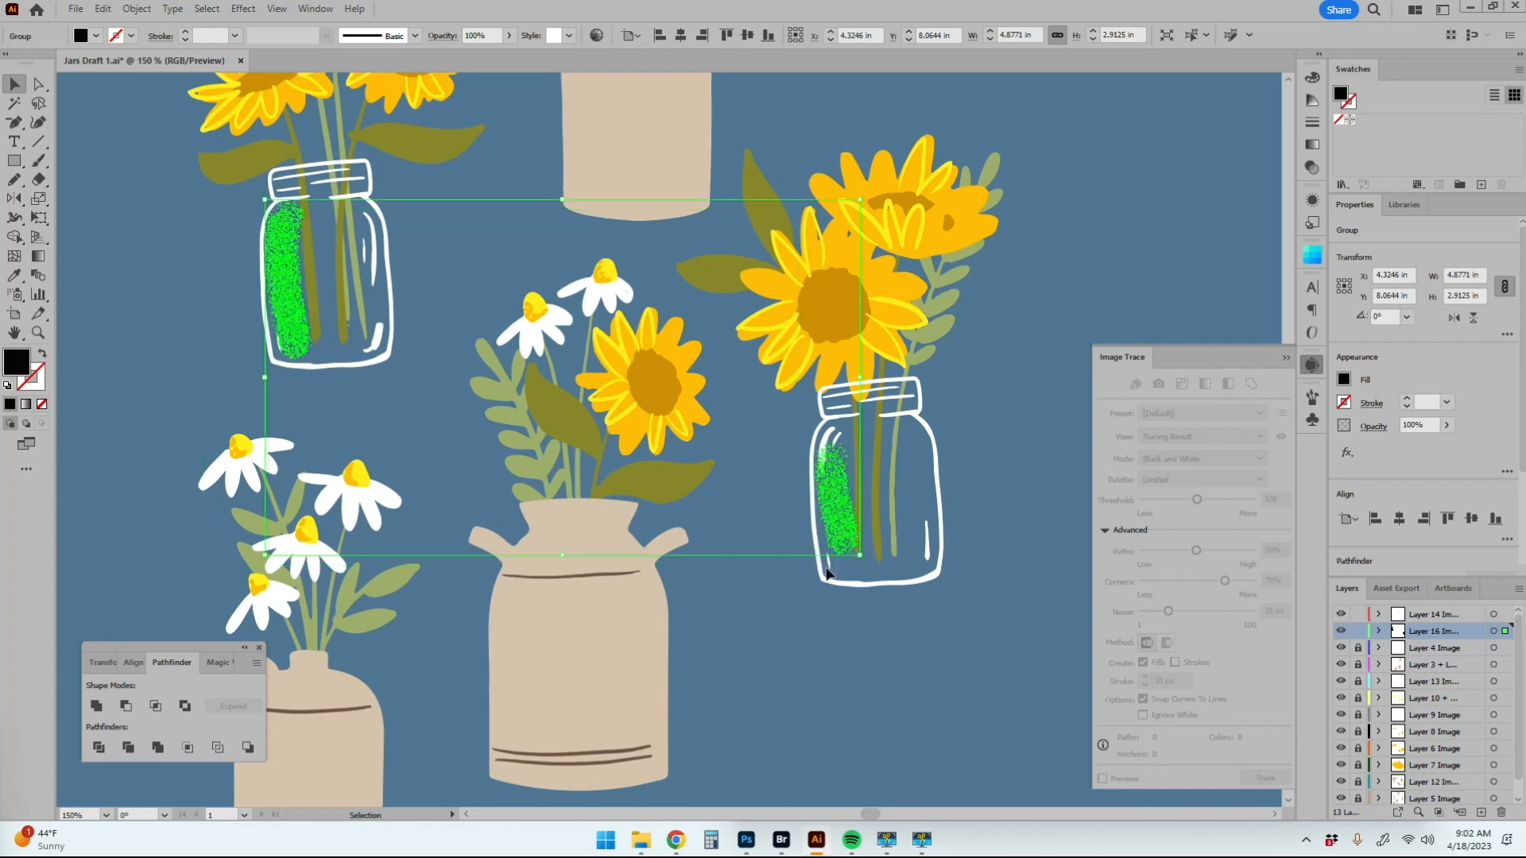
Step: Rotate the black speckle shading slightly so it fits inside the shaded sides of both glass jars
left_click_drag(868, 195, 884, 200)
left_click(959, 584)
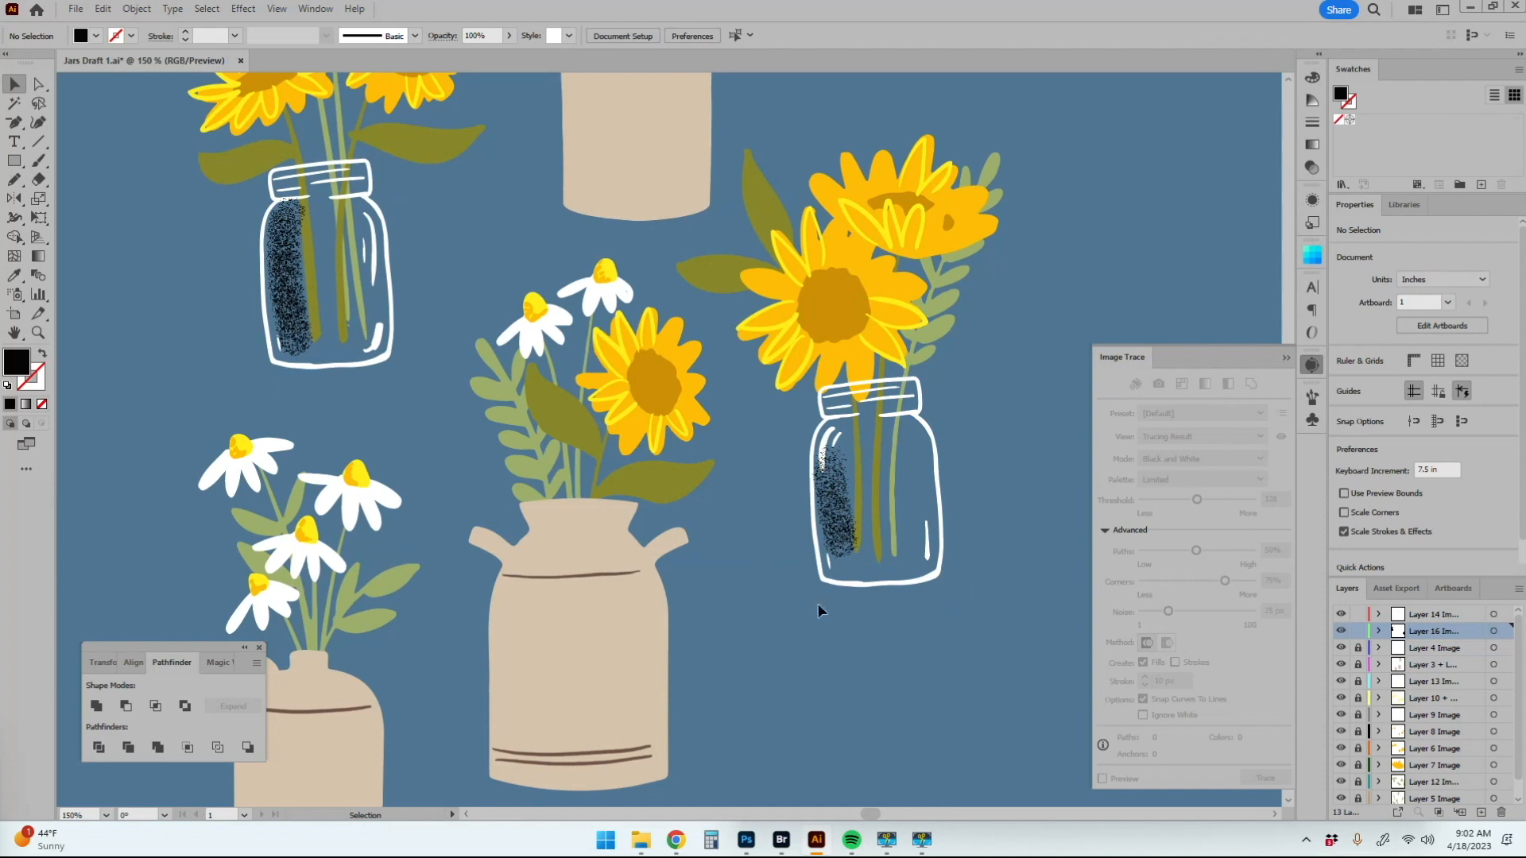
left_click(628, 761)
Step: Show the Layer 14 image with the brown jug lines and image-trace it with the Procreate preset
left_click(1343, 616)
left_click(1503, 615)
left_click(436, 36)
left_click(476, 287)
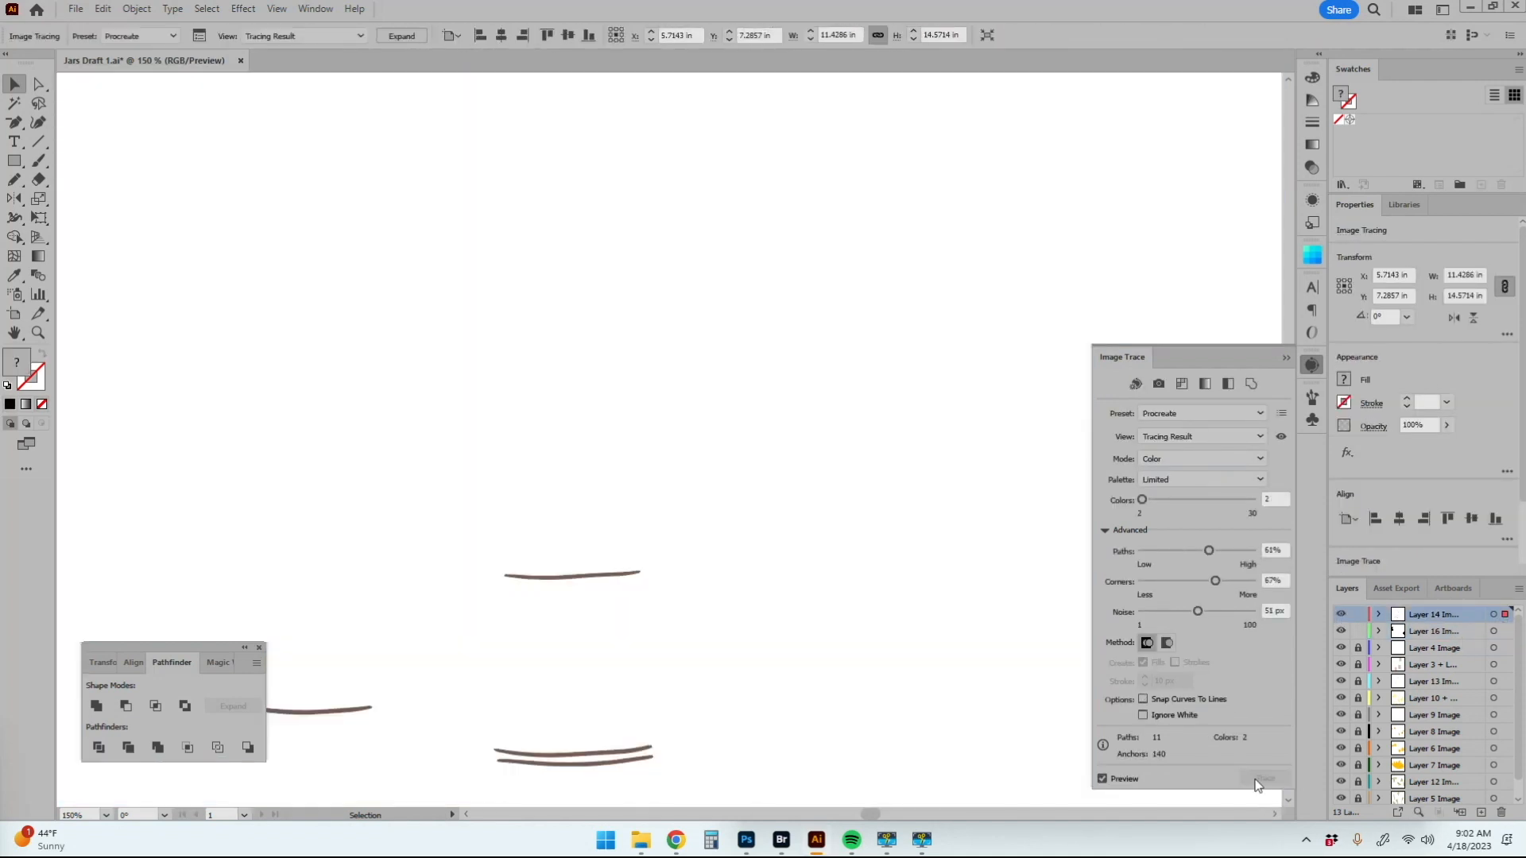
Step: Expand the traced brown jug lines, delete their white background and save the document
left_click(403, 37)
key("w")
left_click(837, 580)
key("ctrl+x")
key("ctrl+s")
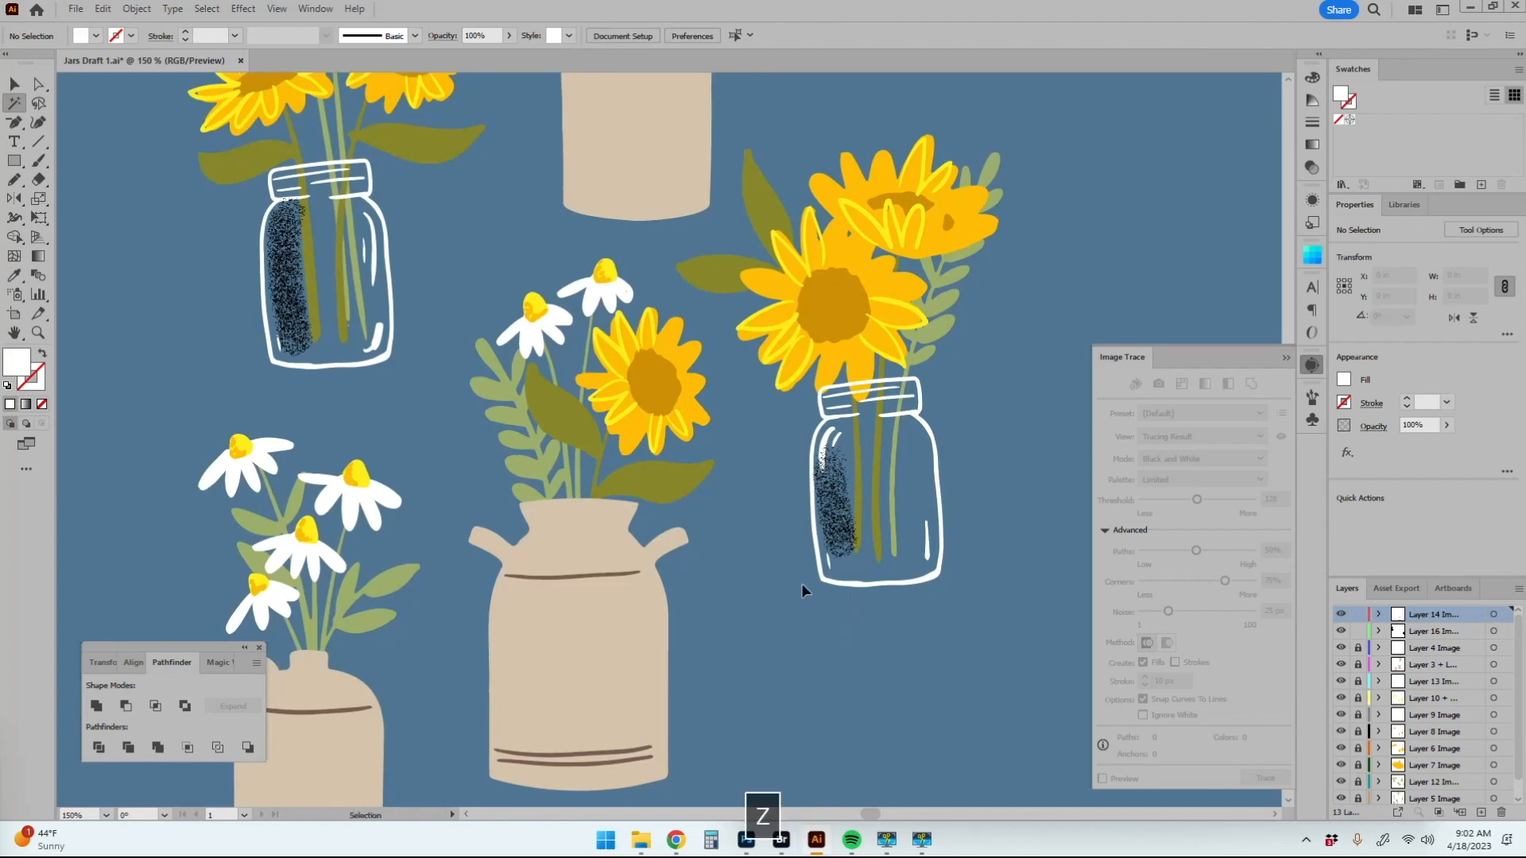
Step: Switch to Adobe Bridge and open Garden_Procreate Draft2.ai from the Sunflowers folder in Illustrator
key("z")
left_click(690, 558, "alt")
left_click(691, 560, "alt")
key("space")
left_click_drag(698, 449, 628, 575)
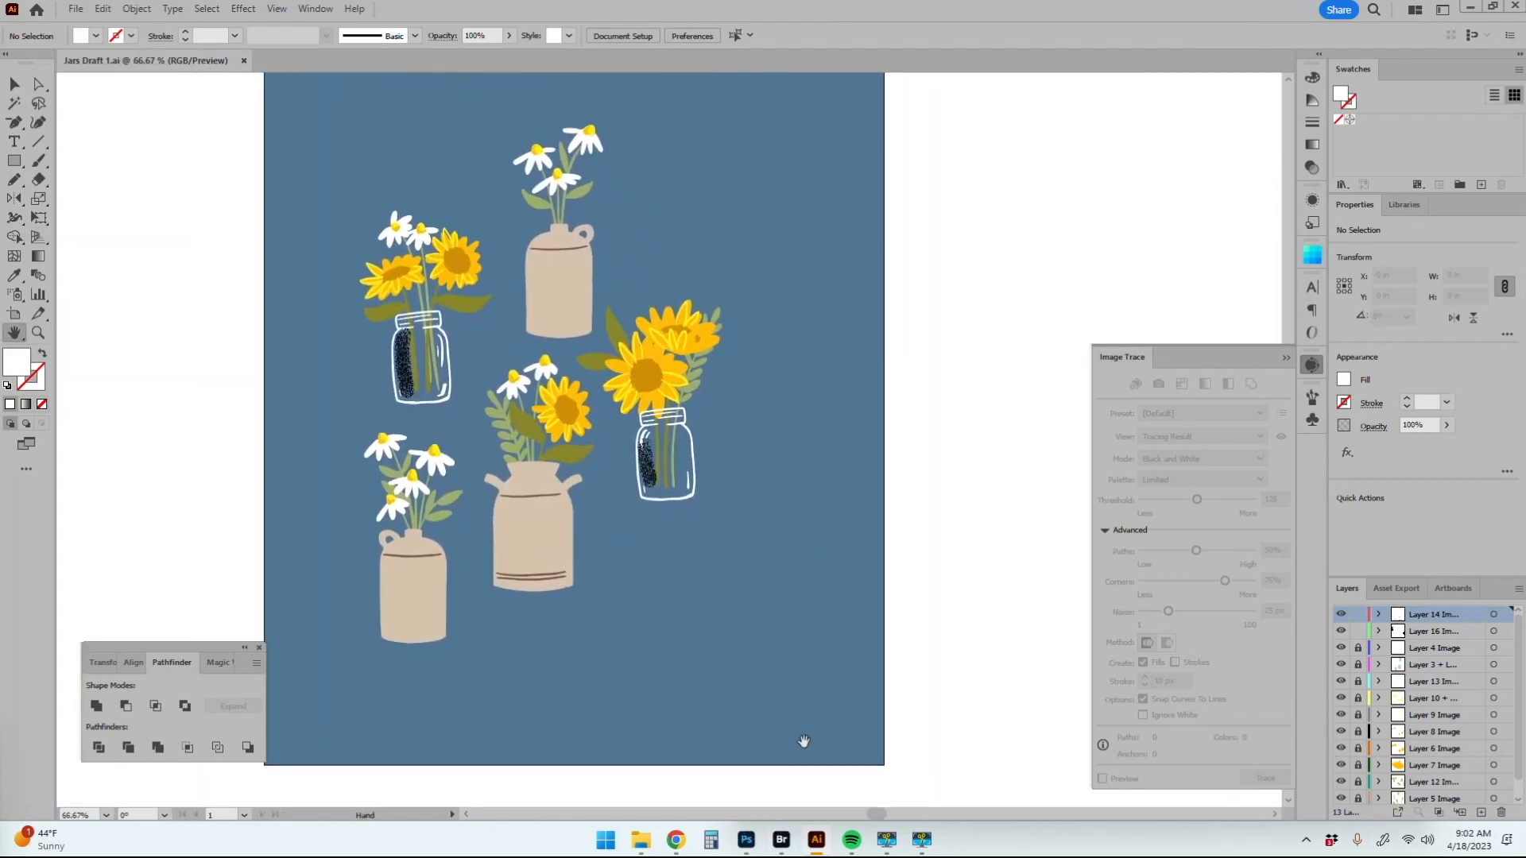
left_click(786, 841)
right_click(783, 430)
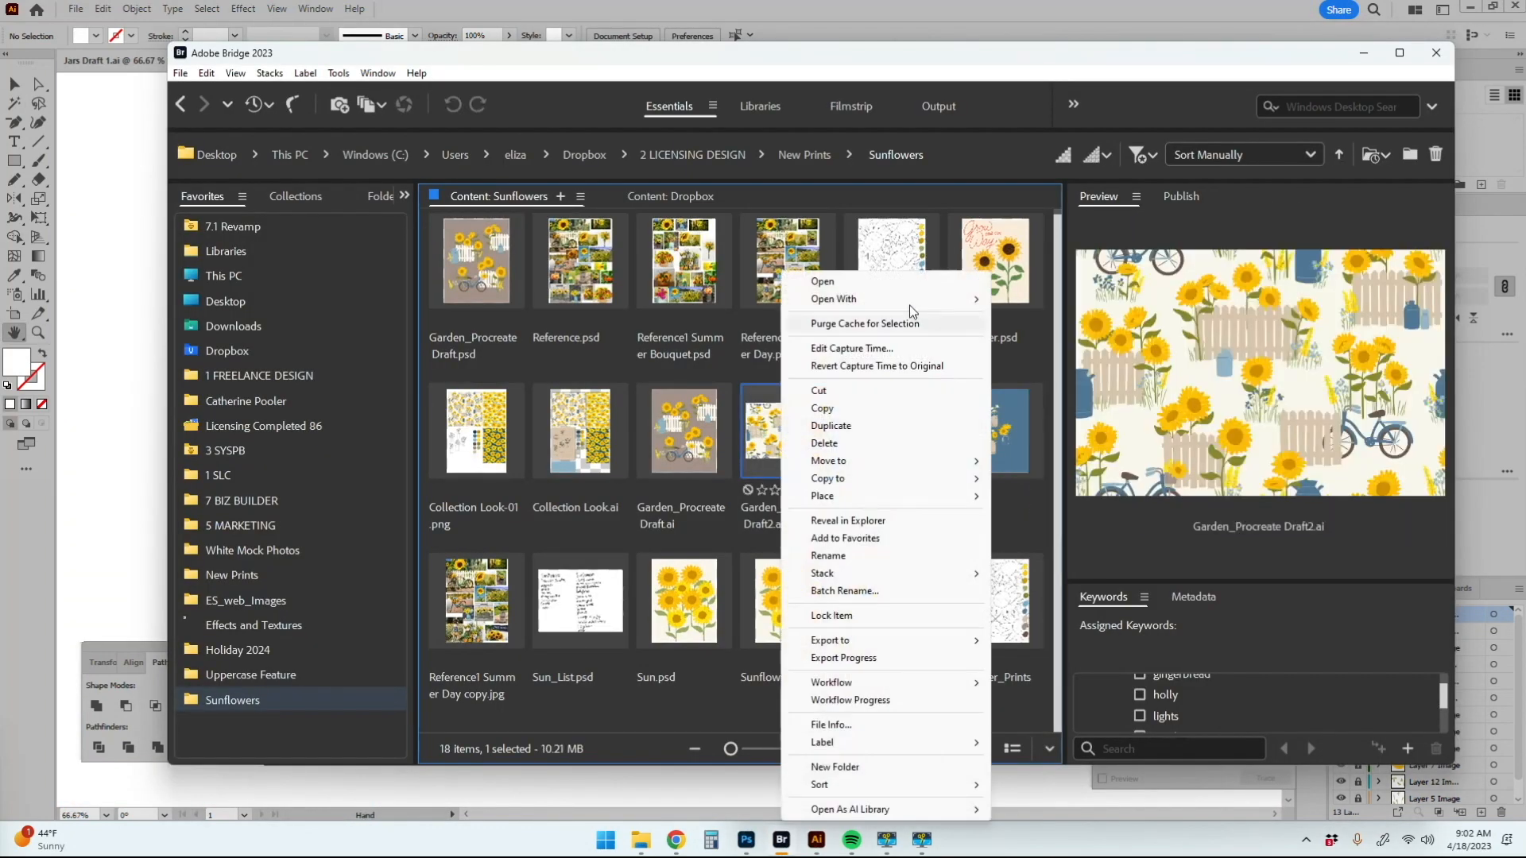
mouse_move(890, 296)
left_click(1112, 287)
Step: Copy the twelve color palette circles from Garden_Procreate Draft2.ai into Jars Draft 1.ai, beside the artboard
key("a")
key("ctrl+a")
key("ctrl+c")
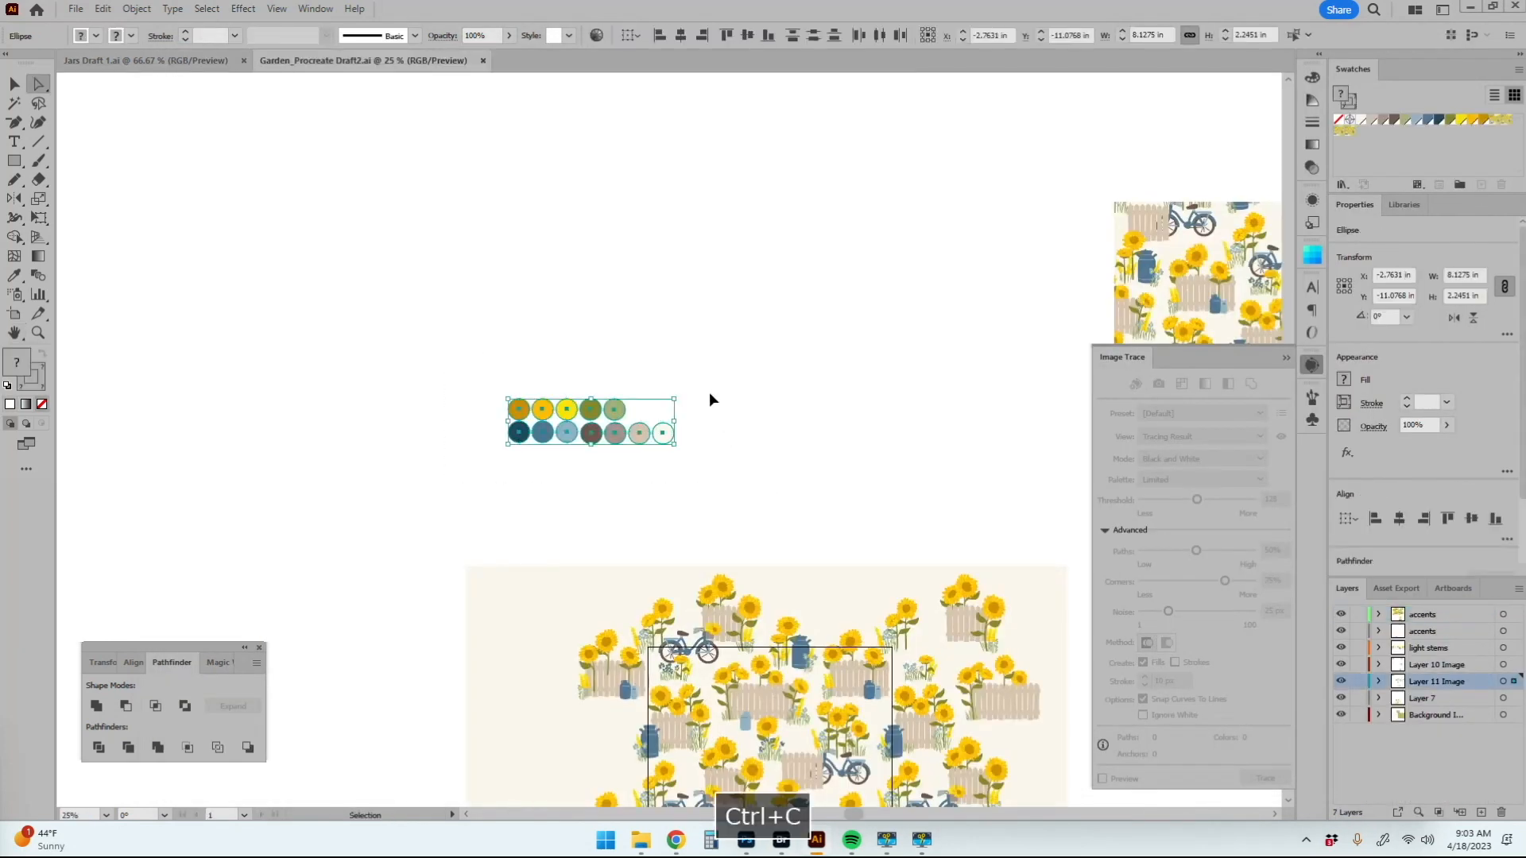
left_click(202, 57)
key("ctrl+v")
key("v")
left_click_drag(746, 413, 1202, 162)
key("z")
left_click(798, 381, "alt")
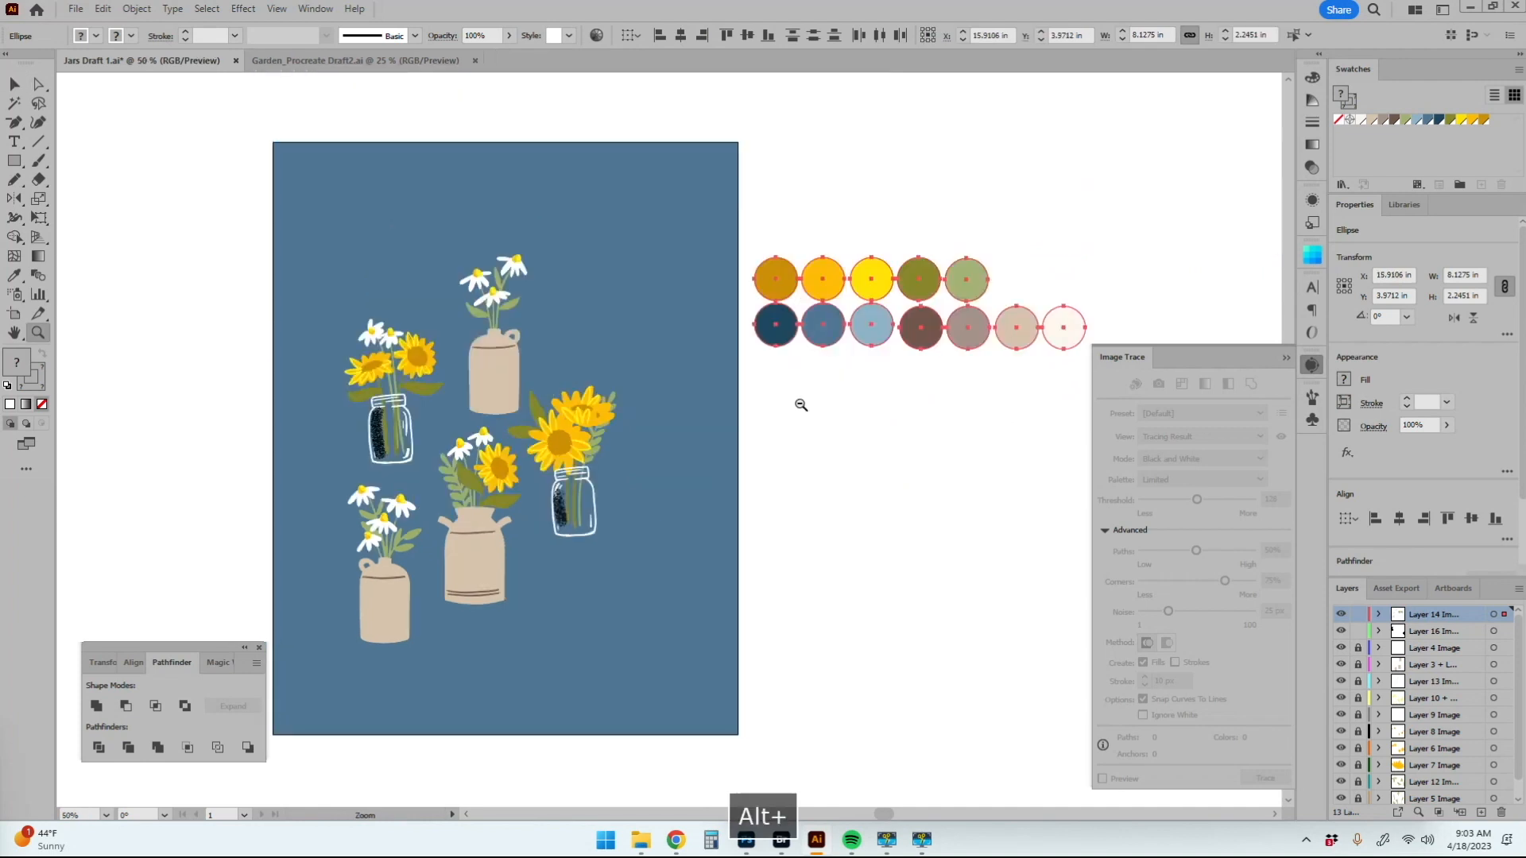
Step: Unlock the Background layer and delete the blue background behind the jars
scroll(1422, 708, "down", 1)
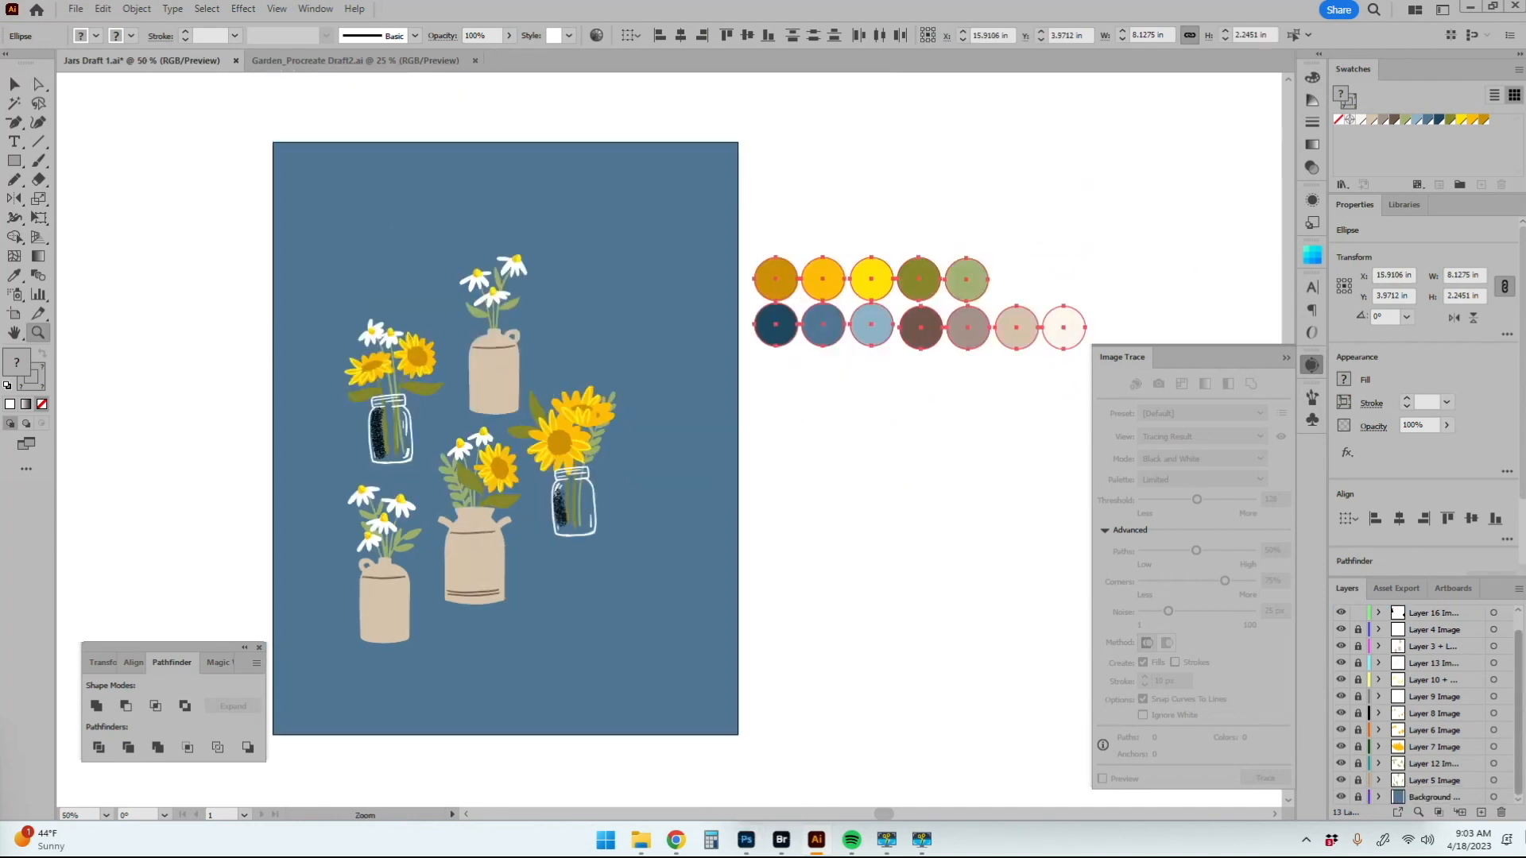
left_click(1358, 797)
key("v")
left_click(671, 597)
key("ctrl+x")
Step: Draw a background rectangle about 12.78 by 15.49 in beyond the artboard edges and color it with the palette's medium blue
key("m")
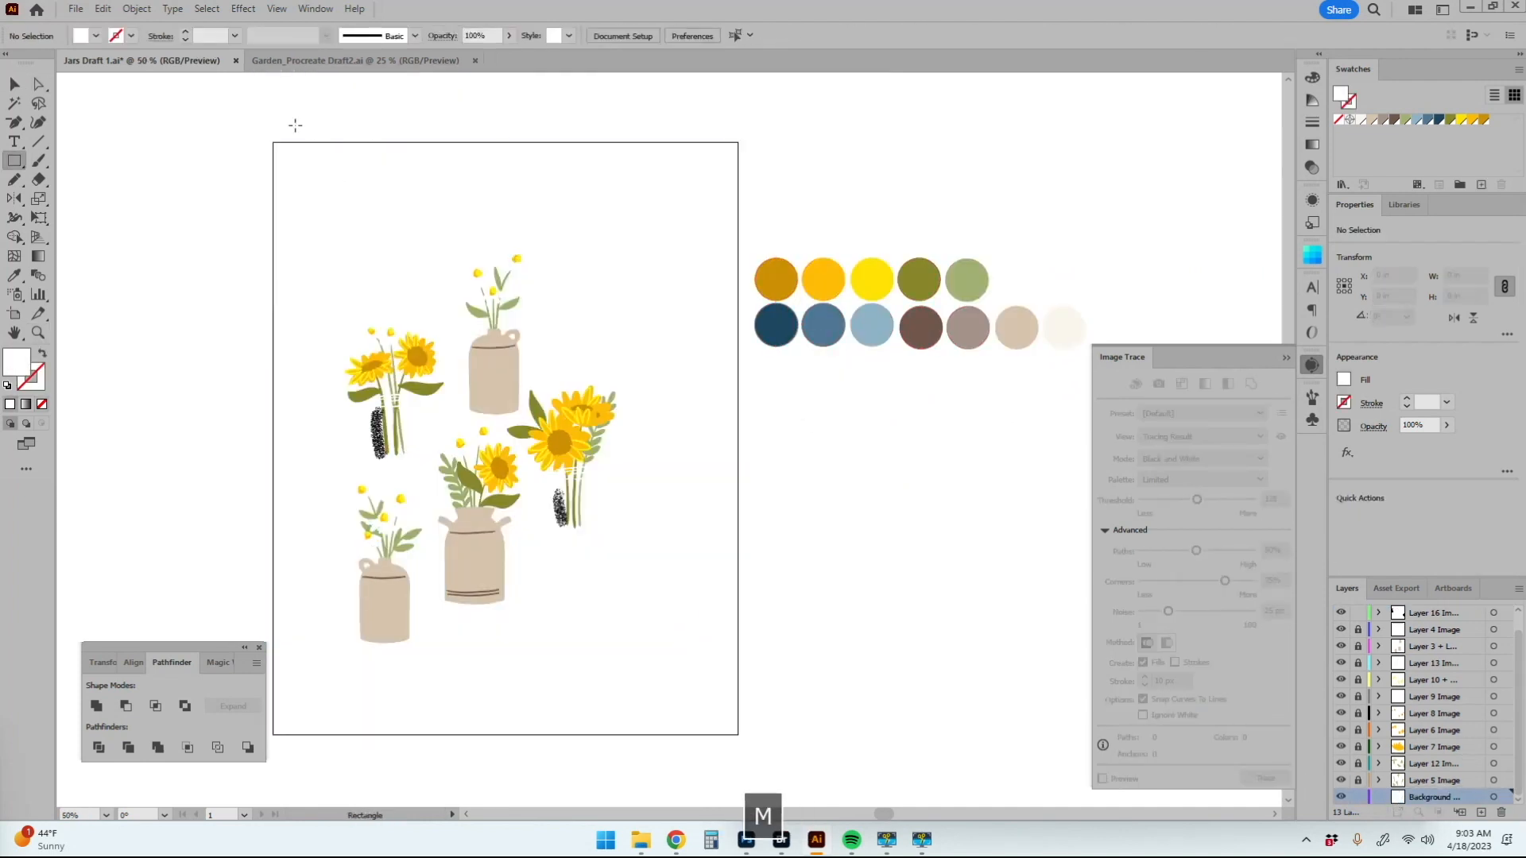
left_click_drag(235, 122, 755, 752)
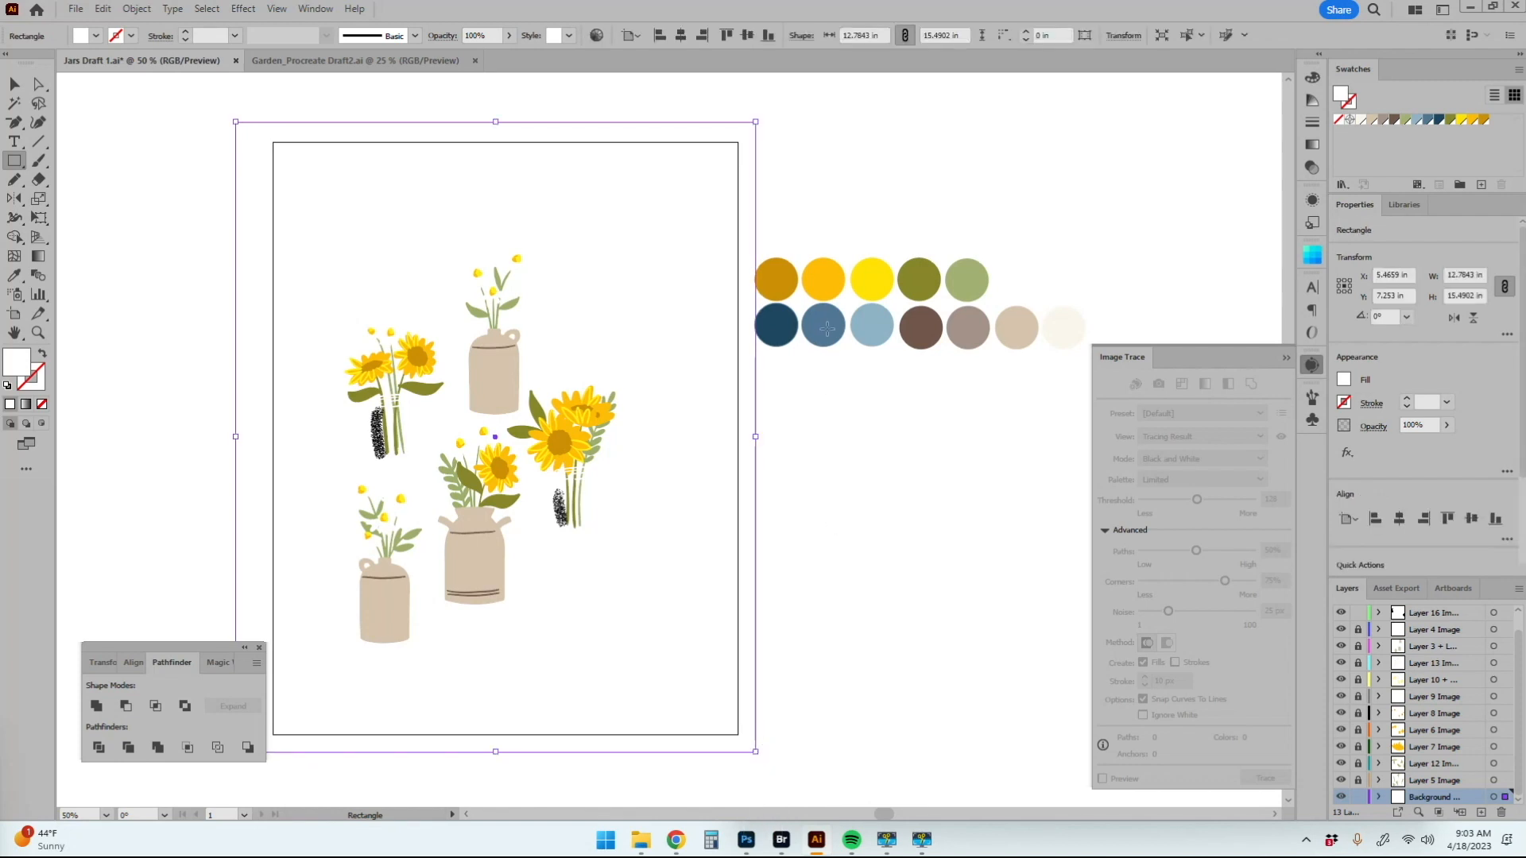
key("i")
left_click(828, 324)
key("ctrl+shift+a")
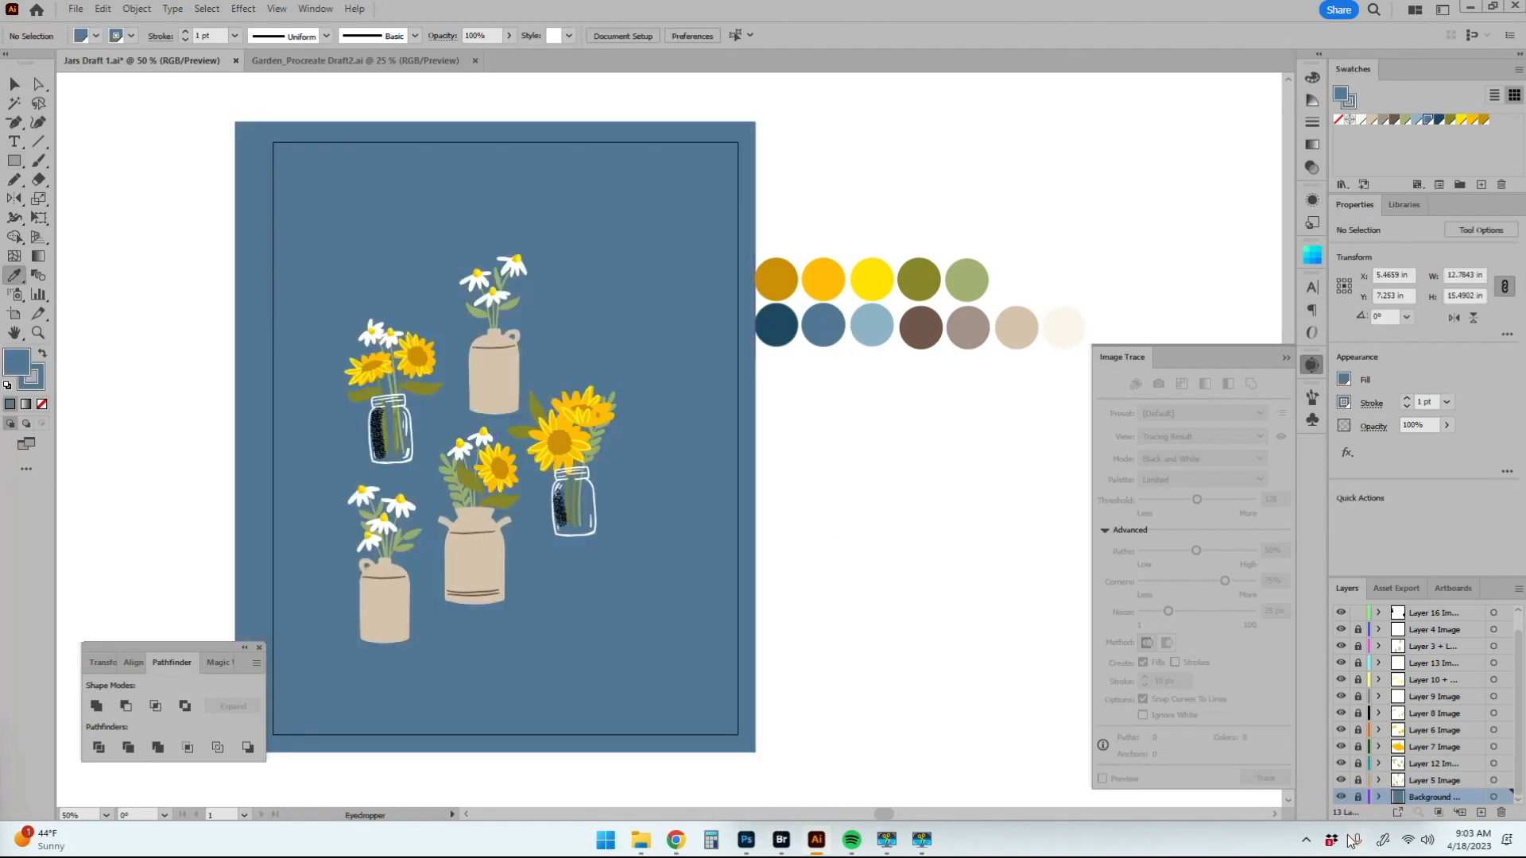
Step: Select the jug, jar and flower artwork and recolor its dark gold with the swatch R=195 G=145 B=19
key("a")
key("v")
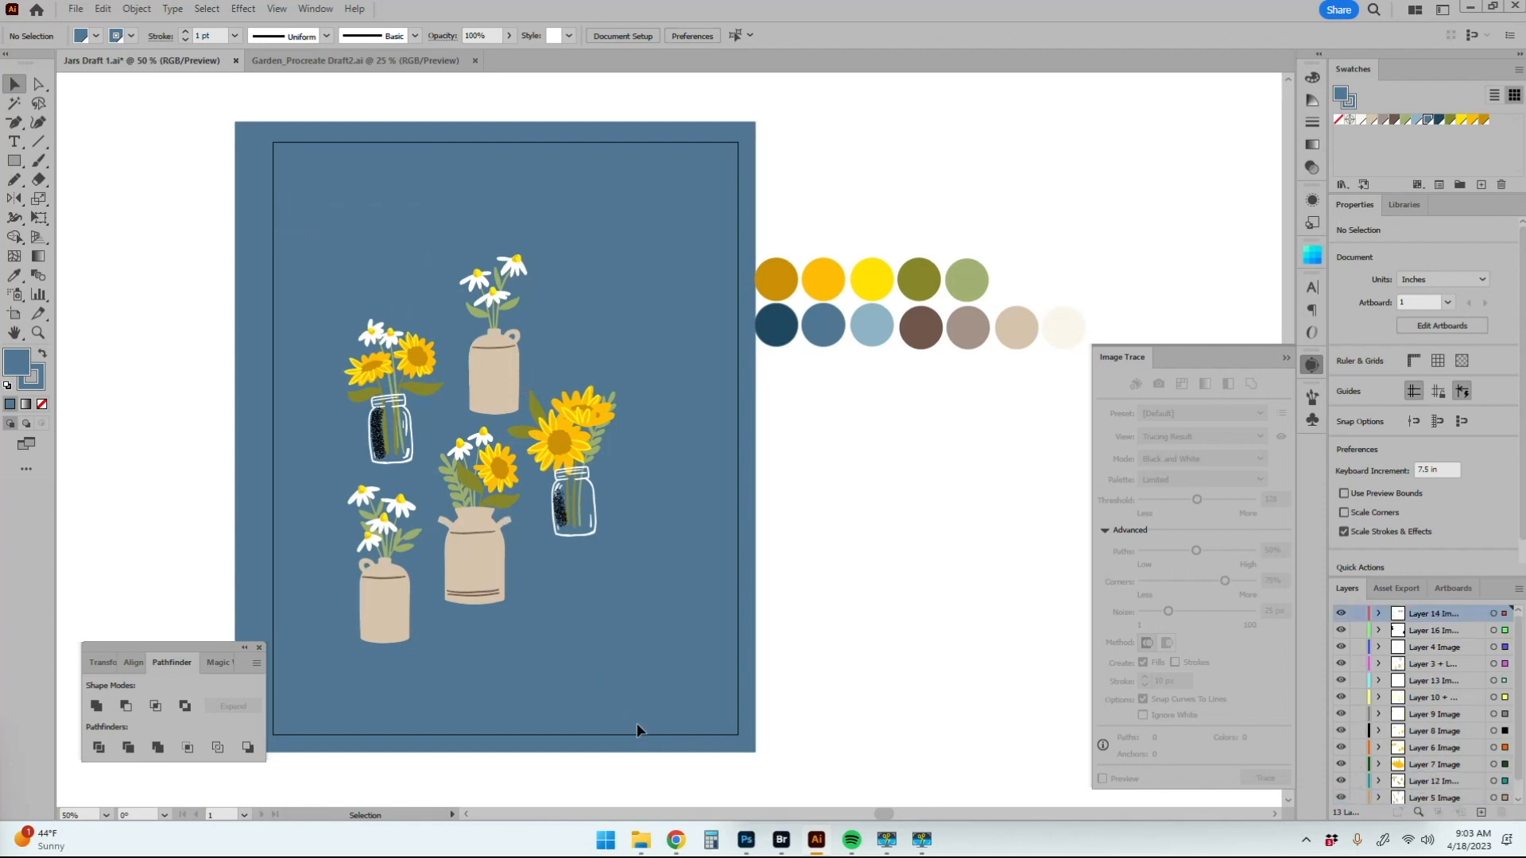
key("ctrl+a")
left_click(594, 35)
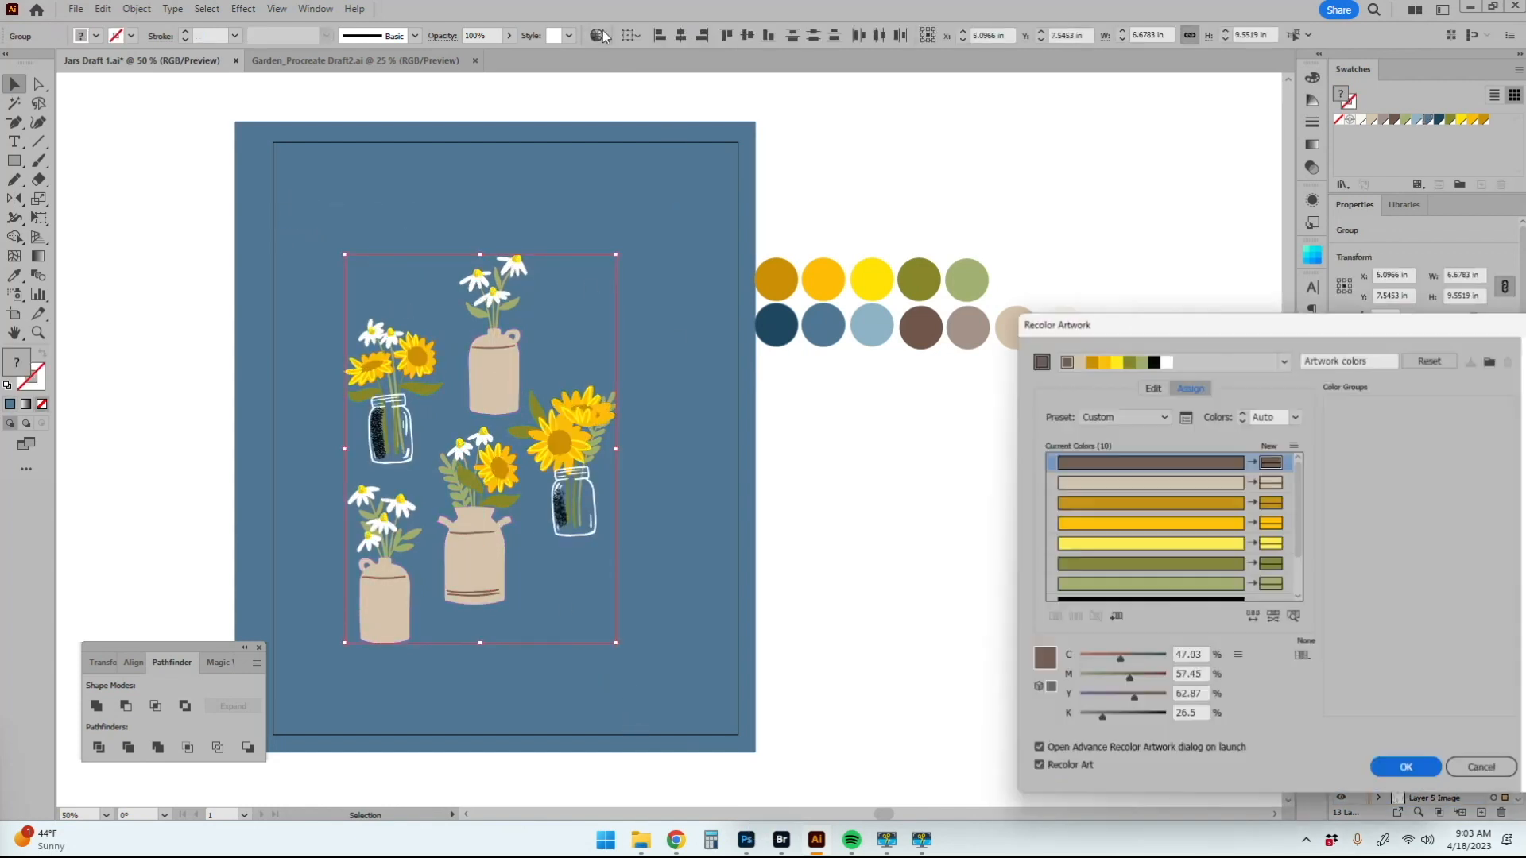
left_click(1276, 506)
double_click(1279, 507)
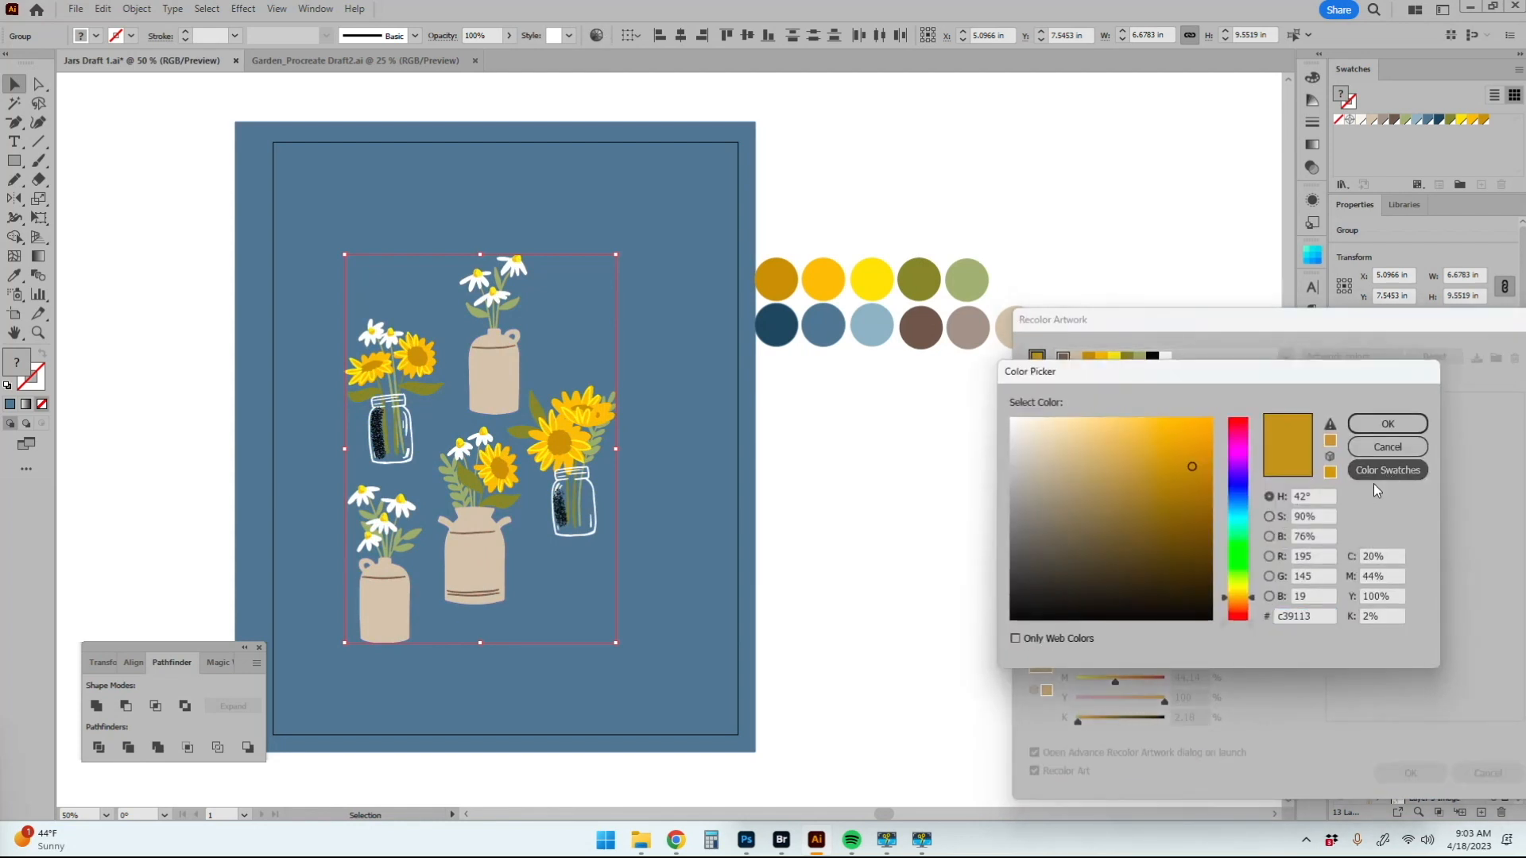
left_click(1377, 474)
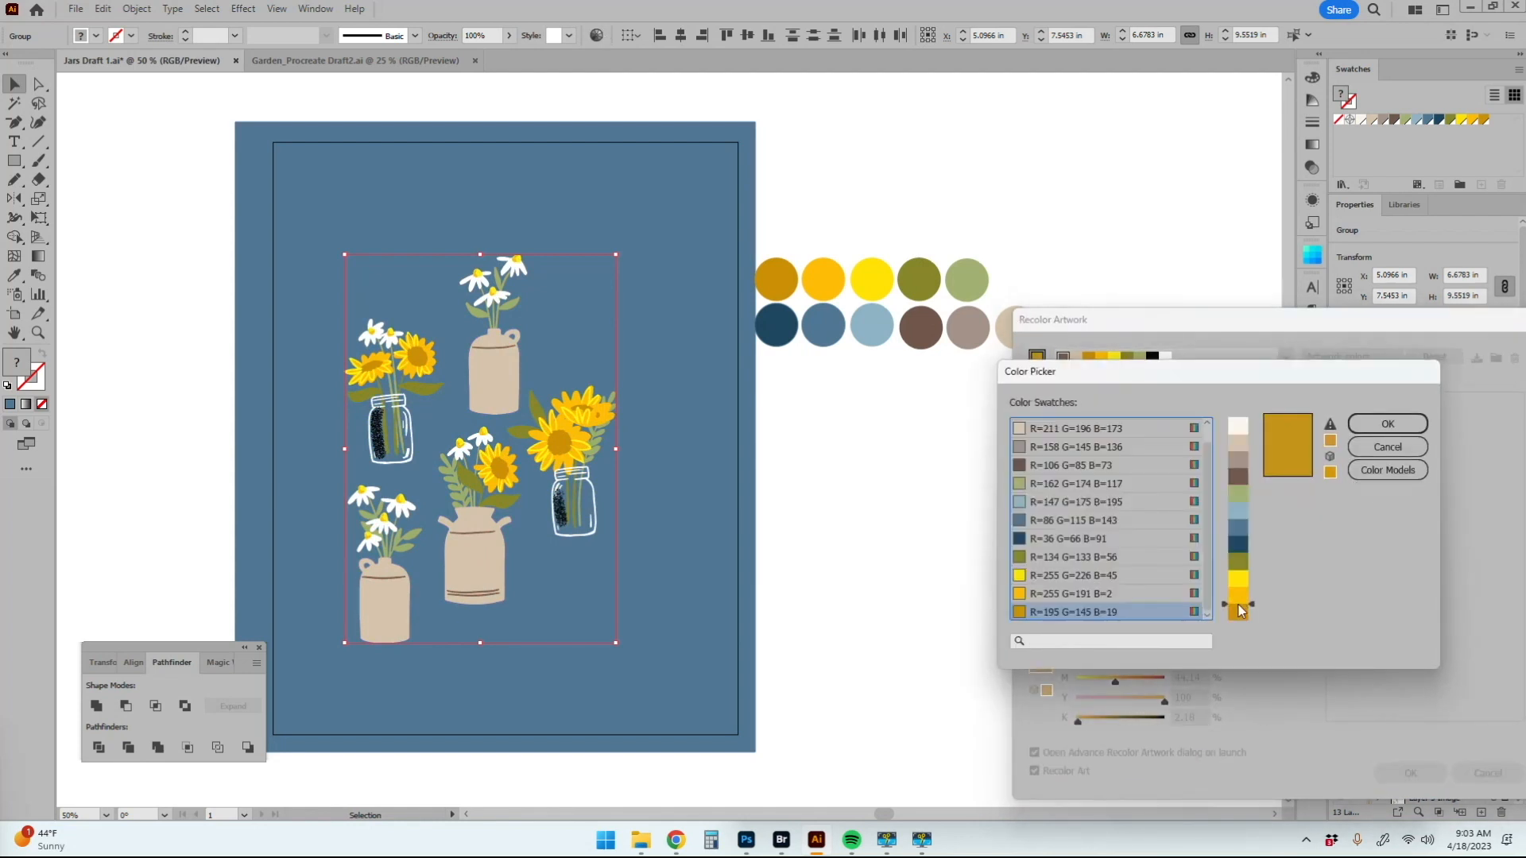
left_click(1369, 449)
Step: Reassign the artwork's orange-yellow to swatch R=255 G=191 B=2 and its light yellow to R=255 G=226 B=45
double_click(1270, 522)
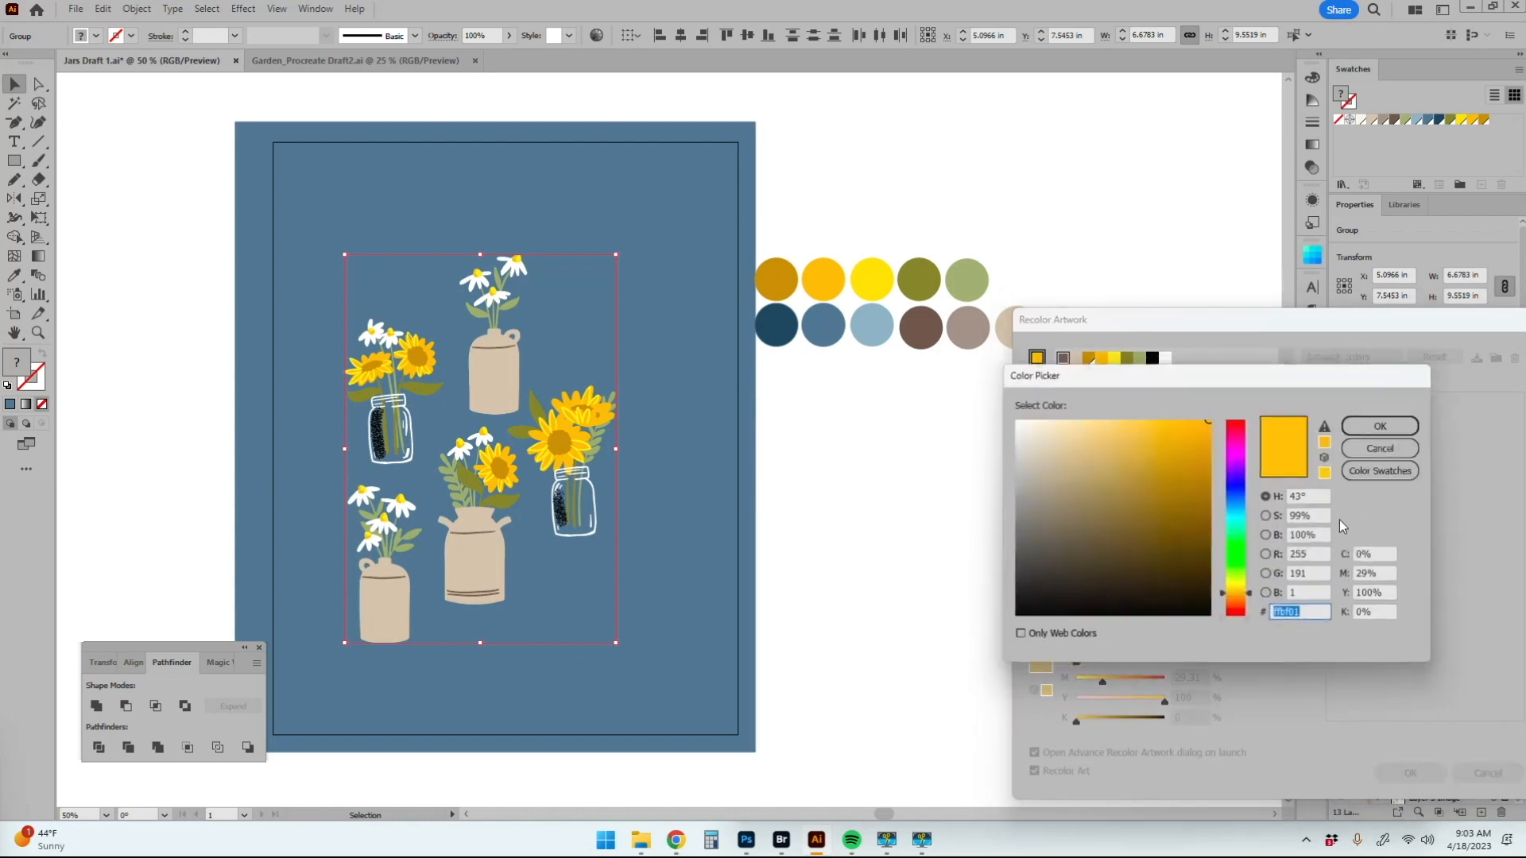
left_click(1380, 471)
left_click(1381, 430)
double_click(1272, 544)
left_click(1383, 470)
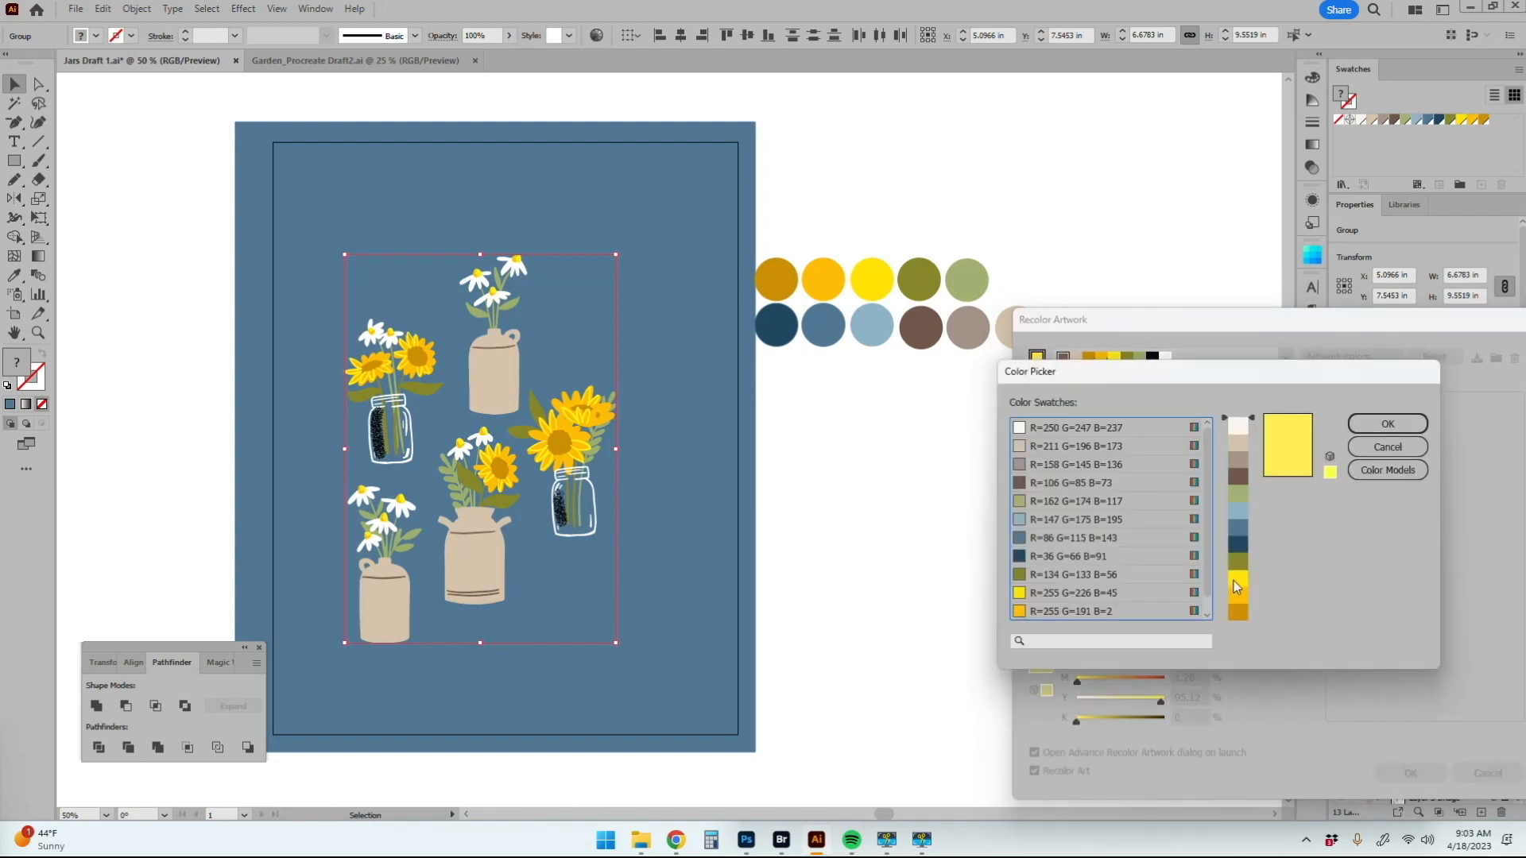
left_click(1383, 425)
Step: Reassign the artwork's olive green to swatch R=134 G=133 B=56 and its light green to R=162 G=174 B=117
double_click(1271, 564)
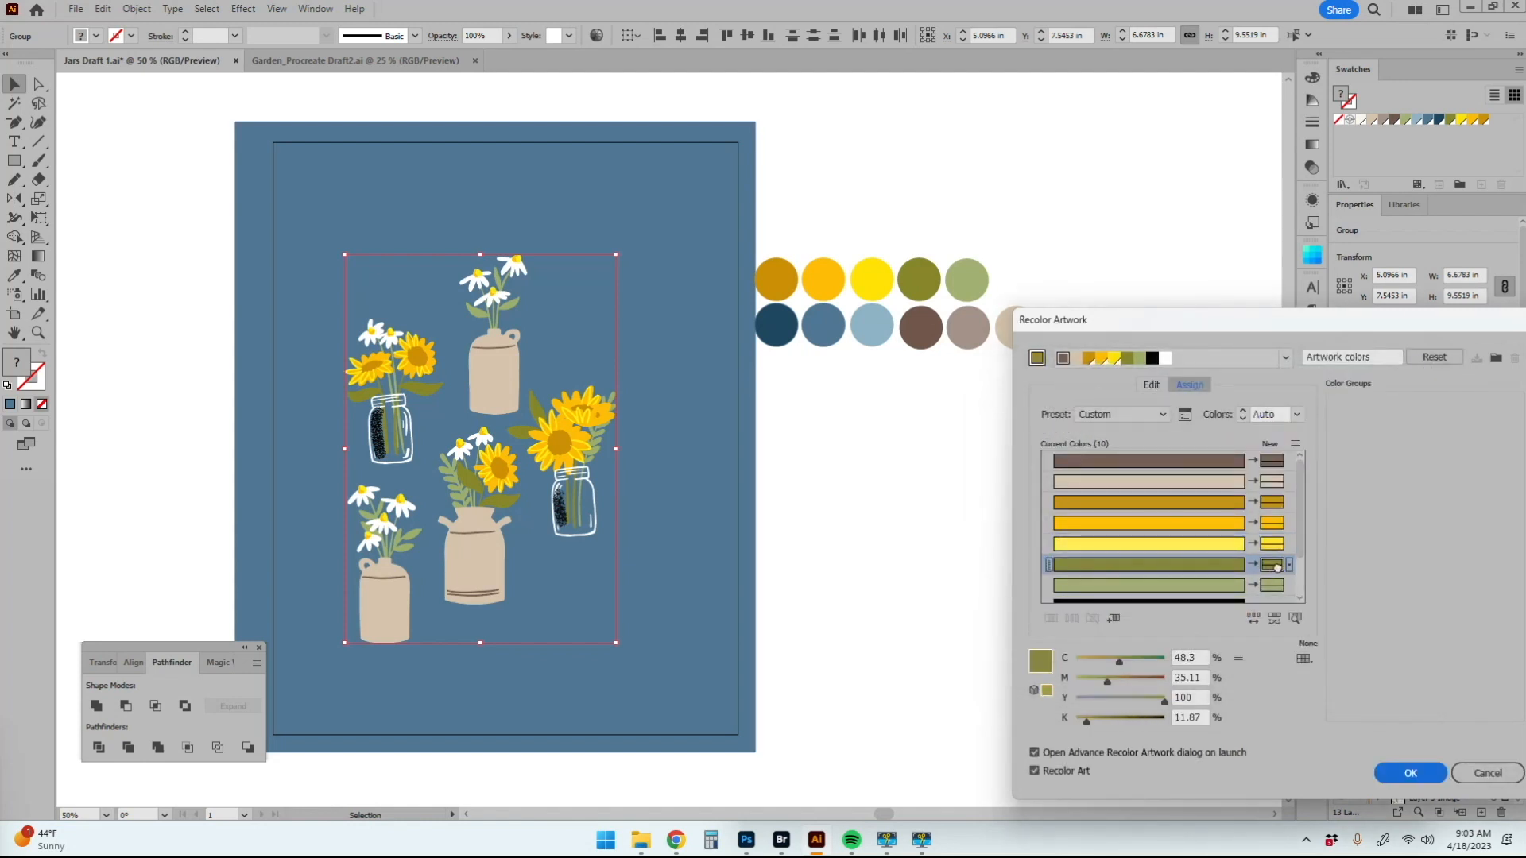
left_click(1391, 470)
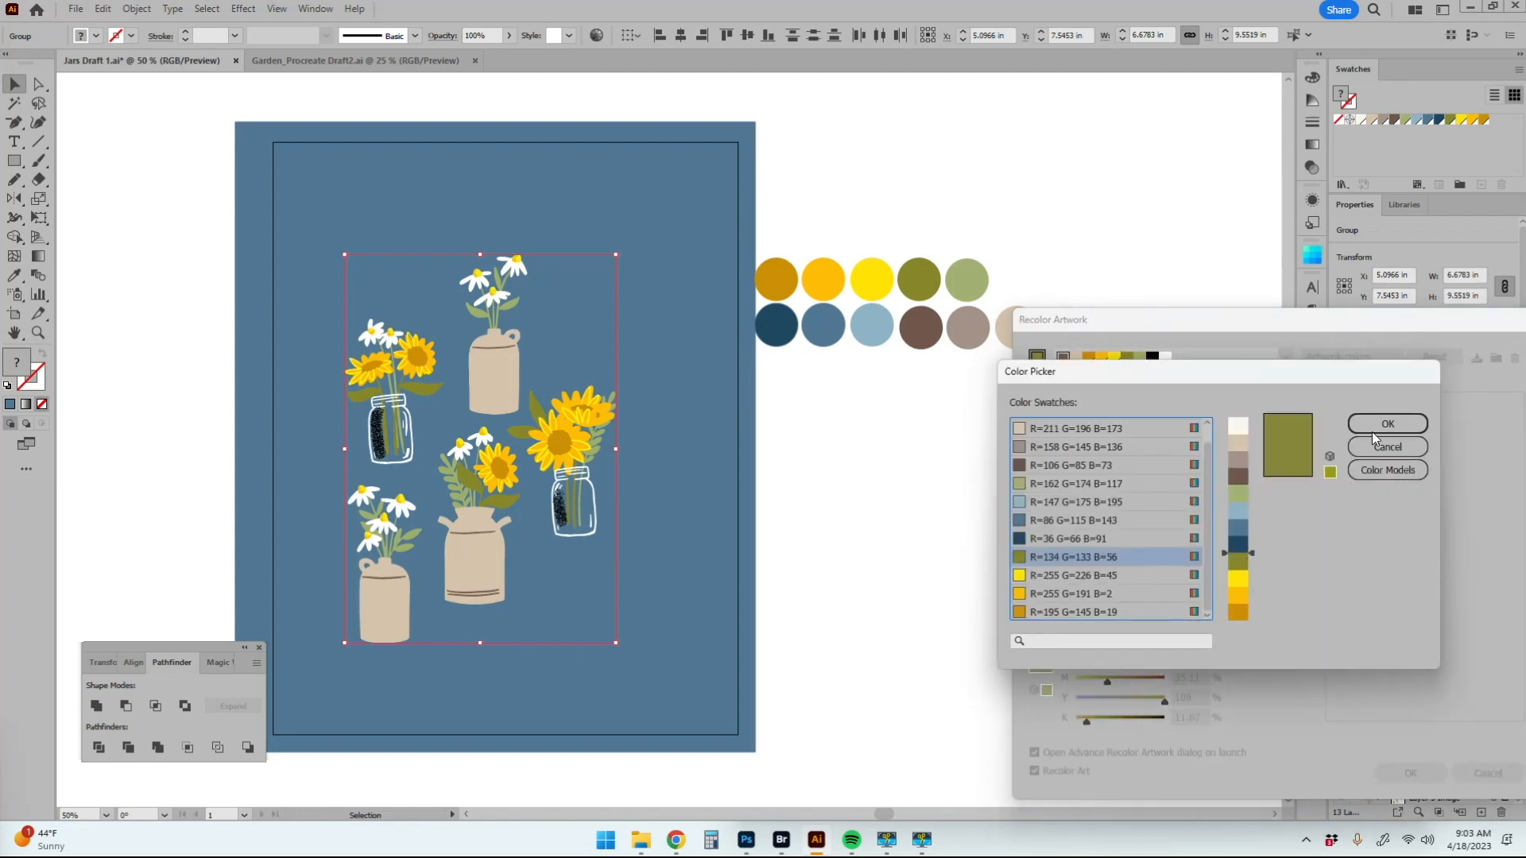
left_click(1373, 430)
double_click(1271, 584)
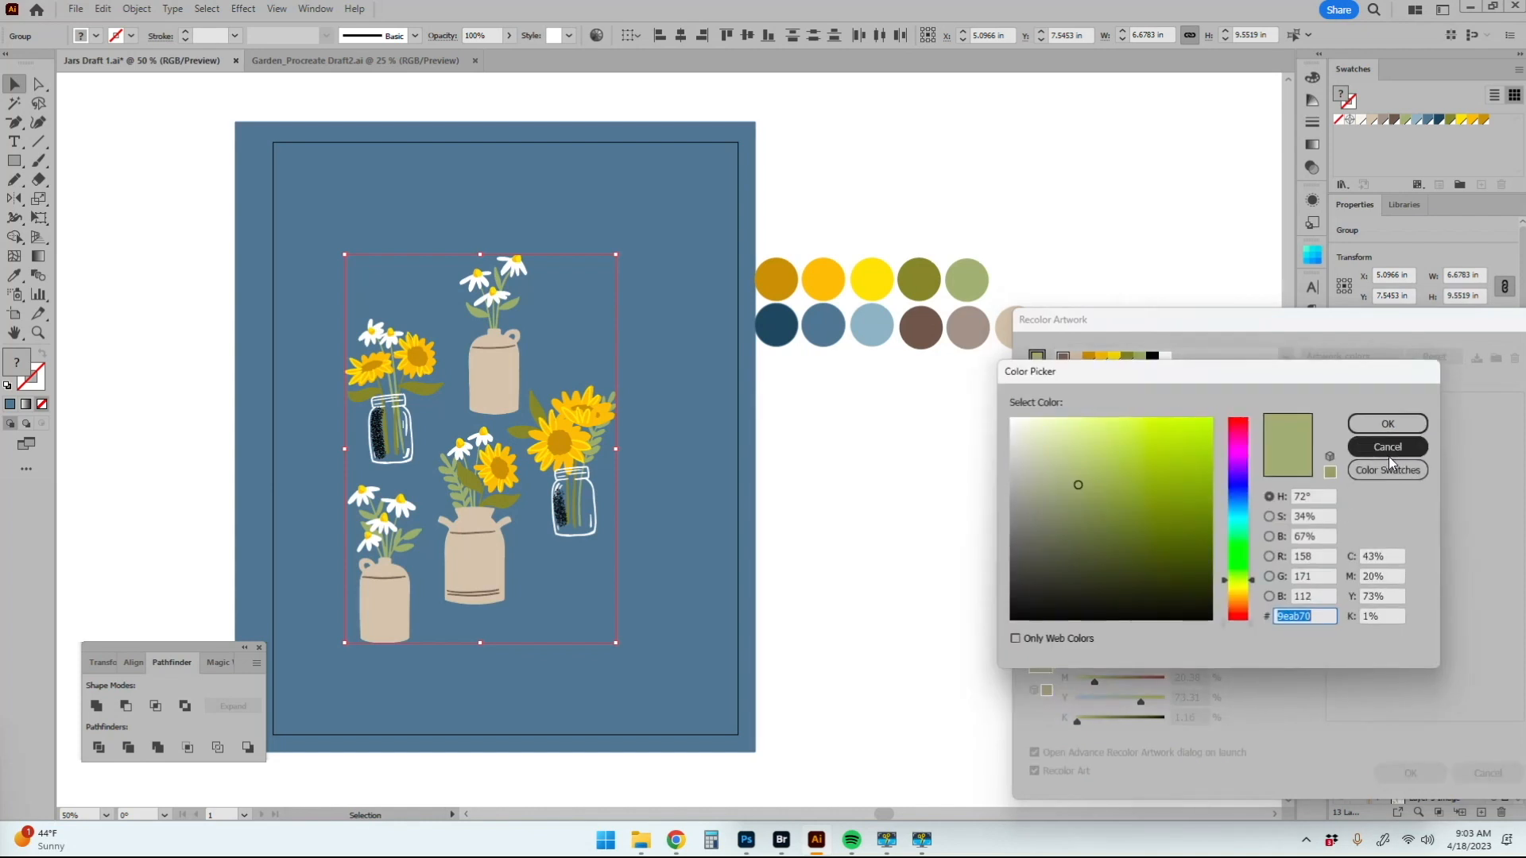
left_click(1388, 470)
left_click(1387, 424)
Step: Reassign the artwork's brown to swatch R=106 G=85 B=73 and its beige to R=211 G=196 B=173, applying the recoloring
double_click(1272, 461)
left_click(1372, 471)
left_click(1388, 424)
double_click(1272, 481)
left_click(1387, 470)
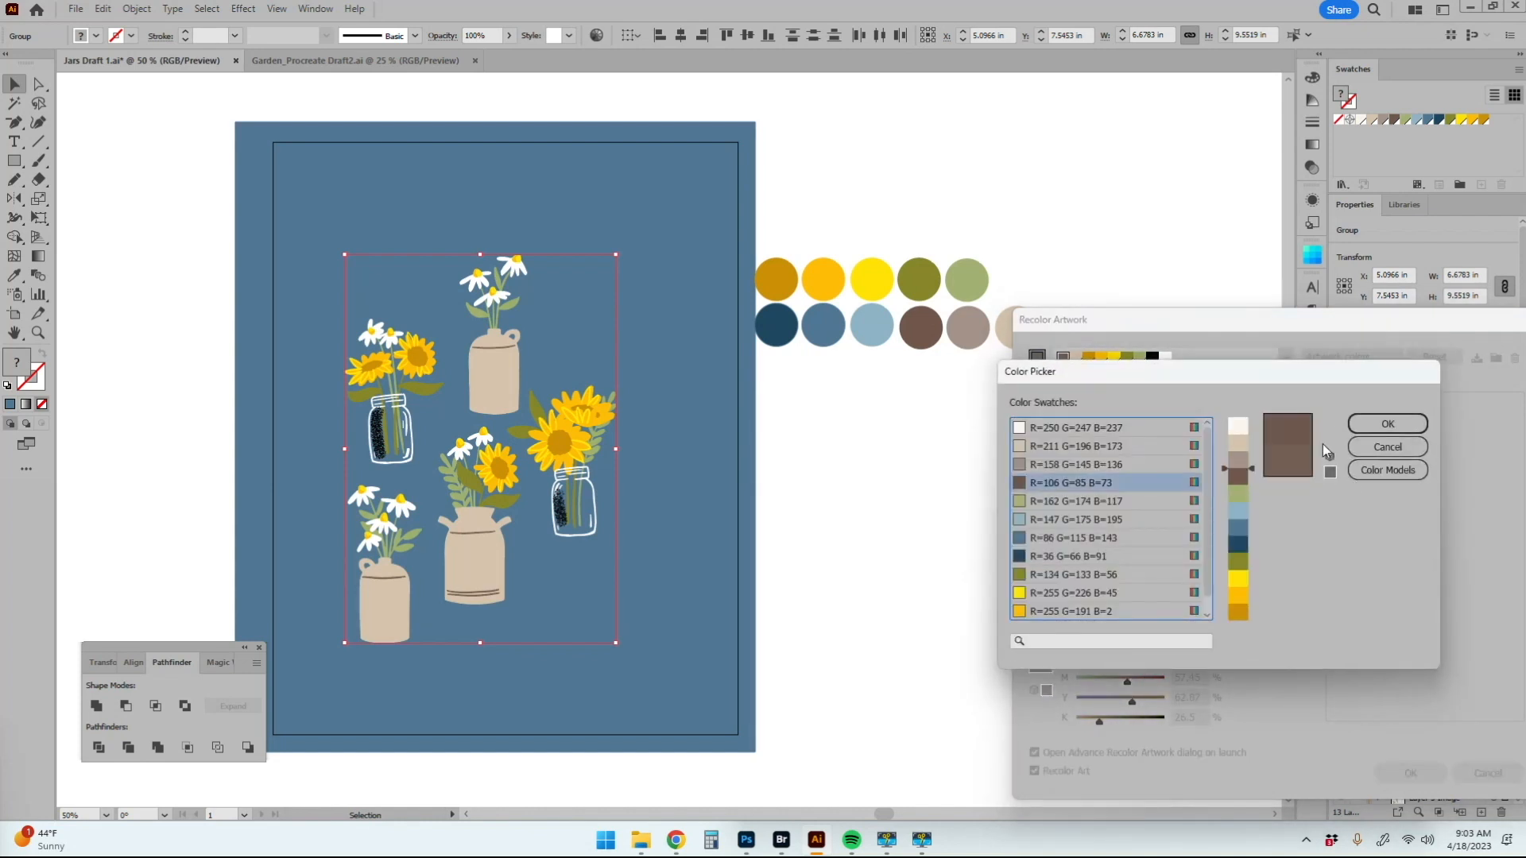
left_click(1388, 423)
left_click(1411, 773)
left_click(867, 531)
Step: Recolor the black speckle shading inside both glass jars with the palette's light blue
key("z")
double_click(586, 405)
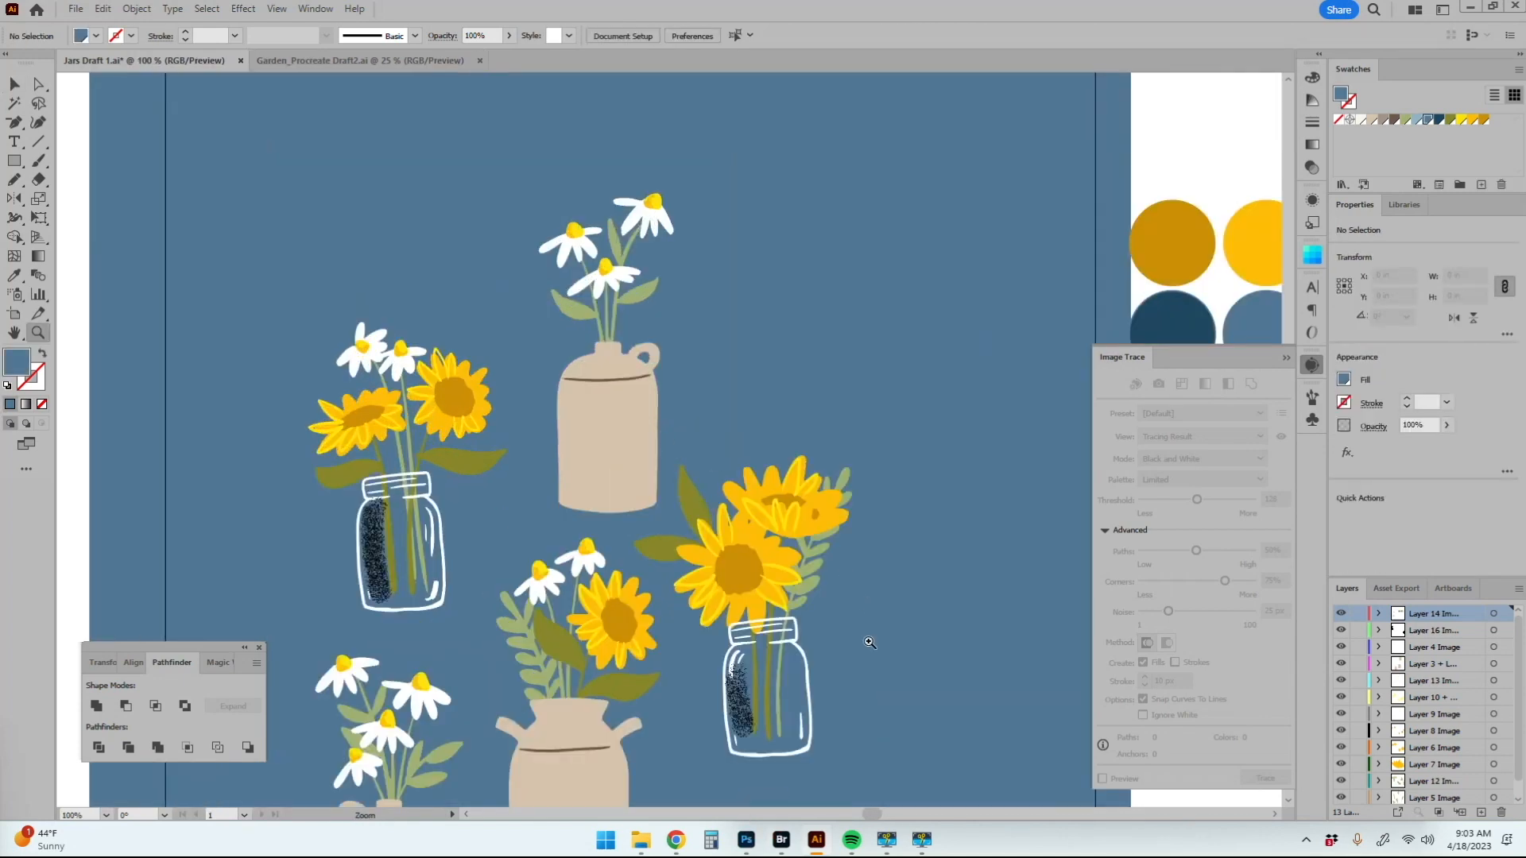
left_click_drag(818, 649, 798, 422)
key("v")
left_click(721, 467)
key("h")
left_click_drag(841, 520, 454, 718)
key("i")
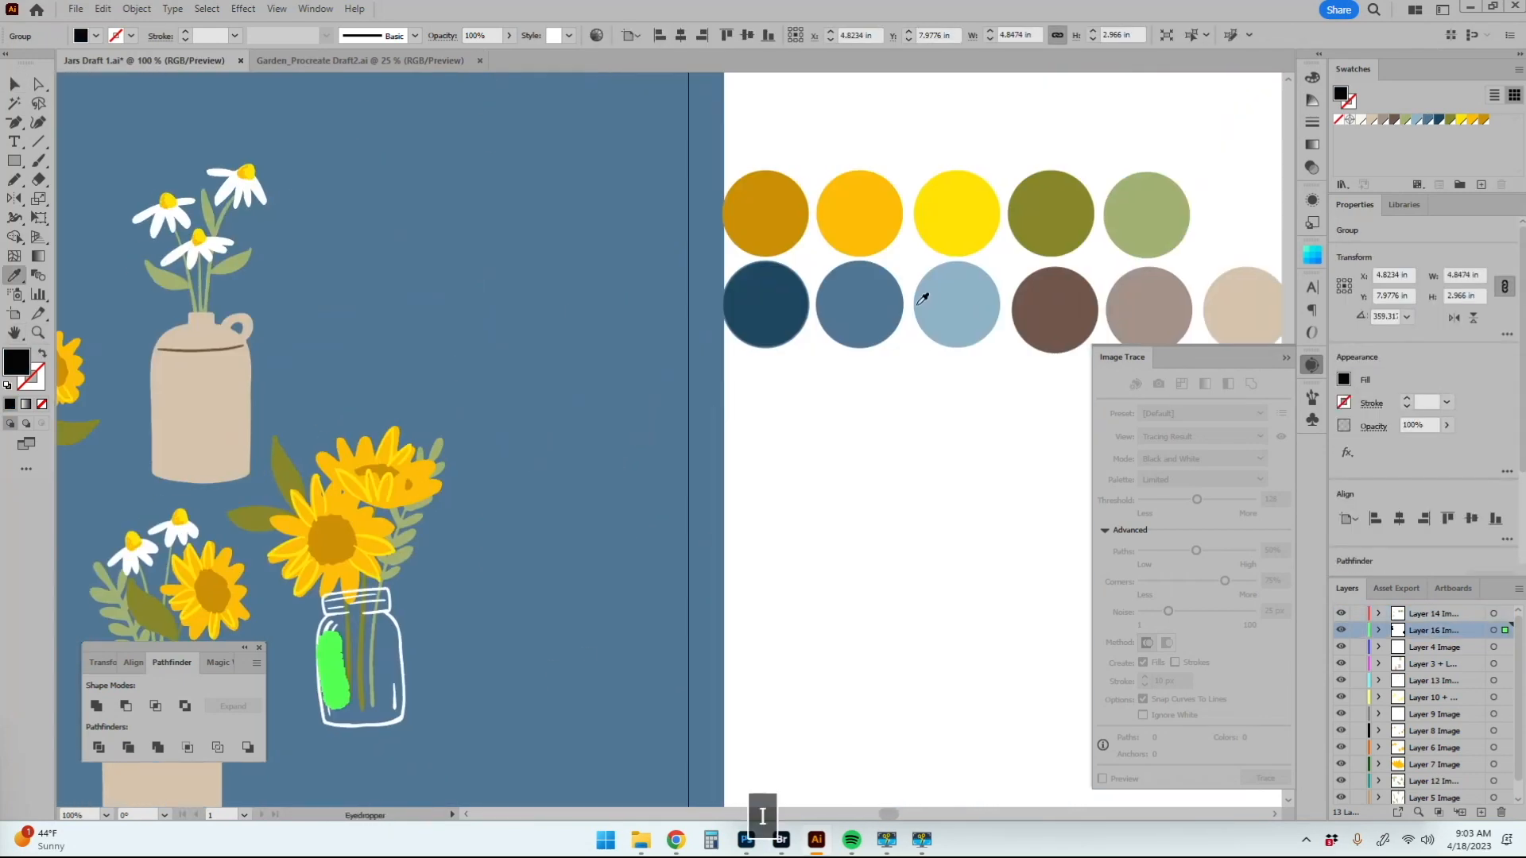
left_click(958, 295)
key("a")
left_click(579, 626)
Step: Select all the jugs, jars and flowers on the artboard and ungroup them
key("z")
double_click(507, 443, "alt")
key("z")
left_click(724, 455)
key("v")
left_click_drag(321, 194, 787, 757)
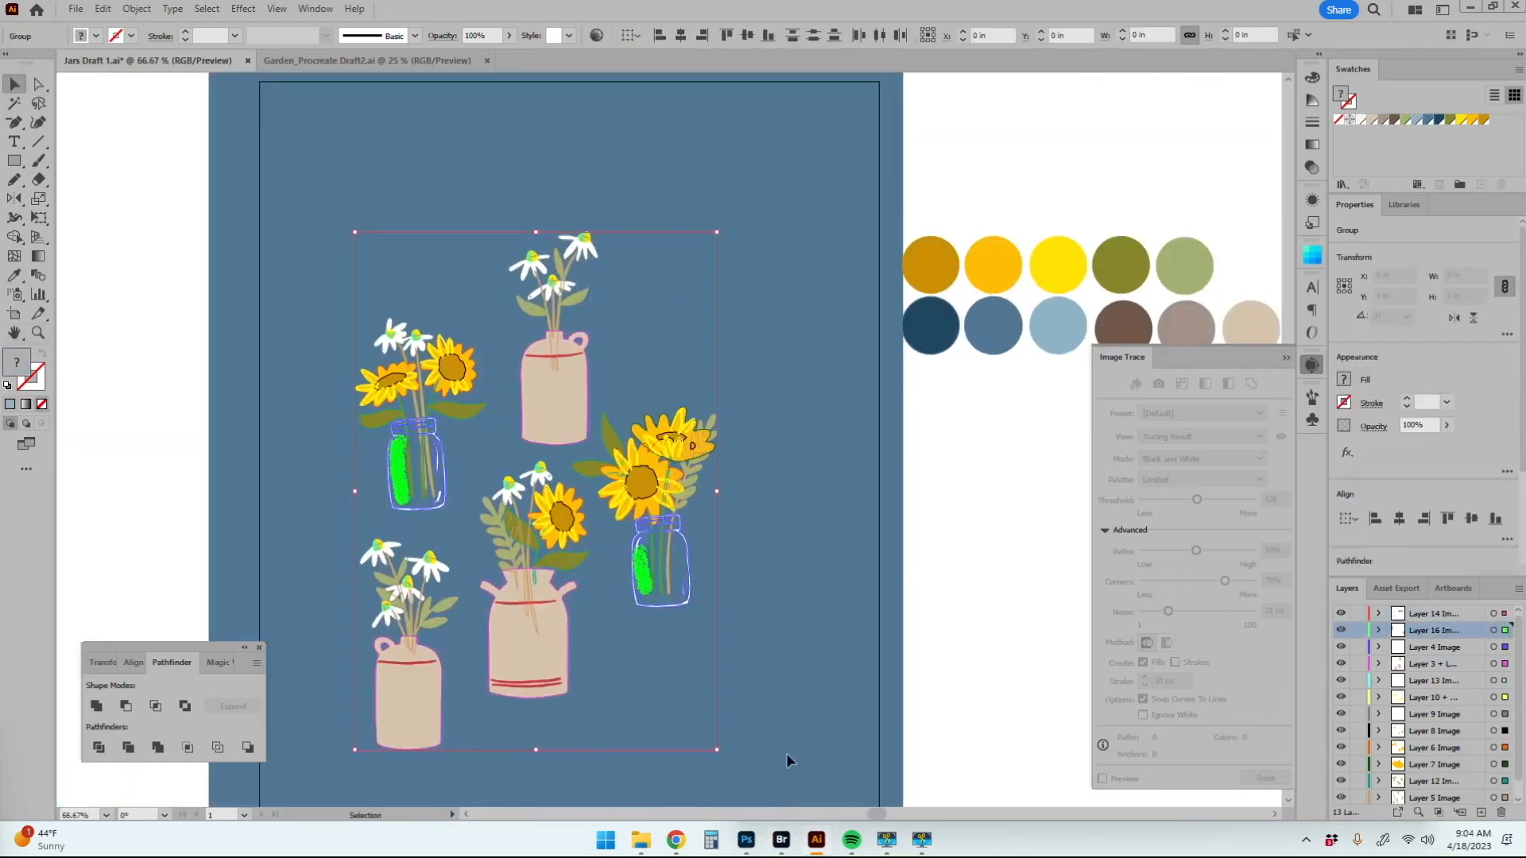
left_click(136, 9)
left_click(201, 123)
left_click(137, 9)
left_click(732, 612)
Step: Group the petals, center and highlights of the upper sunflower in the right glass jar
key("v")
left_click_drag(732, 612, 619, 435)
key("ctrl+equal")
key("ctrl+equal")
key("v")
left_click(728, 575)
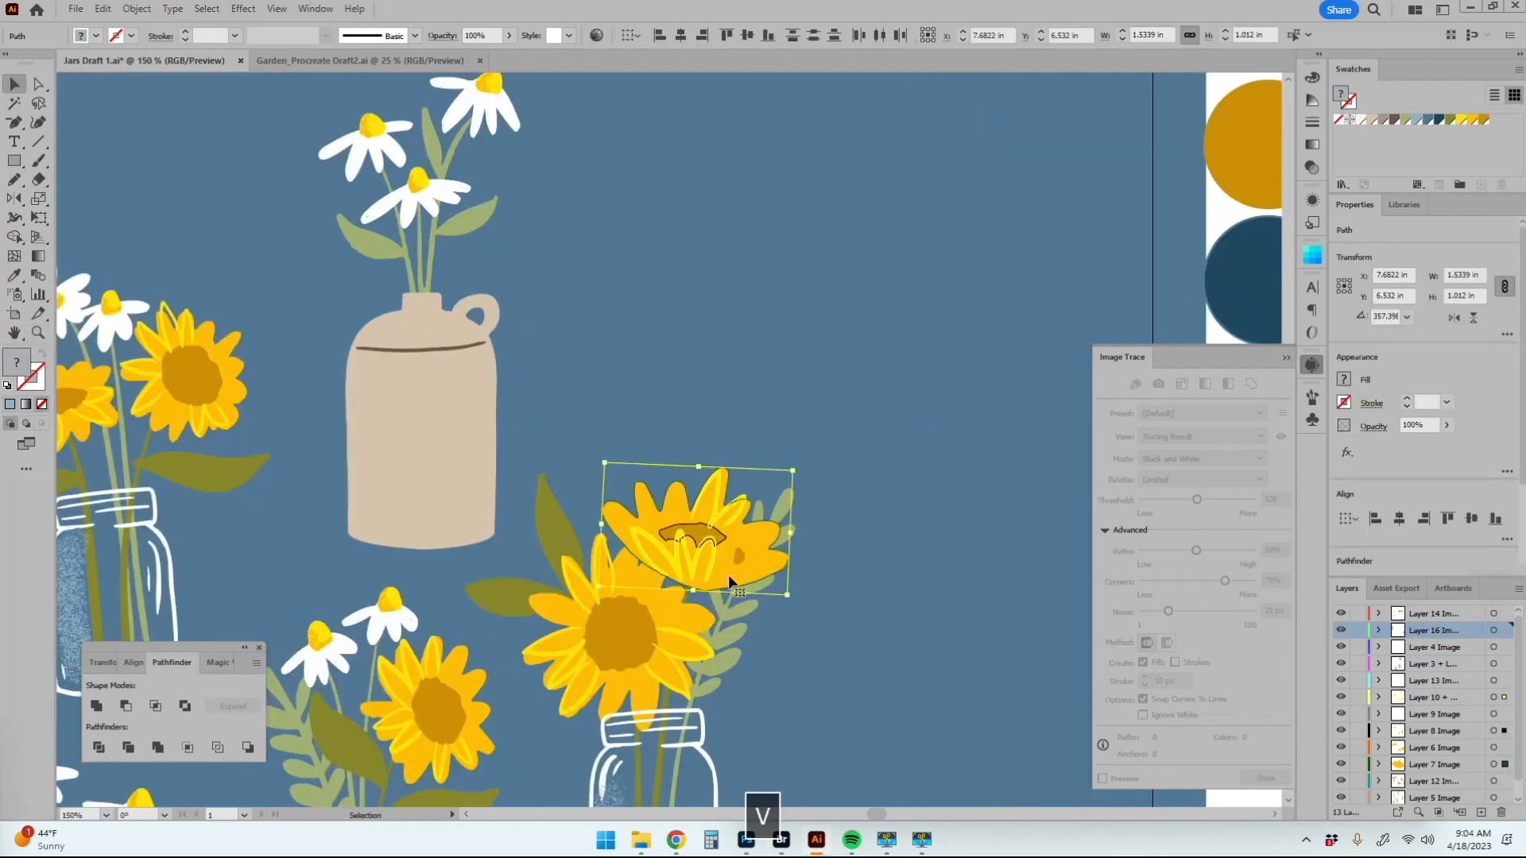
key("ctrl+g")
Step: Group the pieces of the light green leaf sprig and its stem beneath the upper sunflower
left_click(744, 642)
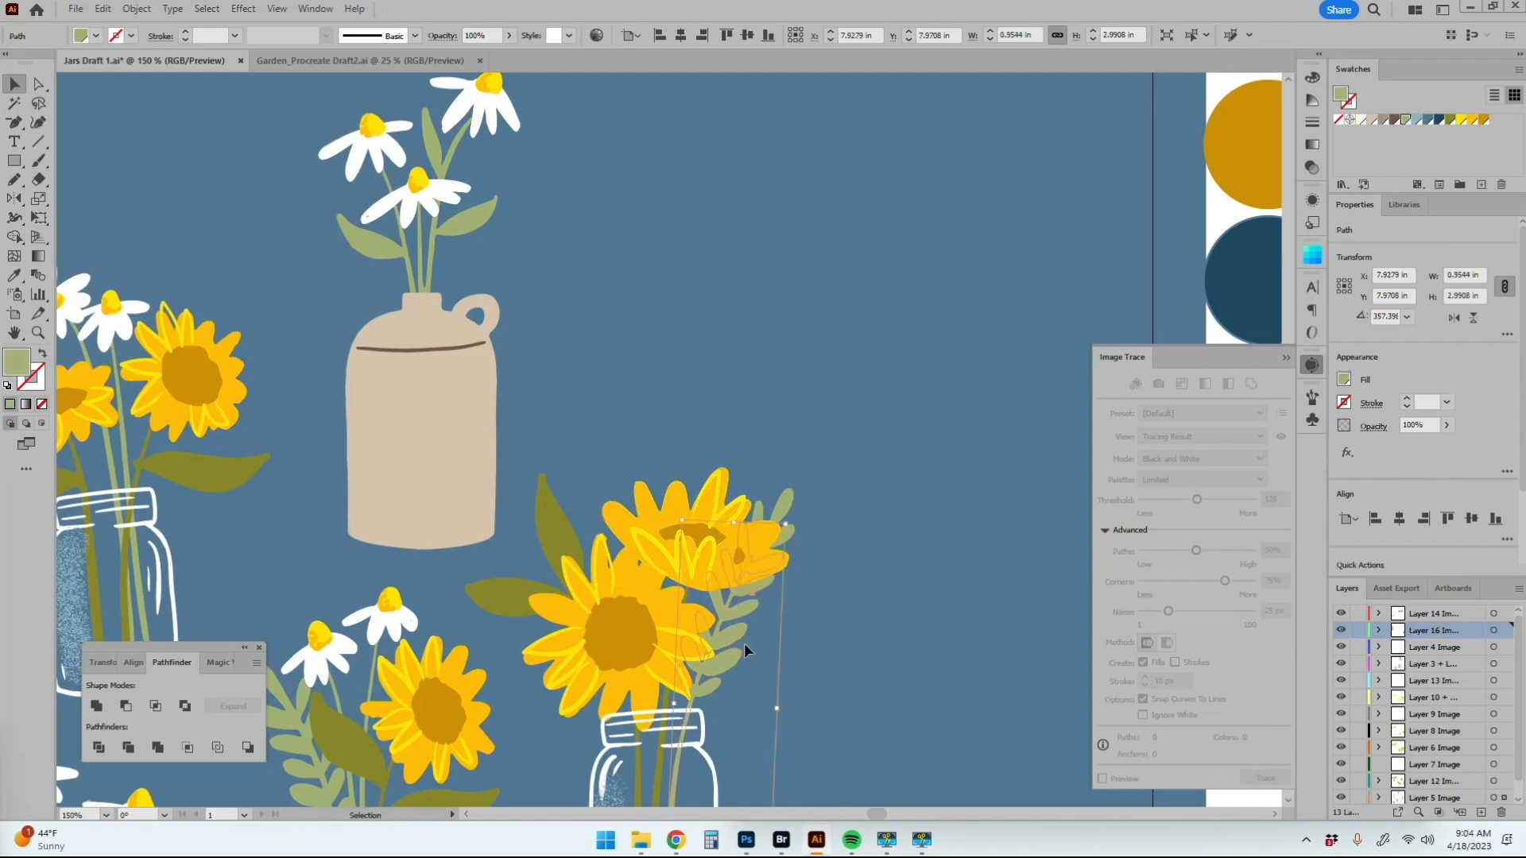
left_click(733, 533, "shift")
key("ctrl+g")
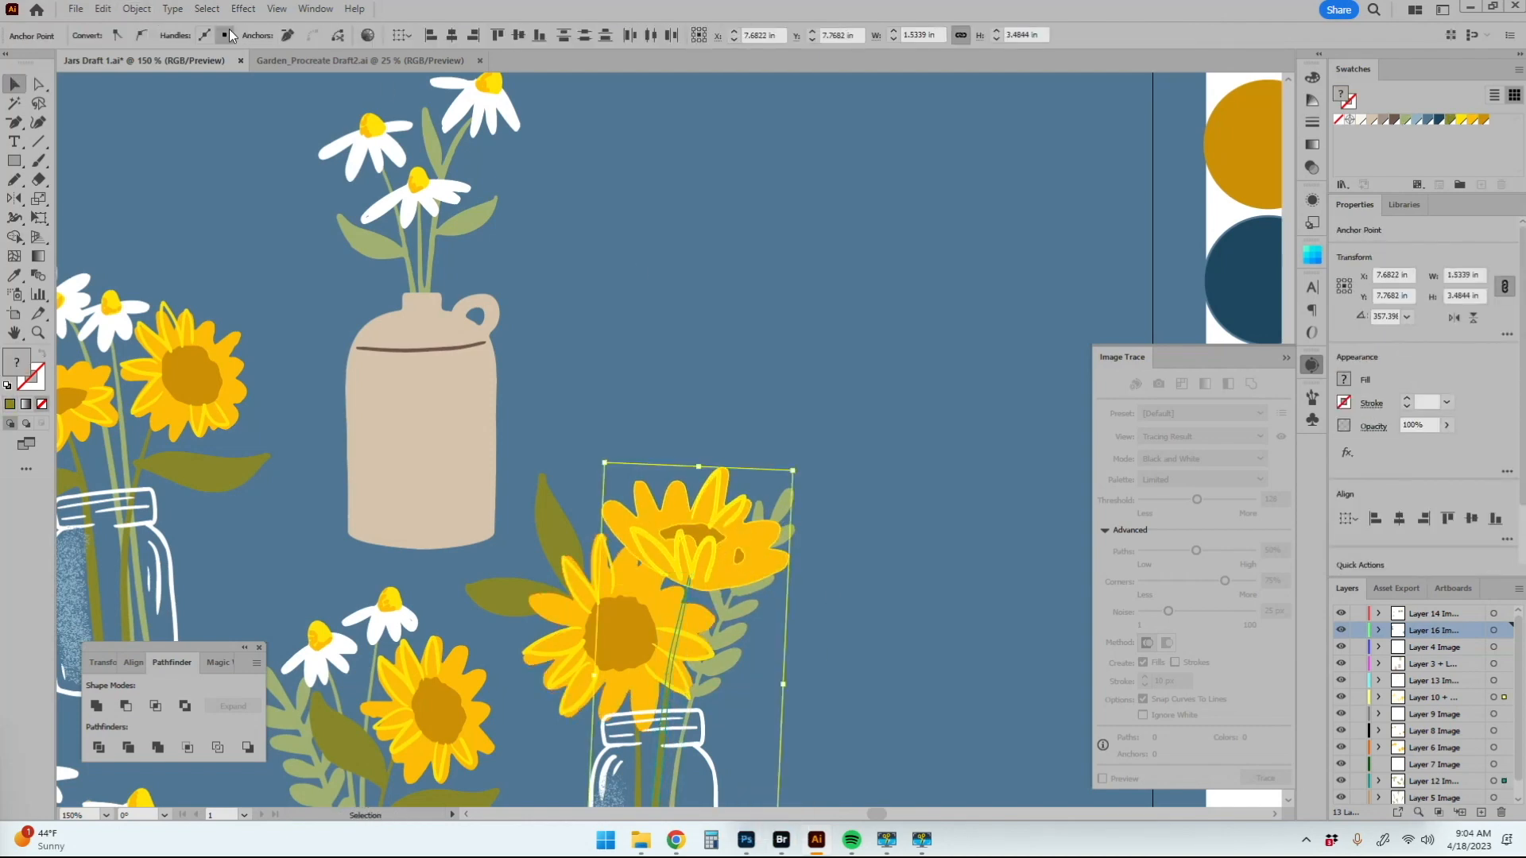
left_click(742, 628, "shift")
key("ctrl+g")
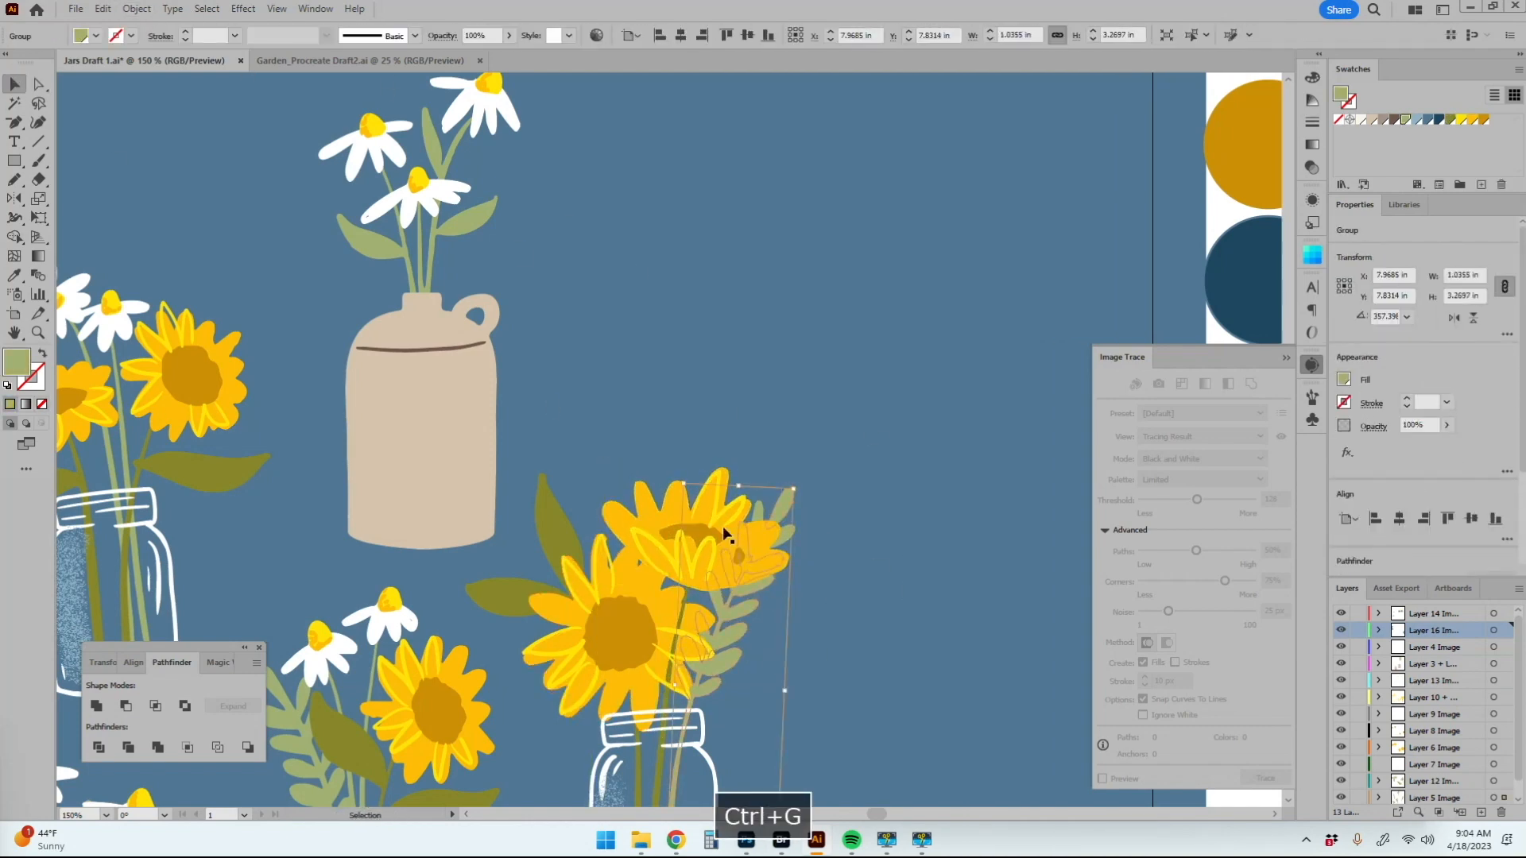
left_click(137, 9)
left_click(942, 628)
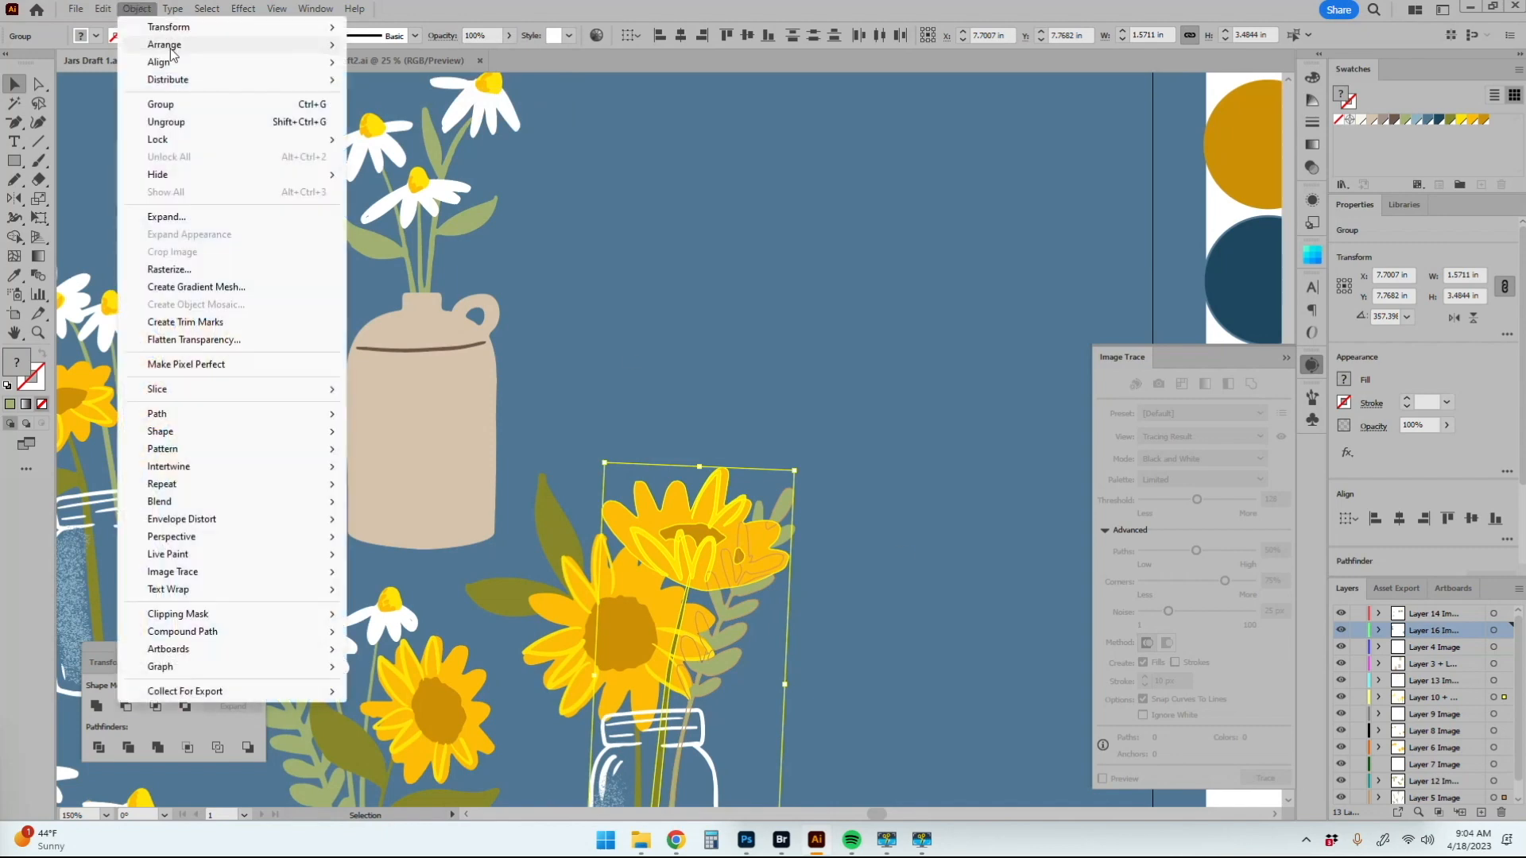
left_click(942, 647)
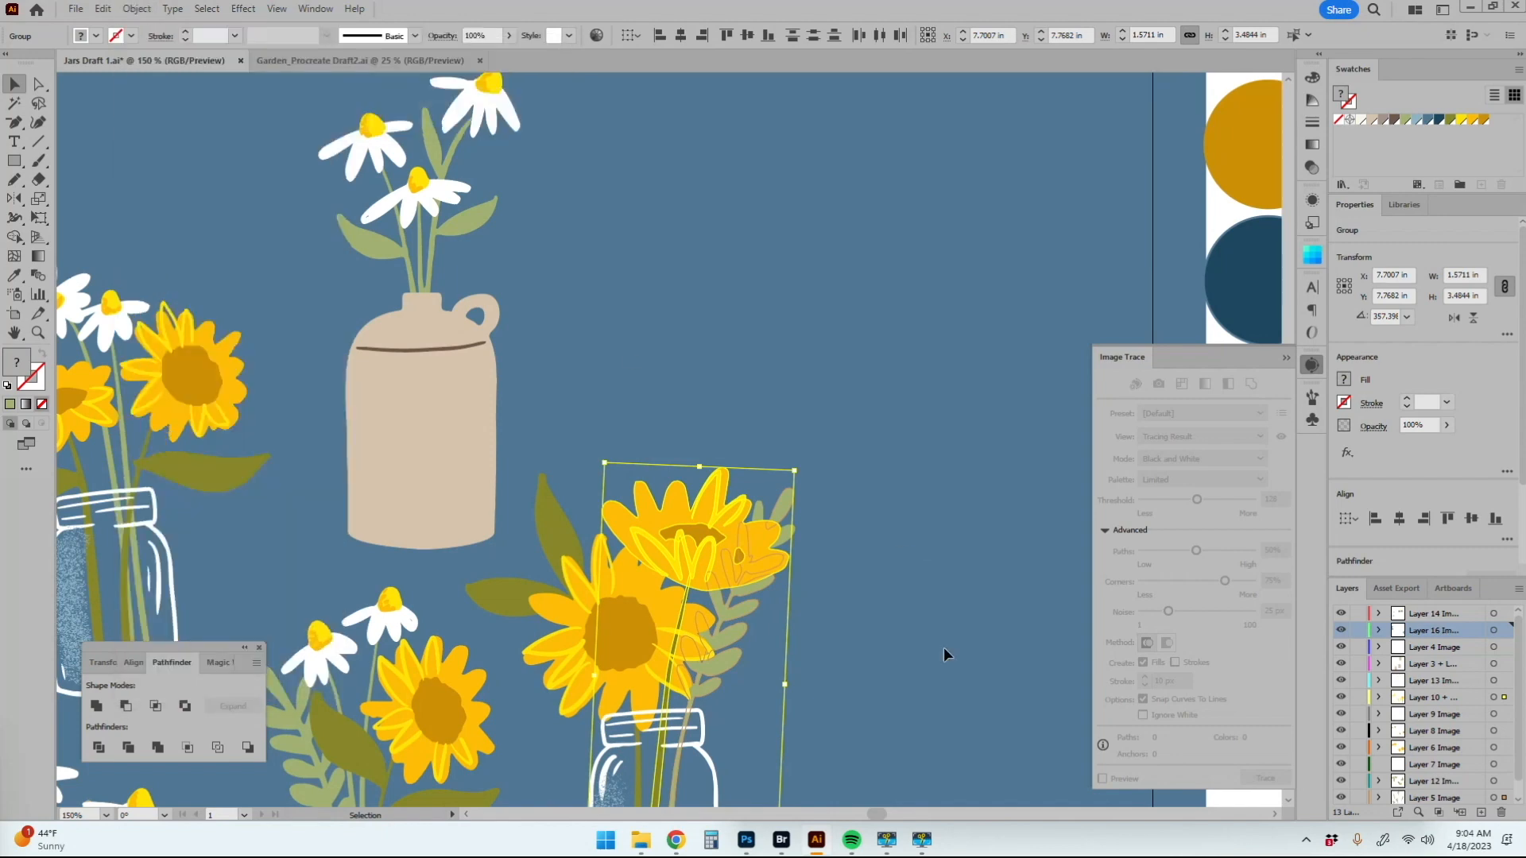
Step: Group the lower sunflower's petals, center and dark leaves and bring them to the front of the bouquet
left_click(508, 570)
left_click_drag(651, 699, 656, 701)
left_click(703, 563, "shift")
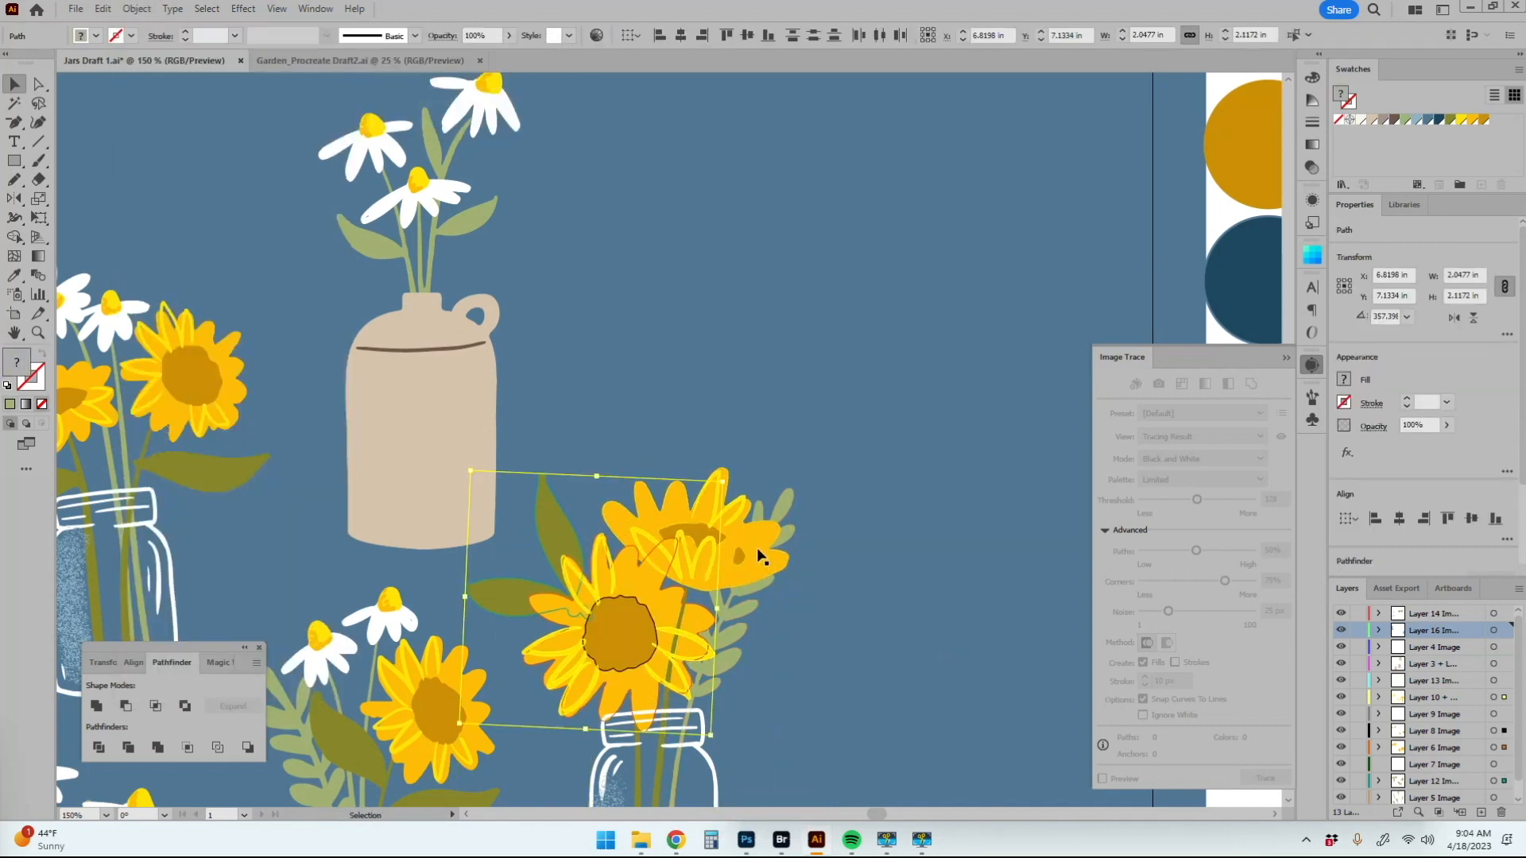
key("ctrl+shift+]")
left_click(882, 681)
Step: Select the right glass jar's pieces without its flowers and group the blue water texture inside it
key("q")
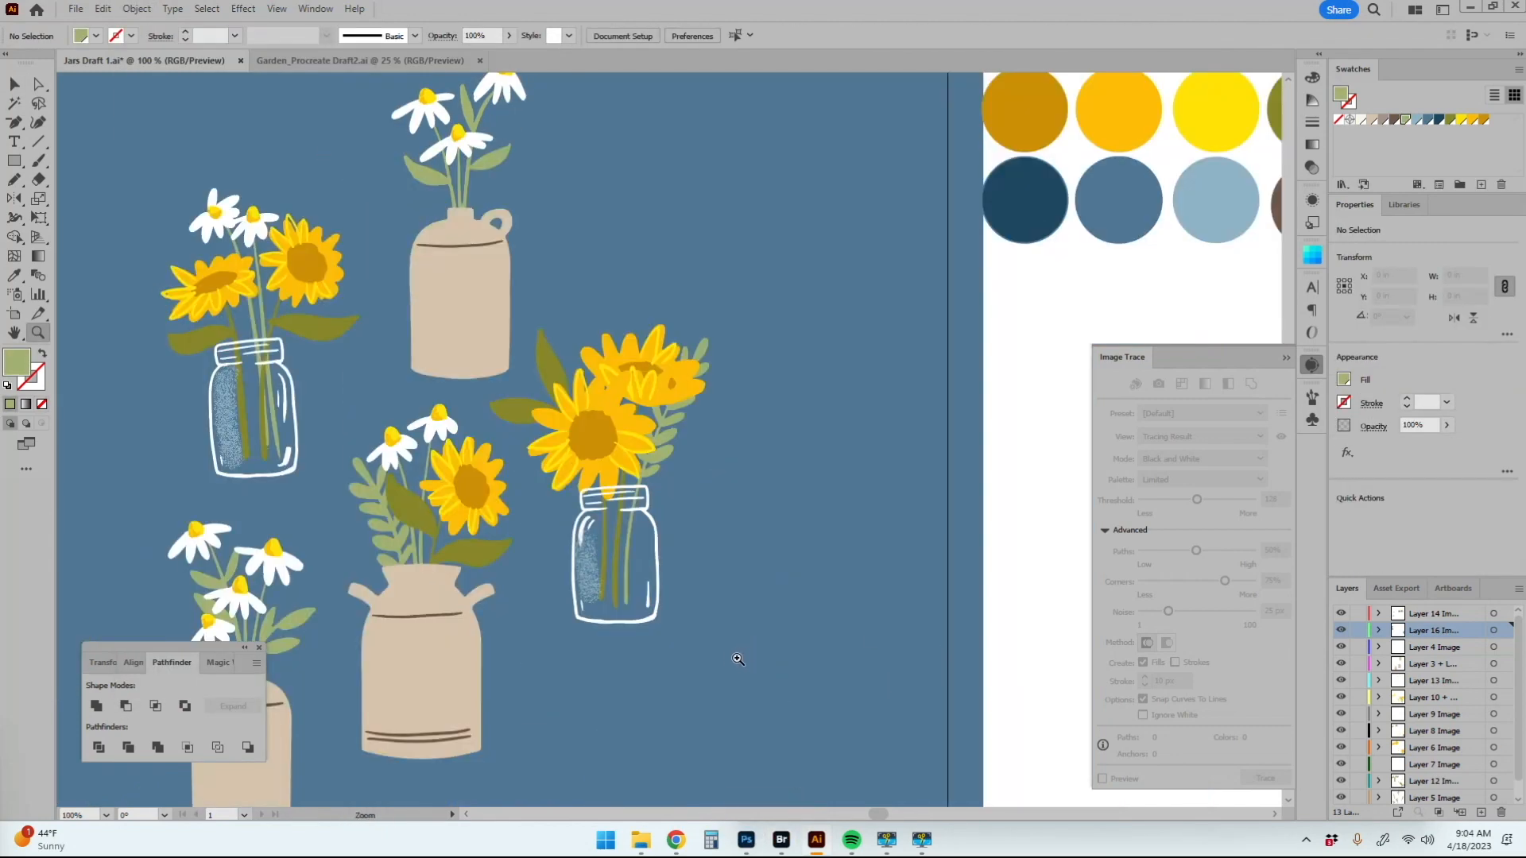
left_click_drag(736, 658, 609, 636)
key("v")
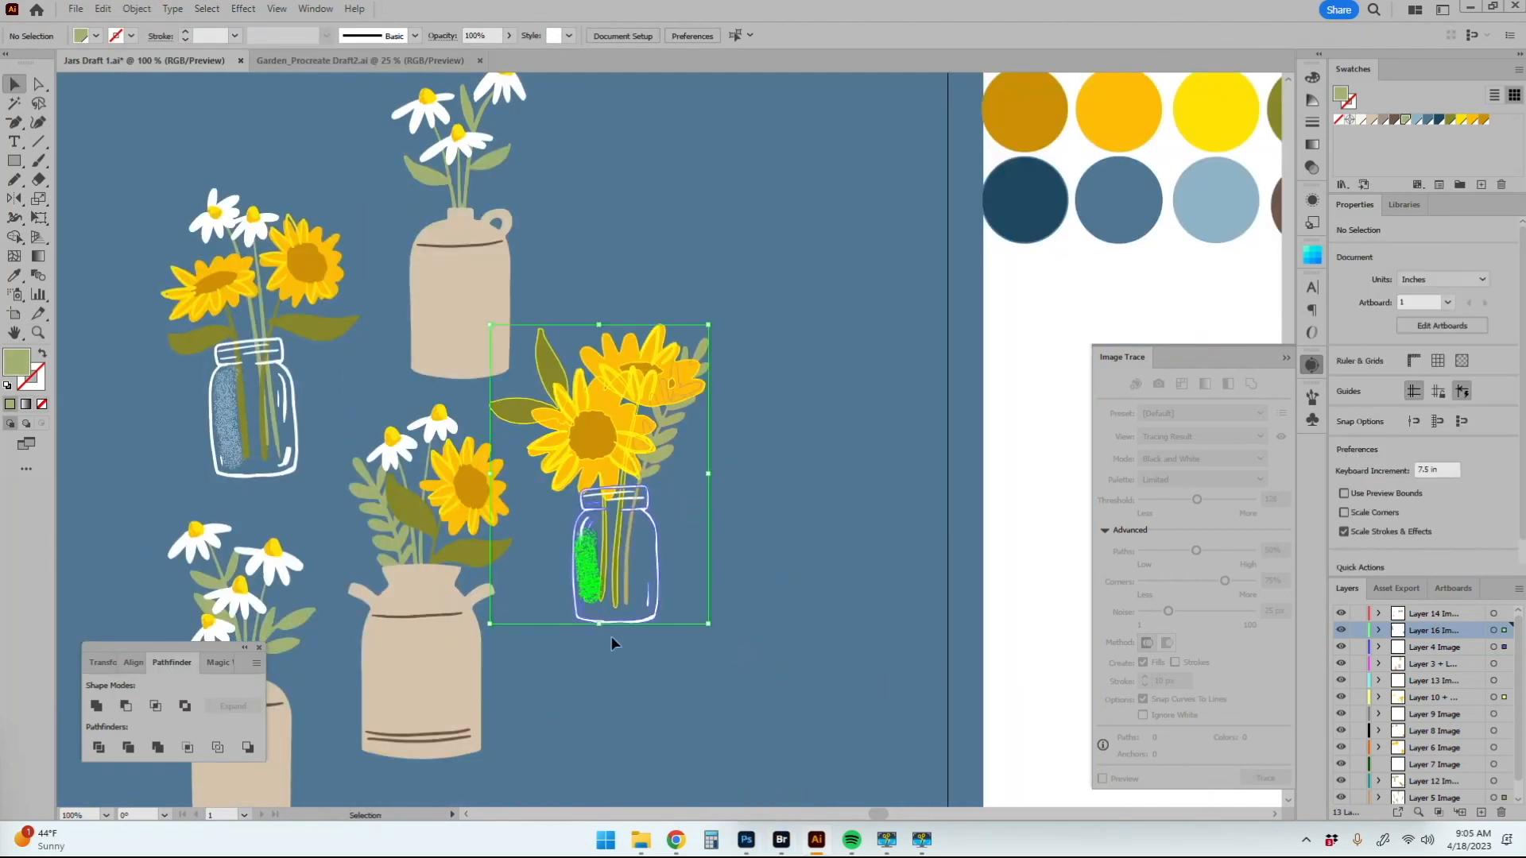
left_click(593, 436, "shift")
left_click(658, 379, "shift")
left_click_drag(726, 620, 593, 605)
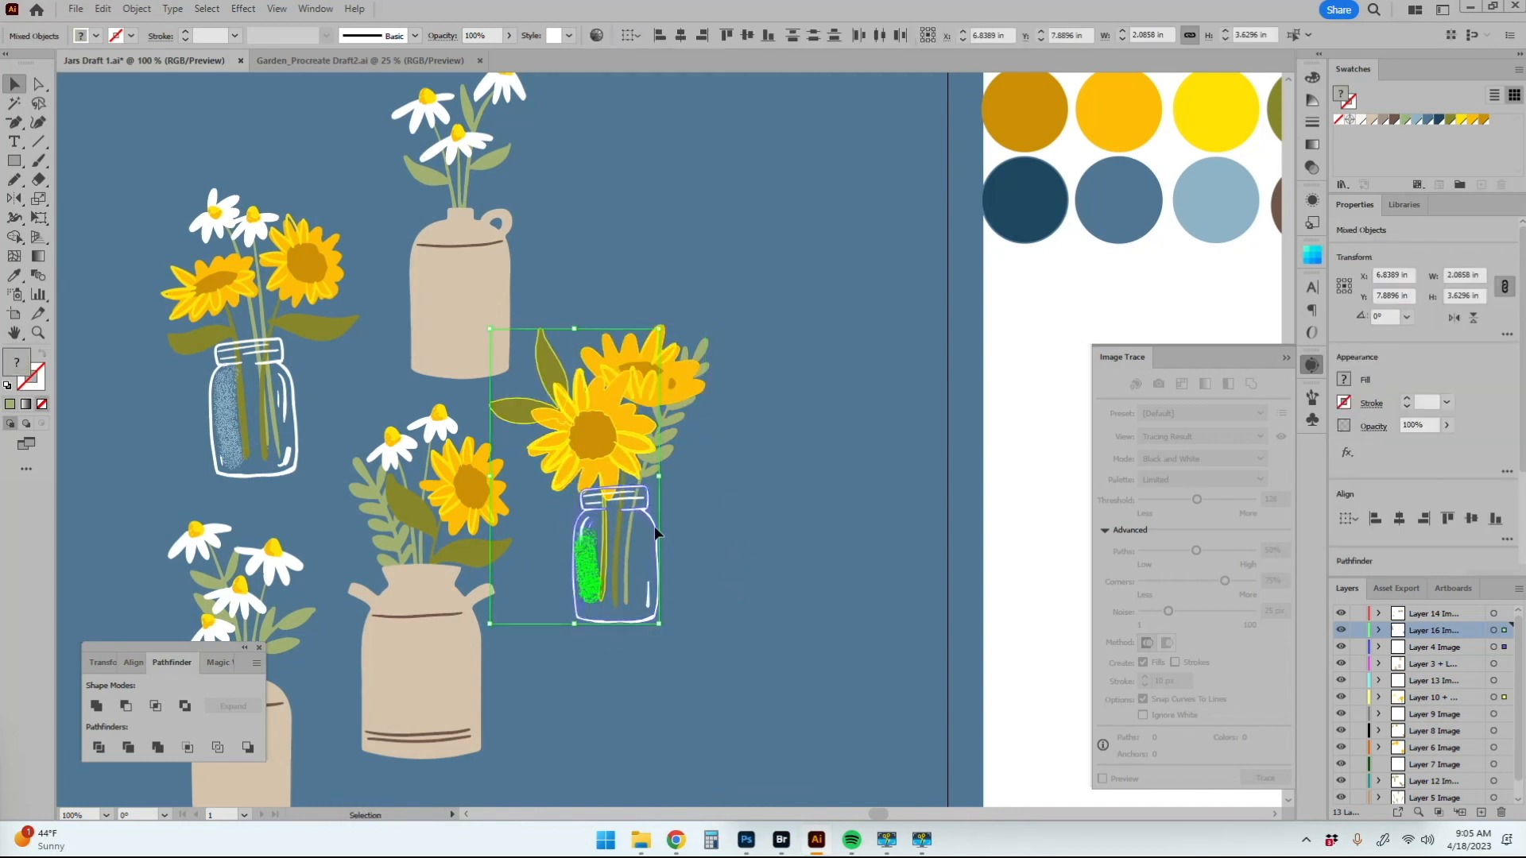
left_click(619, 531, "shift")
left_click(652, 520, "shift")
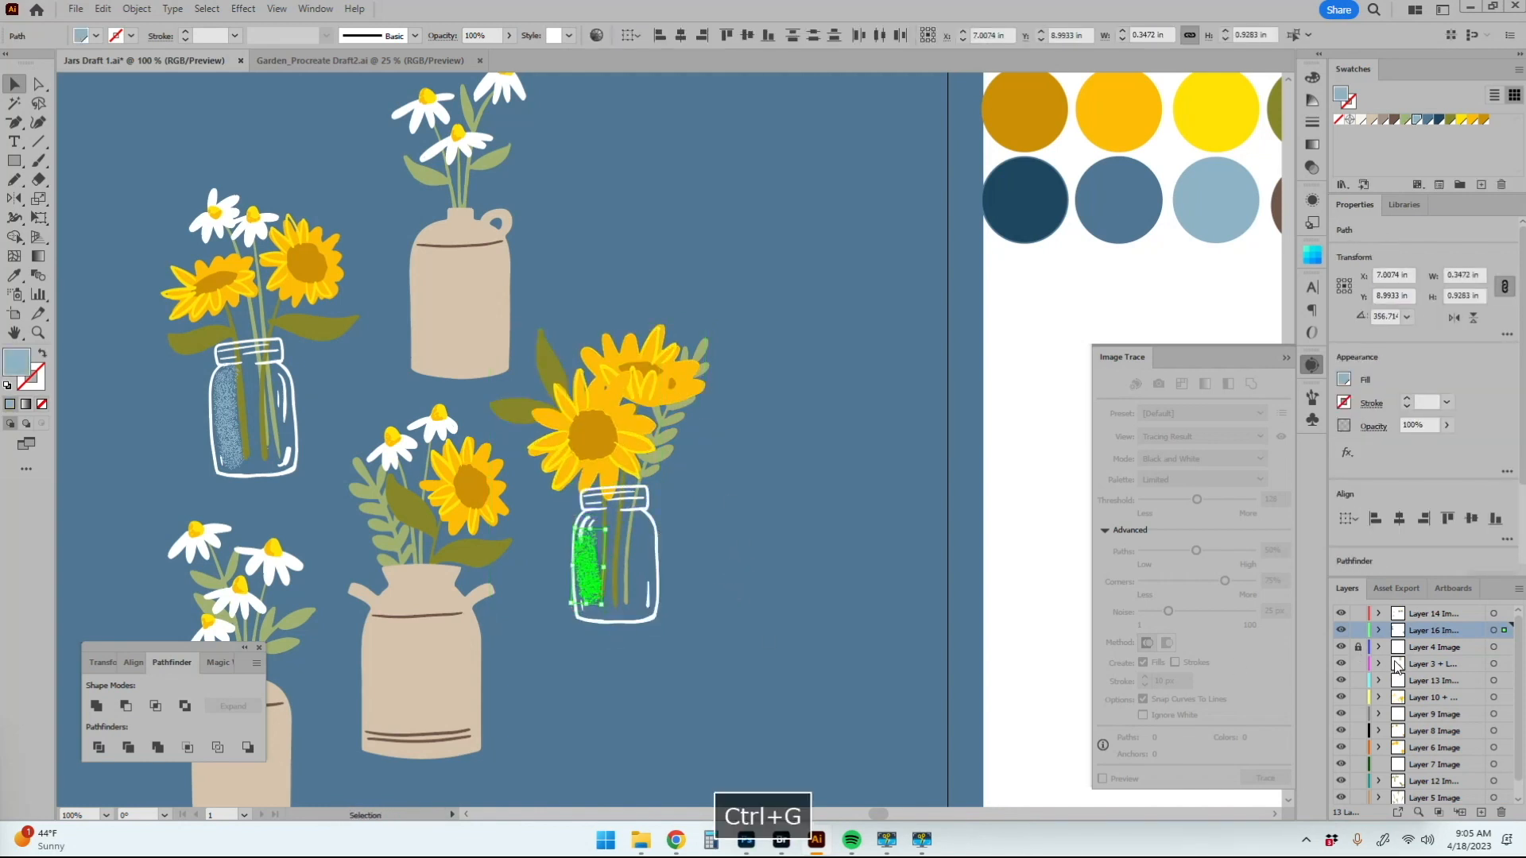
left_click(195, 382)
left_click_drag(190, 372, 253, 445)
left_click(213, 445, "shift")
left_click(243, 421, "shift")
key("ctrl+g")
Step: Group the white outline and highlight pieces of the right glass jar, keeping them separate from its flowers
left_click(777, 677)
left_click(1358, 646)
key("v")
left_click(588, 444)
left_click(656, 592)
left_click(747, 546)
left_click(1505, 647)
key("q")
left_click_drag(316, 335, 322, 328)
key("ctrl+g")
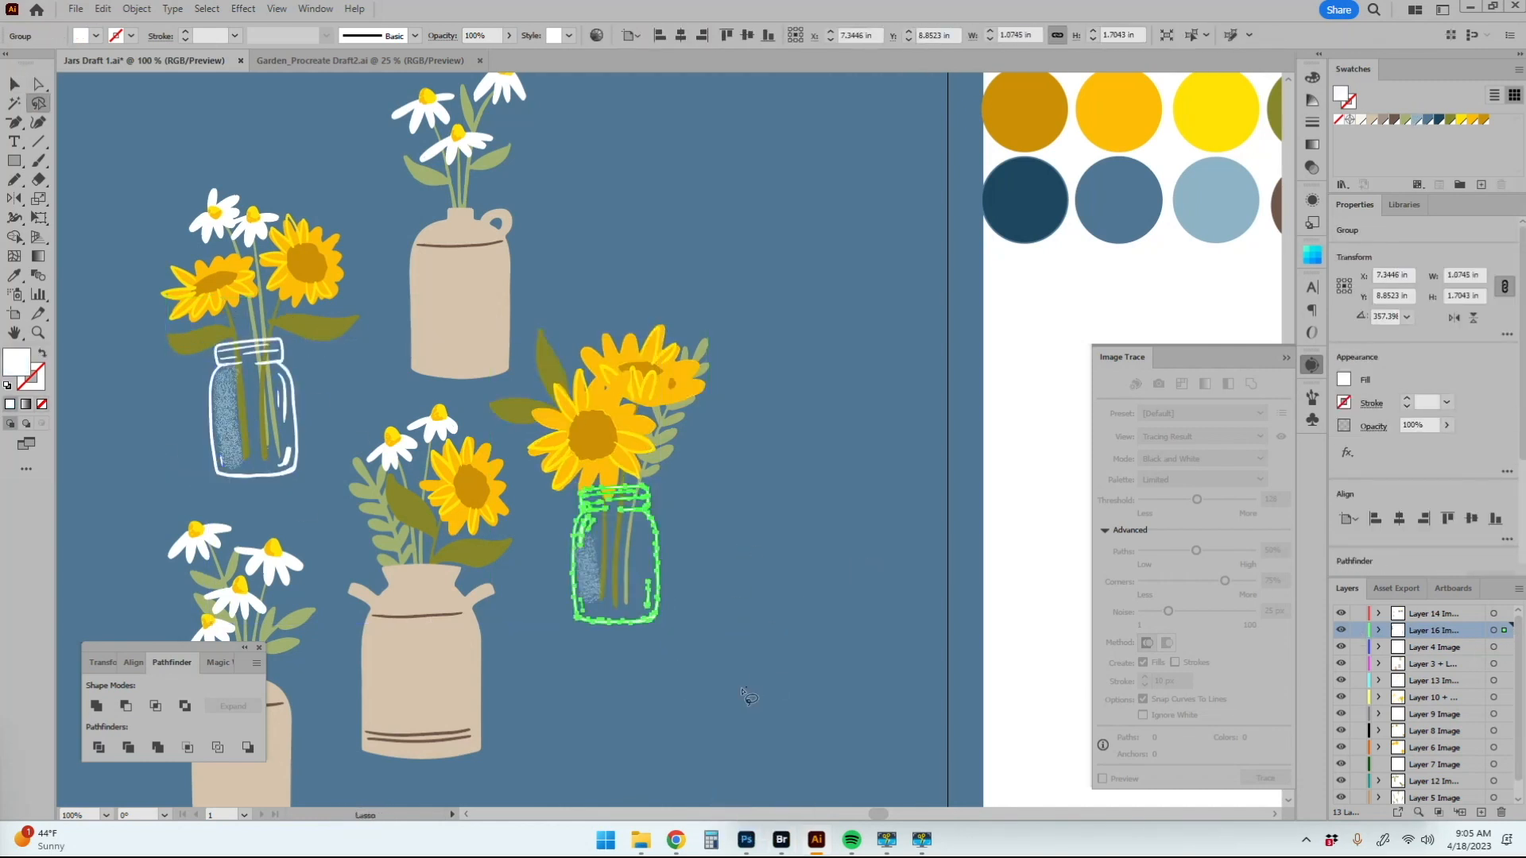
Step: Group the right glass jar with its water texture and sunflower bouquet, and move it farther right on the blue background
key("v")
left_click(549, 520)
left_click(658, 528)
left_click(712, 667)
left_click_drag(713, 666, 549, 390)
key("ctrl+g")
left_click_drag(657, 592, 853, 610)
left_click(620, 636)
Step: Group the flowers in the milk can, including the sunflower with its leaves, and move the sunflower group to the Layer 3 layer
left_click(456, 616)
left_click(486, 553, "shift")
left_click(534, 556)
left_click_drag(403, 462, 440, 417)
left_click(370, 491, "shift")
key("ctrl+g")
left_click(477, 571, "shift")
key("ctrl+g")
left_click(529, 668)
left_click(485, 553)
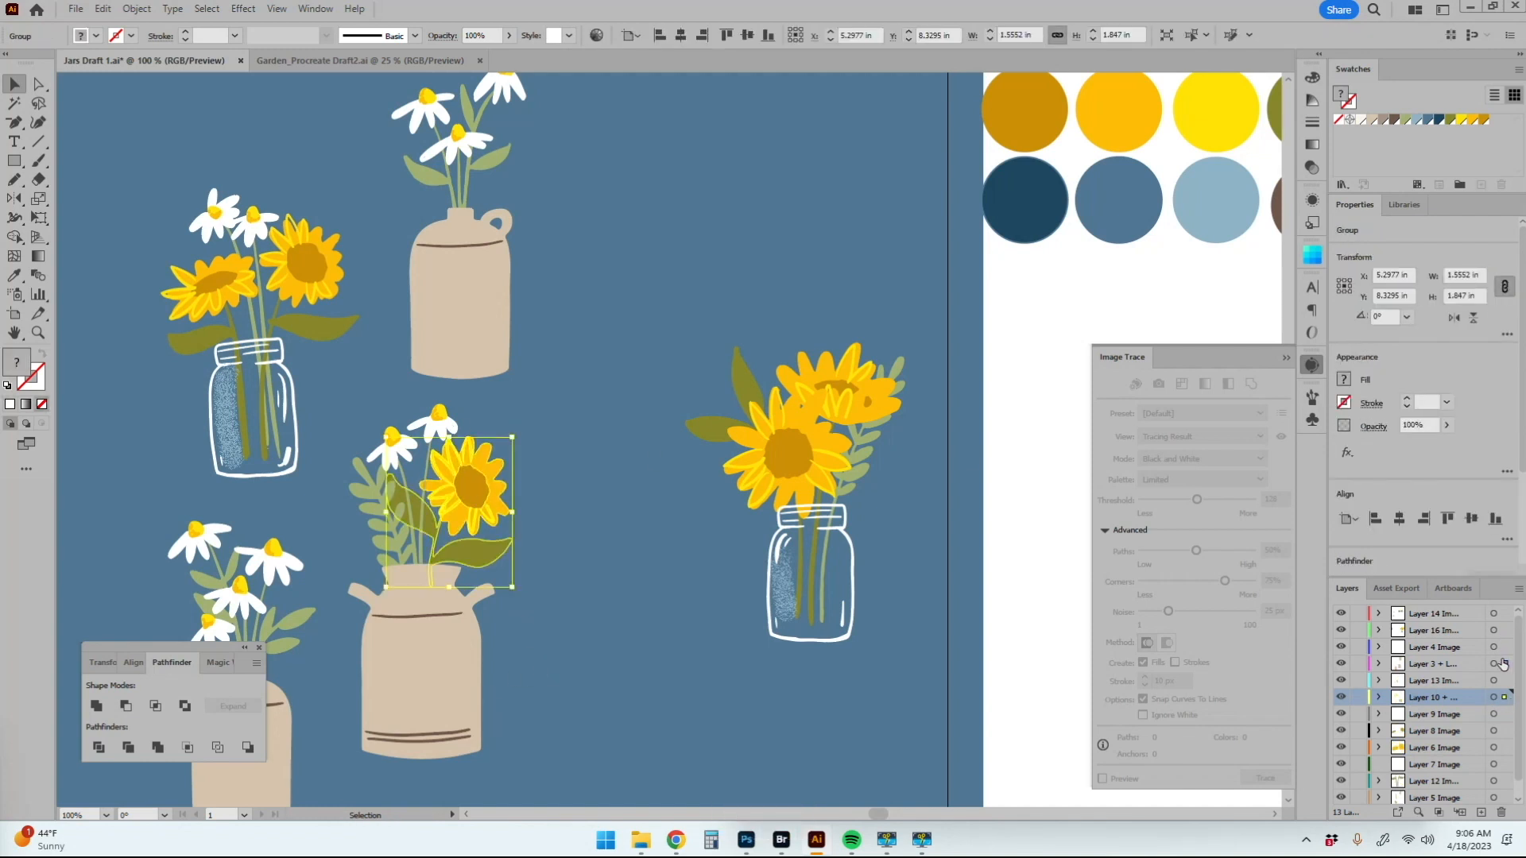
left_click_drag(1504, 697, 1503, 664)
Step: Group the milk can's body and brown stripes without the flowers standing in it
left_click(339, 616)
left_click_drag(339, 617, 459, 556)
left_click(456, 555, "shift")
left_click(418, 550, "shift")
key("ctrl+g")
left_click(636, 381)
Step: Group the upper jug's body and brown line without its daisies
left_click_drag(398, 237, 465, 274)
left_click(470, 198, "shift")
key("ctrl+g")
Step: Group the three daisies above the upper jug with their stems and leaves
key("h")
left_click_drag(572, 238, 590, 426)
key("v")
left_click_drag(397, 231, 560, 386)
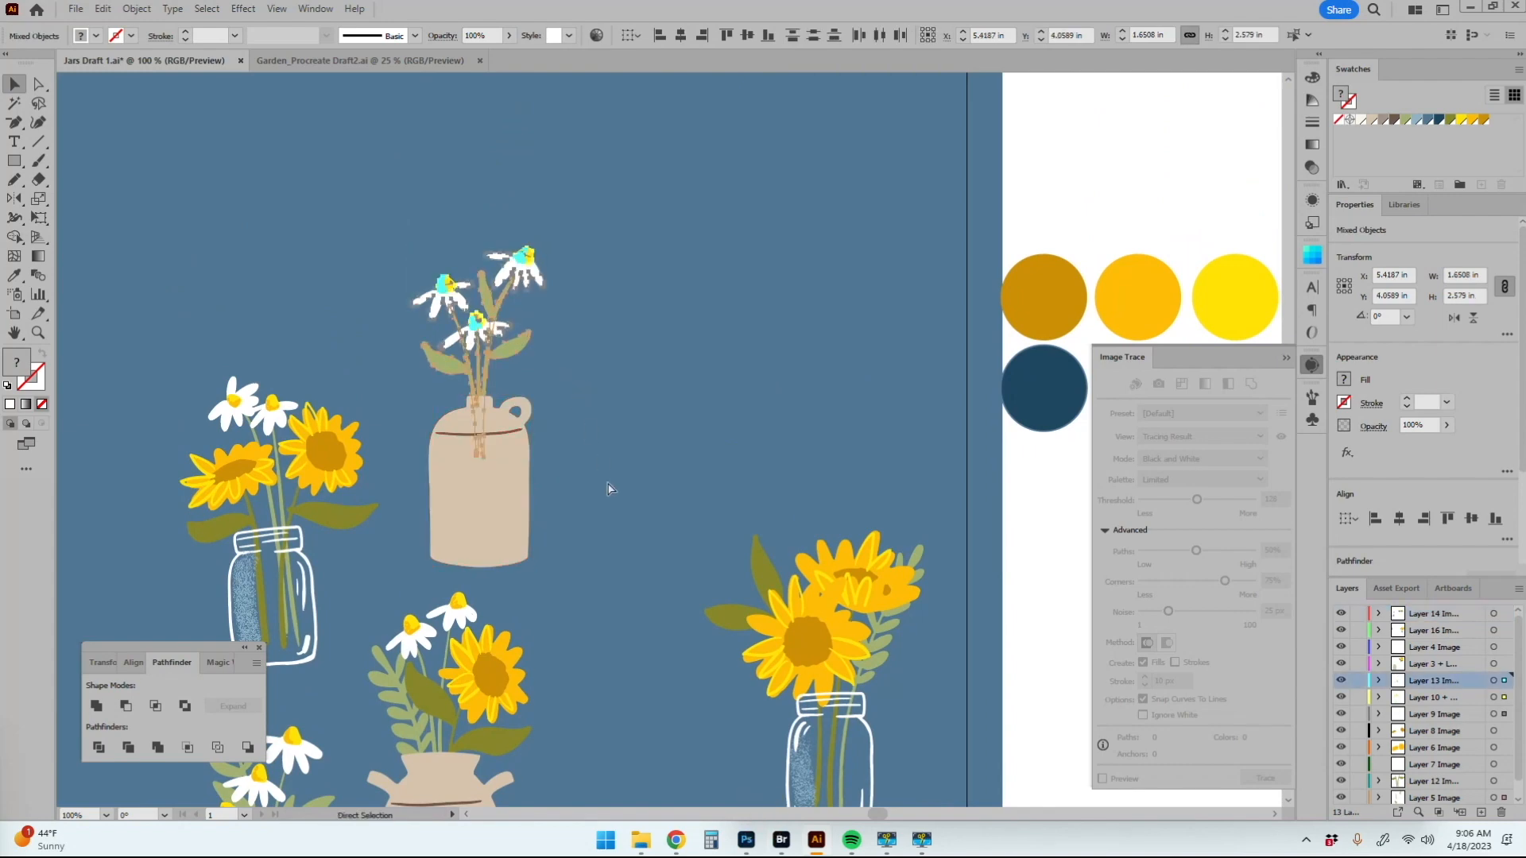
key("ctrl+g")
left_click(608, 484)
Step: Group each of the two sunflowers in the left glass jar with its own stem and leaf
key("h")
left_click_drag(381, 429, 586, 264)
key("v")
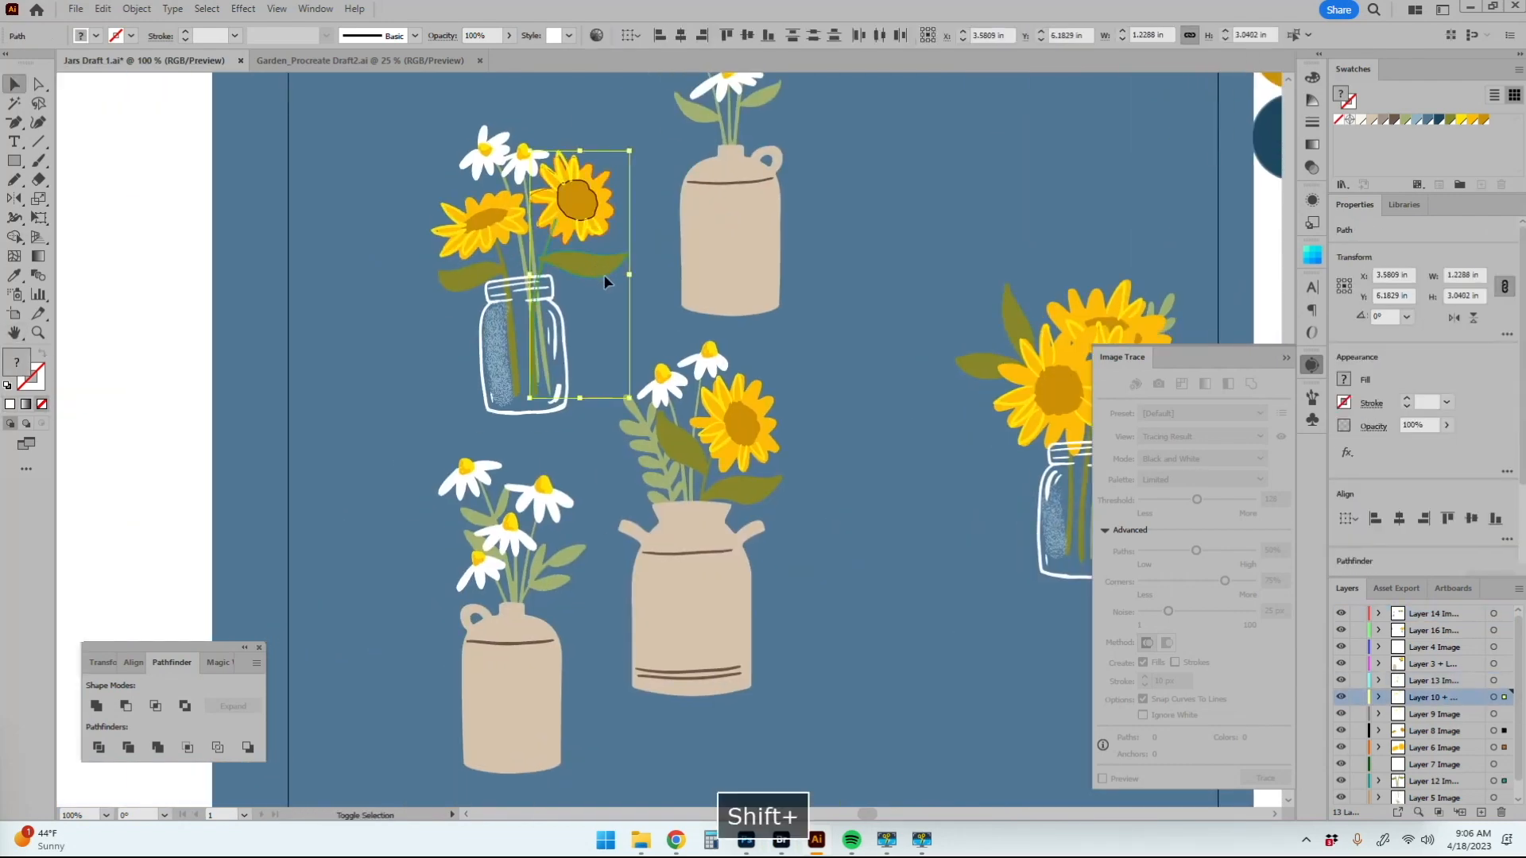
key("ctrl+g")
left_click_drag(417, 199, 515, 278)
left_click_drag(597, 358, 557, 341)
key("ctrl+g")
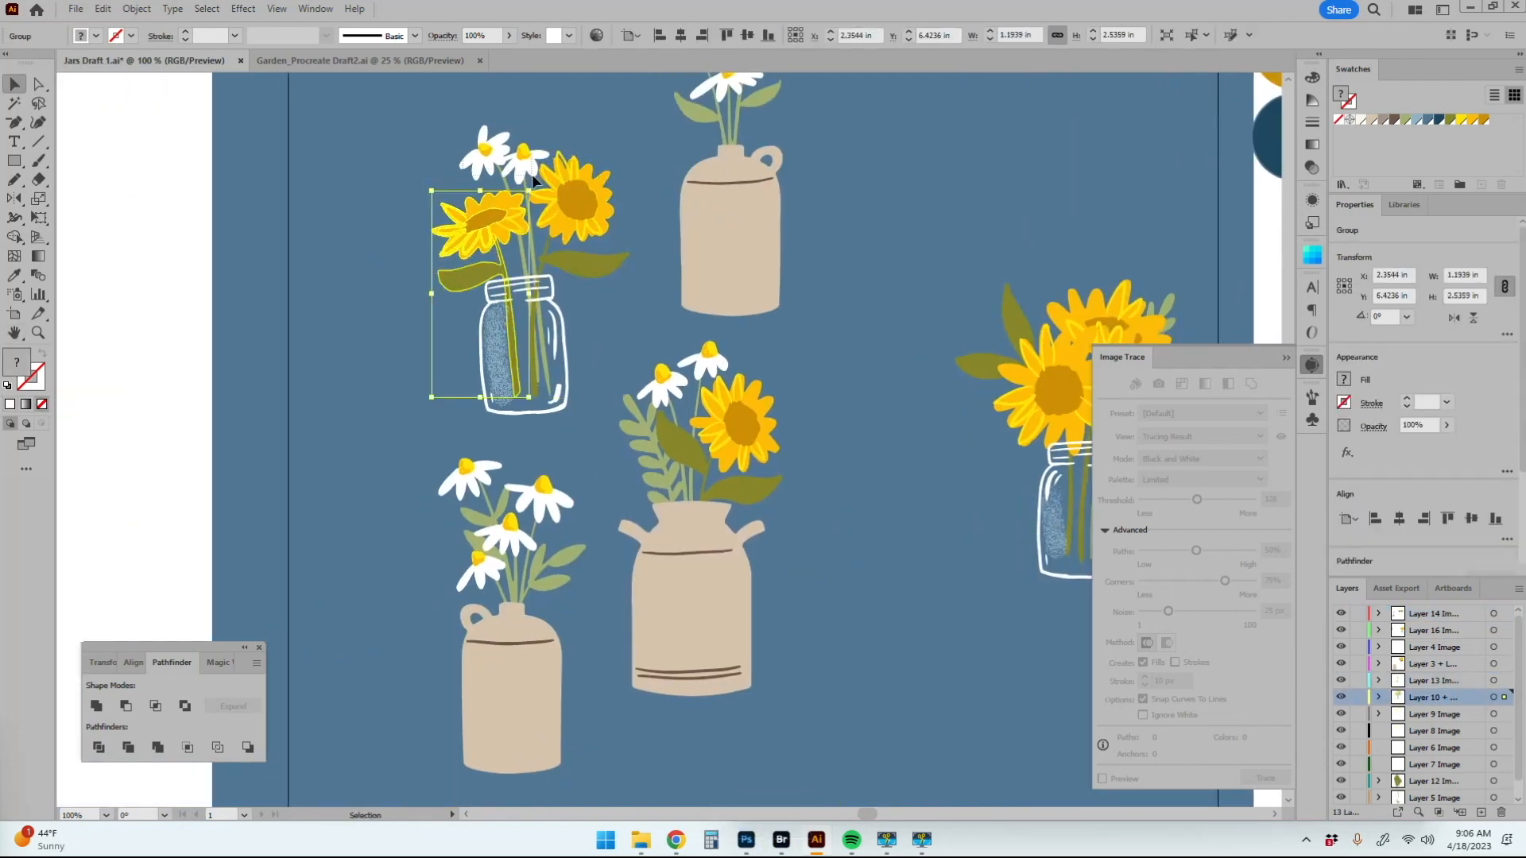
Step: Group the two daisies in the left glass jar with their stems and move them to a lower layer
left_click_drag(455, 121, 528, 171)
key("ctrl+g")
left_click_drag(1504, 680, 1500, 735)
left_click(855, 522)
Step: Group the left glass jar's white outline and highlights with its blue water texture, leaving out the sunflowers and daisies
left_click(556, 309)
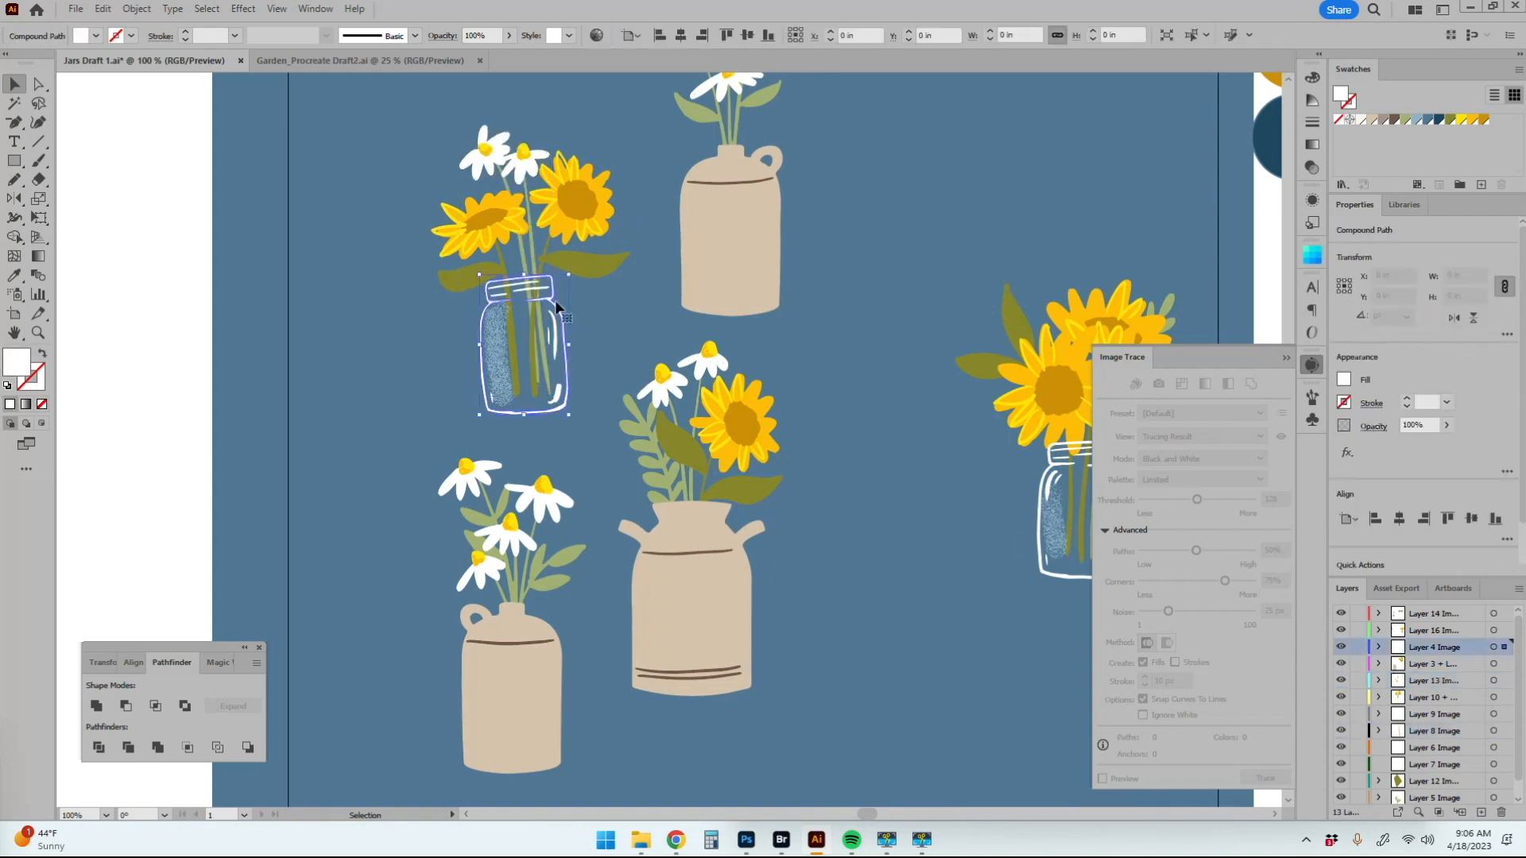
left_click(531, 286, "shift")
left_click(591, 327)
left_click(485, 221)
key("ctrl+g")
left_click(504, 347)
left_click_drag(503, 346, 579, 374)
left_click(523, 157, "shift")
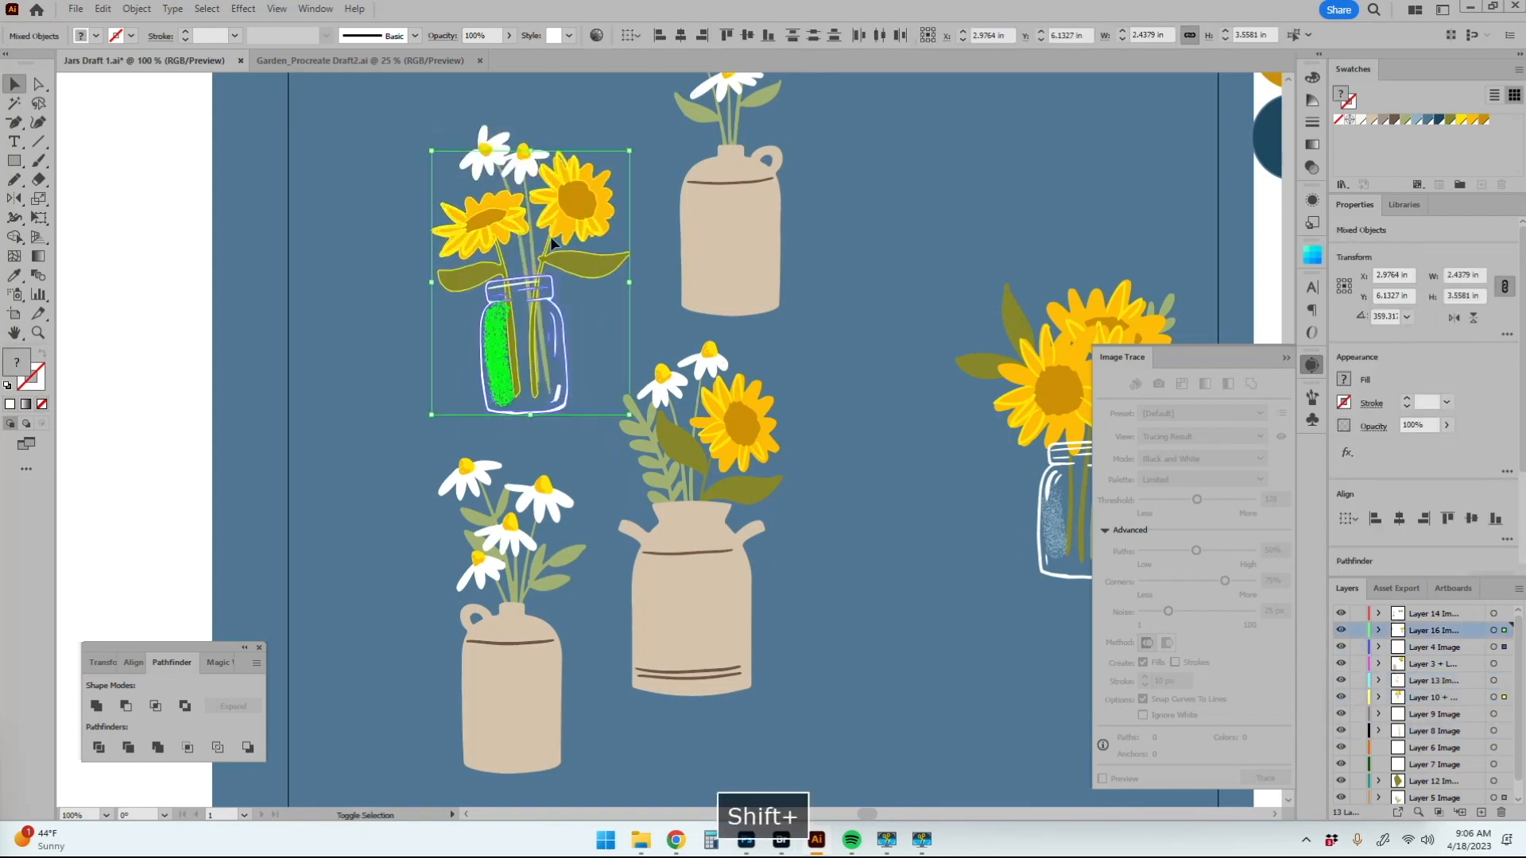
left_click(574, 199, "shift")
left_click(512, 223, "shift")
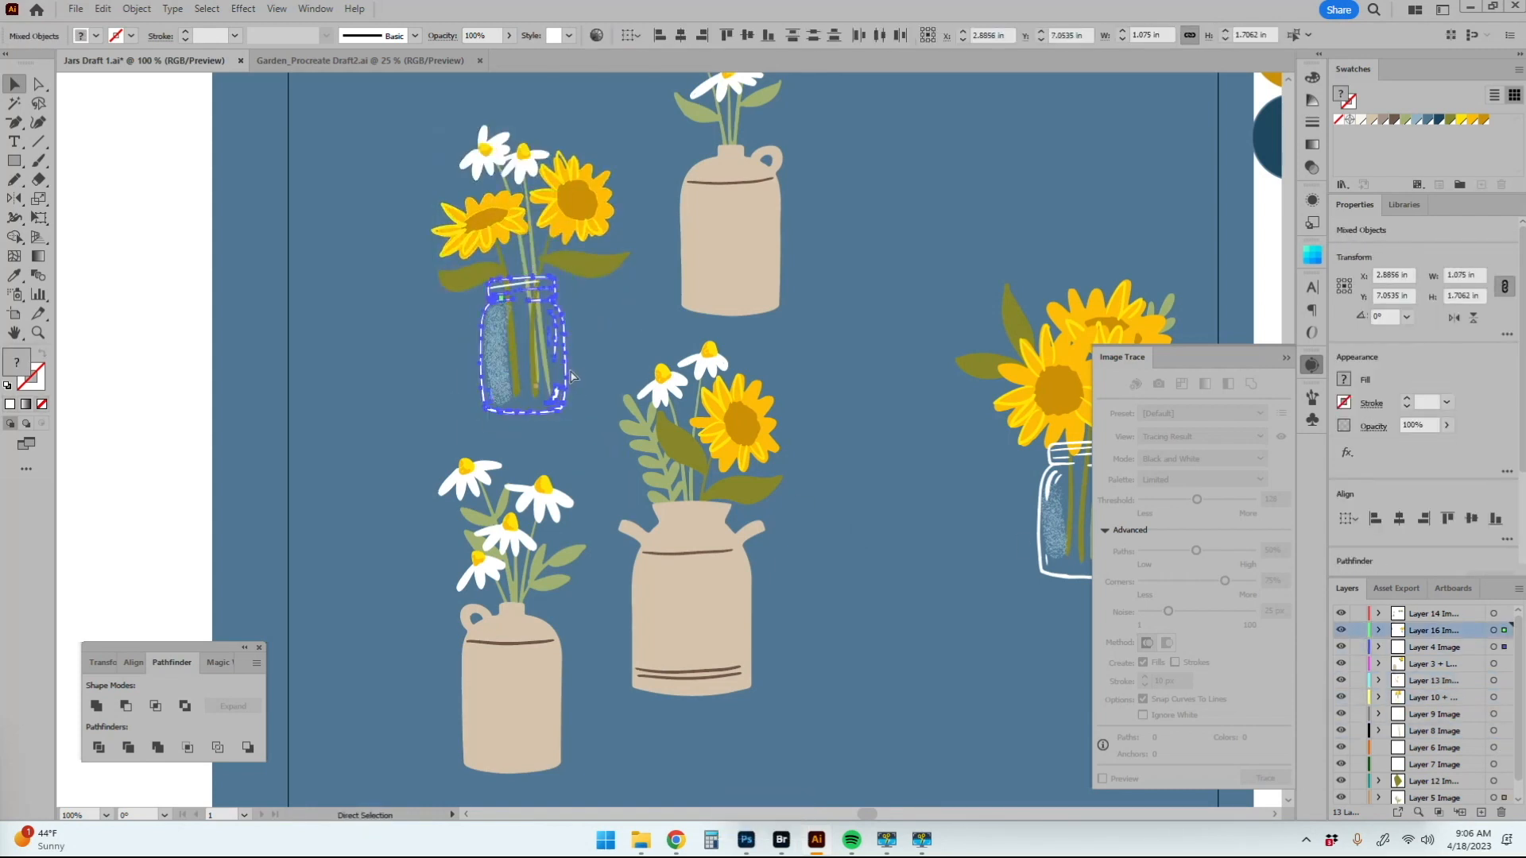
left_click(569, 335, "shift")
key("ctrl+g")
left_click(601, 450)
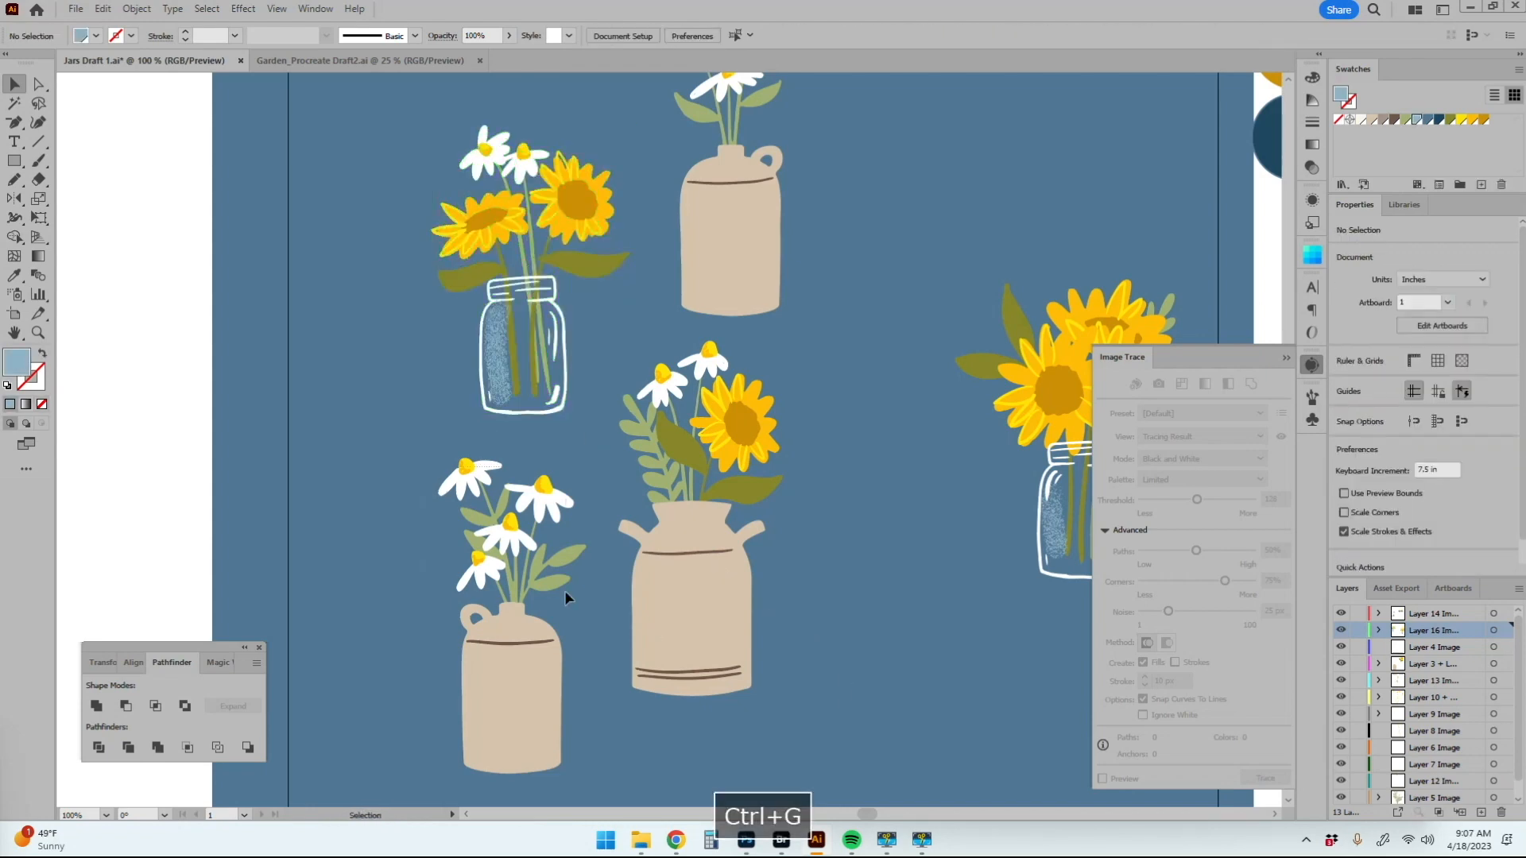
Step: Resize Artboard 1 to 8 in wide by 8 in high
key("z")
left_click(794, 461, "alt")
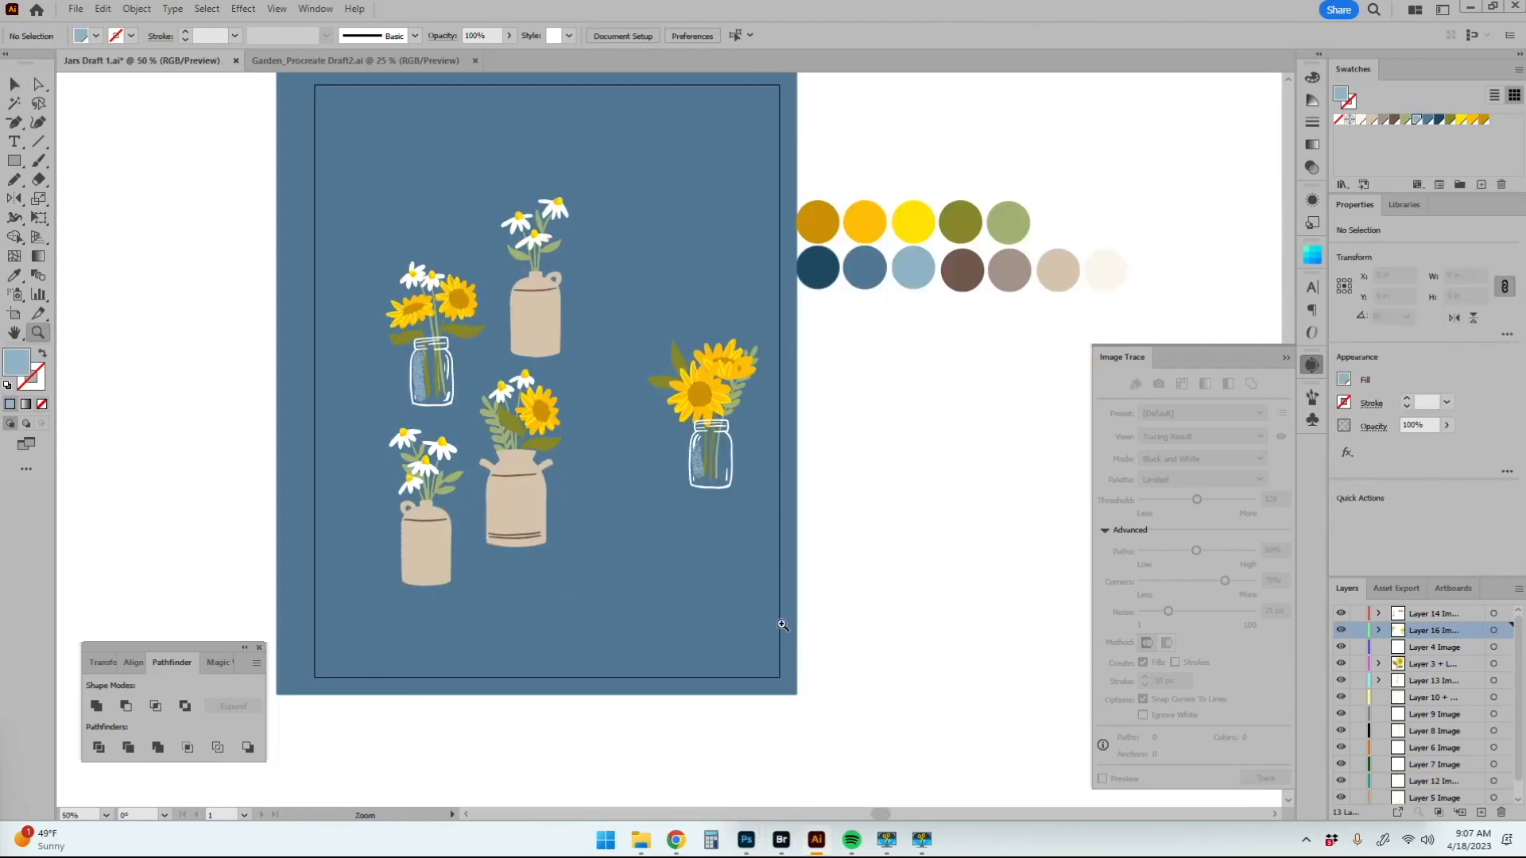
left_click(1448, 589)
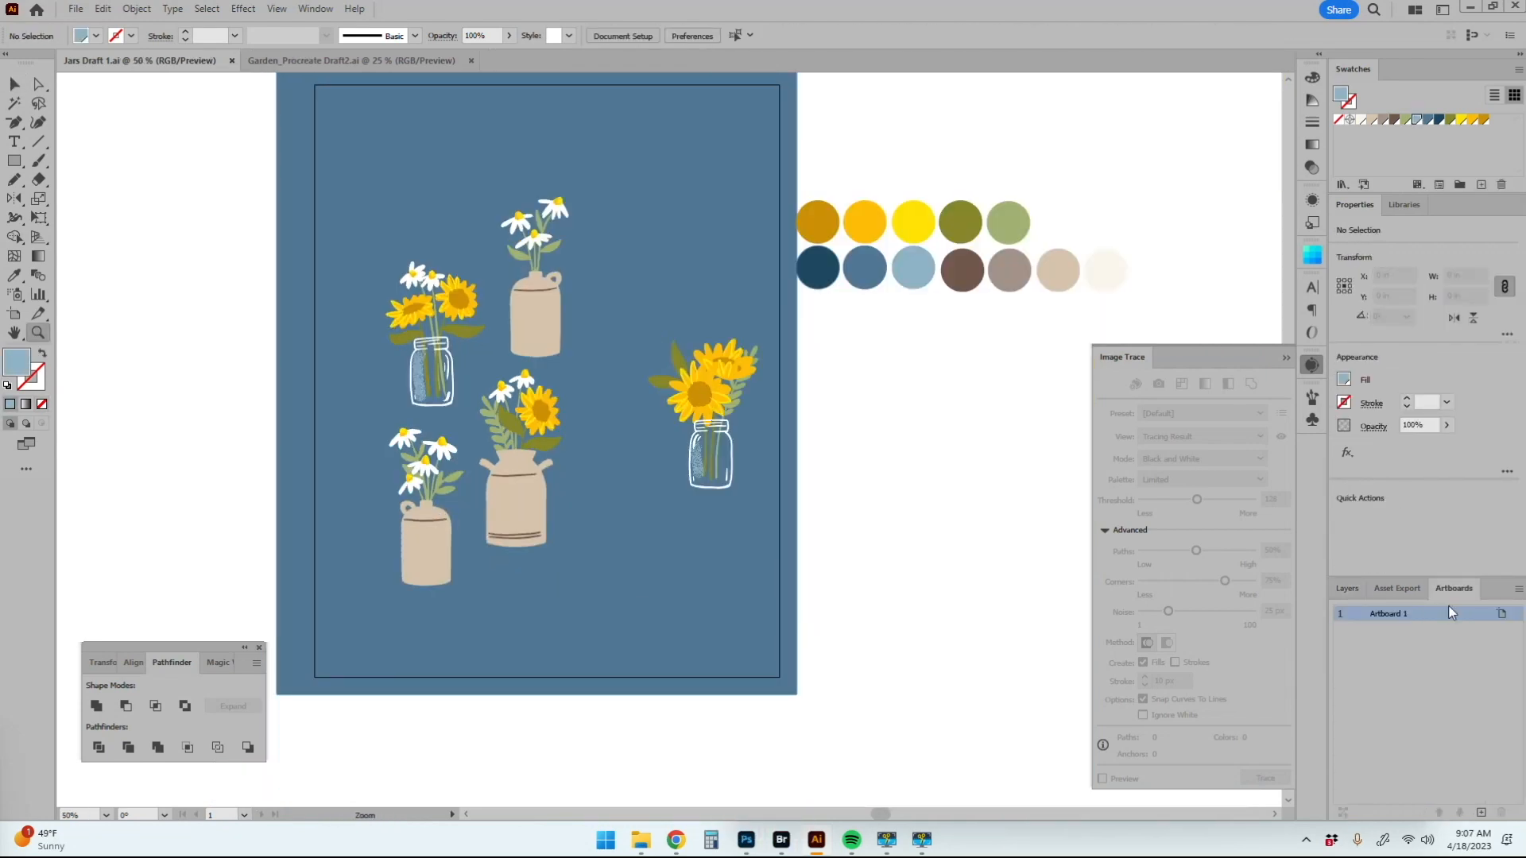
left_click(1503, 614)
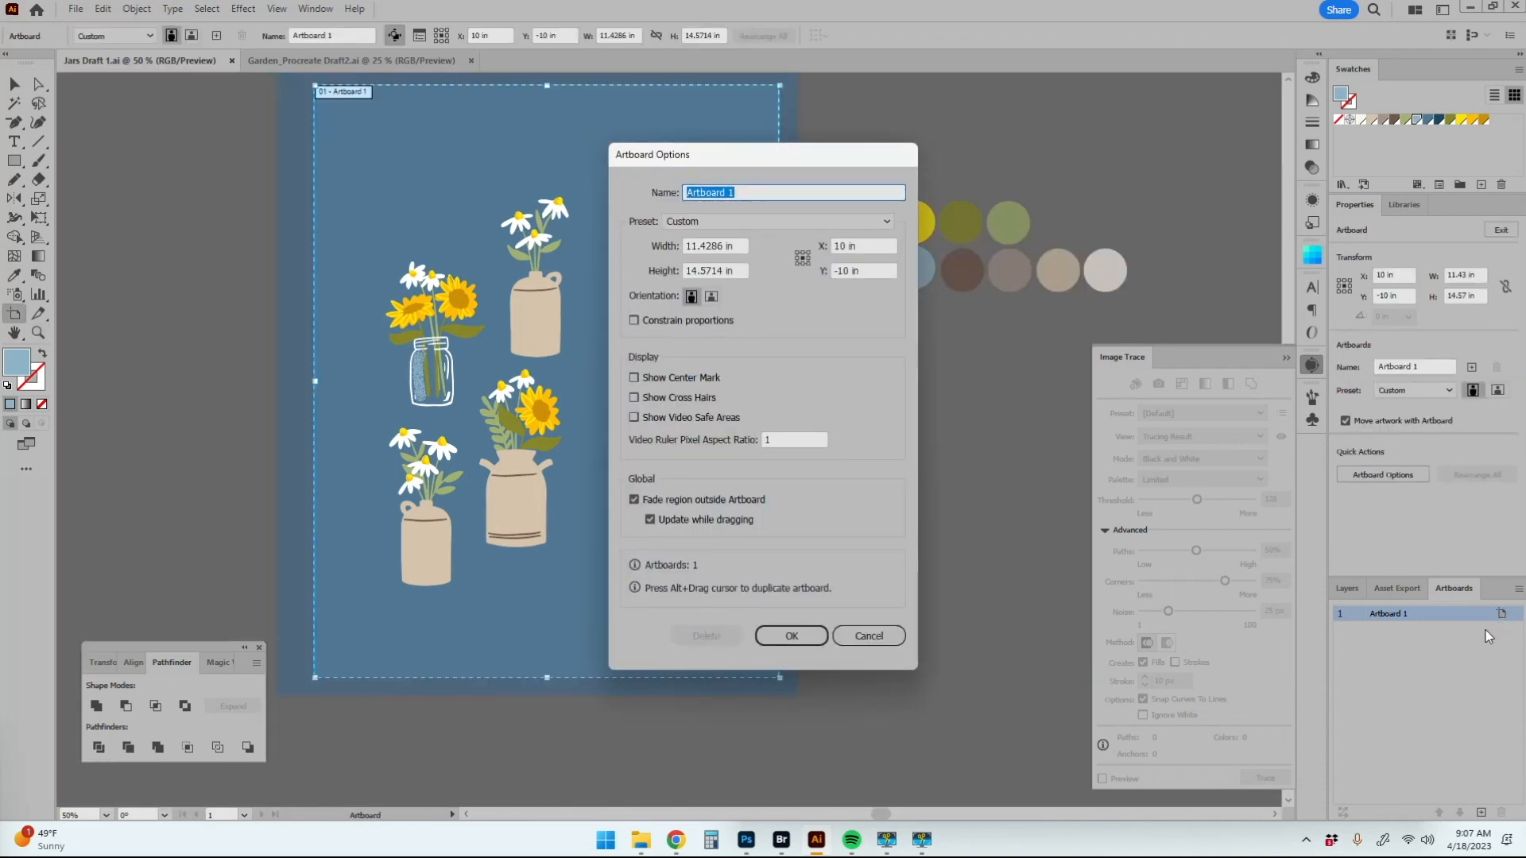
left_click(722, 247)
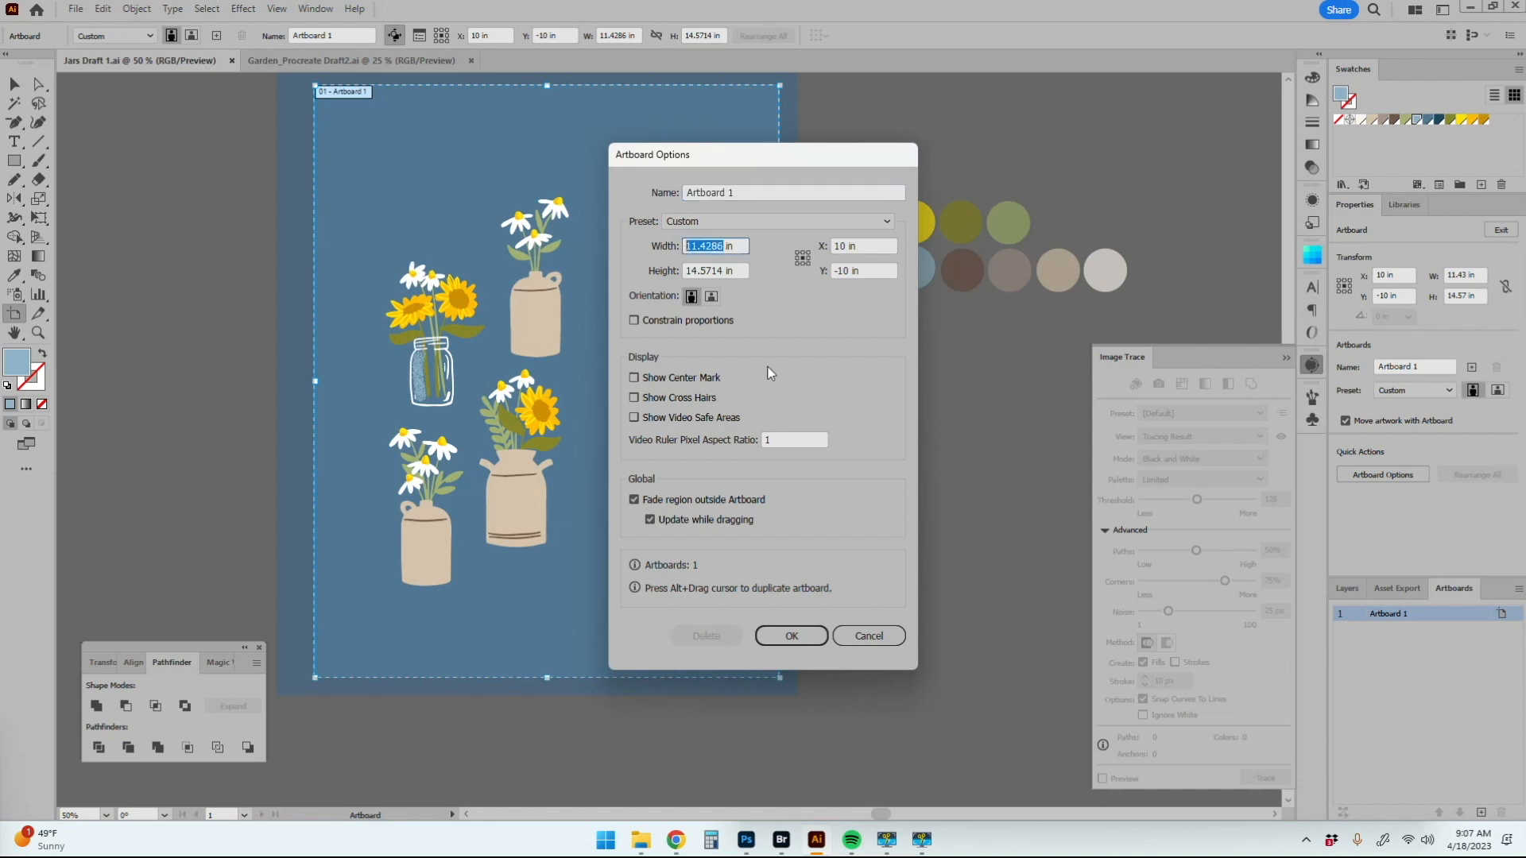
type("7")
type("8")
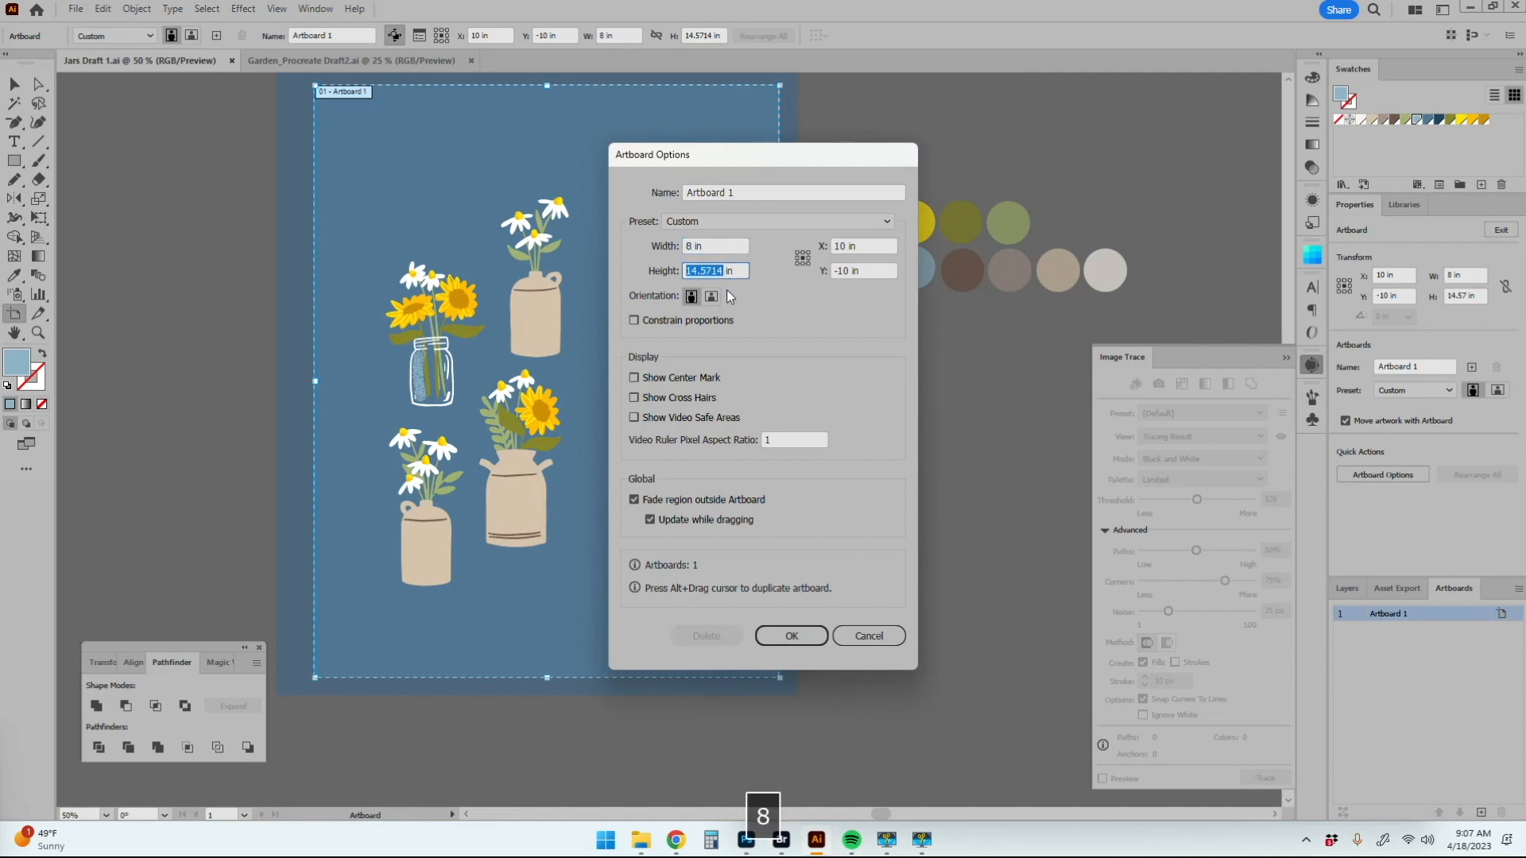
left_click(792, 635)
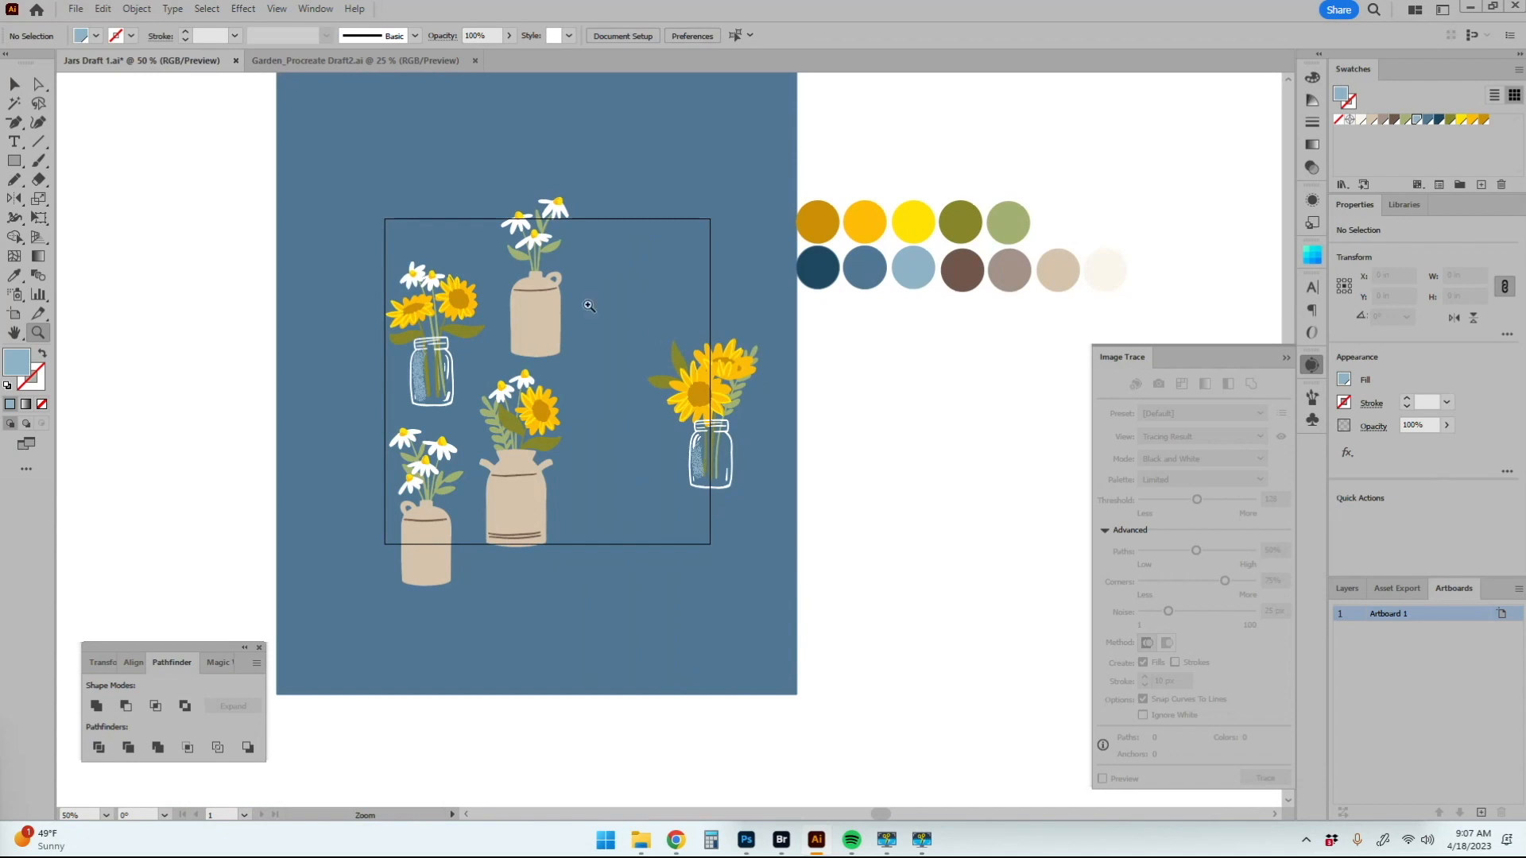
Step: Scale all the jar and jug motifs down together and position them inside the square artboard
key("v")
left_click_drag(350, 199, 760, 682)
left_click_drag(761, 199, 676, 299)
left_click_drag(636, 483, 659, 417)
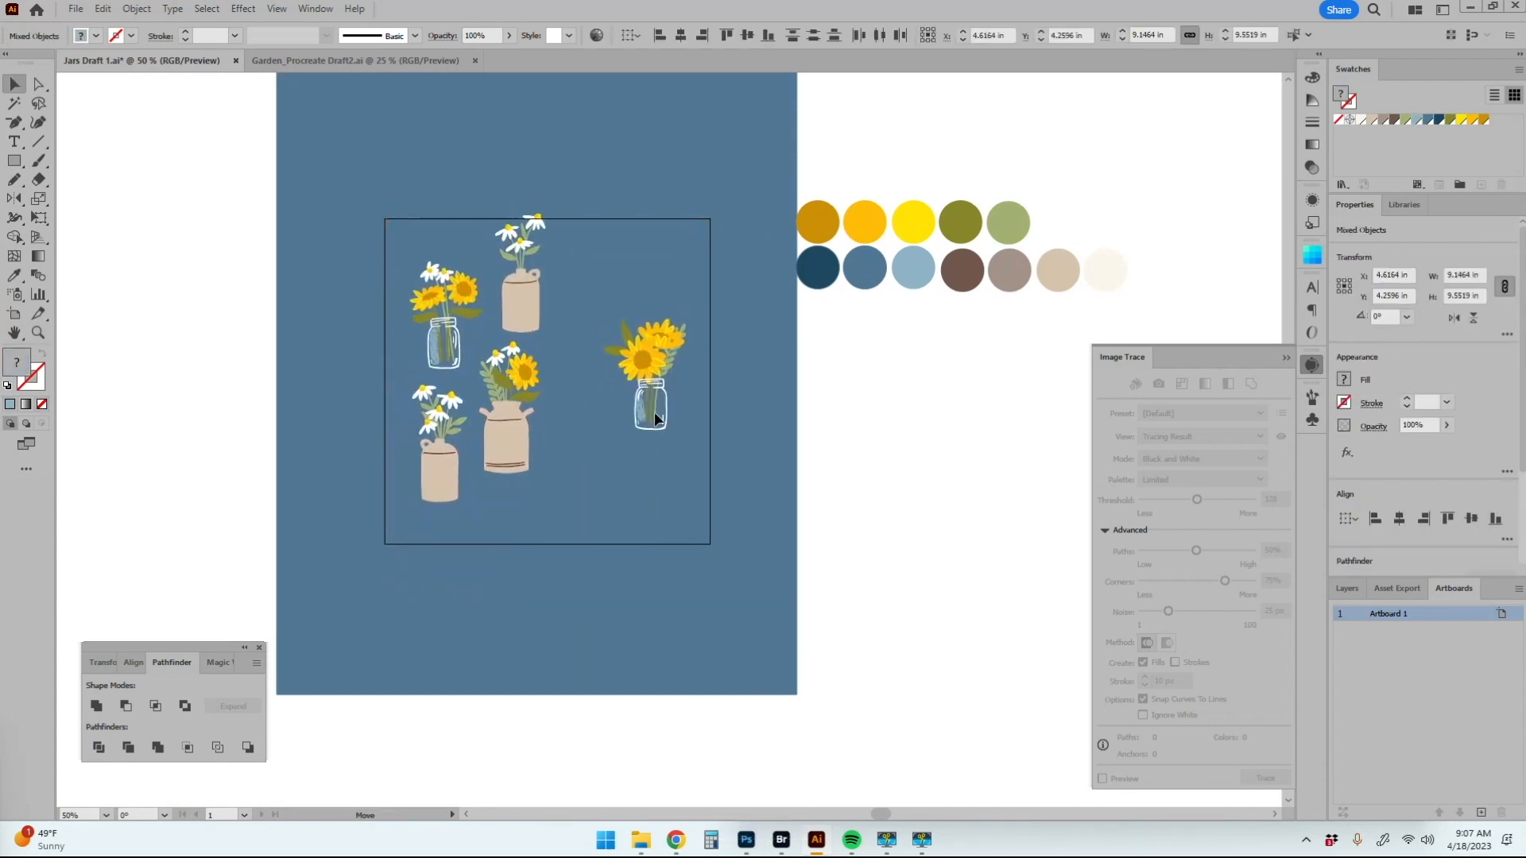
left_click(710, 502)
Step: Print one copy of the artboard with the default print settings
key("ctrl+0")
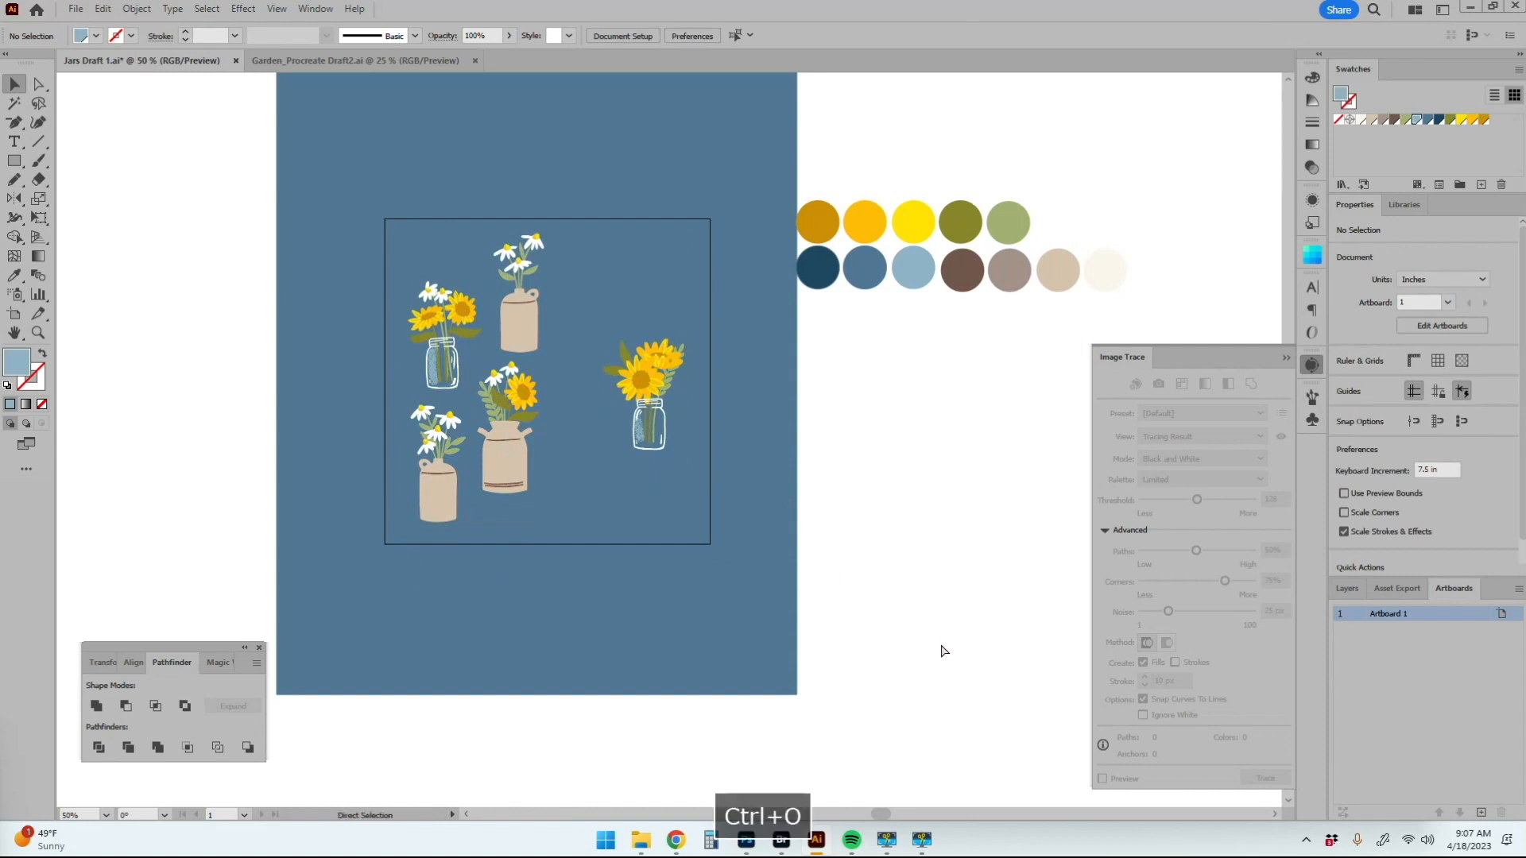
key("ctrl+p")
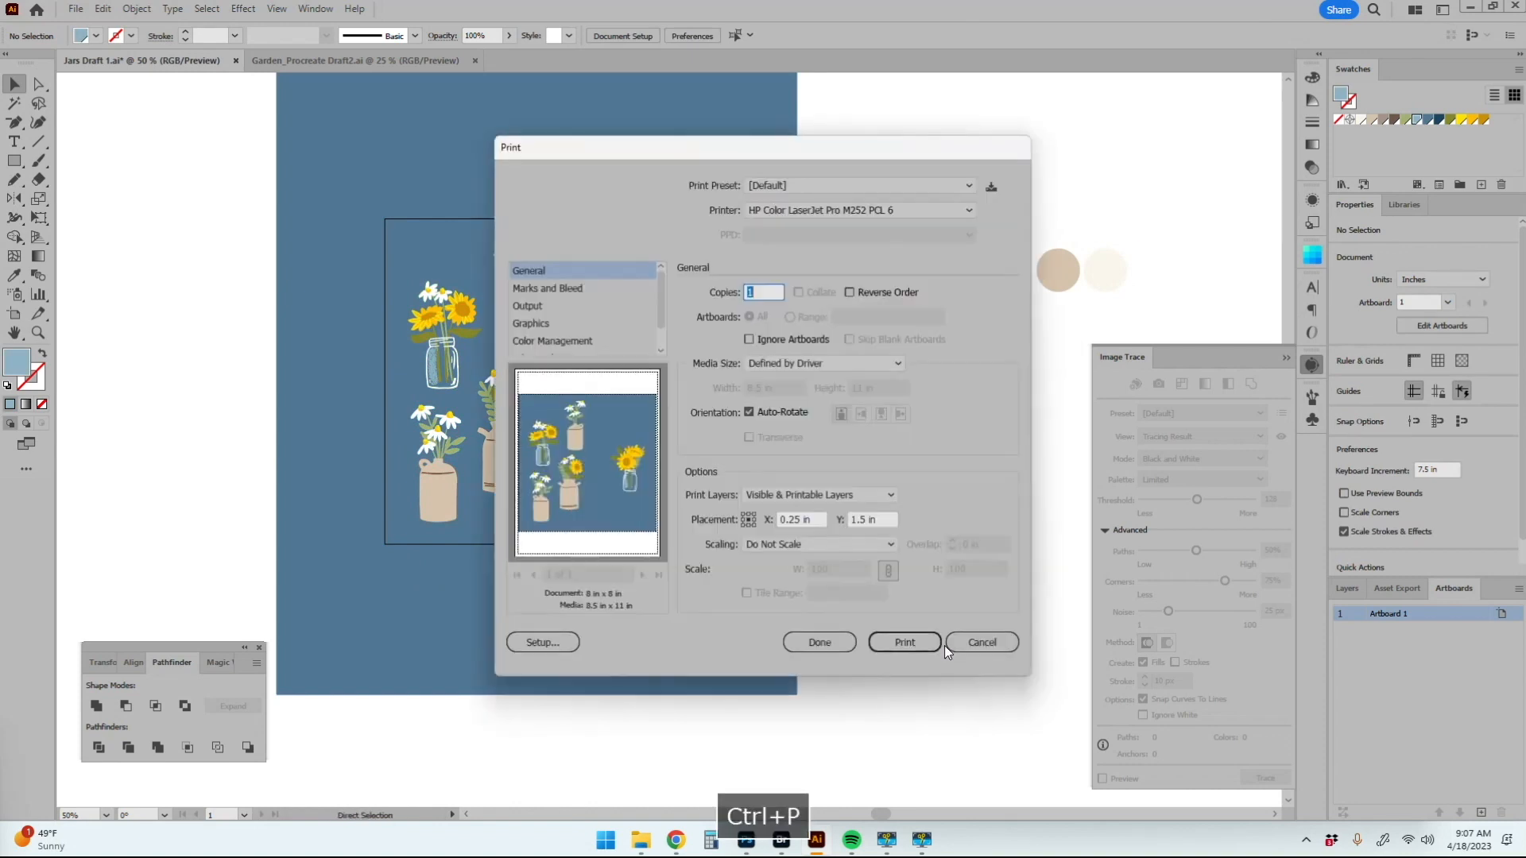
left_click(898, 643)
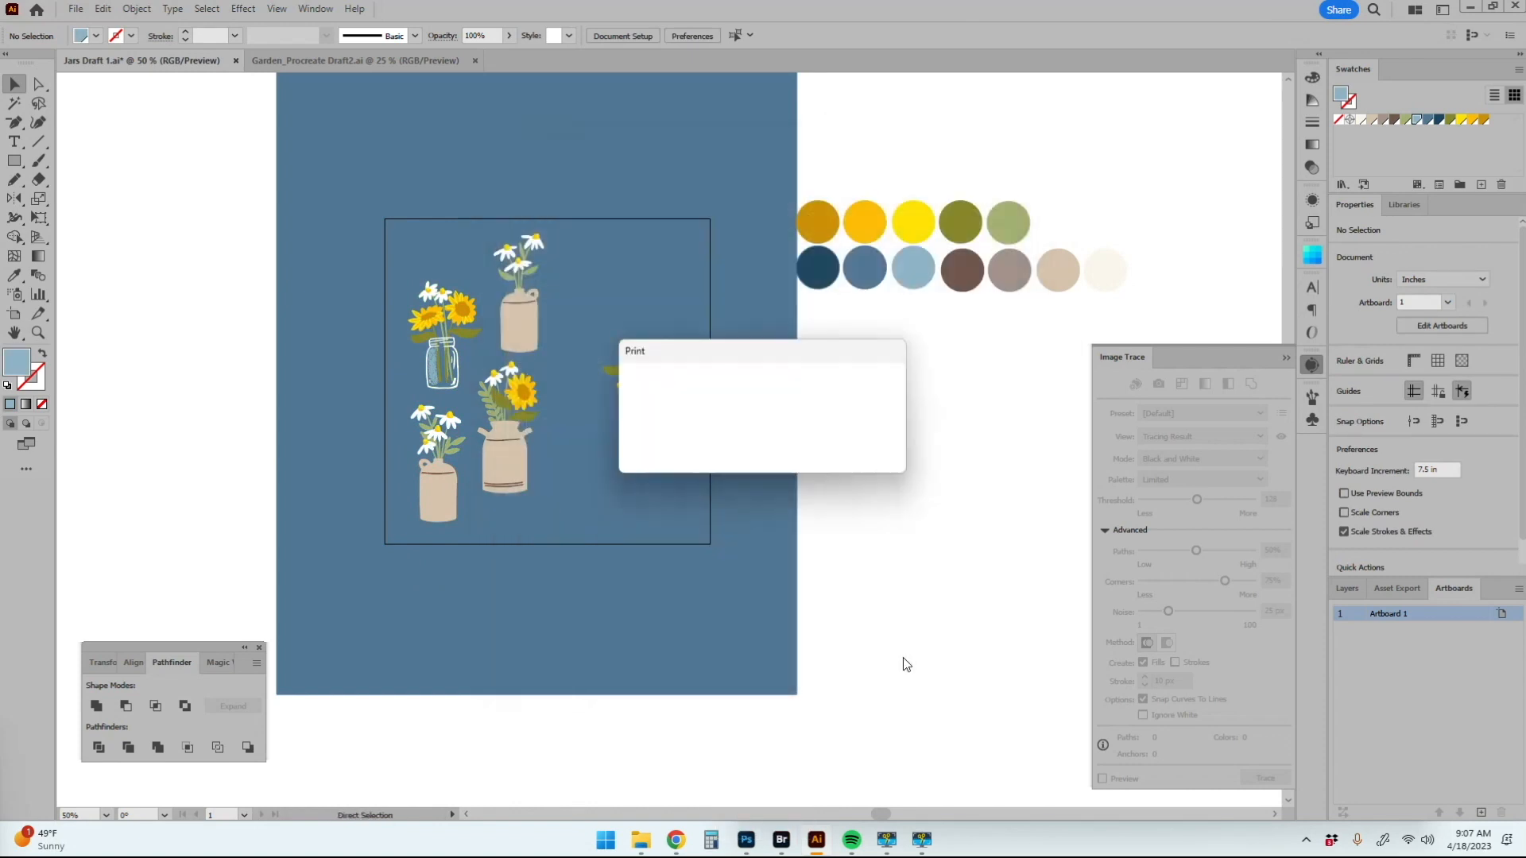
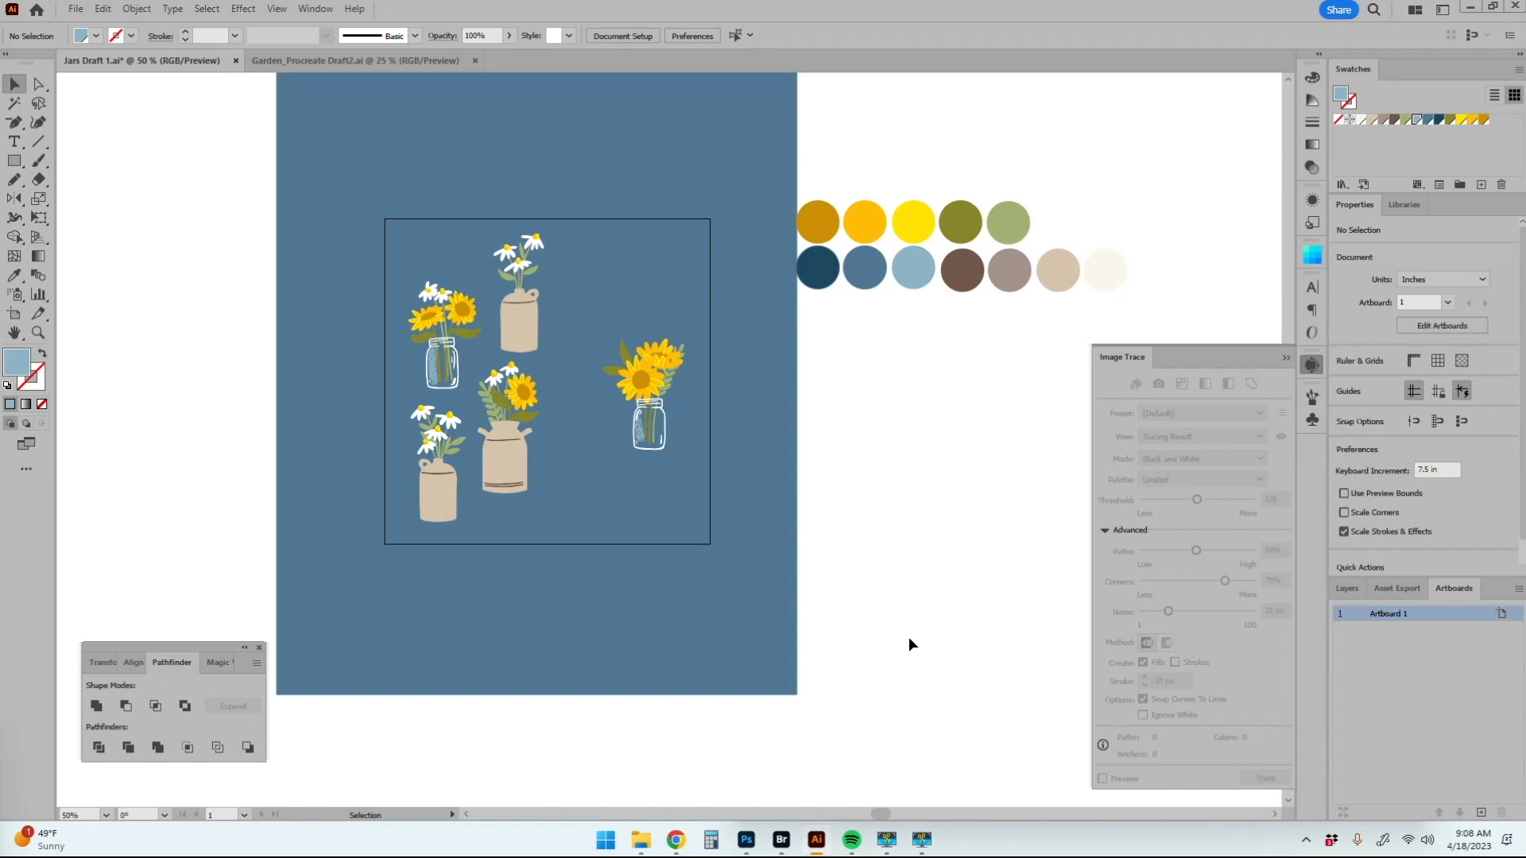
Step: Scale all the motifs down a little further and print another copy of the artboard
key("ctrl+a")
left_click_drag(685, 234, 647, 268)
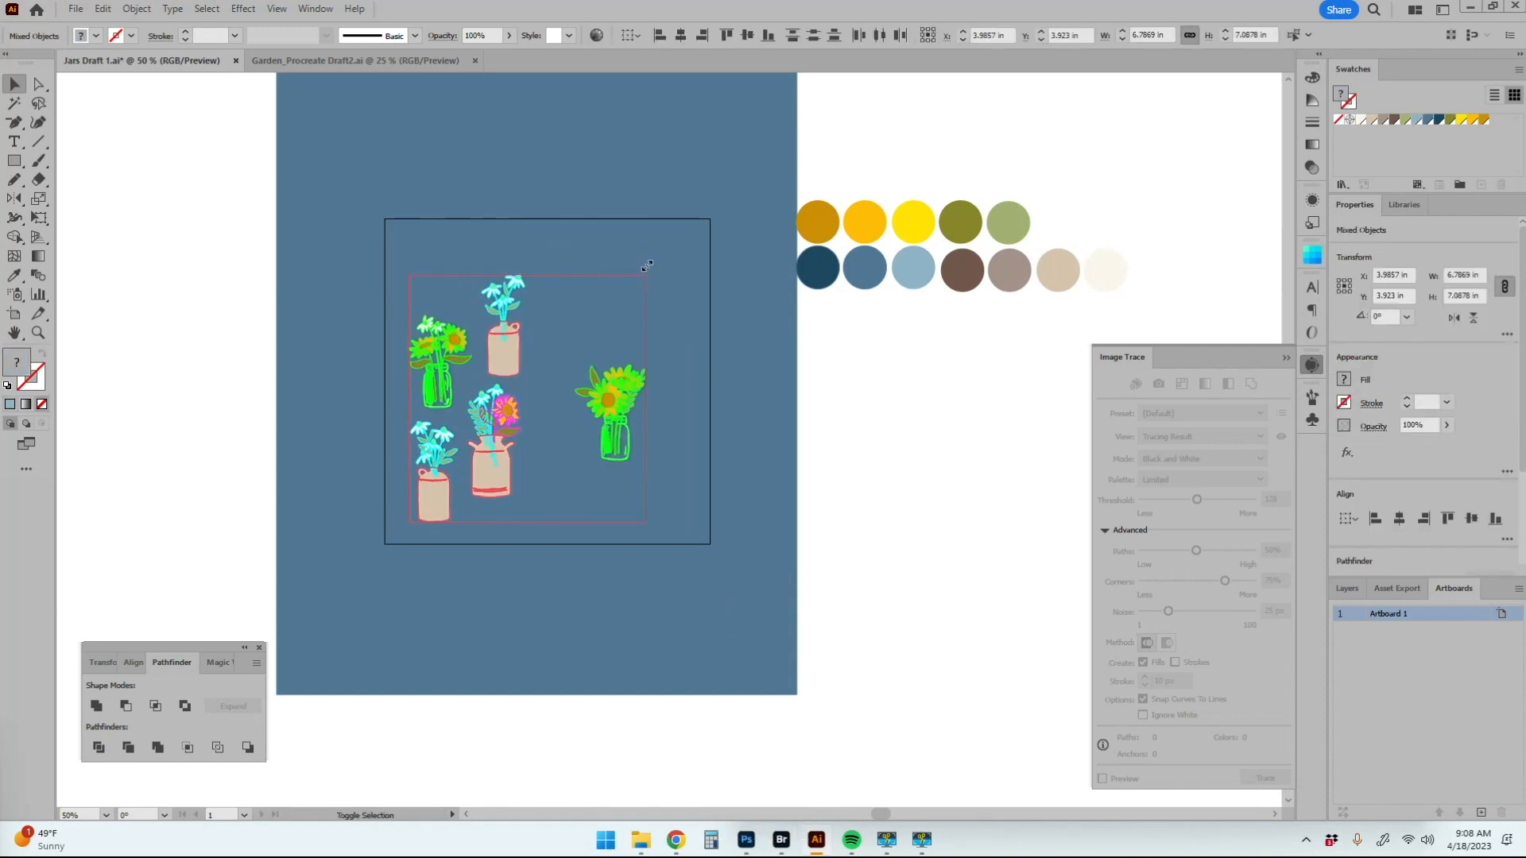
left_click(841, 387)
key("ctrl+p")
left_click(895, 642)
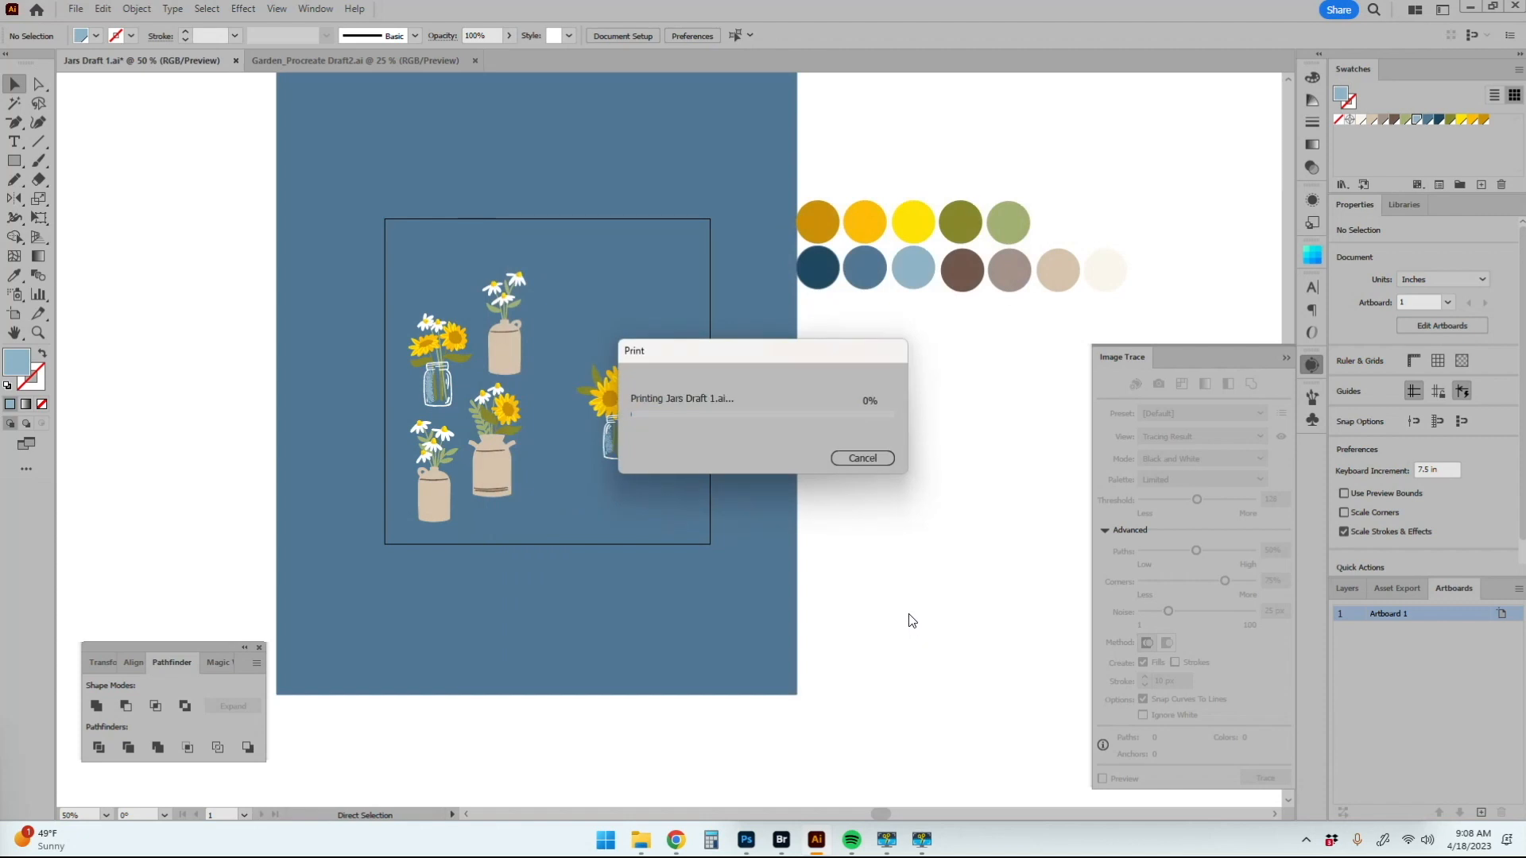
Step: In Garden_Procreate Draft2.ai, select and copy a sunflower cluster, the blue and yellow wildflower clumps, and the blue milk can
key("ctrl+Tab")
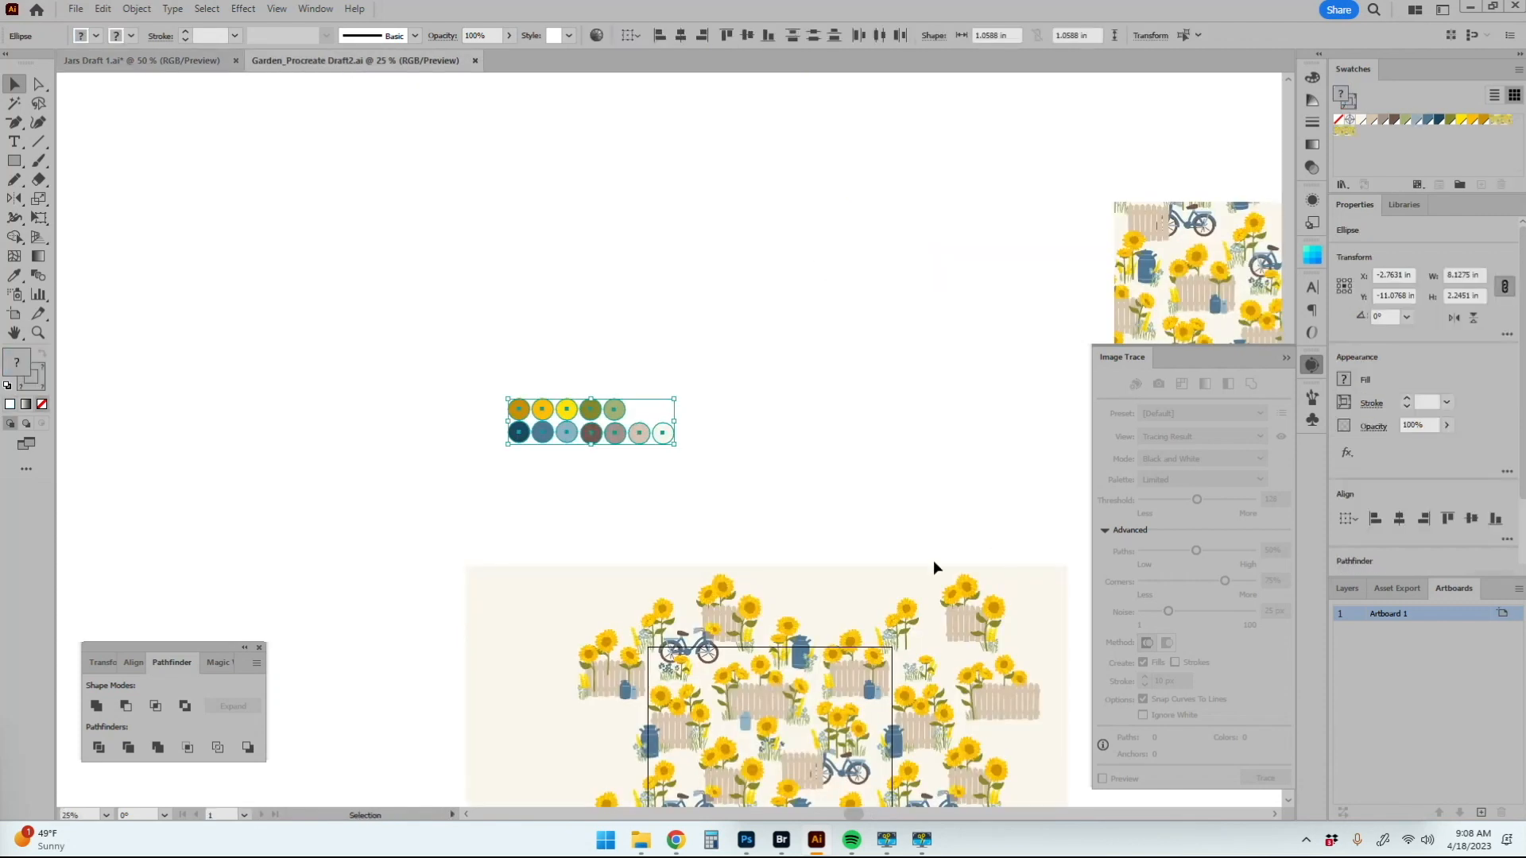
key("h")
left_click_drag(728, 659, 481, 250)
key("z")
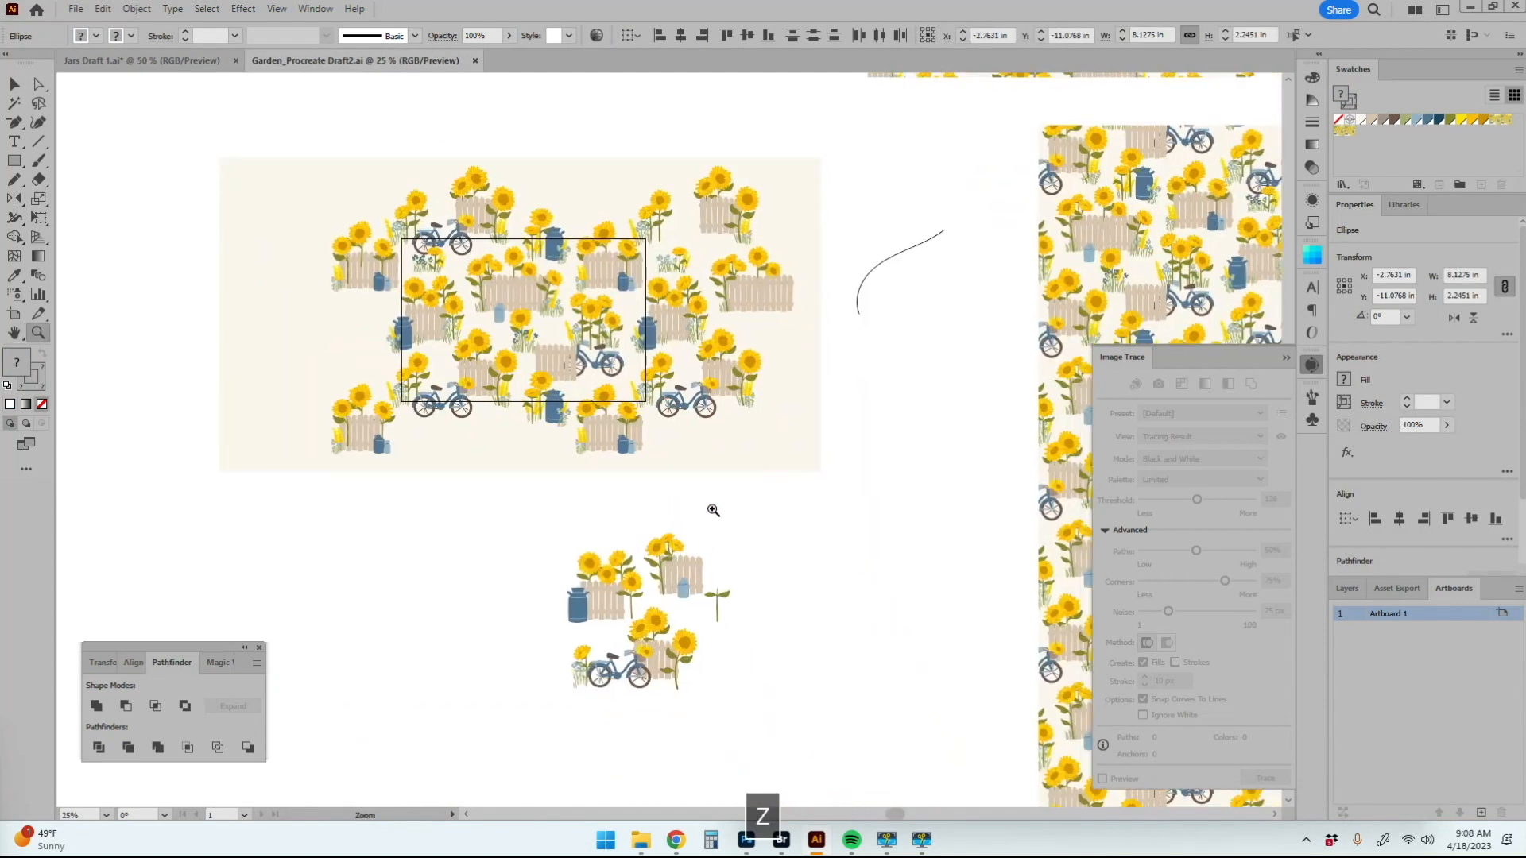
left_click_drag(648, 232, 798, 489)
key("v")
left_click(799, 490)
left_click(714, 345, "shift")
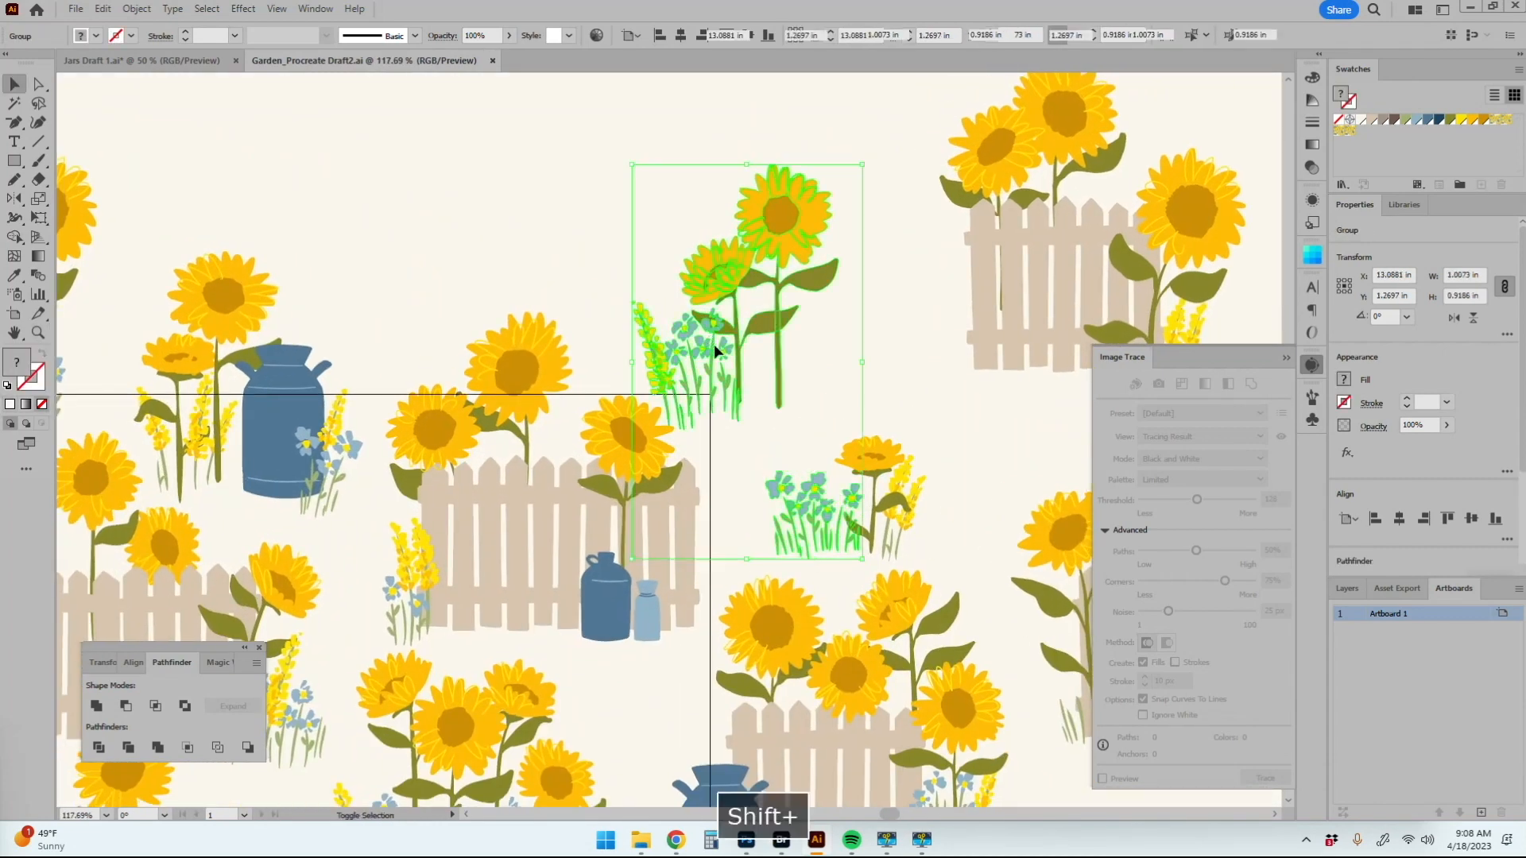
left_click(428, 566, "shift")
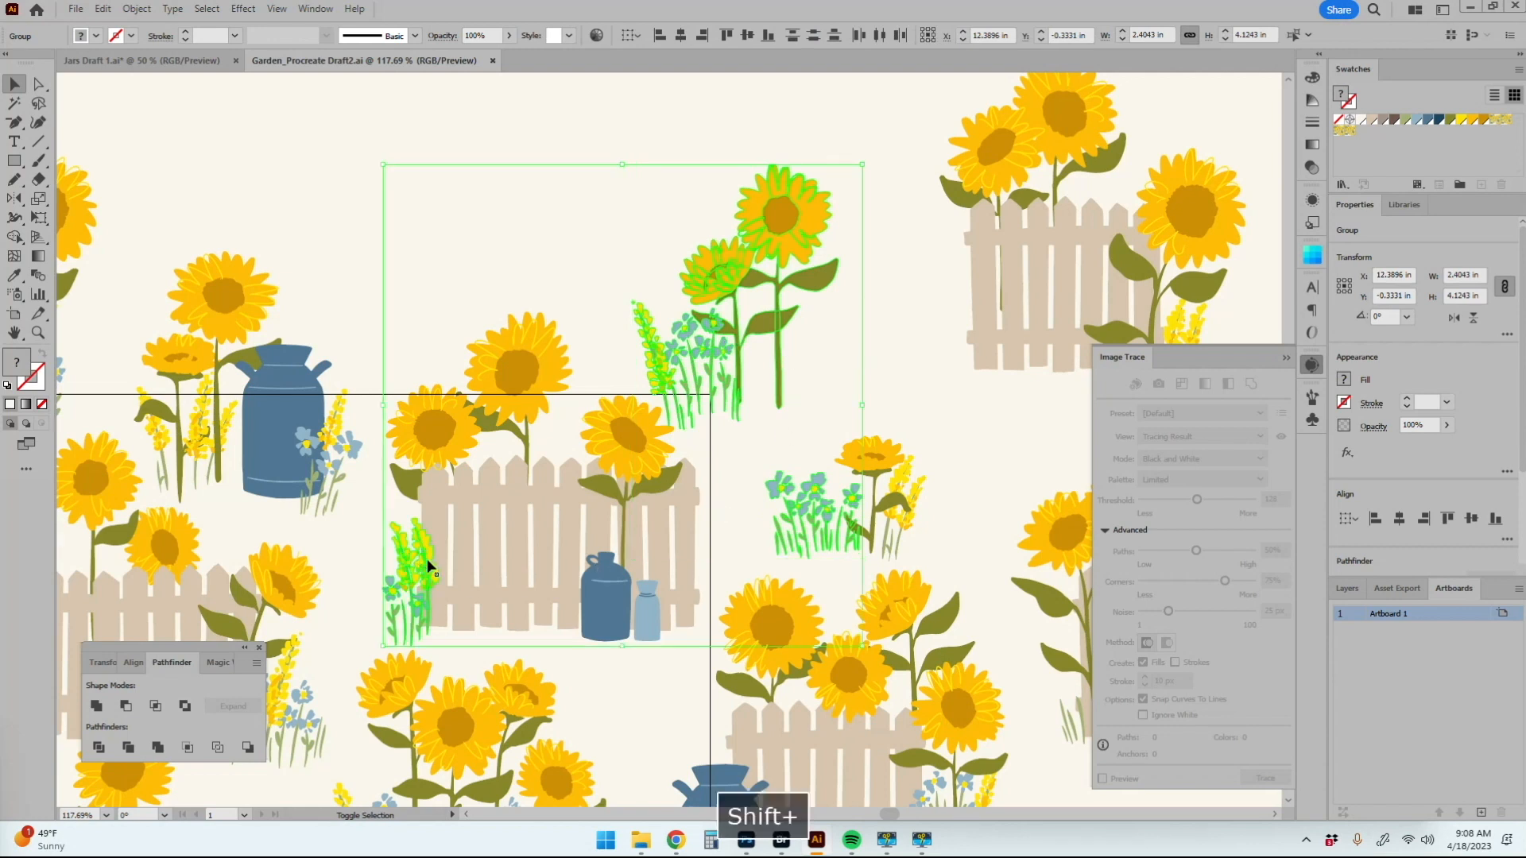
left_click(342, 436, "shift")
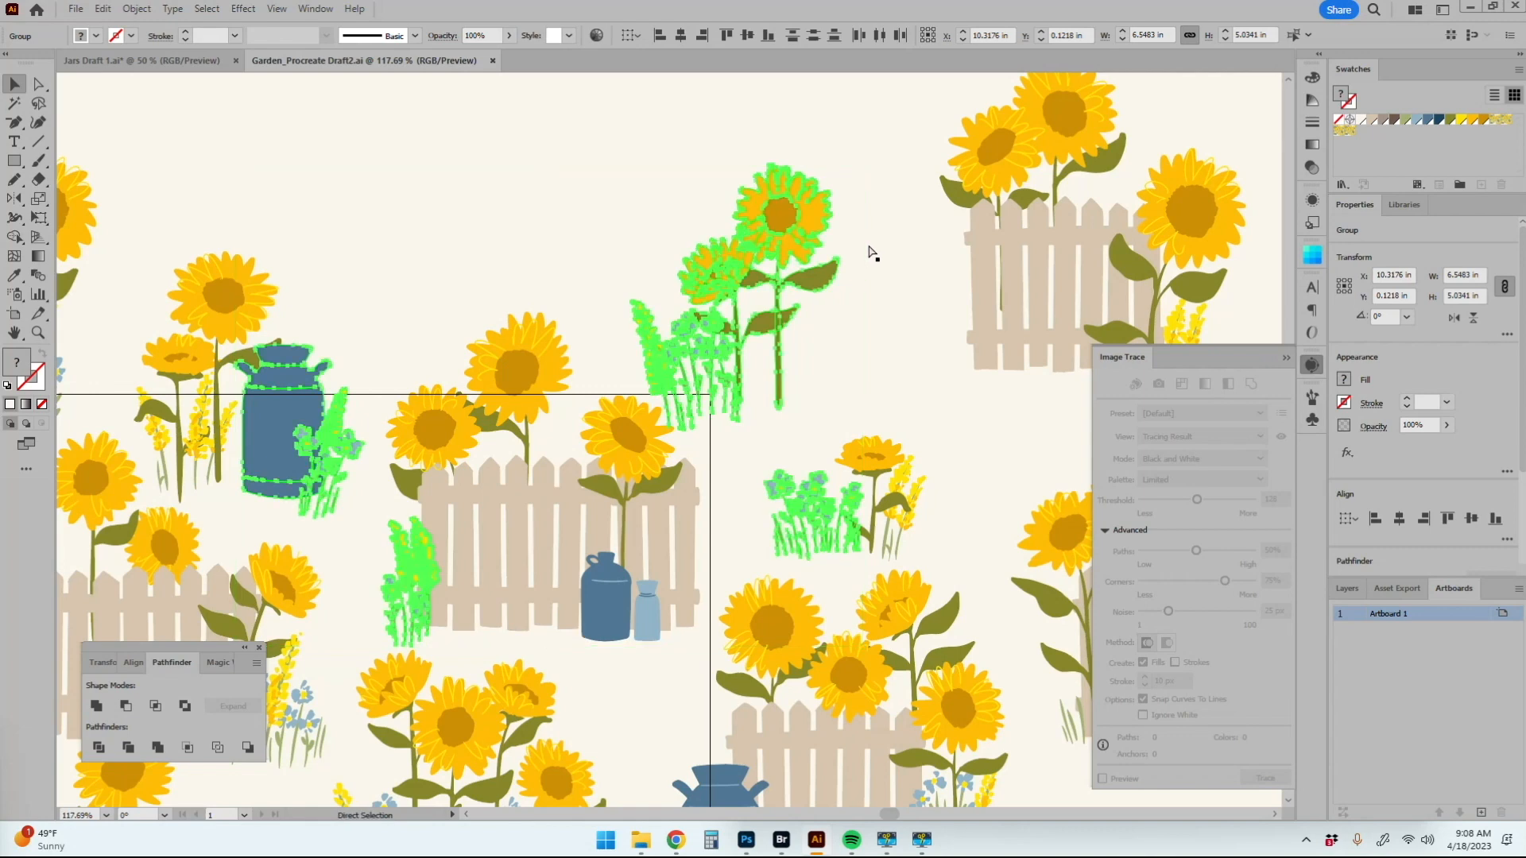
key("ctrl+c")
Step: Paste the copied garden motifs into Jars Draft 1.ai and place them outside the background, below the color palette
left_click(159, 60)
key("ctrl+v")
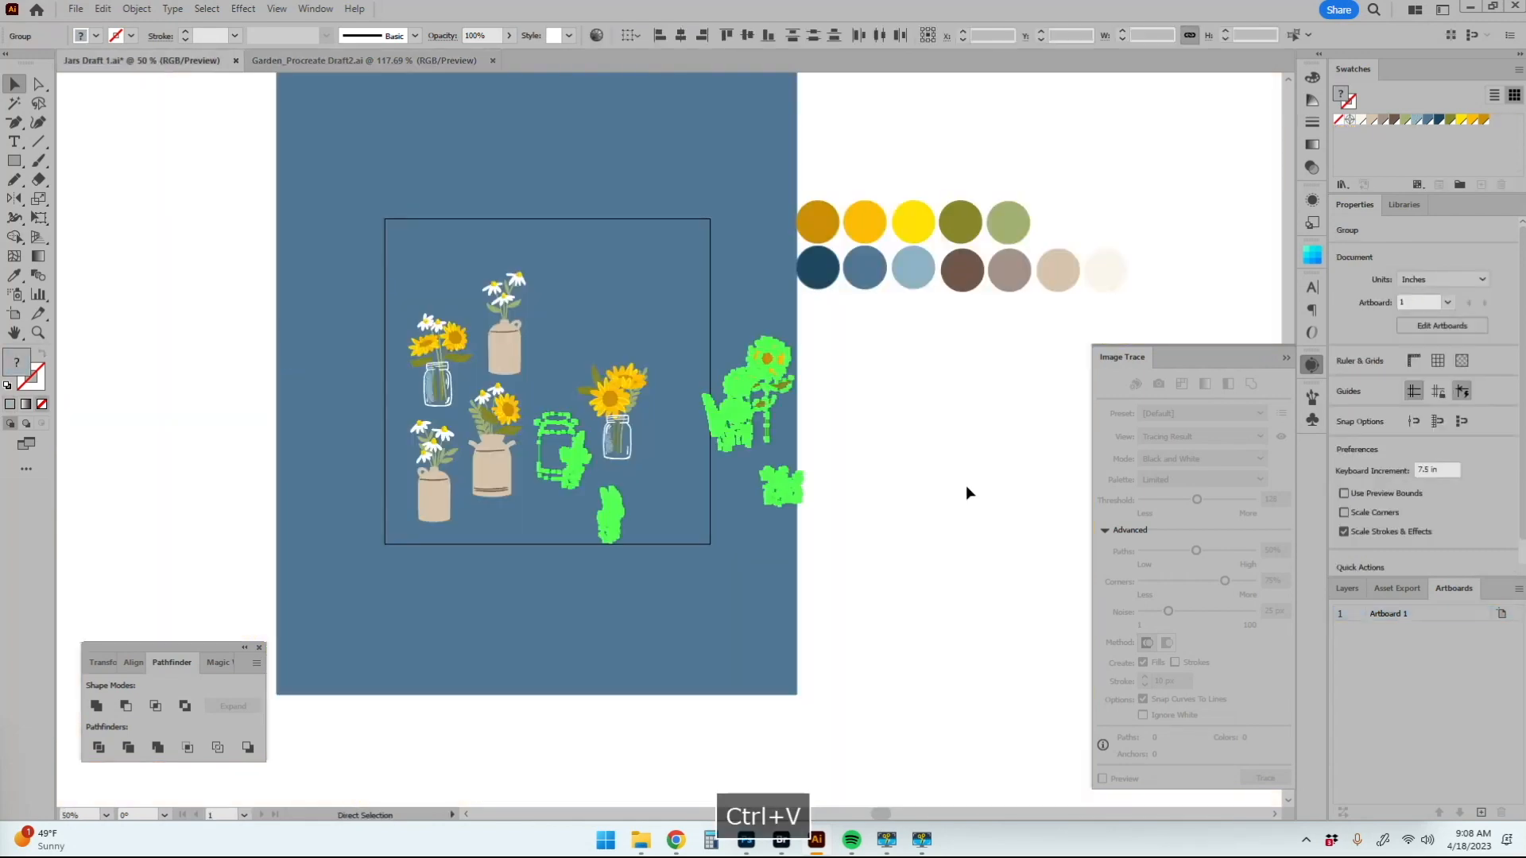
left_click_drag(766, 354, 1041, 407)
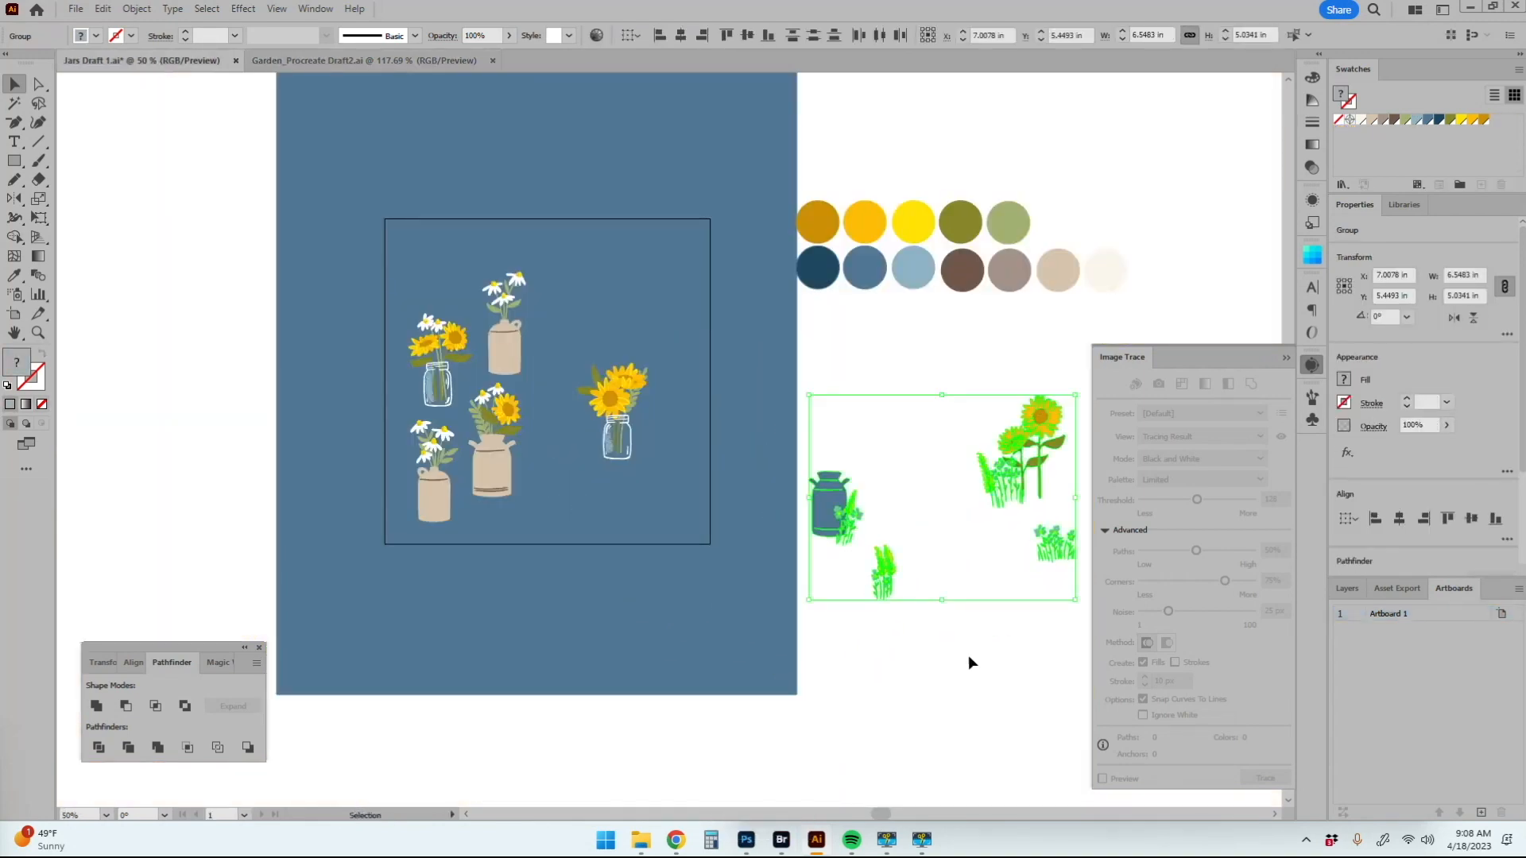
left_click(976, 629)
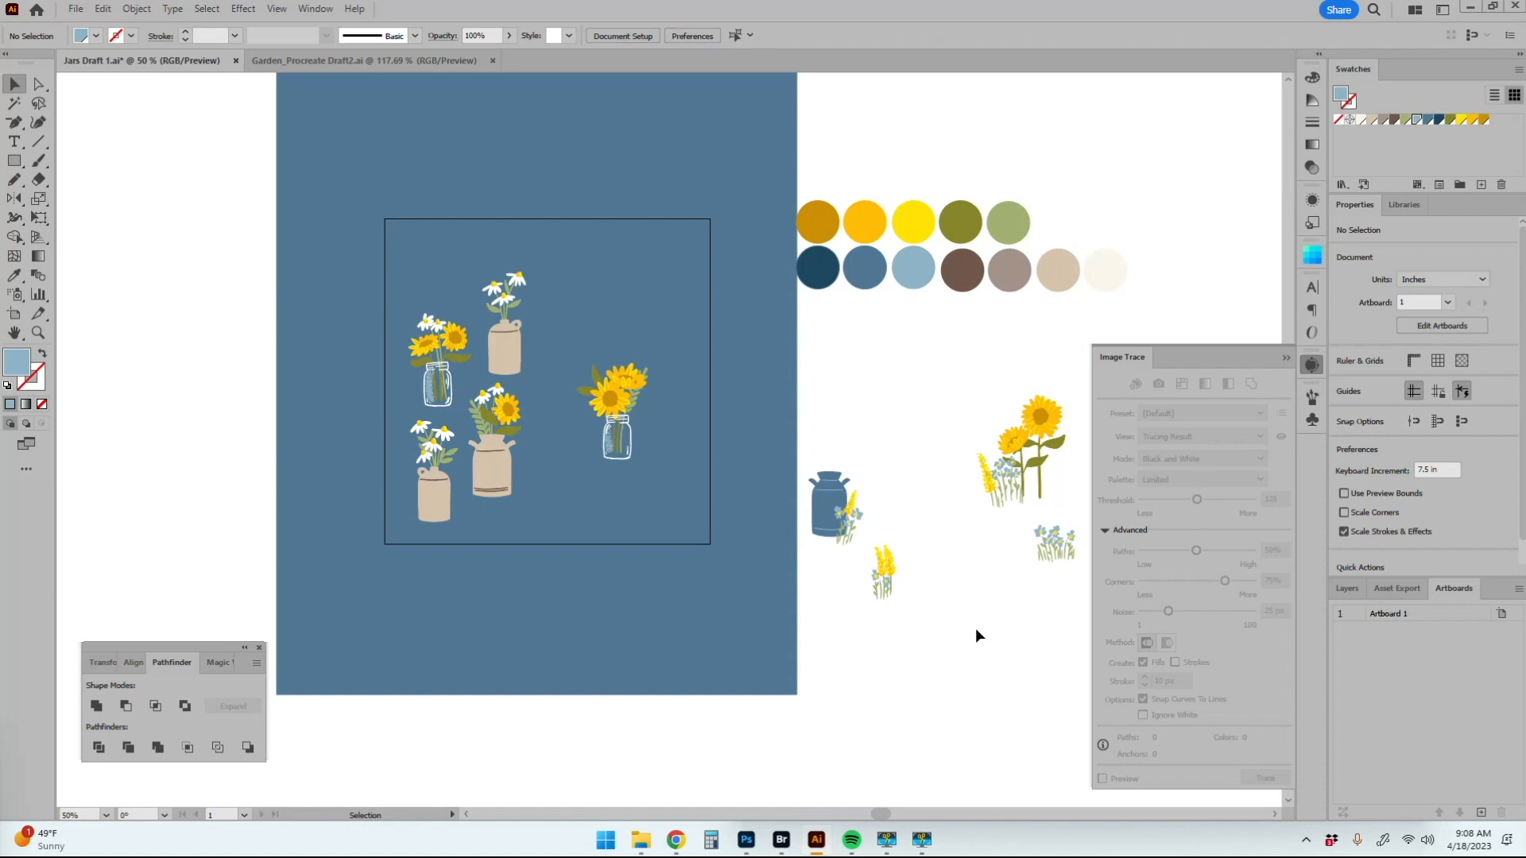
Step: Select all the jar and jug motifs on the artboard and scale them down together once more
left_click_drag(409, 285, 663, 500)
left_click_drag(660, 272, 623, 312)
left_click(668, 314)
Step: Resize Artboard 1 to 6.3 in wide by 6.3 in high
left_click(1500, 615)
type("6.3")
double_click(693, 269)
type("6.3")
left_click(793, 636)
Step: Move all the jar and jug motifs together up and to the right inside the smaller artboard
key("v")
left_click_drag(690, 685, 397, 296)
left_click_drag(593, 424, 612, 395)
left_click(632, 593)
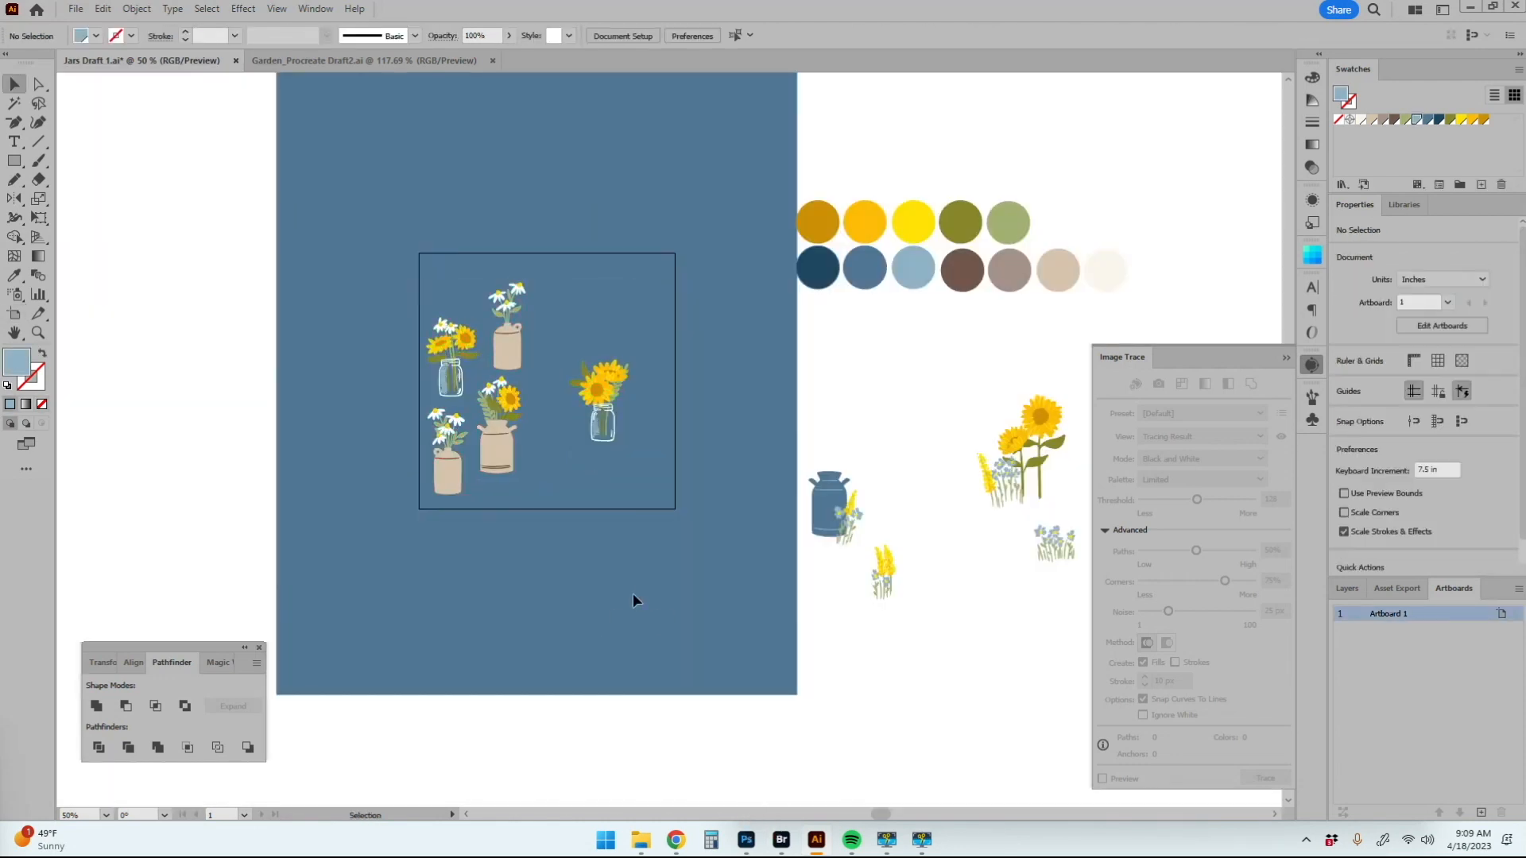
Step: Move the small blue wildflower cluster below the yellow wildflowers, close to the background's edge
key("h")
left_click_drag(671, 555, 497, 552)
key("v")
left_click_drag(894, 544, 680, 598)
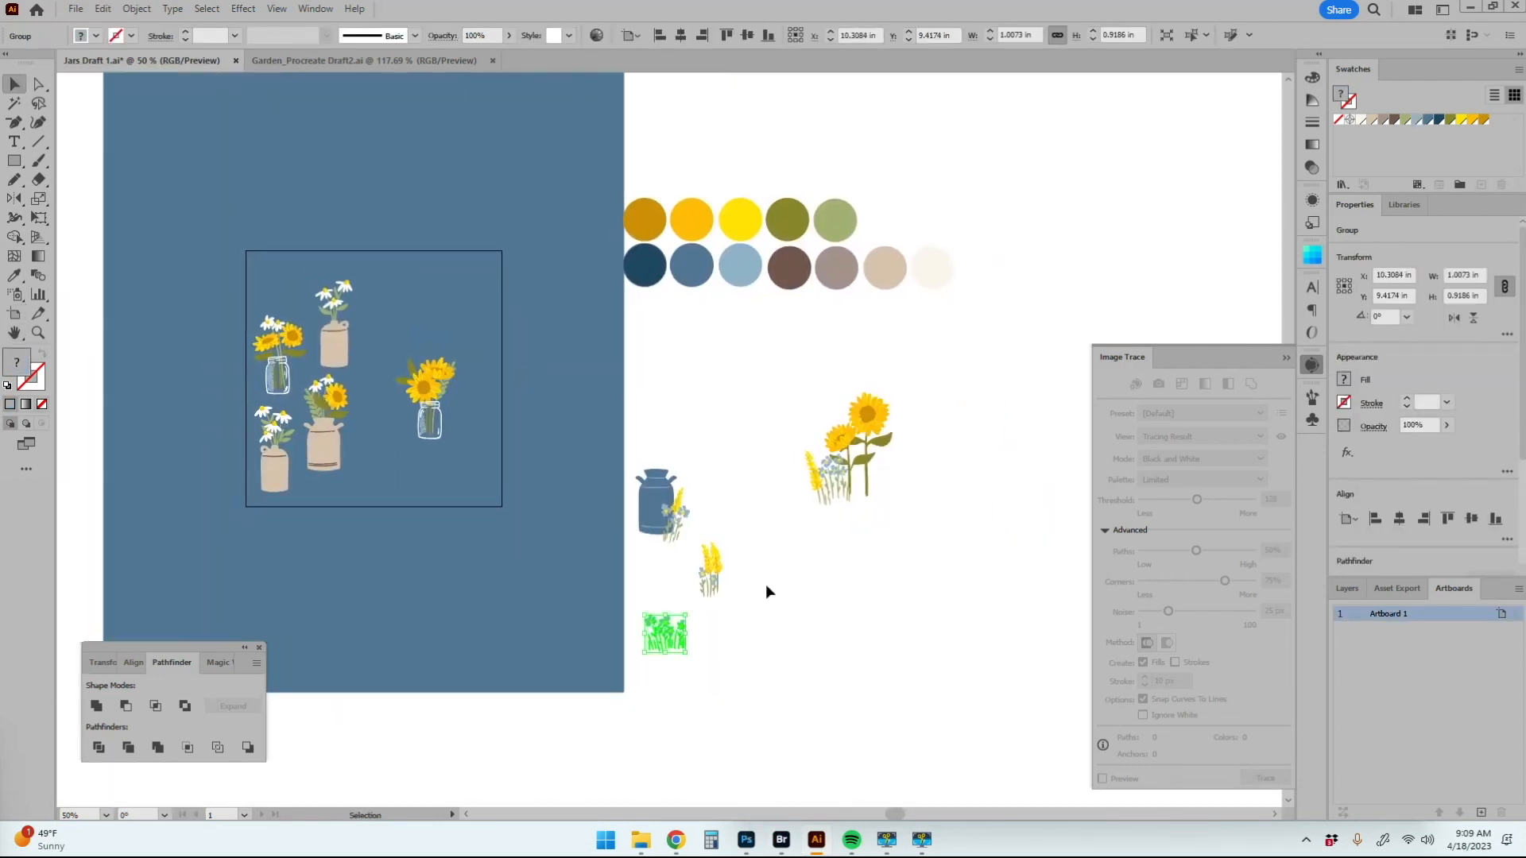
Step: Ungroup the sunflower cluster, separating the sunflowers from the wildflowers and placing the wildflowers at the background's edge above the blue milk can
left_click(866, 414)
left_click(137, 8)
left_click(162, 122)
left_click(904, 444)
left_click_drag(866, 417, 971, 475)
left_click_drag(816, 477, 623, 380)
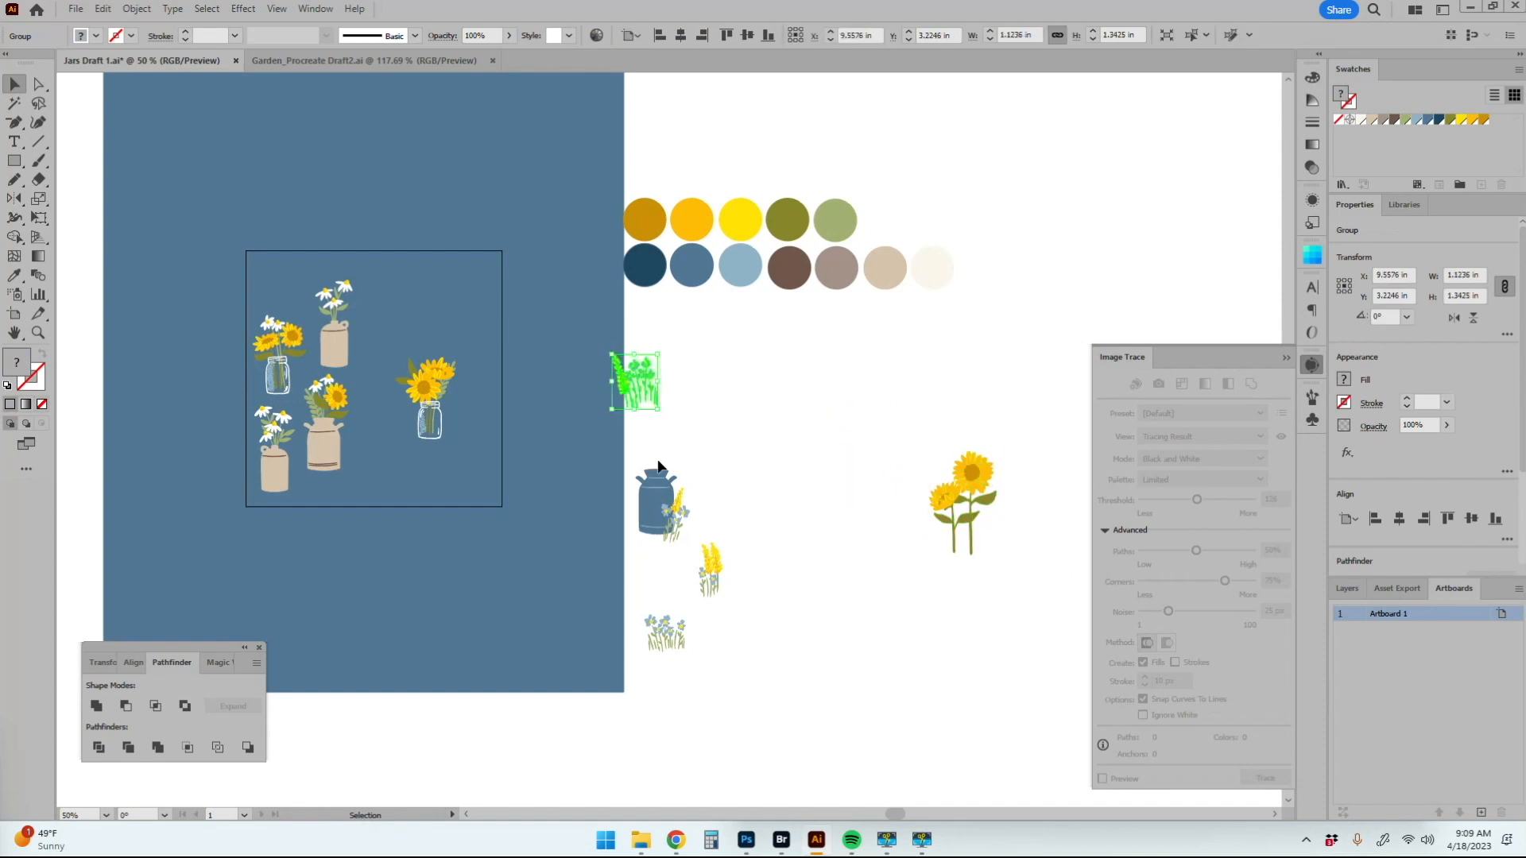
left_click(659, 463)
Step: Simplify and tidy the brown stripes near the base of the beige milk can
key("z")
left_click(540, 445)
left_click(540, 445)
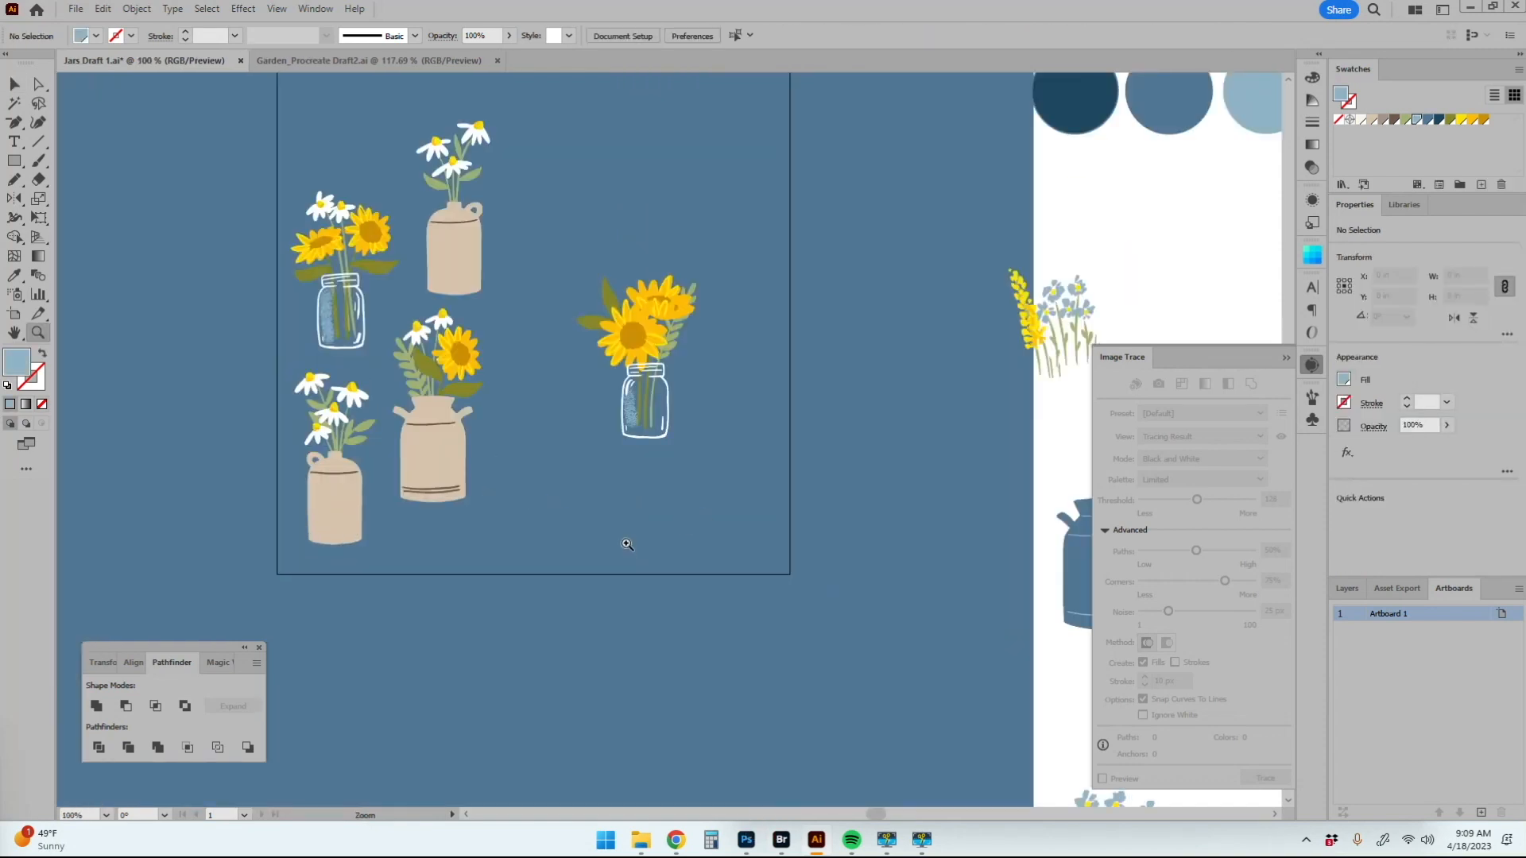
left_click(444, 491)
key("a")
left_click(671, 446)
key("z")
left_click(698, 406)
left_click(628, 405, "shift")
key("v")
left_click(739, 349)
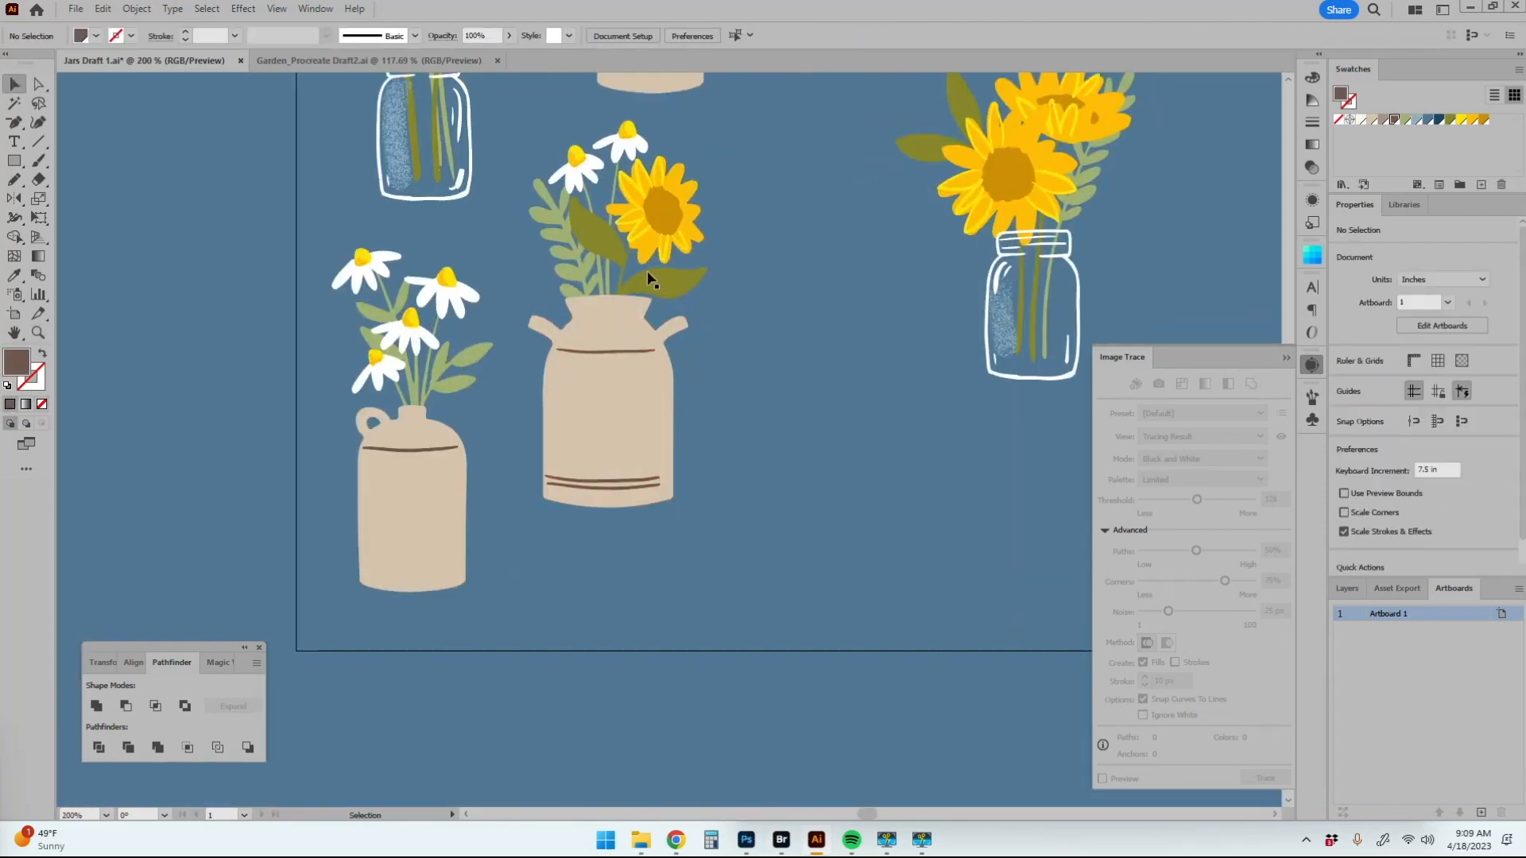
key("a")
left_click(612, 481)
left_click(136, 8)
mouse_move(209, 417)
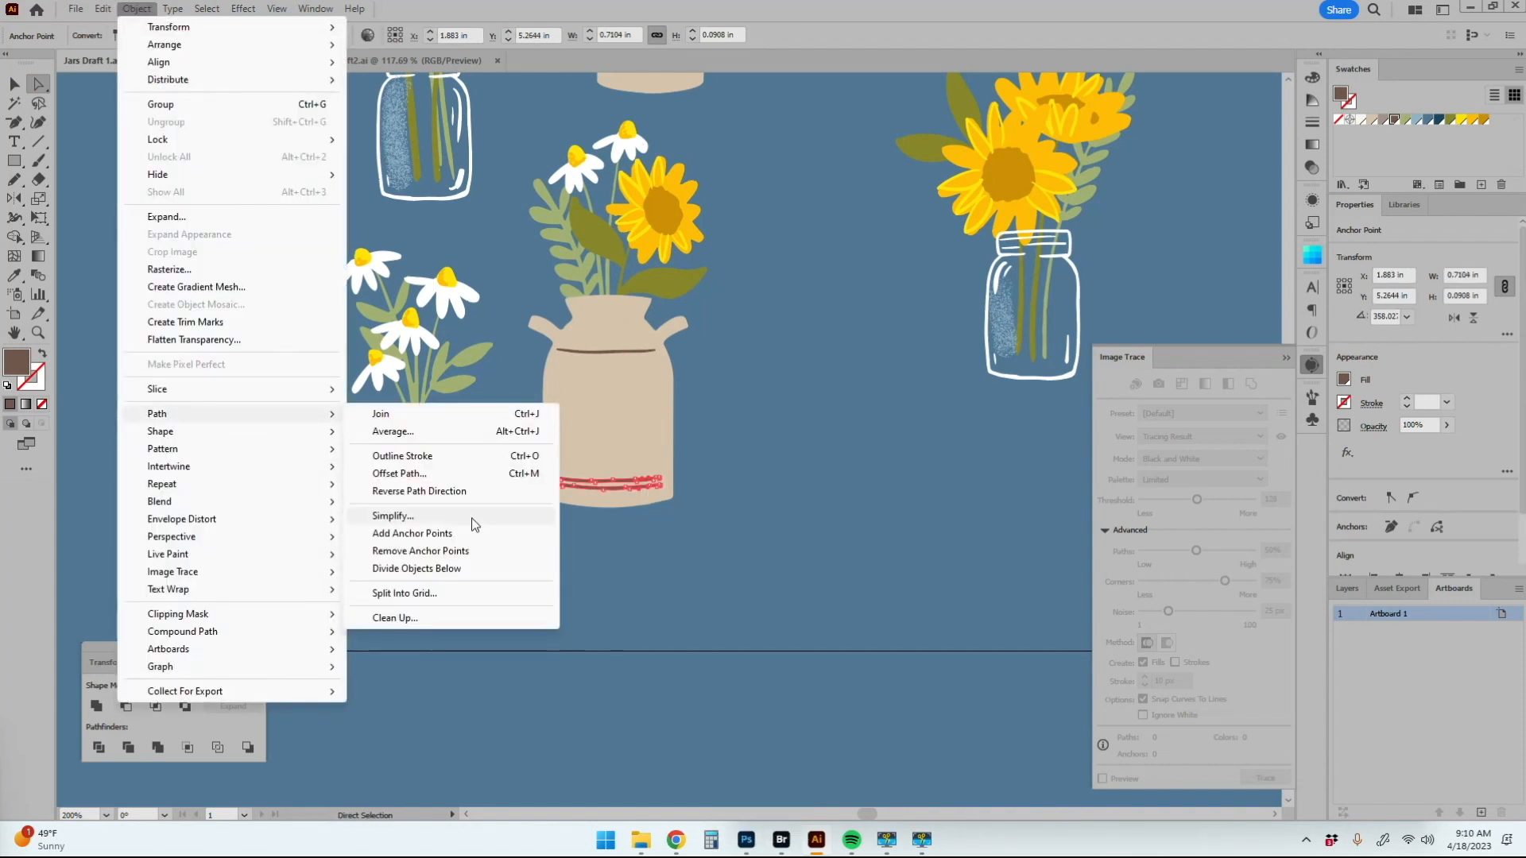
left_click(393, 516)
key("b")
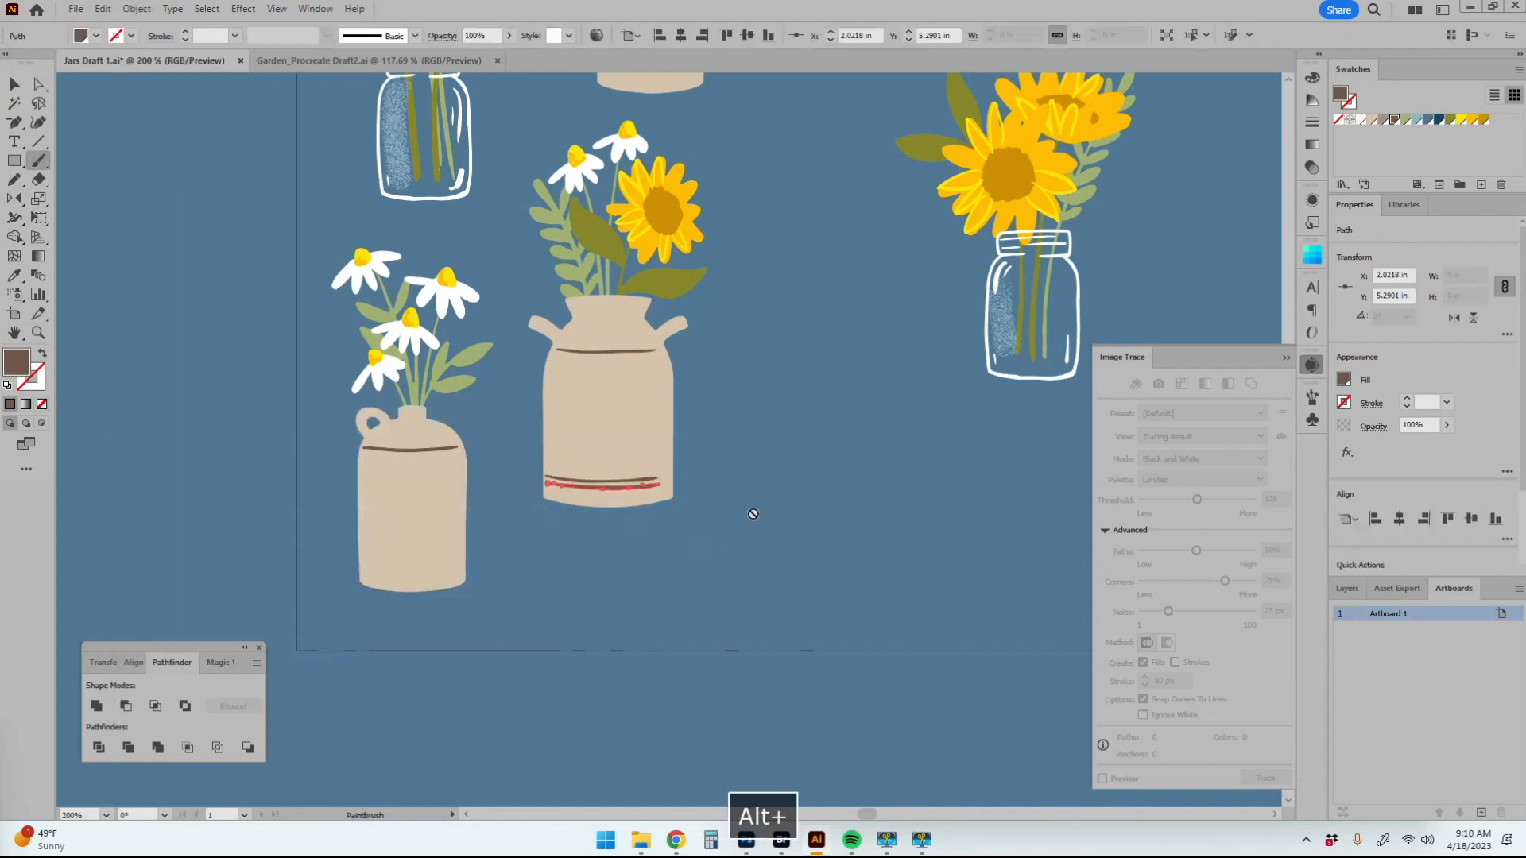
key("ctrl+shift+a")
Step: Scale down the two glass jar bouquets slightly on the artboard
key("z")
left_click(763, 523, "alt")
left_click(842, 588, "alt")
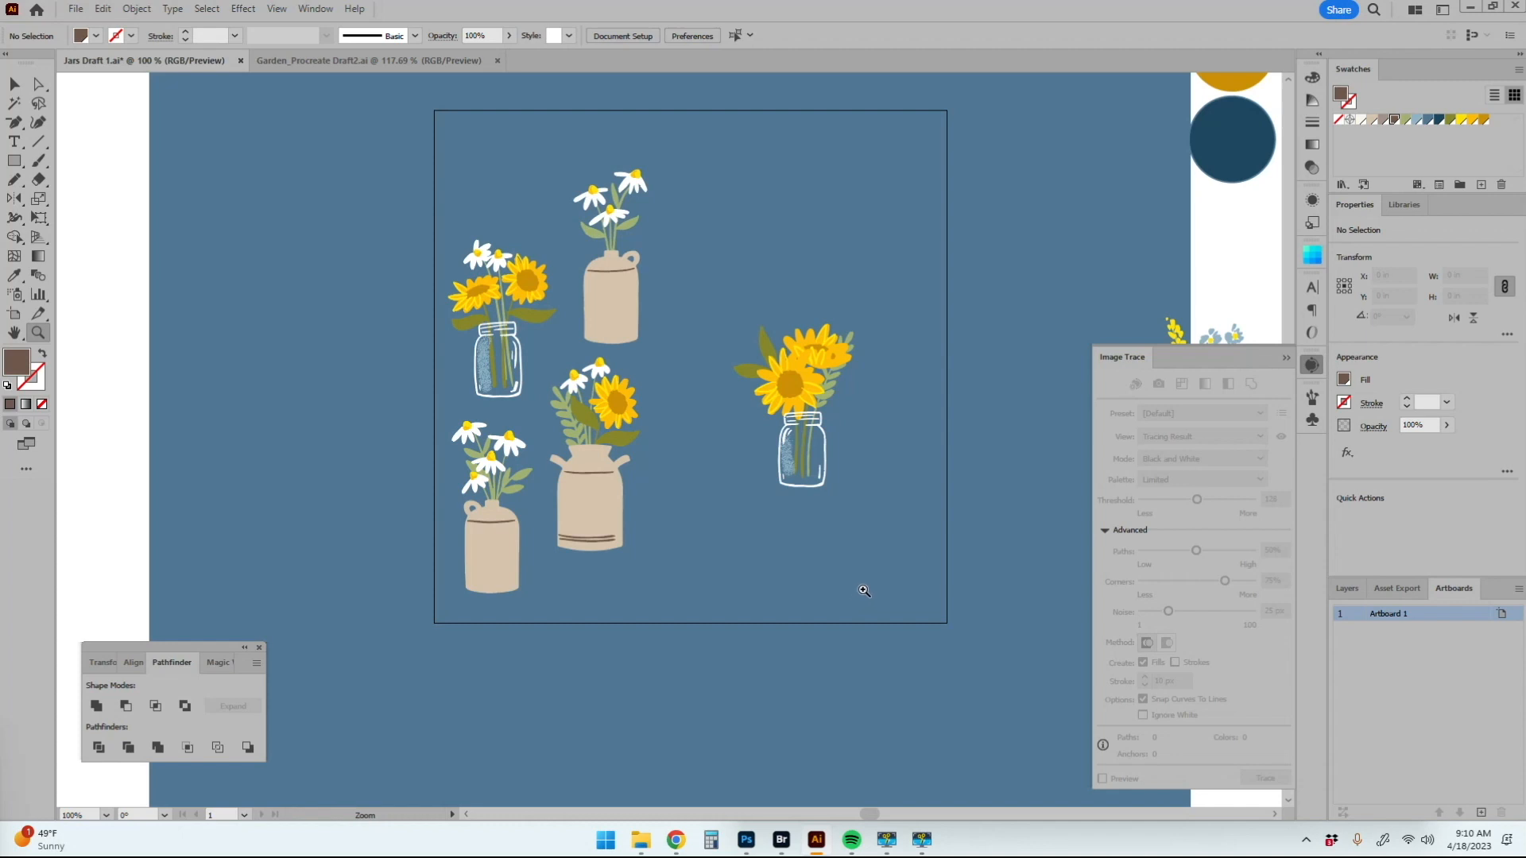
key("v")
left_click(791, 434)
left_click_drag(855, 324, 839, 344)
left_click(517, 350)
left_click_drag(556, 240, 543, 260)
left_click(868, 483)
Step: Ungroup the daisy and sunflower jar bouquet and enlarge its flowers relative to the glass jar
left_click(521, 299)
left_click(137, 9)
left_click(178, 122)
left_click(398, 484)
left_click_drag(436, 250, 540, 320)
left_click_drag(543, 260, 558, 242)
left_click_drag(529, 282, 521, 287)
key("z")
left_click(513, 296)
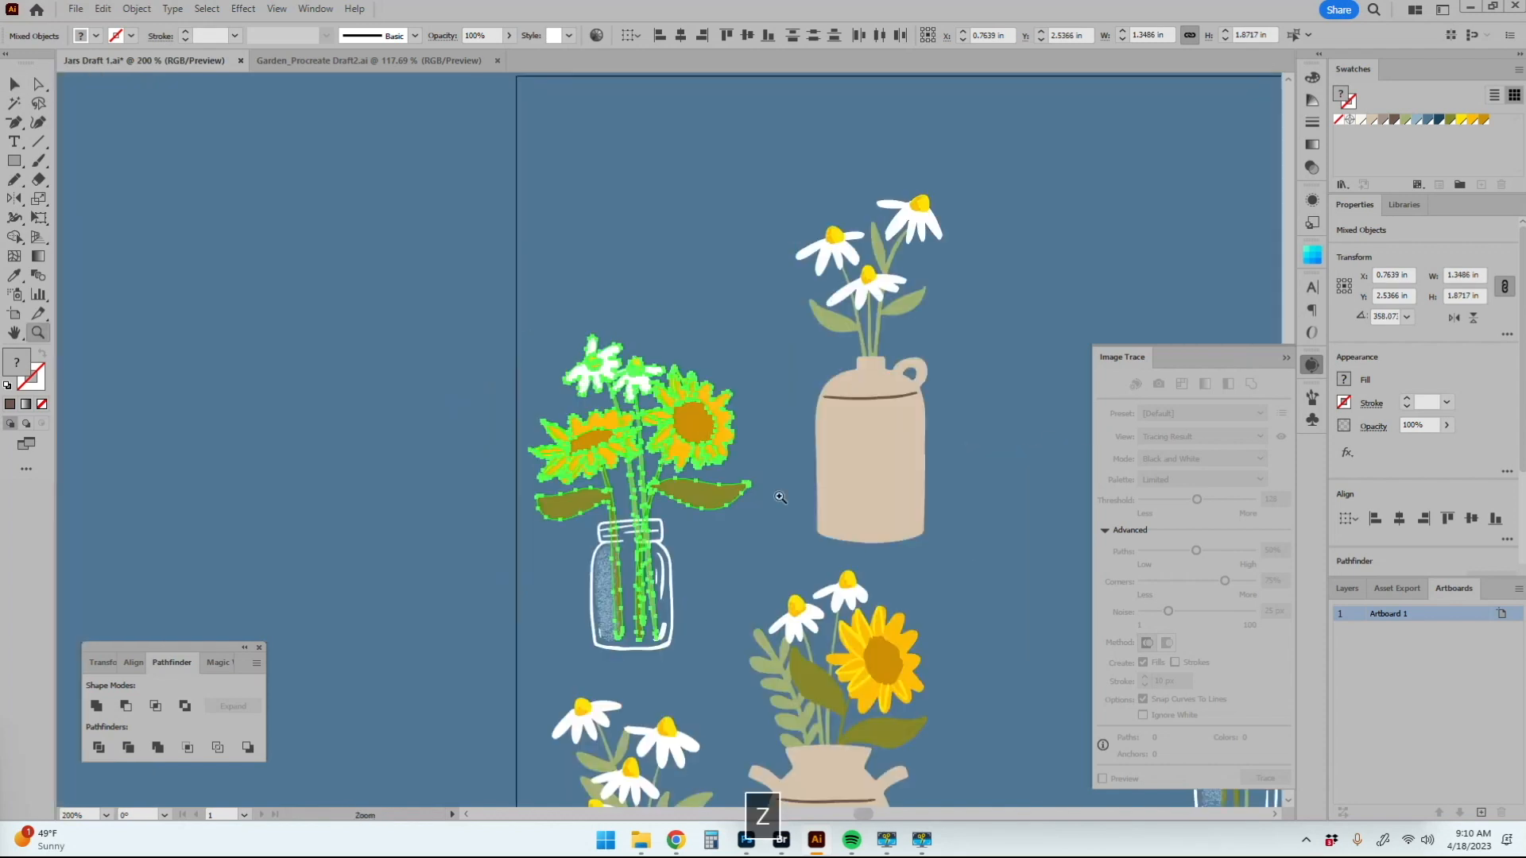
Step: Lower the daisies, sunflowers and leaves closer to the rim of their glass jar
key("ctrl+x")
key("v")
left_click(665, 512)
left_click_drag(718, 494, 718, 515)
left_click(718, 515)
key("a")
key("v")
Step: Enlarge both sunflower heads in the daisy and sunflower jar and tilt the left one slightly
mouse_move(736, 393)
left_mouse_down()
mouse_move(675, 461)
mouse_move(744, 384)
left_mouse_up()
key("a")
key("v")
left_click(576, 469)
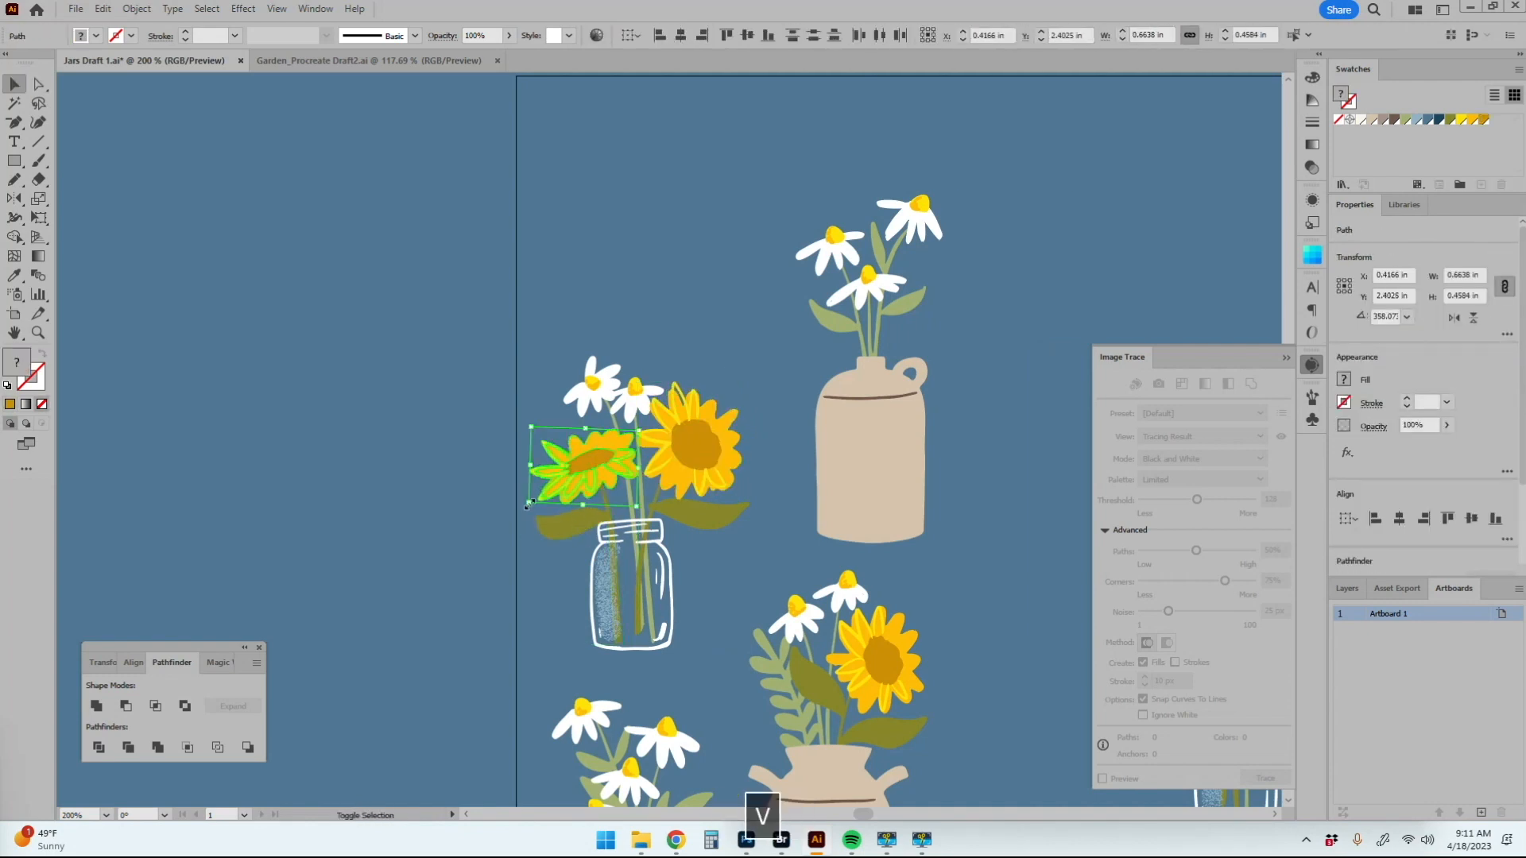
left_click_drag(600, 469, 604, 461)
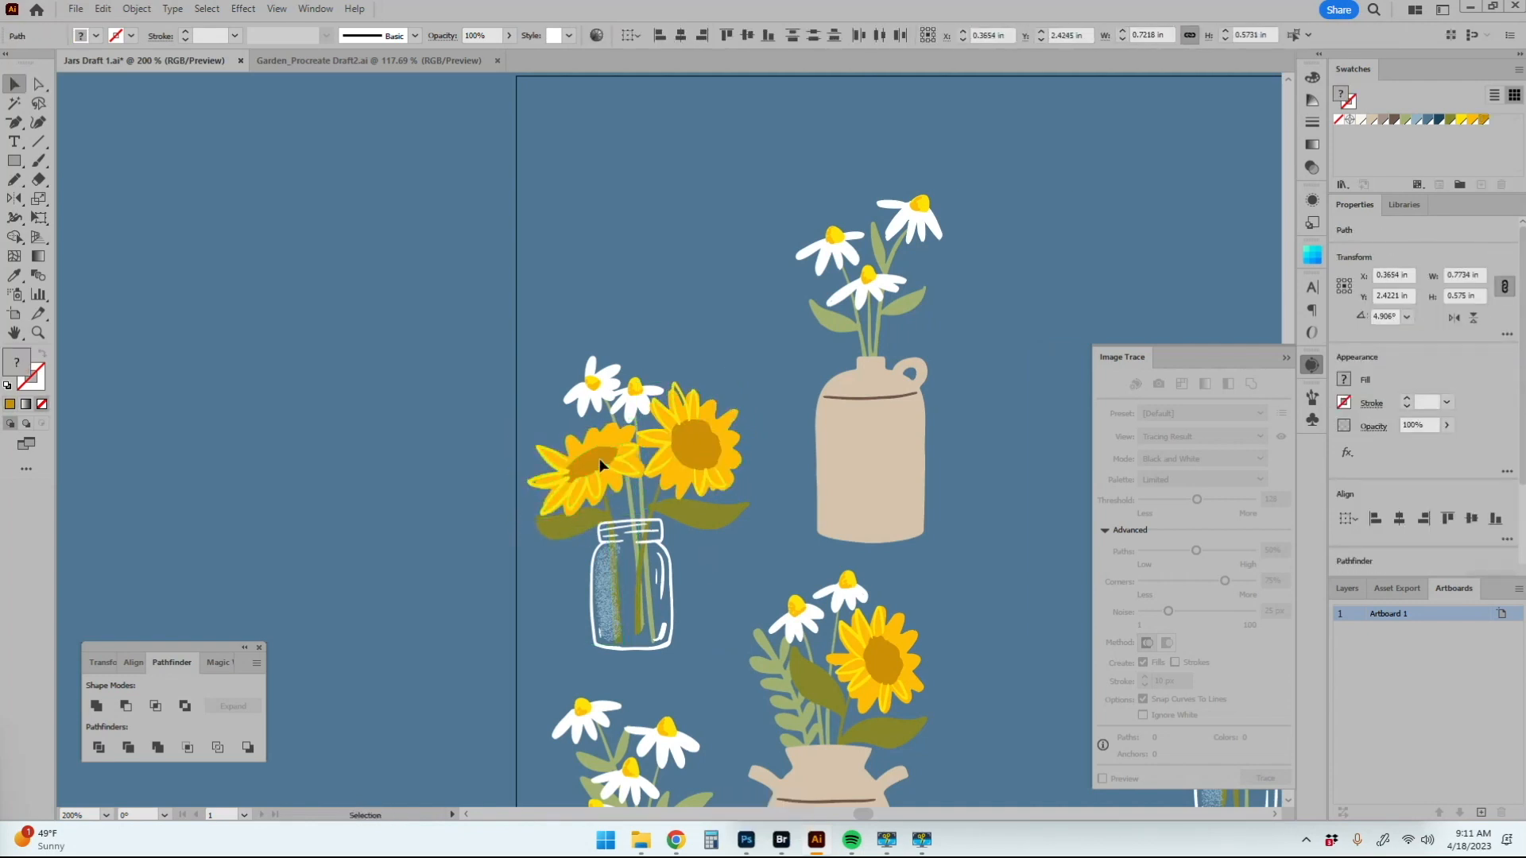
Step: Touch up the petal outline of the jar's left sunflower with the Pencil tool
key("z")
left_click(642, 471)
left_click(642, 471)
key("n")
key("ctrl+z")
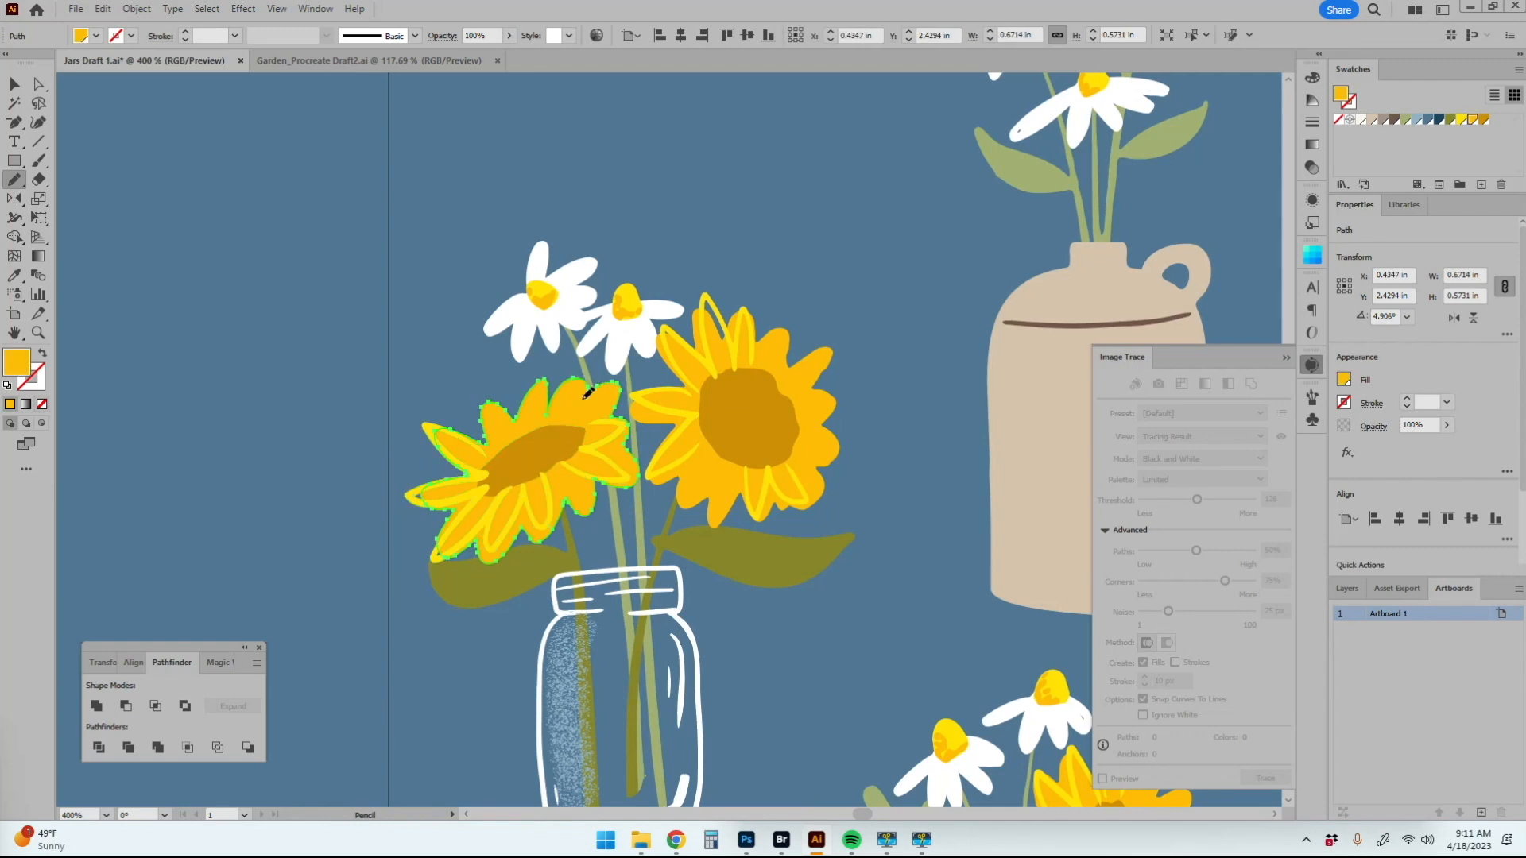
key("ctrl+shift+a")
scroll(624, 422, "down", 5)
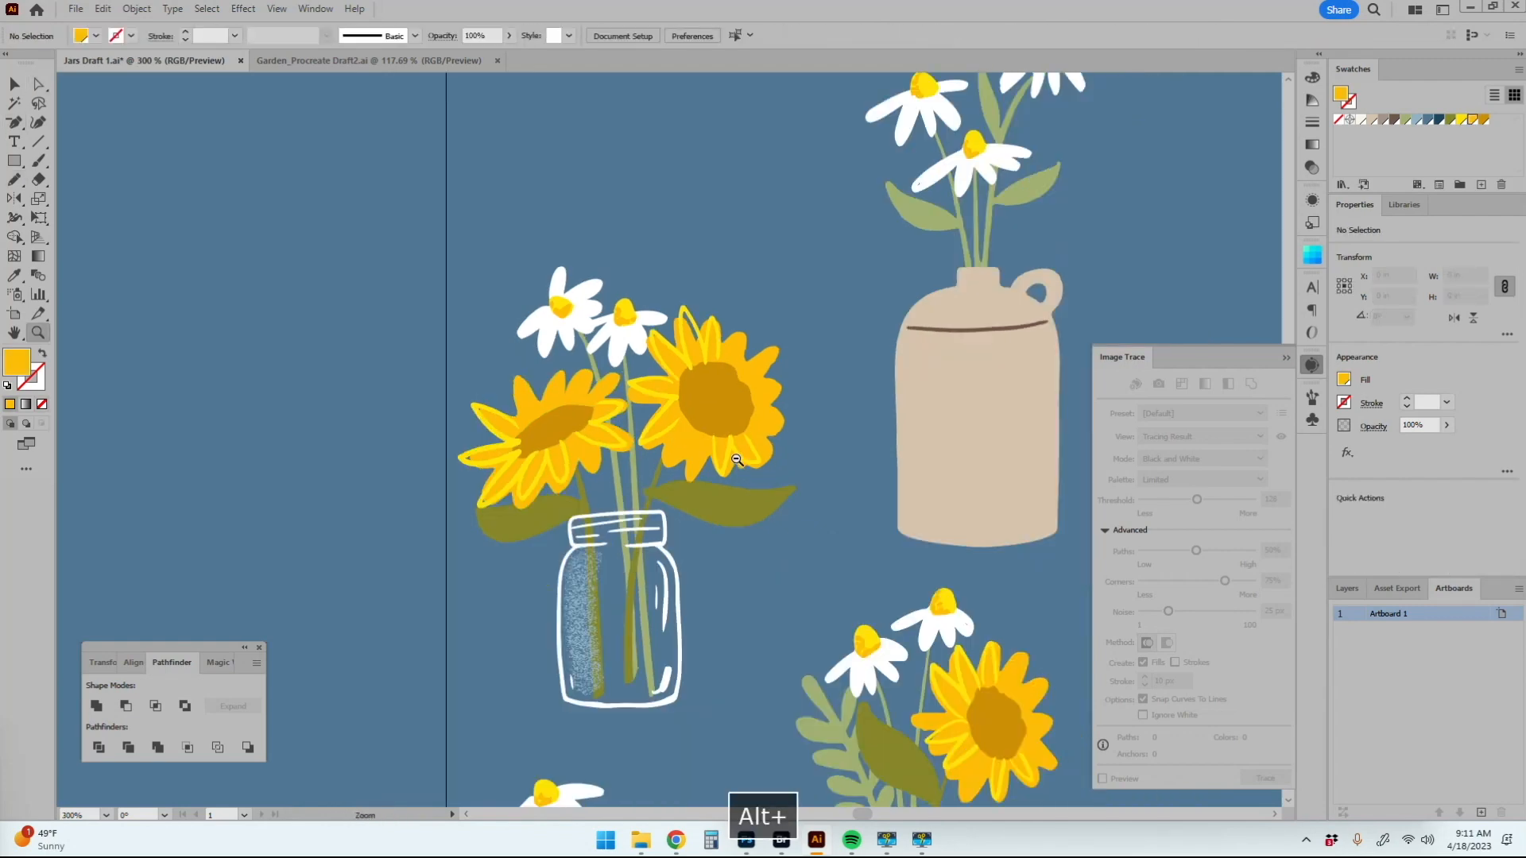
key("z")
left_click(712, 416)
left_click(711, 415)
key("v")
left_click(679, 574)
left_click(726, 628)
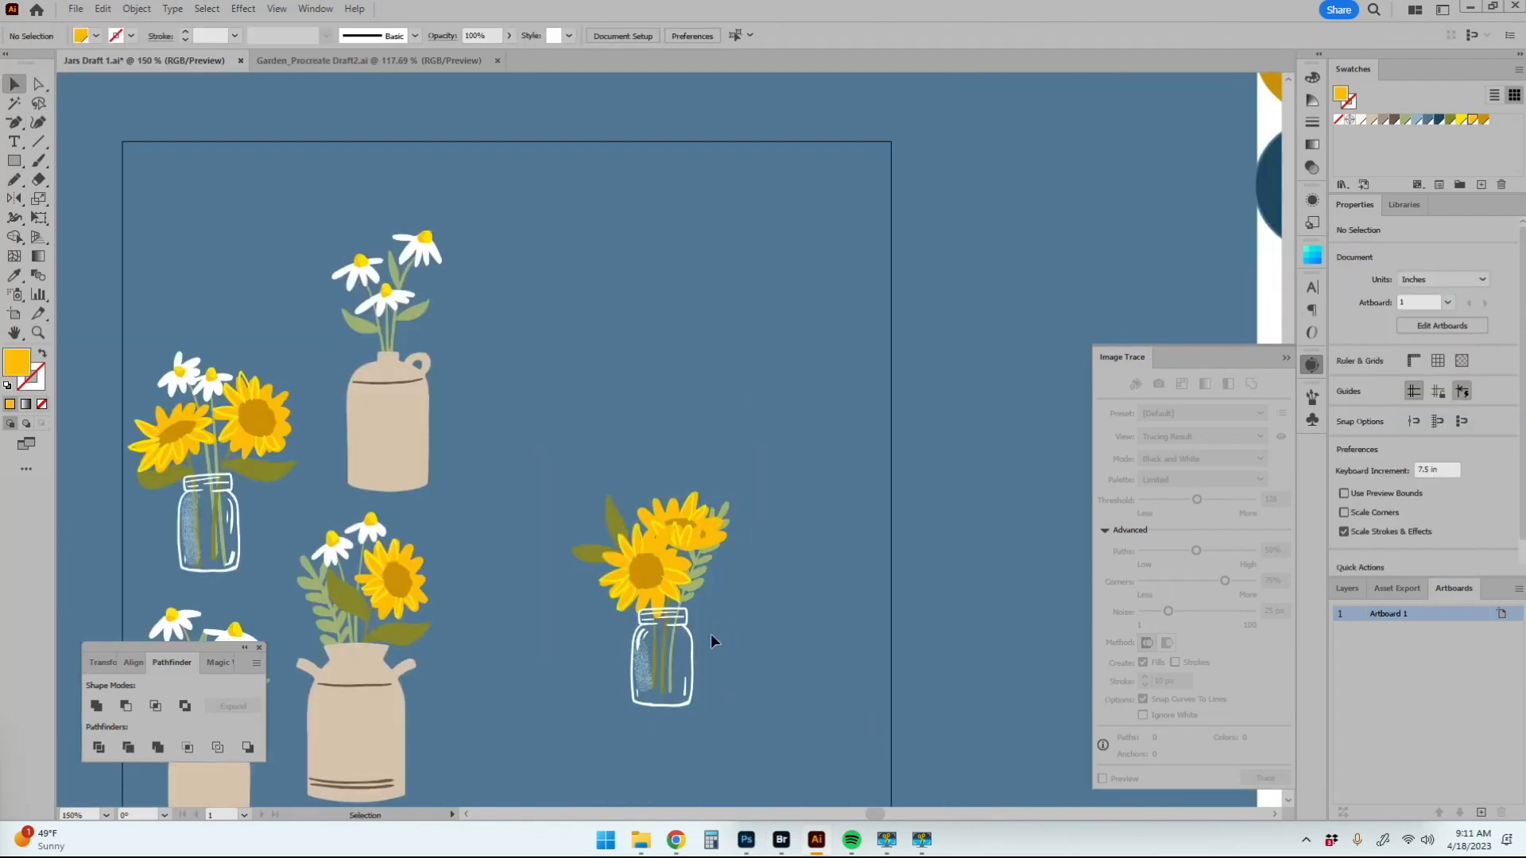
left_click(388, 316)
left_click(509, 445)
Step: Enlarge the beige milk can slightly and scale down both beige jugs beneath their daisies
key("z")
left_click(550, 526, "alt")
key("v")
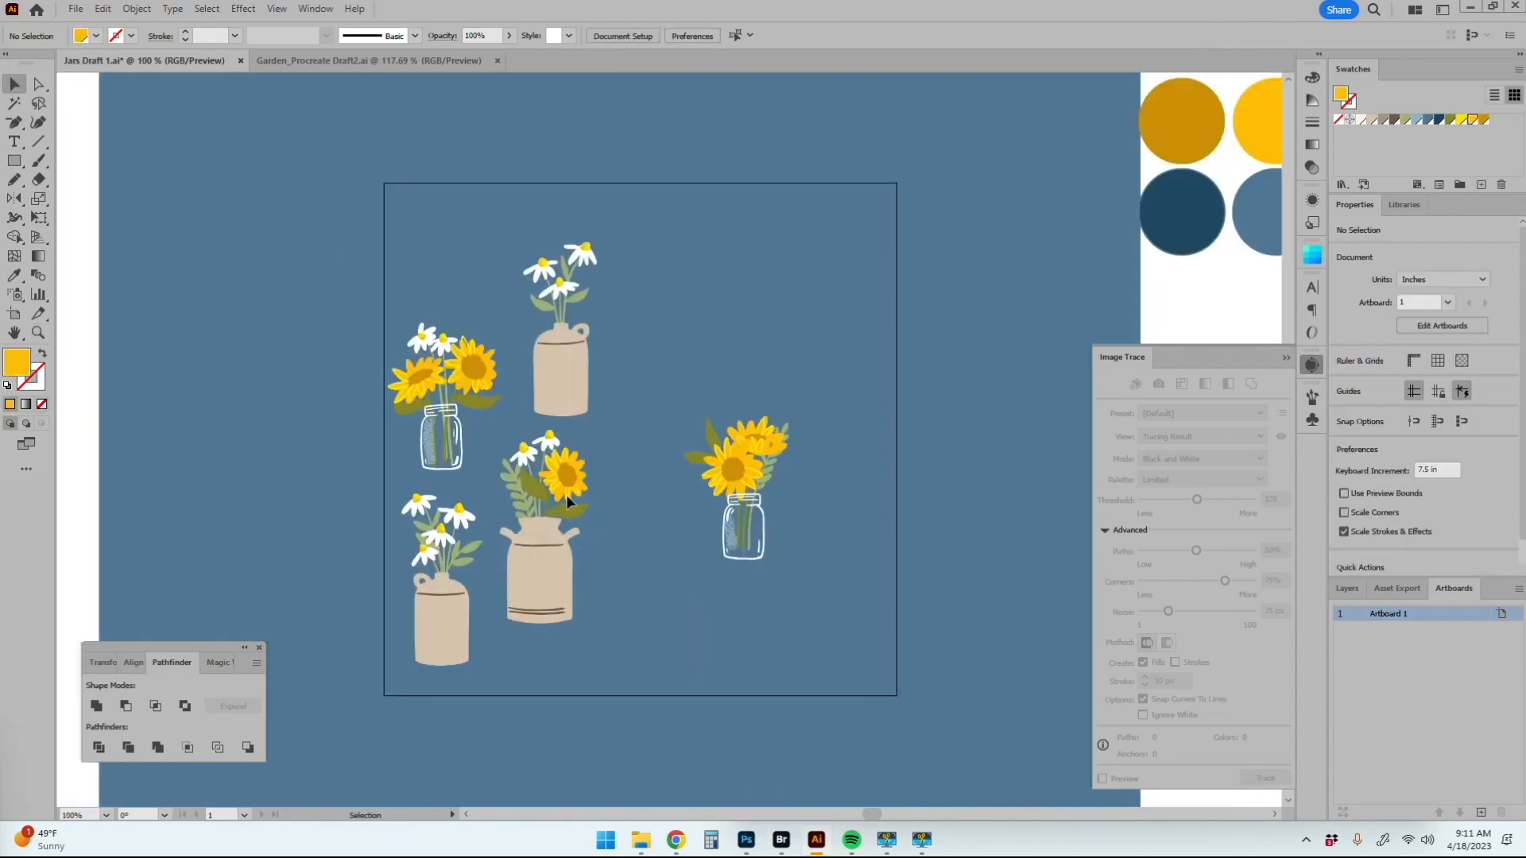
left_click(445, 624)
left_click(542, 580)
left_click_drag(580, 625, 587, 634)
left_click_drag(551, 583, 547, 585)
left_click(444, 624)
left_click_drag(470, 666, 447, 620)
left_click(563, 375)
left_click_drag(592, 423, 585, 403)
left_click(889, 689)
Step: Separate the side-facing sunflower from the garden sunflowers and move it onto the artboard beside the milk can
key("v")
key("h")
left_click_drag(785, 608, 420, 344)
left_click_drag(1018, 437, 343, 466)
key("v")
left_click_drag(757, 450, 352, 314)
key("g")
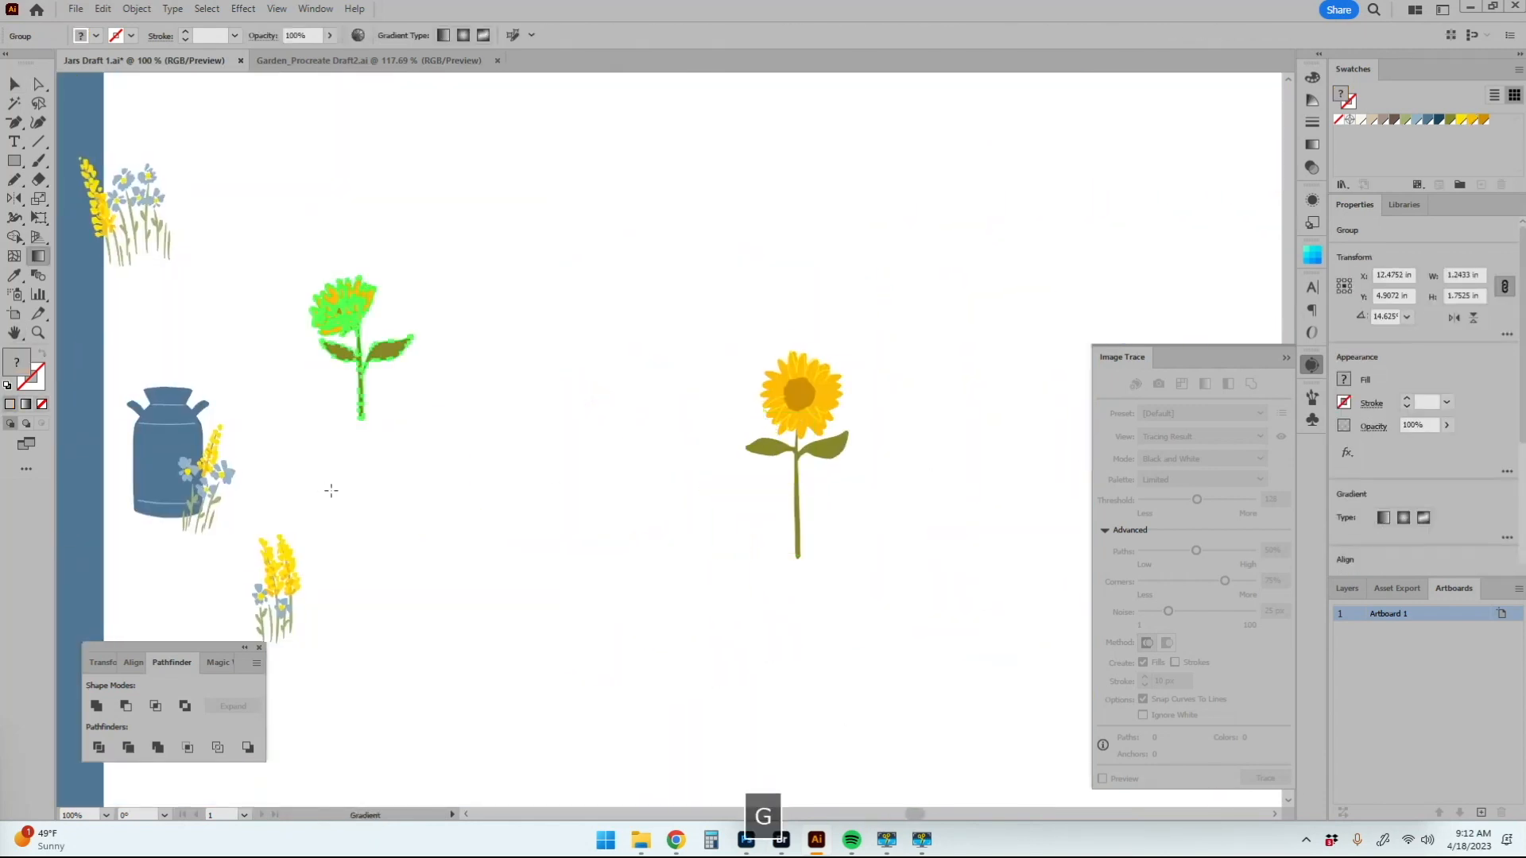
key("h")
left_click_drag(342, 480, 1007, 569)
key("v")
left_click_drag(1019, 388, 296, 412)
Step: Remove both leaves from the stem of the side-facing sunflower
key("z")
left_click(314, 360)
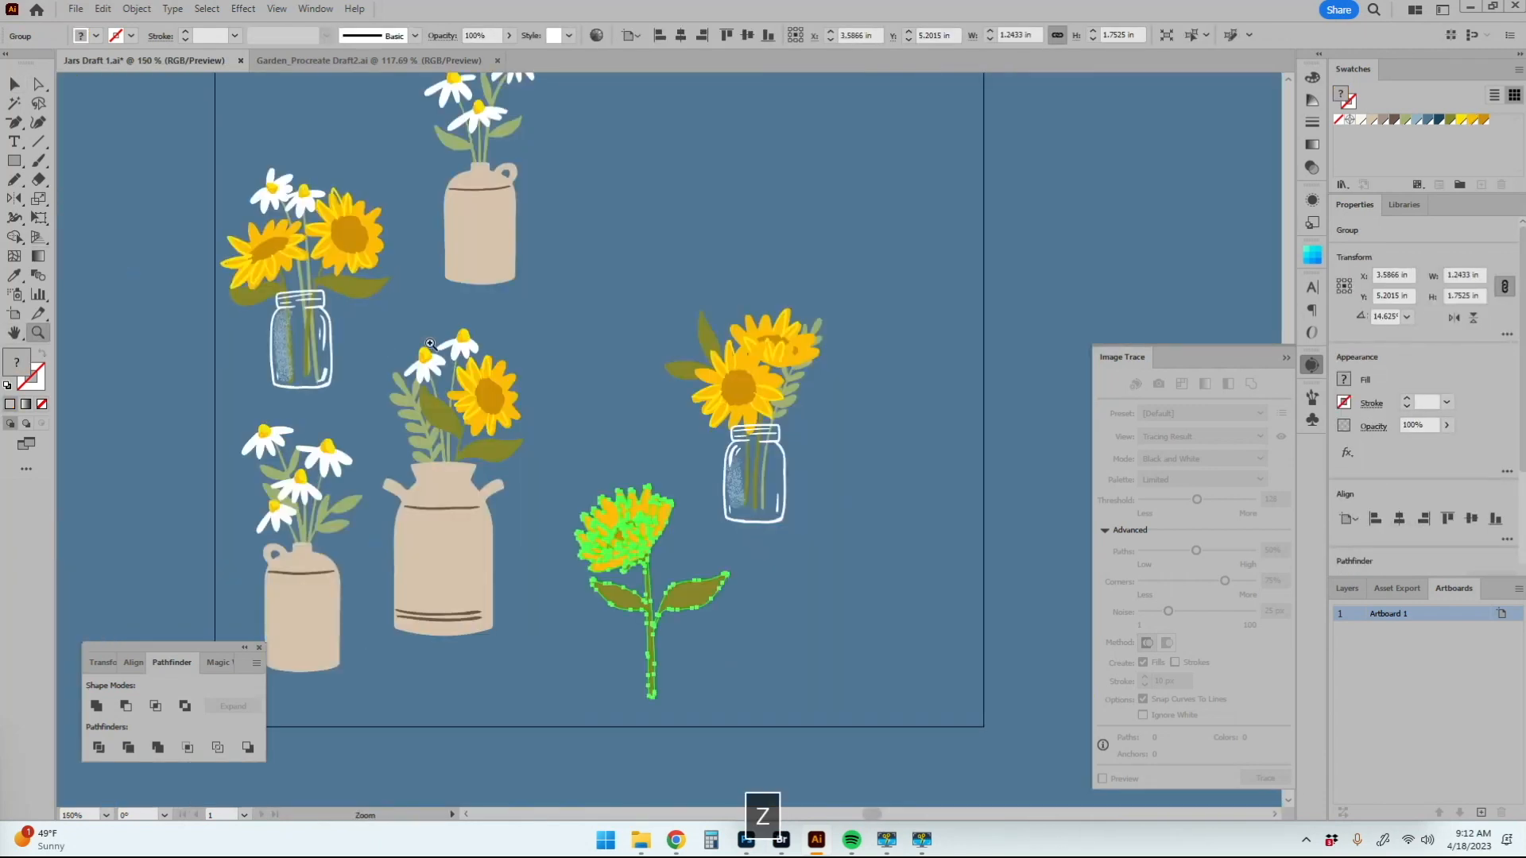
key("a")
left_click(690, 596)
key("ctrl+x")
key("z")
left_click(660, 524)
key("a")
left_click(636, 465)
left_click(587, 461, "shift")
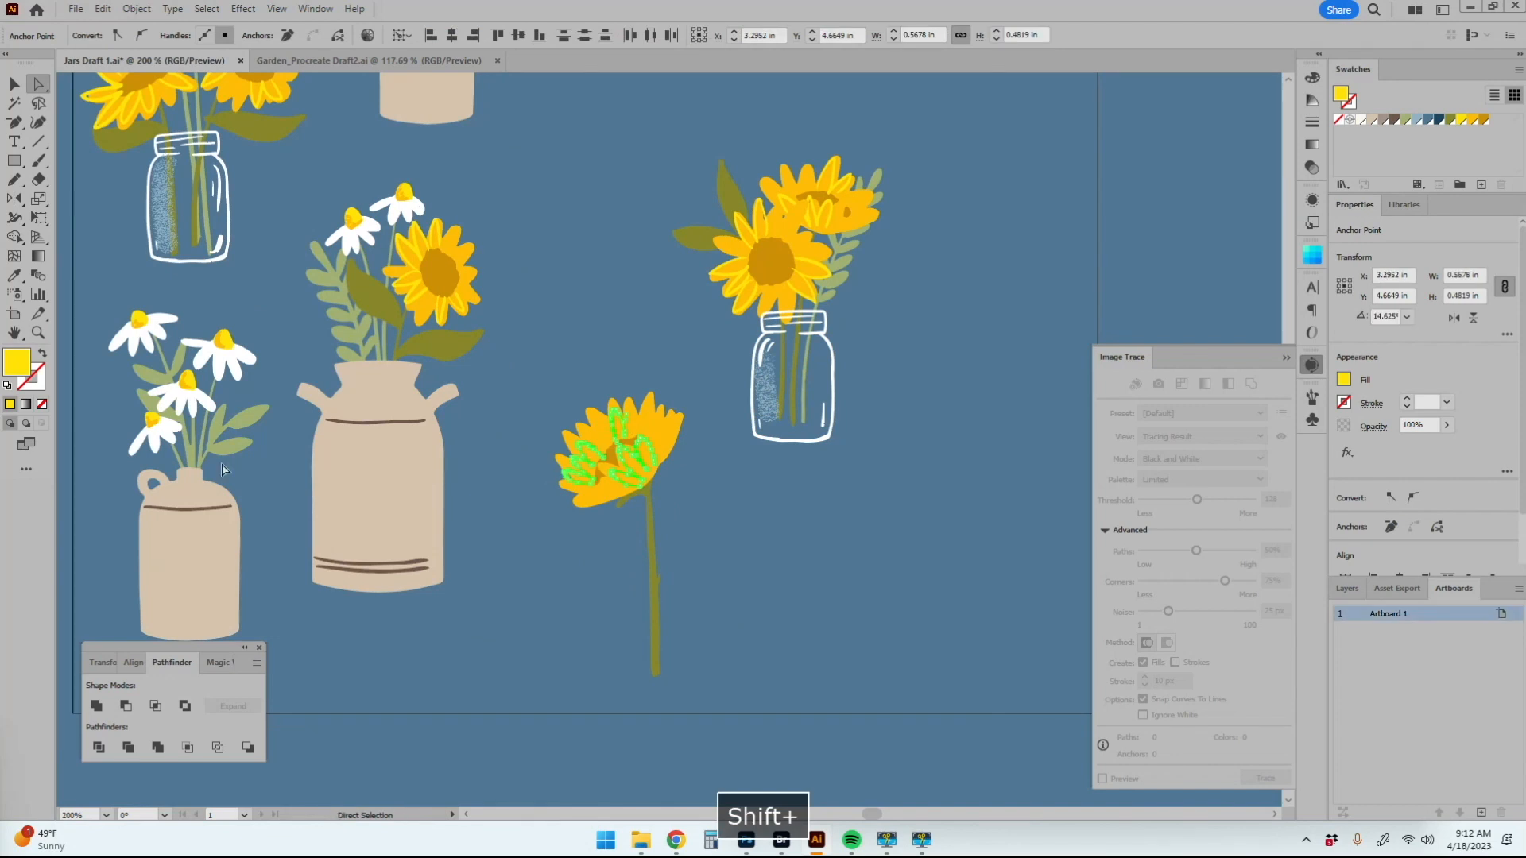
key("ctrl+shift+a")
Step: Move the side-facing sunflower closer to the milk can, mirror it horizontally and rotate it slightly
key("v")
left_click(667, 421)
left_click_drag(664, 497, 593, 392)
key("ctrl+alt+r")
left_click(767, 518)
left_click_drag(628, 329, 610, 372)
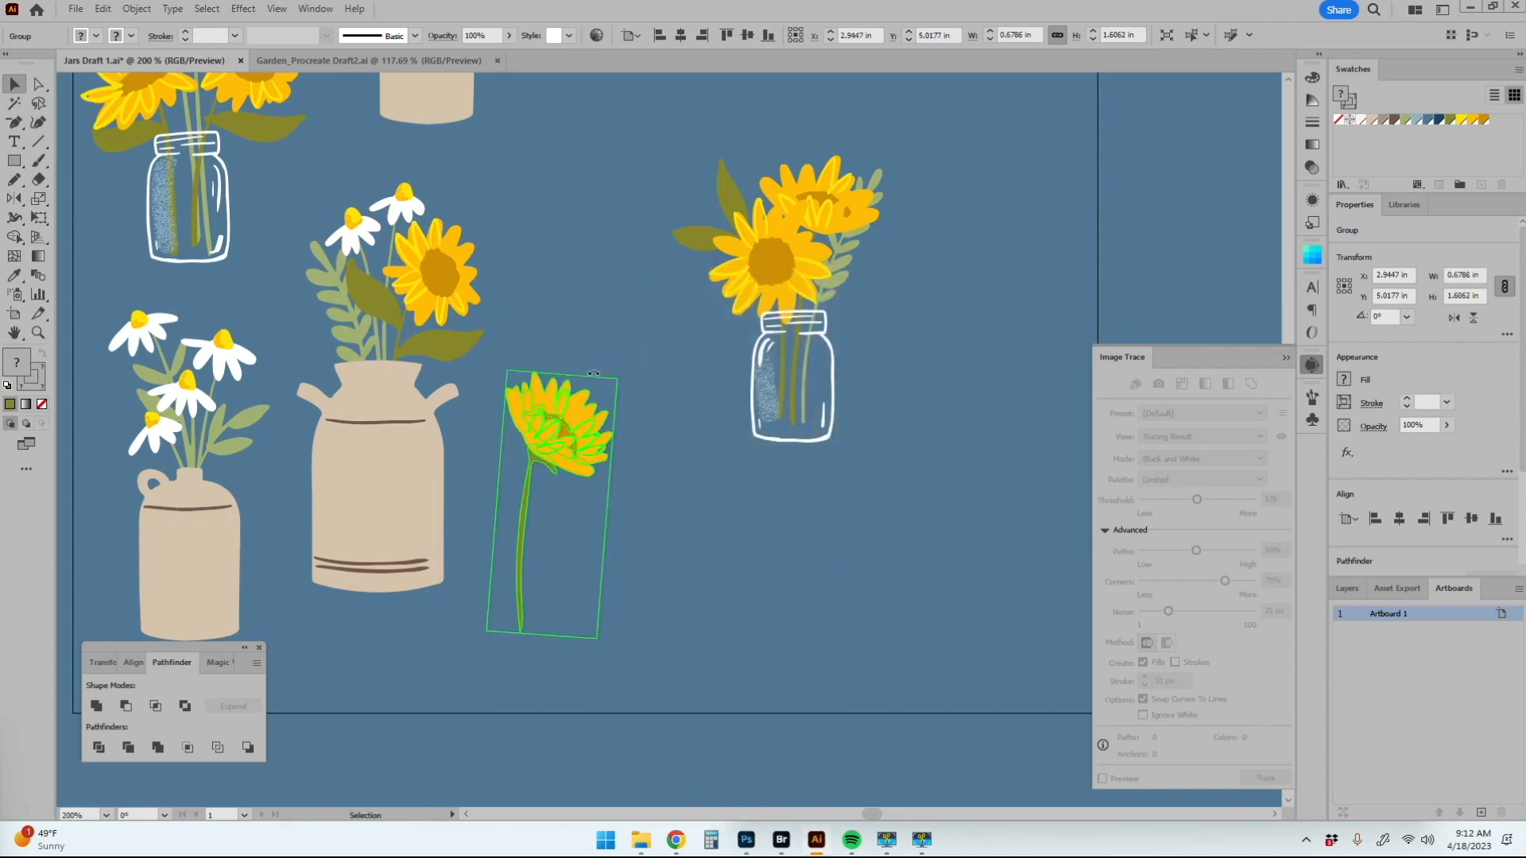
Step: Place the side-facing sunflower at the left of the milk can's bouquet and mirror it so it leans outward
left_click_drag(564, 442, 459, 200)
left_click_drag(427, 339, 570, 339)
left_click_drag(626, 269, 609, 310)
left_click_drag(572, 348, 434, 341)
left_click_drag(446, 237, 460, 214)
left_click_drag(421, 344, 312, 324)
key("ctrl+alt+r")
left_click(768, 518)
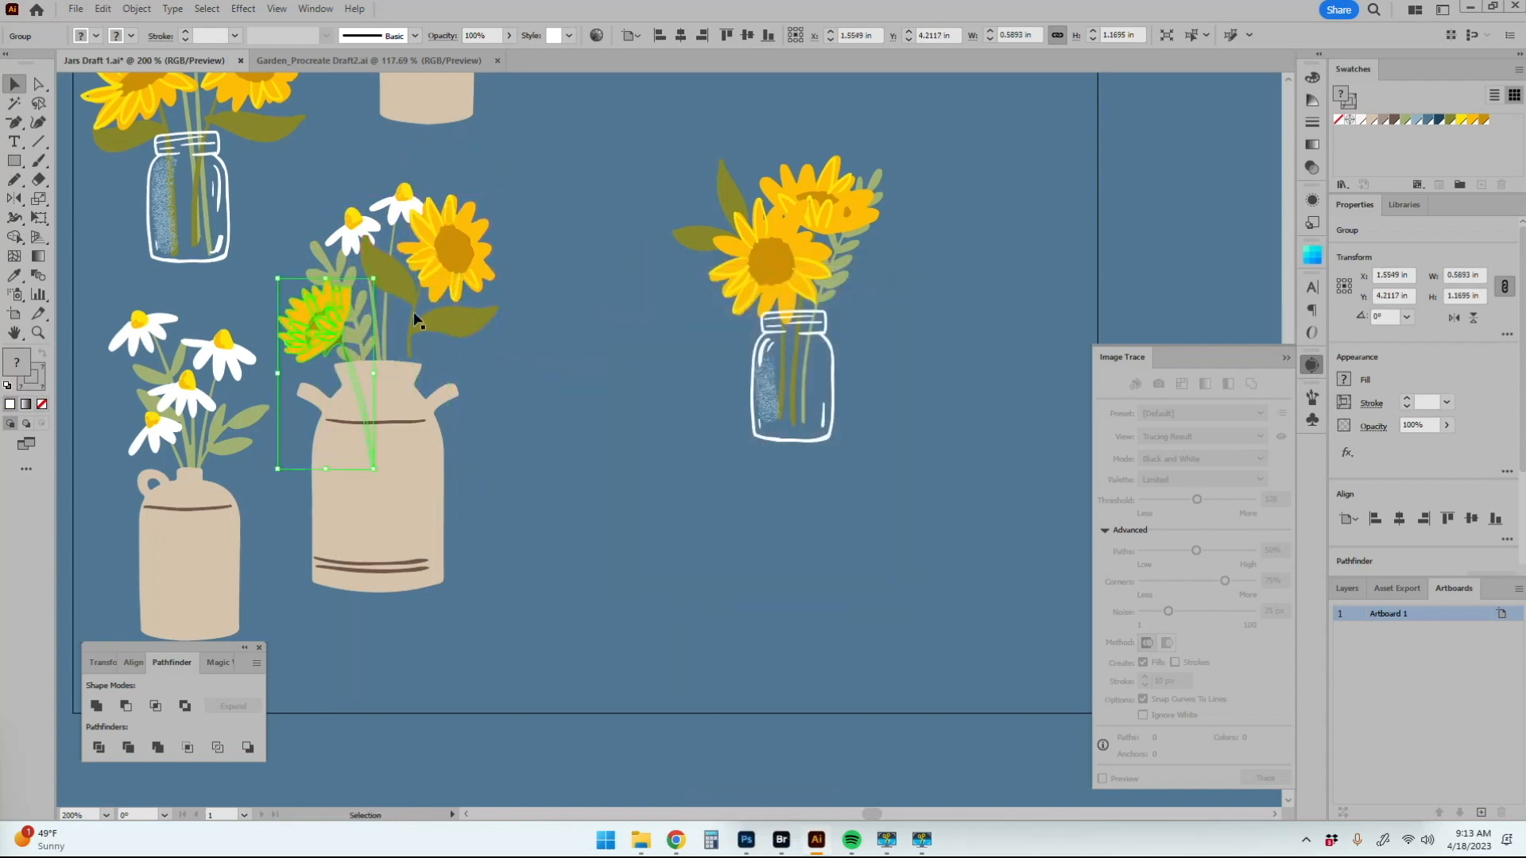
Step: Rearrange the sunflowers and daisies in the milk can into a tighter bouquet
left_click_drag(448, 258, 440, 297)
left_click(704, 531)
left_click(322, 256)
key("a")
key("v")
left_click_drag(406, 206, 426, 202)
left_click_drag(313, 330, 322, 300)
Step: Draw an olive green leaf beneath the milk can's left sunflower with the Pencil tool
key("ctrl+equal")
key("a")
left_click(628, 398)
left_click(658, 368)
key("n")
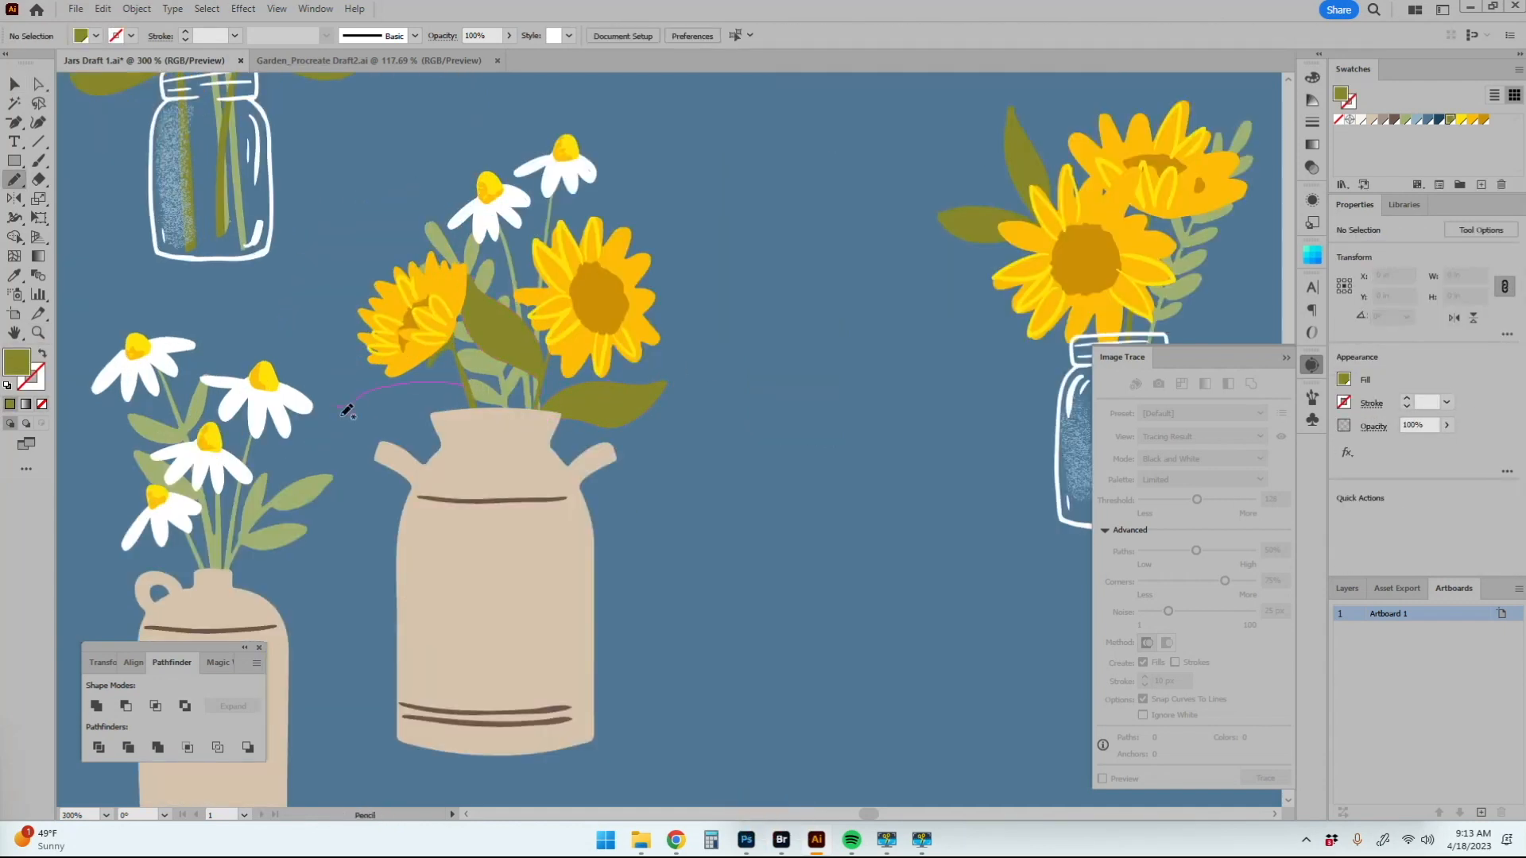
left_click_drag(337, 407, 337, 405)
left_click(527, 337)
scroll(668, 453, "down", 4)
key("v")
left_click(545, 414)
left_click(772, 524)
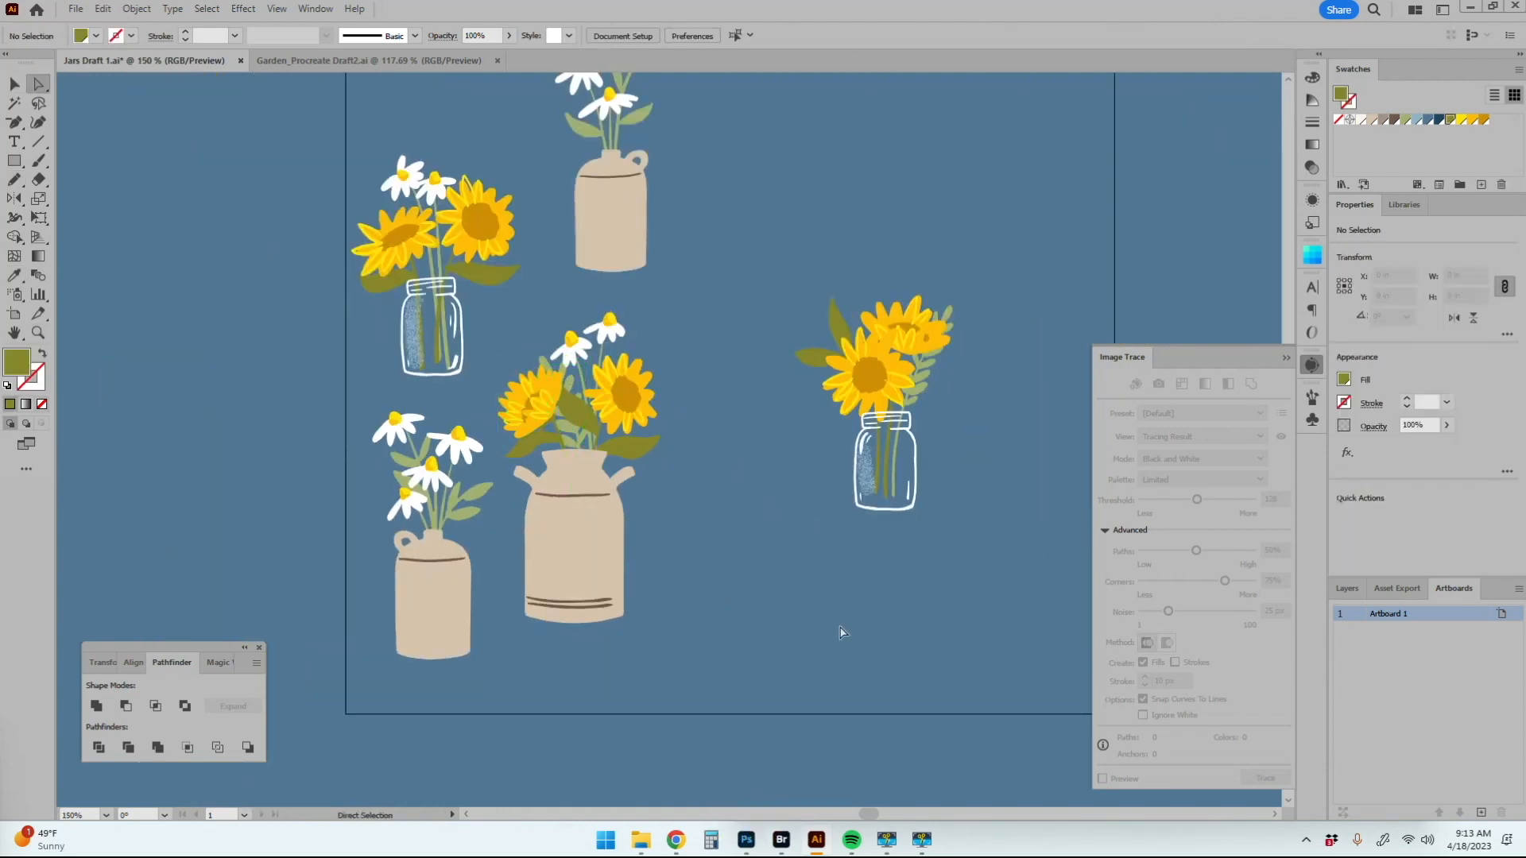
Step: Group the lower milk can together with its sunflower and daisy bouquet
left_click(551, 619)
key("ctrl+g")
left_click(736, 669)
Step: Remove an unneeded piece from the spare flowers below the artboard and ungroup the remaining flowers
scroll(783, 638, "down", 2)
left_click_drag(745, 404, 483, 714)
left_click_drag(546, 350, 403, 688)
mouse_move(546, 431)
left_mouse_down()
mouse_move(557, 709)
mouse_move(709, 646)
left_mouse_up()
left_click(408, 704)
key("ctrl+x")
key("v")
left_click(484, 728)
left_click(137, 10)
left_click(159, 125)
Step: Spread the spare sunflowers and daisies apart in the empty area below the artboard
left_click_drag(477, 735, 424, 746)
left_click_drag(395, 702, 389, 741)
left_click(625, 644)
mouse_move(477, 694)
left_mouse_down()
mouse_move(461, 705)
mouse_move(492, 639)
left_mouse_up()
left_click_drag(424, 652, 460, 613)
left_click_drag(387, 659, 362, 653)
key("h")
left_click_drag(718, 569, 517, 463)
key("v")
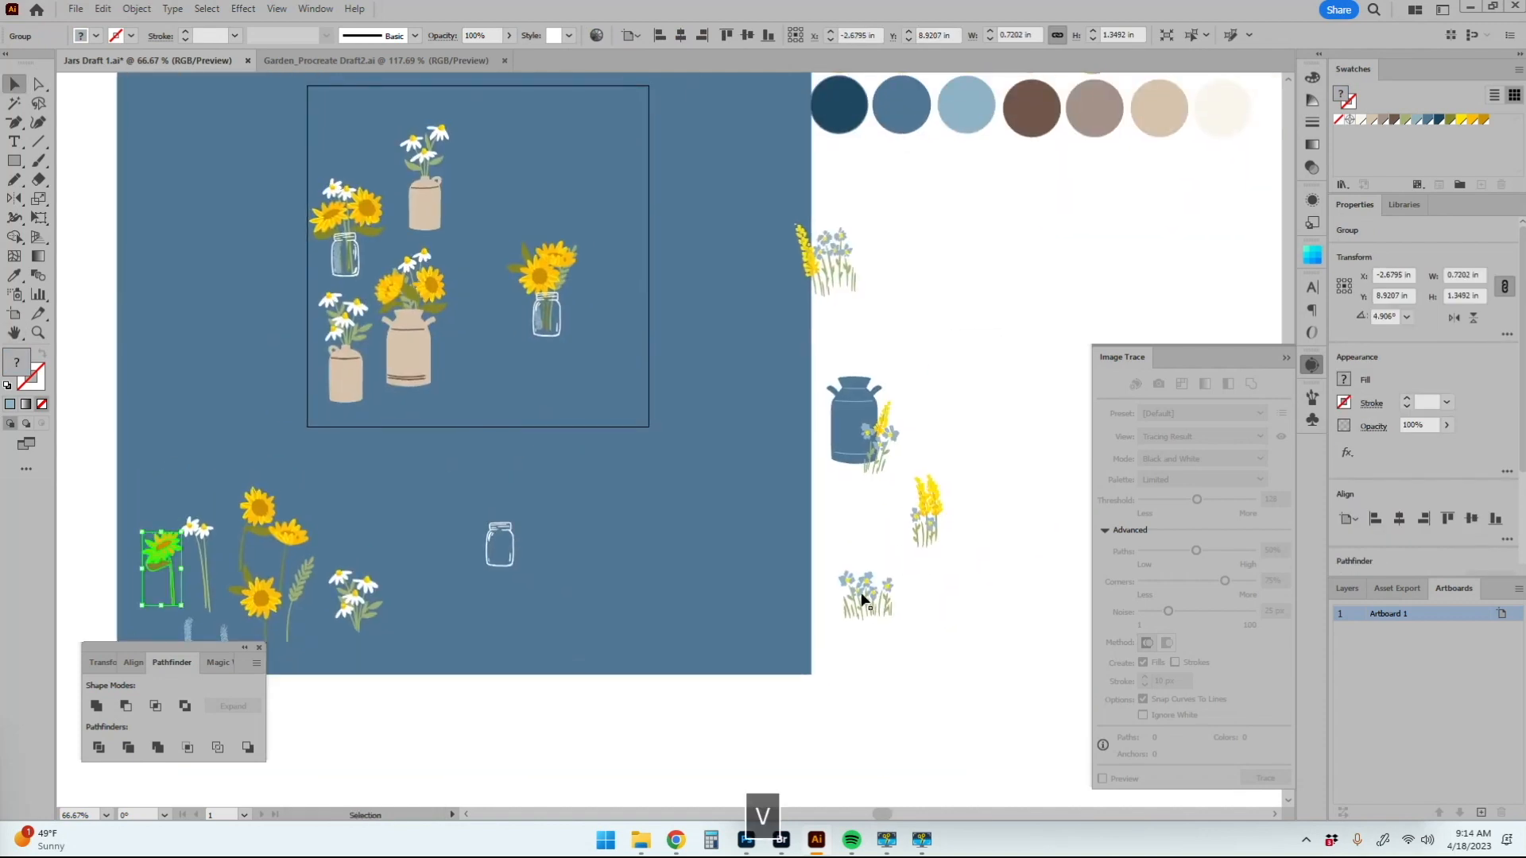
Step: Turn the sunflower jar and the milk can bouquet upside down and fit them beside the jugs on the artboard
left_click_drag(550, 273, 508, 307)
left_click_drag(493, 253, 420, 396)
left_click(429, 291)
left_click_drag(431, 284, 431, 279)
left_click(509, 546)
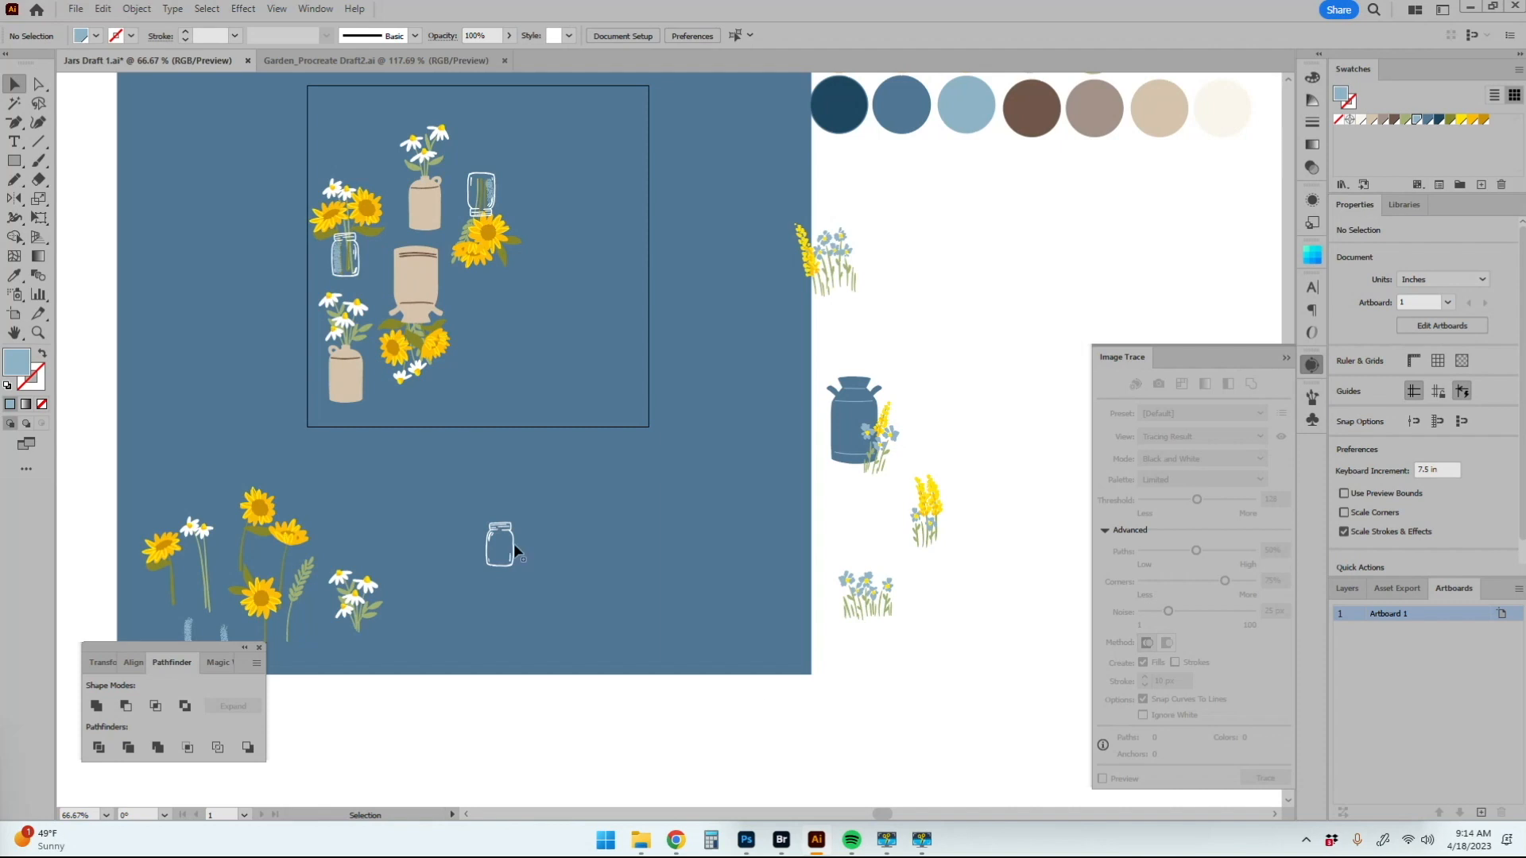
Step: Move the spare daisy cluster to an emptier spot below the artboard and ungroup it
left_click_drag(354, 601, 439, 570)
left_click(136, 9)
left_click(170, 123)
key("z")
left_click(509, 521)
left_click(800, 445)
key("v")
key("ctrl+z")
Step: Separate one daisy head with a leafy stem from the cluster to form a single flower
mouse_move(363, 647)
left_mouse_down()
mouse_move(699, 627)
mouse_move(660, 703)
left_mouse_up()
key("shift+e")
key("v")
left_click_drag(713, 632, 865, 582)
left_click(385, 526)
left_click(368, 492, "shift")
mouse_move(383, 530)
left_mouse_down()
mouse_move(888, 469)
mouse_move(865, 478)
left_mouse_up()
Step: Pull the next leafy stem out of the ungrouped daisy cluster and place it under the remaining daisy heads
left_click(269, 467)
mouse_move(291, 631)
left_mouse_down()
mouse_move(638, 617)
mouse_move(530, 666)
left_mouse_up()
key("a")
left_click(609, 588)
key("ctrl+z")
left_click(614, 629)
left_click(609, 594, "shift")
left_click_drag(609, 595, 533, 674)
key("ctrl+z")
key("v")
Step: Set the small daisy apart from the daisy pair and group each separated daisy motif
left_click_drag(540, 587, 620, 645)
left_click(654, 660, "shift")
left_click_drag(624, 620, 533, 703)
left_click_drag(293, 654, 545, 730)
left_click_drag(473, 656, 580, 763)
key("ctrl+g")
left_click_drag(533, 413, 711, 652)
left_click_drag(759, 406, 957, 718)
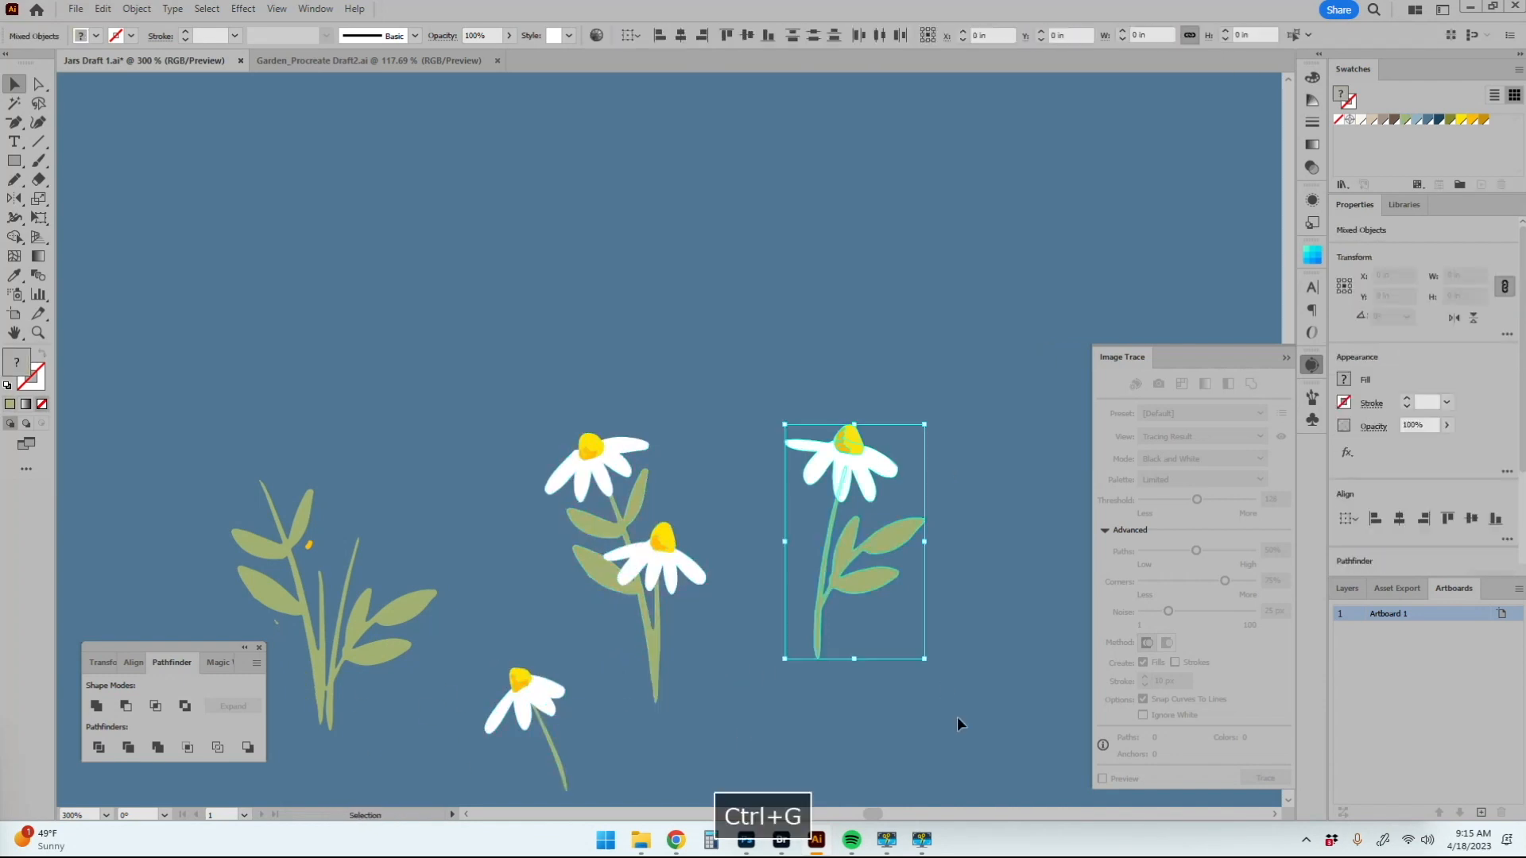
Step: Delete the leftover leafy stems and place a copy of the leafy sprig beside the separated daisies
scroll(716, 469, "down", 3)
left_click_drag(438, 375, 525, 475)
key("ctrl+x")
left_click_drag(272, 455, 709, 462)
scroll(741, 503, "up", 2)
left_click(700, 525)
key("a")
key("z")
left_click(615, 471, "alt")
left_click(656, 465, "alt")
left_click(672, 449, "alt")
key("v")
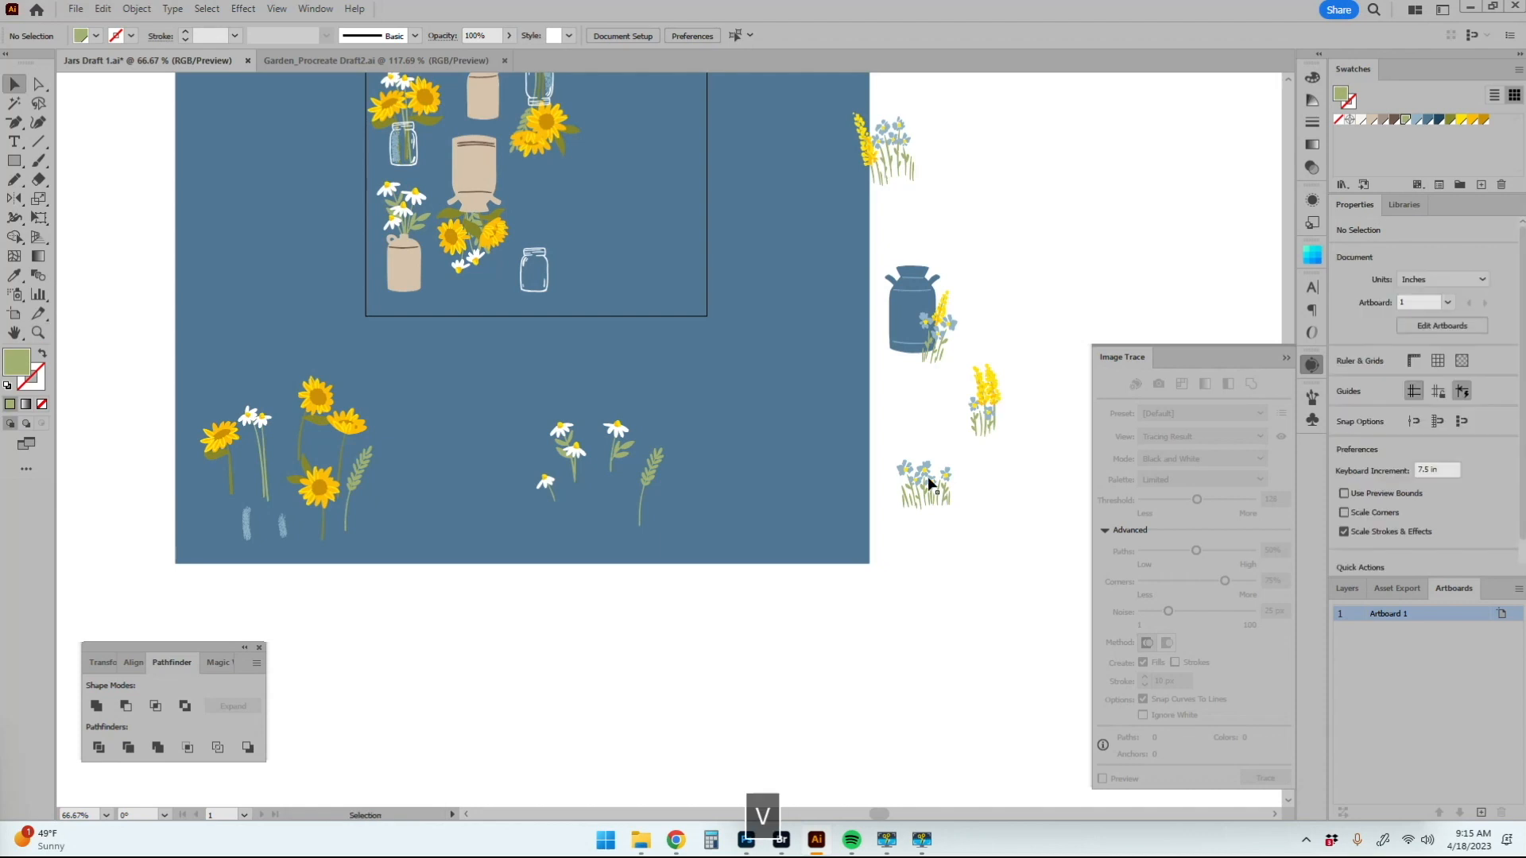
Step: Bring the yellow-and-blue flower bunch onto the blue background and separate its yellow spike from the blue flowers
key("v")
left_click_drag(902, 144, 790, 461)
left_click(137, 10)
left_click(186, 124)
key("ctrl+z")
key("z")
left_click(841, 247)
left_click(841, 247)
key("v")
left_click_drag(366, 676, 270, 512)
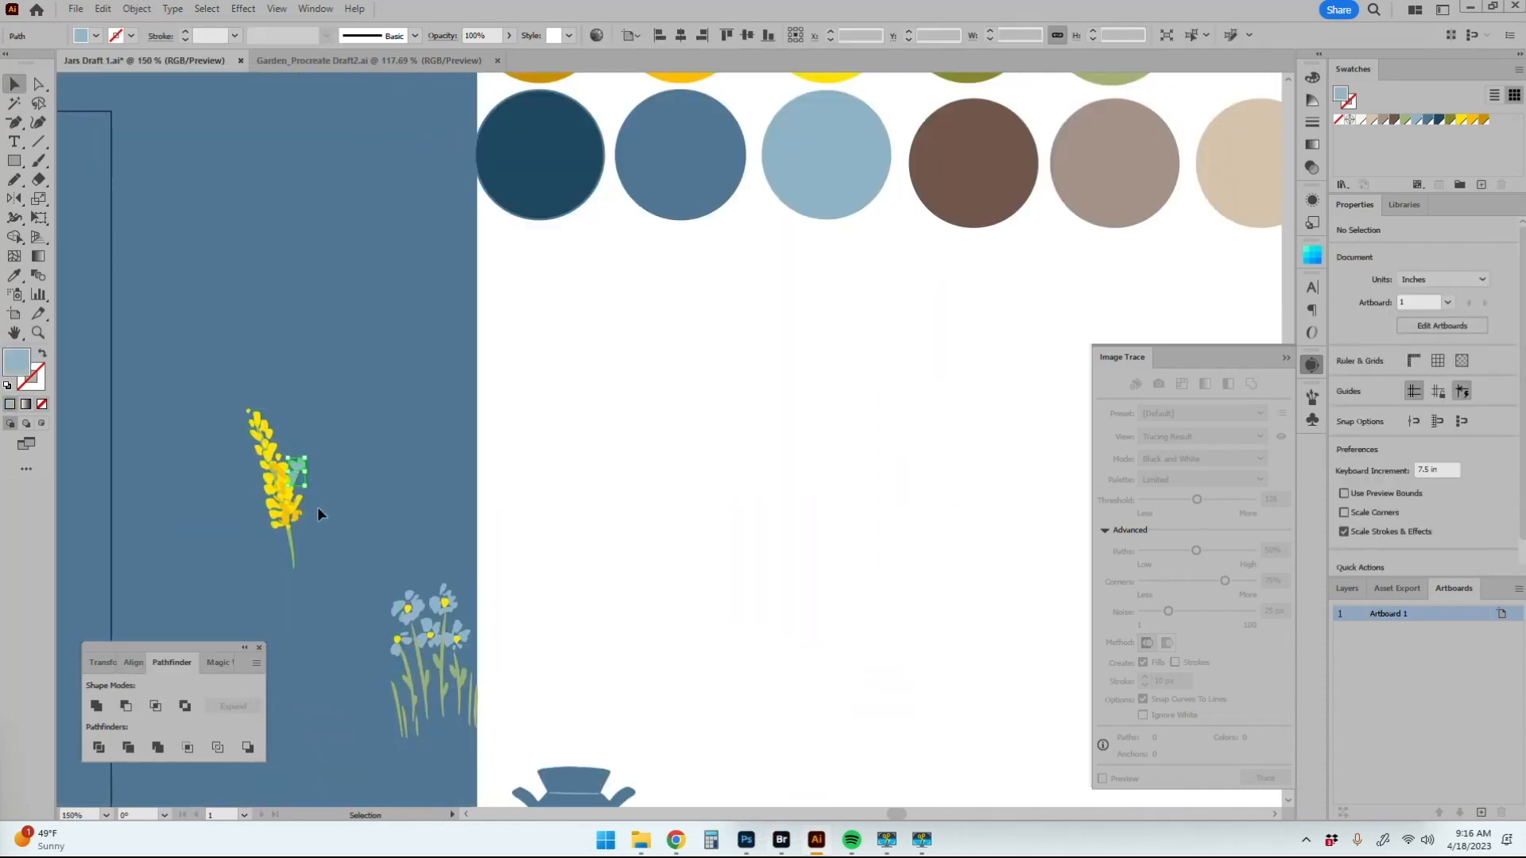
Step: Place the yellow spike near the daisies and ungroup the two-spike bunch brought onto the blue background
left_click(336, 652, "alt")
key("v")
left_click_drag(630, 342, 532, 695)
left_click(638, 688, "alt")
left_click_drag(875, 451, 680, 507)
left_click(640, 443)
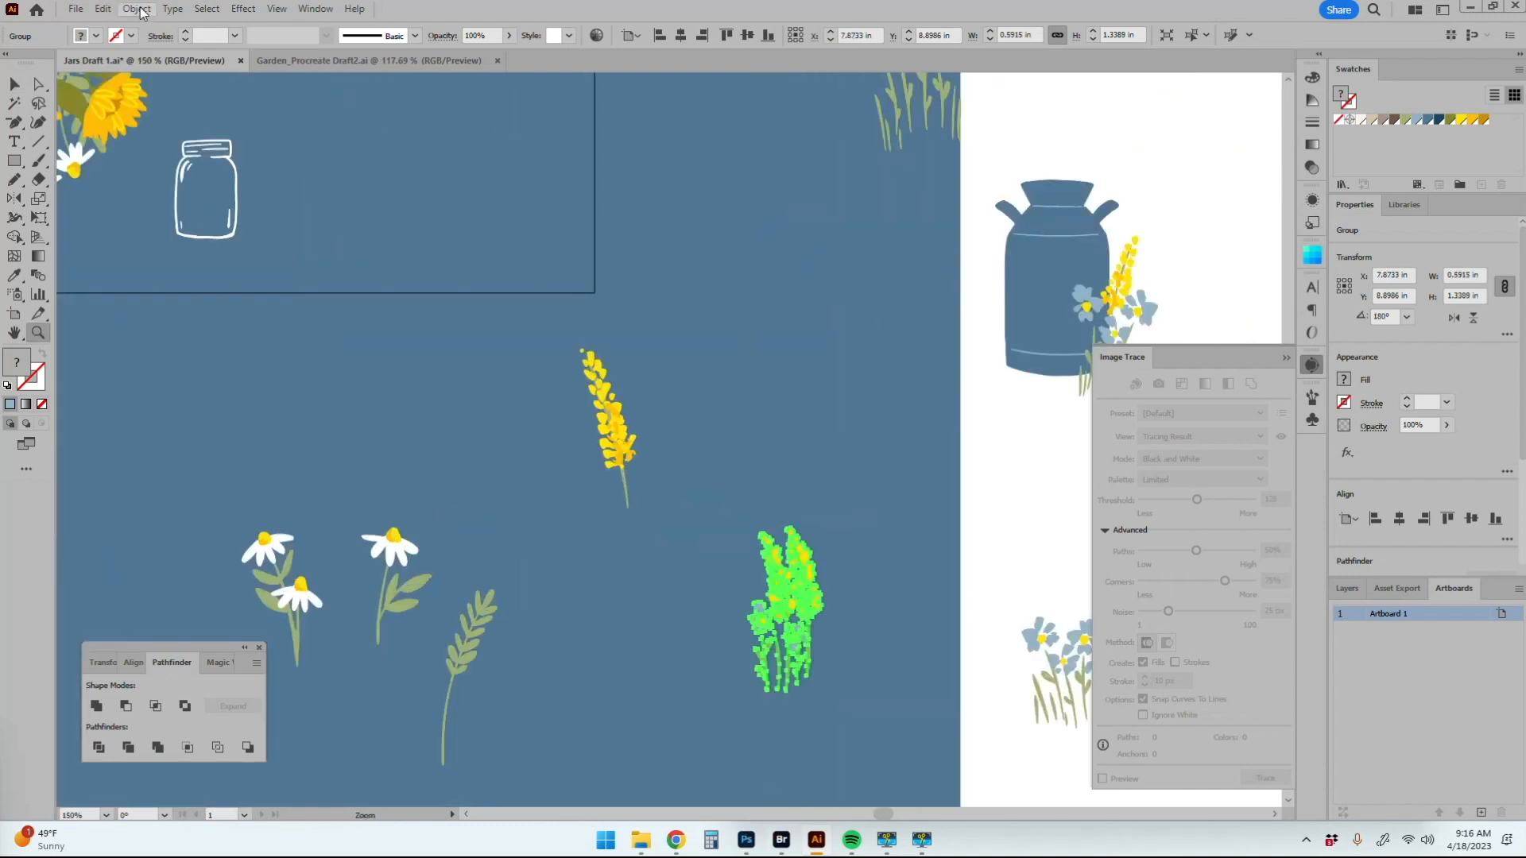
left_click(136, 10)
left_click(186, 123)
Step: Delete the blue flowers and their short stems from the two-spike bunch, keeping only the yellow spikes
left_click(852, 539)
key("a")
key("ctrl+x")
key("ctrl+x")
left_click(562, 546)
key("ctrl+x")
left_click(602, 589)
left_click(596, 573, "shift")
key("ctrl+x")
left_click(602, 616)
key("e")
key("ctrl+x")
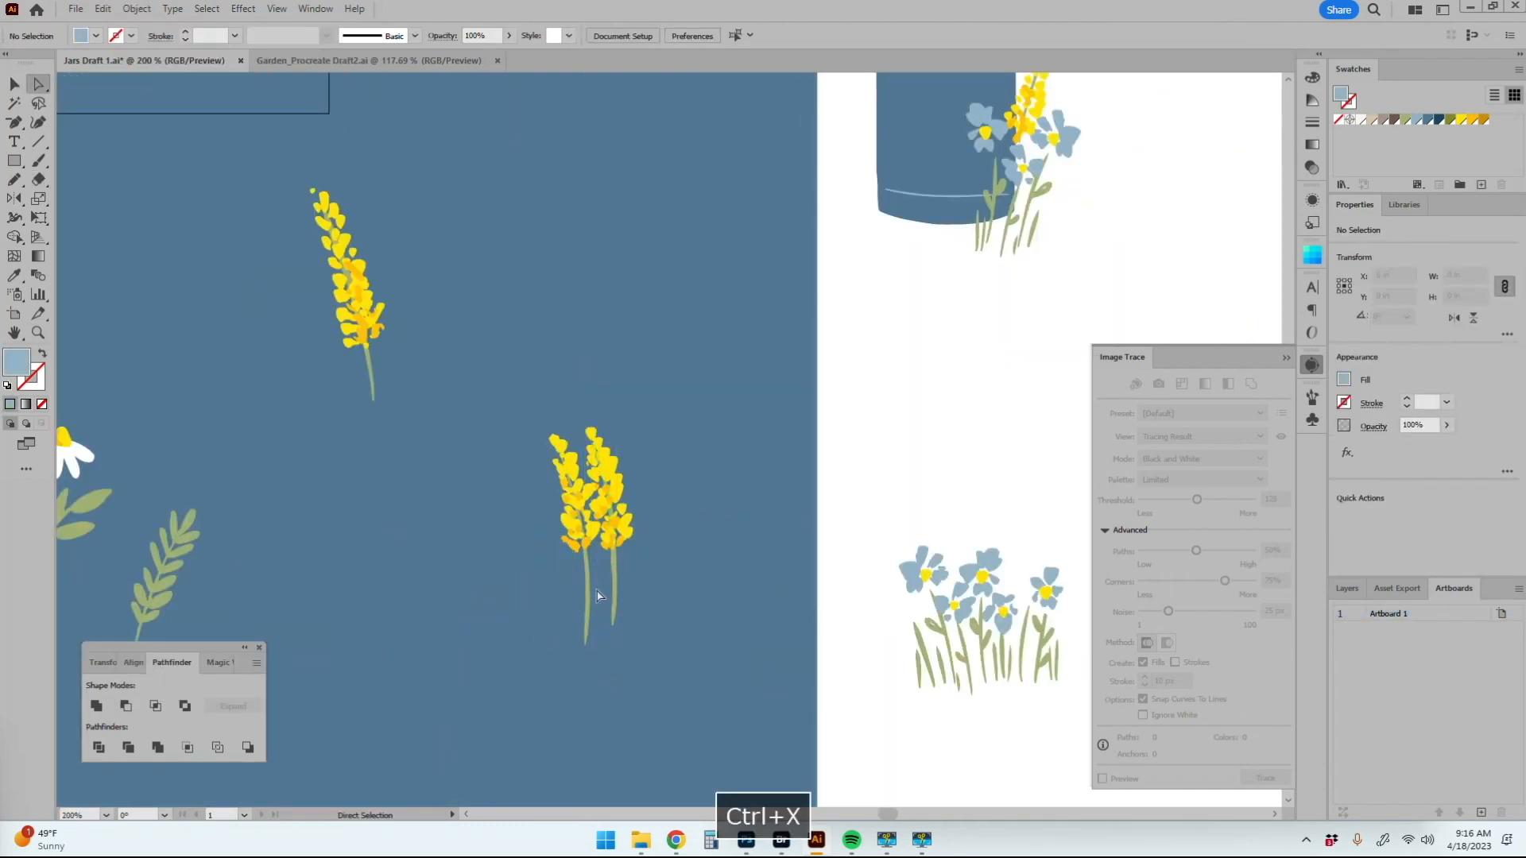
Step: Pull the two yellow spikes apart and touch up the left one's petals with the Pencil tool
left_click_drag(641, 540, 717, 589)
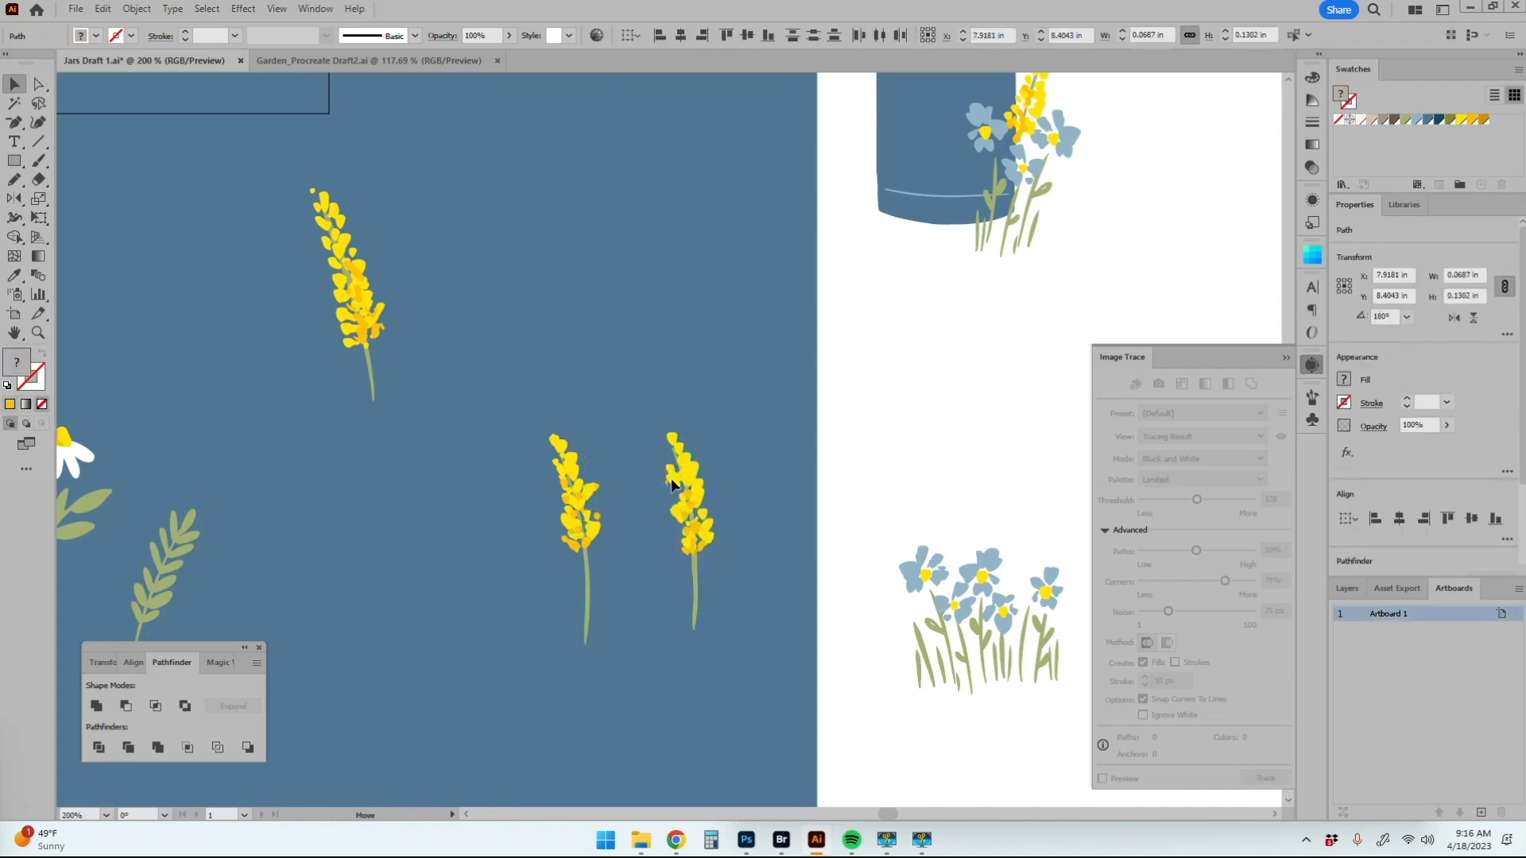
key("ctrl+z")
key("a")
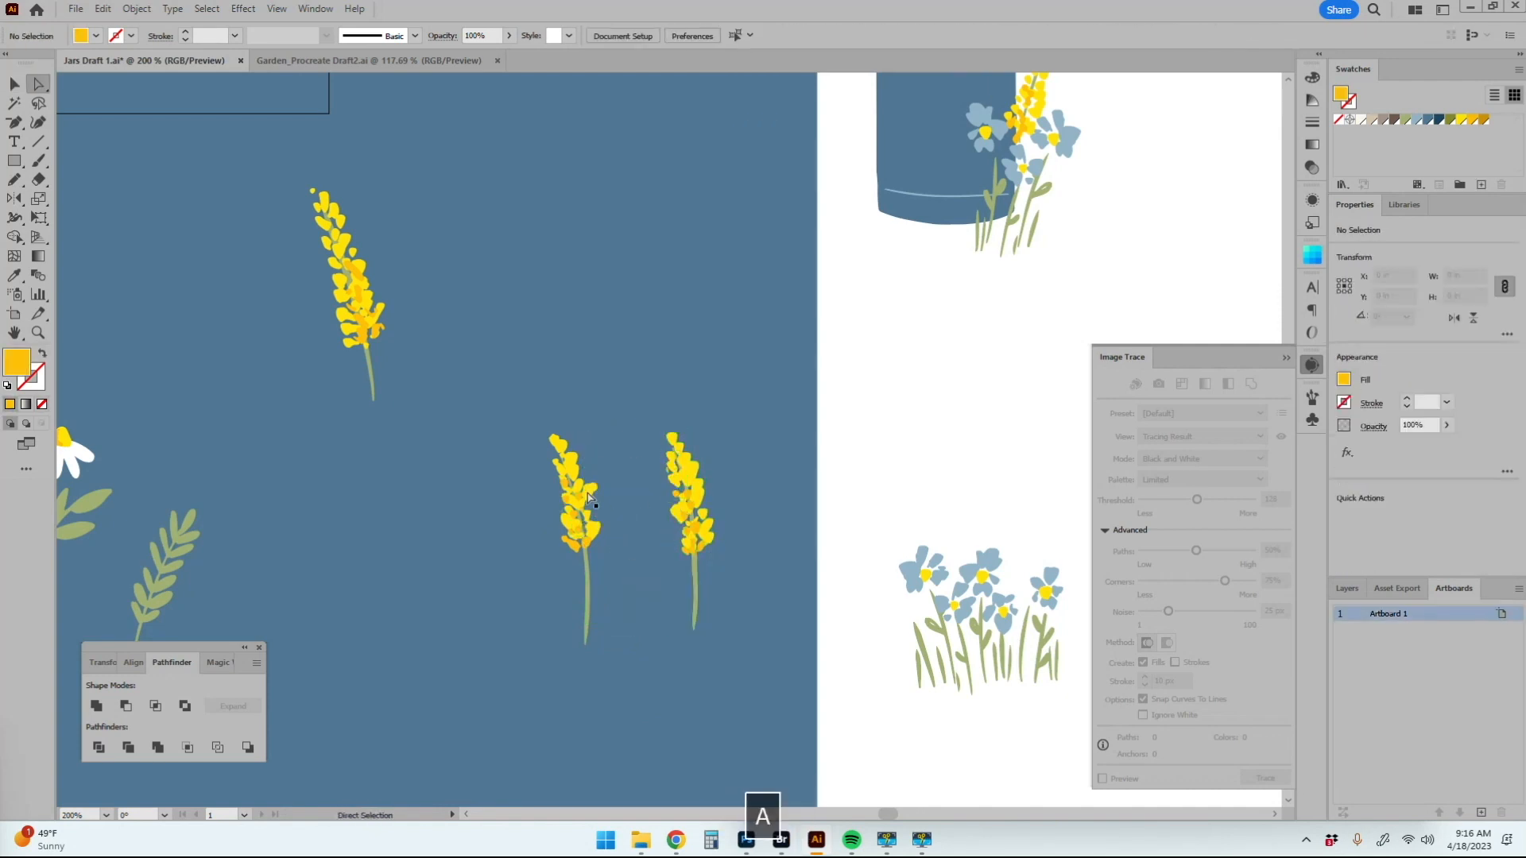
key("z")
double_click(626, 479)
key("n")
key("z")
left_click(731, 505, "alt")
key("v")
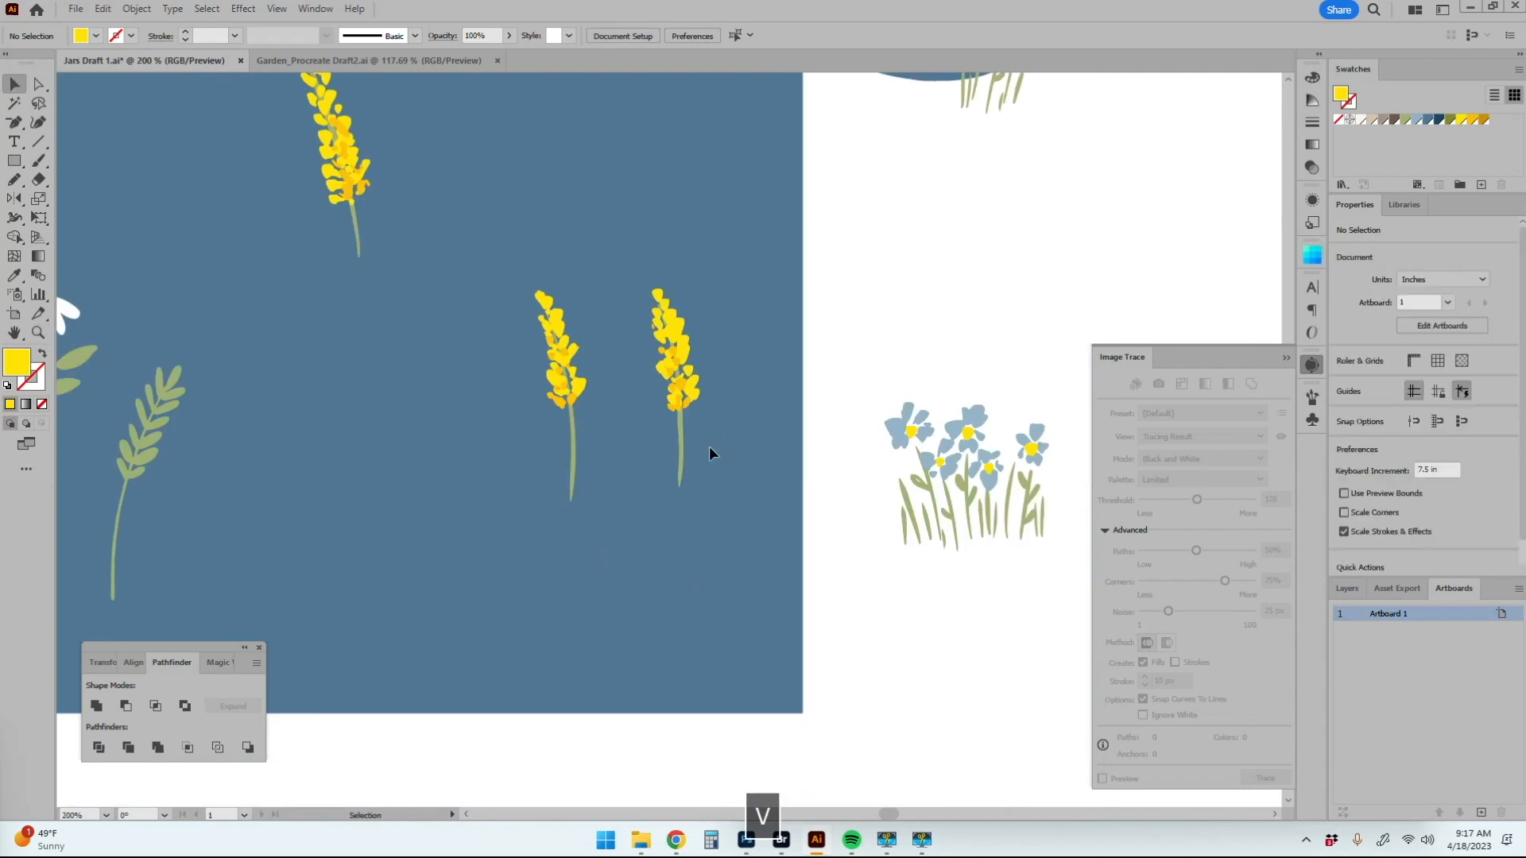
Step: Group the right yellow spike with its stem and move it next to the first yellow spike
left_click_drag(641, 278, 702, 494)
key("a")
left_click(702, 499)
key("z")
left_click_drag(703, 524, 602, 573)
left_click_drag(787, 525, 468, 473)
left_click_drag(528, 350, 375, 361)
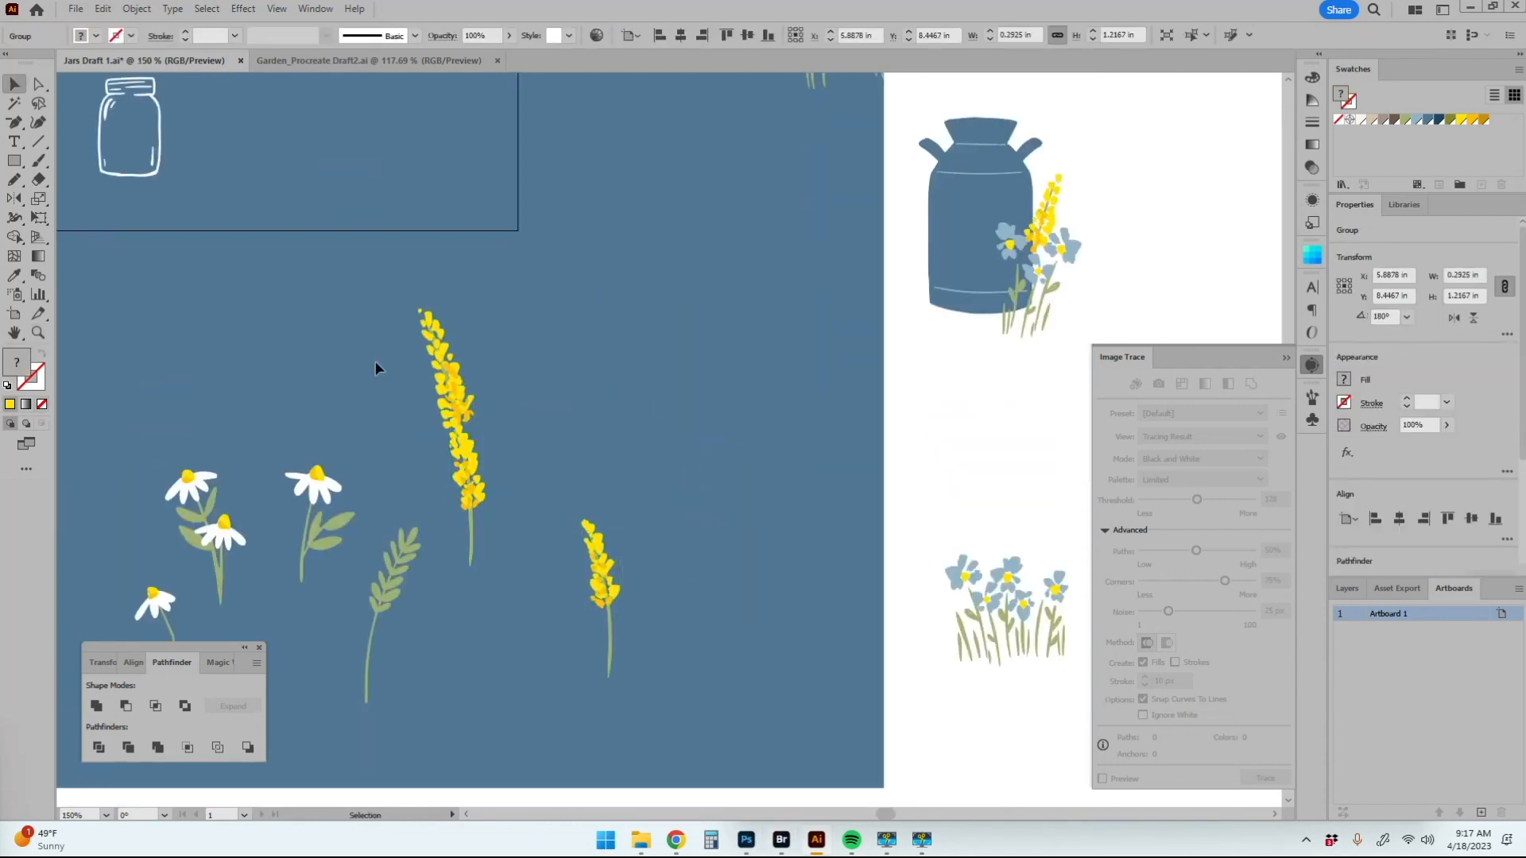
Step: Ungroup the blue milk can and recolor its body tan and its detail lines brown from the palette circles
key("z")
left_click(549, 314, "alt")
left_click(549, 314, "alt")
key("ctrl+shift+g")
mouse_move(676, 385)
left_mouse_down()
mouse_move(942, 491)
mouse_move(663, 390)
left_mouse_up()
left_click(822, 592)
key("i")
left_click(1246, 168)
left_click(668, 370, "shift")
key("i")
left_click(1127, 159)
Step: Set the milk can's brown detail line stroke to 0.75 pt and move the can up toward the artboard
key("z")
left_click(748, 231)
key("a")
left_click(756, 702)
left_click(1447, 402)
left_click(1471, 462)
mouse_move(596, 612)
left_mouse_down()
mouse_move(541, 550)
mouse_move(548, 203)
left_mouse_up()
key("z")
left_click(887, 349, "alt")
Step: Shift the jug, jar and milk can motifs together so that they overlap the artboard's left edge
key("v")
left_click_drag(679, 268, 666, 246)
left_click_drag(461, 191, 699, 548)
left_click_drag(648, 491, 577, 406)
key("shift+o")
key("v")
Step: Set the keyboard increment to 6.3 in and duplicate the selected motifs that distance to the right
left_click(137, 10)
mouse_move(104, 9)
mouse_move(143, 531)
left_click(469, 531)
type("6.3")
left_click(922, 657)
key("alt+Right")
left_click(921, 653)
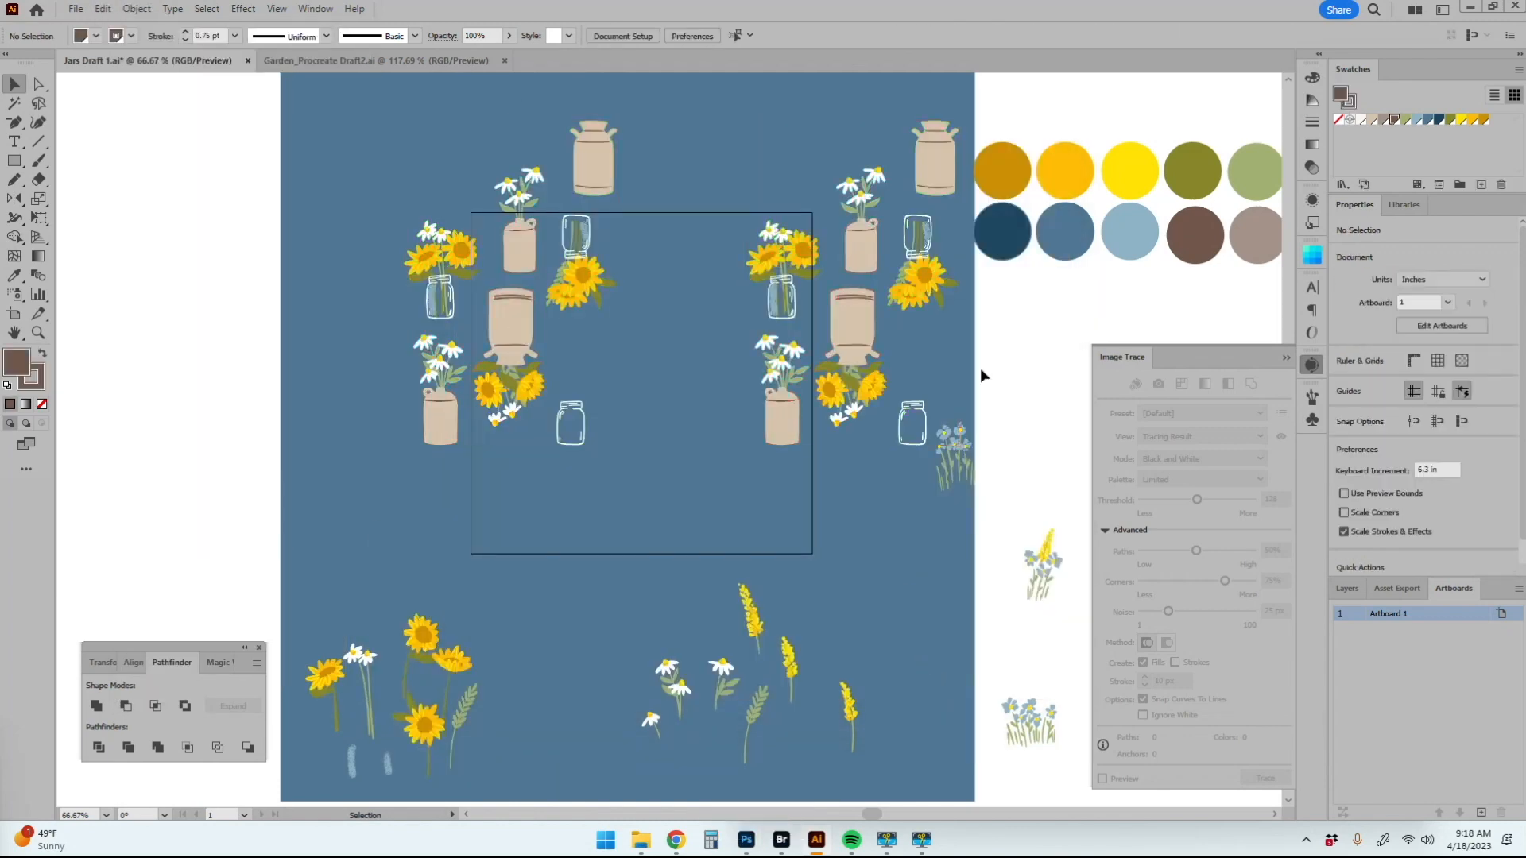
Step: Move the blue flower cluster off the background to the other spare bunches and shrink the palette circles farther out
left_click(950, 442)
left_click(1348, 589)
left_click(944, 621)
key("Delete")
left_click_drag(954, 454, 1043, 655)
left_click_drag(989, 132, 1279, 287)
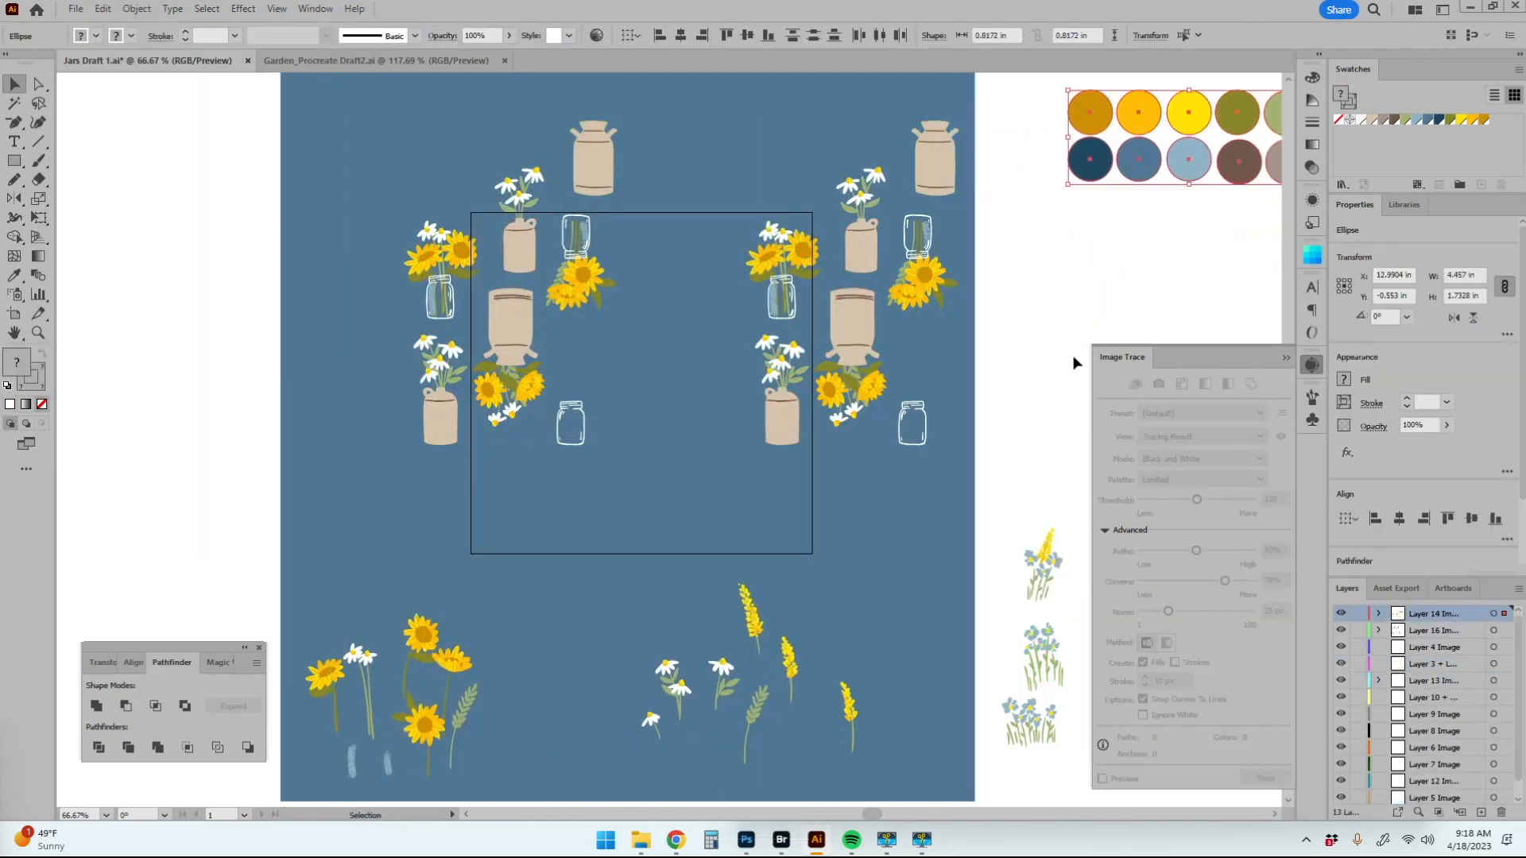
Step: Undo the last four changes to the artwork
key("ctrl+minus")
key("ctrl+z")
key("ctrl+z")
key("ctrl+z")
key("ctrl+z")
Step: Move the spare flower bunches below the background and duplicate all pattern motifs 6.3 in downward
key("ctrl+minus")
key("v")
left_click_drag(436, 519, 727, 624)
left_click_drag(493, 582, 493, 675)
left_click_drag(421, 216, 727, 474)
key("alt+Down")
Step: Move the four matching empty white jars together toward the artboard's left edge
key("ctrl+plus")
key("ctrl+plus")
left_click_drag(862, 581, 841, 597)
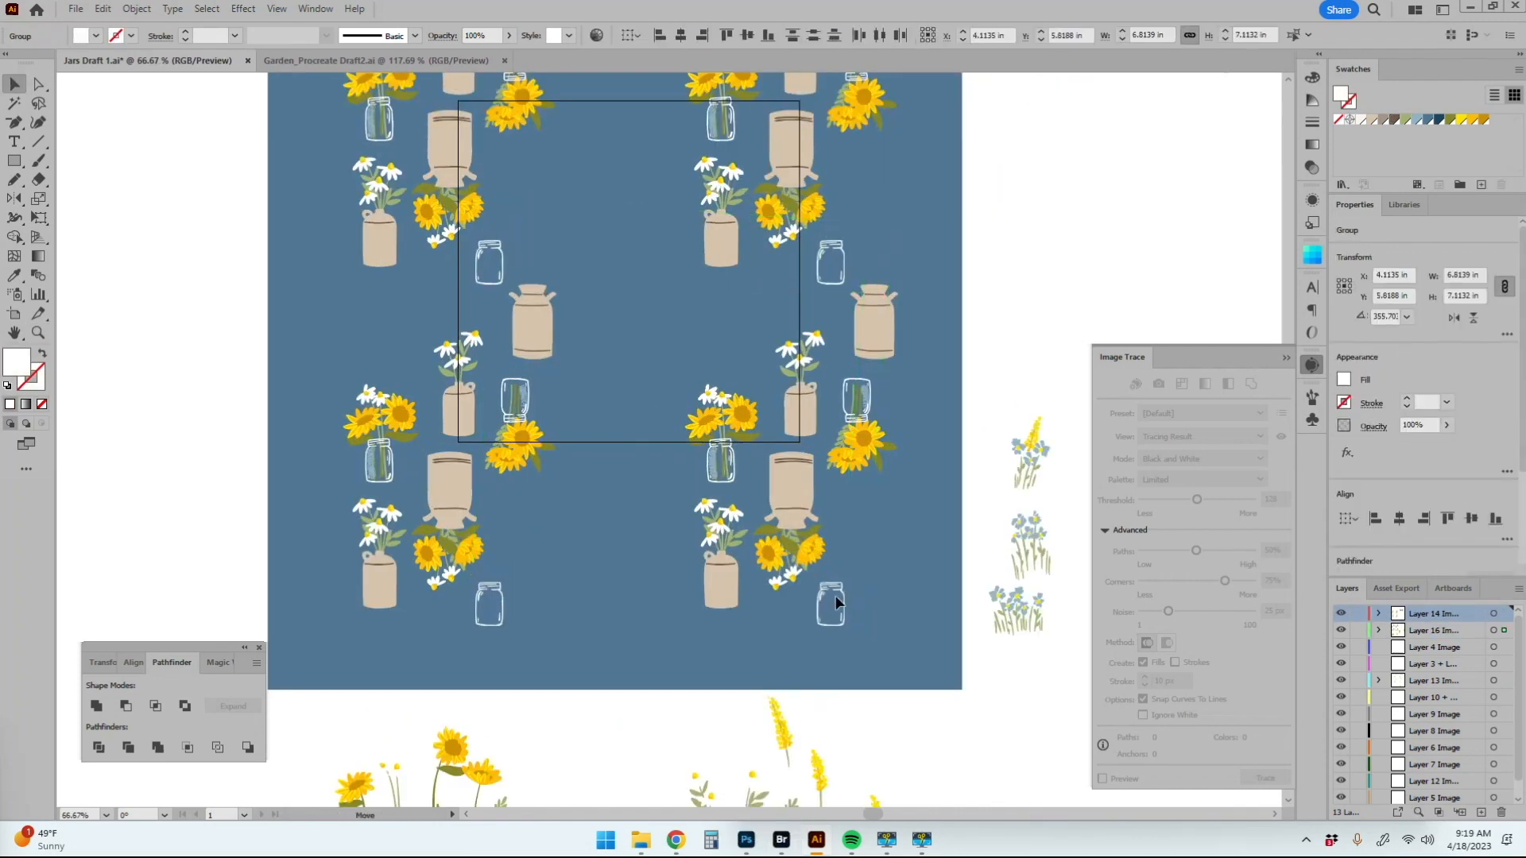
left_click(926, 686)
Step: Collect spare sunflowers, daisies and a leafy sprig from below the background and move them into the artboard's empty area
key("h")
key("v")
left_click_drag(548, 749, 595, 643)
left_click(444, 711, "shift")
key("h")
left_click_drag(604, 640, 163, 653)
key("v")
left_click_drag(956, 243, 142, 480)
key("h")
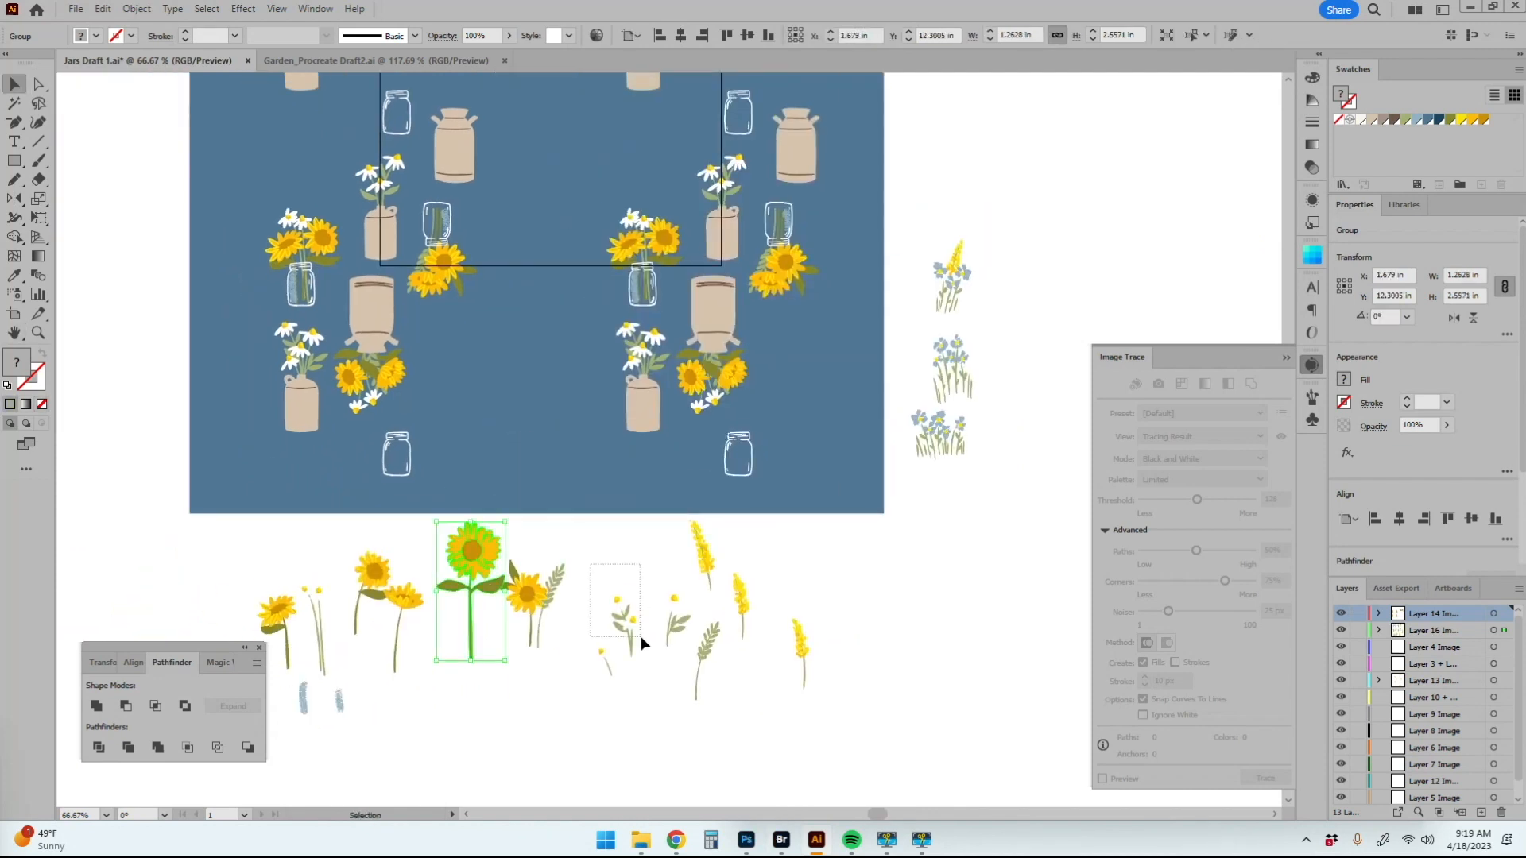
left_click_drag(562, 657, 566, 653)
left_click_drag(472, 556, 516, 226)
Step: Place the tall leafy sunflower in the upright milk can
key("ctrl+=")
key("ctrl+=")
key("h")
key("v")
left_click_drag(613, 596, 493, 213)
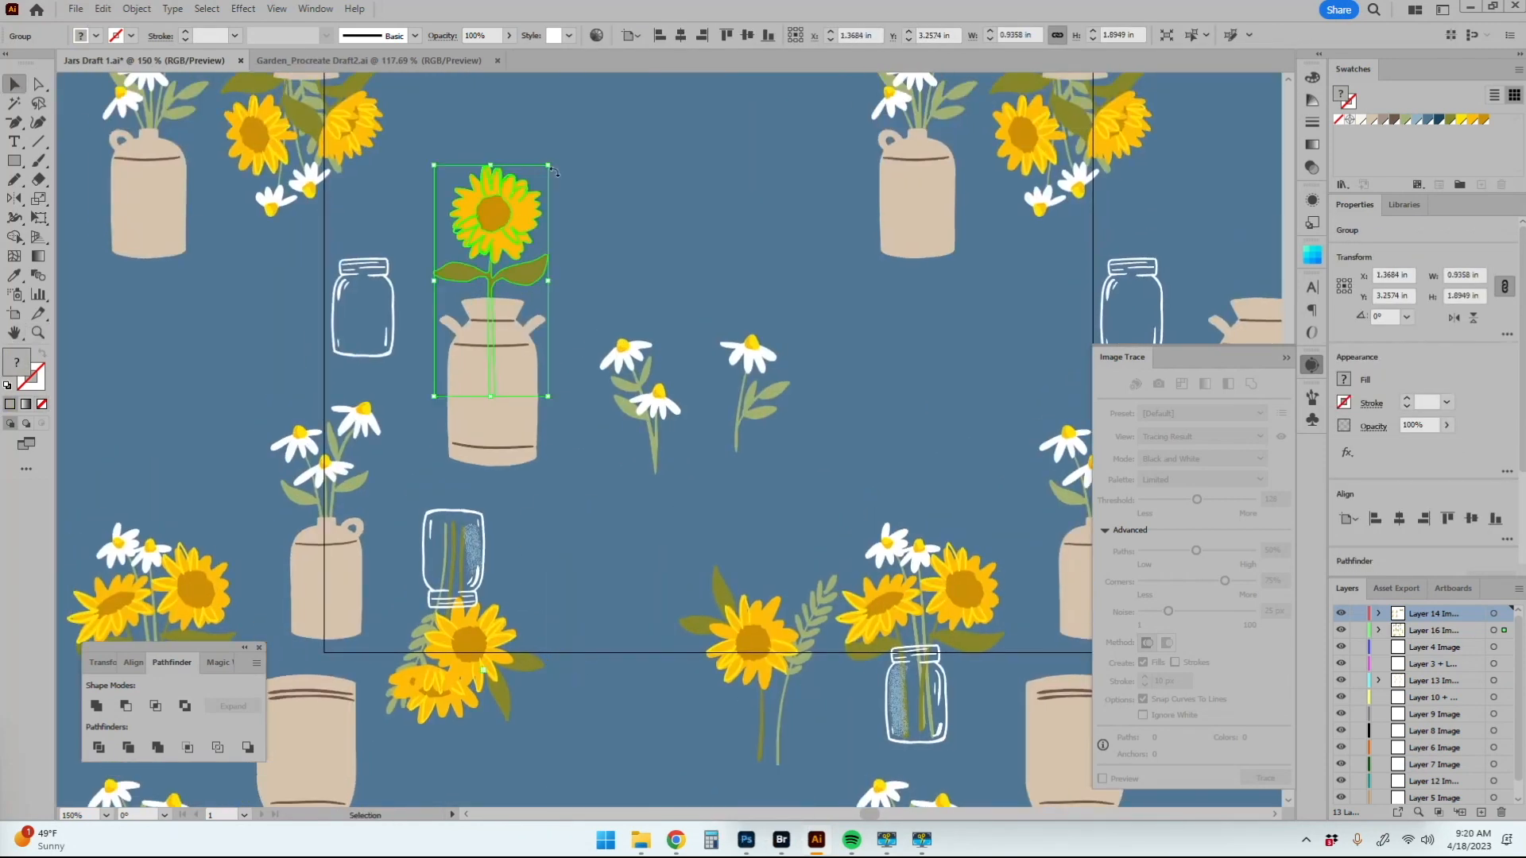
Step: Detach the right leaf from the milk can's sunflower and set it aside on the background
key("a")
left_click(513, 245, "shift")
left_click(593, 230)
key("a")
left_click_drag(534, 275, 728, 242)
key("v")
Step: Tuck the two-bloom daisy beside the can's sunflower and move the sunflower's layer down to Layer 10
left_click_drag(657, 402, 547, 230)
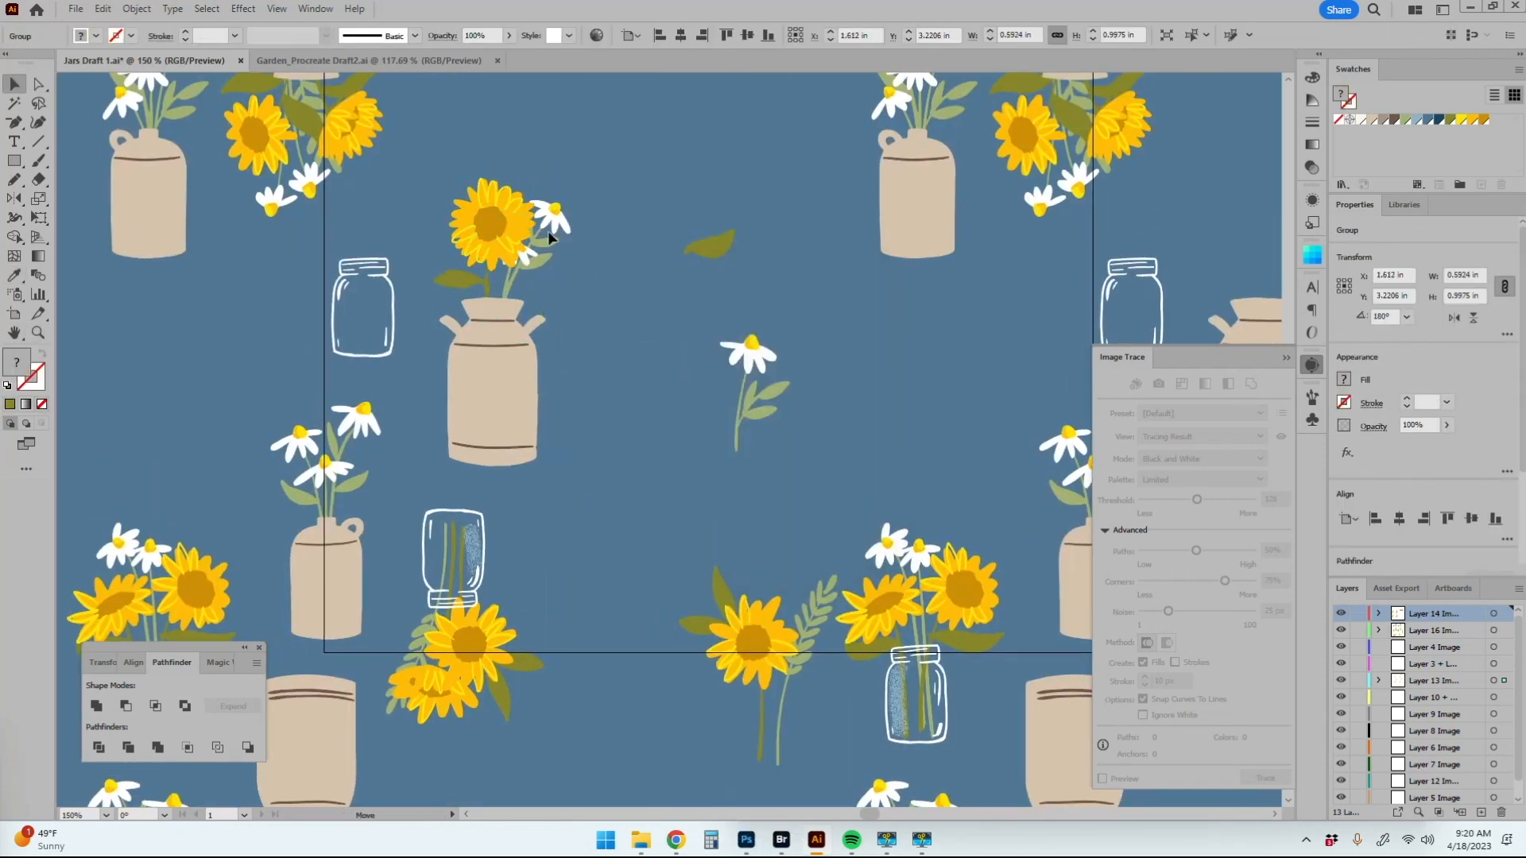
left_click(491, 223)
left_click_drag(1434, 631, 1444, 700)
Step: Add the leafy sprig behind the left of the can's sunflower and set the second sunflower aside
left_click(751, 356)
left_click_drag(828, 594, 439, 208)
left_click_drag(775, 608, 671, 429)
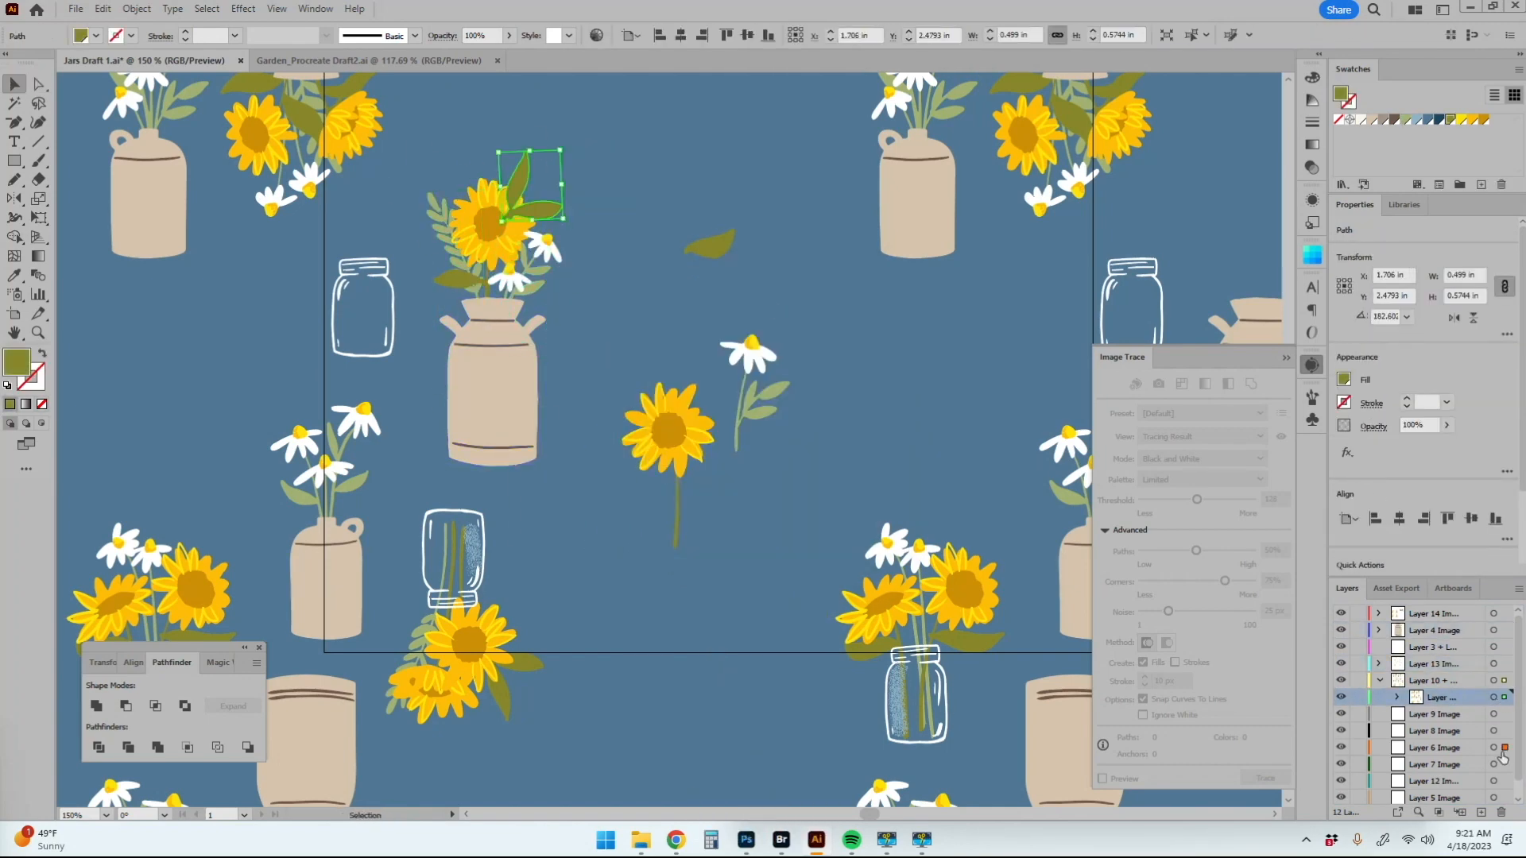
Step: Move the single daisy over to the empty white jar near the artboard's left edge
left_click_drag(752, 354, 789, 453)
key("z")
left_click(713, 541, "alt")
left_click(712, 541, "alt")
key("v")
left_click_drag(746, 502, 561, 391)
Step: Separate the leaves from the jar's daisy, set them above the jar, and select its stem
key("z")
left_click(635, 397)
key("a")
left_click_drag(426, 438, 518, 256)
left_click(517, 509)
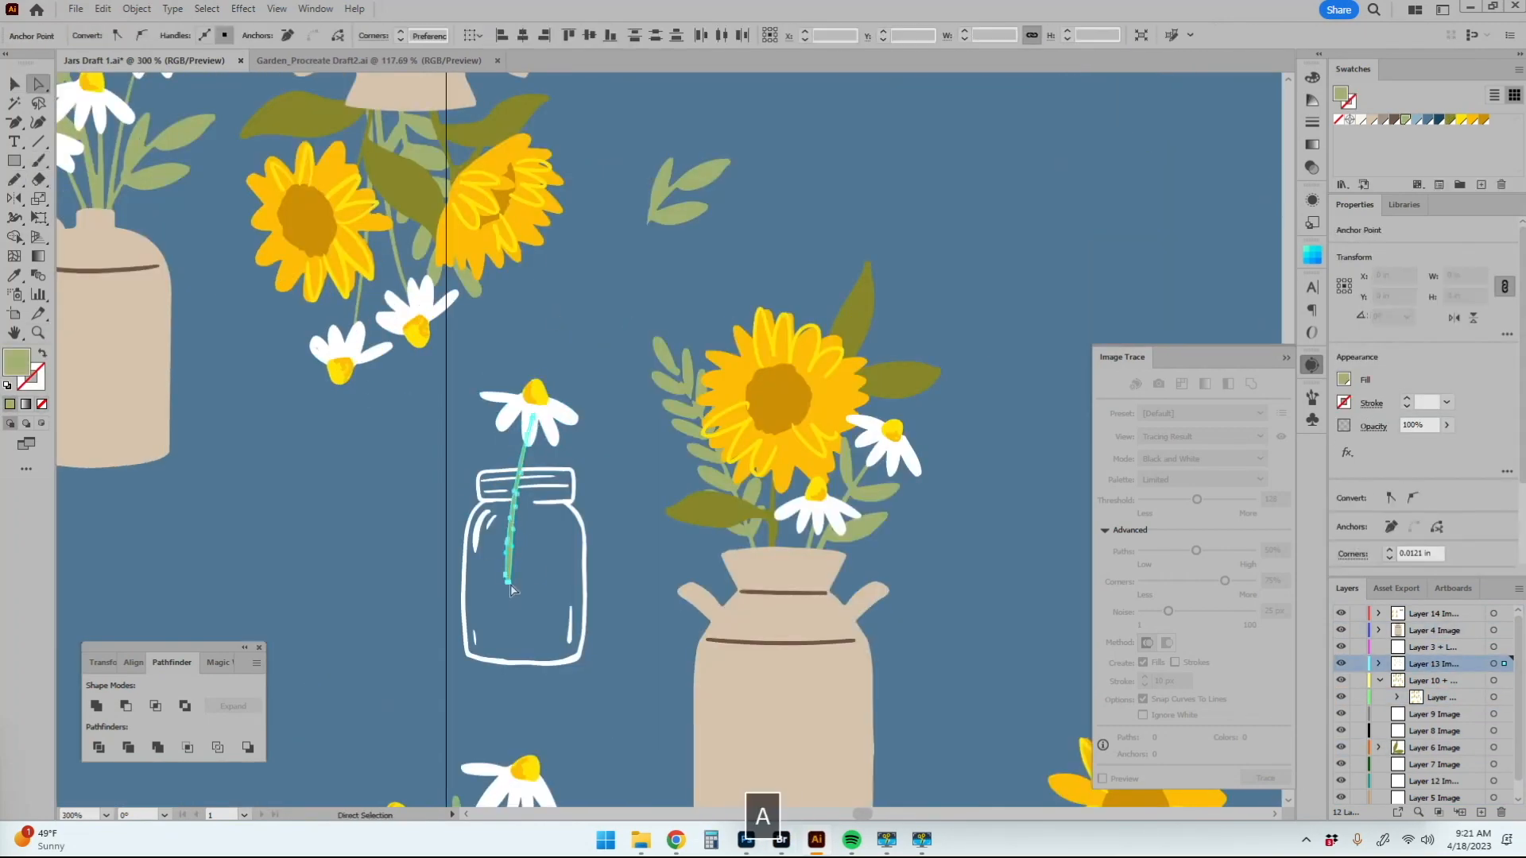
Step: Move the daisy's layer lower in the stack and fit the detached leaves back beside its stem
left_click_drag(1435, 663, 1434, 764)
left_click_drag(689, 385, 699, 362)
left_click_drag(764, 275, 708, 389)
left_click(872, 641)
key("Caps_Lock")
Step: Bring a leafy green sprig from the spare stems into the jar beside the daisy
left_click_drag(1004, 640, 804, 556)
key("ctrl+minus")
key("ctrl+minus")
left_click_drag(805, 704, 680, 418)
key("z")
left_click(645, 187)
left_click_drag(344, 405, 365, 410)
left_click(681, 538, "alt")
Step: Try a yellow flower spike in the jug's daisy bouquet and move its layer down the stack
left_click_drag(711, 703, 435, 409)
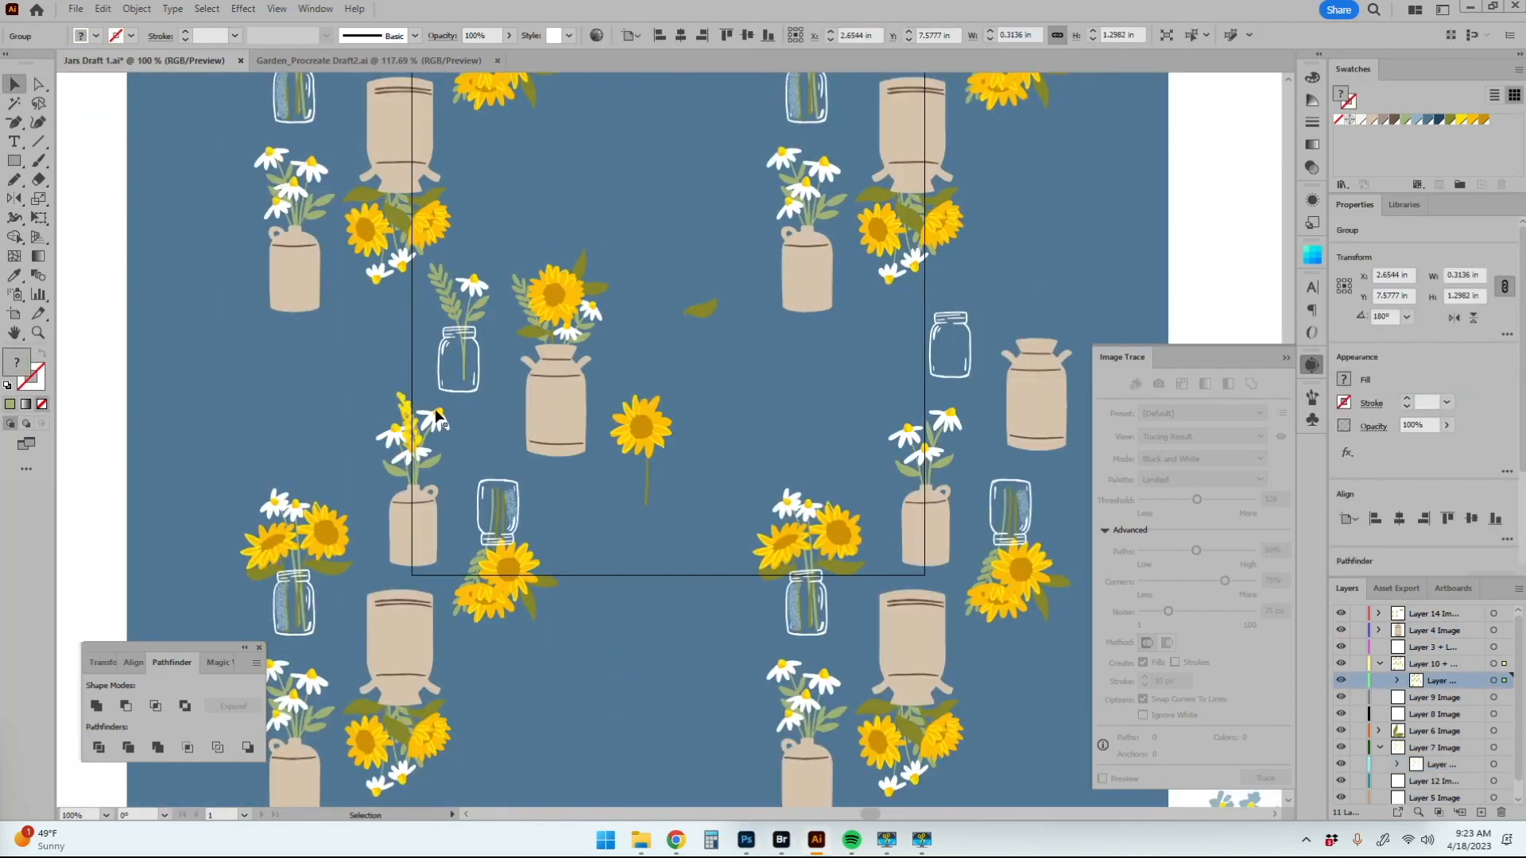
left_click_drag(1441, 680, 1433, 781)
key("z")
left_click_drag(510, 190, 720, 637)
key("v")
left_click_drag(557, 717, 358, 270)
Step: Reposition a stem in the daisy jar's bouquet and move its layer further down the stack
key("a")
key("v")
left_click(496, 232)
left_click_drag(1434, 697, 1433, 780)
left_click_drag(613, 279, 509, 257)
left_click(359, 278)
left_click(429, 457, "shift")
Step: Undo the last change, bring the middle blue flower cluster onto the background, and cut away its unneeded parts
key("ctrl+minus")
key("ctrl+z")
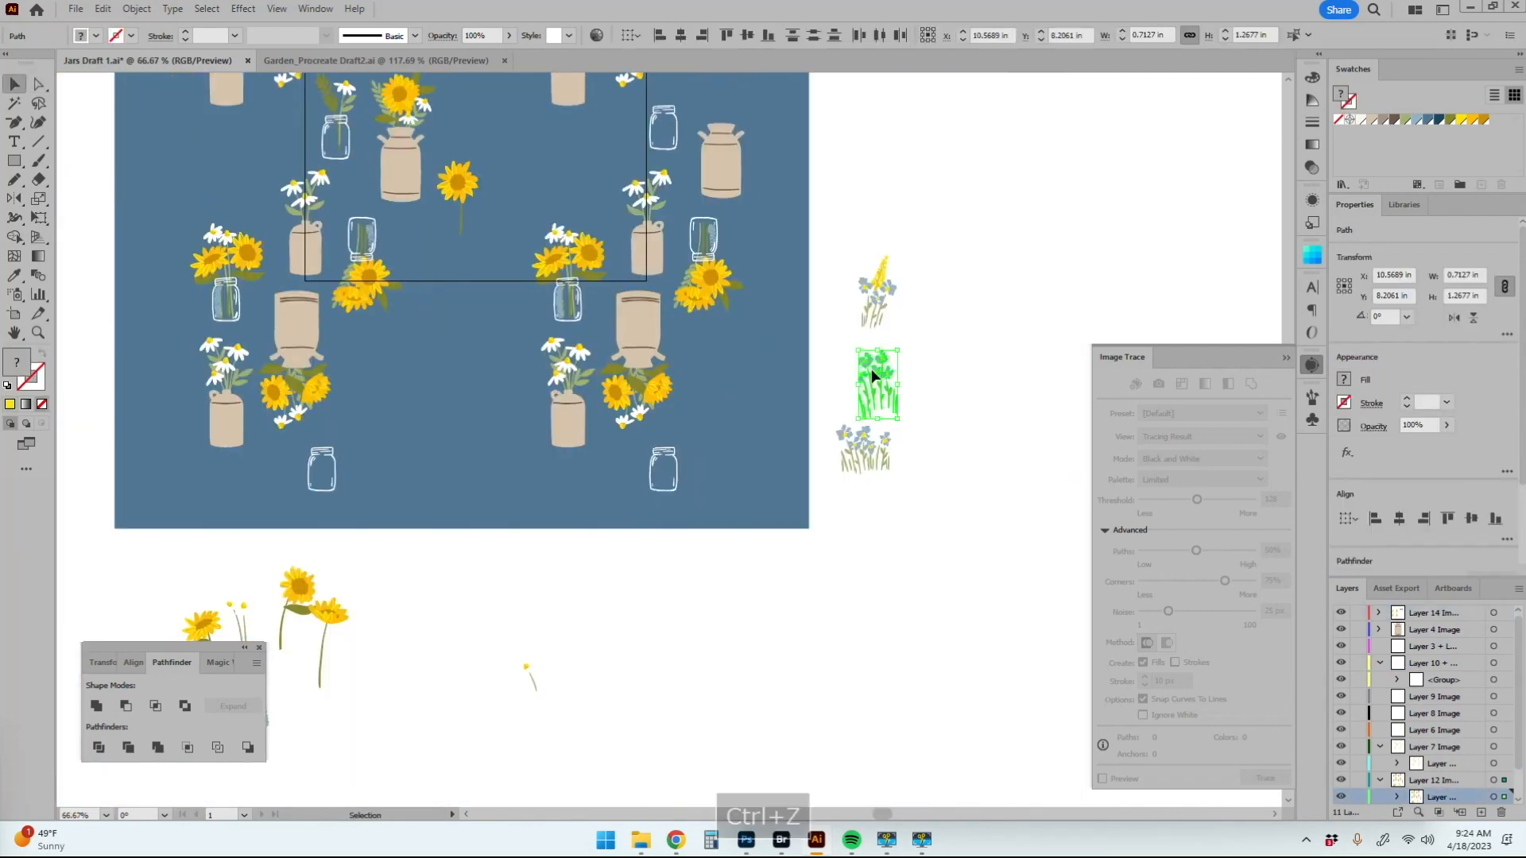
left_click_drag(875, 373, 422, 424)
key("a")
left_click(613, 564)
key("ctrl+x")
Step: Space the separated flower stems apart and recolor them with palette swatches in Recolor Artwork
key("v")
left_click_drag(584, 481, 702, 465)
left_click_drag(567, 433, 640, 416)
left_click(597, 35)
double_click(1274, 502)
left_click(1385, 471)
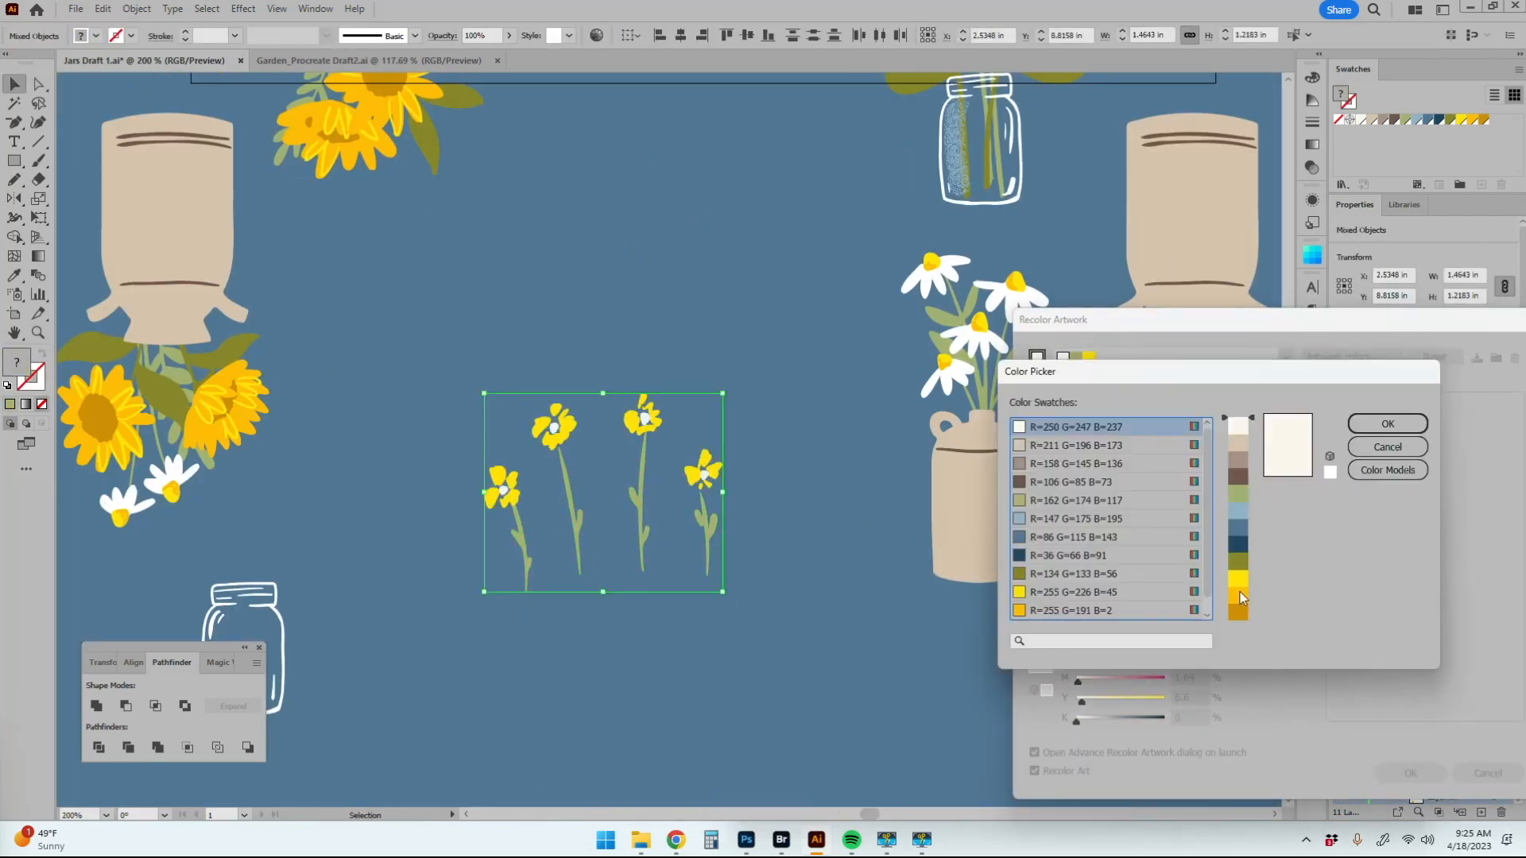
Step: Group the recolored yellow flower pieces and move a yellow flower up to the daisy jar
key("ctrl+minus")
key("ctrl+minus")
key("ctrl+minus")
key("ctrl+g")
left_click(652, 571)
left_click_drag(650, 561, 554, 263)
Step: Examine how the yellow flower's stem sits inside the daisy jar, up close and within the whole layout
key("ctrl+plus")
key("ctrl+plus")
key("ctrl+plus")
key("a")
left_click(578, 598)
key("v")
key("ctrl+minus")
key("ctrl+minus")
key("ctrl+minus")
key("ctrl+minus")
key("ctrl+minus")
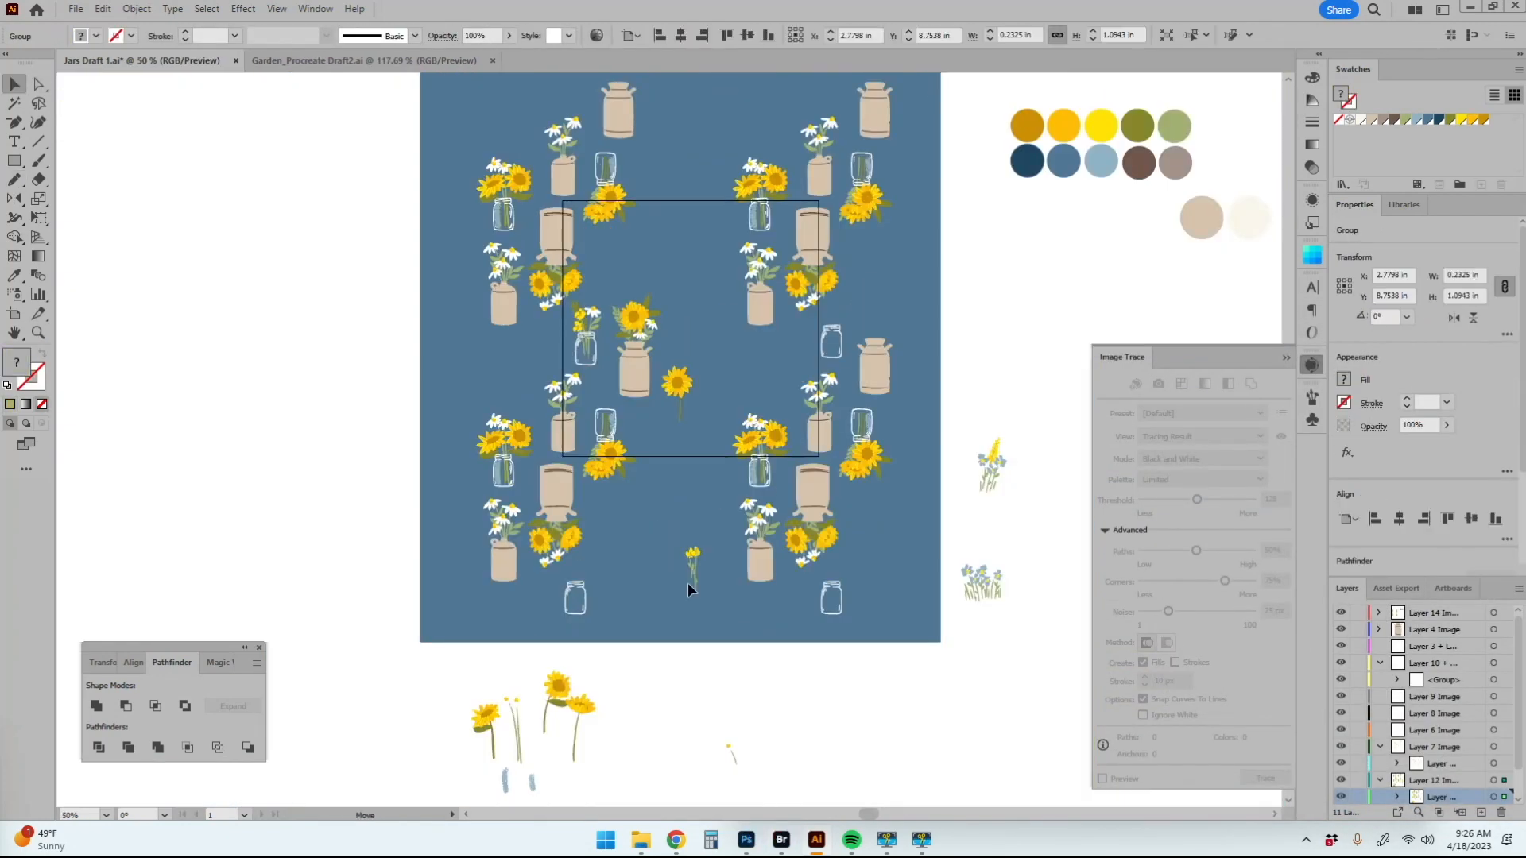
left_click(587, 364)
scroll(575, 154, "up", 2)
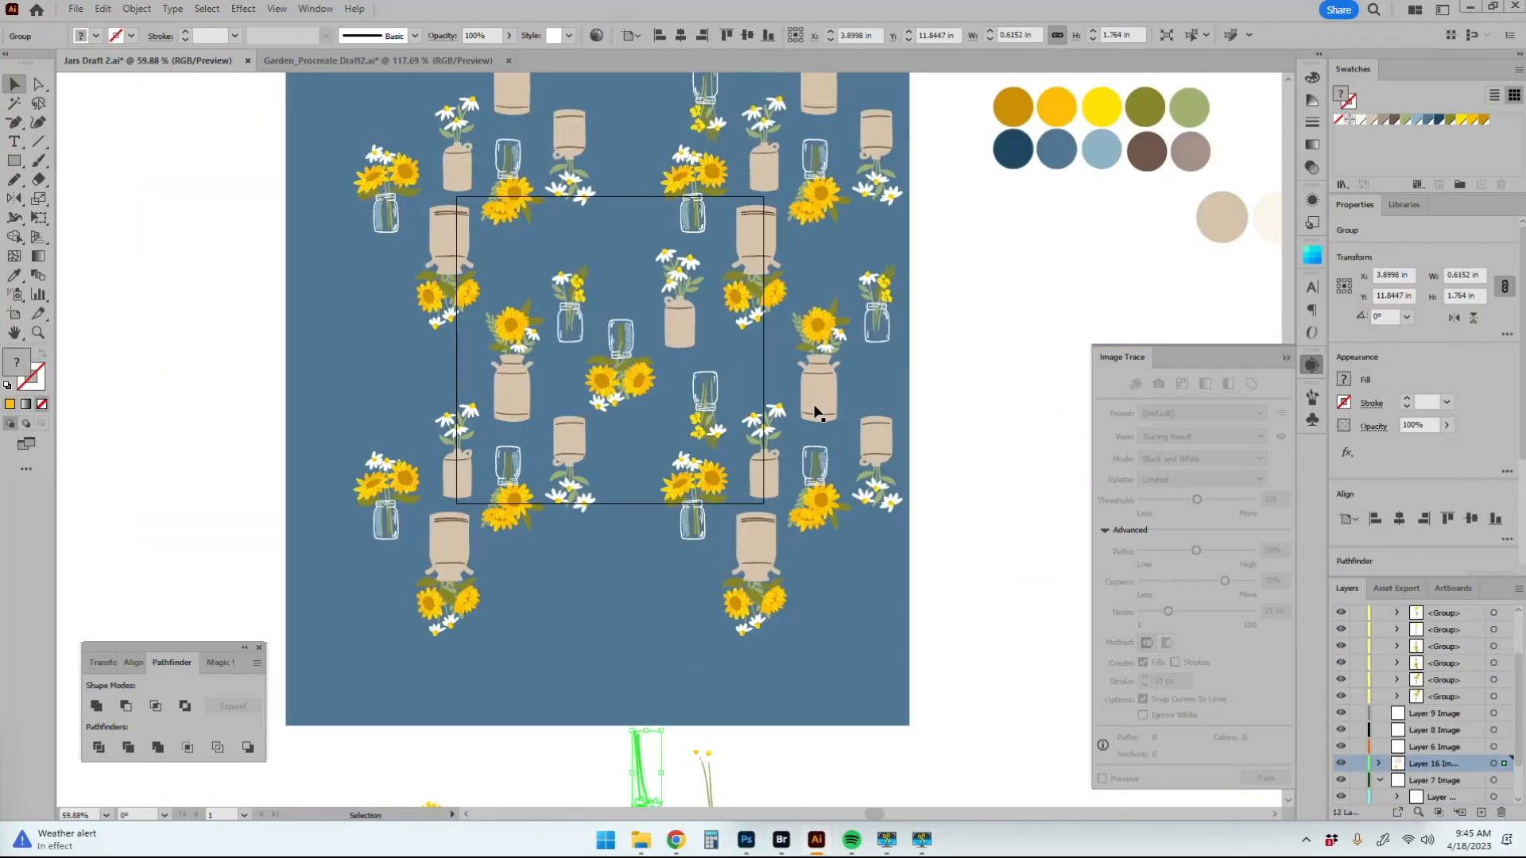
Step: Cut the selected green stems below the background
scroll(598, 278, "up", 3)
key("ctrl+x")
scroll(598, 278, "down", 2)
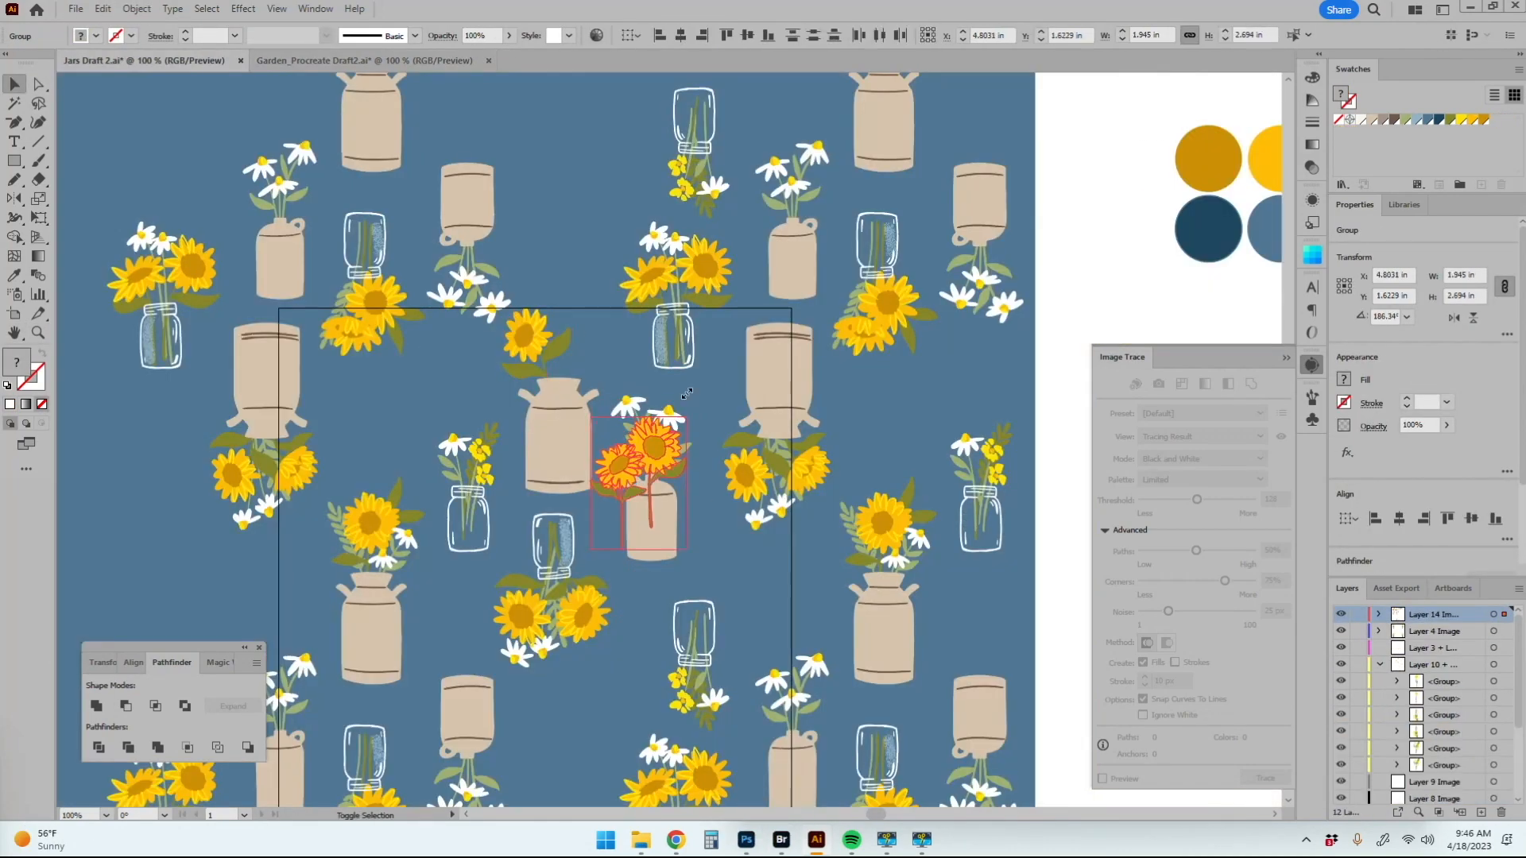
Step: Move the sunflower pair off the jug to above the milk can and sample the yellow petal highlight of a neighbouring sunflower
left_click_drag(687, 394, 688, 391)
left_click_drag(654, 447, 597, 179)
key("ctrl+plus")
key("ctrl+plus")
left_click(398, 504)
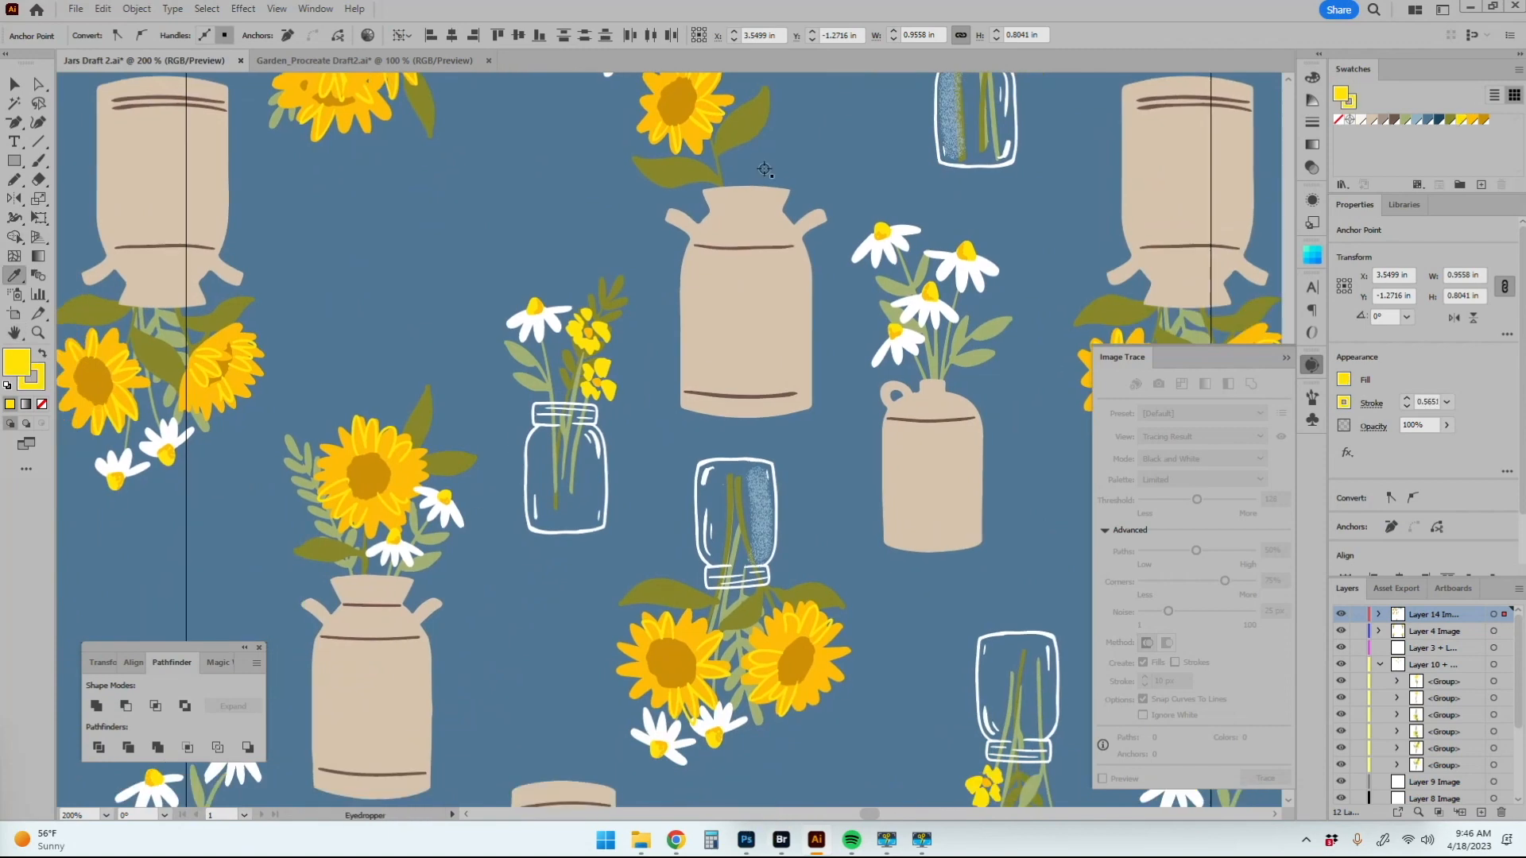
Step: Lower the selected sunflower artwork into the upper milk can and transfer it to the Layer 10 flower groups
key("ctrl+minus")
left_click_drag(646, 574, 644, 626)
key("z")
left_click_drag(1504, 615, 1501, 681)
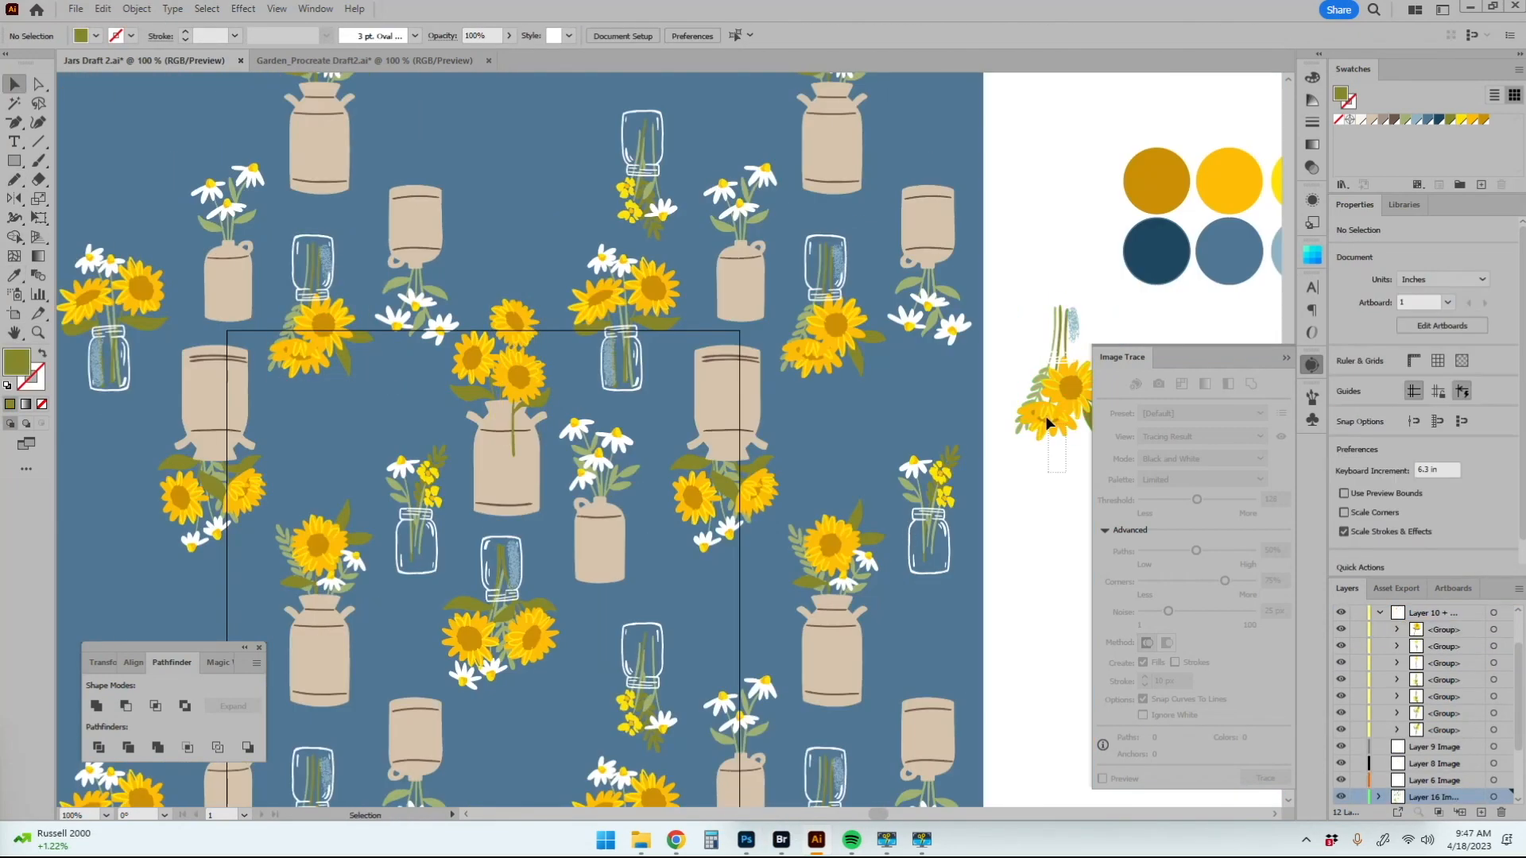
Step: Pick out a sunflower from the spare bouquet and the front sunflower in the upper milk can for editing
key("v")
left_click(1034, 499)
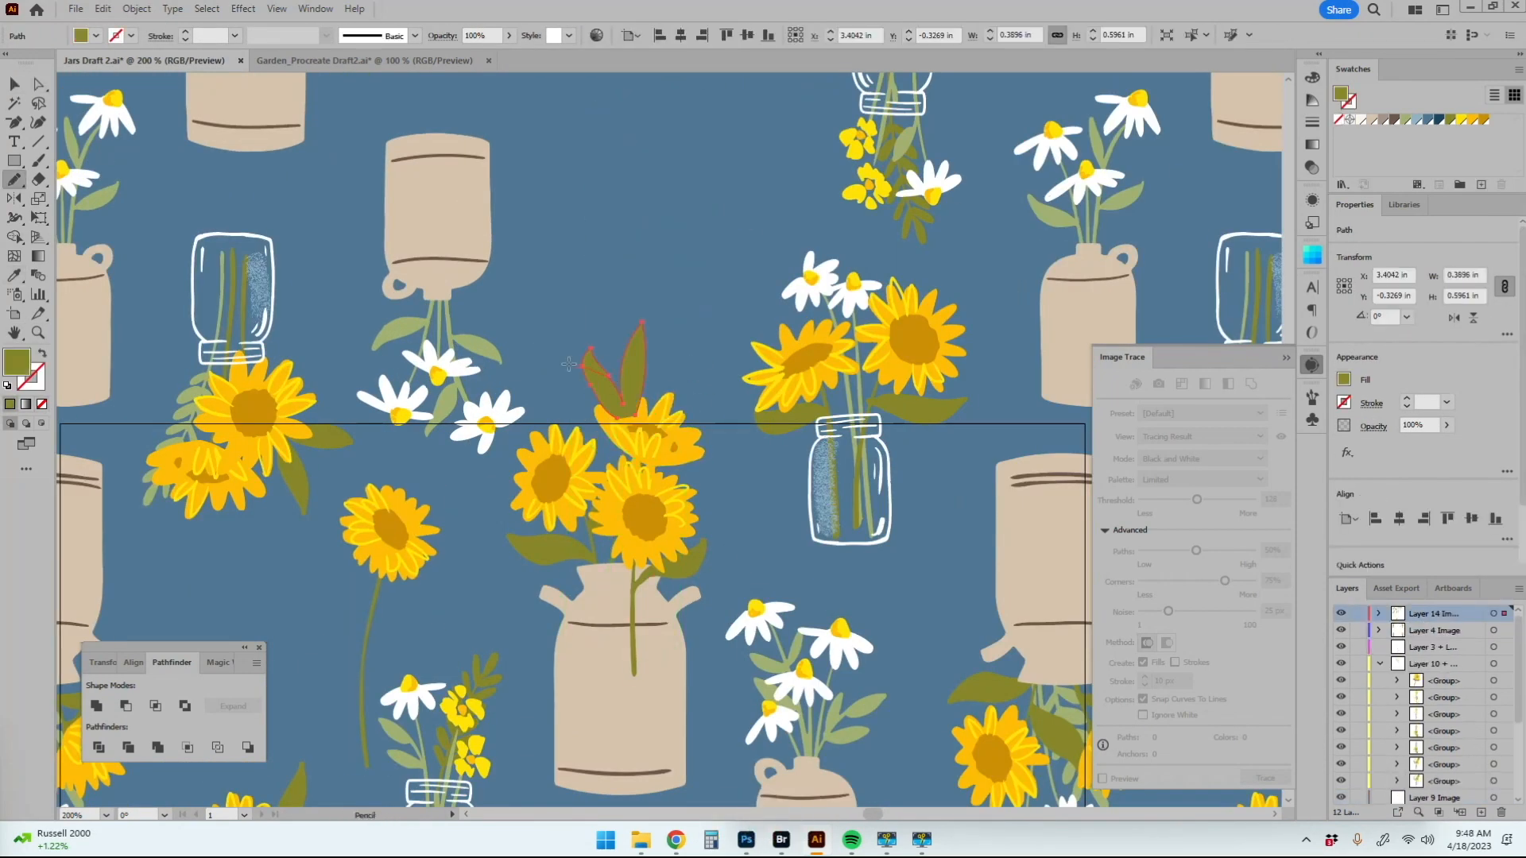
left_click(248, 395)
left_click(663, 515)
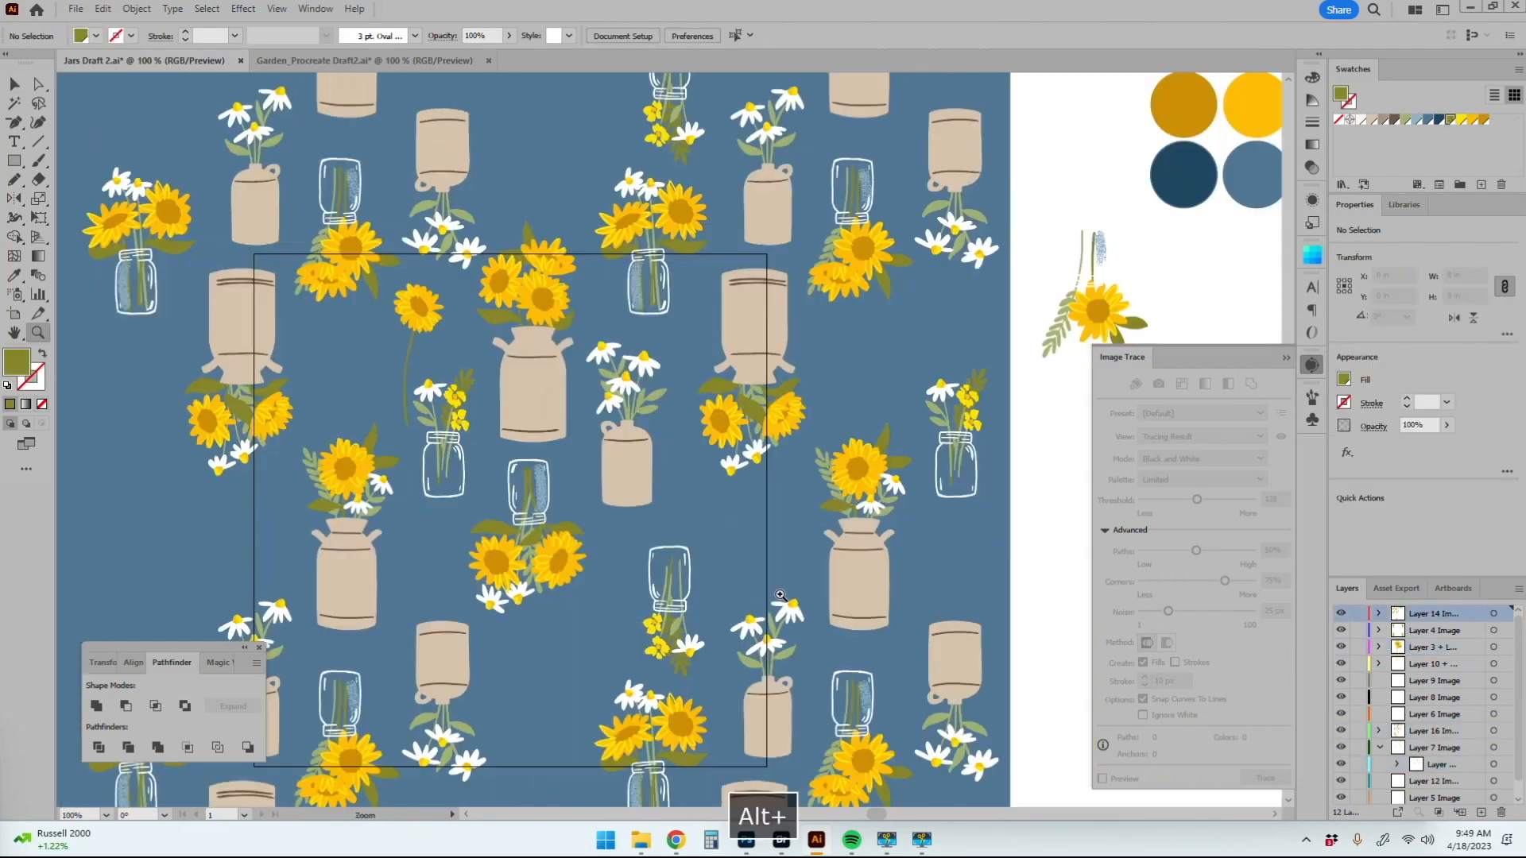
Step: Undo the last change, move the loose sunflower off the background, and duplicate the upper milk can bouquet 6.3 in downward
key("ctrl+z")
left_click_drag(418, 309, 1070, 580)
left_click_drag(470, 218, 589, 422)
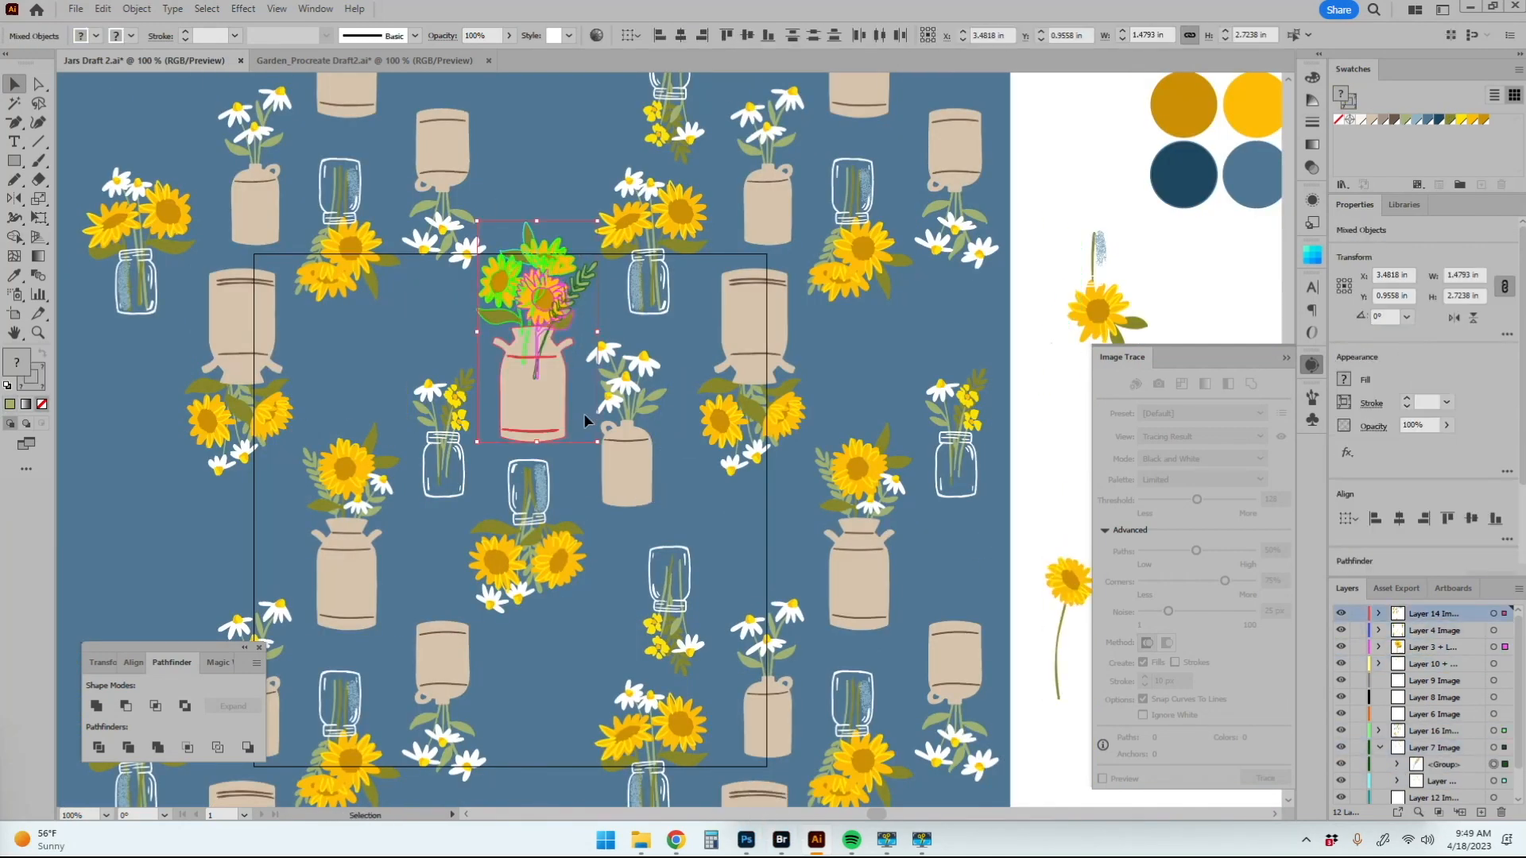
key("alt+Down")
Step: Duplicate the upside-down jar with yellow flowers 6.3 in to the left and 6.3 in upward
key("ctrl+minus")
left_click(855, 681)
left_click(678, 457)
key("alt+Left")
left_click(347, 480, "shift")
key("alt+Up")
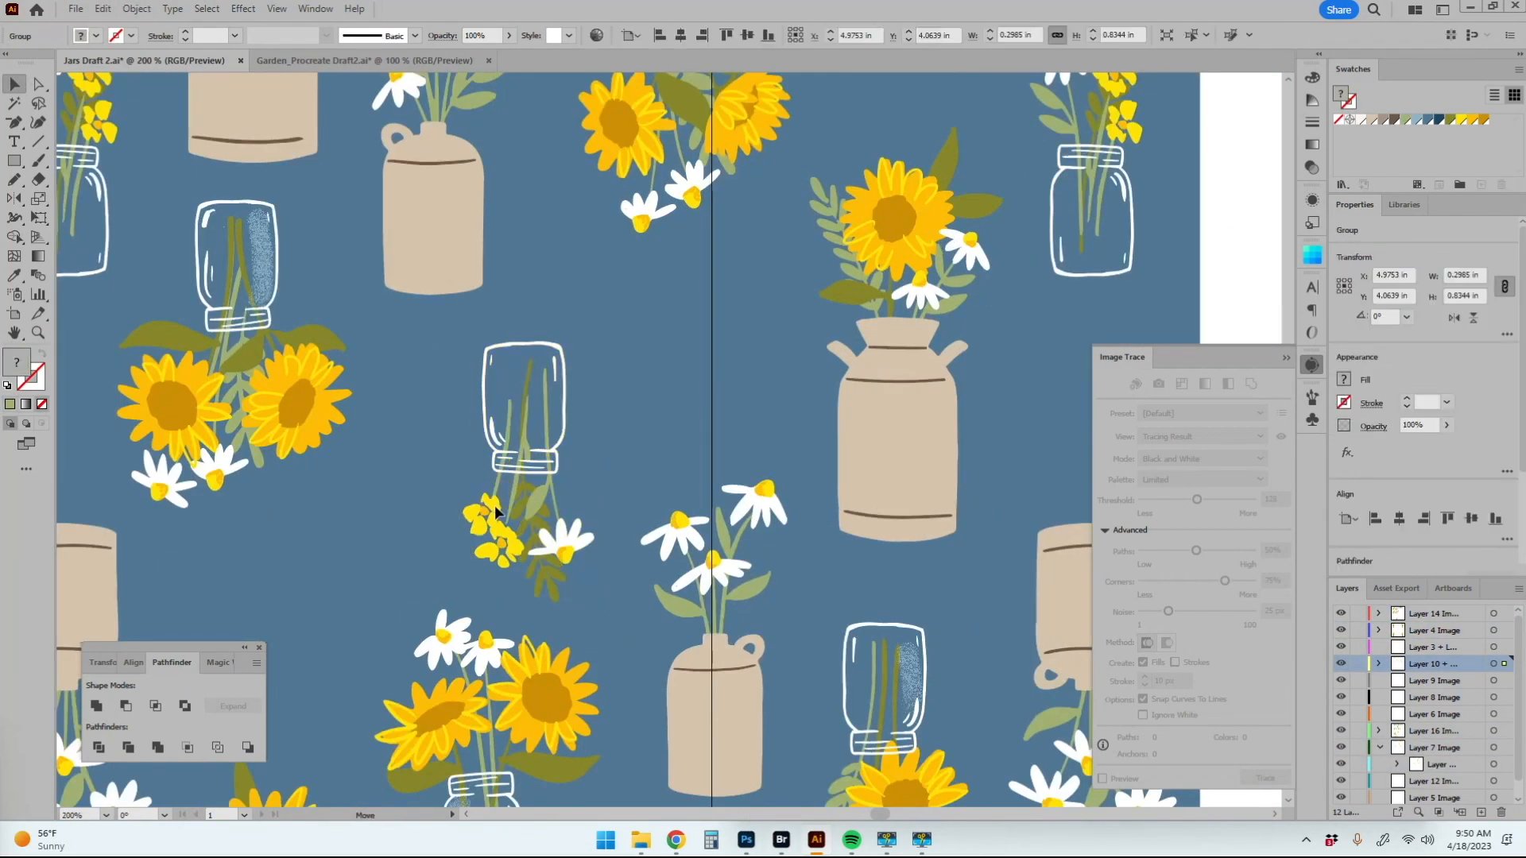
Step: Refine the upside-down jar's yellow flower bouquet and cut an unwanted element from the artwork
key("z")
left_click(539, 377)
left_click(633, 429)
key("a")
left_click(758, 481)
key("z")
left_click(716, 477, "alt")
key("v")
left_click(243, 415)
key("ctrl+x")
Step: Copy the daisy bouquet's jug to the right of the background, beneath the spare sunflower
key("z")
left_click(673, 371, "alt")
key("v")
left_click_drag(584, 407, 798, 514)
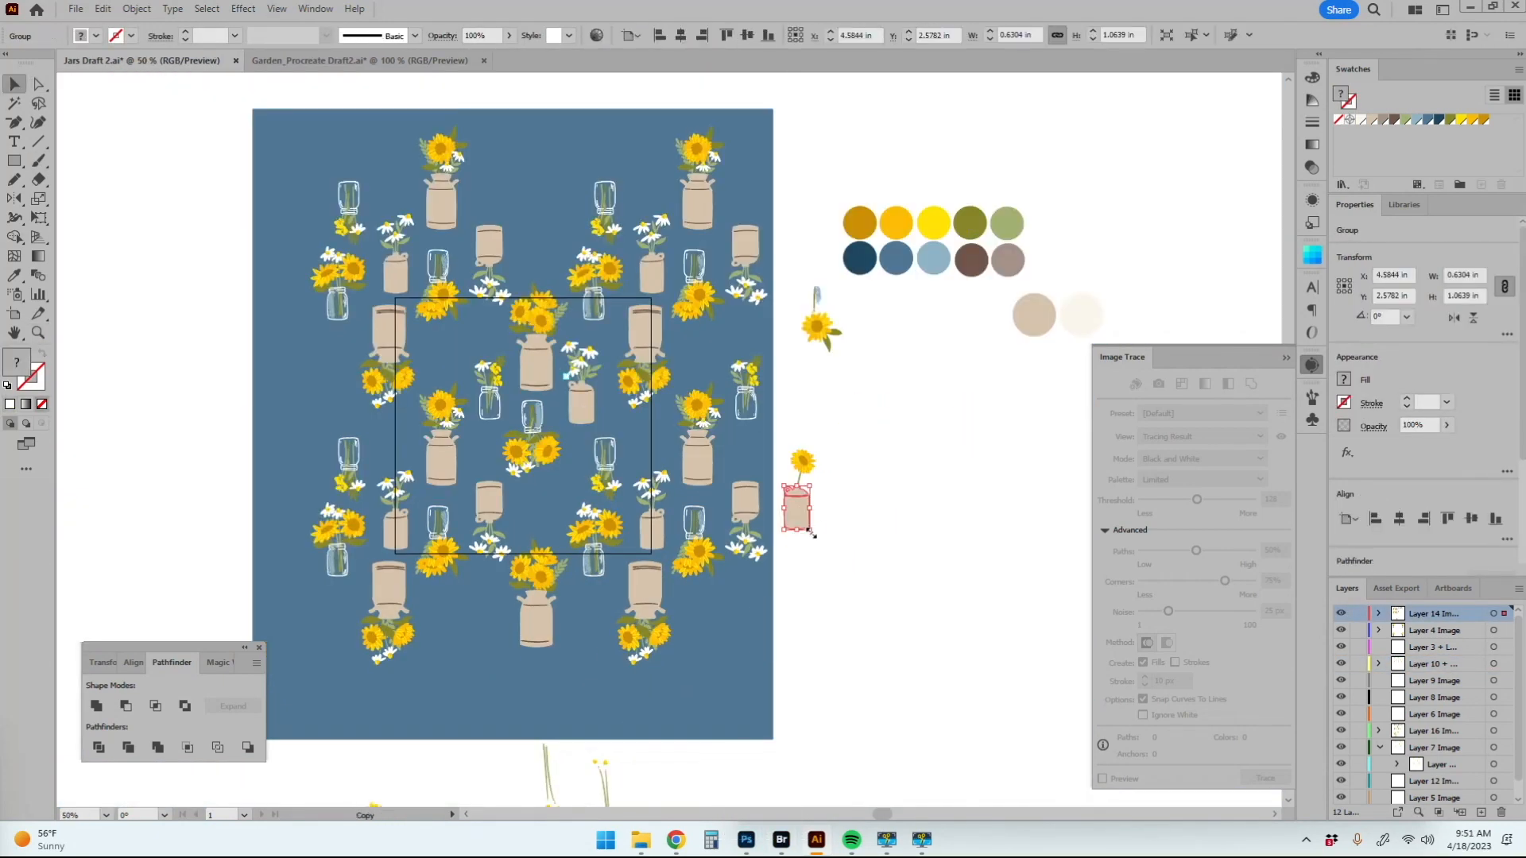
Step: Copy the narrow-necked bottle from Garden_Procreate Draft2.ai and paste it into Jars Draft 2.ai
left_click(844, 398)
left_click(398, 62)
key("v")
left_click(328, 141)
key("ctrl+c")
left_click(151, 61)
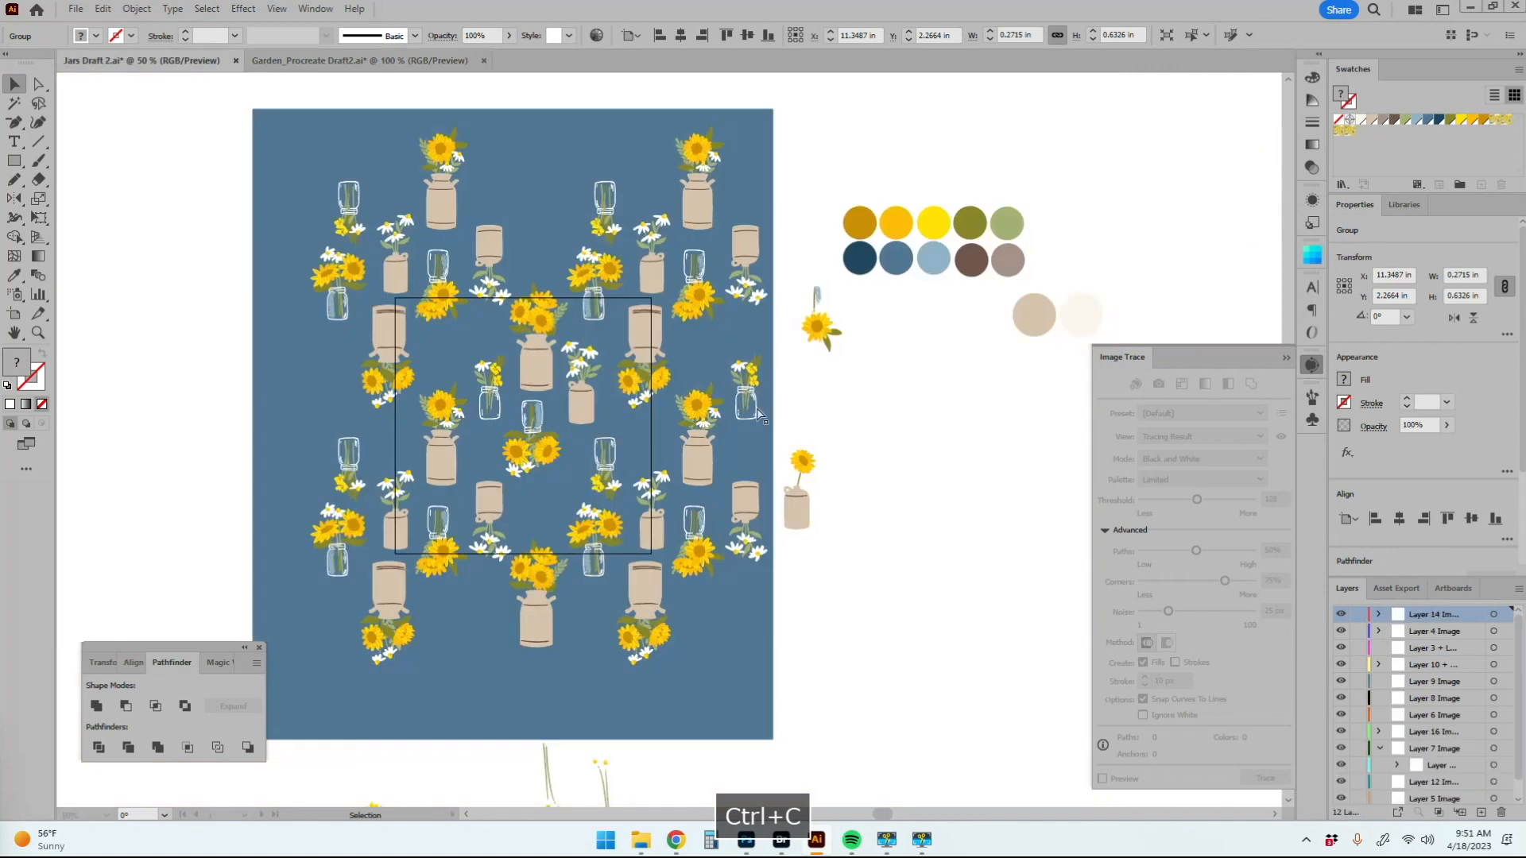
key("ctrl+v")
Step: Recolor the narrow bottle's body and neck bands by sampling the jug's tan and brown
key("z")
left_click(775, 434)
key("a")
left_click(512, 446)
key("i")
left_click(552, 470)
key("a")
key("i")
left_click(693, 468)
Step: Enlarge the narrow bottle and set it on the long-stemmed sunflower beside the spare jug, off the background
key("z")
left_click(735, 509, "alt")
key("ctrl+z")
left_click(893, 344)
key("v")
left_click_drag(686, 469, 466, 400)
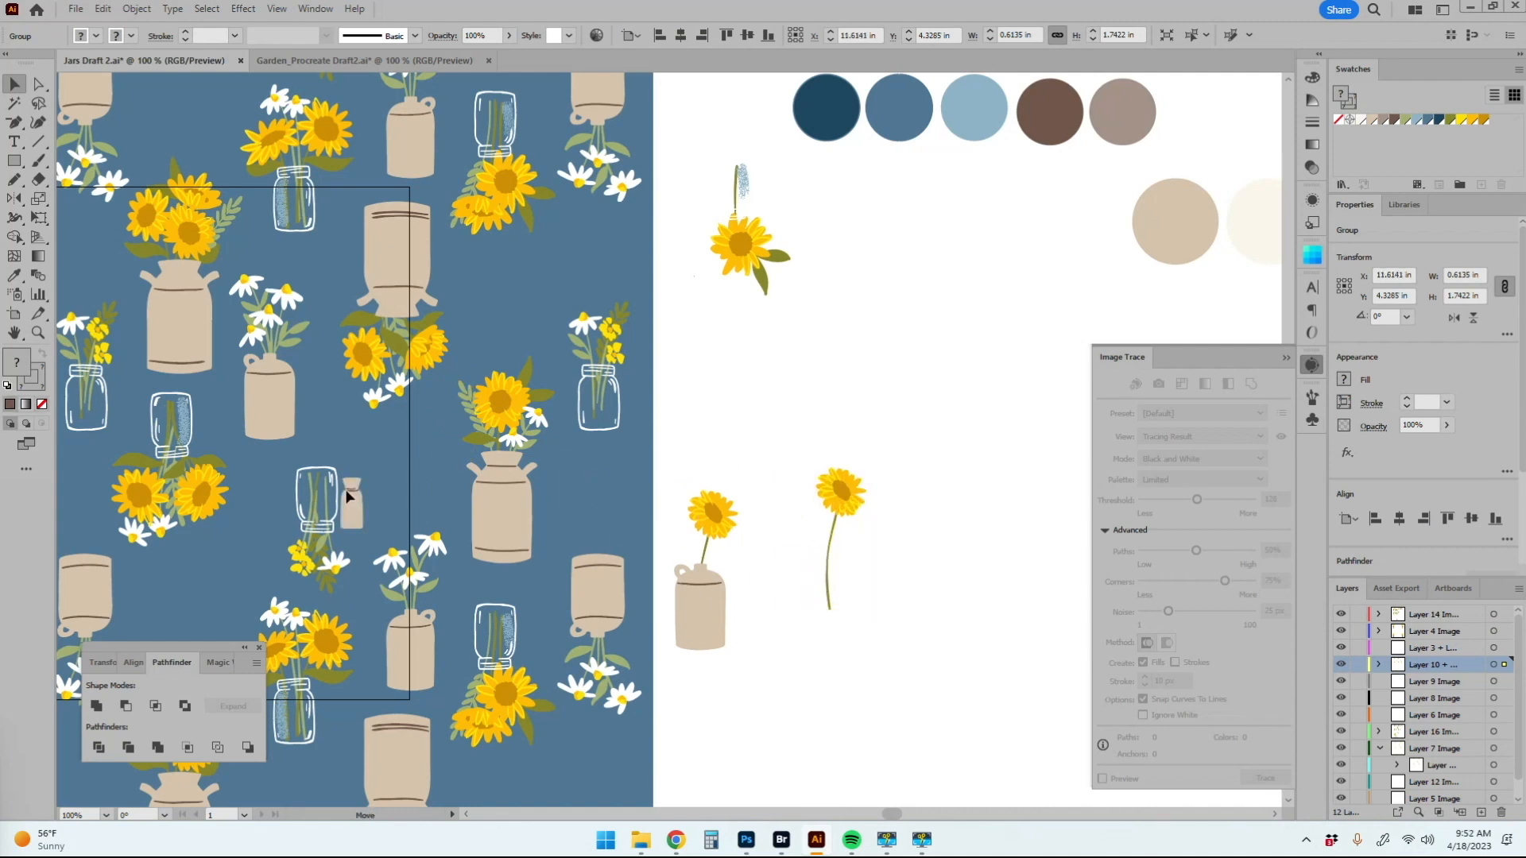
left_click(370, 532, "shift")
left_click(891, 540)
Step: Paint an olive leaf onto the bottled sunflower's stem with the Blob Brush and group the finished bouquet
key("z")
left_click(831, 459)
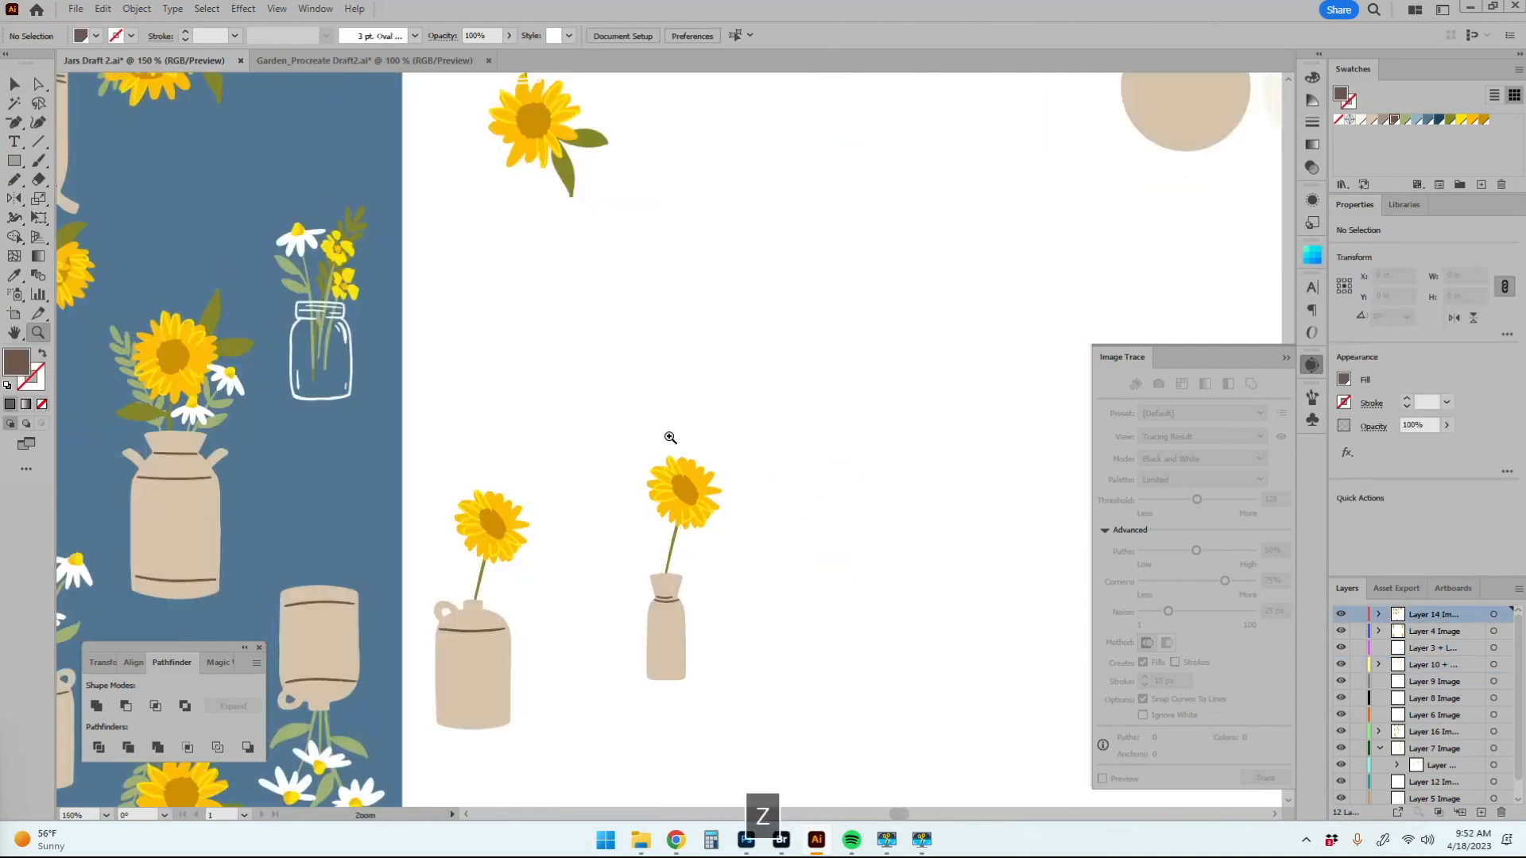
key("a")
left_click(587, 140)
key("shift+b")
mouse_move(627, 510)
left_mouse_down()
mouse_move(667, 545)
mouse_move(298, 534)
left_mouse_up()
key("a")
key("e")
key("z")
left_click(683, 389, "alt")
key("v")
key("ctrl+g")
Step: Move Layer 14 into Layer 12 and place the bottle bouquet upside down in the gap at the tile's lower center
left_click_drag(1433, 615, 1433, 782)
key("z")
left_click(384, 418, "alt")
mouse_move(577, 514)
left_mouse_down()
mouse_move(470, 360)
mouse_move(479, 339)
mouse_move(897, 602)
mouse_move(918, 682)
mouse_move(570, 513)
left_mouse_up()
key("ctrl+alt+r")
left_click(771, 521)
left_click(917, 640)
left_click(803, 628)
Step: Group the upside-down jar with its yellow flowers inside the repeat tile
left_click(632, 469)
left_click(376, 469)
key("ctrl+g")
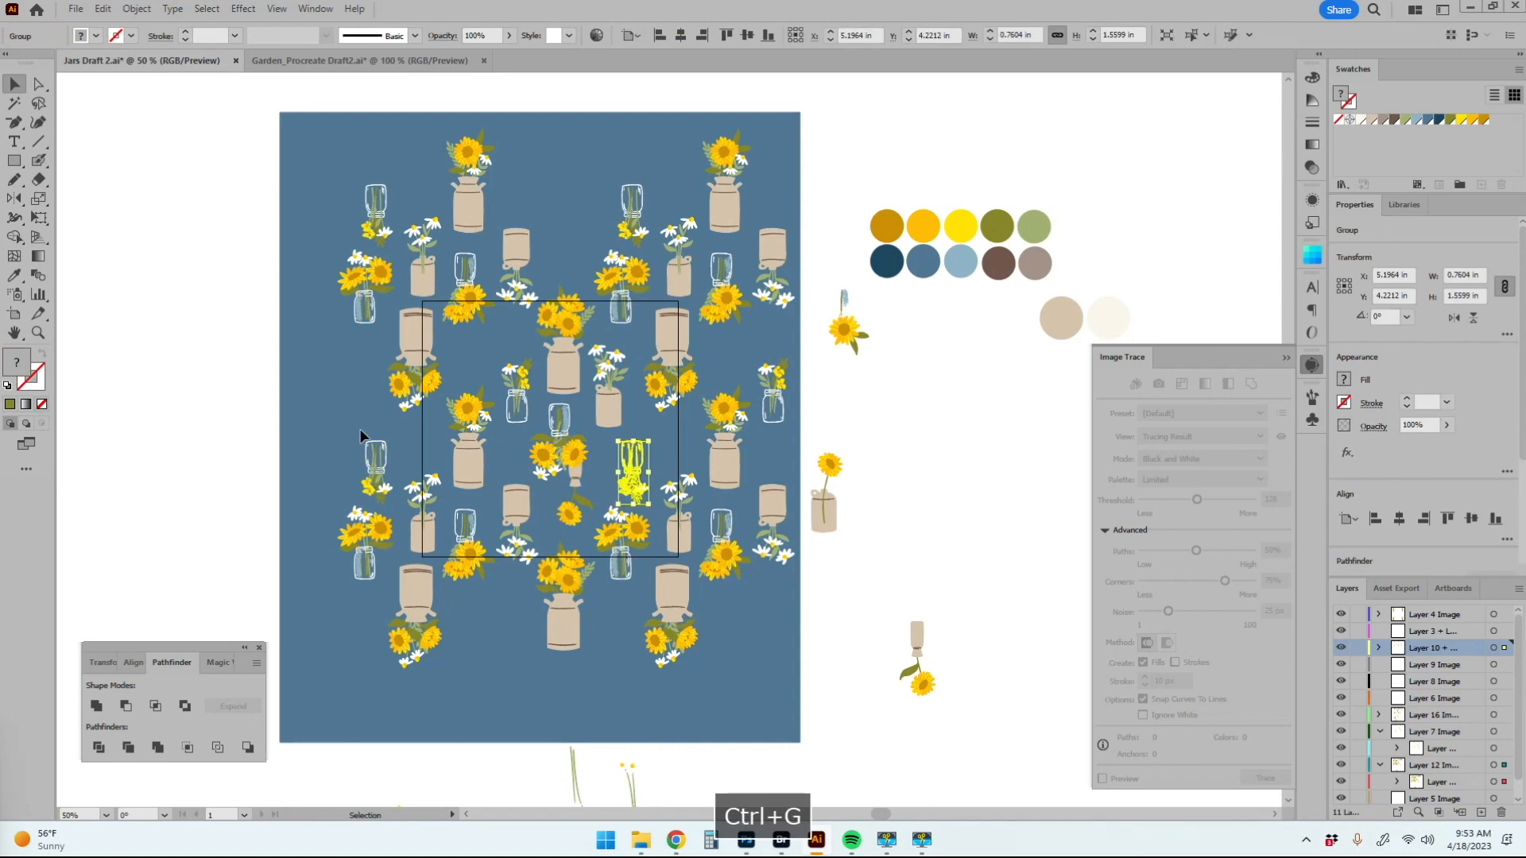
Step: Delete the dark neck band from the upside-down bottle in the pattern
left_click(584, 476)
key("ctrl+plus")
key("ctrl+plus")
key("ctrl+plus")
left_click(464, 521)
key("Delete")
key("v")
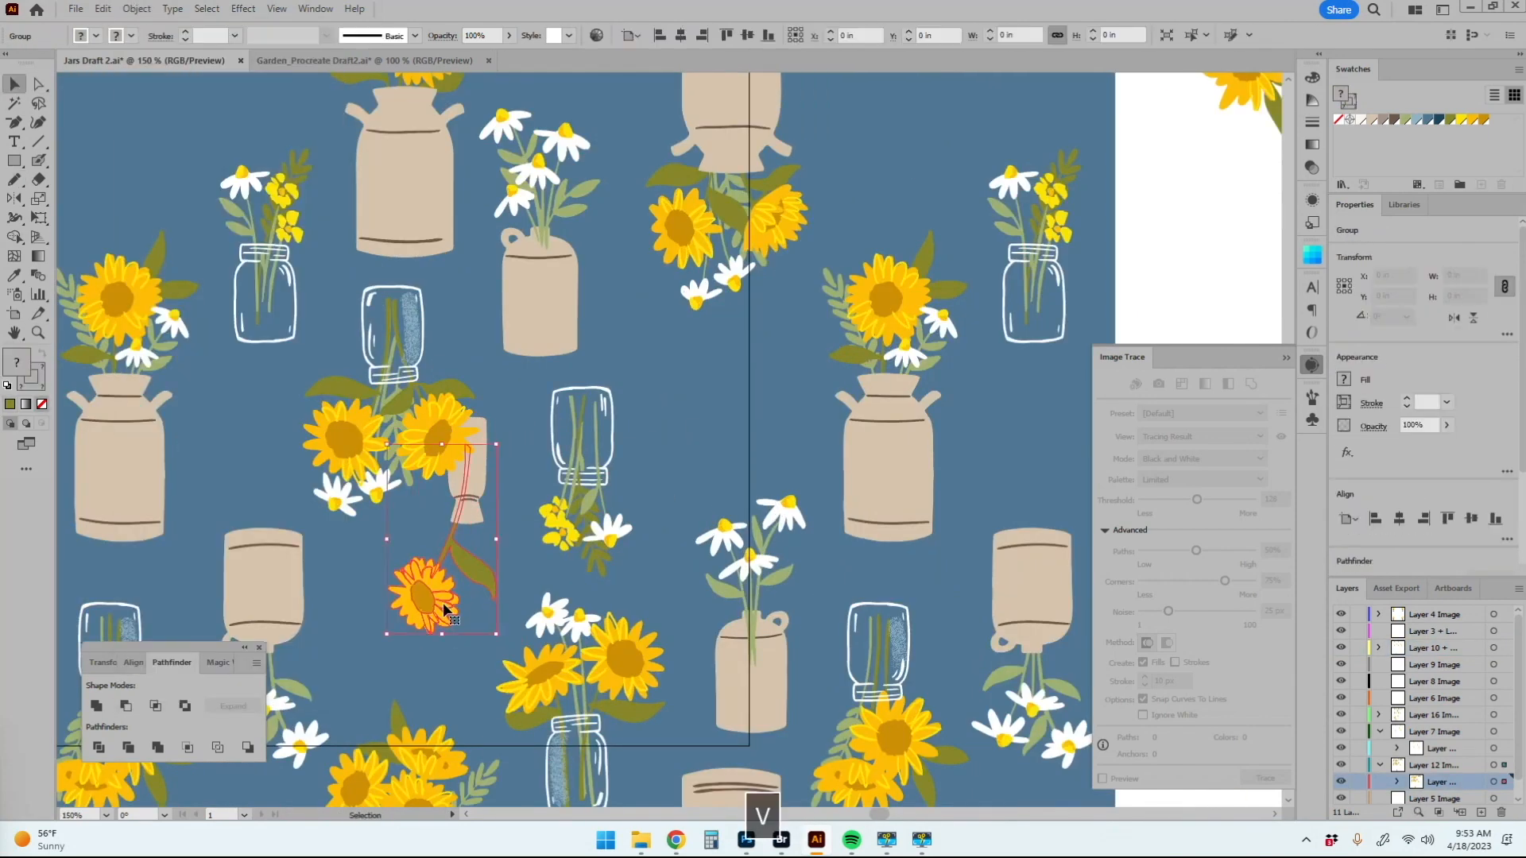
Step: Copy the lower milk can bouquet off the background and add its fern sprig to the upside-down sunflower
key("ctrl+minus")
key("ctrl+minus")
left_click(597, 509)
left_click_drag(597, 509, 925, 740)
left_click_drag(921, 733, 946, 674)
left_click_drag(750, 623, 568, 380)
left_click(595, 474)
left_click_drag(588, 378, 592, 453)
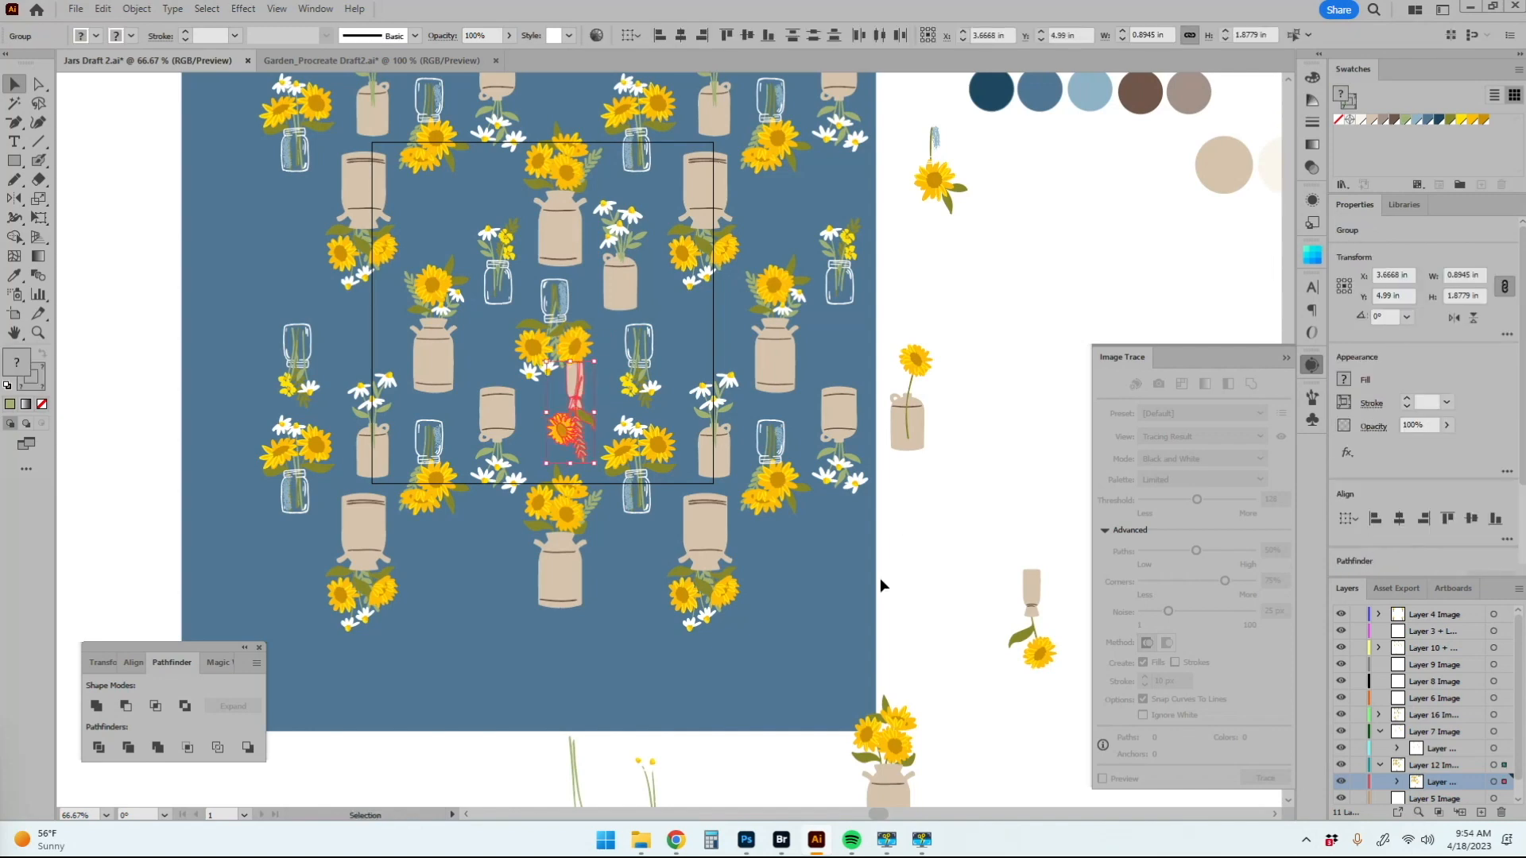
key("ctrl+plus")
key("ctrl+plus")
key("p")
left_click(556, 463)
left_click(557, 519, "shift")
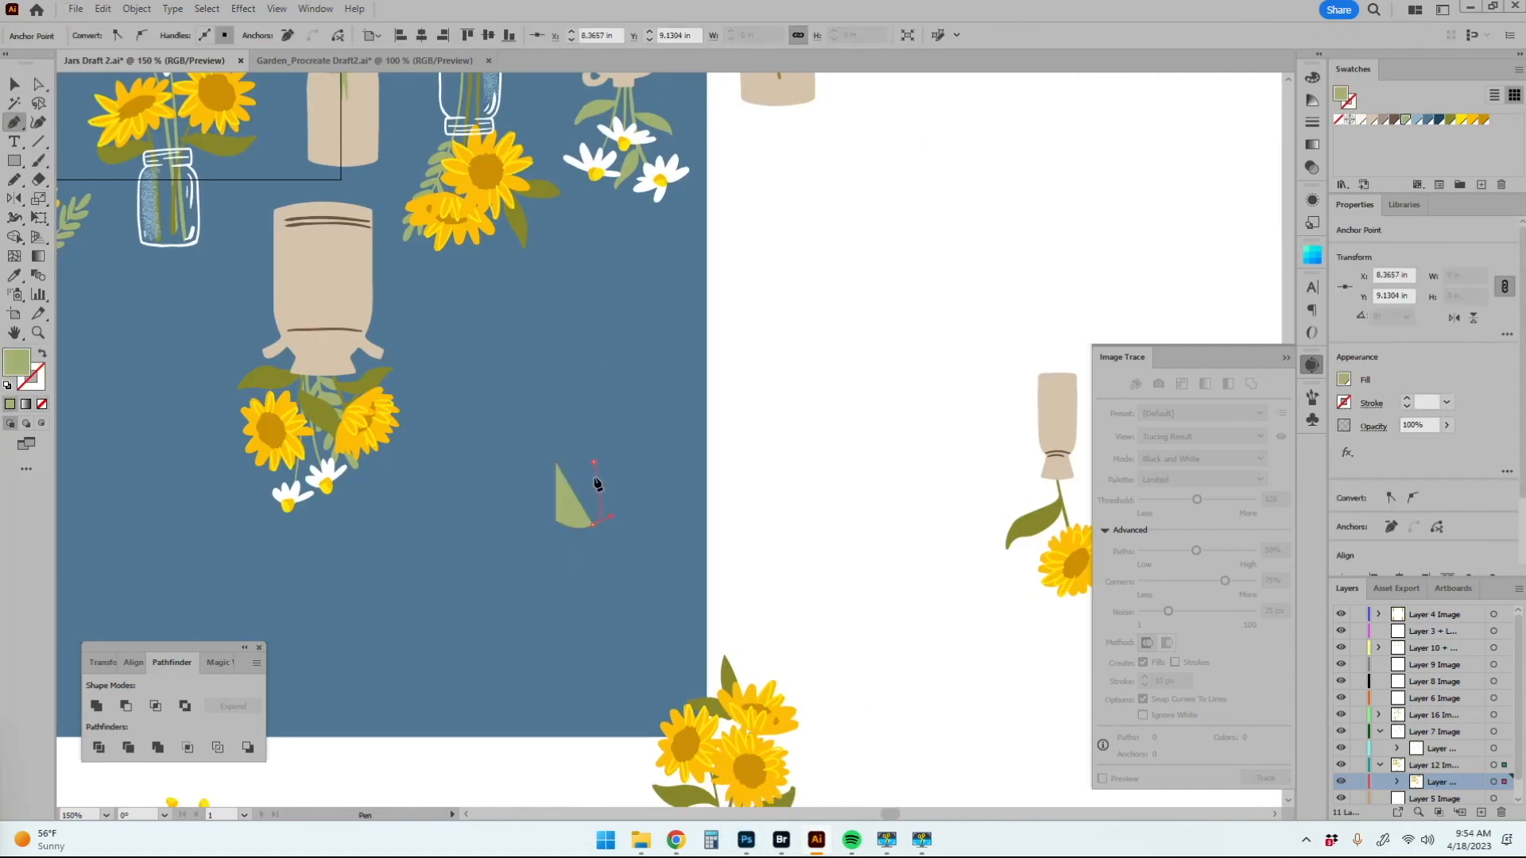
key("Delete")
Step: Draw a small rectangular paper wrapper on the empty lower background and fill it with the taupe swatch
key("ctrl+plus")
key("b")
mouse_move(596, 474)
left_mouse_down()
mouse_move(650, 473)
mouse_move(660, 507)
left_mouse_up()
key("a")
left_click(616, 548)
key("n")
key("shift+x")
left_click(1383, 119)
Step: Draw a twine tie with a bow across the wrapper in the light tan swatch
key("a")
left_click(651, 543)
key("shift+c")
key("shift+b")
left_click(1372, 119)
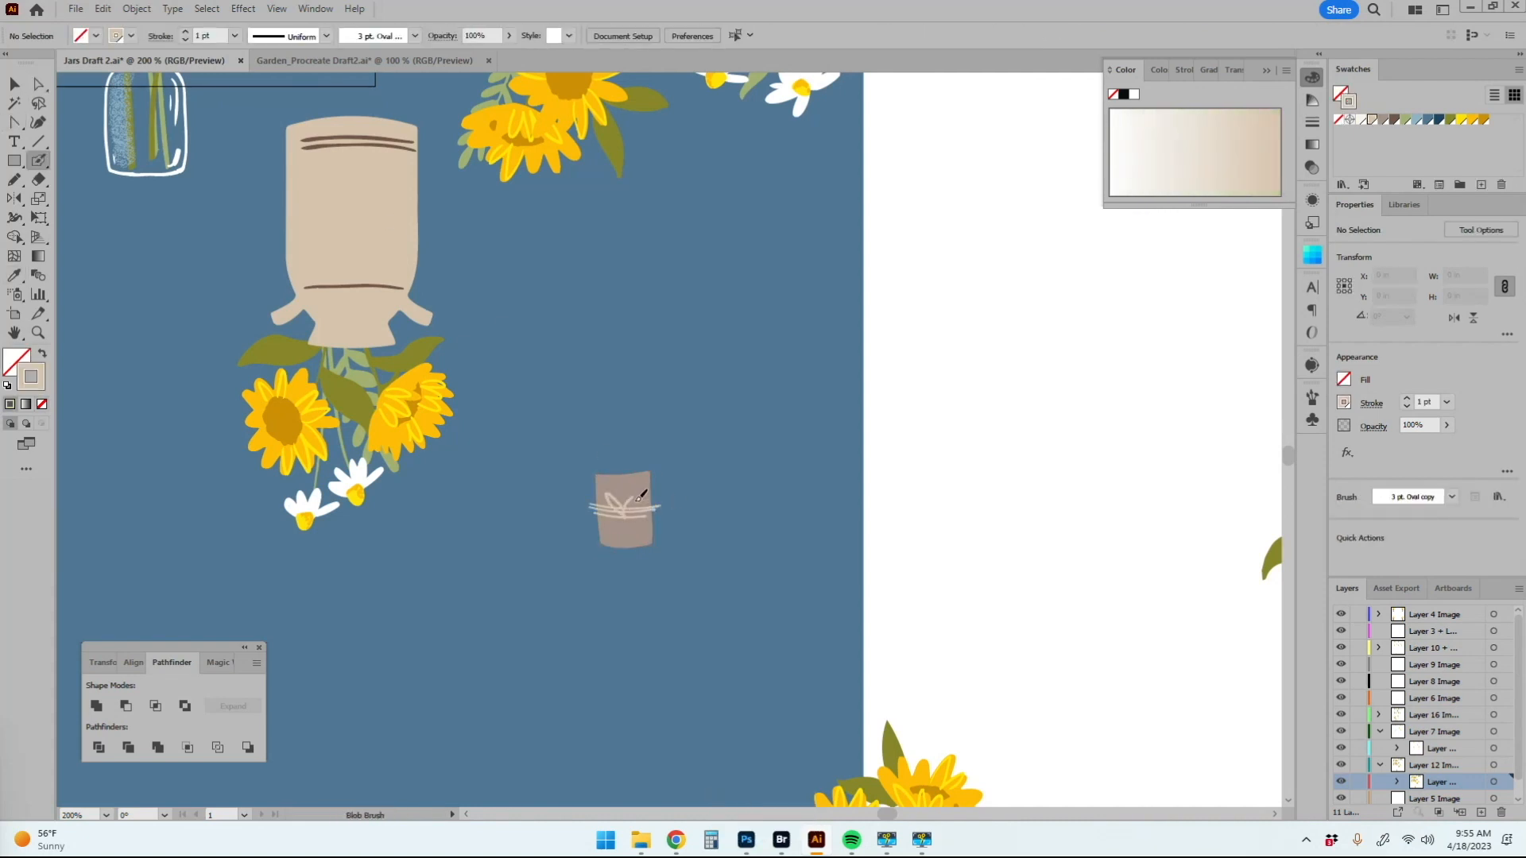
Step: Refine the wrapper and its twine bow, and shift them together across the empty lower background
key("ctrl+plus")
key("ctrl+plus")
key("Caps_Lock")
key("v")
left_click(669, 425)
key("a")
left_click(667, 334)
key("v")
scroll(637, 491, "down", 5)
left_click_drag(658, 453, 616, 500)
left_click_drag(634, 479, 434, 526)
left_click(458, 547)
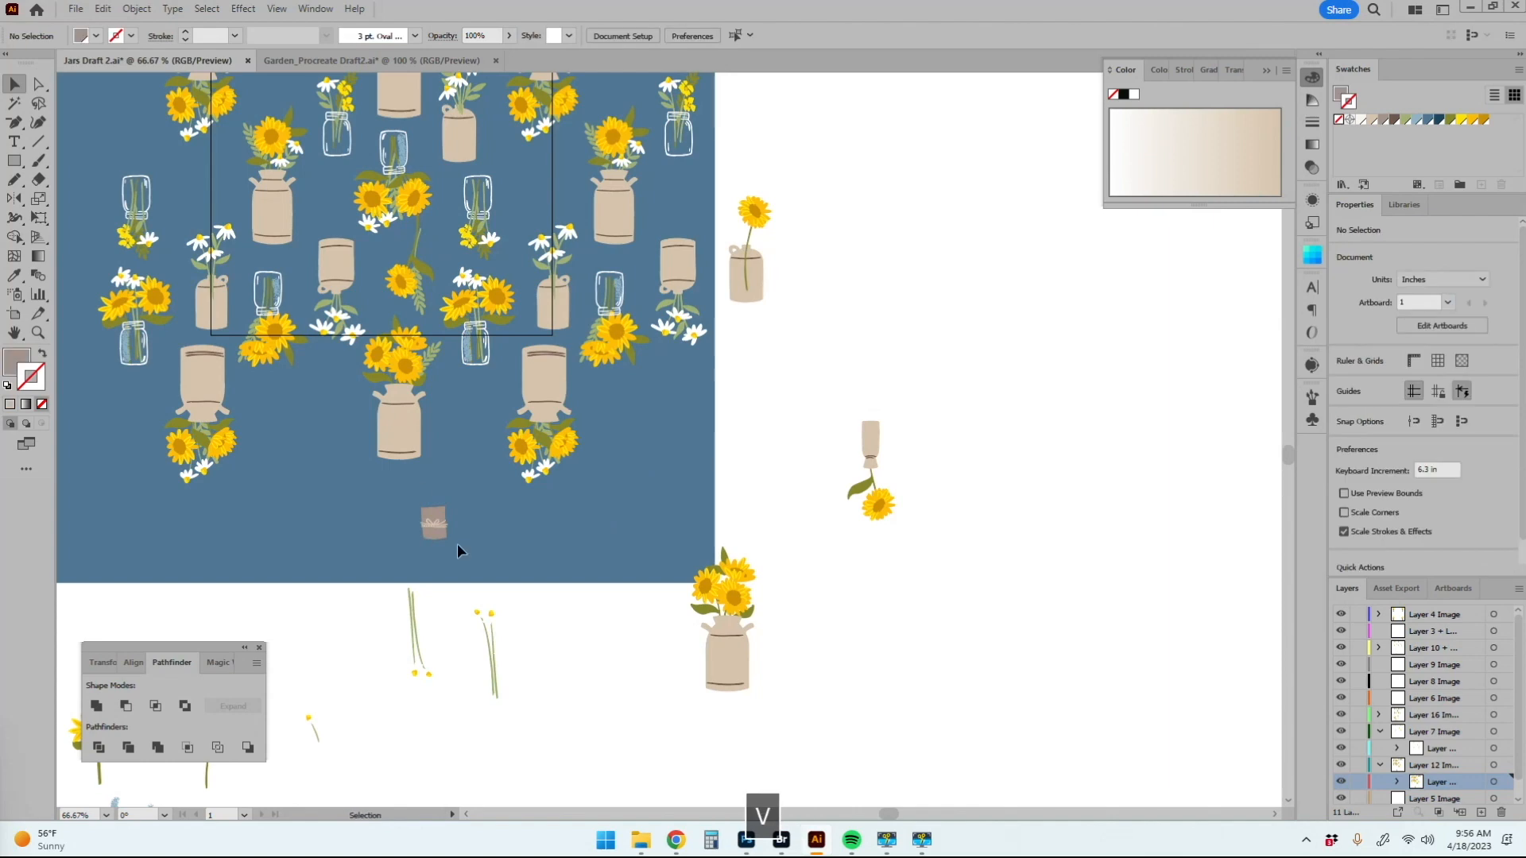
Step: Place the twine-tied wrapper over the stems of the upside-down sunflower bouquet and adjust its shape
scroll(355, 515, "up", 4)
left_click(592, 549)
left_click_drag(630, 495, 633, 498)
left_click(655, 504)
key("a")
left_click(621, 499)
Step: Draw a short vertical line beside the wrapper with a taupe stroke and no fill
key("z")
left_click(654, 527)
key("p")
left_click(679, 425)
left_click(679, 483)
key("a")
left_click(43, 354)
Step: Apply the Zig Zag effect to the vertical line with the preview on
left_click(242, 9)
mouse_move(334, 138)
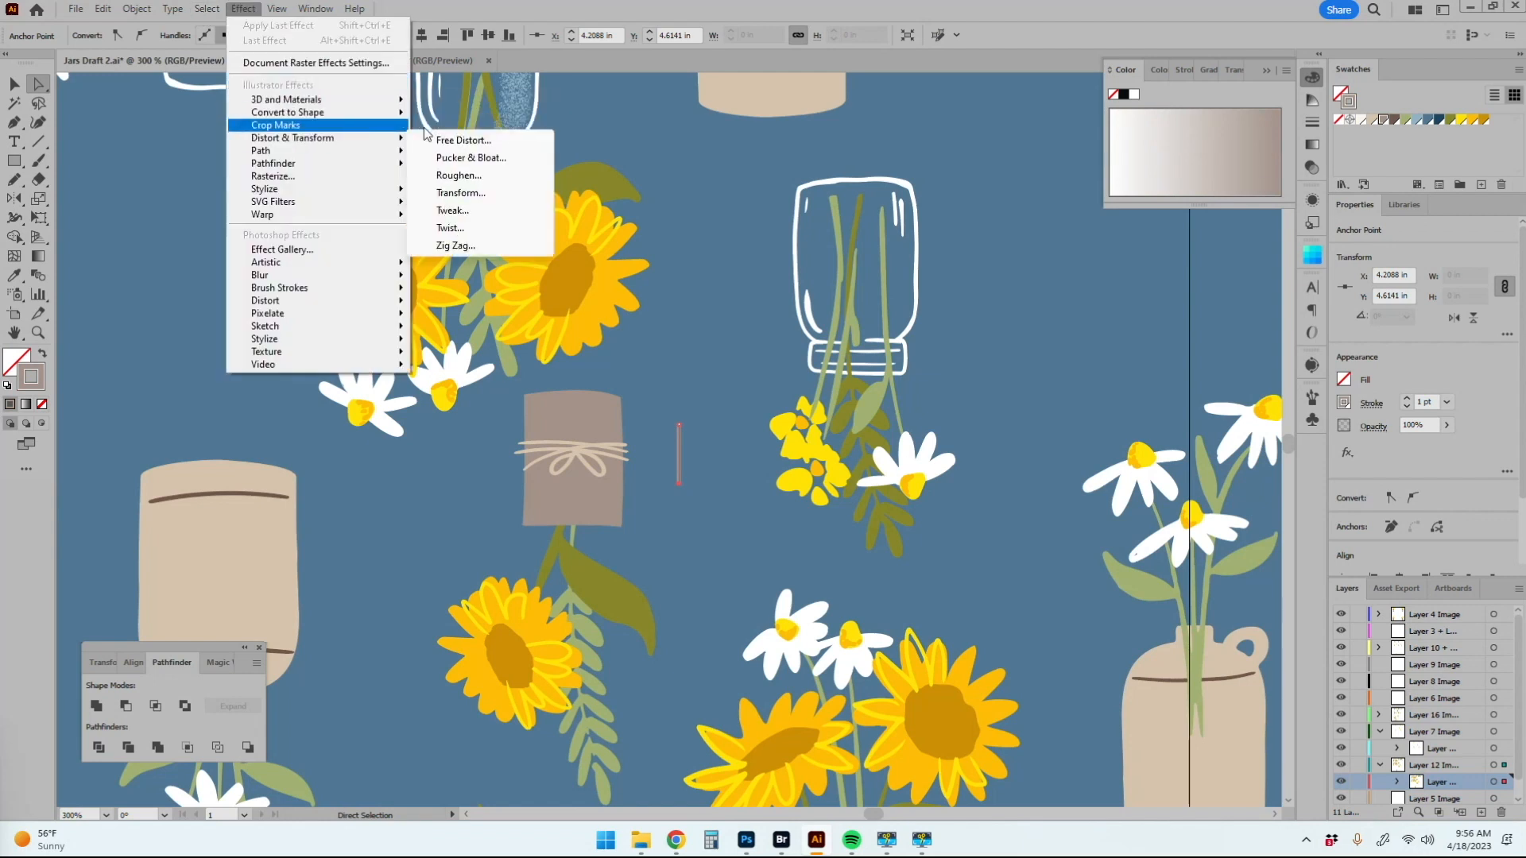
left_click(455, 245)
left_click_drag(956, 379, 950, 380)
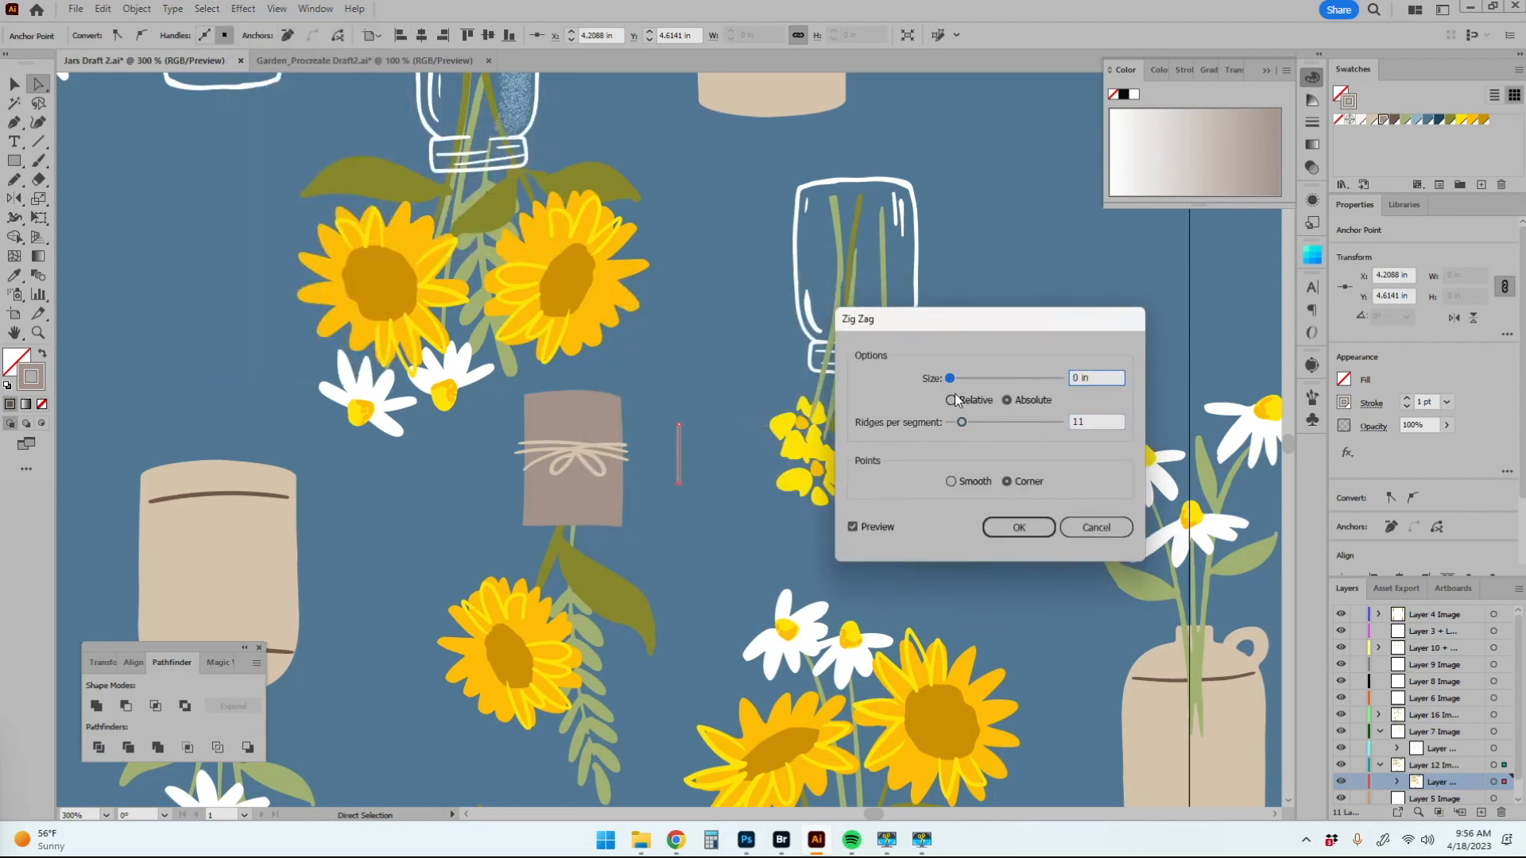
key("Return")
left_click(1038, 533)
Step: Move the zigzag line onto the wrapper's right edge, outline it, and copy it to the left edge
key("v")
mouse_move(680, 487)
left_mouse_down()
mouse_move(681, 503)
mouse_move(624, 470)
left_mouse_up()
key("ctrl+o")
left_click(667, 521)
left_click_drag(624, 475, 526, 476, "alt")
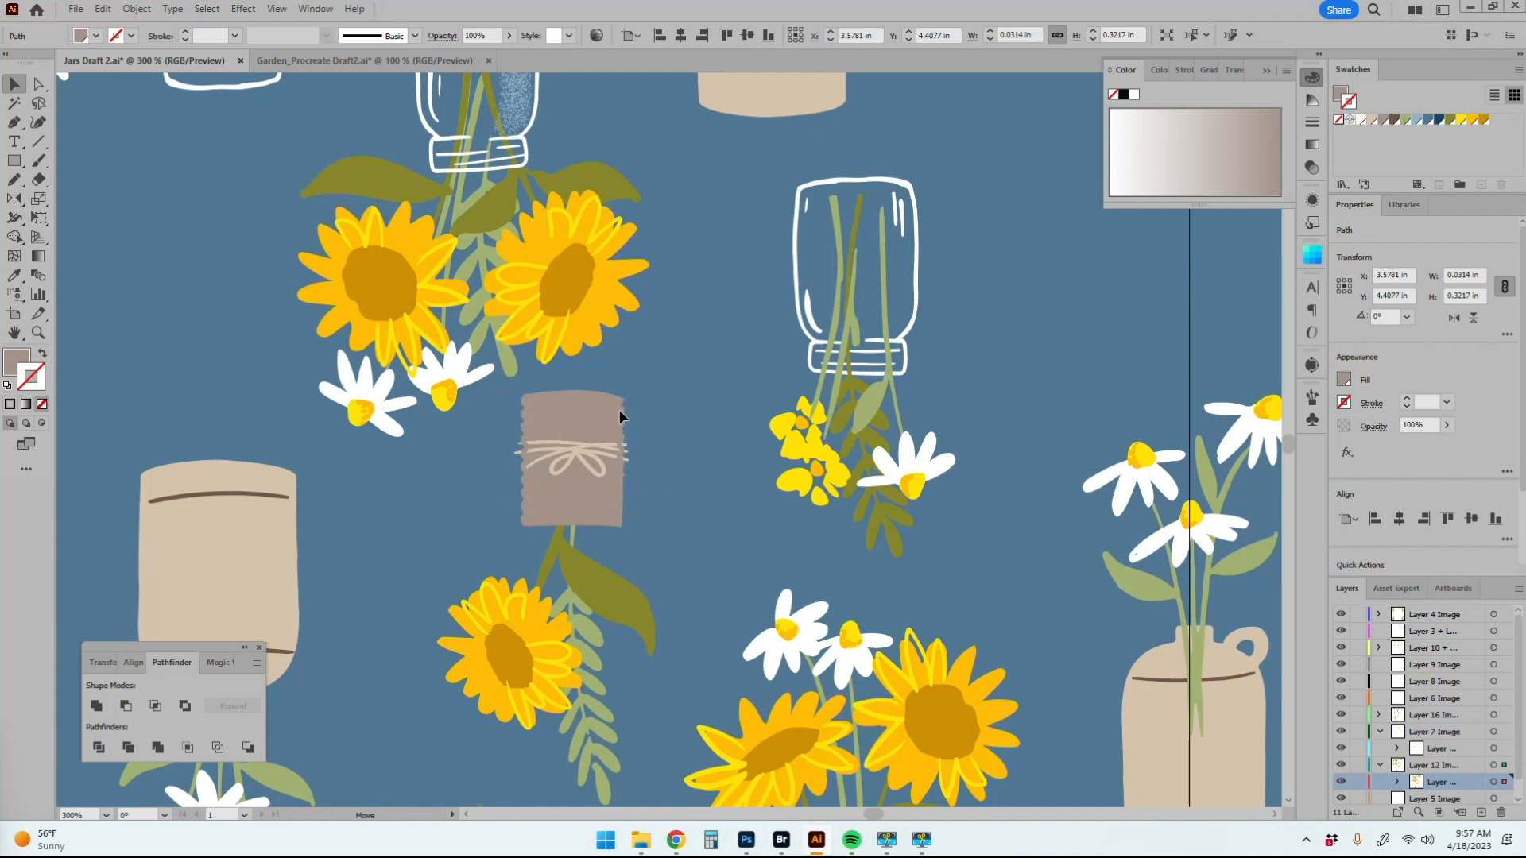
Step: Unite the zigzag edge pieces with Pathfinder and send the result behind the twine
left_click(522, 493, "shift")
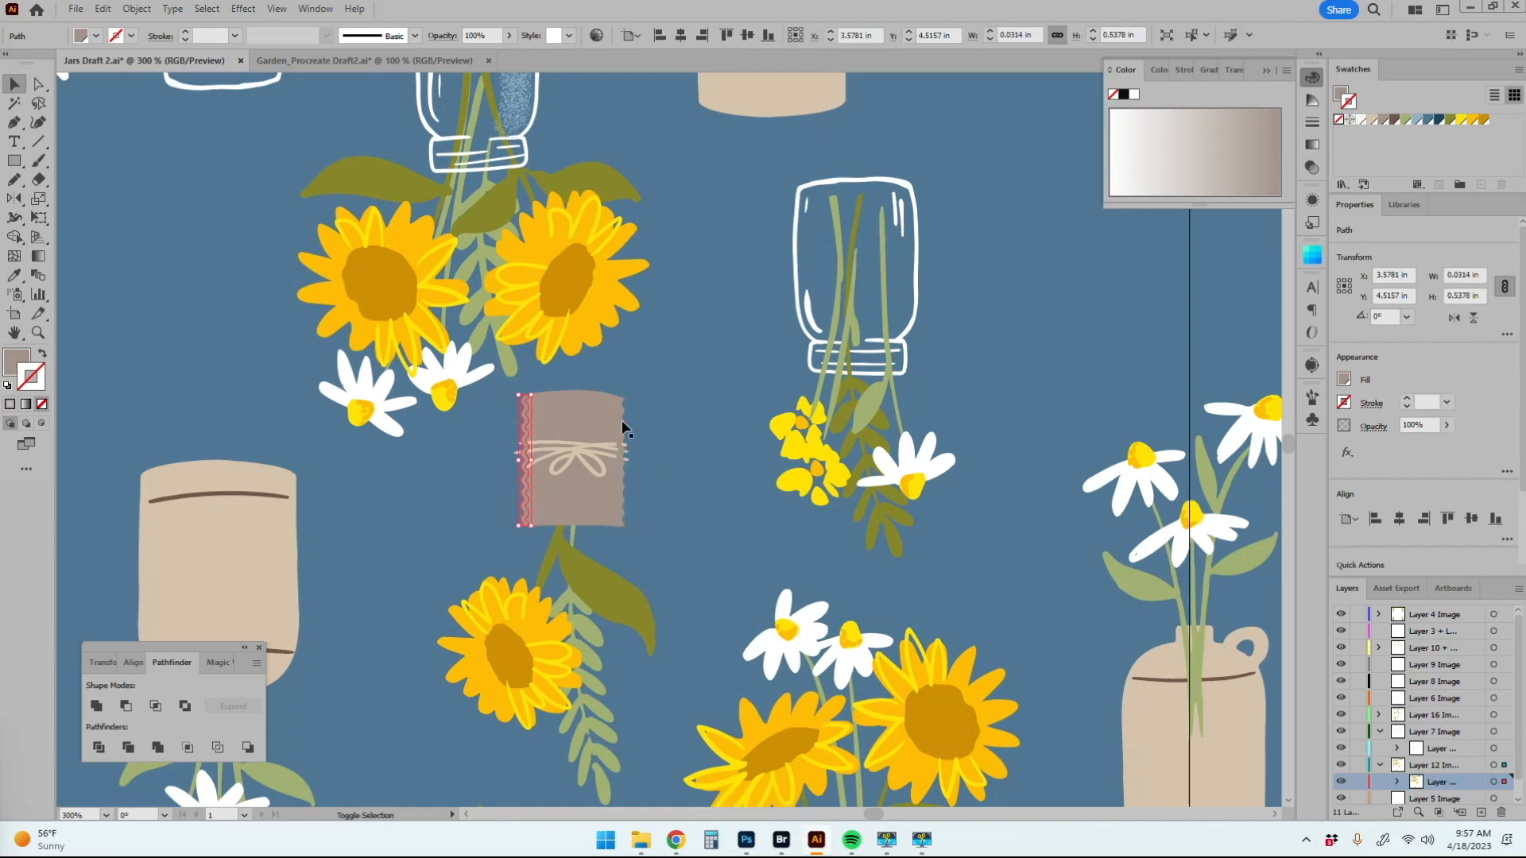
left_click(96, 707)
left_click(137, 8)
mouse_move(165, 45)
left_click(399, 97)
Step: Send the wrapped bouquet's large olive leaf to the back of the stacking order
left_click(639, 602)
left_click(136, 9)
left_click(459, 97)
Step: Outline the strokes of the sunflower's yellow petal highlights and adjust the twine's end at the wrapper's left edge
key("a")
left_click(517, 605)
left_click(561, 662, "shift")
key("ctrl+o")
left_click(690, 518)
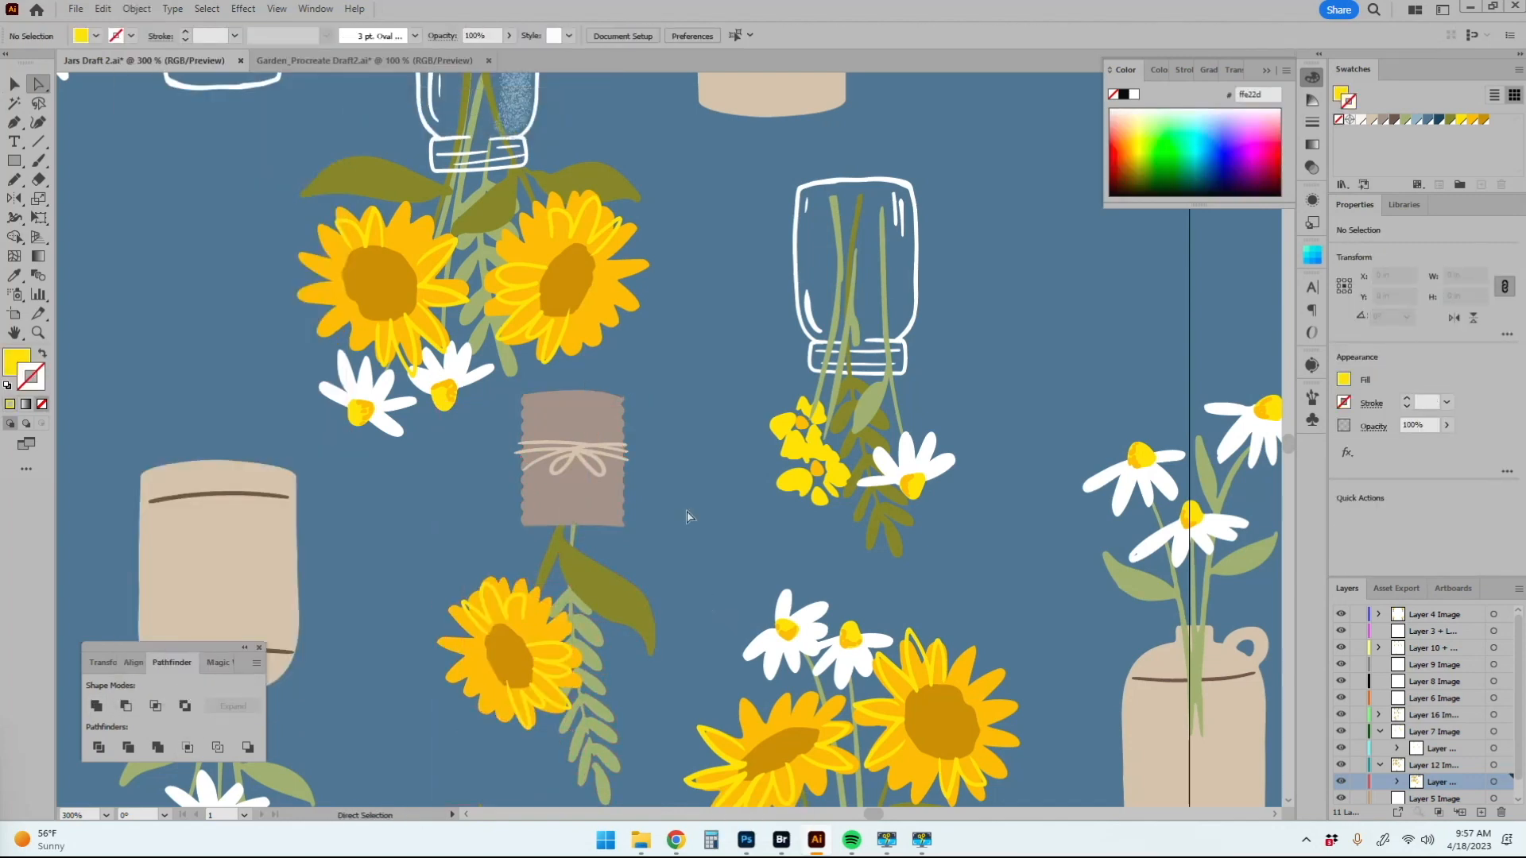
left_click(522, 475)
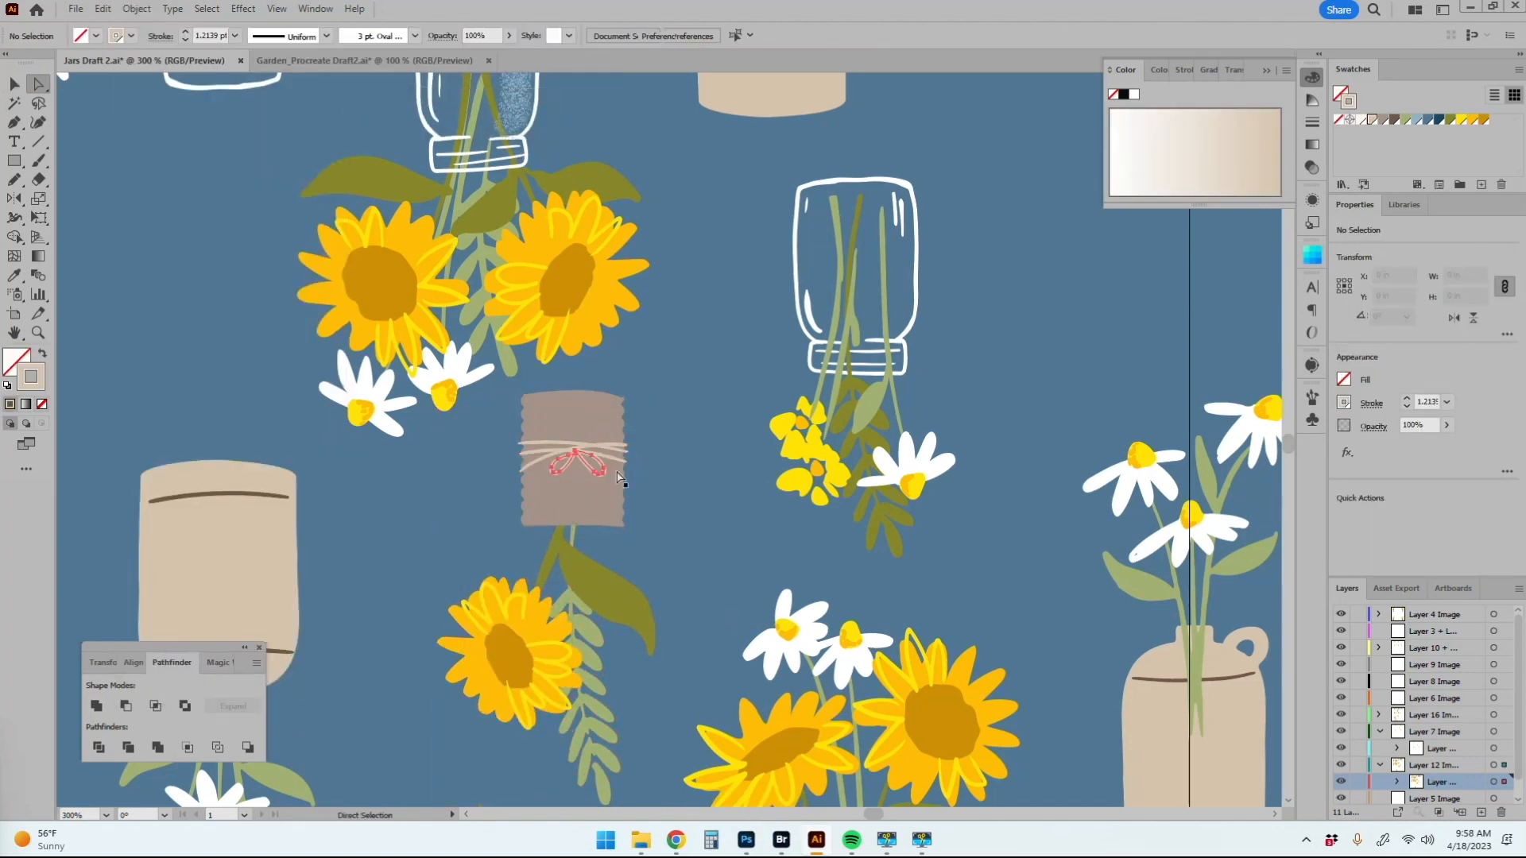
Step: Copy the twine-wrapped sunflower bouquet into the gap at the tile's upper left and turn it upright
key("z")
left_click(674, 327, "alt")
key("v")
left_click_drag(664, 403, 592, 479)
key("z")
left_click(545, 550, "alt")
key("v")
left_click_drag(564, 537, 700, 455, "alt")
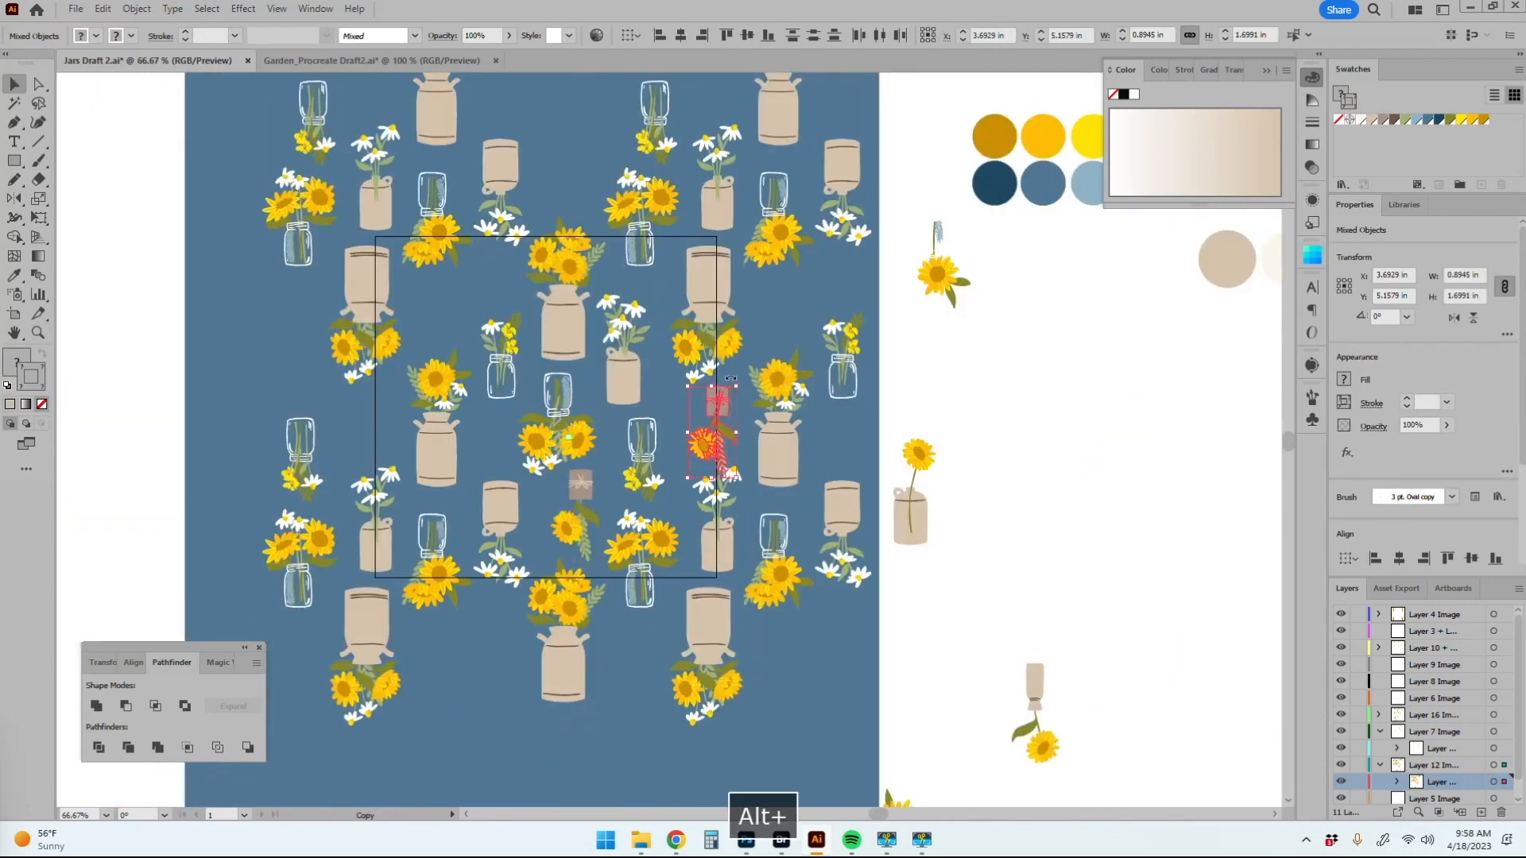
left_click(442, 329)
key("ctrl+alt+r")
key("Return")
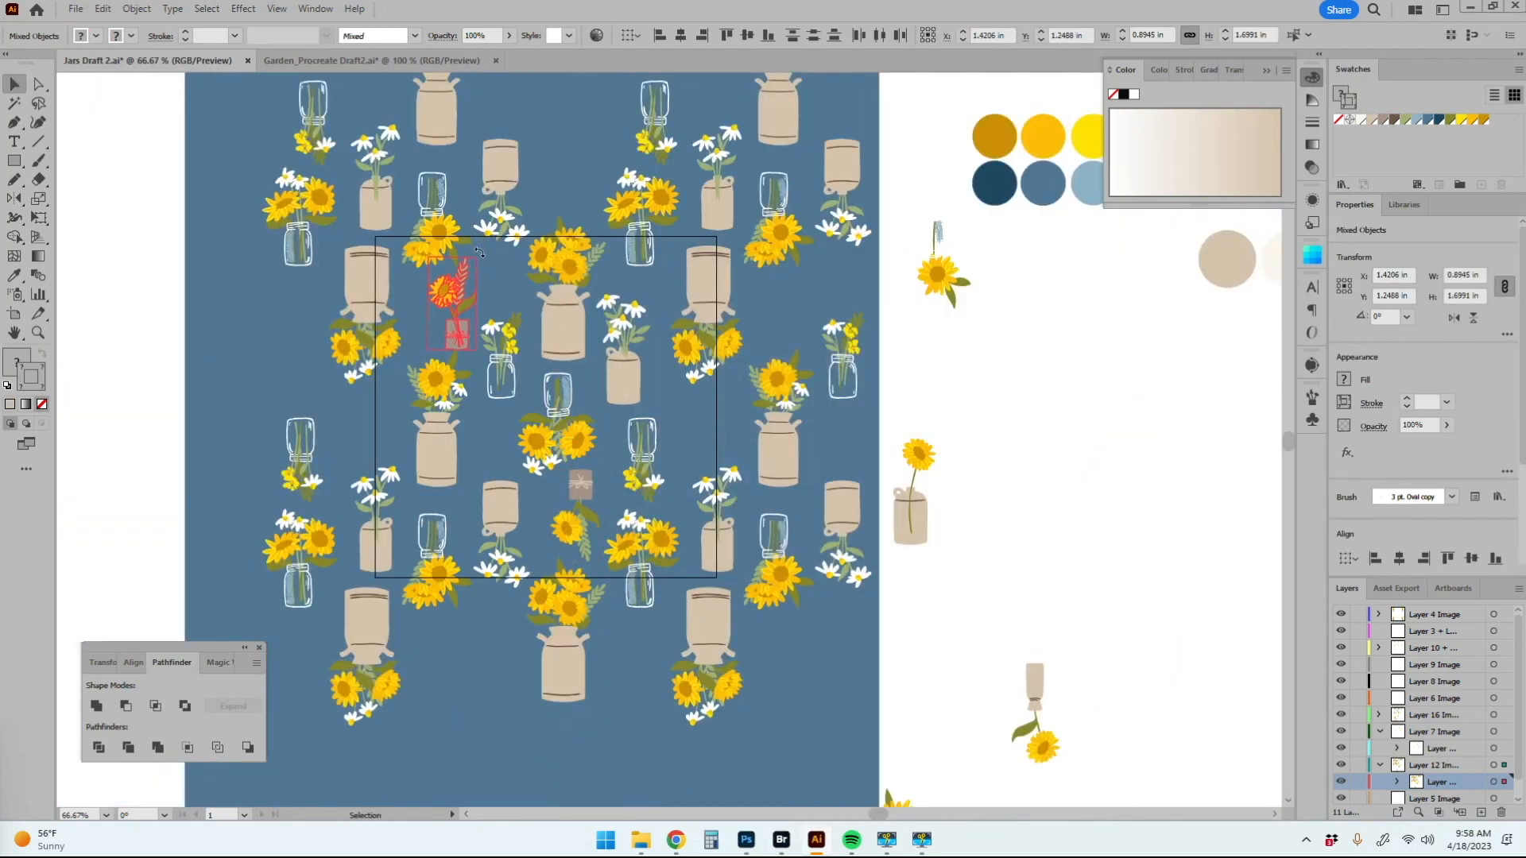
Step: Adjust the fern in the upright wrapped bouquet and erase the stem ends sticking out below the wrapper
left_click(445, 292)
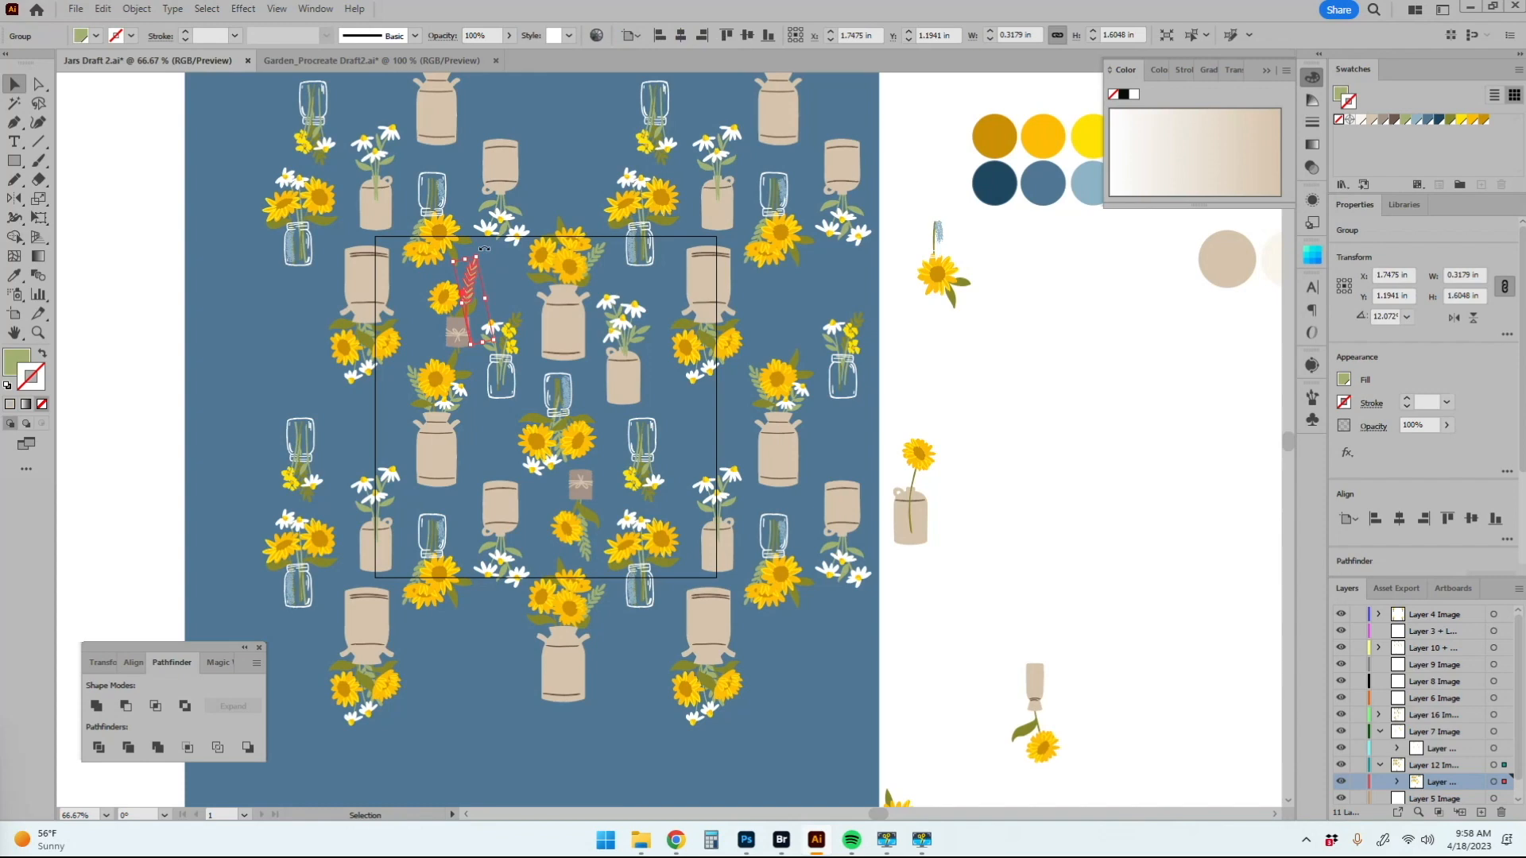
left_click(784, 595)
key("z")
double_click(557, 328)
key("v")
left_click(638, 523)
left_click(586, 540, "shift")
key("e")
left_click_drag(584, 638, 656, 646)
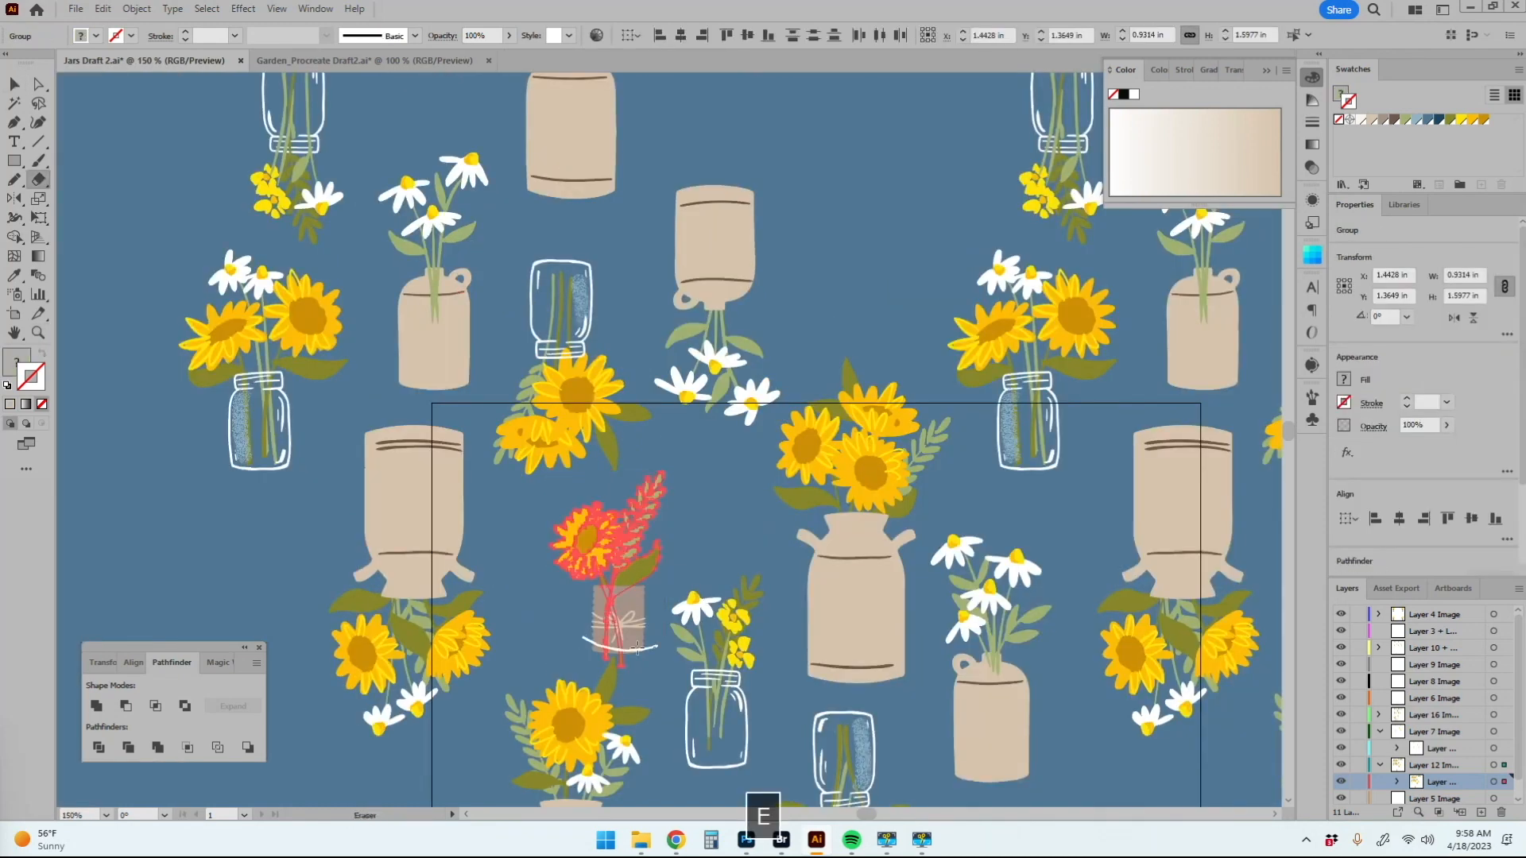
Step: Switch to the website, look through its targeted-help courses, and bring up the Learn submenu
scroll(583, 255, "down", 1)
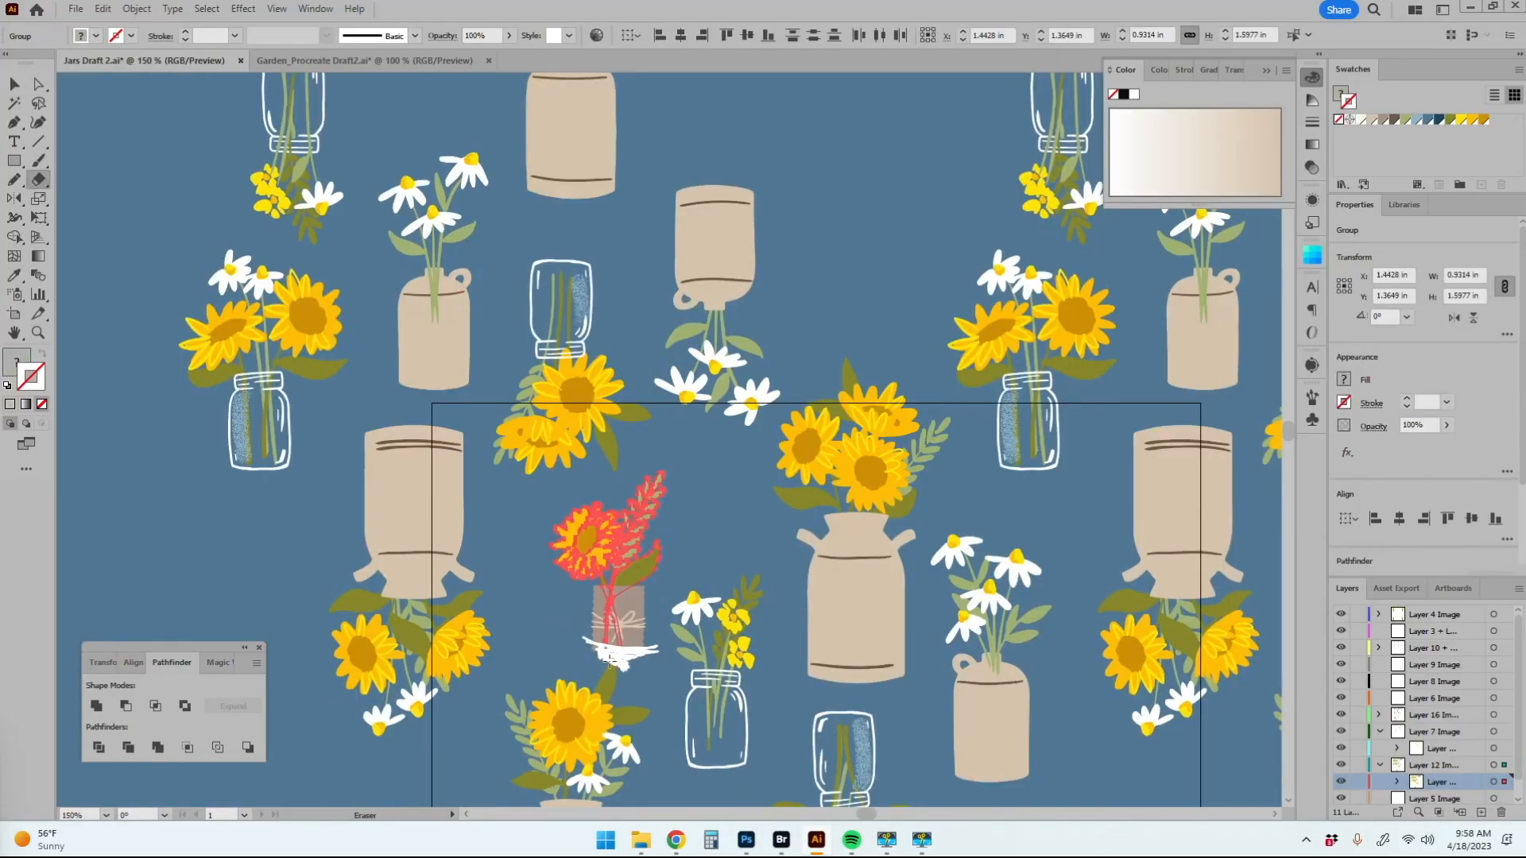
scroll(582, 256, "down", 1)
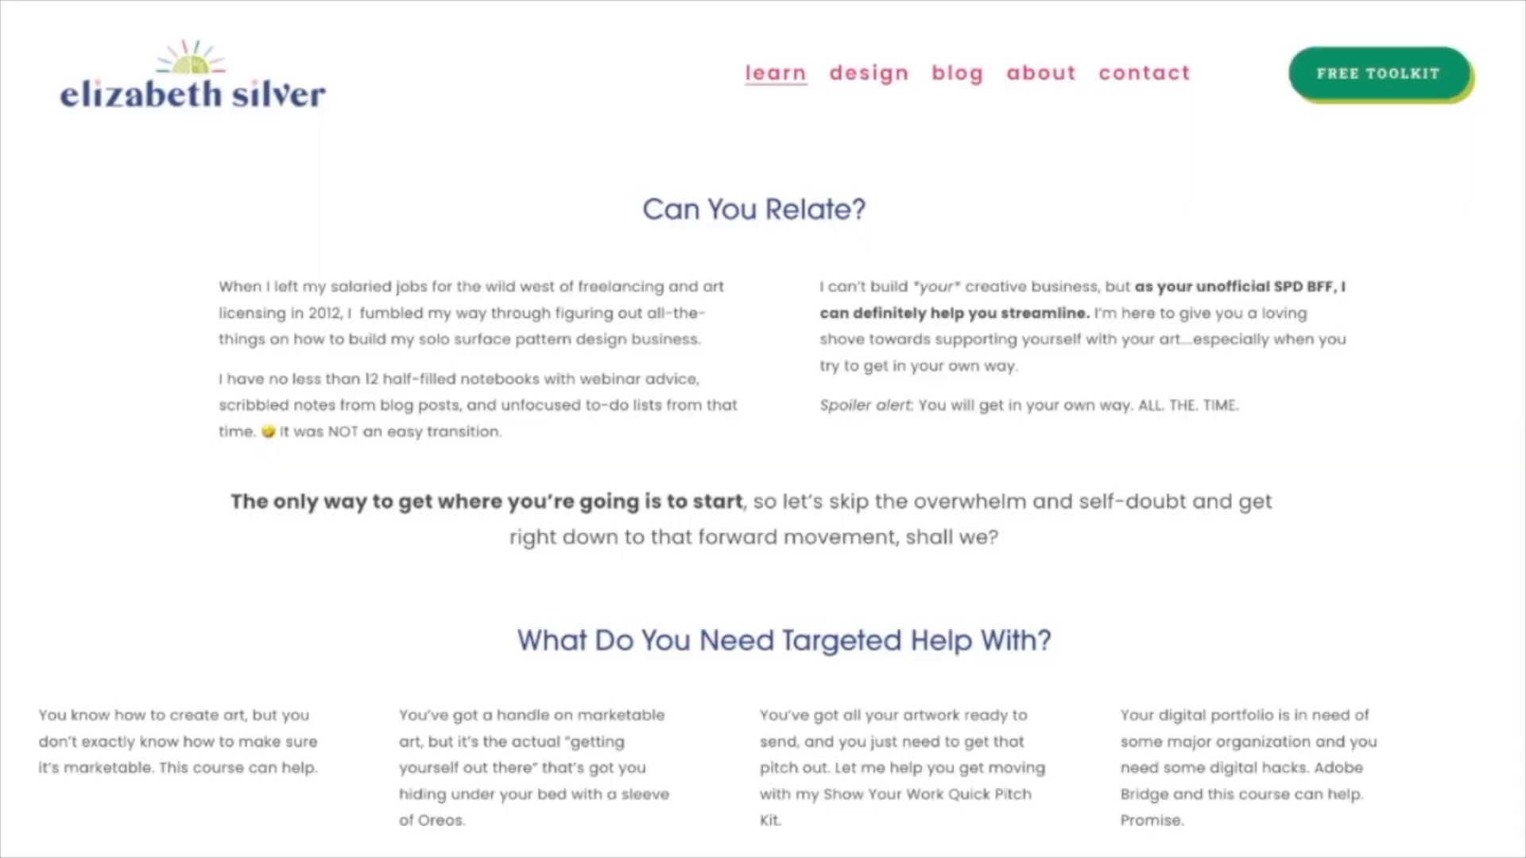
scroll(763, 429, "down", 7)
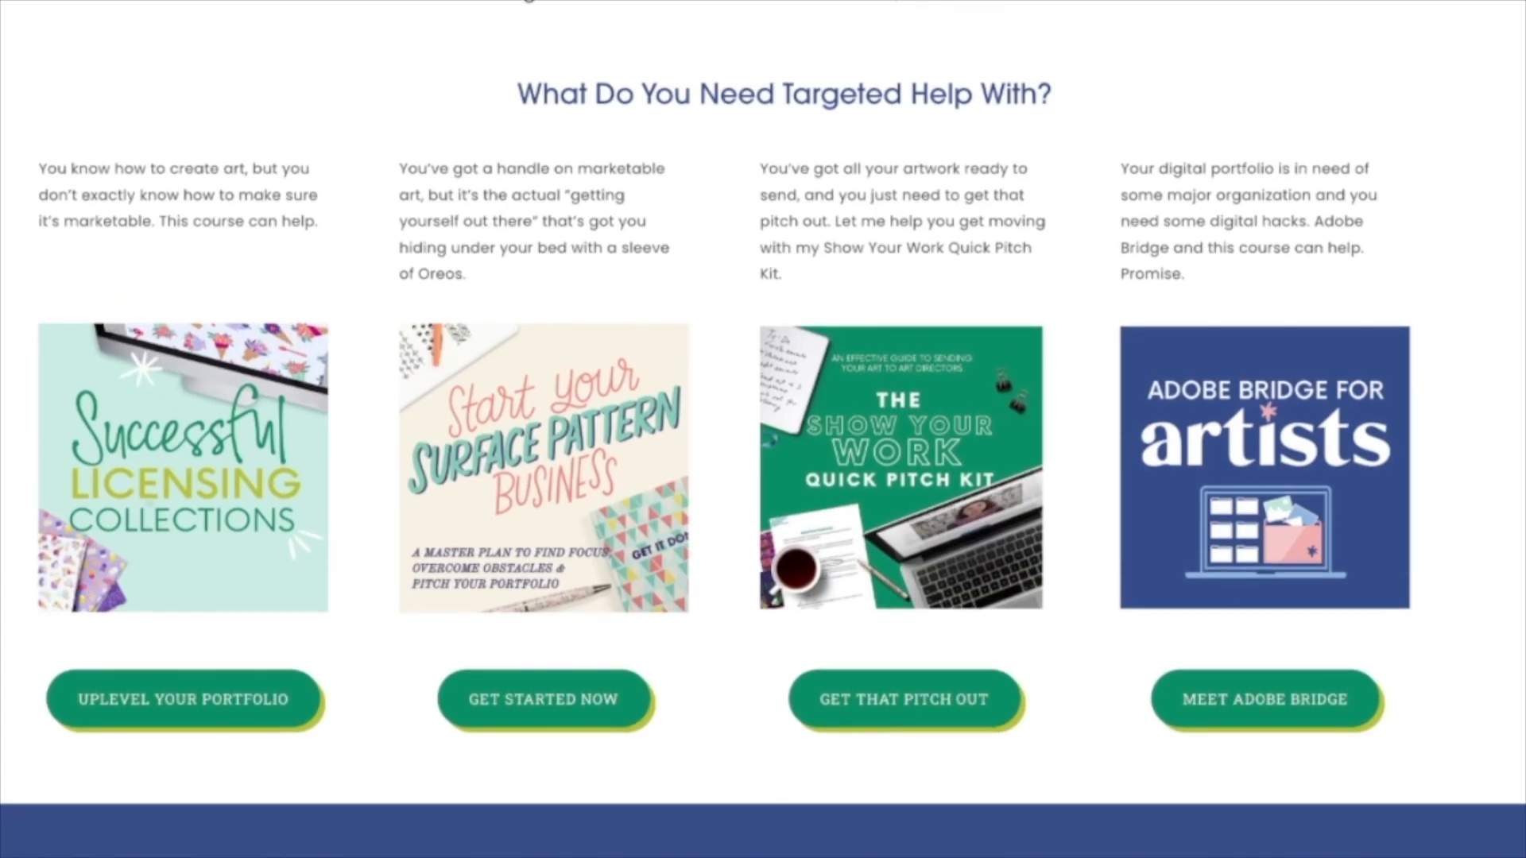
scroll(764, 429, "down", 1)
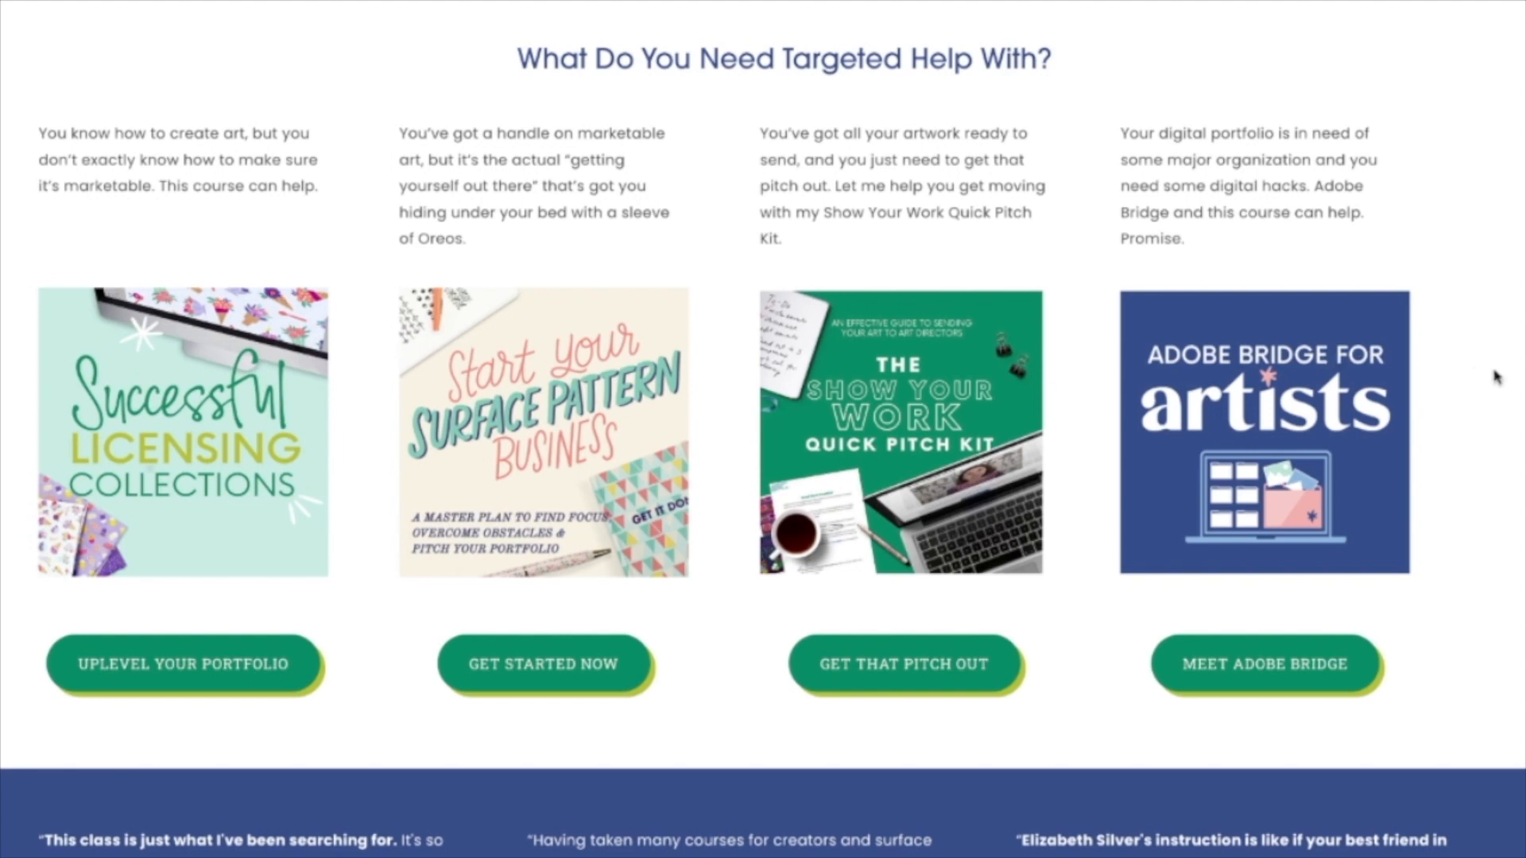
scroll(1497, 378, "up", 6)
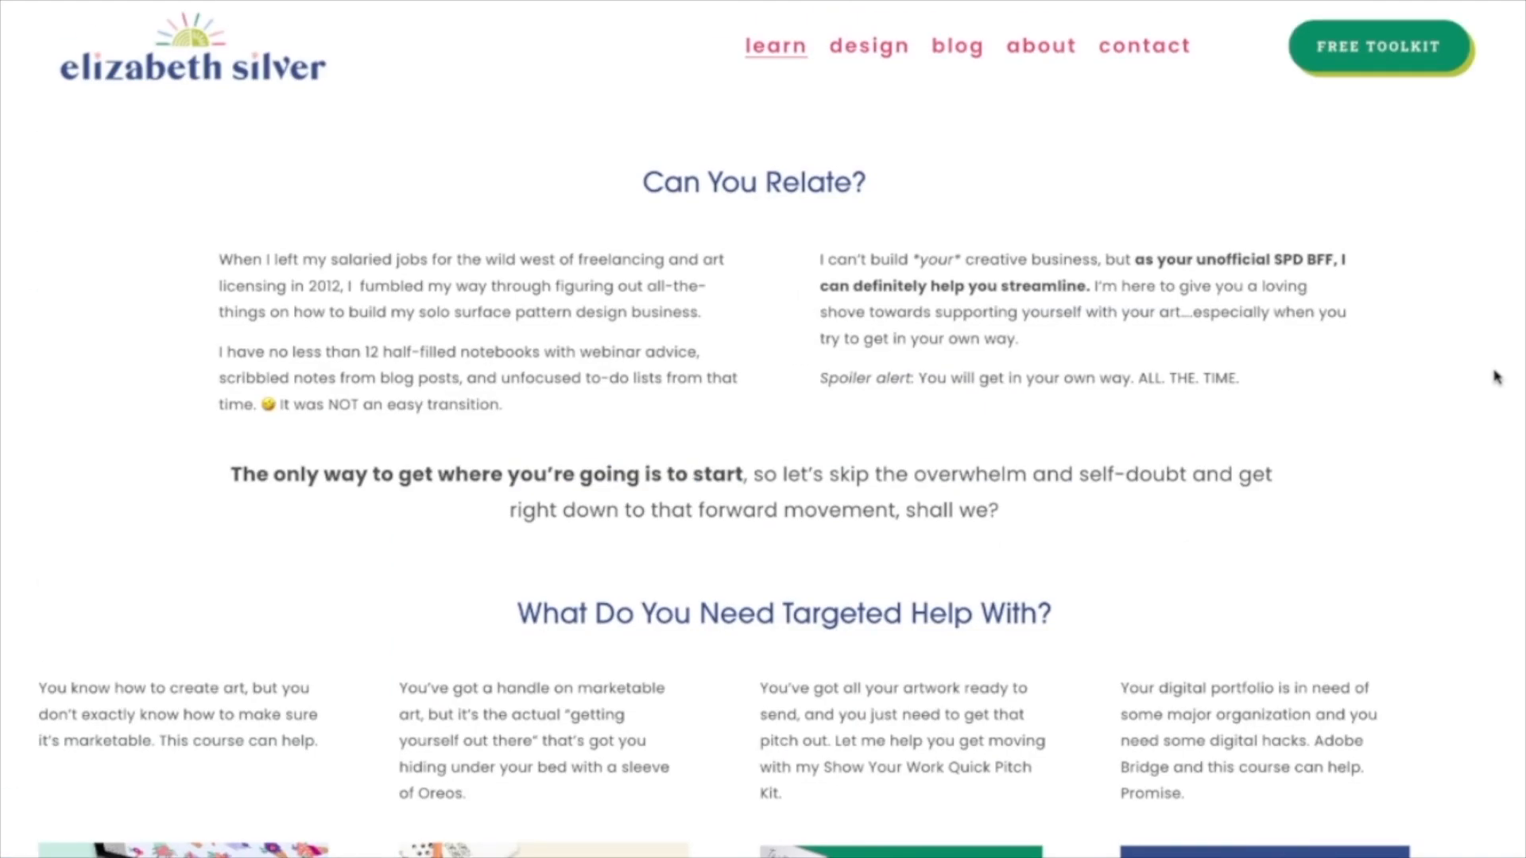
mouse_move(759, 50)
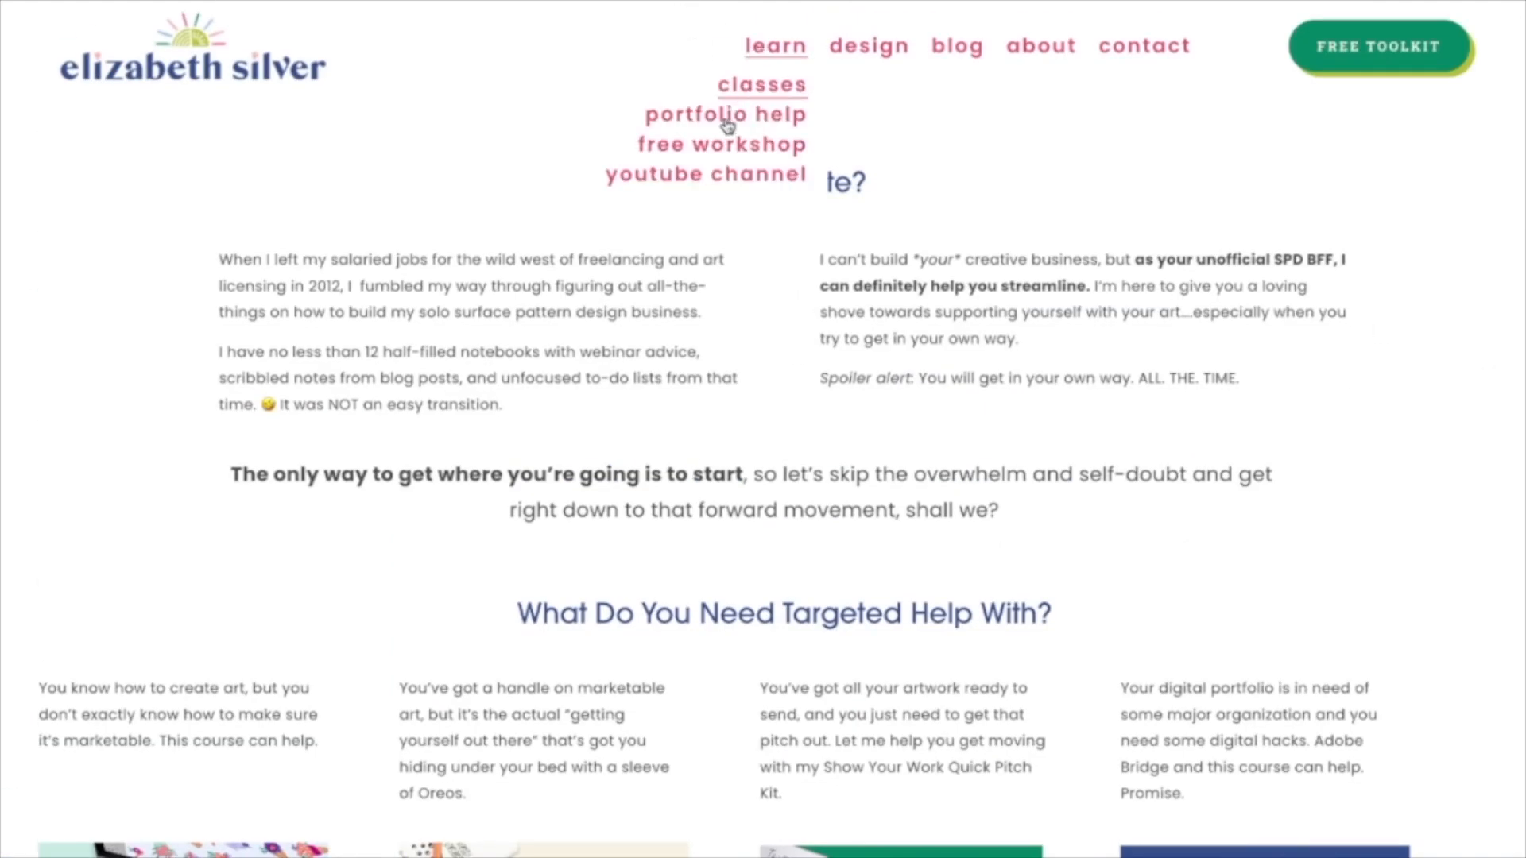